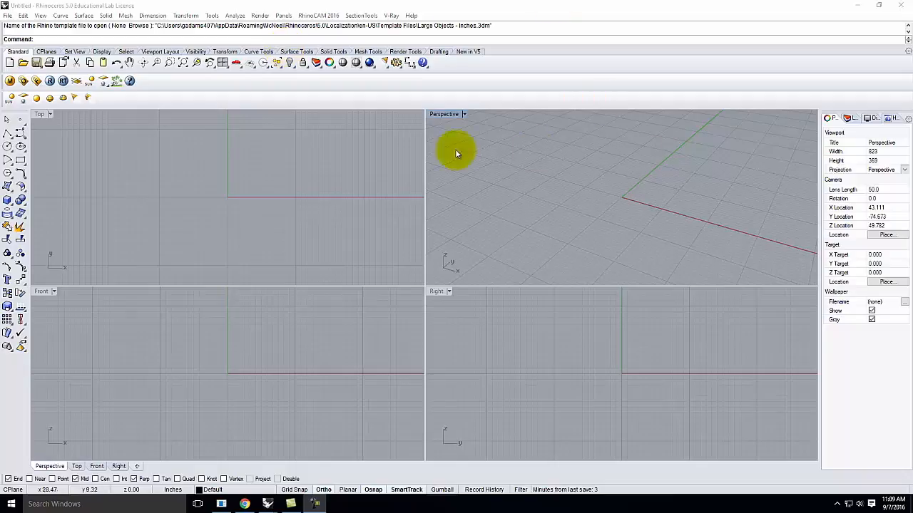
Create a box on the ground plane behind the origin, 12' long, 1' deep and 8' high
{"action": "left_click", "coordinate": [6, 201]}
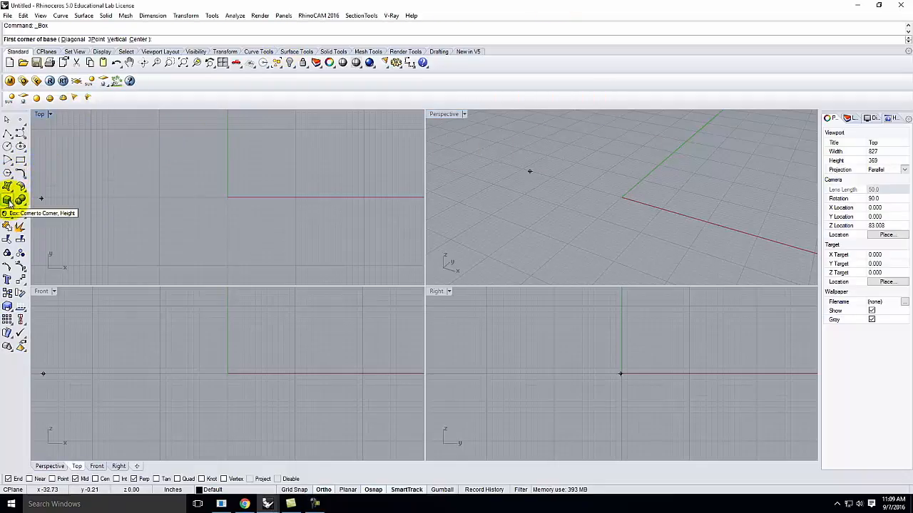
{"action": "right_click_drag", "start_coordinate": [666, 197], "coordinate": [619, 186]}
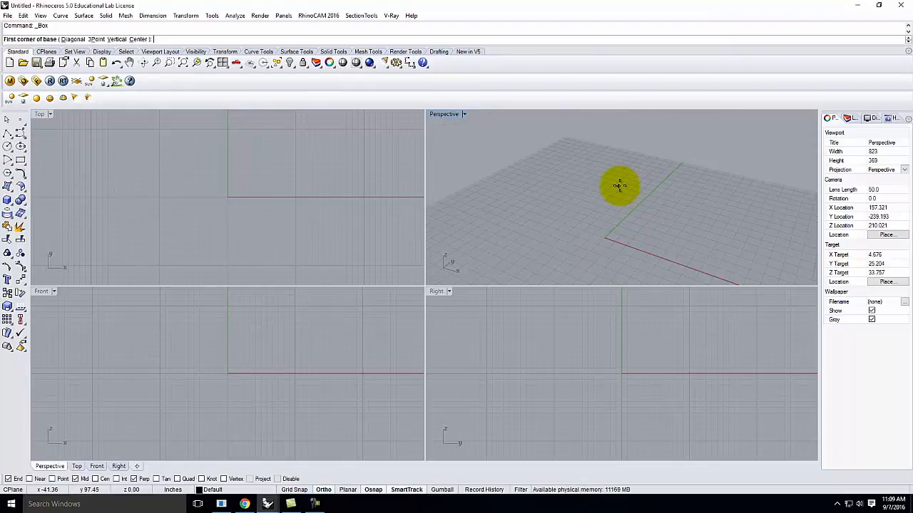
{"action": "left_click", "coordinate": [619, 186]}
{"action": "type", "text": "@12"}
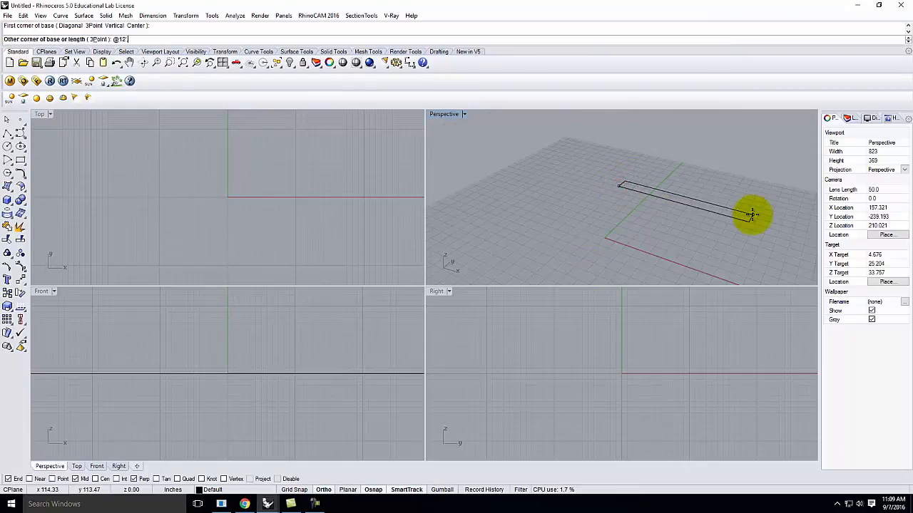
{"action": "type", "text": "',1'"}
{"action": "key", "text": "Return"}
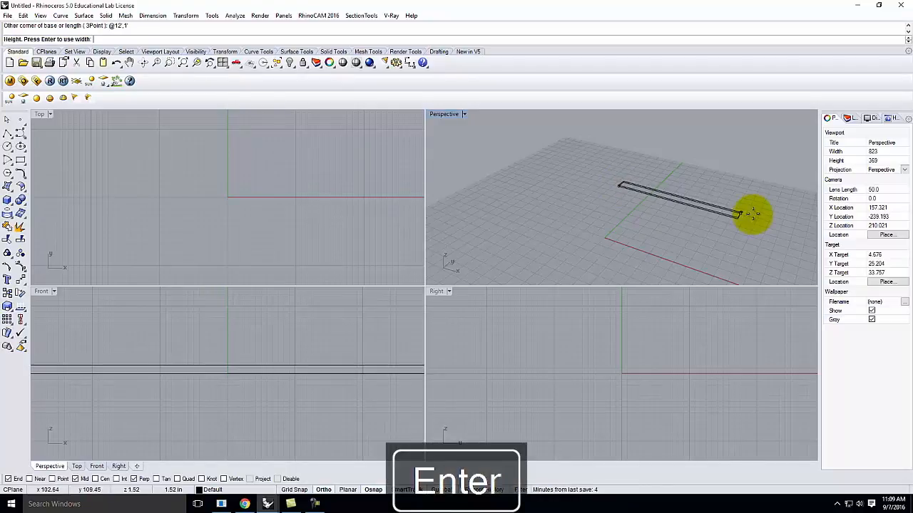
{"action": "type", "text": "8'"}
{"action": "key", "text": "Return"}
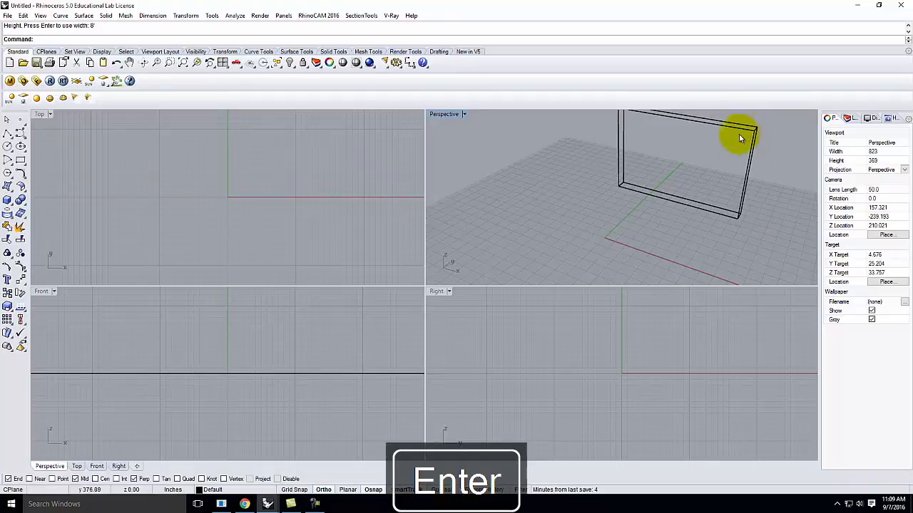
Set the Perspective viewport to Shaded display and maximize it
{"action": "scroll", "coordinate": [587, 205], "scroll_direction": "down", "scroll_amount": 6}
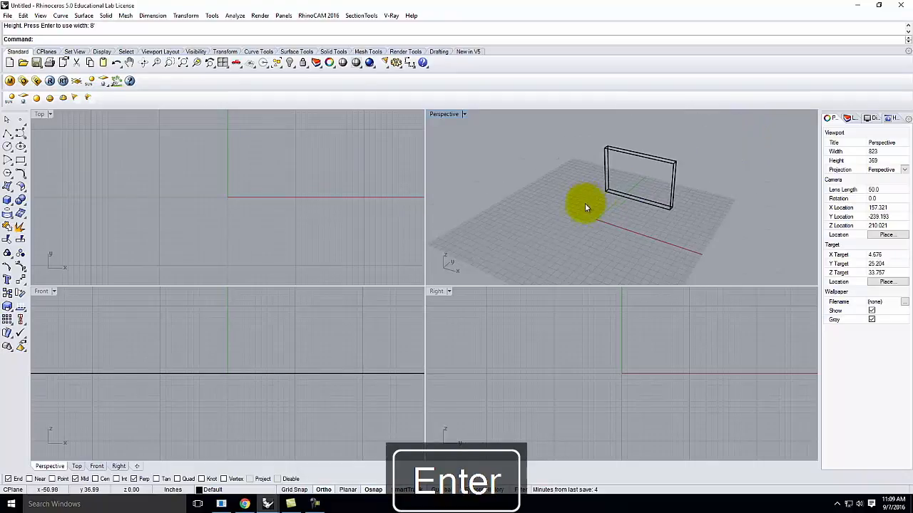
{"action": "left_click", "coordinate": [466, 113]}
{"action": "left_click", "coordinate": [455, 147]}
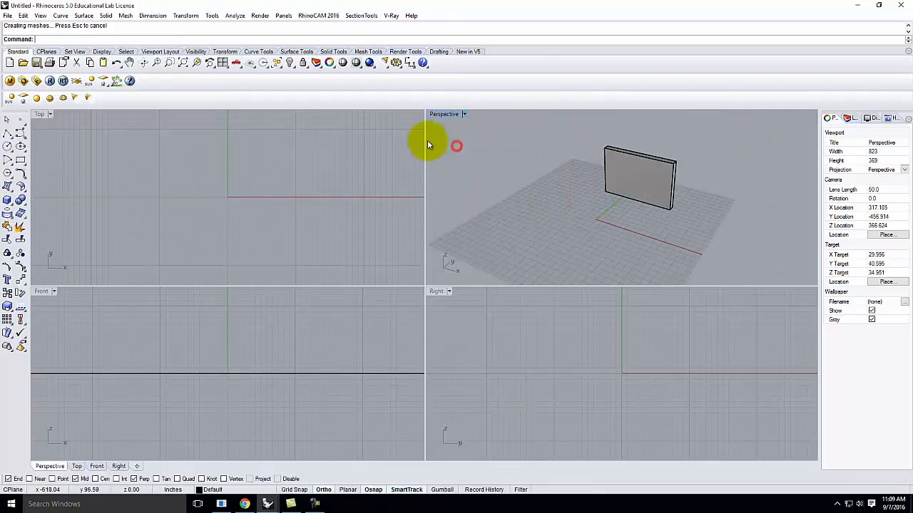
{"action": "double_click", "coordinate": [437, 115]}
{"action": "scroll", "coordinate": [489, 326], "scroll_direction": "up", "scroll_amount": 3}
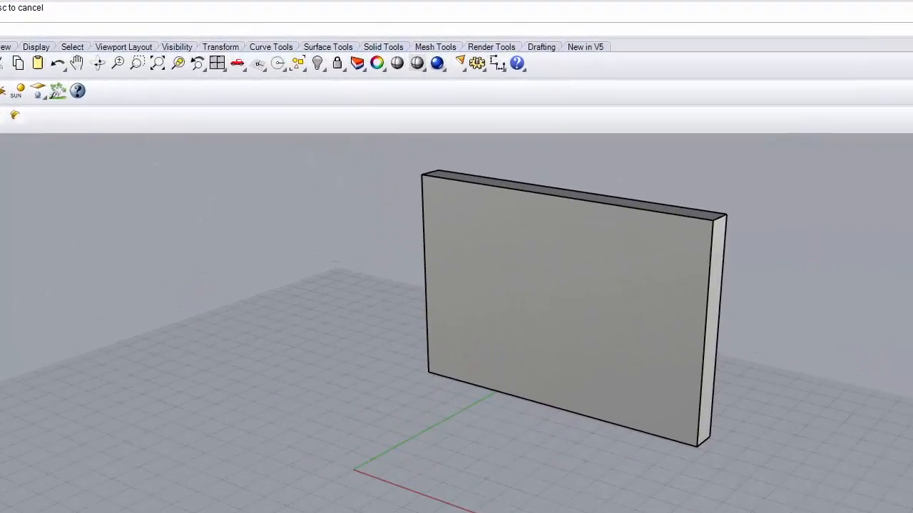
Create a 4' x 4' x 4' box on the ground plane in front of the wall-like box
{"action": "left_click", "coordinate": [1, 264]}
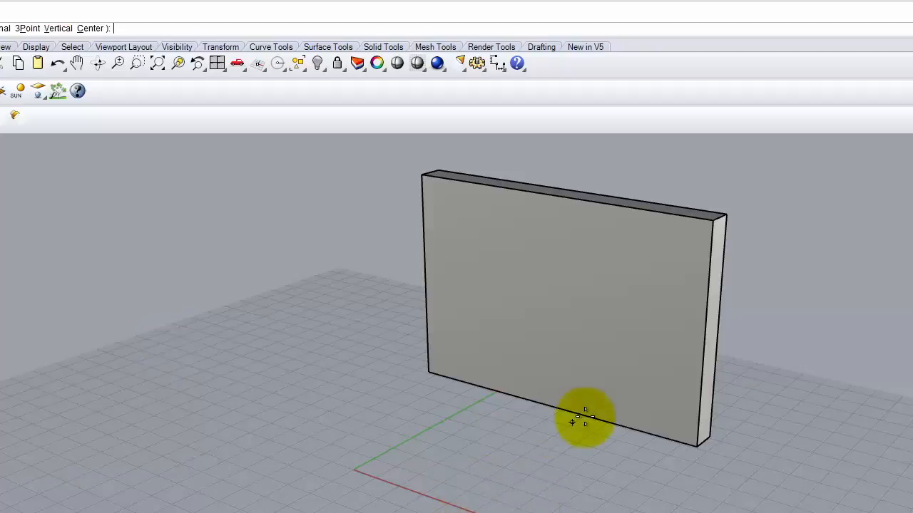
{"action": "left_click", "coordinate": [462, 454]}
{"action": "type", "text": "@4'"}
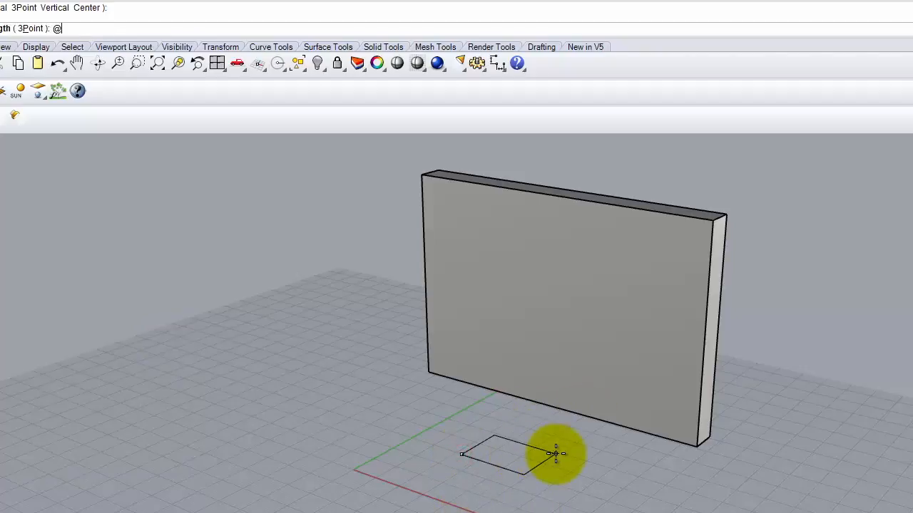
{"action": "type", "text": ",4'"}
{"action": "key", "text": "Return"}
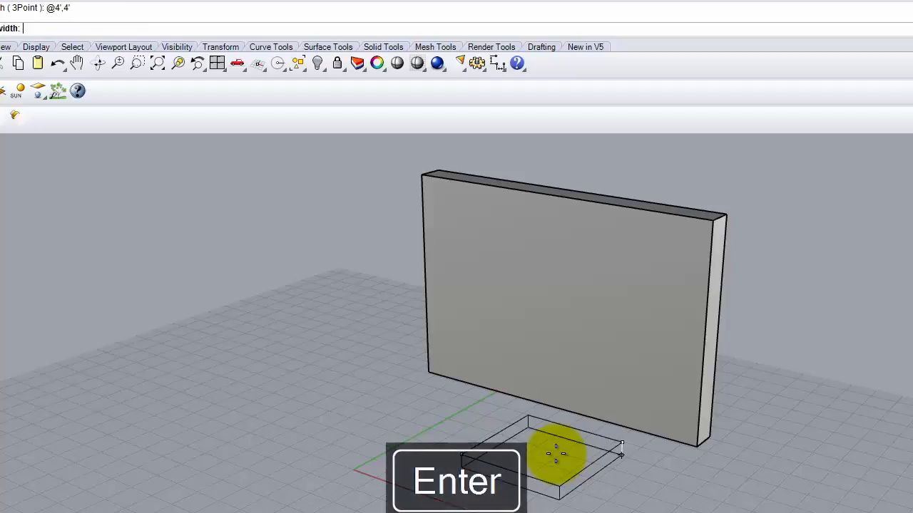
{"action": "type", "text": "4"}
{"action": "key", "text": "Return"}
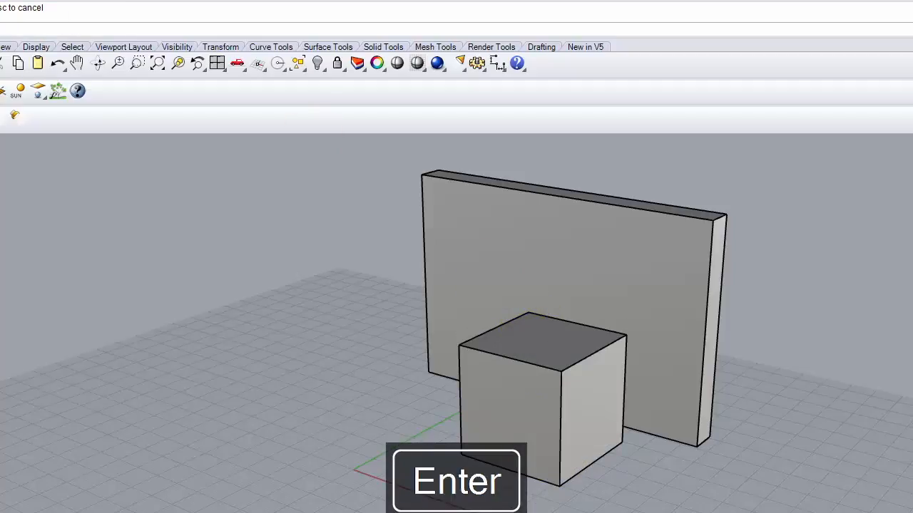
Create a vertical solid cylinder beside the boxes with a diameter of 4' and a height of 6'
{"action": "left_click", "coordinate": [10, 203]}
{"action": "left_click", "coordinate": [17, 218]}
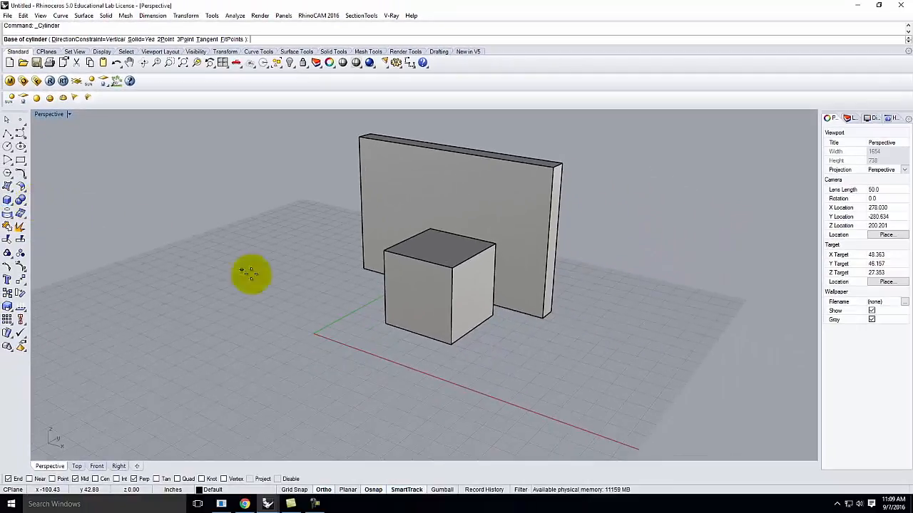
{"action": "left_click", "coordinate": [291, 287]}
{"action": "type", "text": "d"}
{"action": "key", "text": "Return"}
{"action": "type", "text": "4"}
{"action": "key", "text": "Return"}
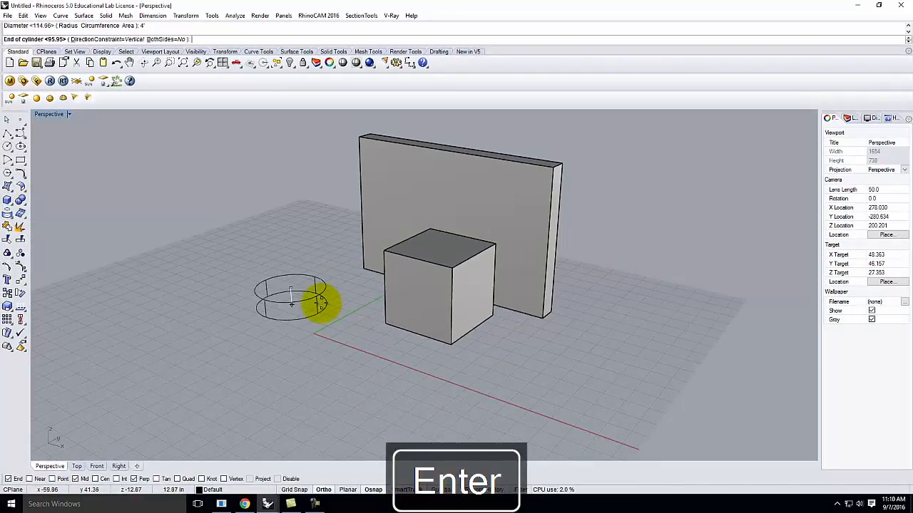
{"action": "type", "text": "6"}
{"action": "key", "text": "Return"}
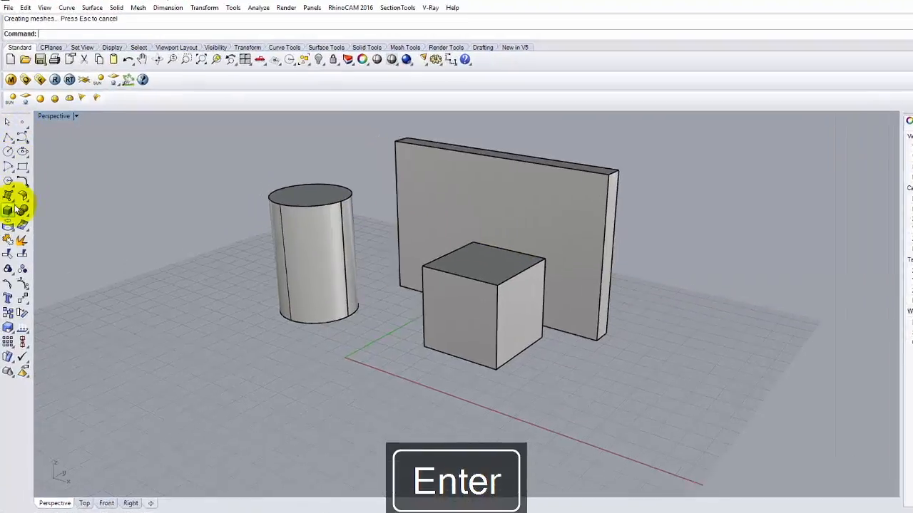
Create a sphere with a diameter of 4', centred on the ground plane near the origin in front of the cube
{"action": "left_click", "coordinate": [11, 210]}
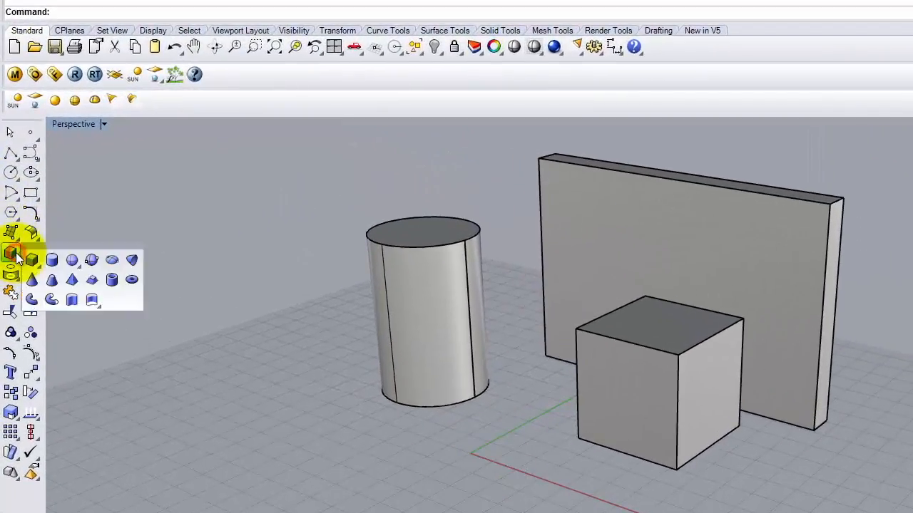
{"action": "left_click", "coordinate": [71, 260]}
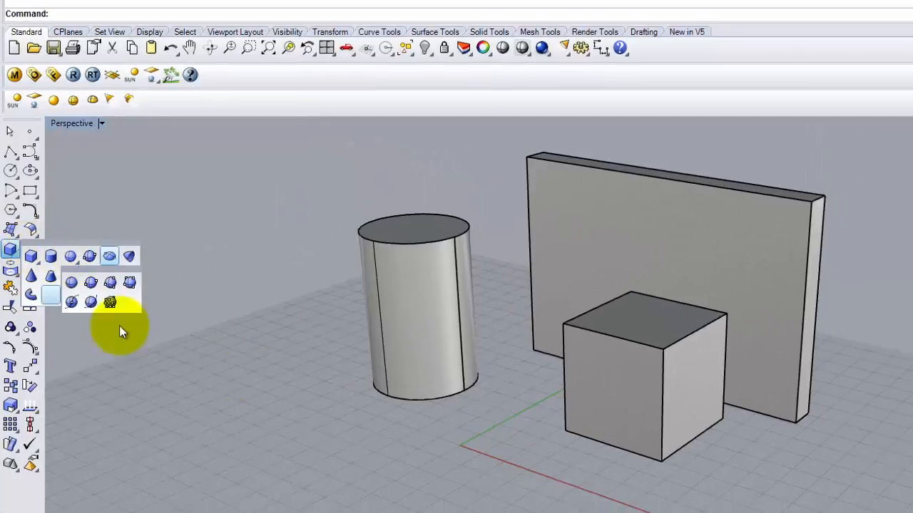
{"action": "left_click", "coordinate": [70, 260]}
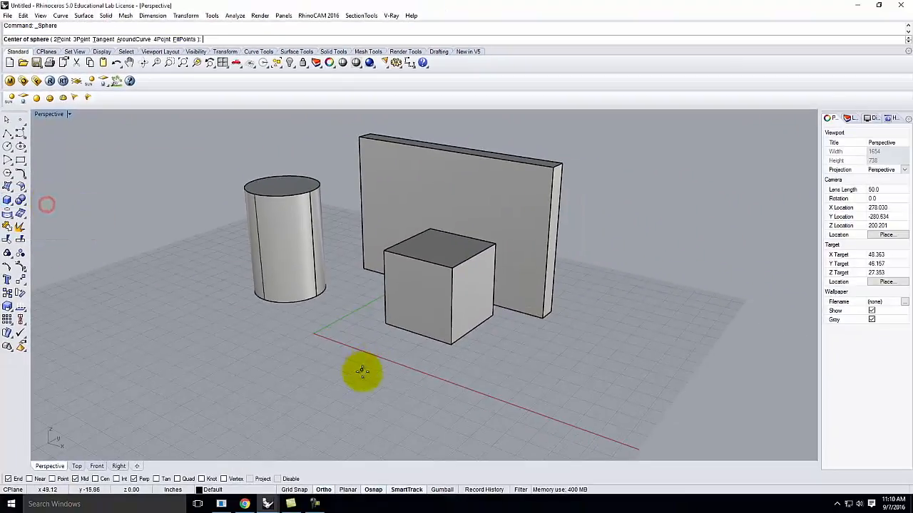
{"action": "left_click", "coordinate": [345, 350]}
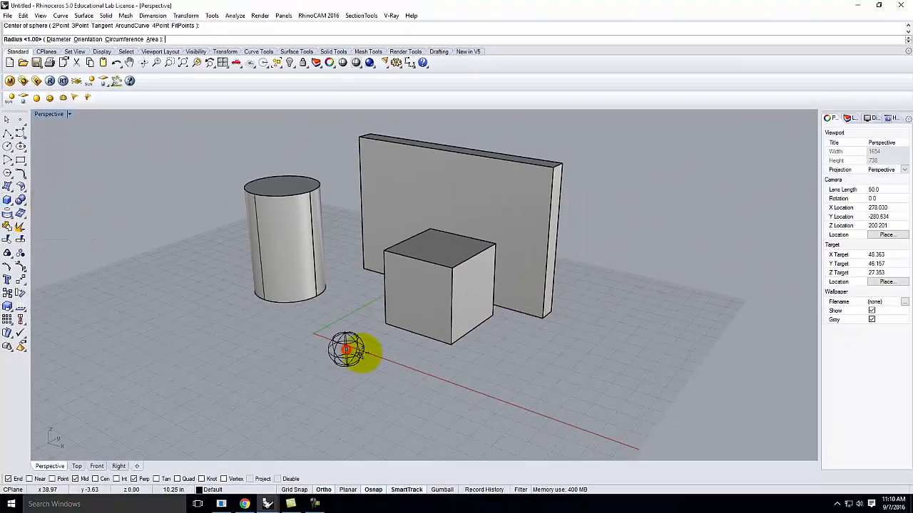
{"action": "key", "text": "Return"}
{"action": "type", "text": "d"}
{"action": "key", "text": "Return"}
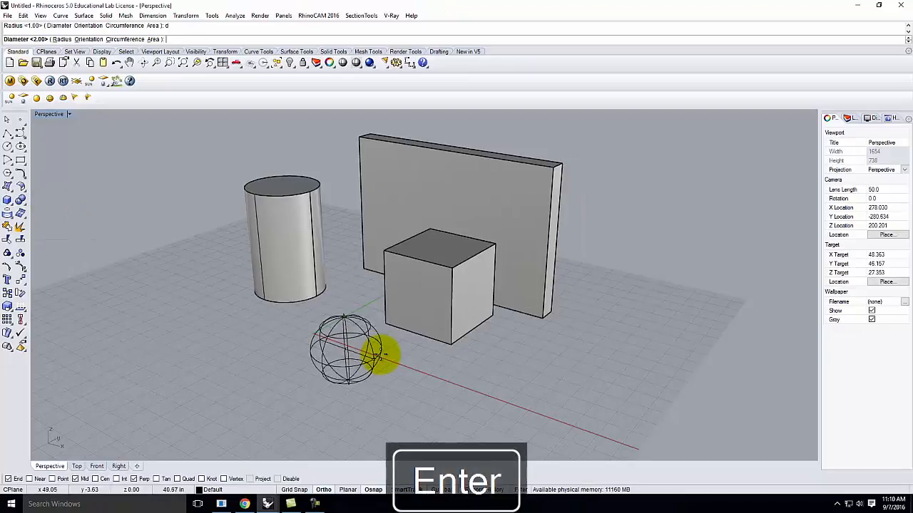
{"action": "type", "text": "4"}
{"action": "key", "text": "Return"}
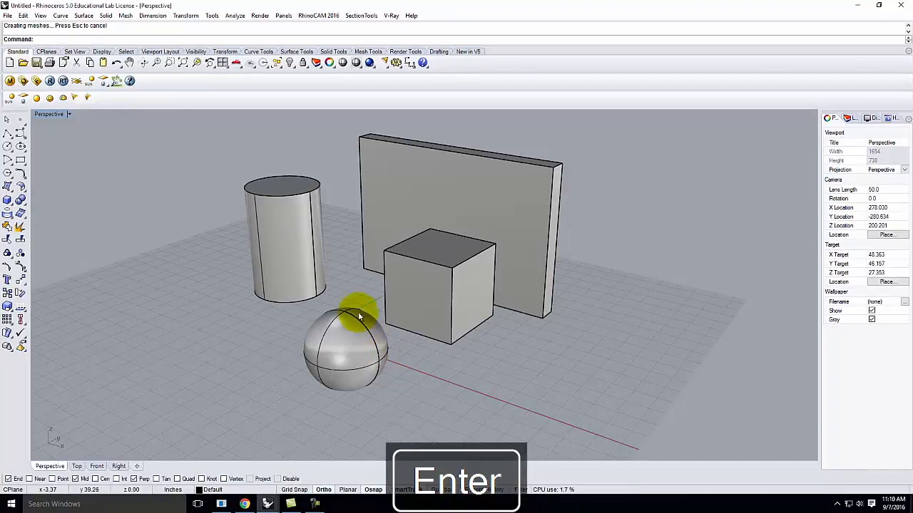
Move the sphere vertically up by 2' so it rests on the ground plane
{"action": "left_click", "coordinate": [351, 313]}
{"action": "right_click_drag", "start_coordinate": [360, 341], "coordinate": [378, 358]}
{"action": "type", "text": "M"}
{"action": "key", "text": "Return"}
{"action": "type", "text": "v"}
{"action": "key", "text": "Return"}
{"action": "left_click", "coordinate": [371, 369]}
{"action": "type", "text": "2"}
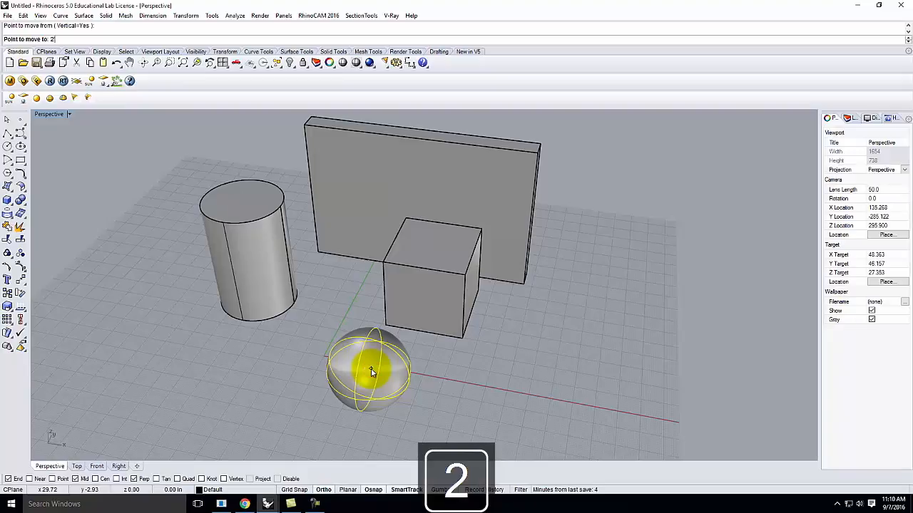
{"action": "key", "text": "Return"}
Move the cylinder freehand a little closer to the cube and sphere, and clear the selection
{"action": "right_click_drag", "start_coordinate": [499, 330], "coordinate": [495, 356]}
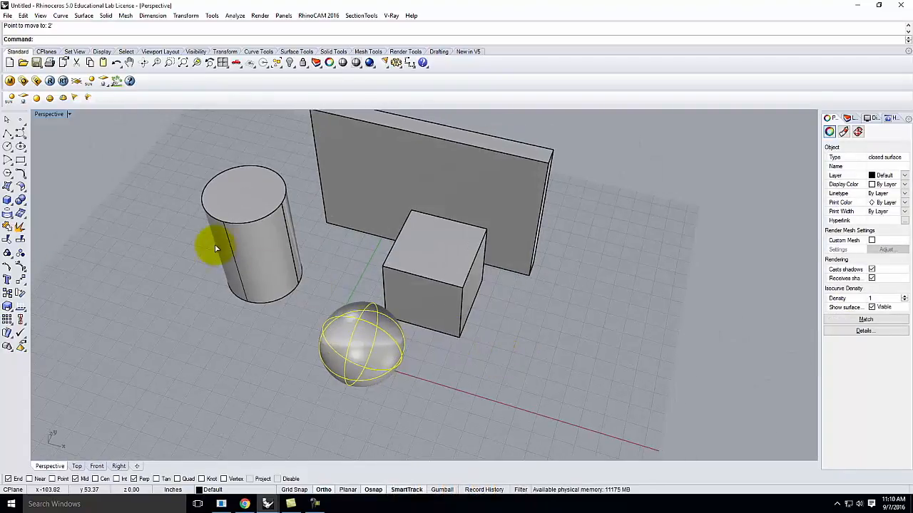
{"action": "left_click", "coordinate": [254, 261]}
{"action": "left_click_drag", "start_coordinate": [255, 261], "coordinate": [285, 273]}
{"action": "left_click", "coordinate": [238, 333]}
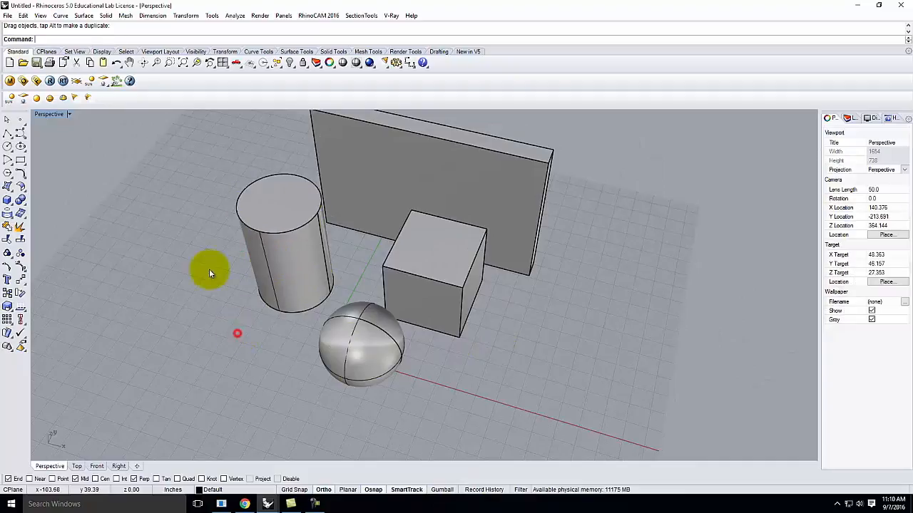
Create a vertical four-sided pyramid in front of the cube, with a base corner about 33 inches from its centre and a freehand height
{"action": "left_click", "coordinate": [7, 201]}
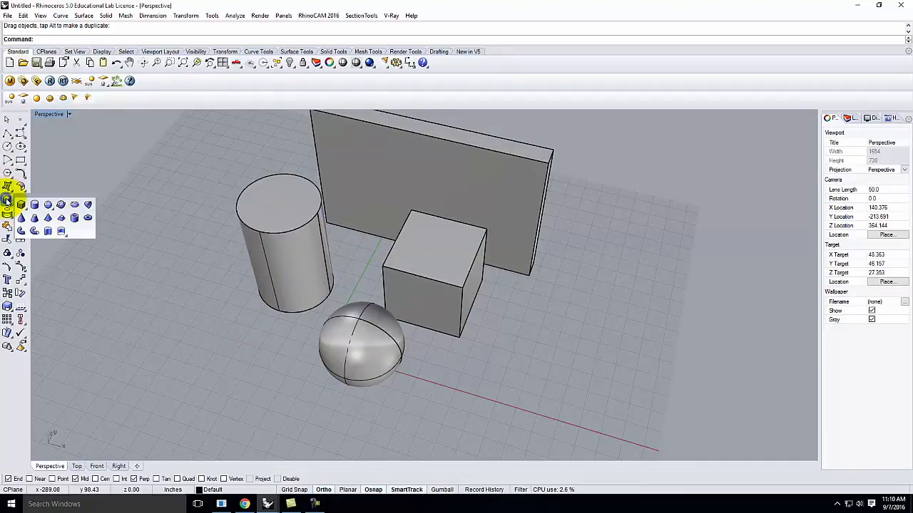
{"action": "left_click", "coordinate": [47, 220]}
{"action": "left_click", "coordinate": [464, 385]}
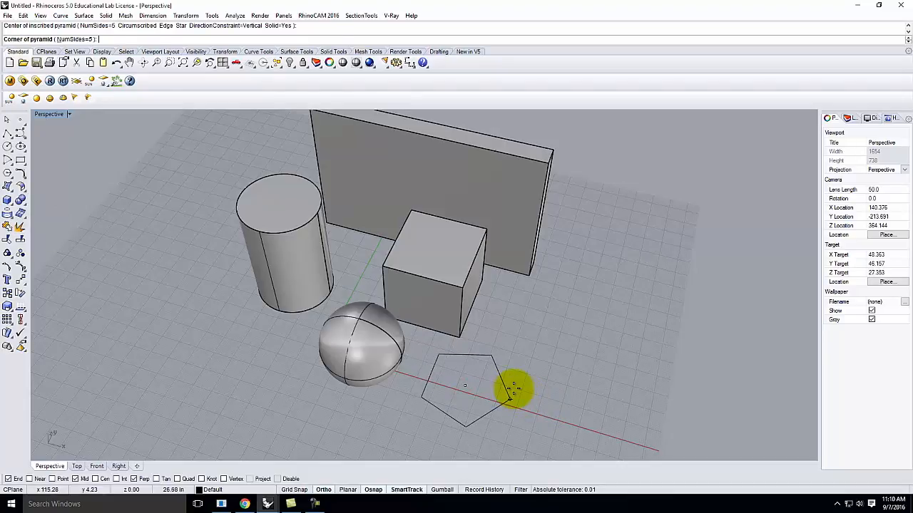
{"action": "type", "text": "n"}
{"action": "key", "text": "Return"}
{"action": "type", "text": "4"}
{"action": "key", "text": "Return"}
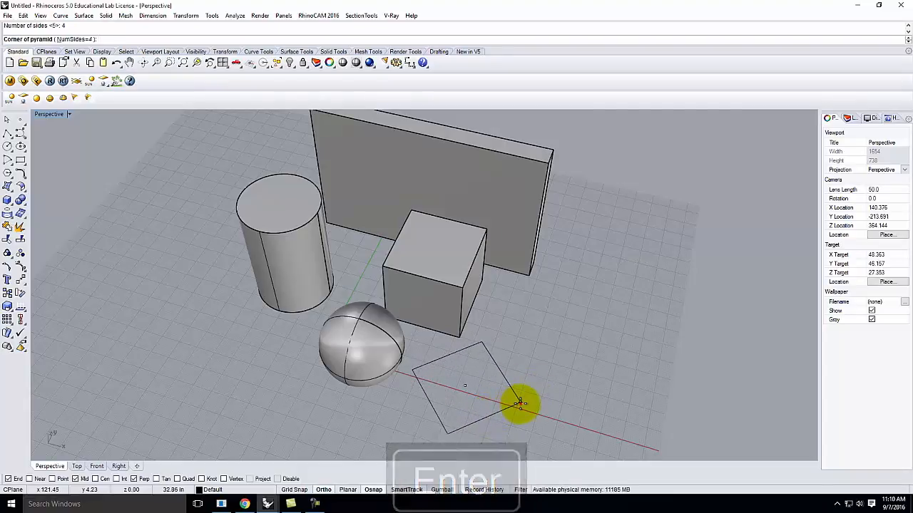
{"action": "left_click", "coordinate": [519, 404]}
{"action": "left_click", "coordinate": [530, 341]}
Review the arrangement from several angles and select all five solids to check their shared properties
{"action": "right_click_drag", "start_coordinate": [592, 361], "coordinate": [553, 335]}
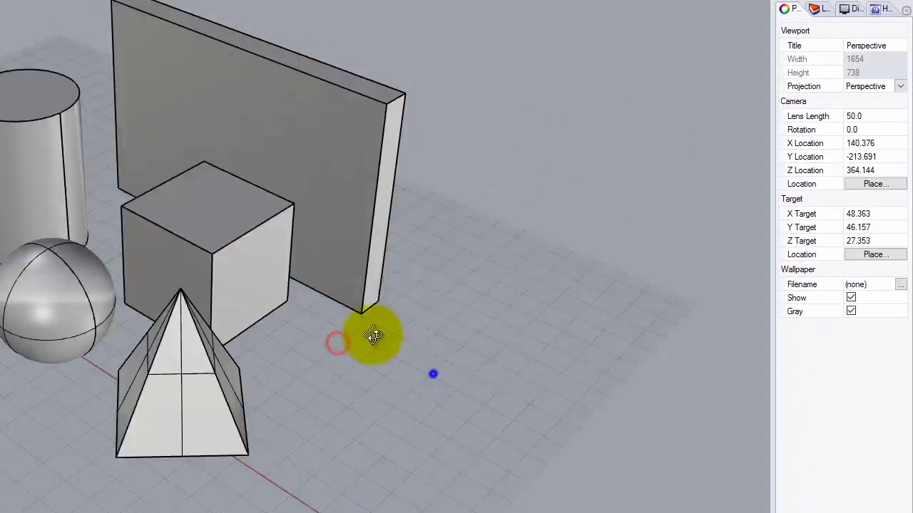
{"action": "right_click_drag", "start_coordinate": [372, 335], "coordinate": [283, 325]}
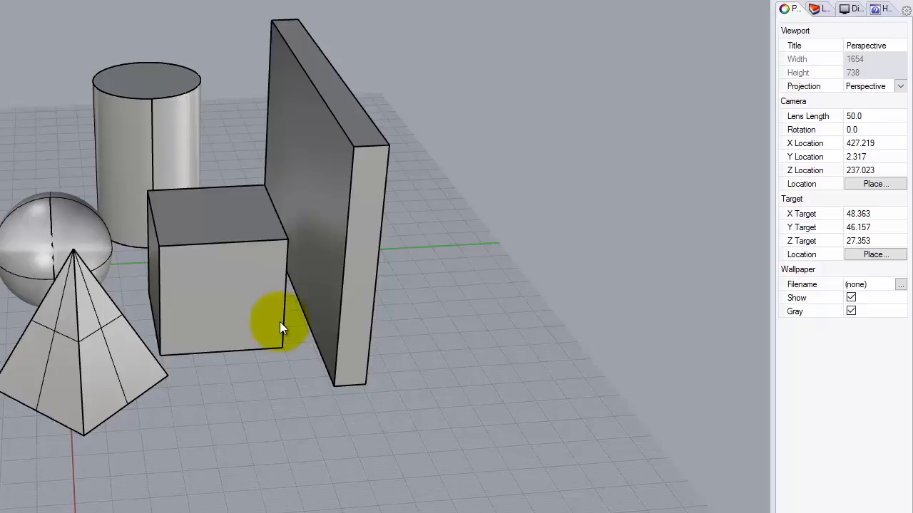
{"action": "right_click_drag", "start_coordinate": [59, 285], "coordinate": [116, 336]}
{"action": "scroll", "coordinate": [117, 332], "scroll_direction": "down", "scroll_amount": 5}
{"action": "left_click_drag", "start_coordinate": [307, 183], "coordinate": [8, 413]}
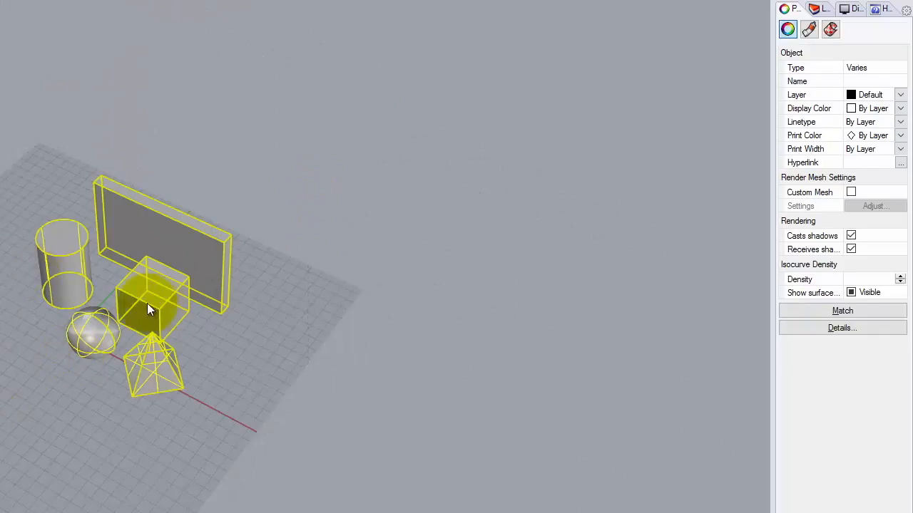
Rename the Default layer to Objects and clear the selection of the solids
{"action": "left_click", "coordinate": [820, 9]}
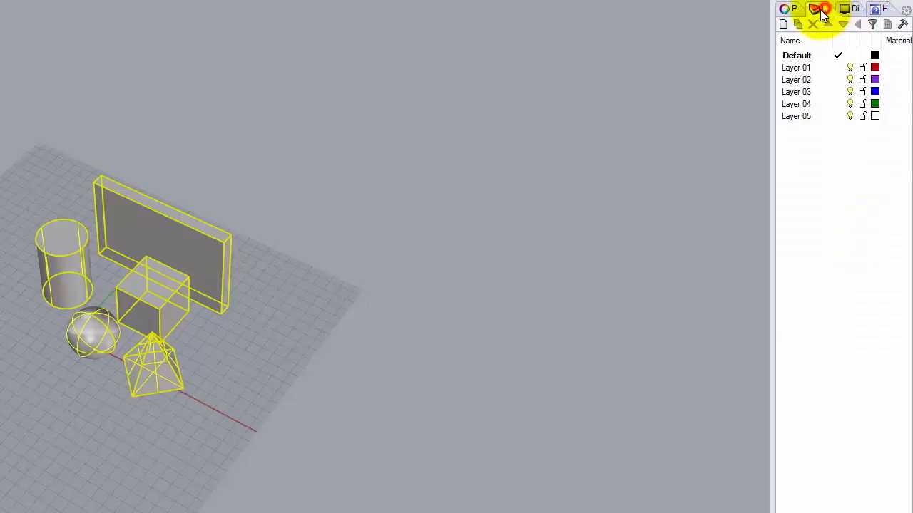
{"action": "left_click", "coordinate": [796, 56]}
{"action": "left_click", "coordinate": [797, 56]}
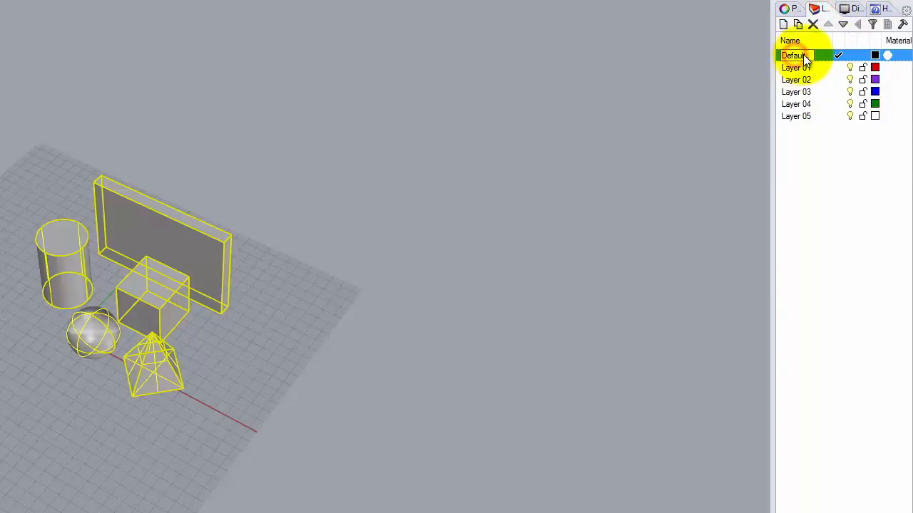
{"action": "type", "text": "Objects"}
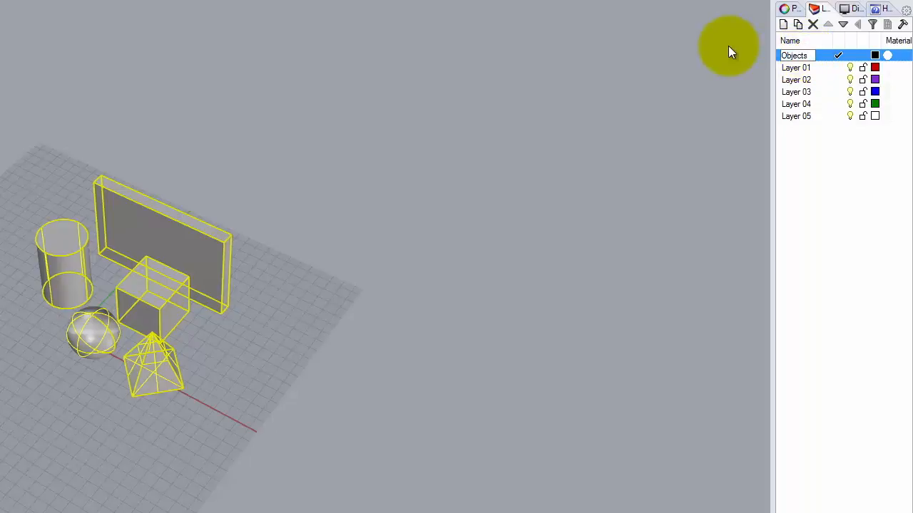
{"action": "left_click", "coordinate": [806, 147]}
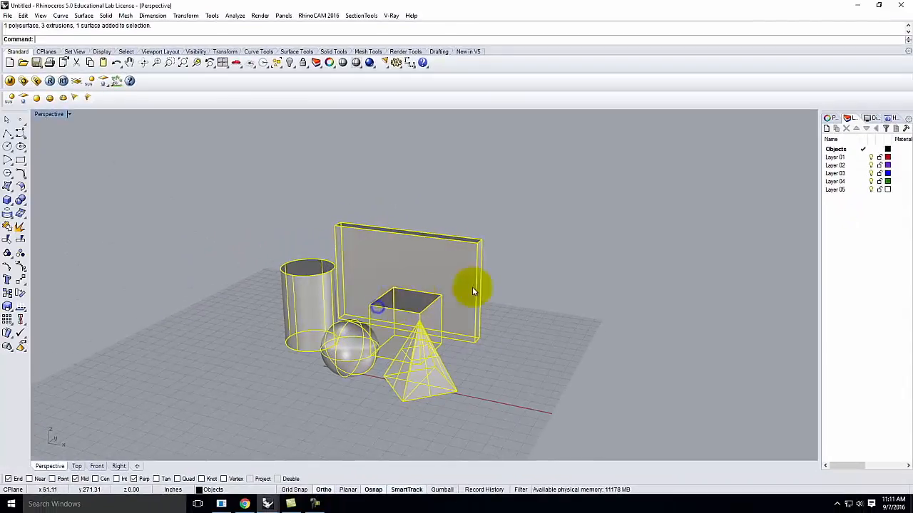
{"action": "left_click", "coordinate": [504, 274]}
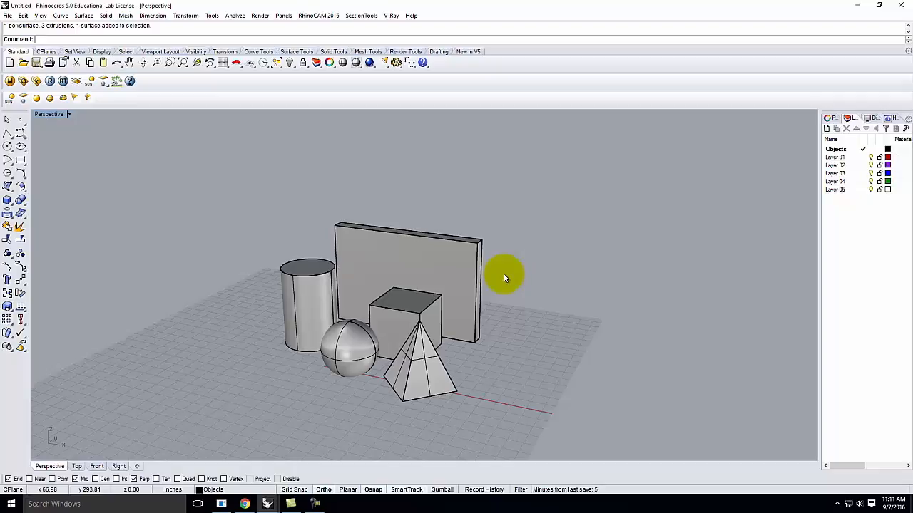
Rename Layer 05 to Environment
{"action": "left_click", "coordinate": [836, 190]}
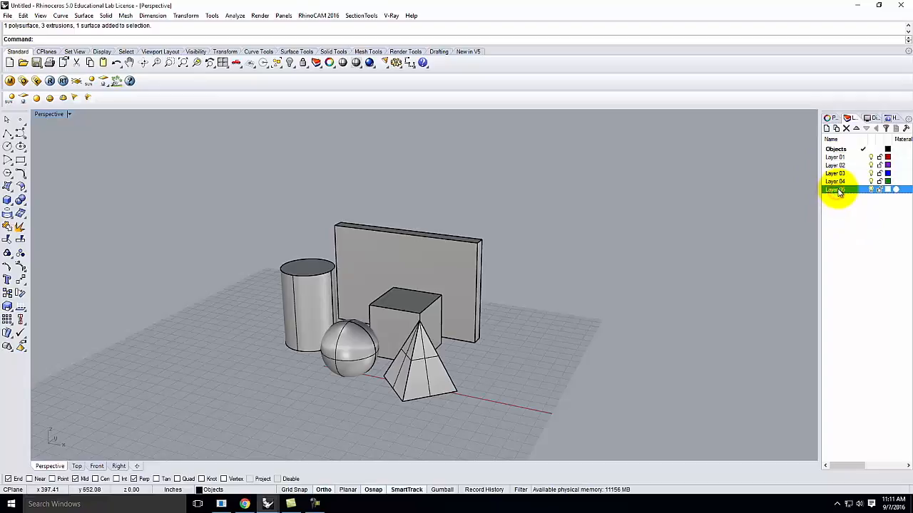
{"action": "left_click", "coordinate": [838, 191]}
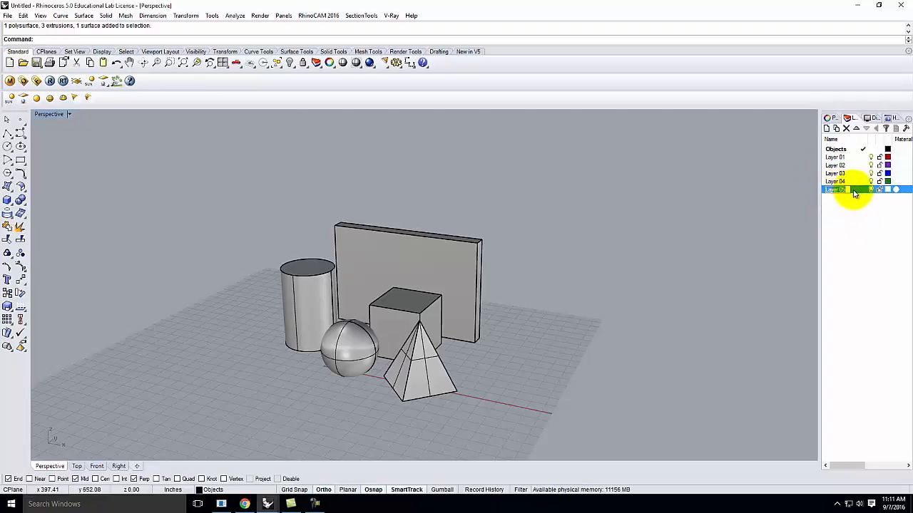
{"action": "type", "text": "Envi"}
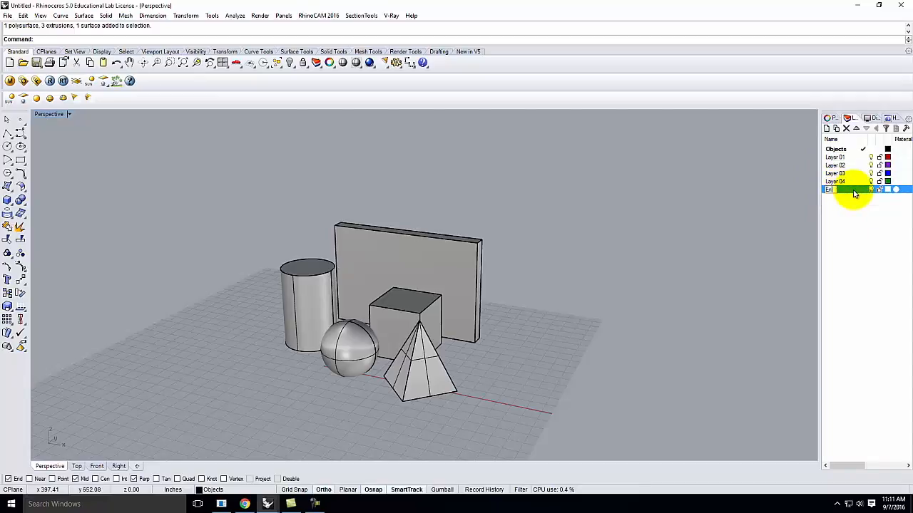
{"action": "type", "text": "ronment"}
{"action": "key", "text": "Return"}
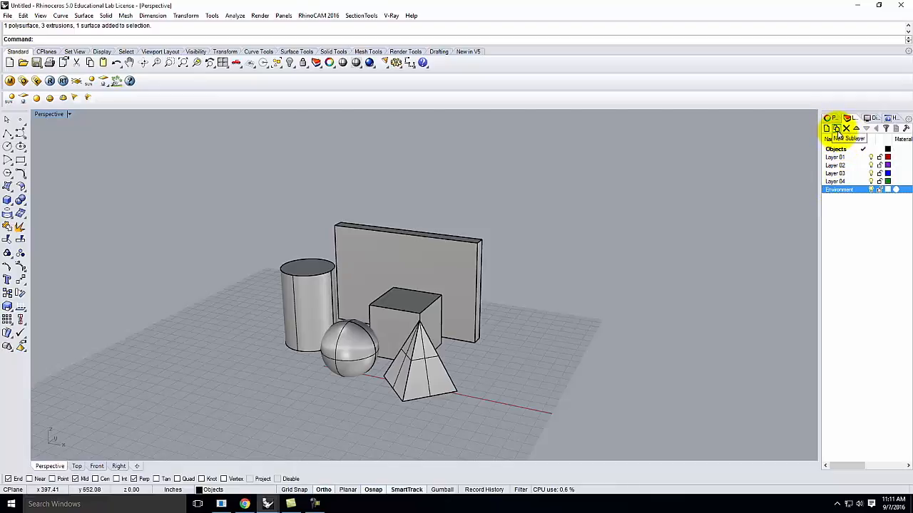
Add two sublayers named Lighting and Infinite Plane under the Environment layer
{"action": "left_click", "coordinate": [837, 130]}
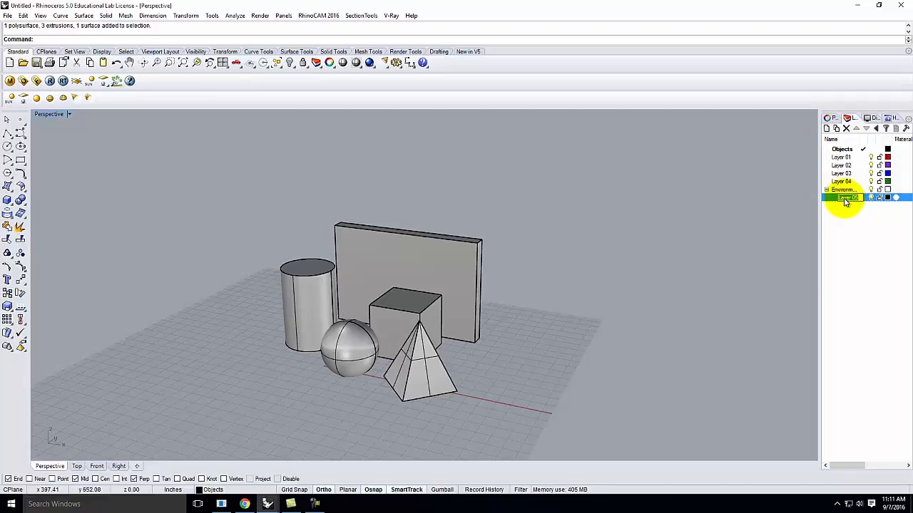
{"action": "type", "text": "Lighting"}
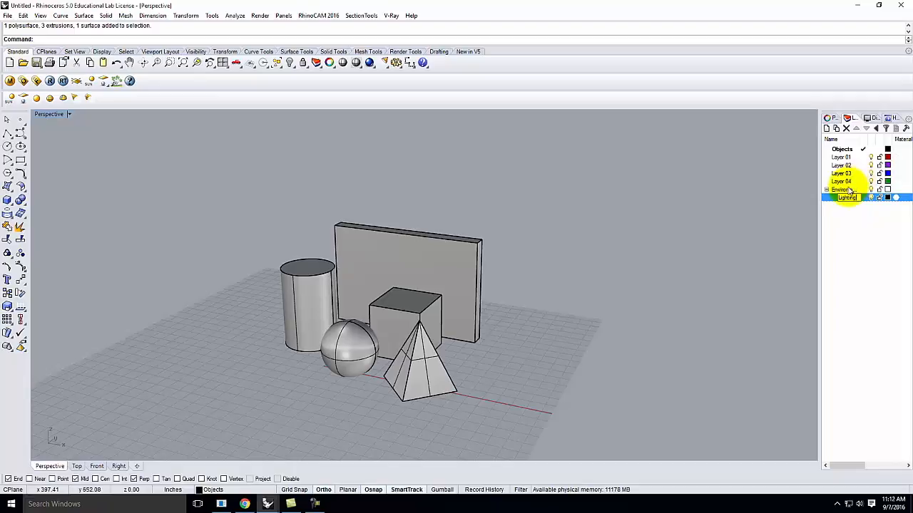
{"action": "left_click", "coordinate": [845, 190]}
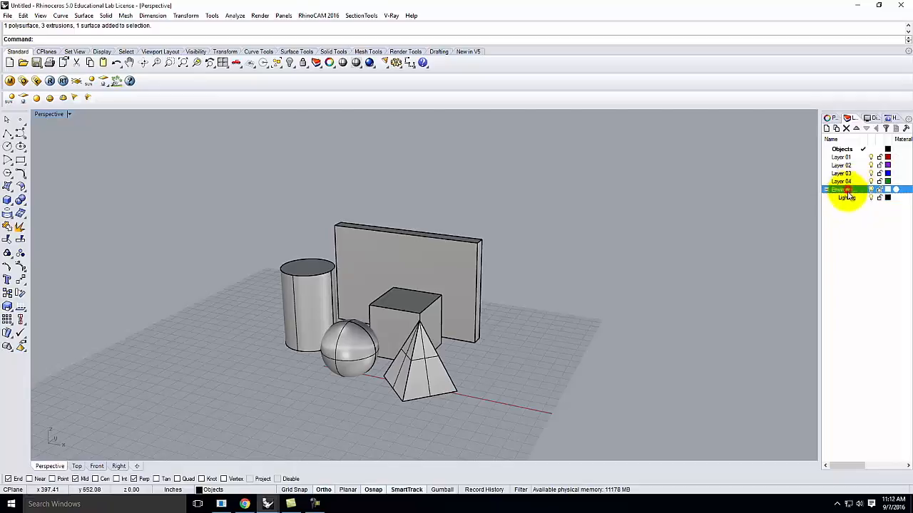
{"action": "left_click", "coordinate": [836, 129]}
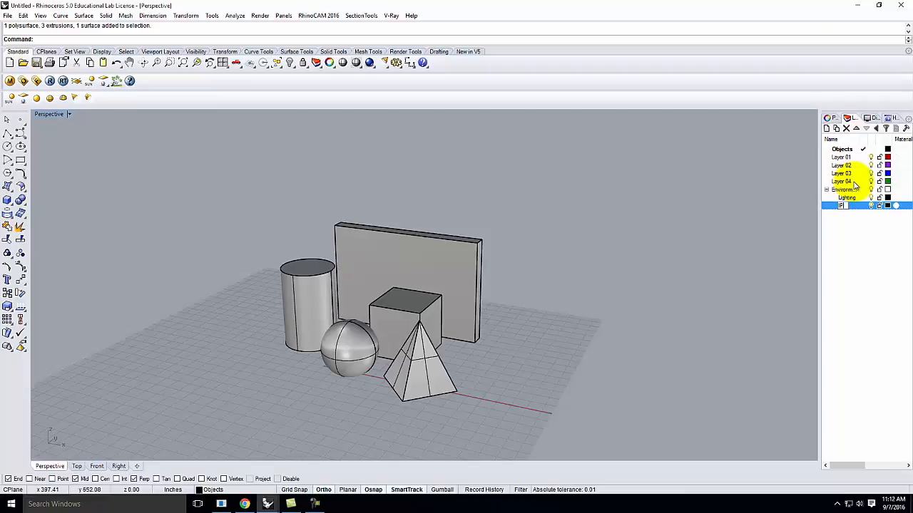
{"action": "key", "text": "BackSpace"}
{"action": "key", "text": "BackSpace"}
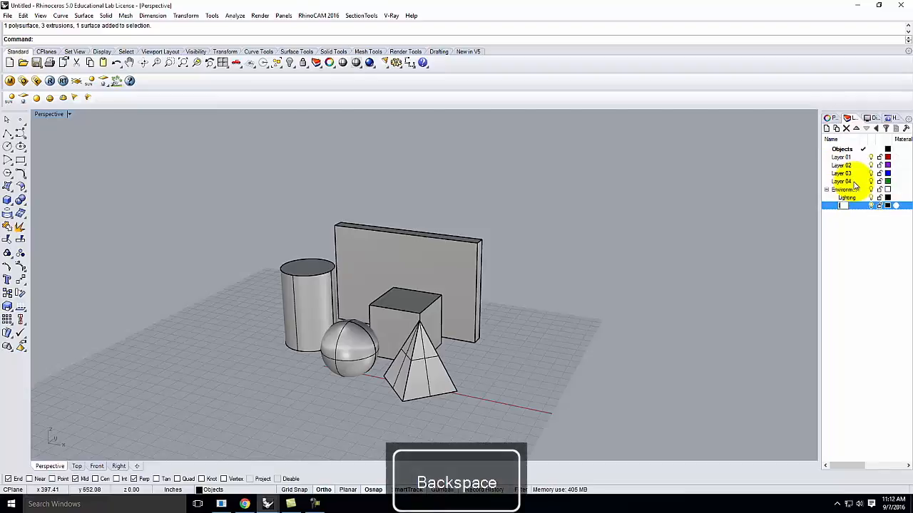
{"action": "type", "text": "H"}
{"action": "type", "text": "nfinite Plane"}
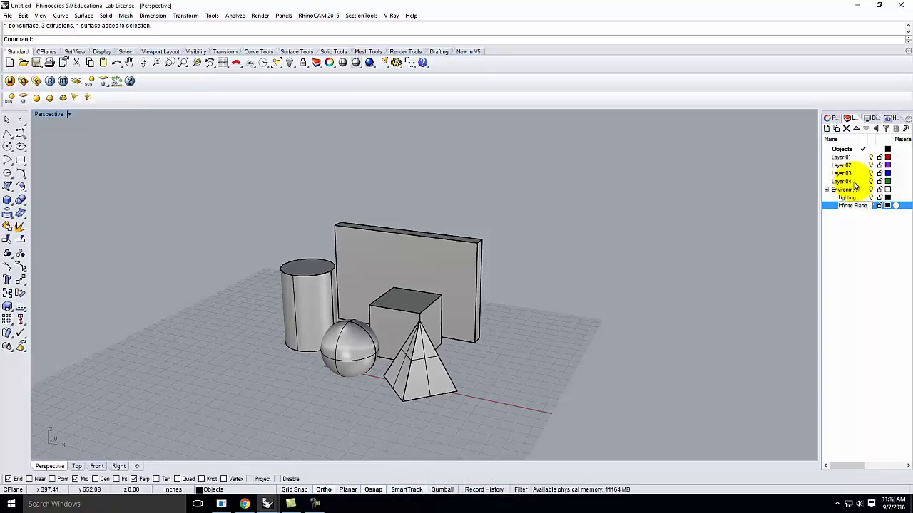
{"action": "left_click", "coordinate": [857, 247]}
Make the Infinite Plane sublayer current and add a V-Ray infinite plane to the scene
{"action": "left_click", "coordinate": [846, 208]}
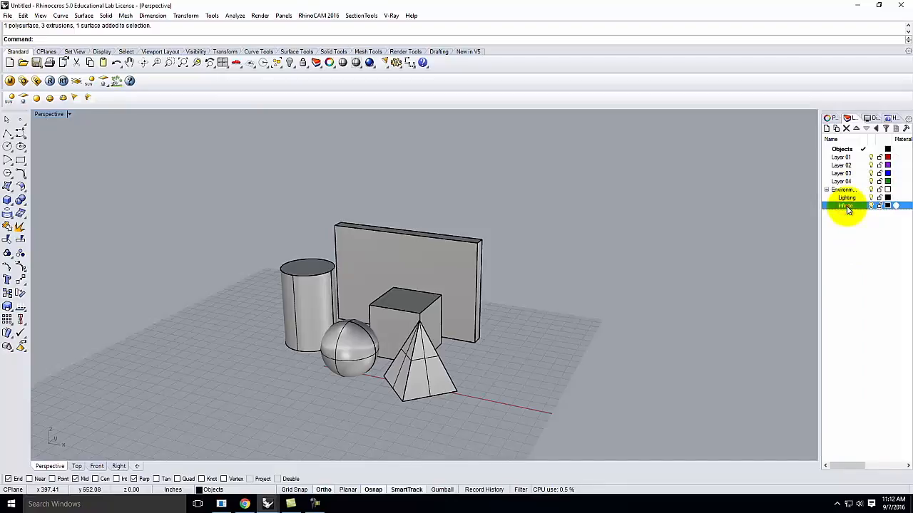
{"action": "left_click", "coordinate": [831, 207]}
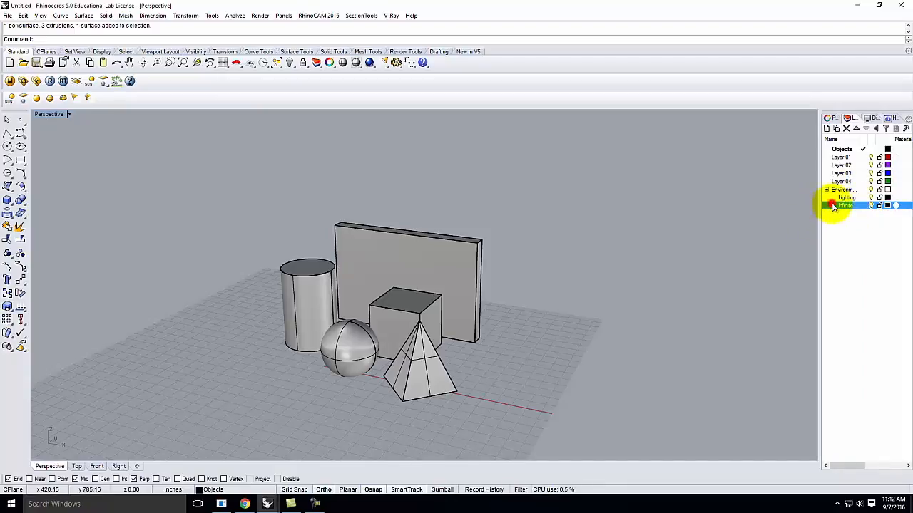
{"action": "left_click", "coordinate": [863, 206]}
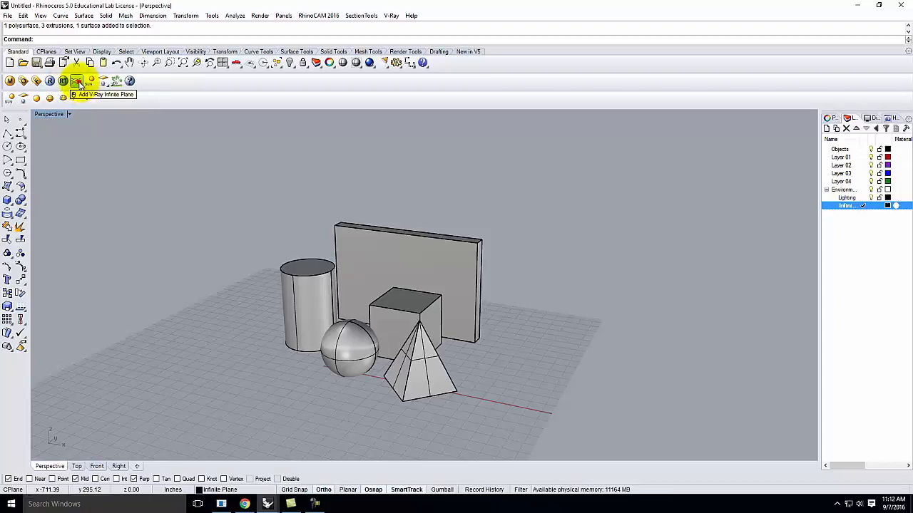
{"action": "left_click", "coordinate": [76, 82]}
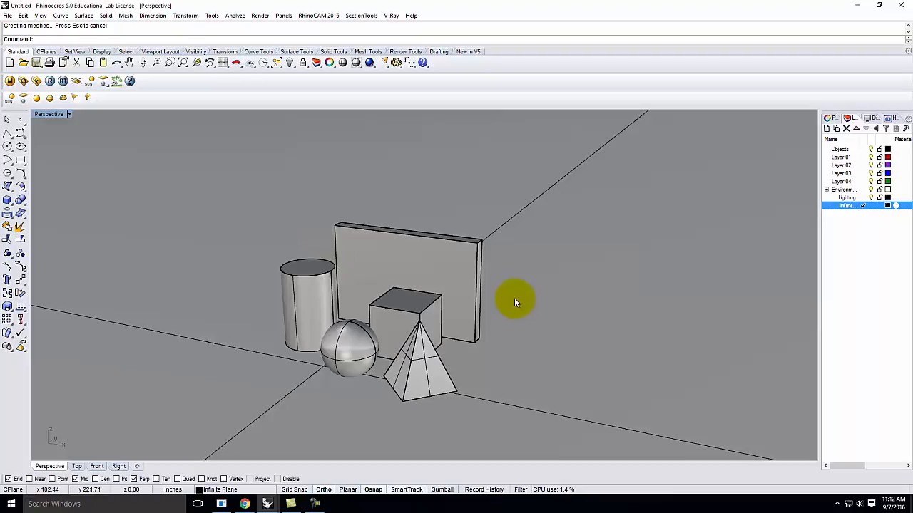
Make the Lighting sublayer current and create a freehand helper box on the ground beside the wall and pyramid
{"action": "left_click", "coordinate": [863, 199]}
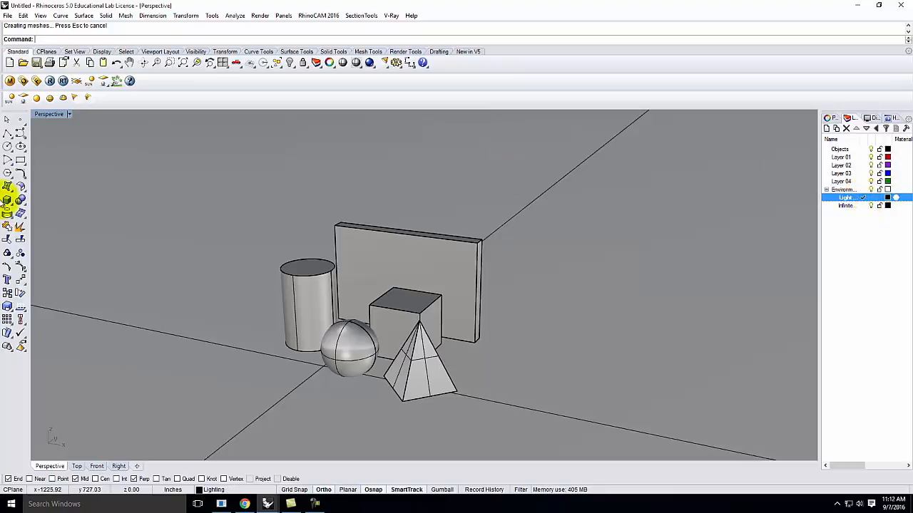
{"action": "left_click", "coordinate": [8, 199]}
{"action": "left_click", "coordinate": [534, 340]}
{"action": "left_click", "coordinate": [570, 402]}
{"action": "left_click", "coordinate": [555, 339]}
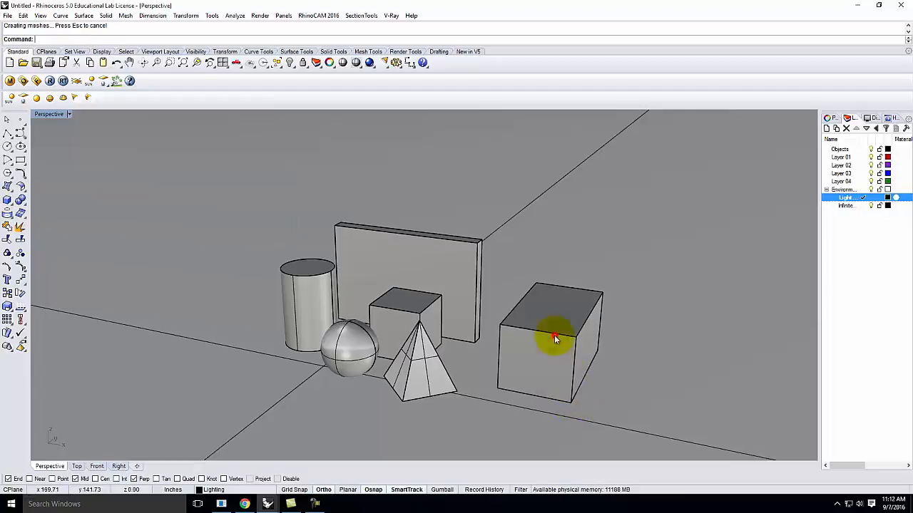
{"action": "right_click_drag", "start_coordinate": [542, 346], "coordinate": [589, 345]}
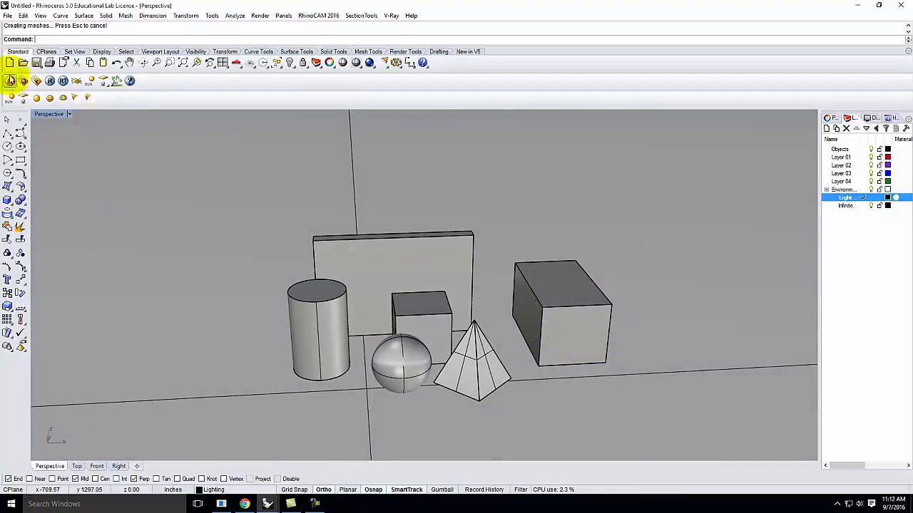
Place a directional light between opposite corners of the helper box, and delete the box
{"action": "left_click", "coordinate": [101, 100]}
{"action": "left_click", "coordinate": [511, 315]}
{"action": "left_click", "coordinate": [612, 305]}
{"action": "right_click_drag", "start_coordinate": [611, 306], "coordinate": [683, 310]}
{"action": "left_click", "coordinate": [577, 303]}
{"action": "key", "text": "Delete"}
Examine the directional light's placement relative to the solids and select it to check its layer
{"action": "right_click_drag", "start_coordinate": [551, 295], "coordinate": [547, 300]}
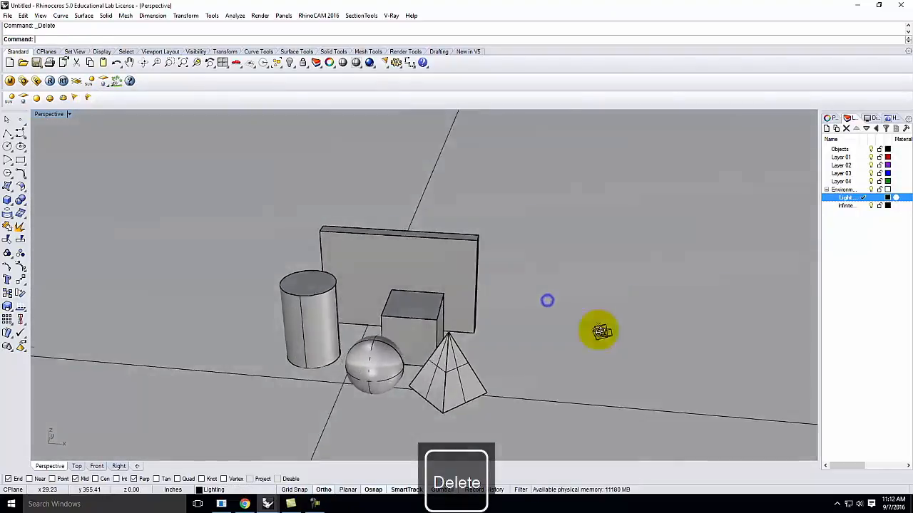
{"action": "right_click_drag", "start_coordinate": [598, 330], "coordinate": [592, 317]}
{"action": "scroll", "coordinate": [422, 351], "scroll_direction": "up", "scroll_amount": 2}
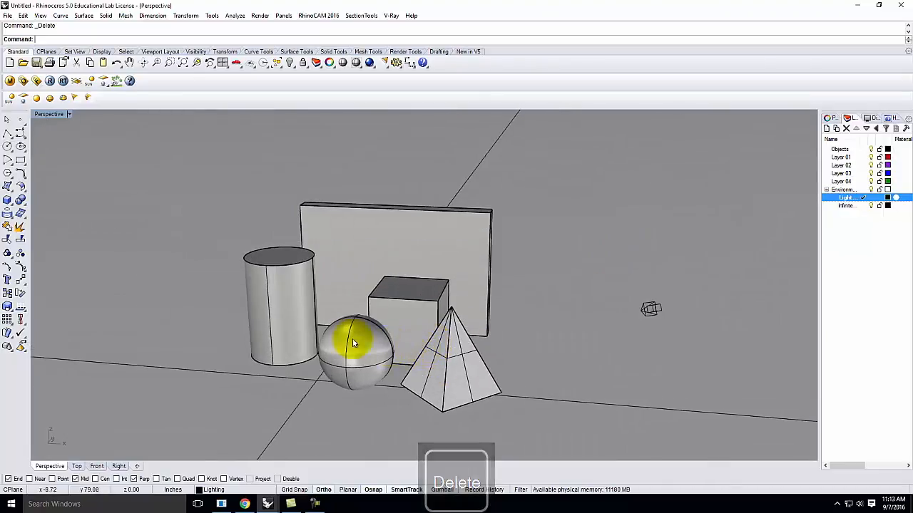
{"action": "scroll", "coordinate": [671, 369], "scroll_direction": "down", "scroll_amount": 4}
{"action": "scroll", "coordinate": [486, 370], "scroll_direction": "up", "scroll_amount": 4}
{"action": "right_click_drag", "start_coordinate": [547, 372], "coordinate": [529, 370]}
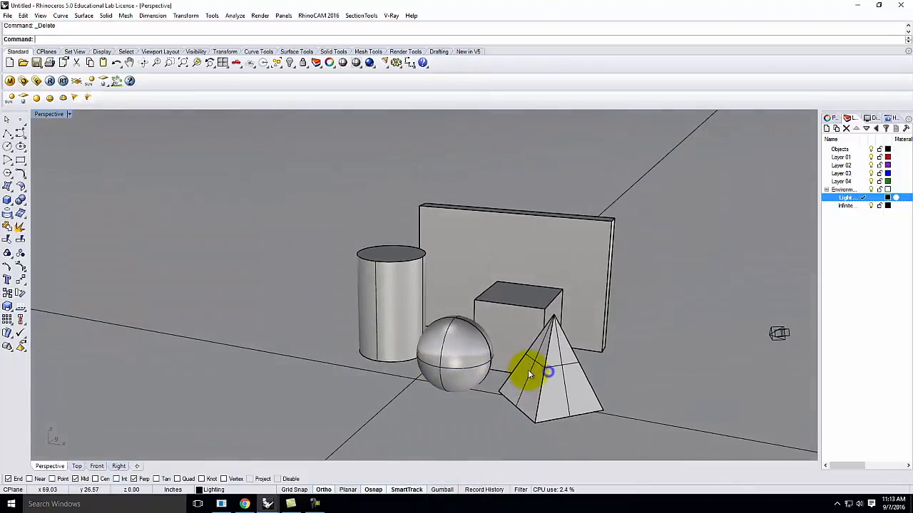
{"action": "left_click", "coordinate": [778, 325]}
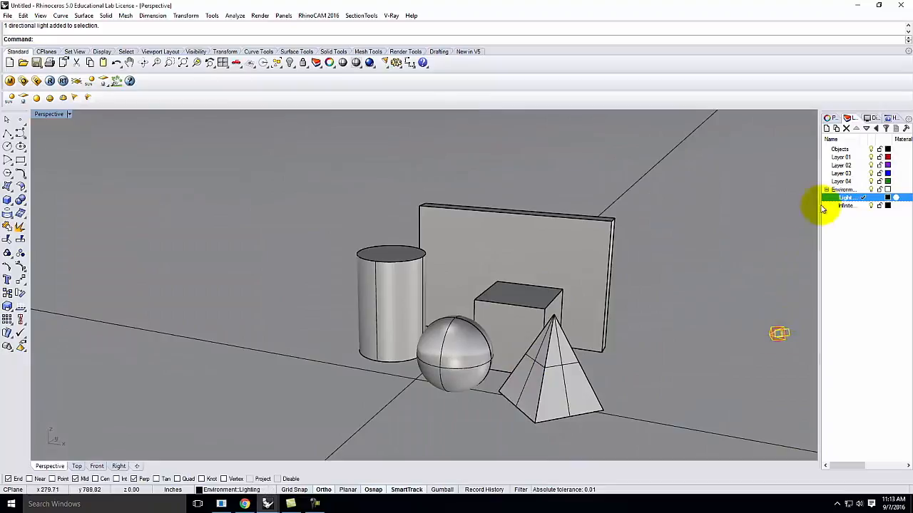
Try to lock the Environment layer while its Lighting sublayer is current
{"action": "left_click", "coordinate": [847, 189]}
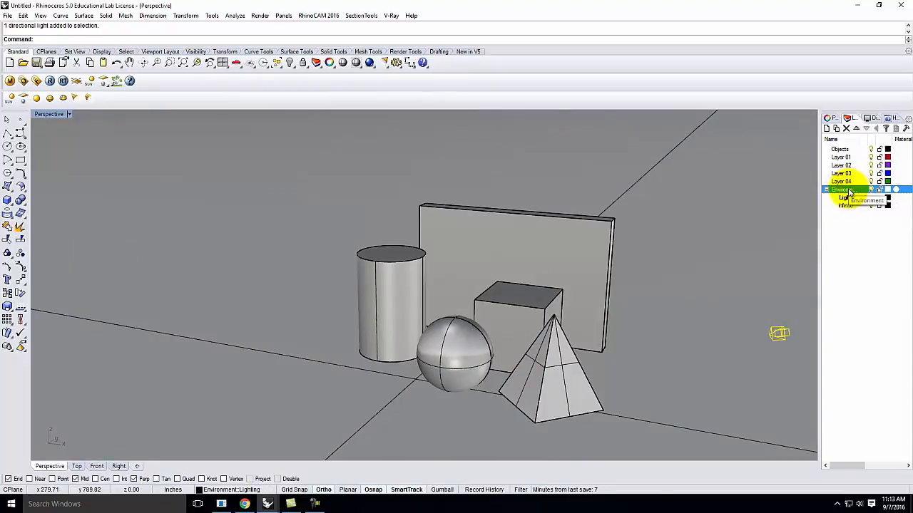
{"action": "left_click", "coordinate": [848, 198]}
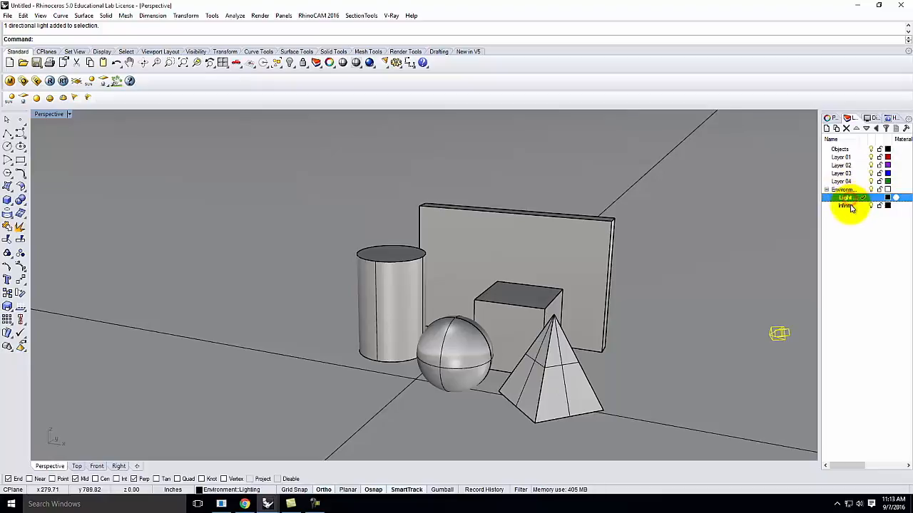
{"action": "left_click", "coordinate": [852, 206]}
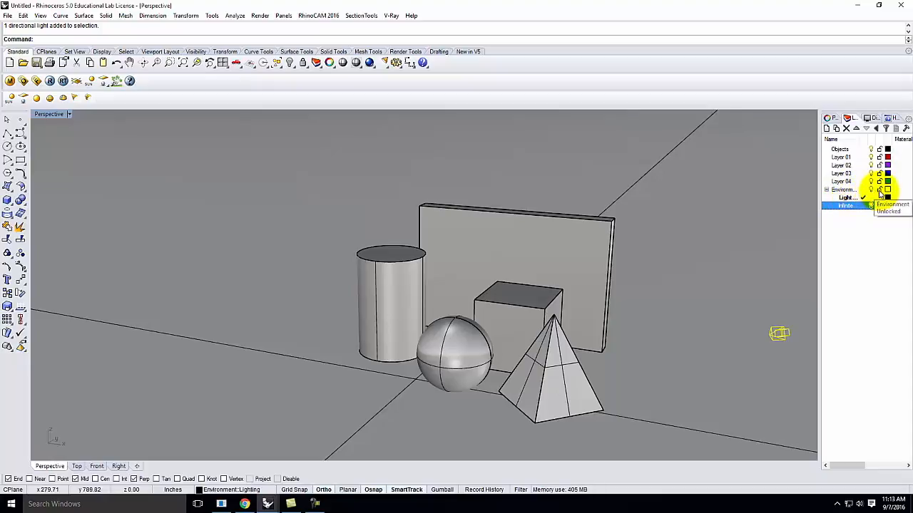
{"action": "left_click", "coordinate": [880, 190]}
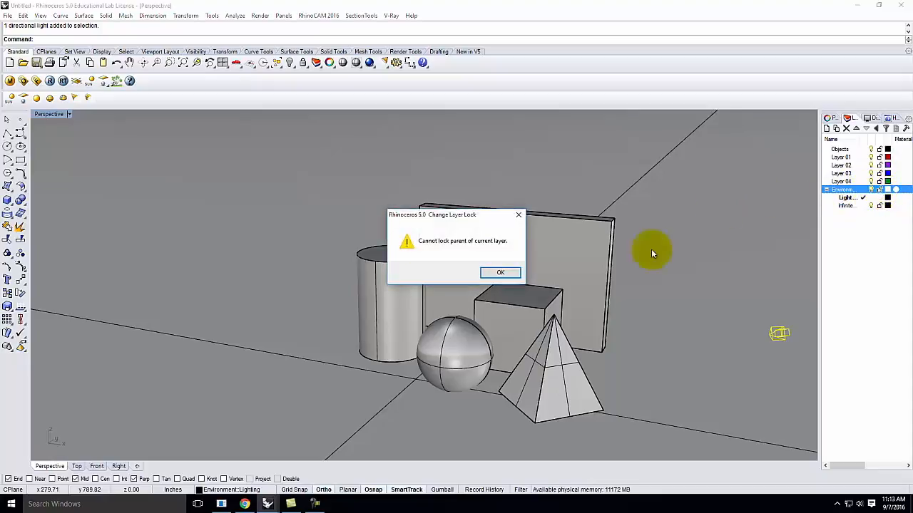
{"action": "left_click", "coordinate": [500, 273]}
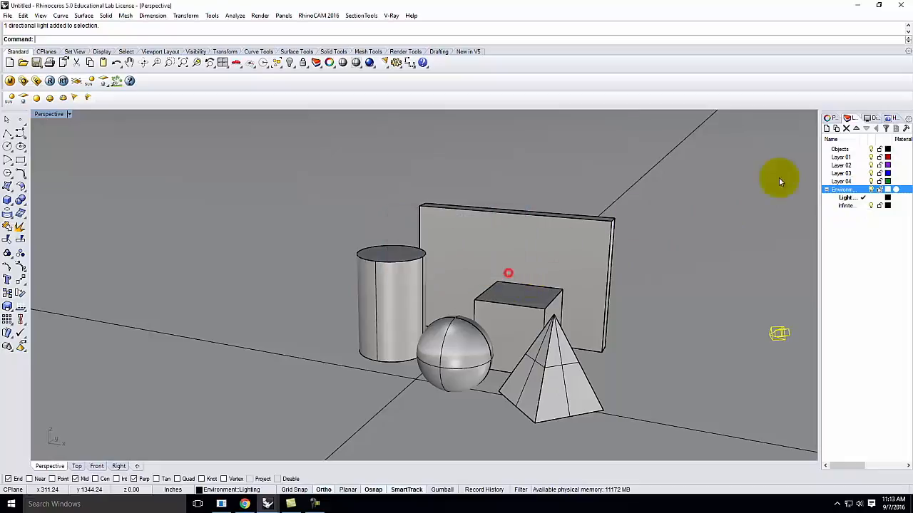
Make Objects the current layer and lock the Environment layer together with its sublayers
{"action": "double_click", "coordinate": [849, 150]}
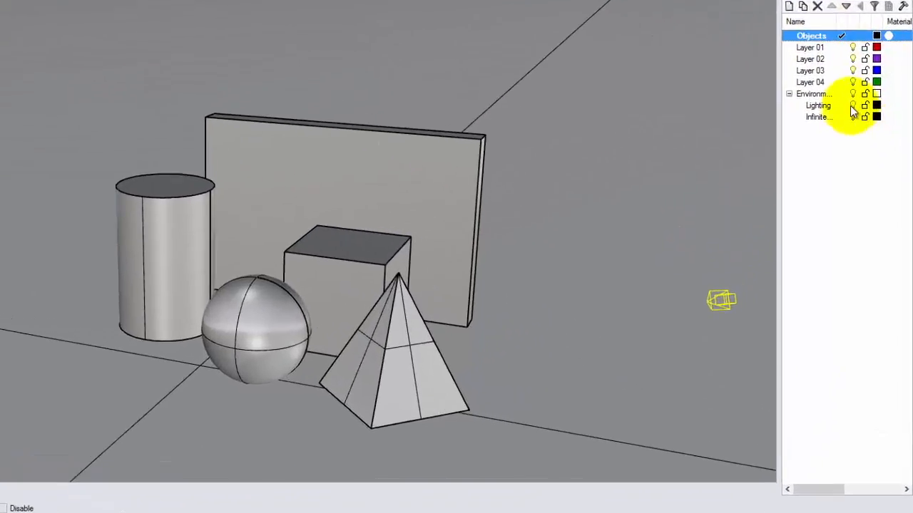
{"action": "left_click", "coordinate": [861, 80]}
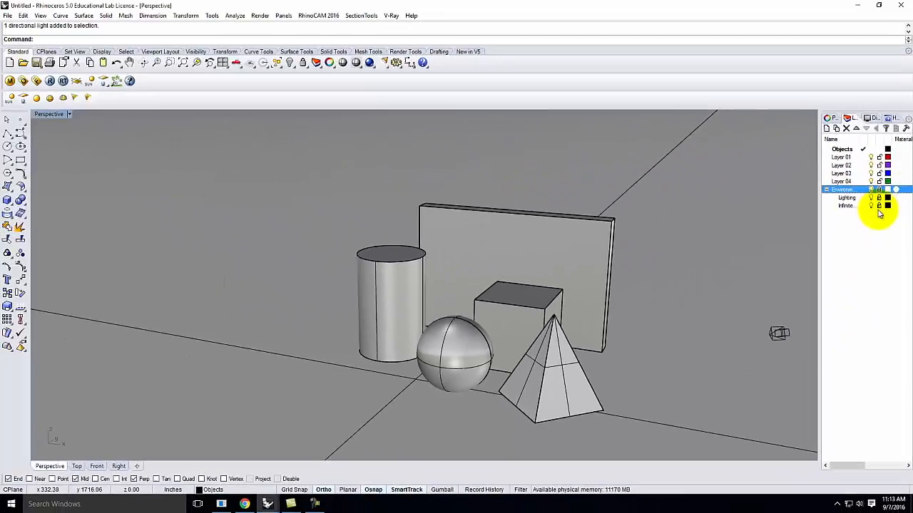
Delete the unused layers Layer 01 through Layer 04
{"action": "left_click", "coordinate": [842, 156]}
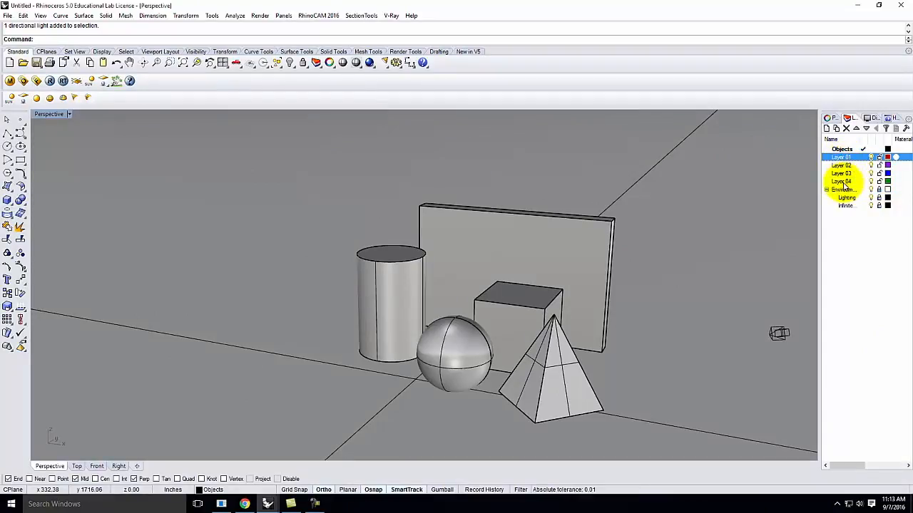
{"action": "left_click", "coordinate": [841, 181], "text": "shift"}
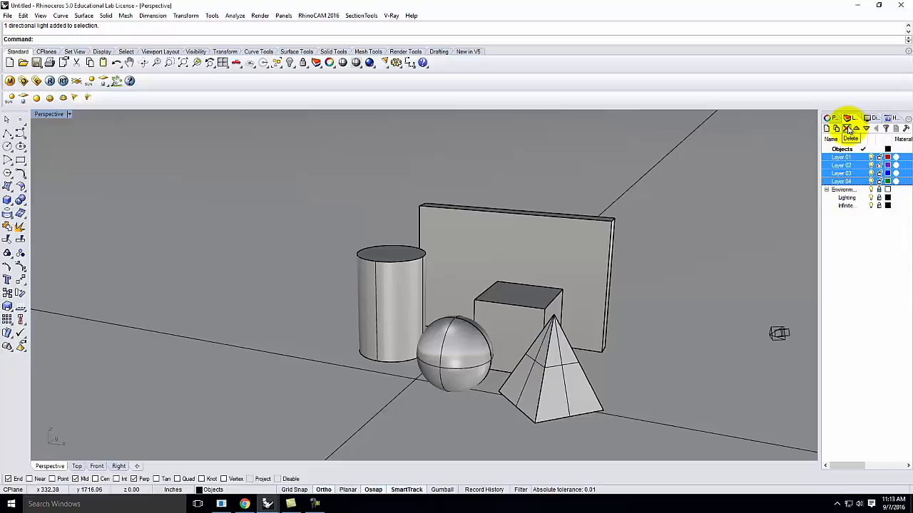
{"action": "left_click", "coordinate": [846, 129]}
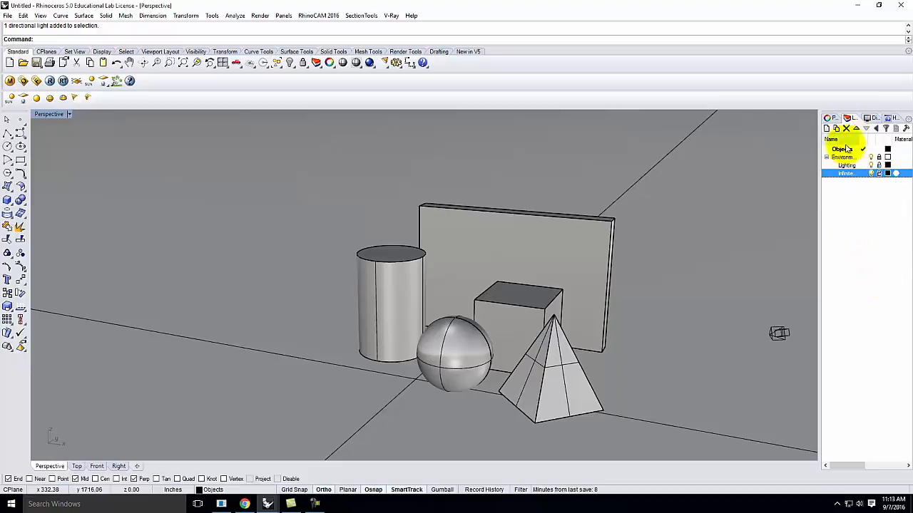
{"action": "left_click", "coordinate": [843, 149]}
{"action": "left_click", "coordinate": [841, 157]}
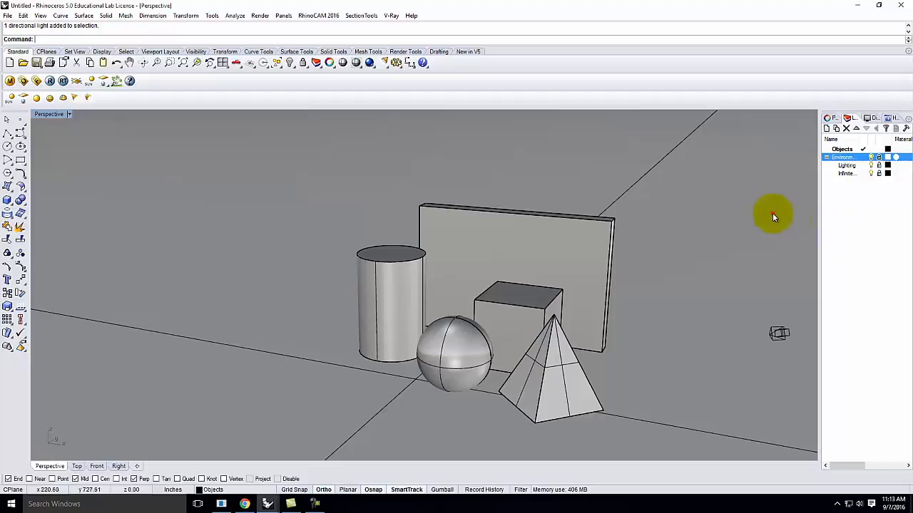
In the V-Ray environment options, set the reflection/refraction background color to gray
{"action": "scroll", "coordinate": [741, 334], "scroll_direction": "down", "scroll_amount": 3}
{"action": "scroll", "coordinate": [686, 324], "scroll_direction": "up", "scroll_amount": 3}
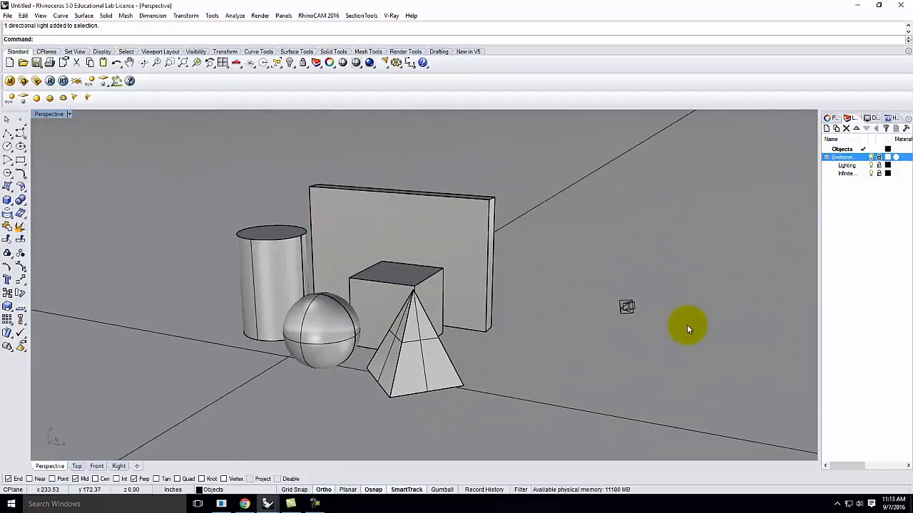
{"action": "scroll", "coordinate": [253, 276], "scroll_direction": "up", "scroll_amount": 2}
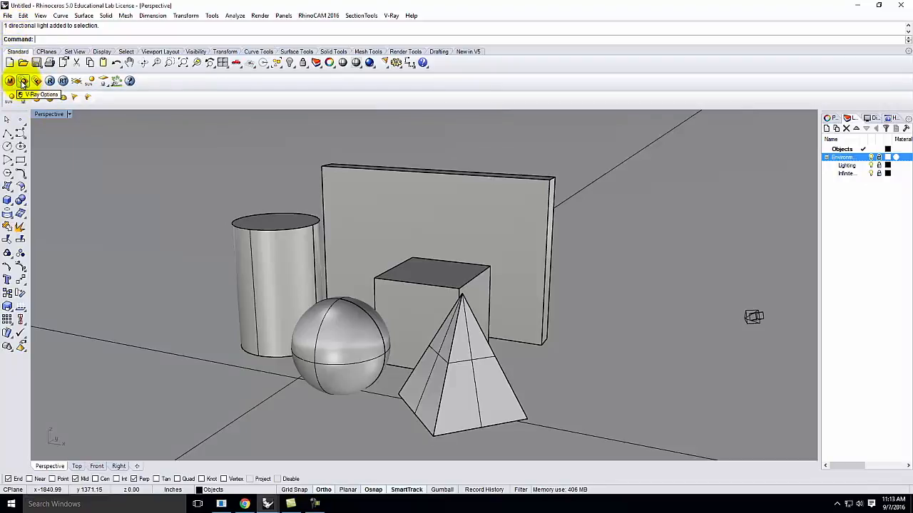
{"action": "left_click", "coordinate": [391, 15]}
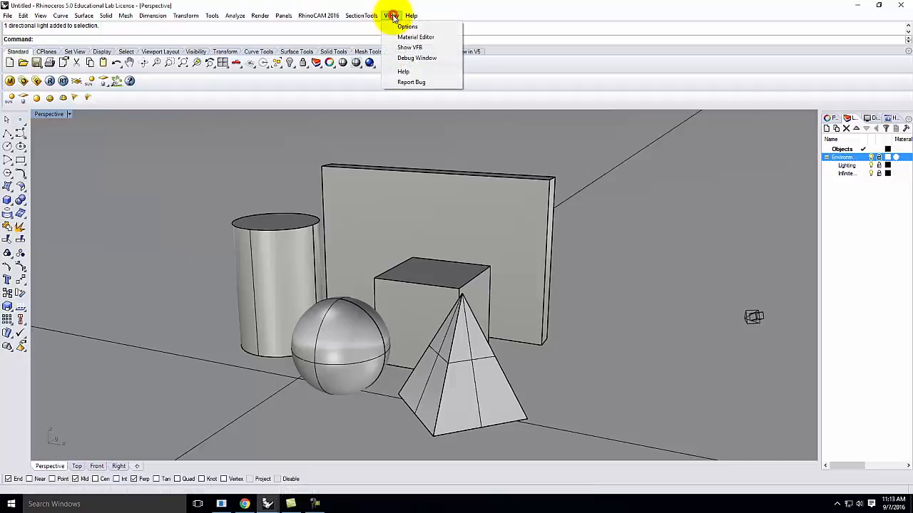
{"action": "left_click", "coordinate": [408, 27]}
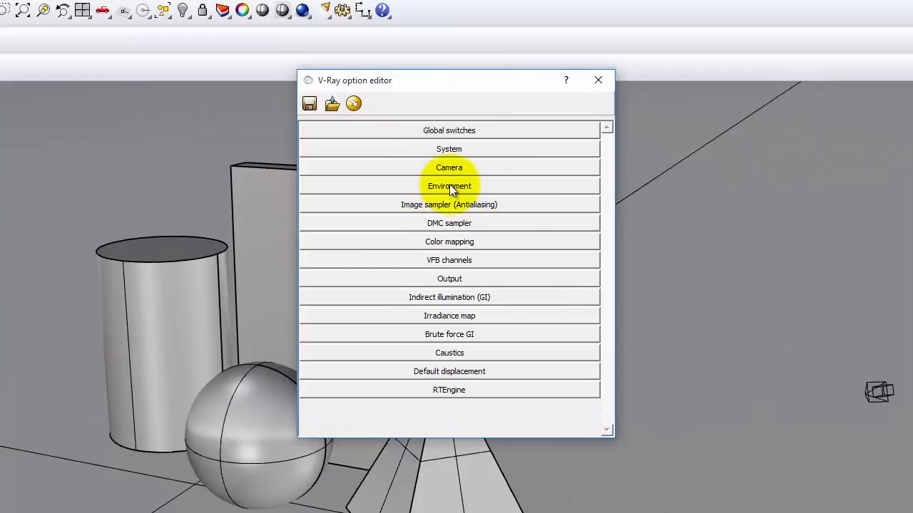
{"action": "left_click", "coordinate": [449, 186]}
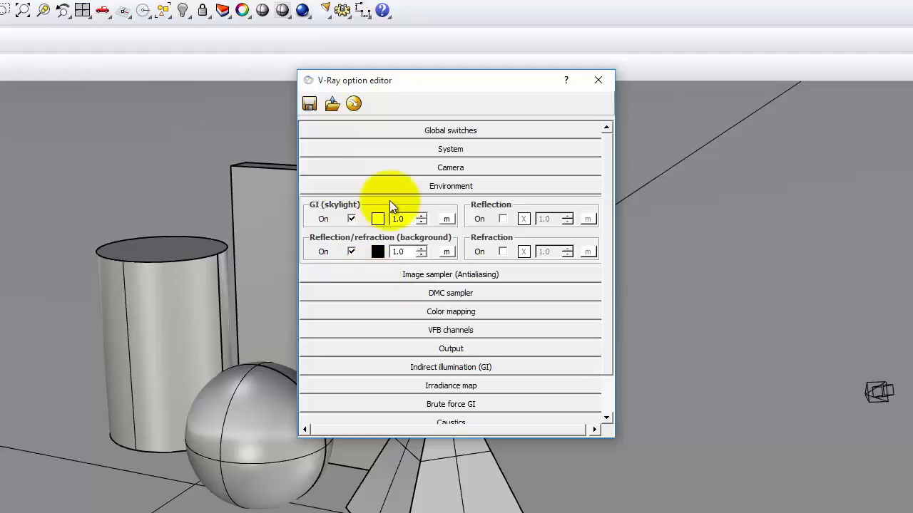
{"action": "left_click", "coordinate": [378, 254]}
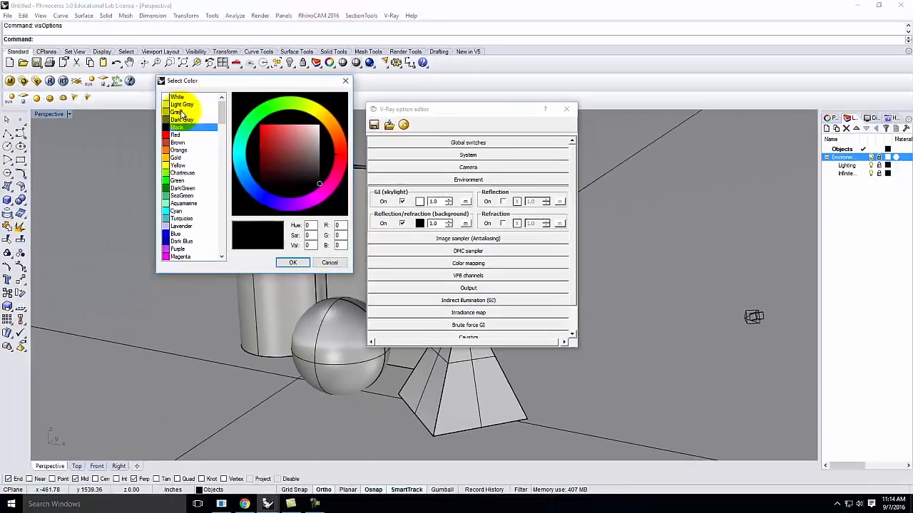
{"action": "left_click", "coordinate": [31, 85]}
{"action": "left_click", "coordinate": [292, 263]}
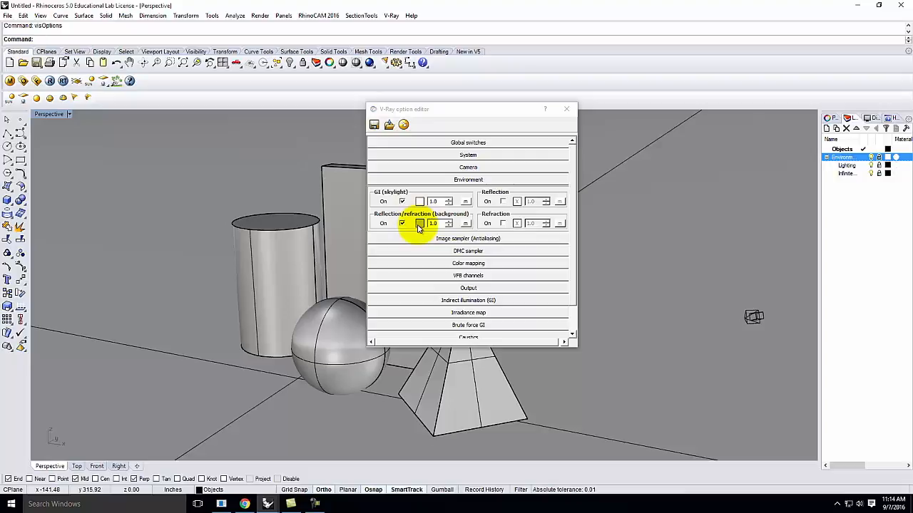
Match the V-Ray output size to the view aspect, keeping the 800 width, and close the options
{"action": "left_click", "coordinate": [439, 179]}
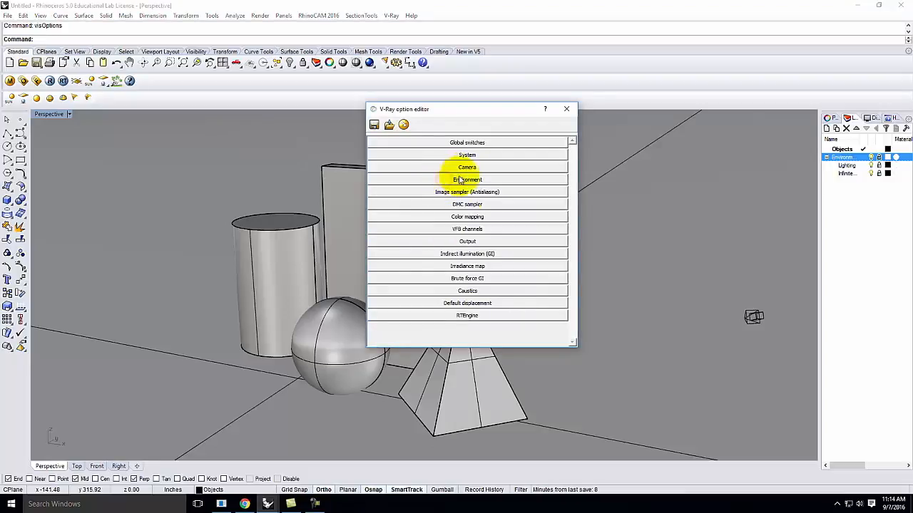
{"action": "left_click", "coordinate": [460, 243]}
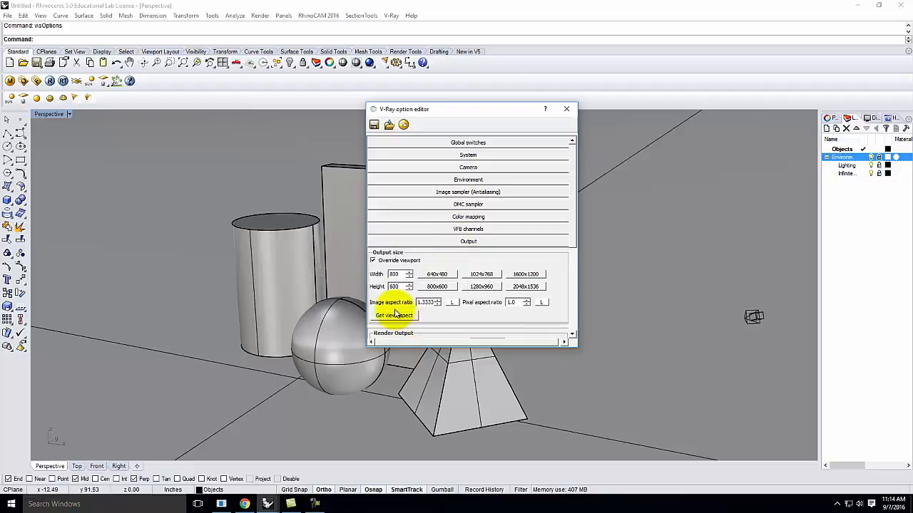
{"action": "left_click", "coordinate": [396, 318]}
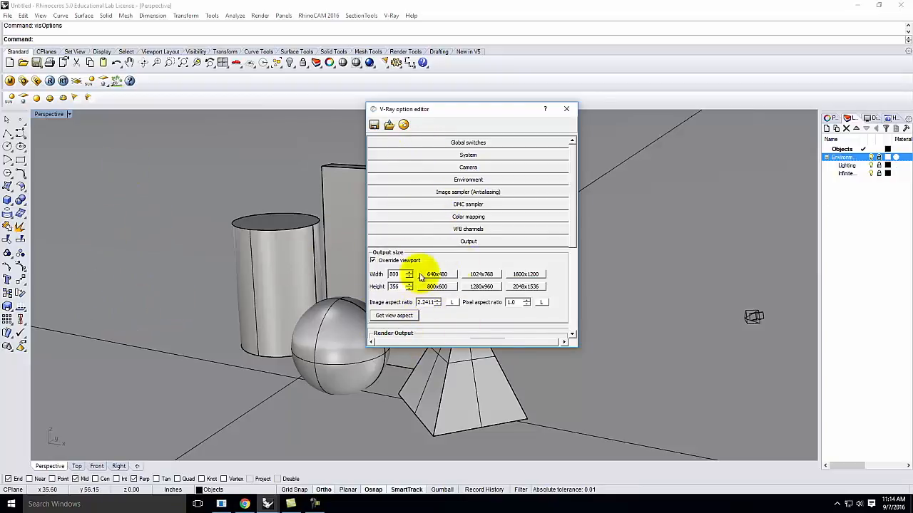
{"action": "left_click", "coordinate": [468, 241]}
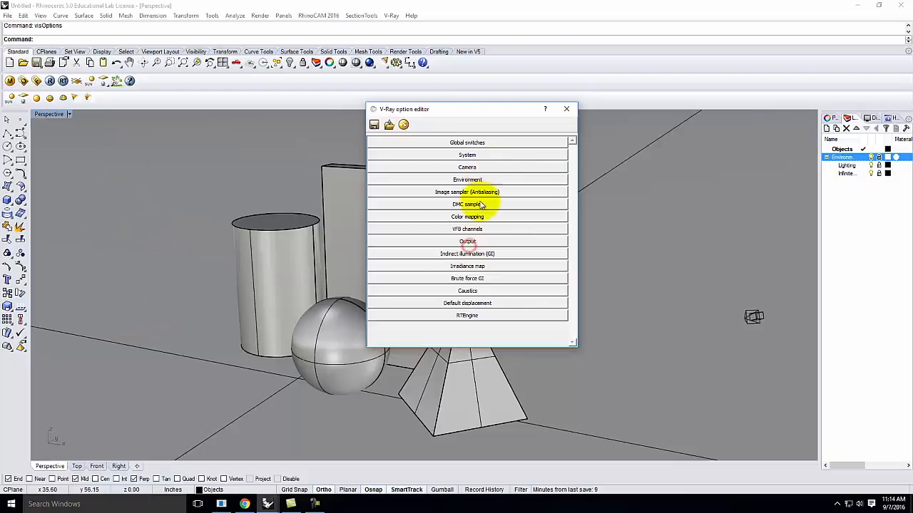
{"action": "left_click", "coordinate": [566, 111]}
Render the Perspective view with V-Ray and close the frame buffer and progress windows
{"action": "left_click", "coordinate": [369, 63]}
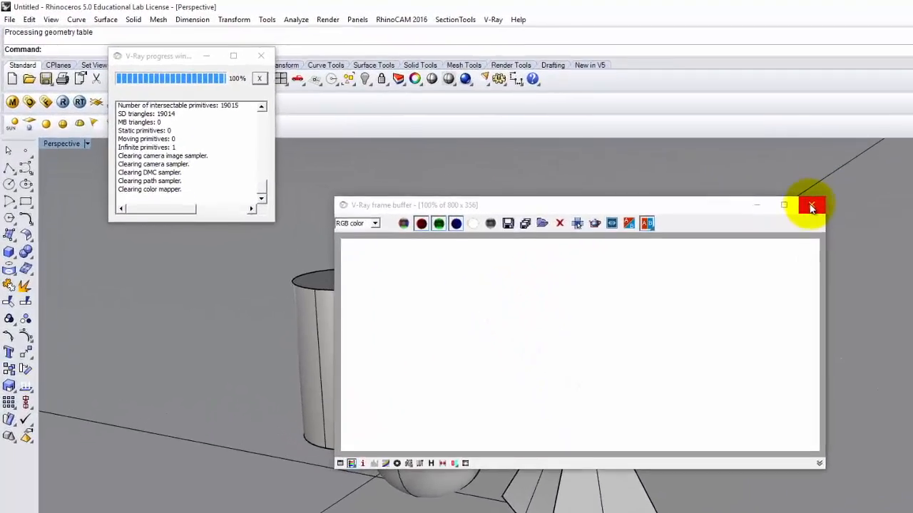
{"action": "left_click", "coordinate": [811, 207]}
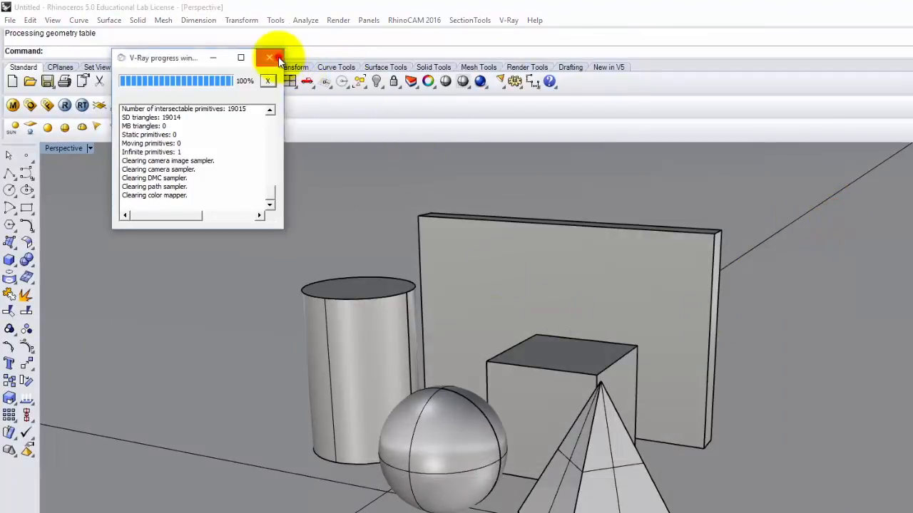
{"action": "left_click", "coordinate": [278, 58]}
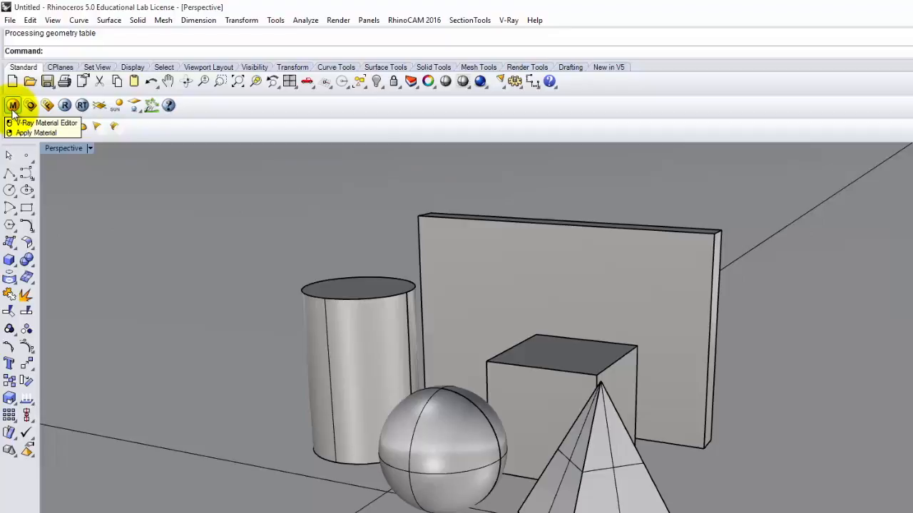
Open the V-Ray material editor and position its window over the viewport
{"action": "left_click", "coordinate": [508, 20]}
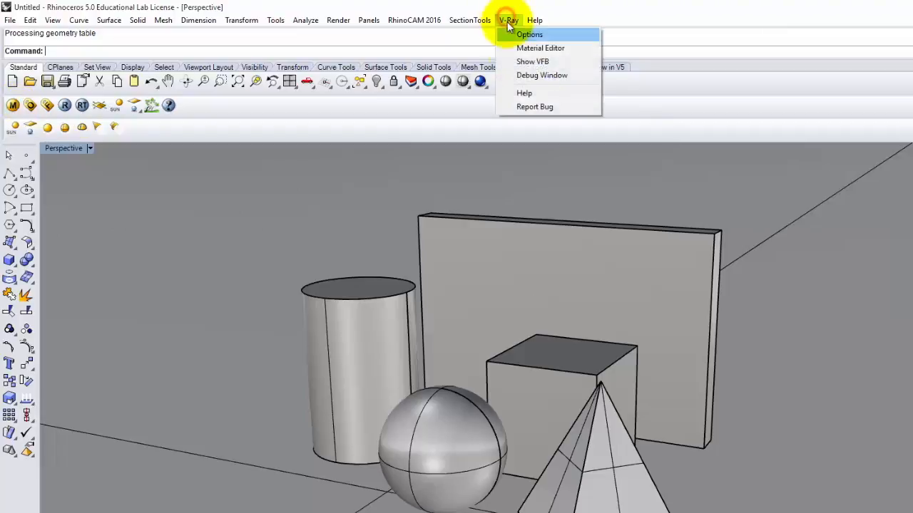
{"action": "left_click", "coordinate": [513, 51]}
{"action": "left_click_drag", "start_coordinate": [121, 8], "coordinate": [282, 122]}
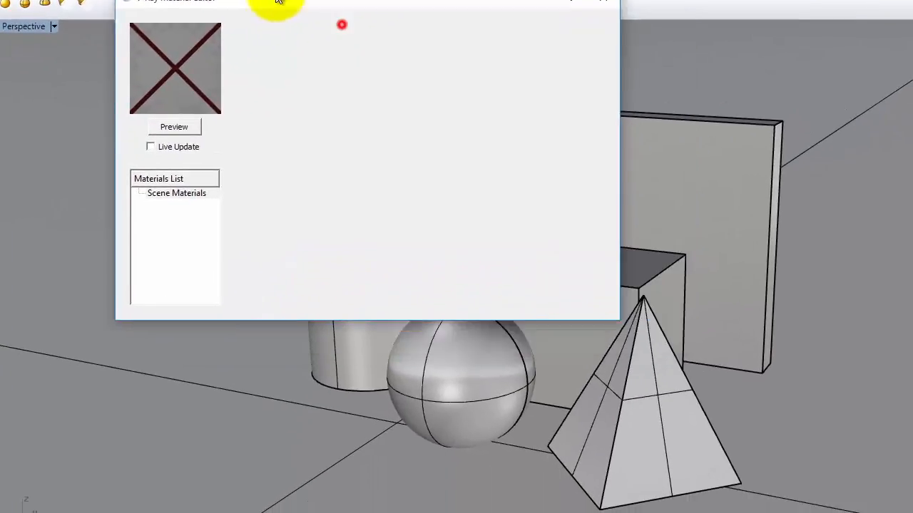
{"action": "left_click_drag", "start_coordinate": [278, 0], "coordinate": [113, 0]}
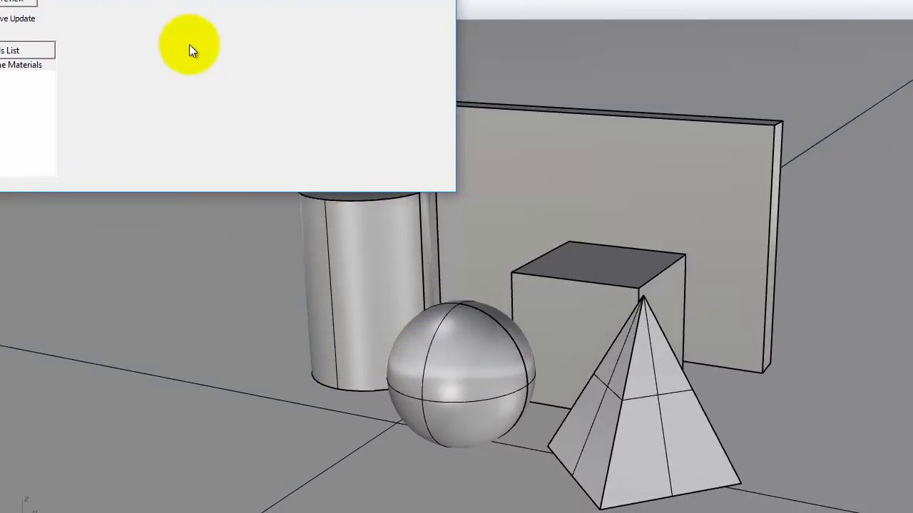
{"action": "left_click_drag", "start_coordinate": [87, 0], "coordinate": [339, 97]}
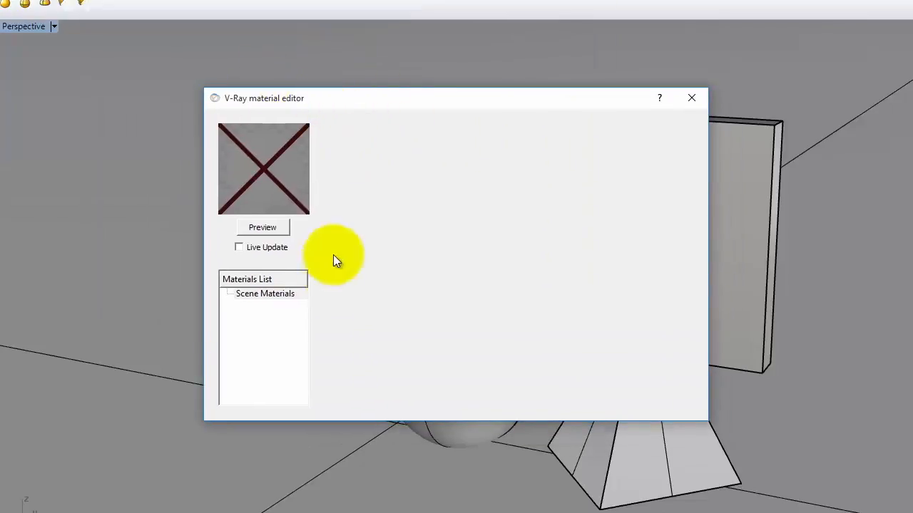
{"action": "left_click", "coordinate": [132, 7]}
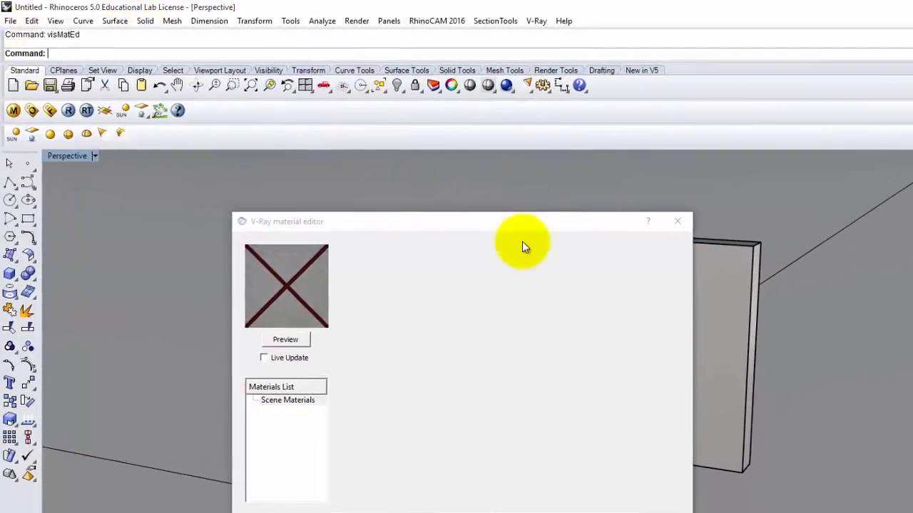
{"action": "left_click_drag", "start_coordinate": [473, 219], "coordinate": [239, 14]}
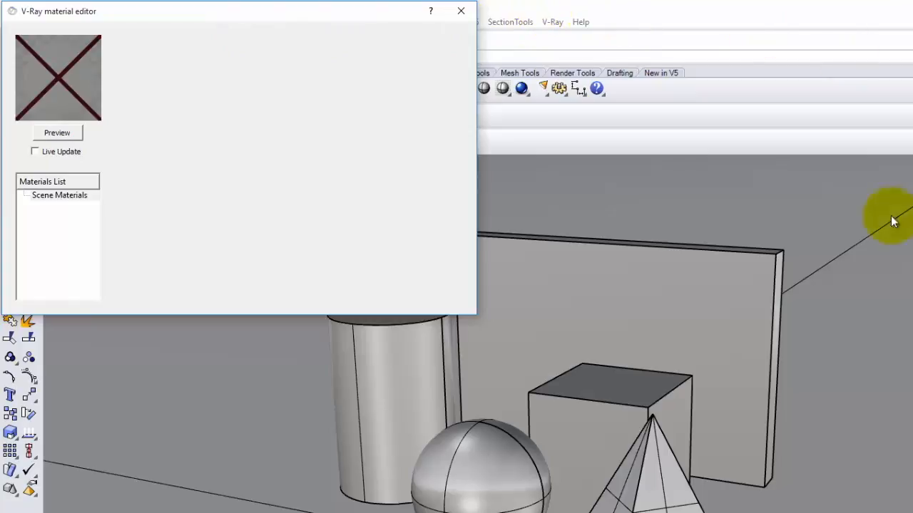
{"action": "left_click_drag", "start_coordinate": [63, 7], "coordinate": [419, 248]}
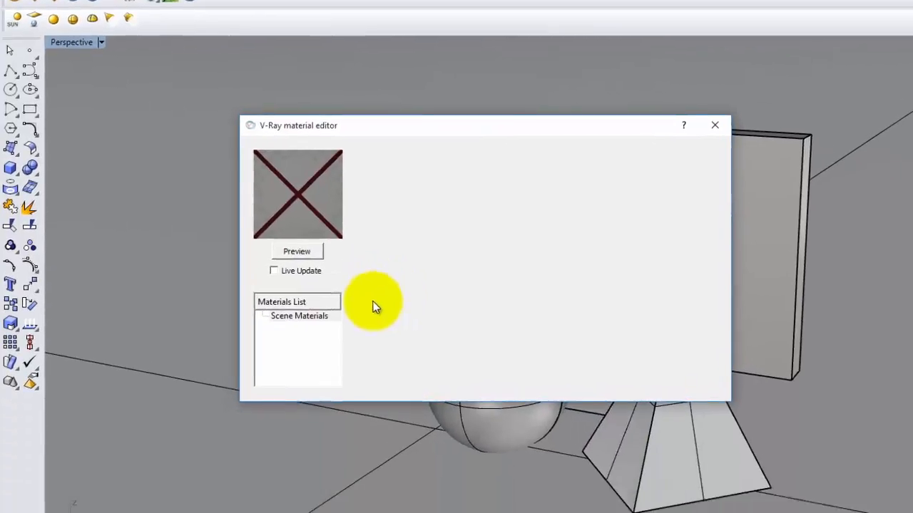
Load the Brick - Red - New Clean material into the scene from the Brick folder of the OneDrive V-Ray Materials library
{"action": "right_click", "coordinate": [311, 424]}
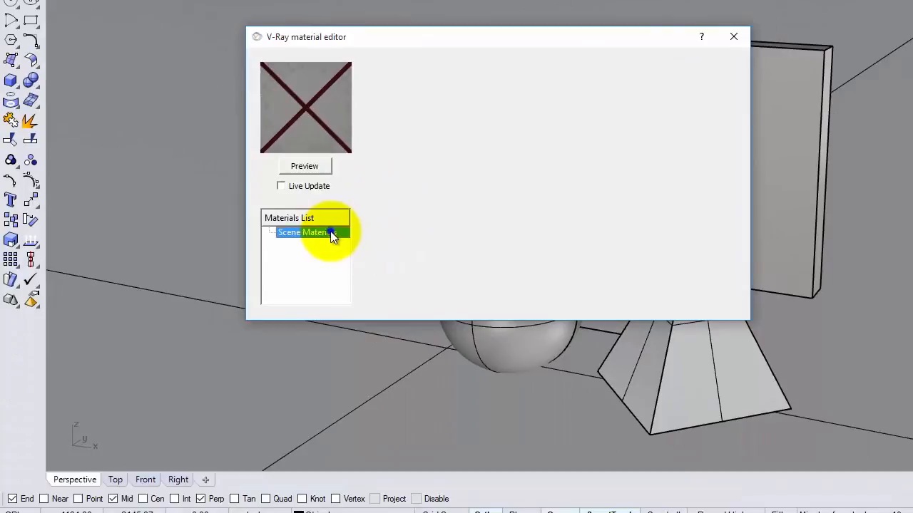
{"action": "left_click", "coordinate": [366, 257]}
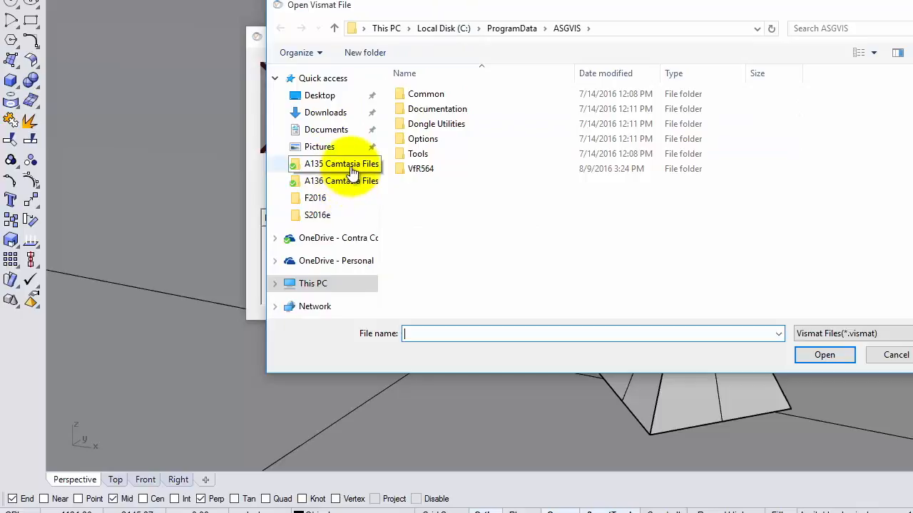
{"action": "left_click", "coordinate": [349, 239]}
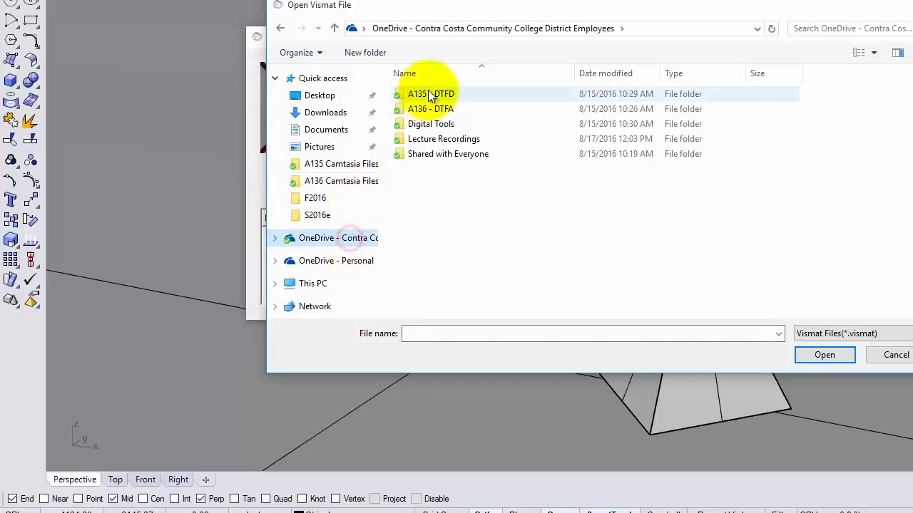
{"action": "double_click", "coordinate": [431, 132]}
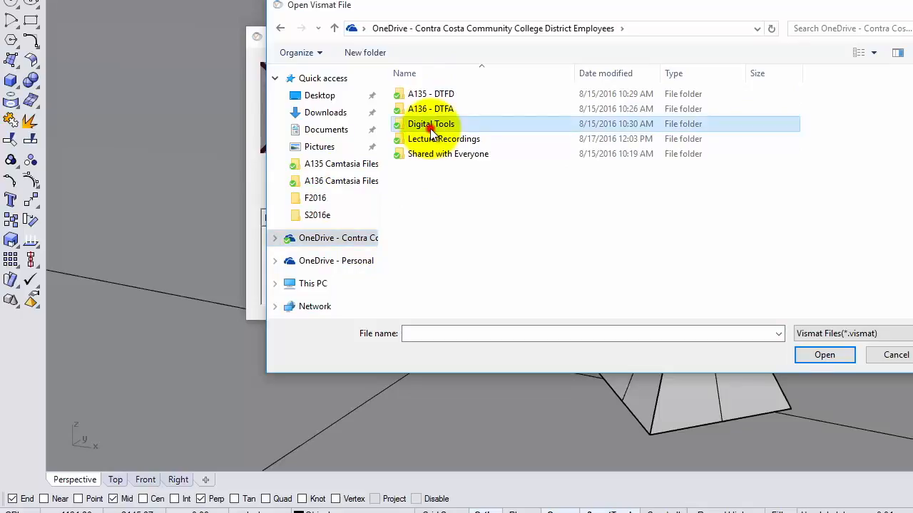
{"action": "double_click", "coordinate": [423, 97]}
{"action": "double_click", "coordinate": [419, 124]}
{"action": "double_click", "coordinate": [446, 143]}
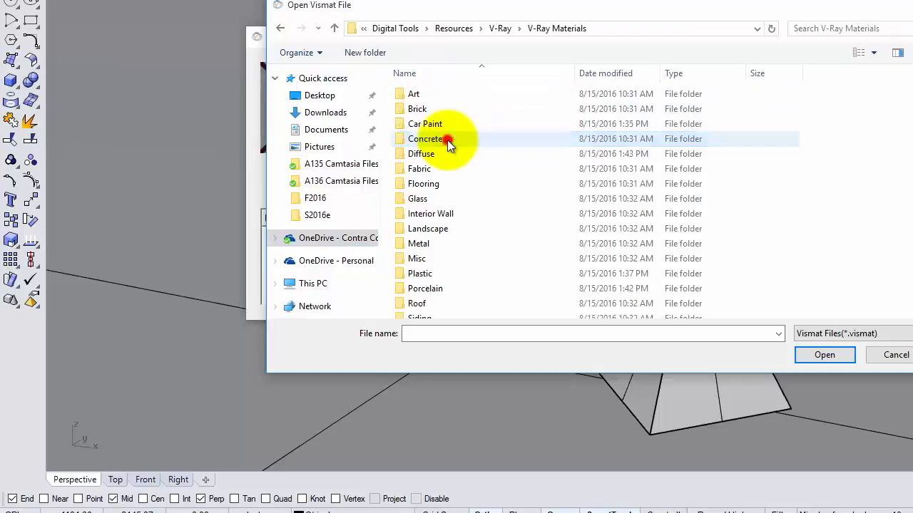
{"action": "double_click", "coordinate": [419, 110]}
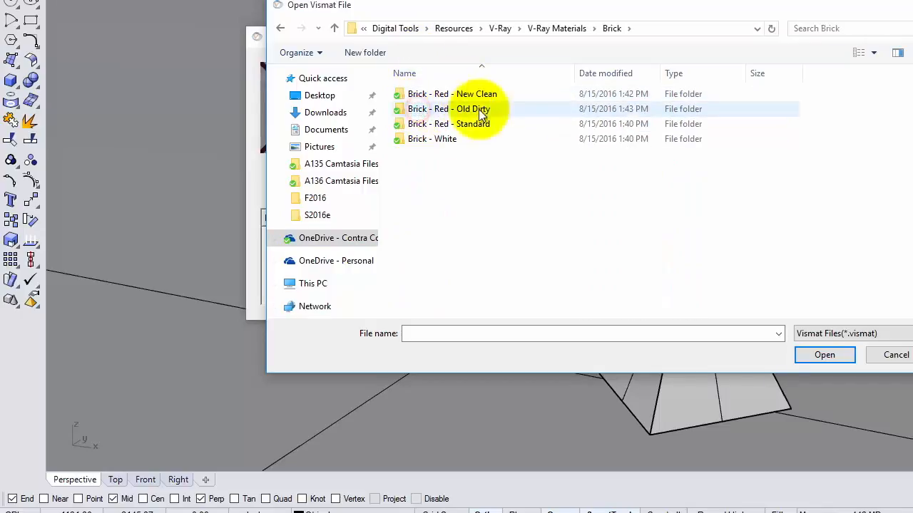
{"action": "left_click", "coordinate": [464, 94]}
{"action": "double_click", "coordinate": [432, 96]}
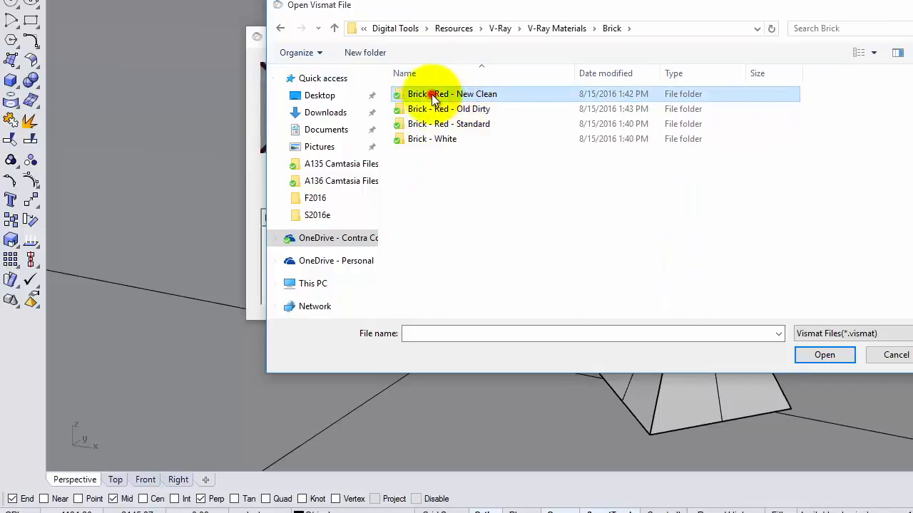
{"action": "double_click", "coordinate": [434, 90]}
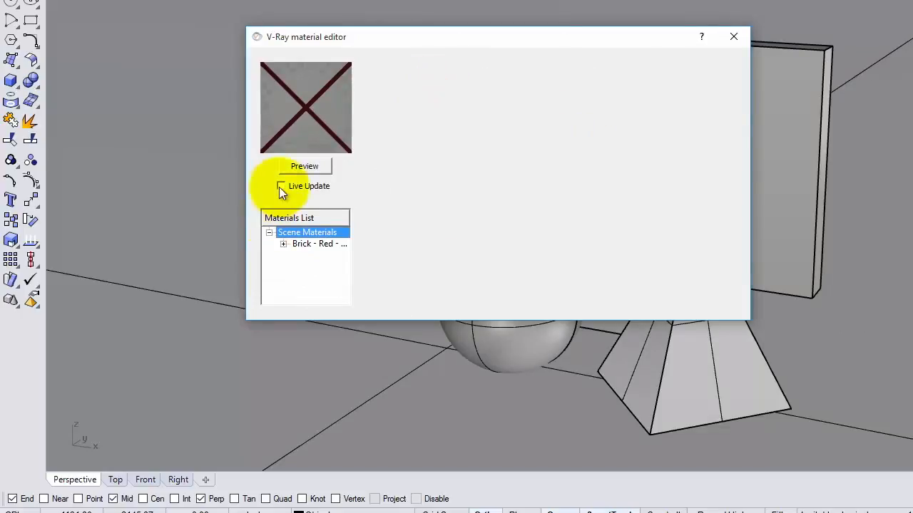
Generate a preview of the red brick material and move the editor aside
{"action": "left_click", "coordinate": [308, 244]}
{"action": "left_click", "coordinate": [314, 171]}
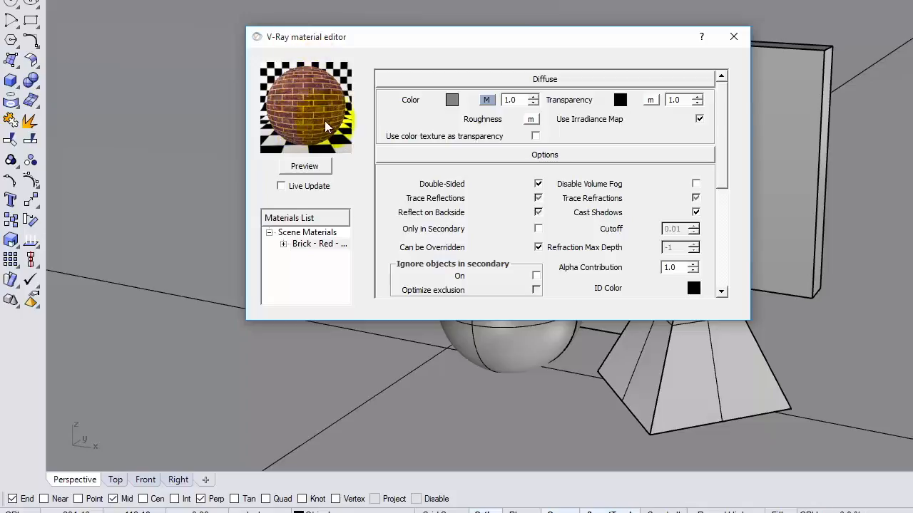
{"action": "left_click_drag", "start_coordinate": [367, 41], "coordinate": [450, 12]}
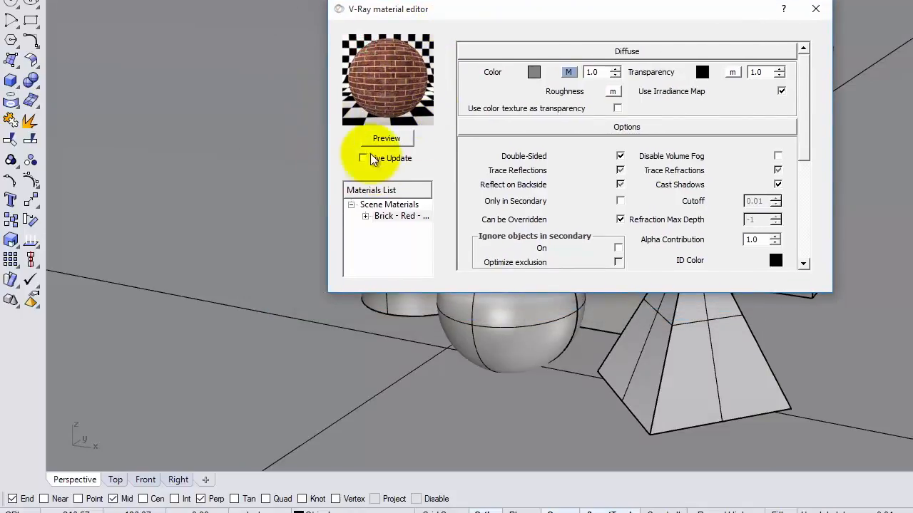
Apply the red brick material to the Objects layer
{"action": "right_click", "coordinate": [404, 217]}
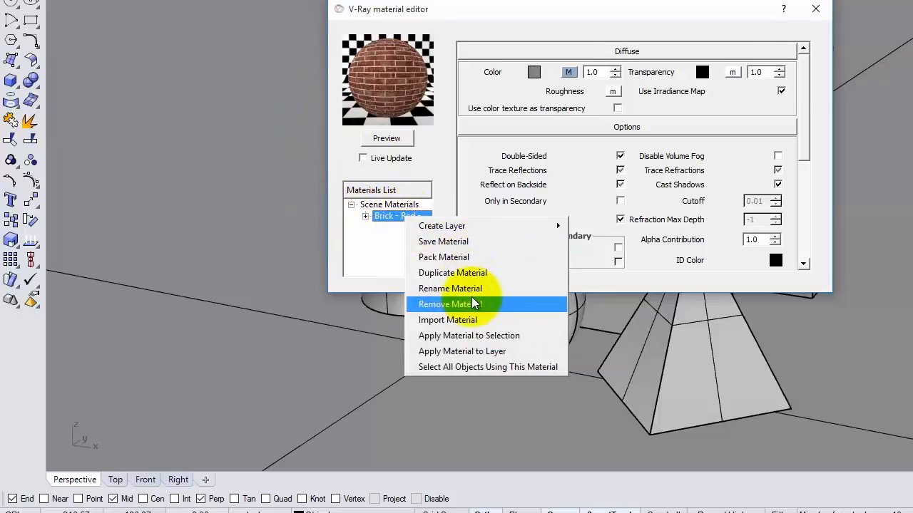
{"action": "left_click", "coordinate": [467, 351]}
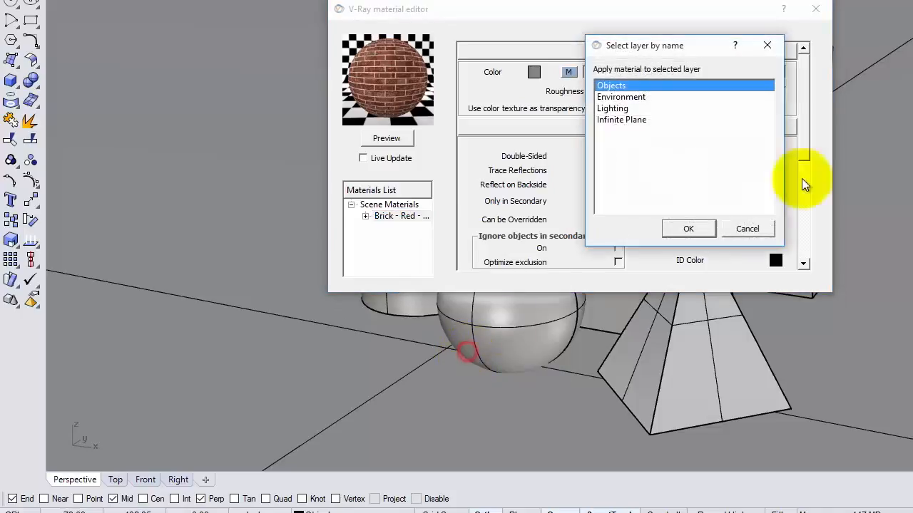
{"action": "left_click", "coordinate": [631, 97]}
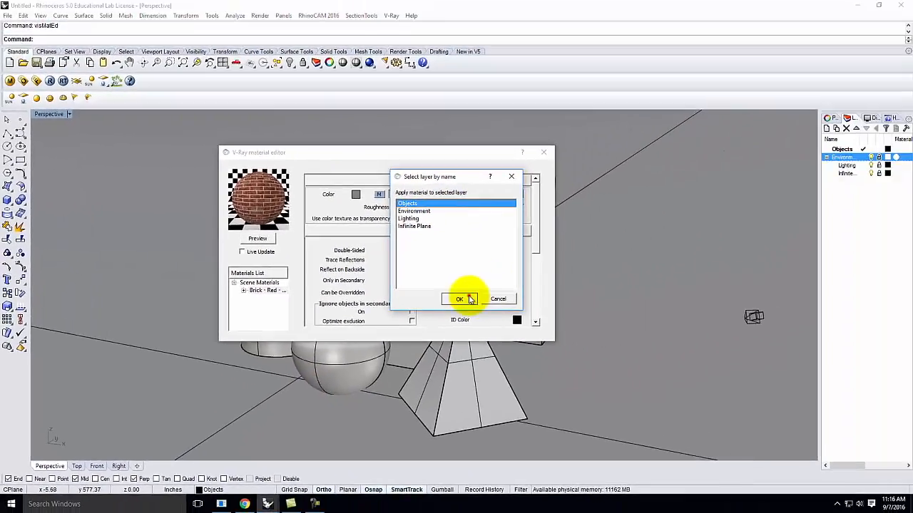
{"action": "left_click", "coordinate": [695, 227]}
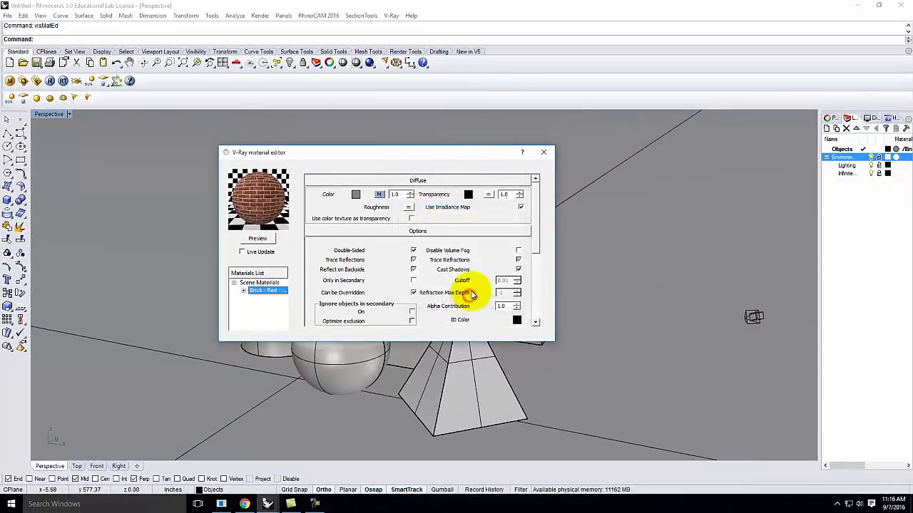
Close the material editor, render the scene with V-Ray, examine the brick texture up close in the enlarged frame buffer, and close the render windows
{"action": "left_click", "coordinate": [544, 154]}
{"action": "left_click", "coordinate": [50, 82]}
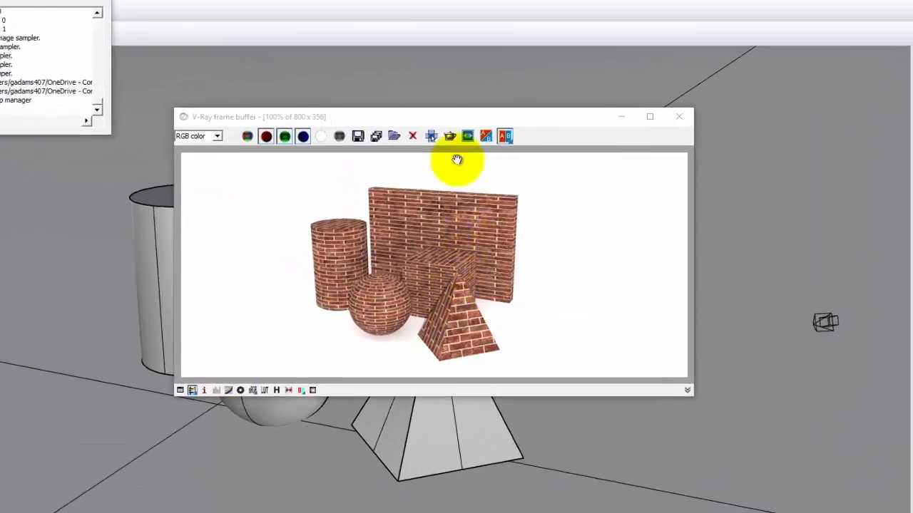
{"action": "left_click_drag", "start_coordinate": [462, 161], "coordinate": [415, 107]}
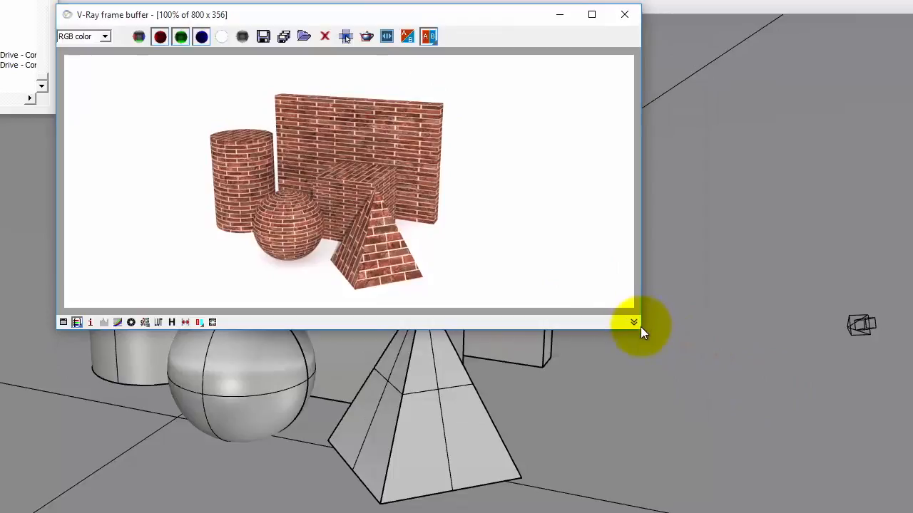
{"action": "left_click_drag", "start_coordinate": [641, 325], "coordinate": [855, 500]}
{"action": "scroll", "coordinate": [510, 360], "scroll_direction": "up", "scroll_amount": 2}
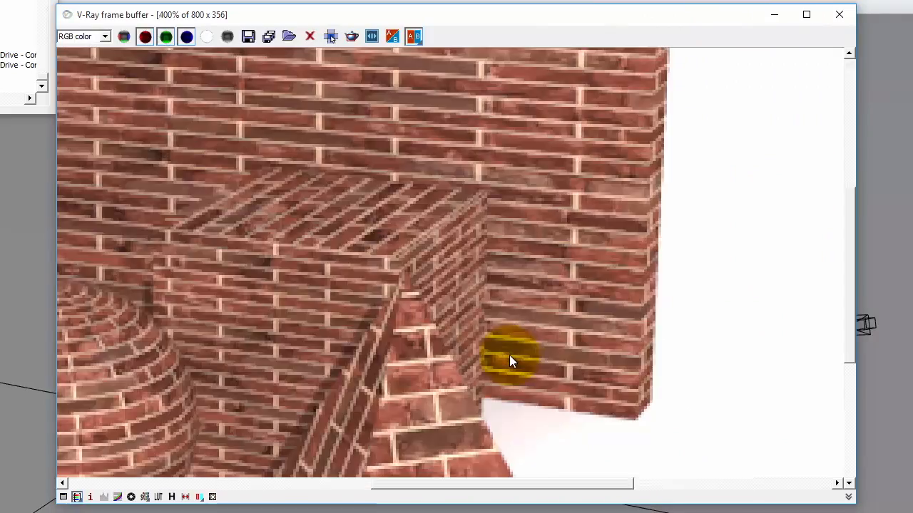
{"action": "scroll", "coordinate": [509, 355], "scroll_direction": "down", "scroll_amount": 1}
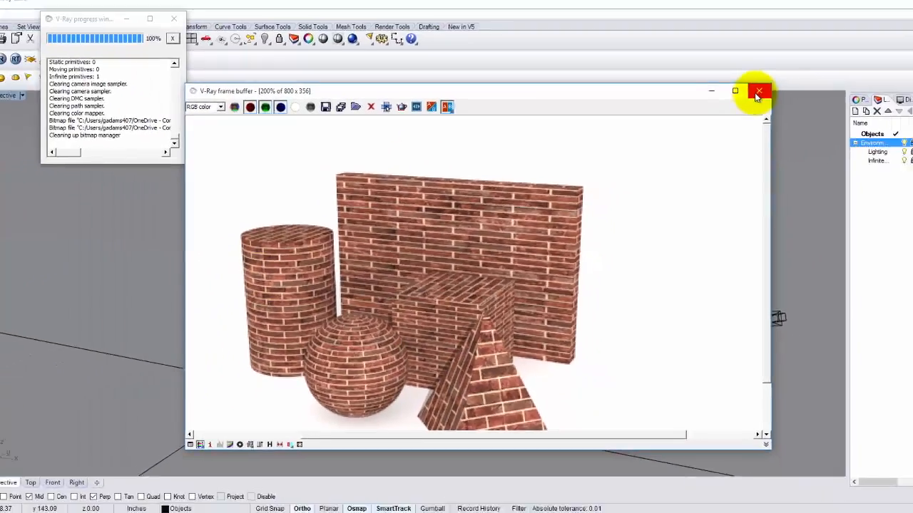
{"action": "left_click", "coordinate": [839, 14]}
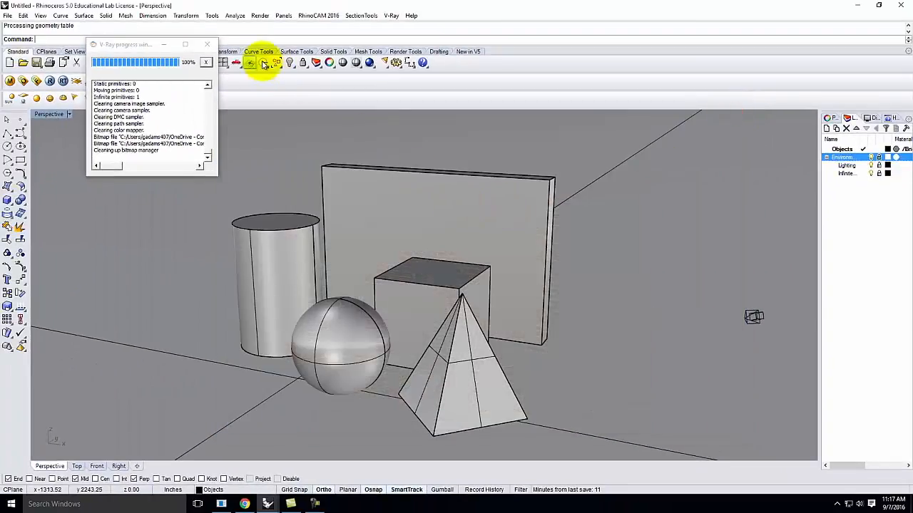
{"action": "left_click", "coordinate": [206, 46]}
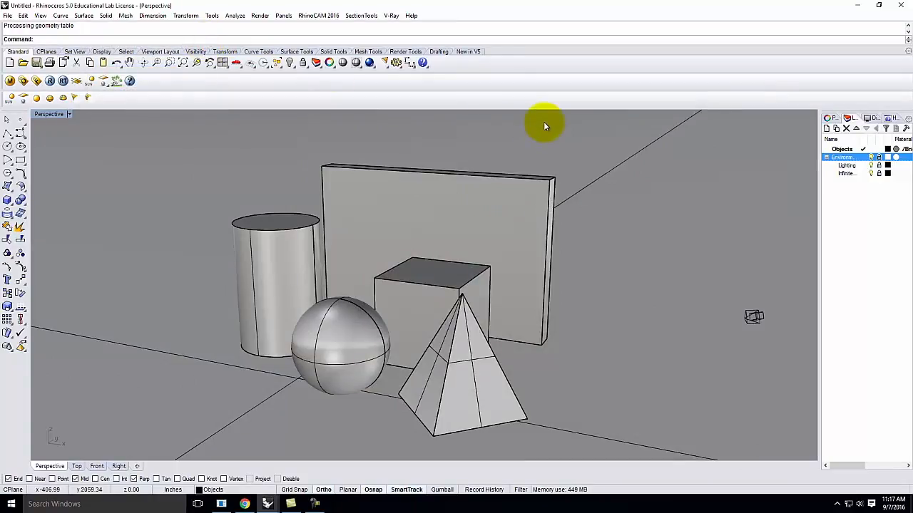
Hide the cylinder, sphere, box and pyramid with the Hide command, and bring them back with Show
{"action": "left_click", "coordinate": [428, 190]}
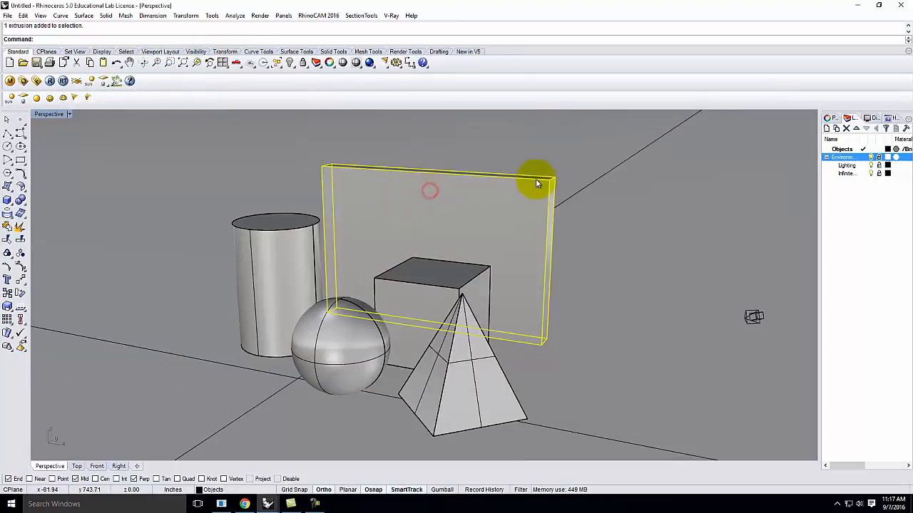
{"action": "left_click", "coordinate": [288, 252]}
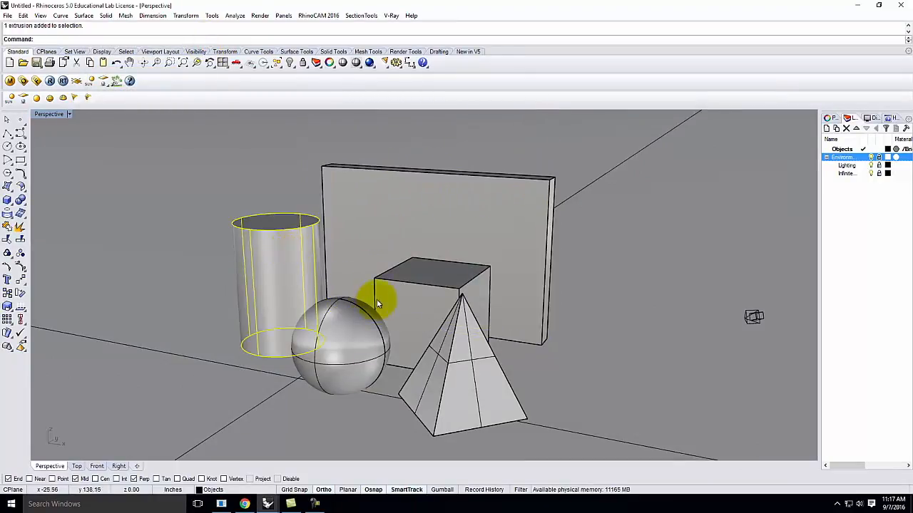
{"action": "left_click", "coordinate": [345, 324], "text": "shift"}
{"action": "left_click", "coordinate": [406, 303], "text": "shift"}
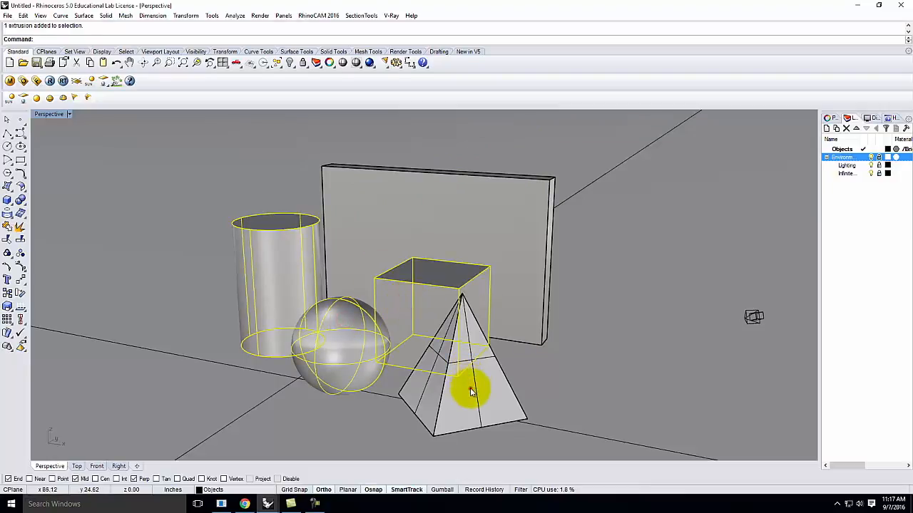
{"action": "left_click", "coordinate": [460, 359], "text": "shift"}
{"action": "type", "text": "Hid"}
{"action": "key", "text": "Return"}
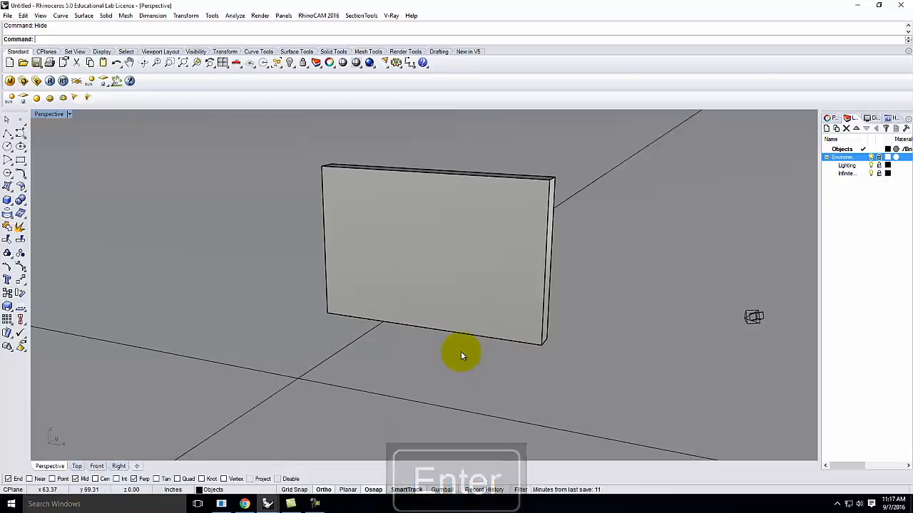
{"action": "type", "text": "Show"}
{"action": "key", "text": "Return"}
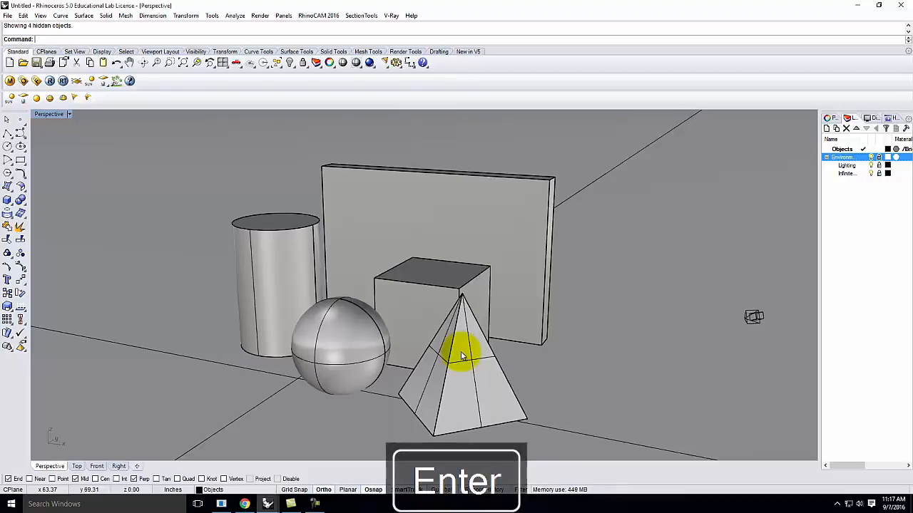
Hide the pyramid, box, sphere and cylinder, leaving only the wall slab in the scene
{"action": "left_click", "coordinate": [462, 354]}
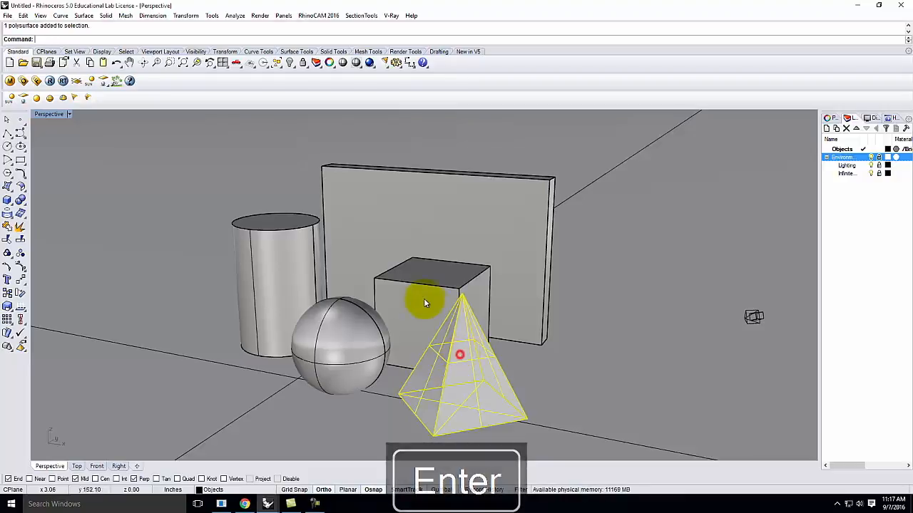
{"action": "left_click", "coordinate": [420, 296], "text": "shift"}
{"action": "left_click", "coordinate": [336, 325], "text": "shift"}
{"action": "left_click", "coordinate": [304, 284], "text": "shift"}
{"action": "type", "text": "Hide"}
{"action": "key", "text": "Return"}
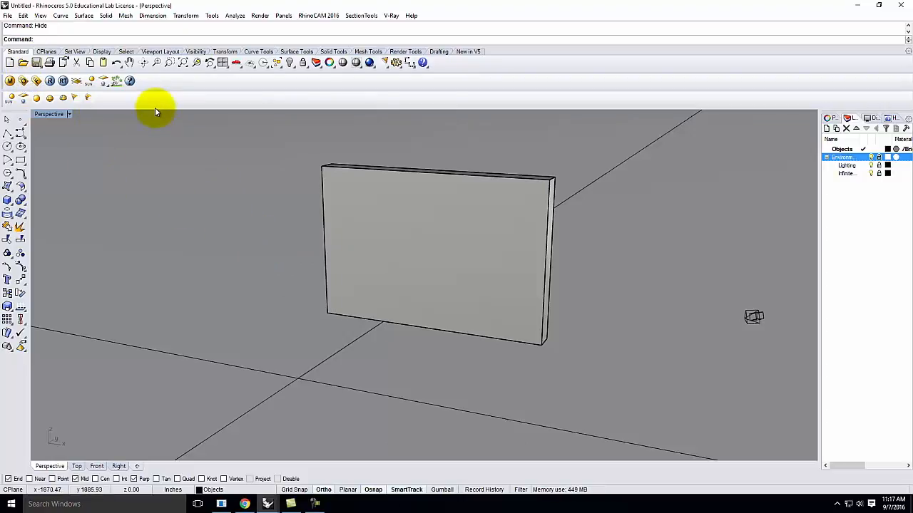
Render the isolated wall with V-Ray to check its brick pattern, and close the frame buffer and progress windows
{"action": "left_click", "coordinate": [50, 81]}
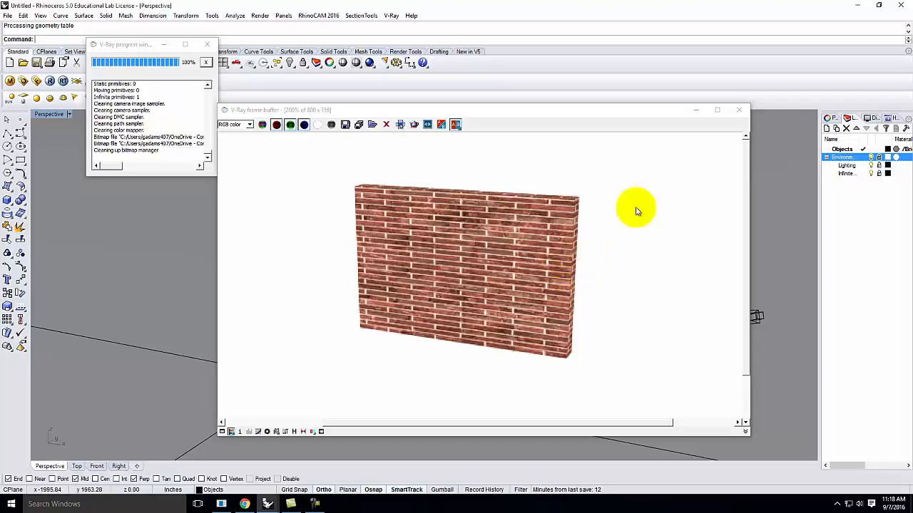
{"action": "left_click", "coordinate": [739, 110]}
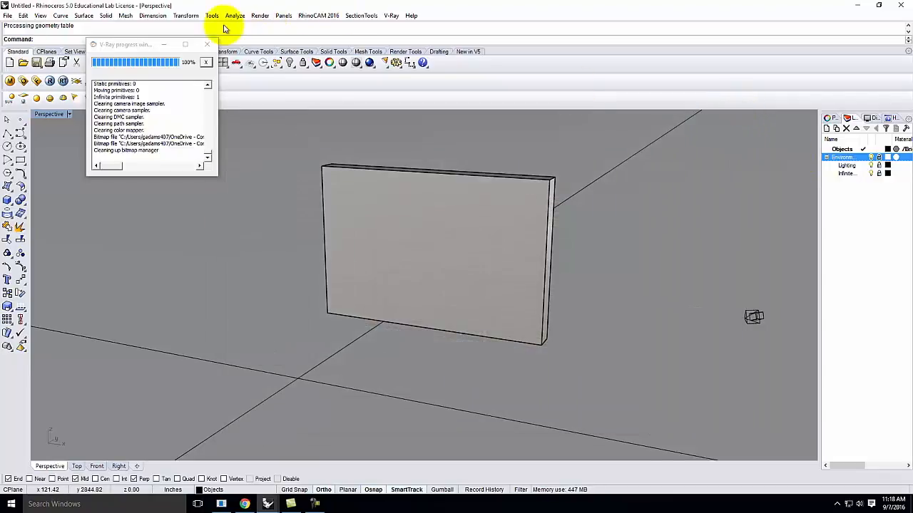
{"action": "left_click", "coordinate": [206, 45]}
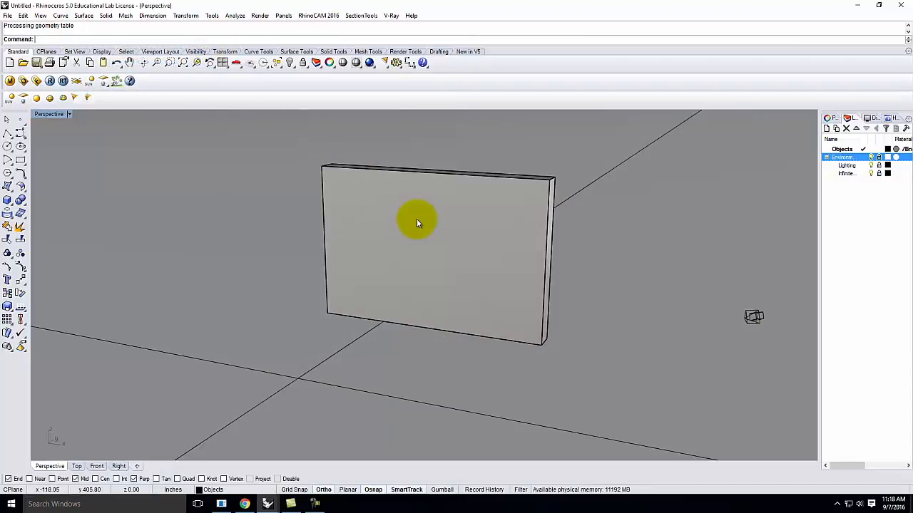
Compare the Rendered and Shaded display modes in the Perspective viewport, leaving it set to Rendered
{"action": "left_click", "coordinate": [69, 114]}
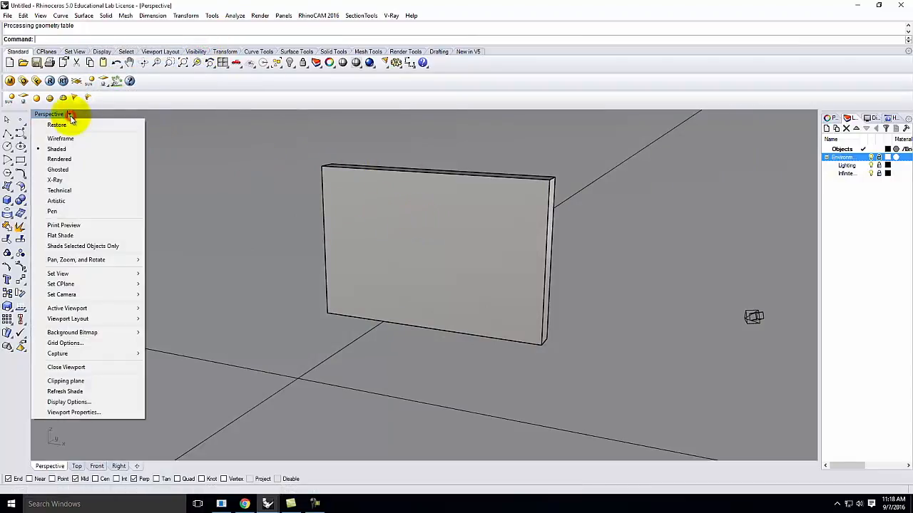
{"action": "left_click", "coordinate": [57, 159]}
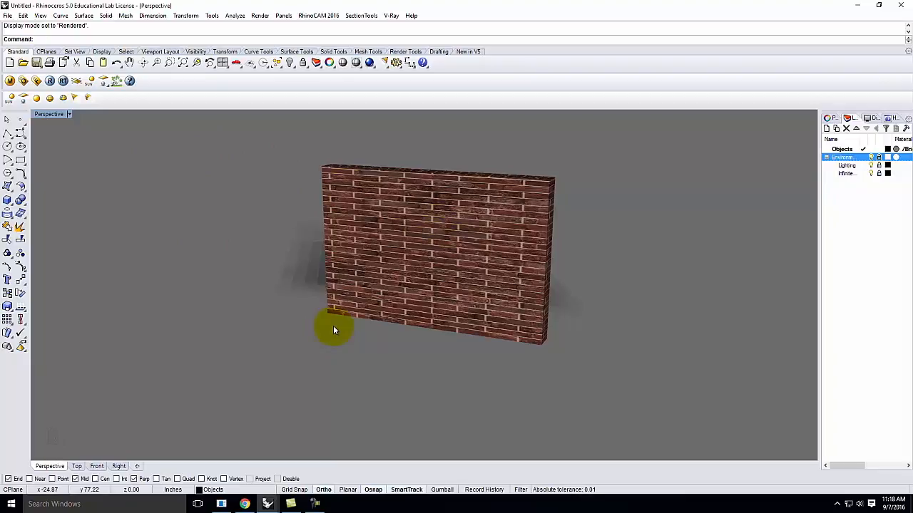
{"action": "left_click", "coordinate": [69, 114]}
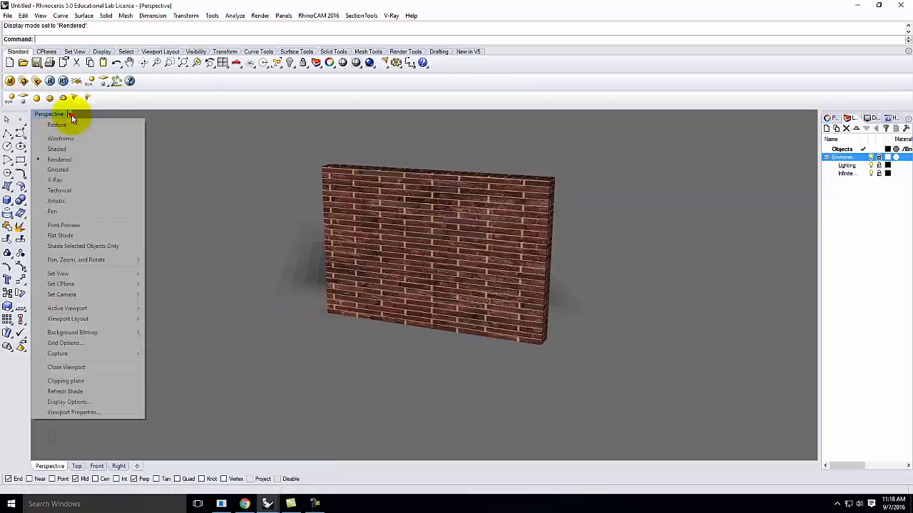
{"action": "left_click", "coordinate": [74, 151]}
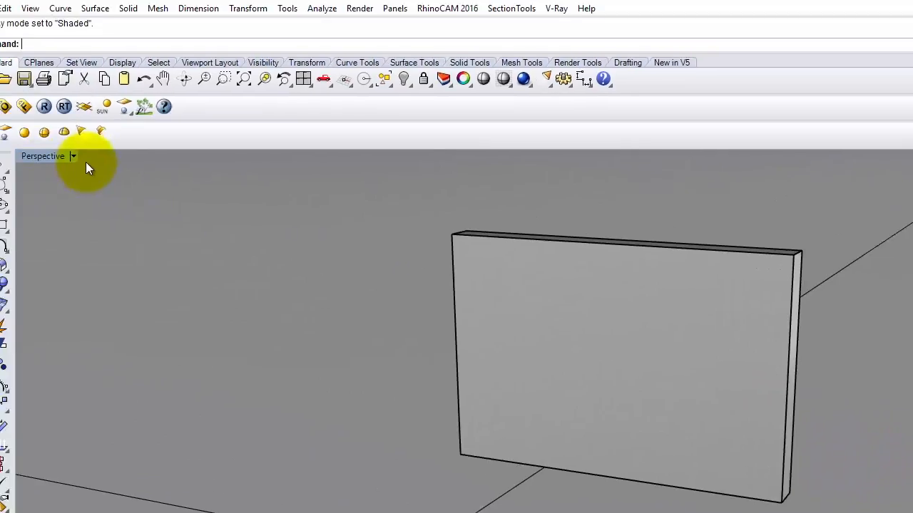
{"action": "left_click", "coordinate": [104, 170]}
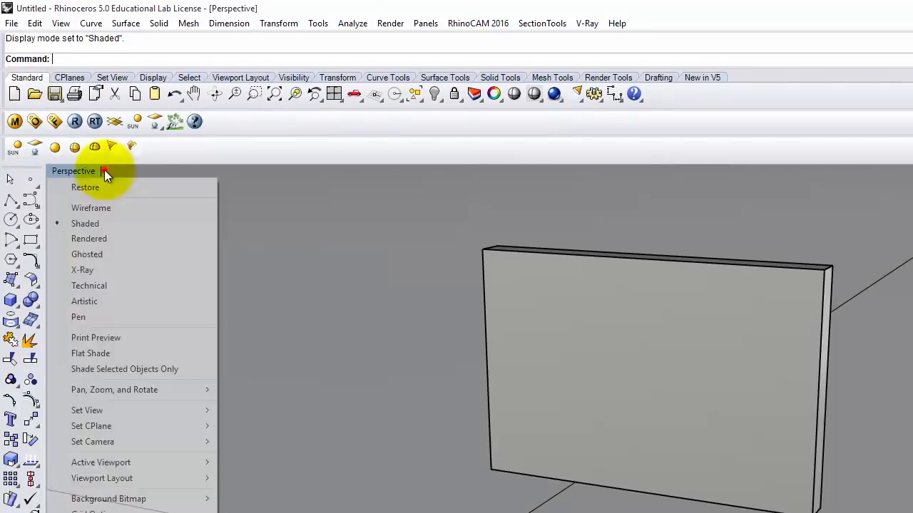
{"action": "left_click", "coordinate": [91, 236]}
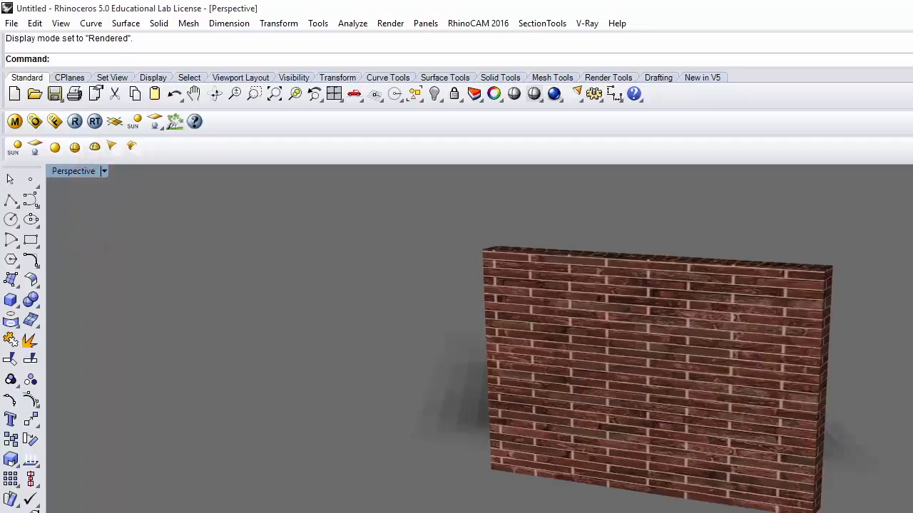
Draw a rough open polyline on the ground around the brick wall and delete it
{"action": "left_click", "coordinate": [10, 202]}
{"action": "left_click", "coordinate": [415, 424]}
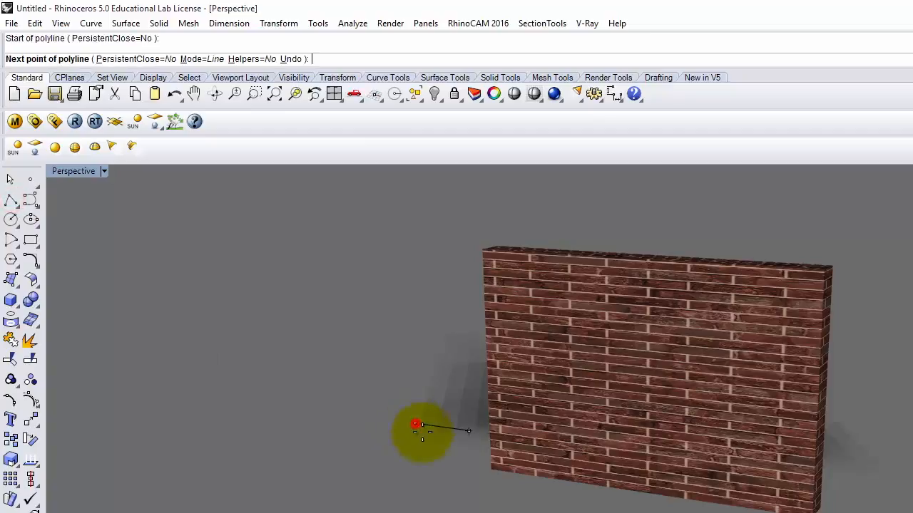
{"action": "left_click", "coordinate": [911, 487]}
{"action": "left_click", "coordinate": [912, 432]}
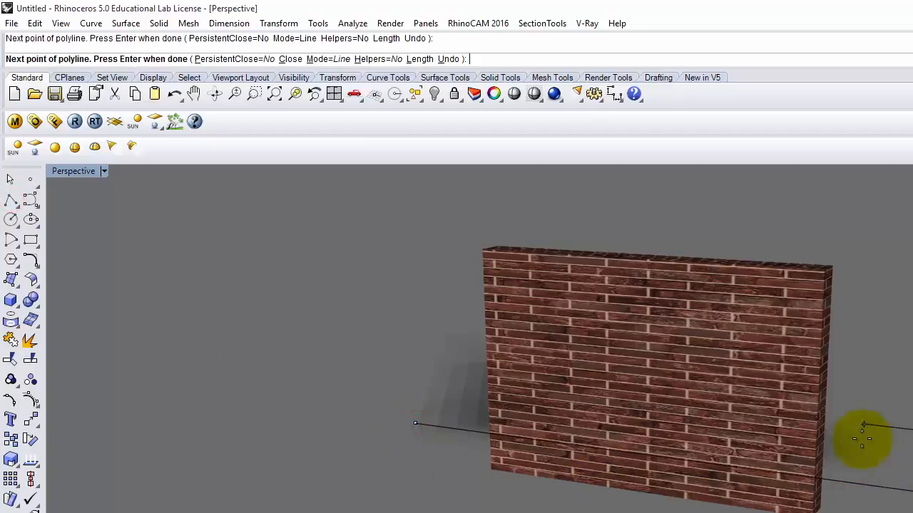
{"action": "left_click", "coordinate": [455, 383]}
{"action": "left_click", "coordinate": [388, 433]}
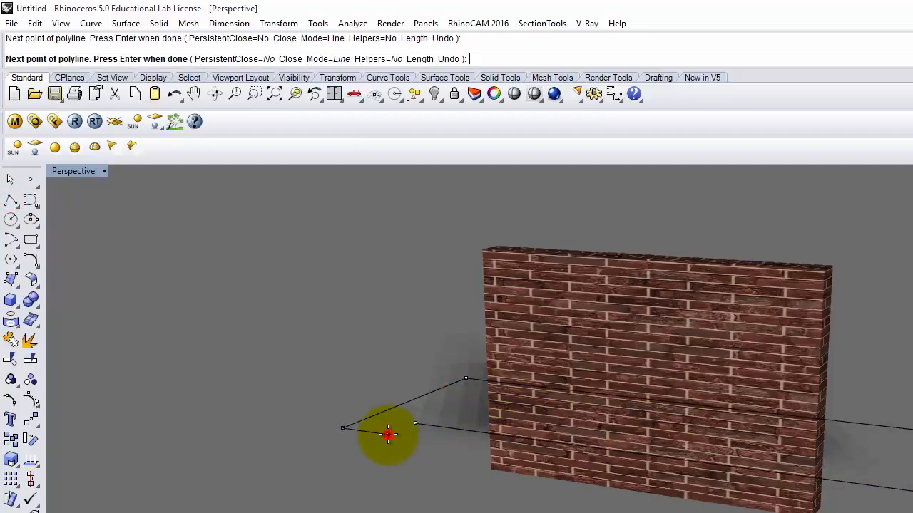
{"action": "key", "text": "Return"}
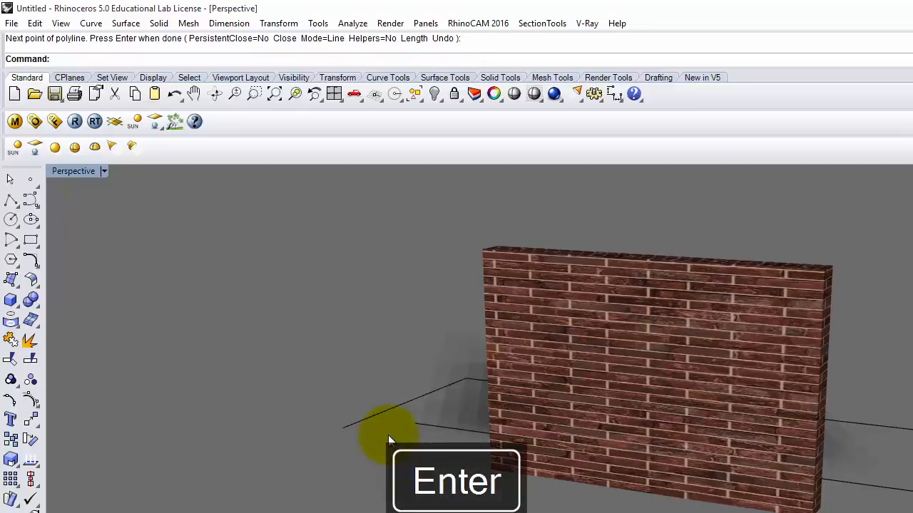
{"action": "left_click", "coordinate": [442, 389]}
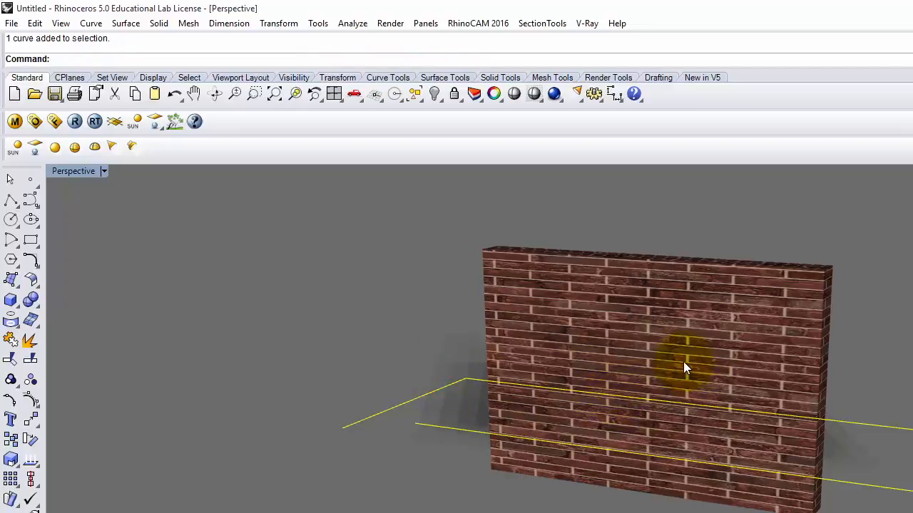
{"action": "key", "text": "Delete"}
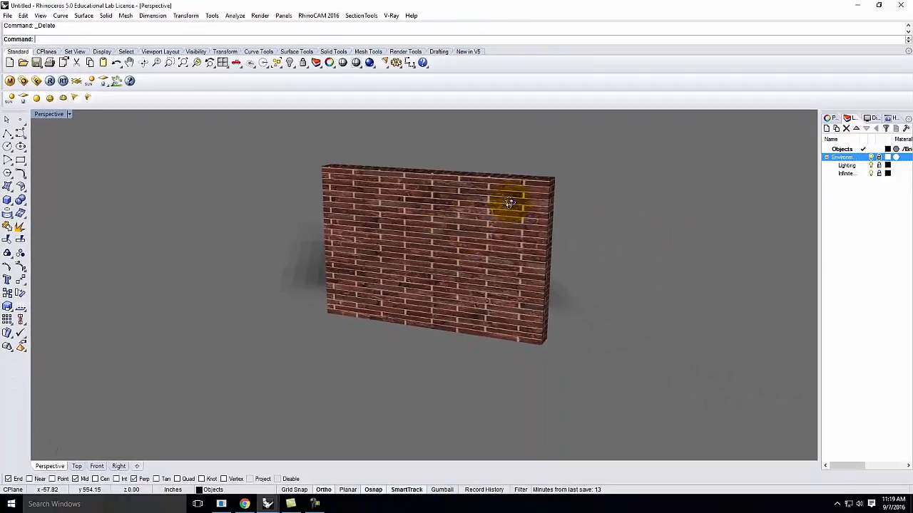
Select the brick wall and open its texture mapping properties
{"action": "right_click_drag", "start_coordinate": [767, 302], "coordinate": [743, 331]}
{"action": "right_click_drag", "start_coordinate": [494, 221], "coordinate": [364, 218]}
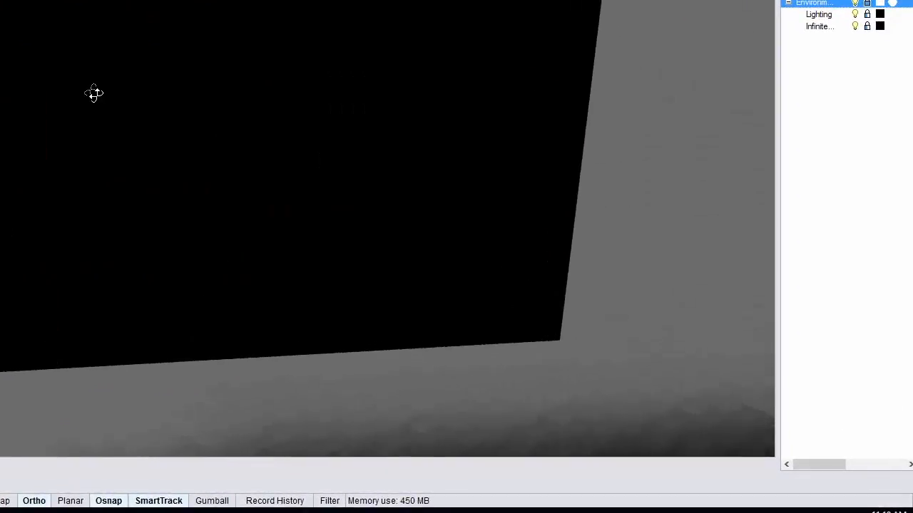
{"action": "right_click_drag", "start_coordinate": [94, 94], "coordinate": [245, 104]}
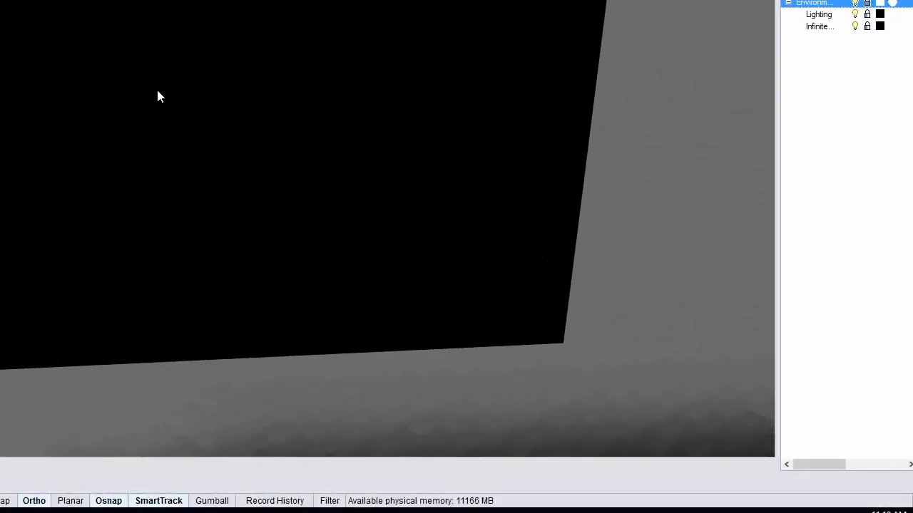
{"action": "right_click_drag", "start_coordinate": [56, 151], "coordinate": [424, 177]}
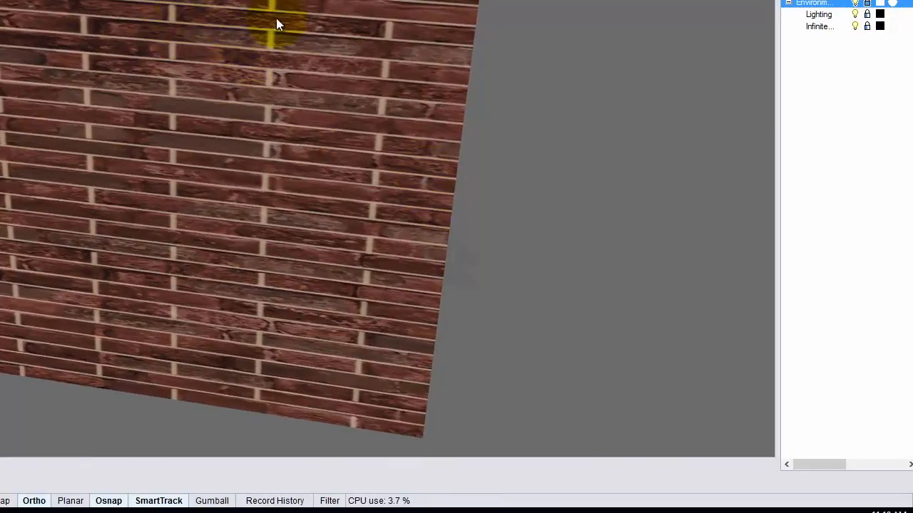
{"action": "right_click_drag", "start_coordinate": [308, 34], "coordinate": [278, 172]}
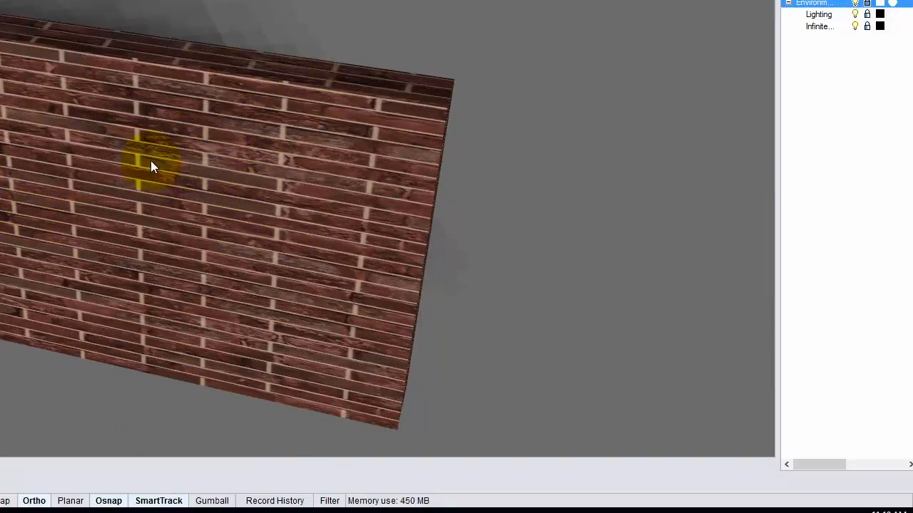
{"action": "left_click", "coordinate": [135, 178]}
{"action": "right_click_drag", "start_coordinate": [102, 161], "coordinate": [163, 103]}
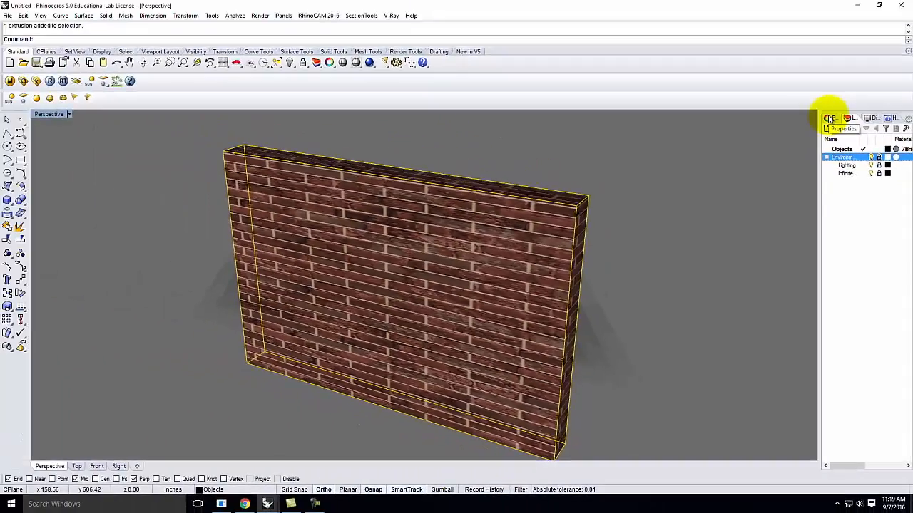
{"action": "left_click", "coordinate": [829, 119]}
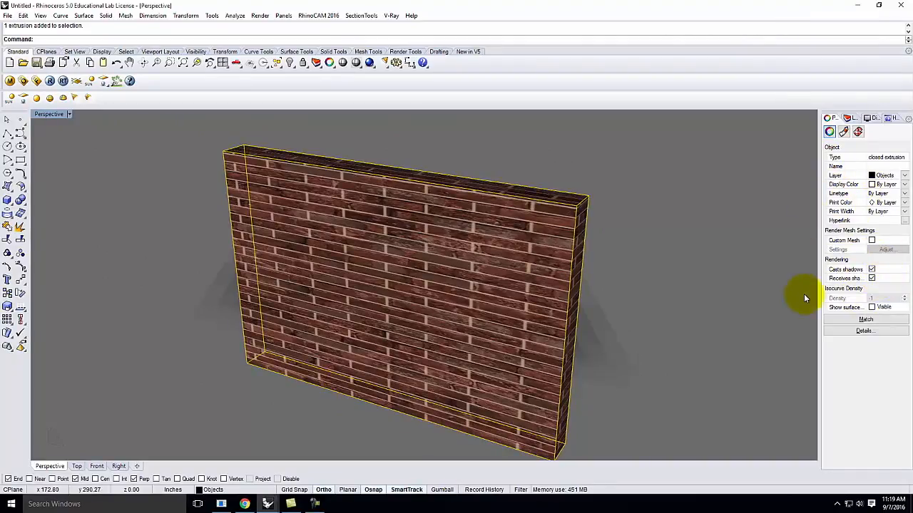
{"action": "left_click", "coordinate": [858, 133]}
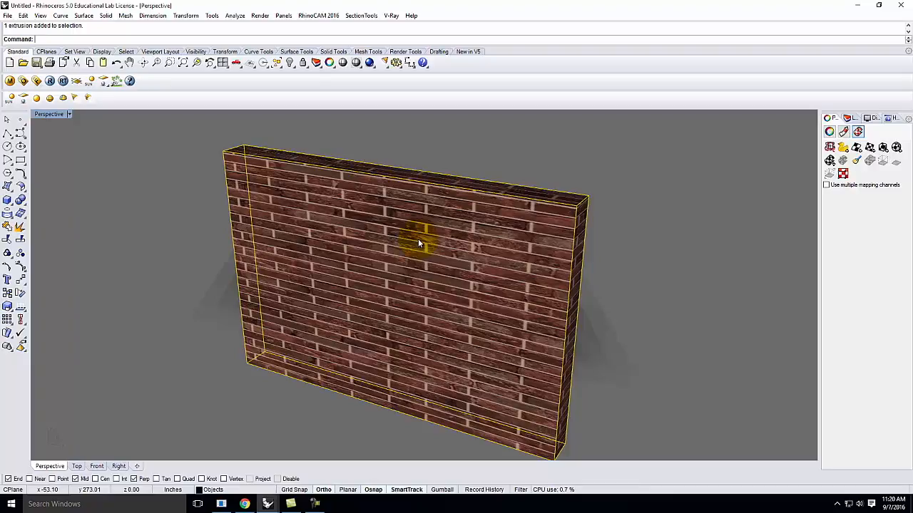
Apply box mapping to the brick wall using its bounding box, the World coordinate system and capped ends
{"action": "left_click", "coordinate": [883, 147]}
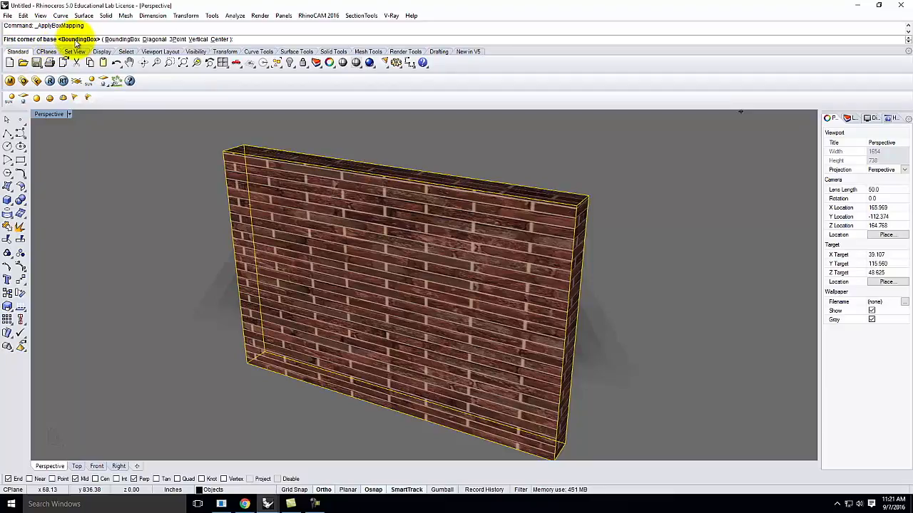
{"action": "left_click", "coordinate": [124, 40]}
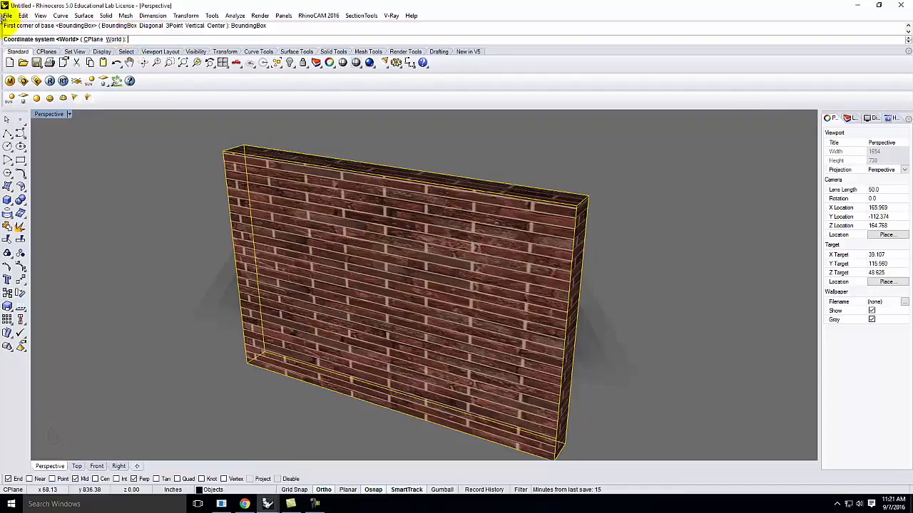
{"action": "left_click", "coordinate": [112, 40]}
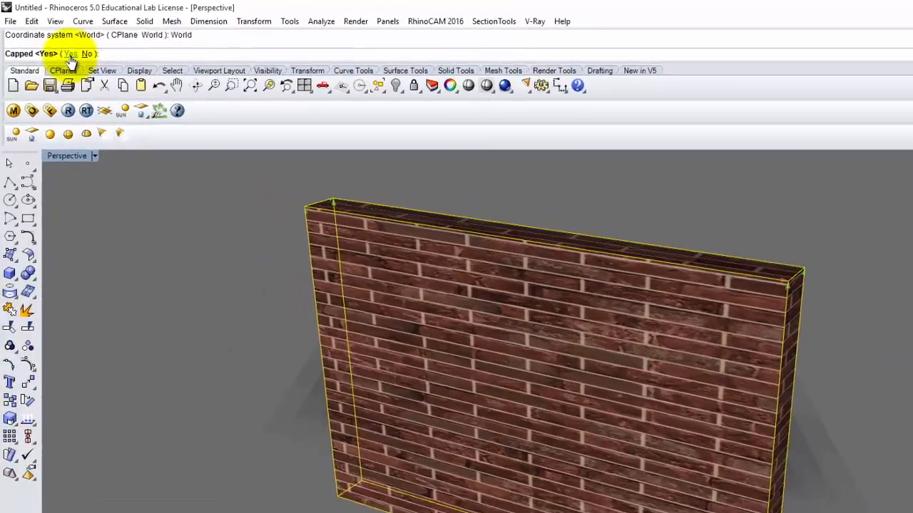
{"action": "left_click", "coordinate": [52, 39]}
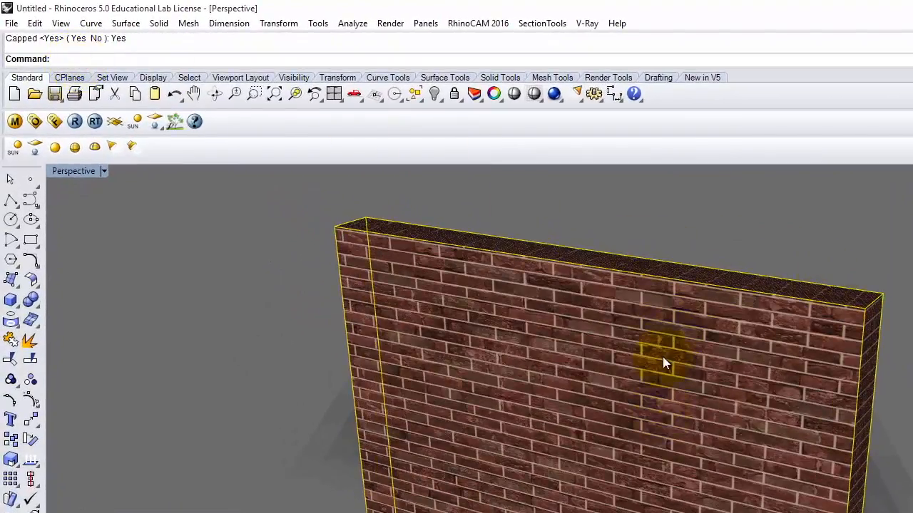
Examine the brick pattern on the wall's end, top and front faces
{"action": "right_click_drag", "start_coordinate": [706, 452], "coordinate": [584, 430]}
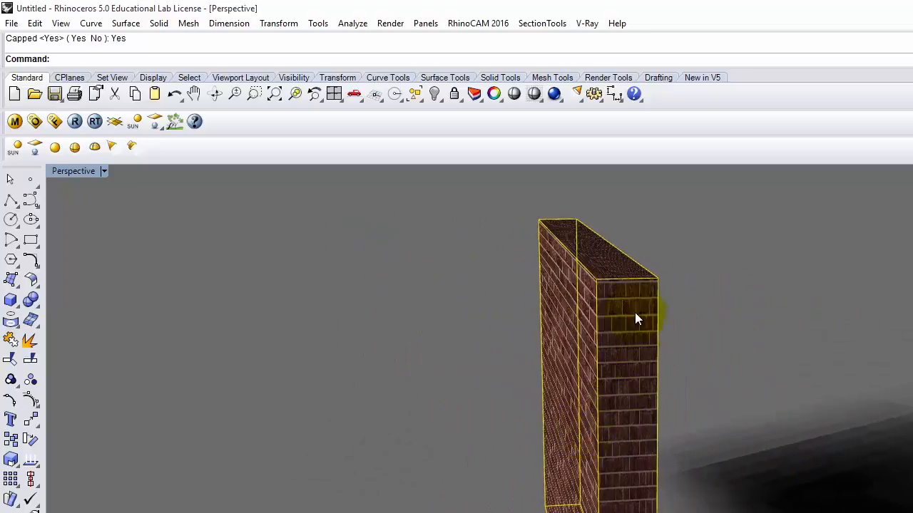
{"action": "right_click_drag", "start_coordinate": [627, 349], "coordinate": [623, 432]}
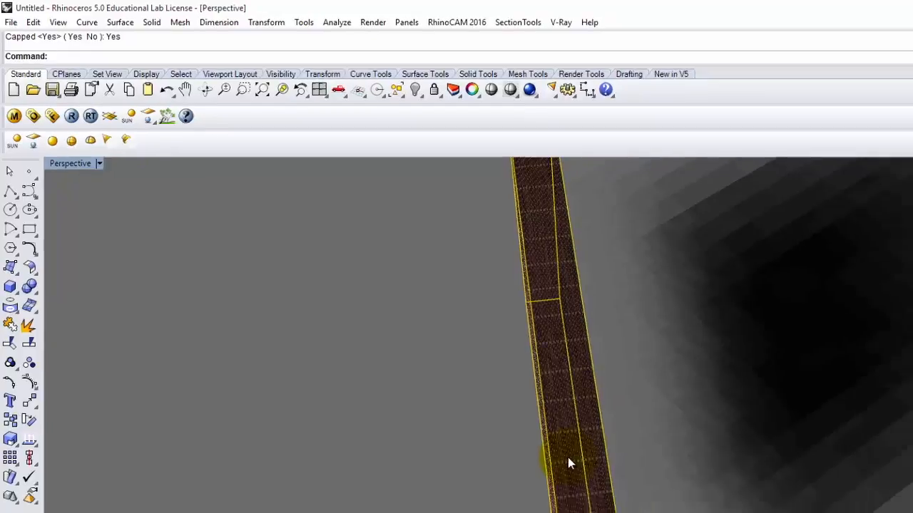
{"action": "right_click", "coordinate": [567, 458]}
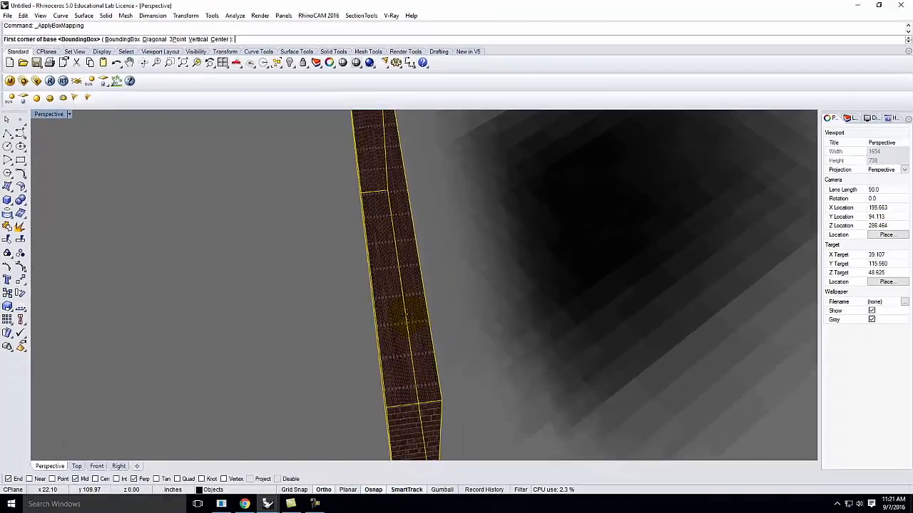
{"action": "scroll", "coordinate": [595, 453], "scroll_direction": "up", "scroll_amount": 6}
{"action": "key", "text": "Escape"}
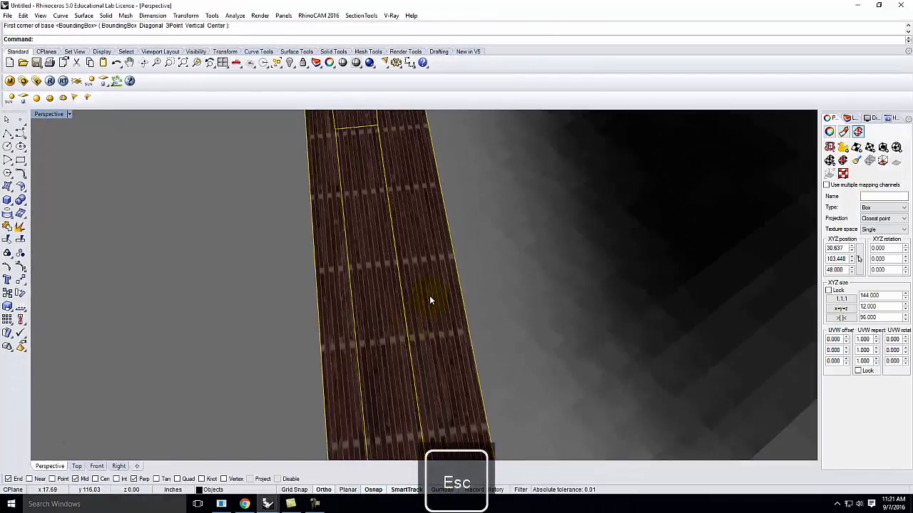
{"action": "scroll", "coordinate": [429, 297], "scroll_direction": "up", "scroll_amount": 2}
{"action": "scroll", "coordinate": [429, 299], "scroll_direction": "down", "scroll_amount": 3}
{"action": "right_click_drag", "start_coordinate": [406, 308], "coordinate": [476, 259]}
{"action": "scroll", "coordinate": [462, 267], "scroll_direction": "down", "scroll_amount": 5}
{"action": "scroll", "coordinate": [457, 250], "scroll_direction": "up", "scroll_amount": 2}
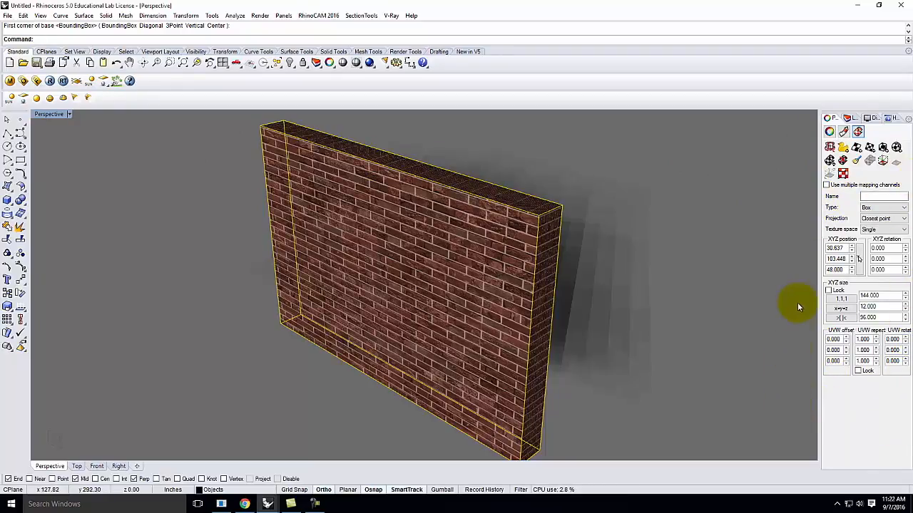
Equalize the wall's box mapping size to 84 in X, Y and Z and check the brick scale on its faces
{"action": "left_click", "coordinate": [865, 209]}
{"action": "left_click", "coordinate": [880, 222]}
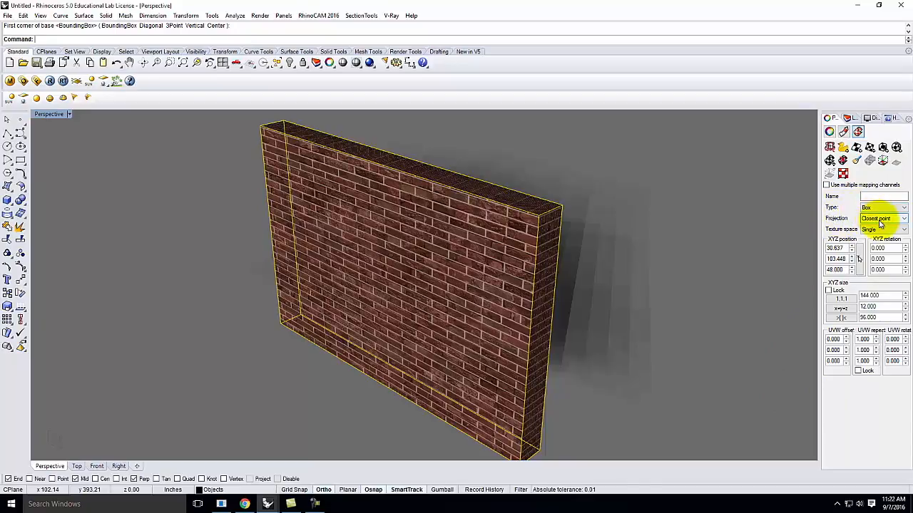
{"action": "left_click", "coordinate": [880, 230]}
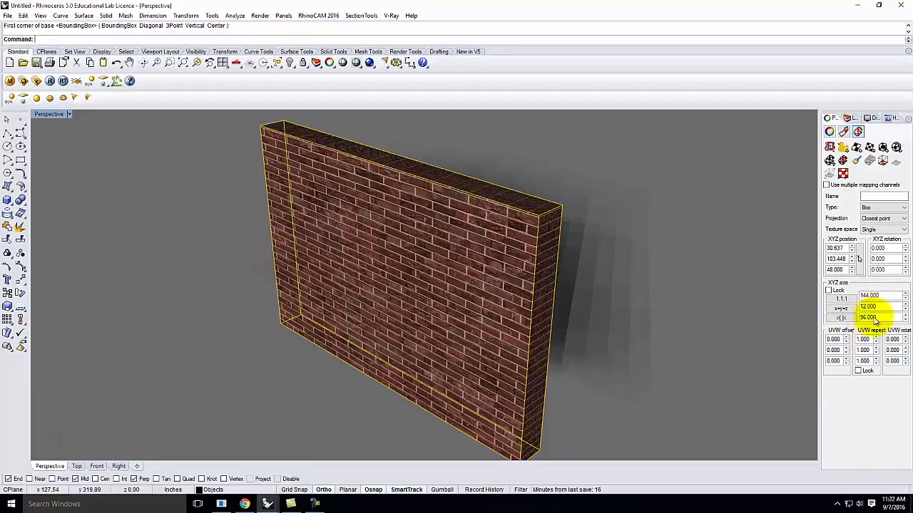
{"action": "left_click", "coordinate": [840, 308]}
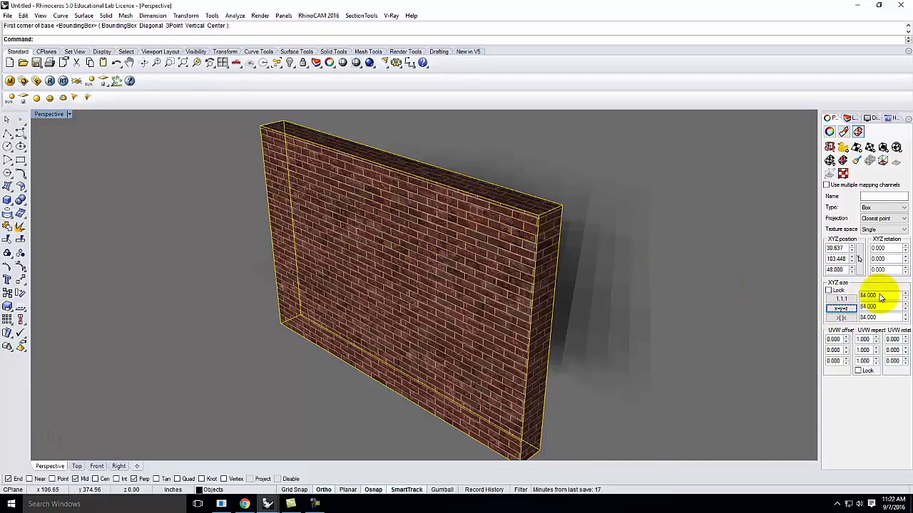
{"action": "right_click_drag", "start_coordinate": [656, 282], "coordinate": [697, 250]}
{"action": "scroll", "coordinate": [576, 250], "scroll_direction": "up", "scroll_amount": 5}
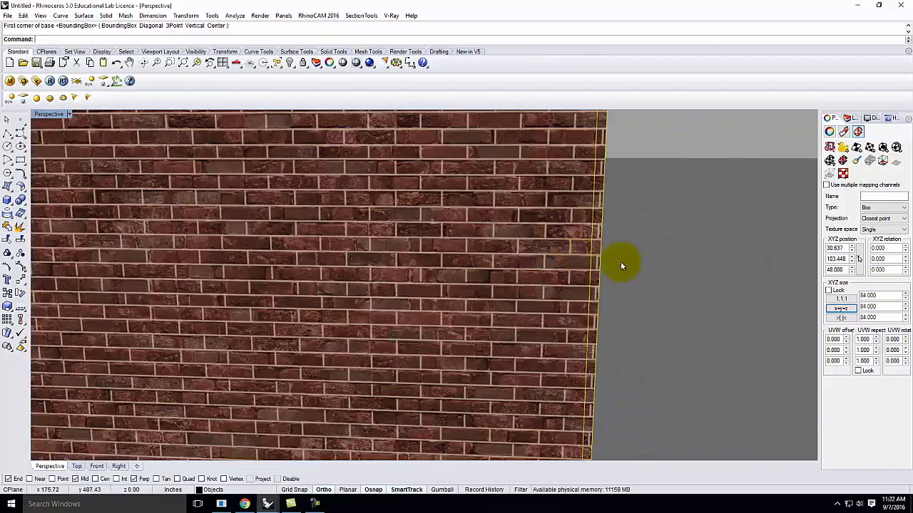
{"action": "right_click_drag", "start_coordinate": [672, 252], "coordinate": [591, 290]}
{"action": "right_click_drag", "start_coordinate": [548, 214], "coordinate": [563, 285]}
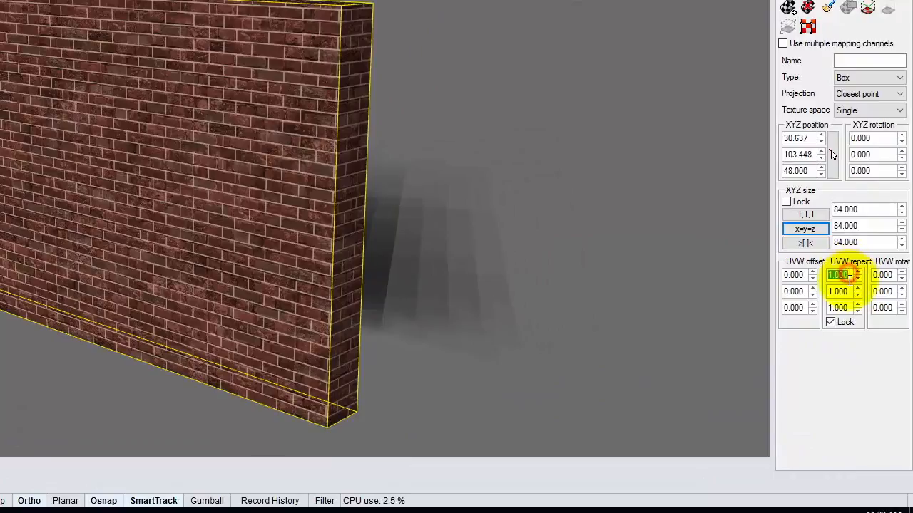
Try locked UVW repeat values of 1.5 and 2 on the wall's texture mapping
{"action": "key", "text": "Delete"}
{"action": "type", "text": ".5"}
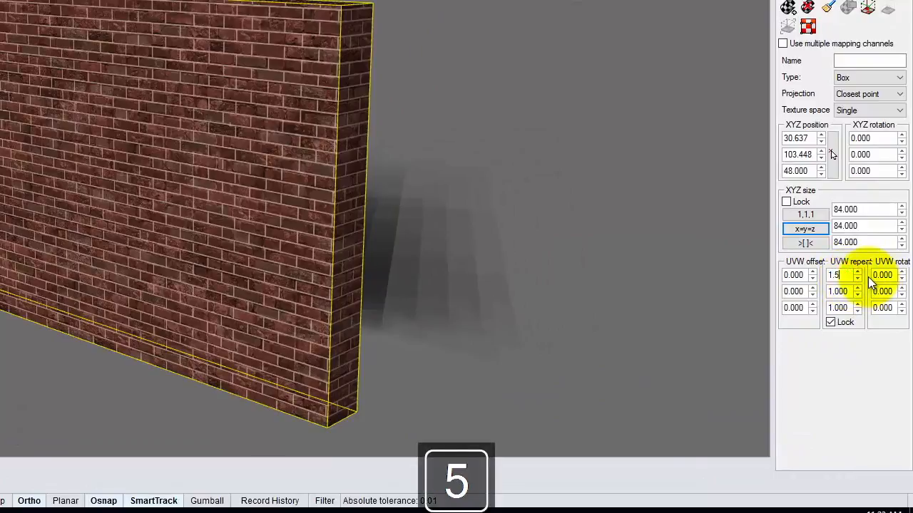
{"action": "key", "text": "Tab"}
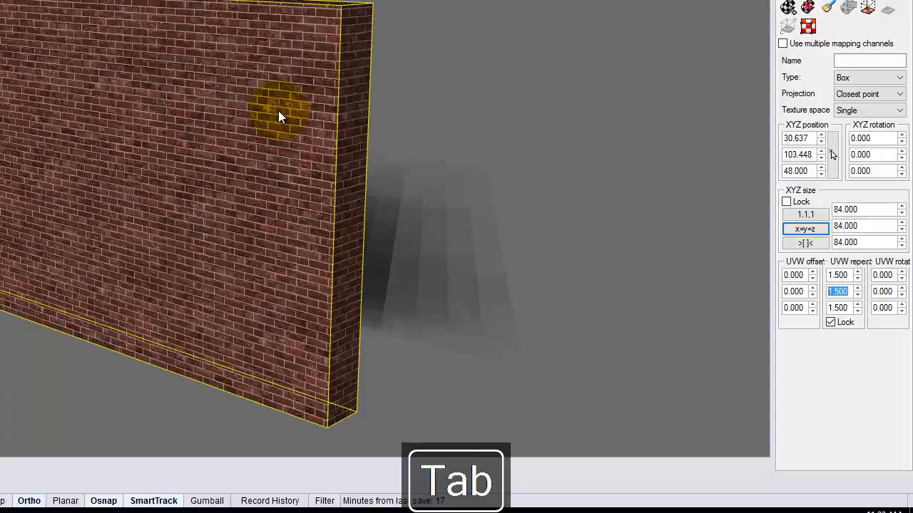
{"action": "double_click", "coordinate": [842, 275]}
{"action": "type", "text": "2"}
{"action": "key", "text": "Tab"}
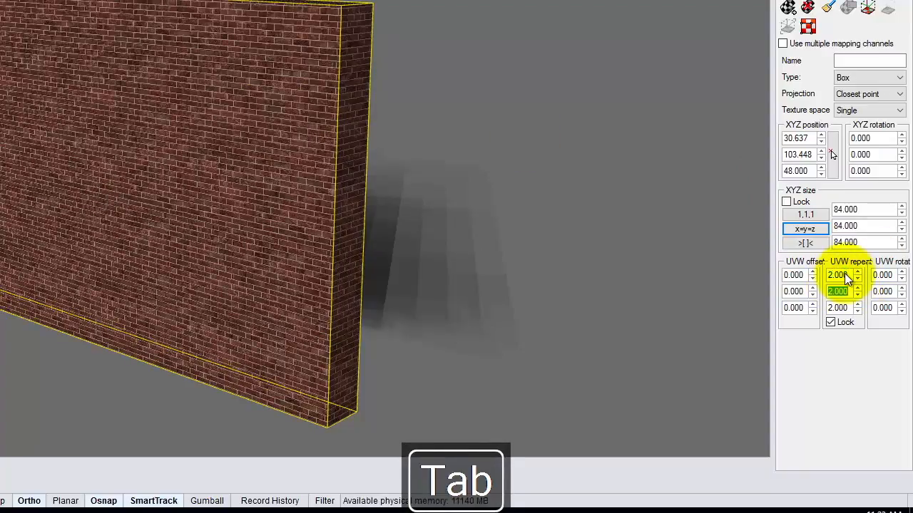
Try a locked UVW repeat of 0.5 on the wall, and restore the repeat to 1
{"action": "double_click", "coordinate": [844, 274]}
{"action": "key", "text": "Delete"}
{"action": "type", "text": ".5"}
{"action": "key", "text": "Tab"}
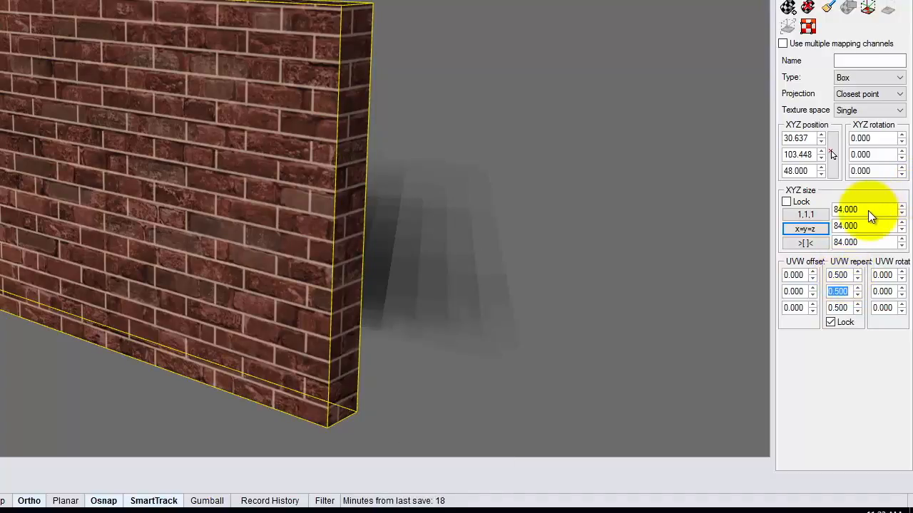
{"action": "type", "text": "1"}
{"action": "key", "text": "Tab"}
{"action": "key", "text": "Caps_Lock"}
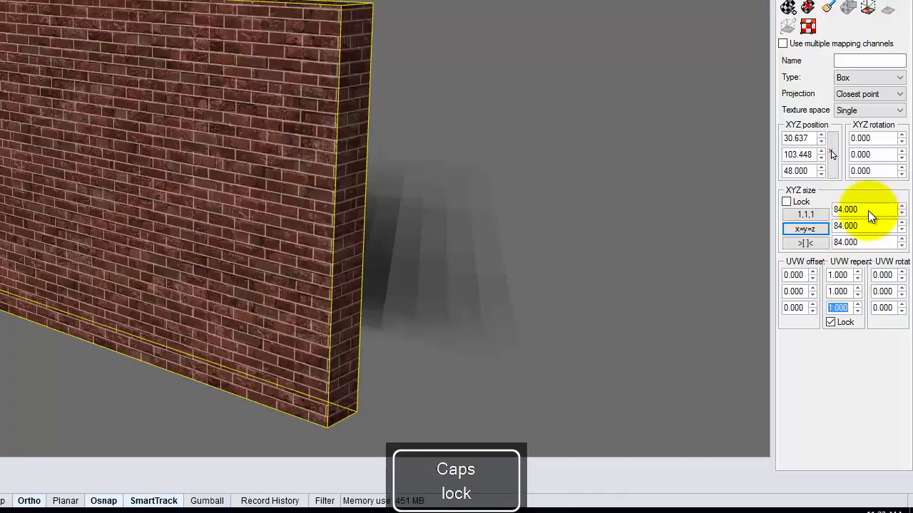
Try first-axis UVW offsets of 1 and 10 on the wall's texture mapping
{"action": "left_click", "coordinate": [793, 276]}
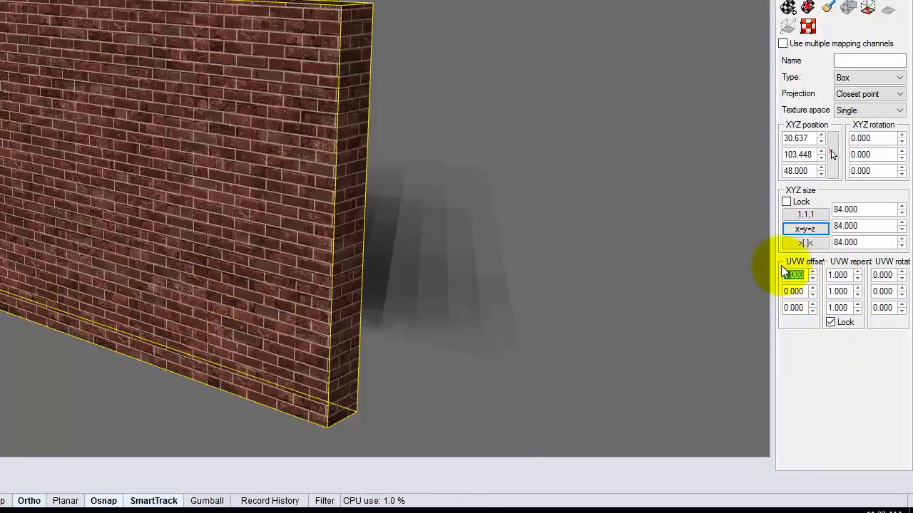
{"action": "type", "text": "1"}
{"action": "key", "text": "Delete"}
{"action": "type", "text": ".0"}
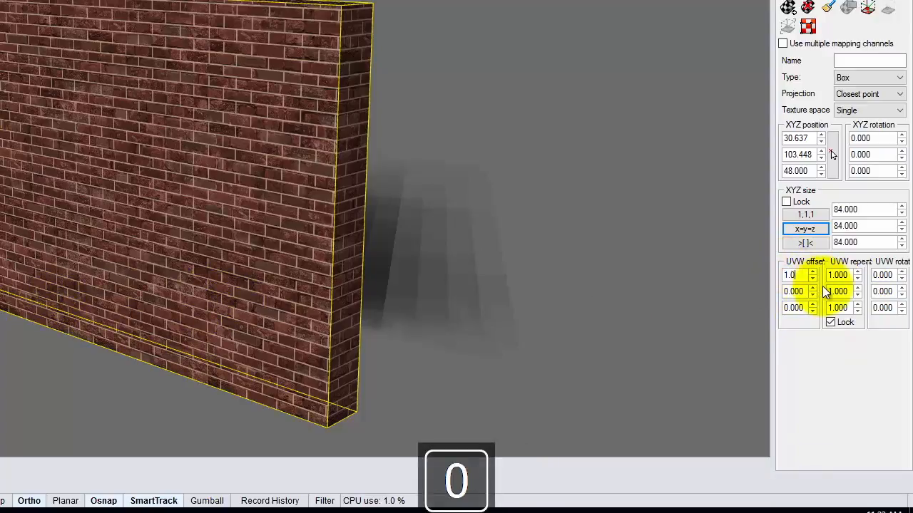
{"action": "key", "text": "Tab"}
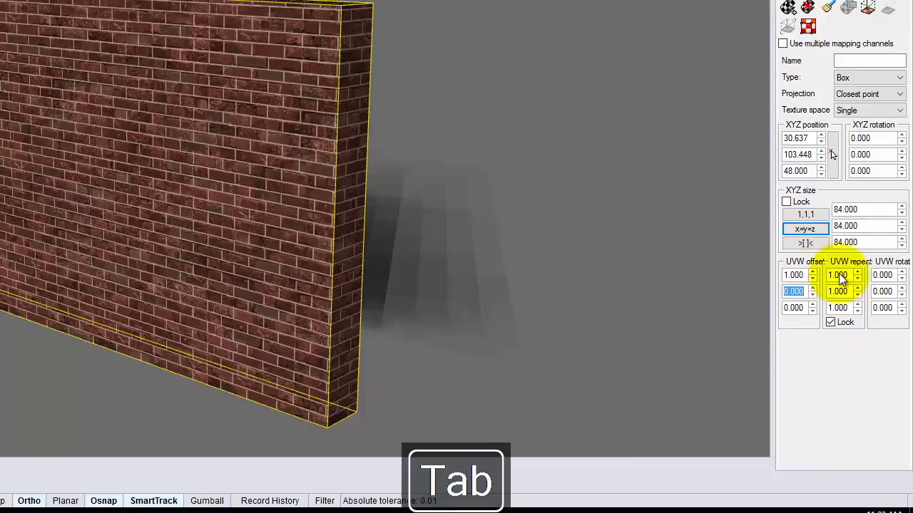
{"action": "double_click", "coordinate": [795, 275]}
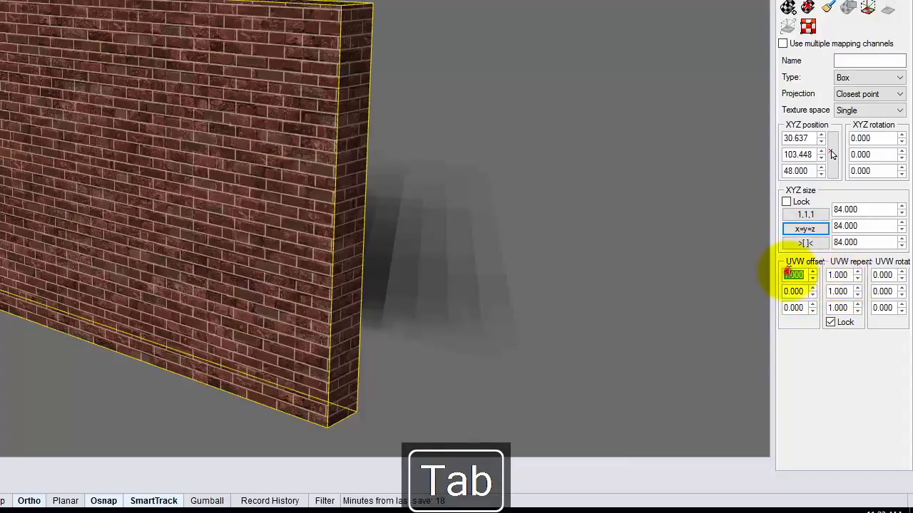
{"action": "type", "text": "10"}
{"action": "key", "text": "Tab"}
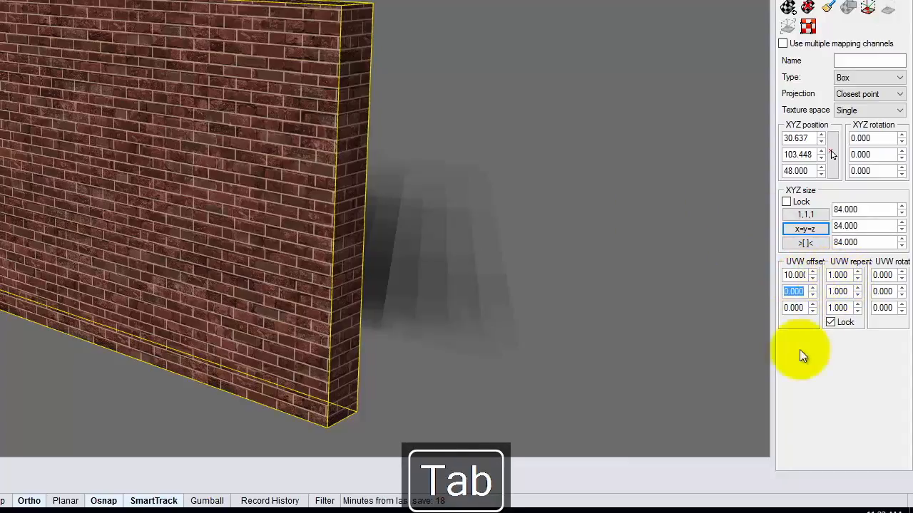
Try a first-axis UVW offset of 50 on the wall, and reset the offset to 0
{"action": "double_click", "coordinate": [800, 276]}
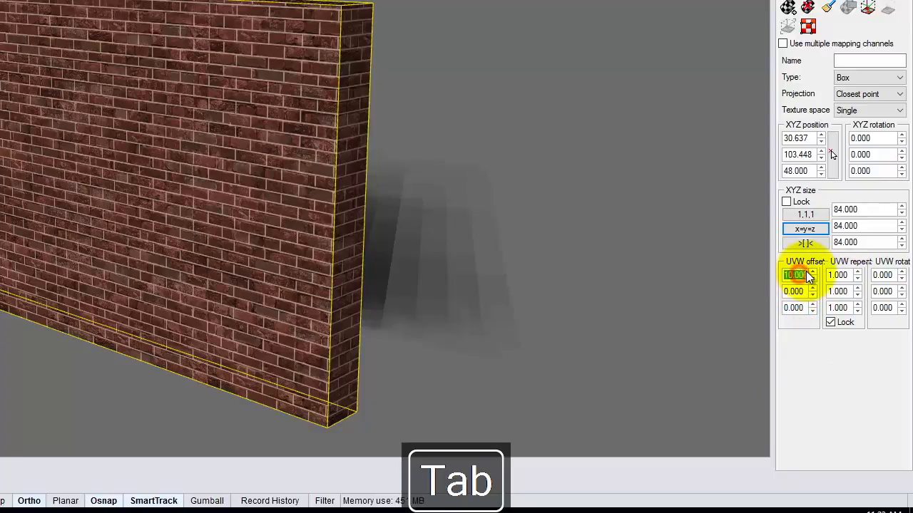
{"action": "type", "text": "50"}
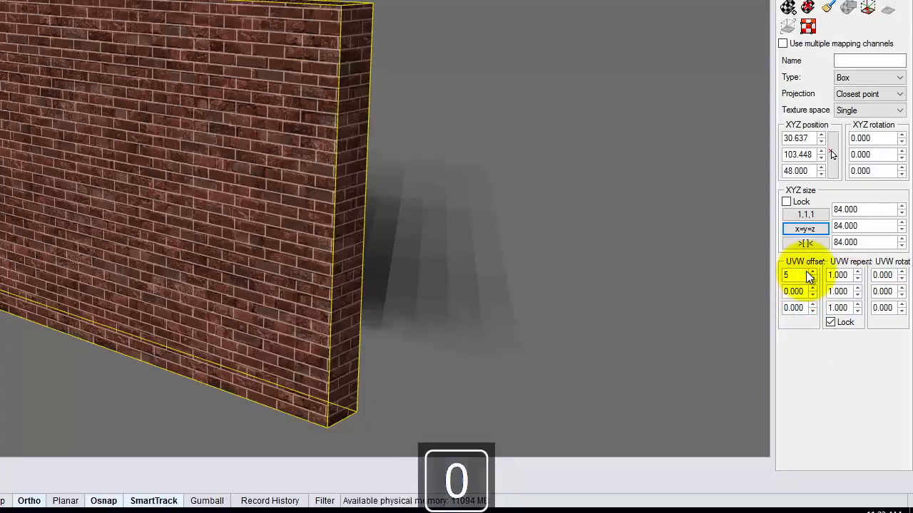
{"action": "key", "text": "Tab"}
{"action": "right_click_drag", "start_coordinate": [407, 189], "coordinate": [408, 247]}
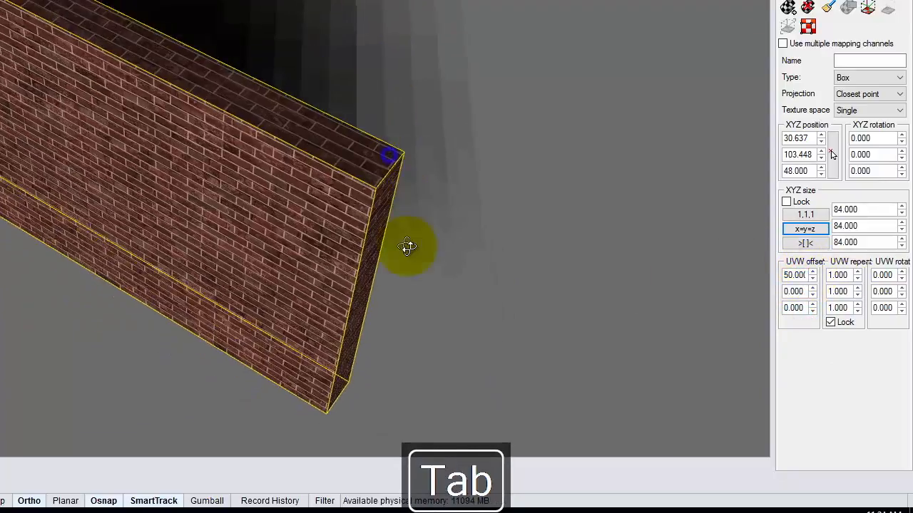
{"action": "double_click", "coordinate": [799, 275]}
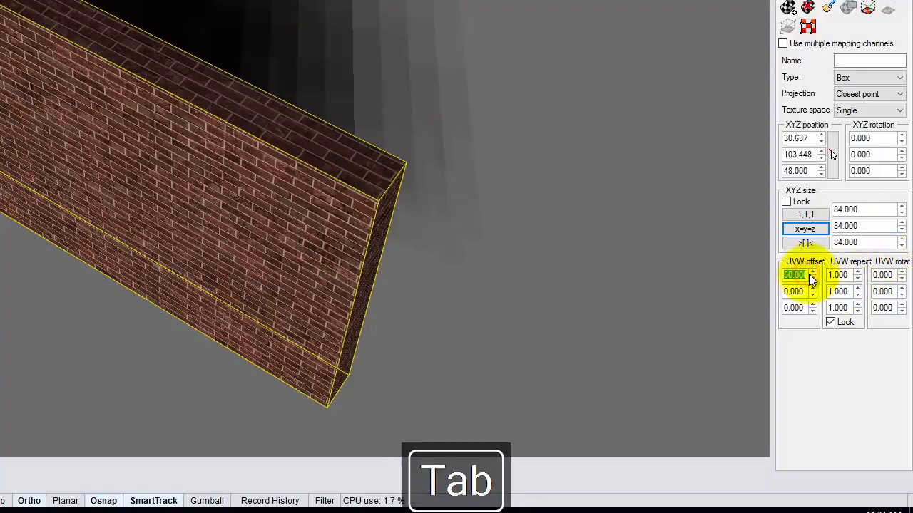
{"action": "type", "text": "0"}
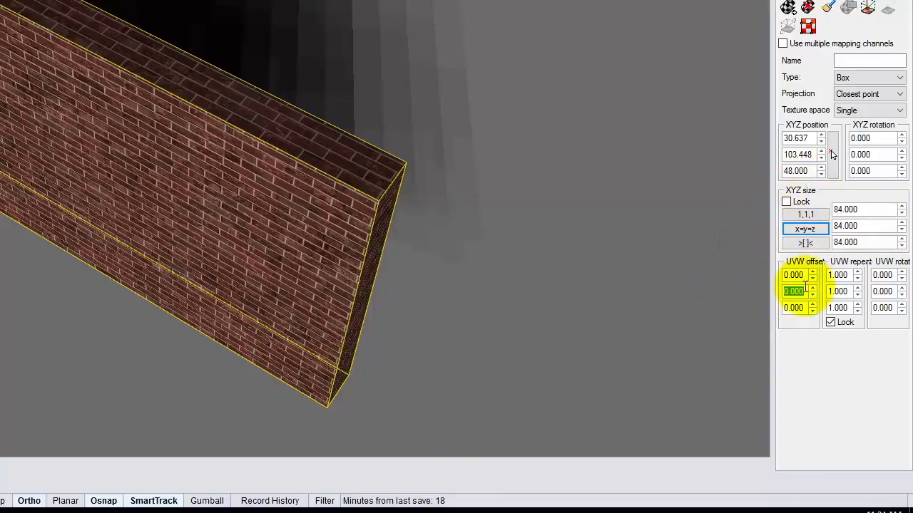
{"action": "right_click_drag", "start_coordinate": [522, 255], "coordinate": [536, 195]}
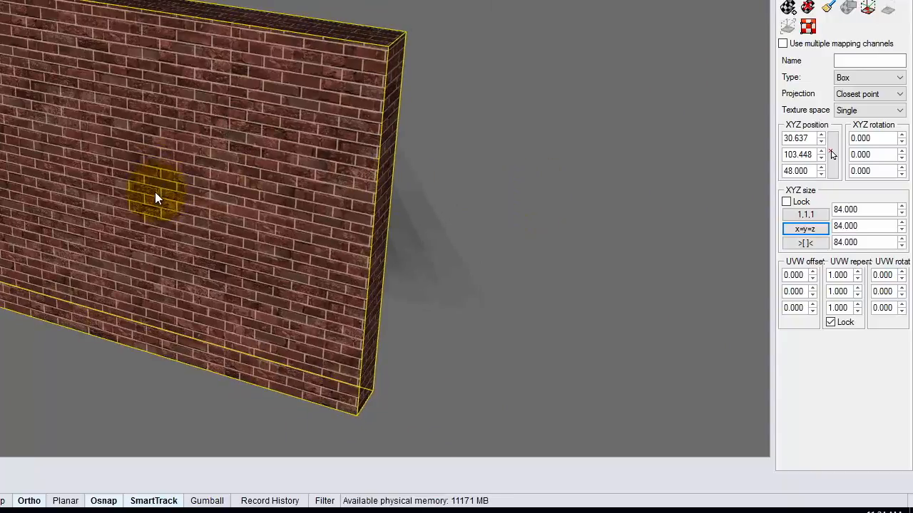
Show the hidden objects, and hide the pyramid, sphere, cylinder and wall to isolate the brick cube
{"action": "key", "text": "Return"}
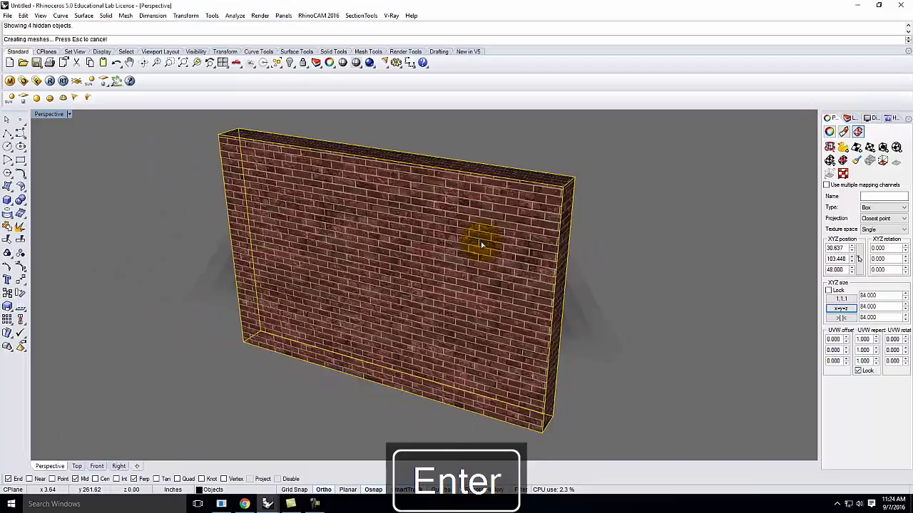
{"action": "scroll", "coordinate": [558, 149], "scroll_direction": "down", "scroll_amount": 5}
{"action": "right_click_drag", "start_coordinate": [541, 197], "coordinate": [463, 302]}
{"action": "left_click", "coordinate": [462, 302]}
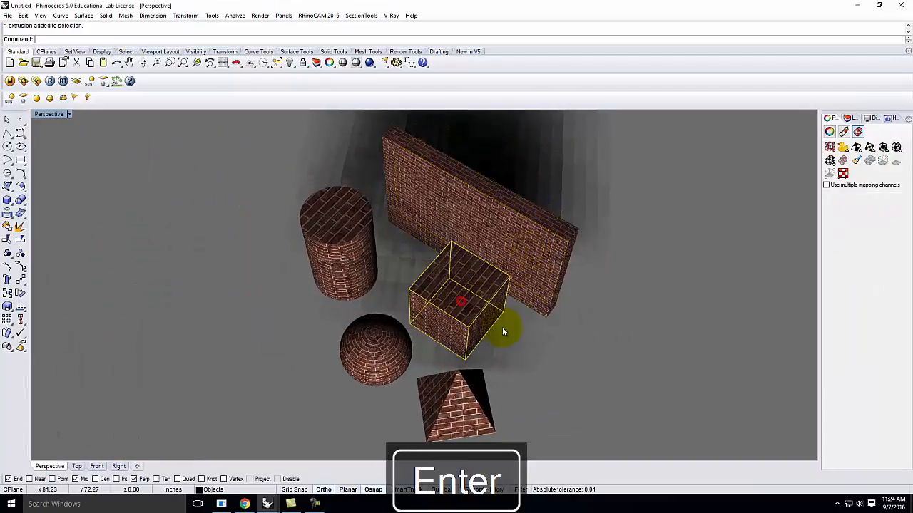
{"action": "left_click", "coordinate": [428, 385]}
{"action": "left_click", "coordinate": [383, 357], "text": "shift"}
{"action": "left_click", "coordinate": [358, 280], "text": "shift"}
{"action": "left_click", "coordinate": [487, 251], "text": "shift"}
{"action": "key", "text": "Return"}
{"action": "right_click_drag", "start_coordinate": [501, 315], "coordinate": [510, 249]}
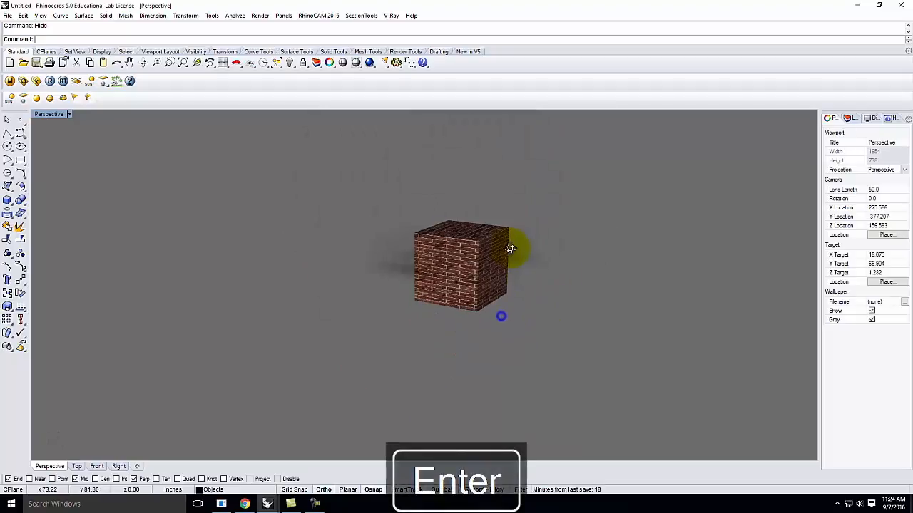
Apply a capped box mapping to the brick cube using its bounding box and the World coordinate system
{"action": "left_click", "coordinate": [477, 259]}
{"action": "scroll", "coordinate": [487, 242], "scroll_direction": "up", "scroll_amount": 4}
{"action": "right_click_drag", "start_coordinate": [544, 230], "coordinate": [516, 237]}
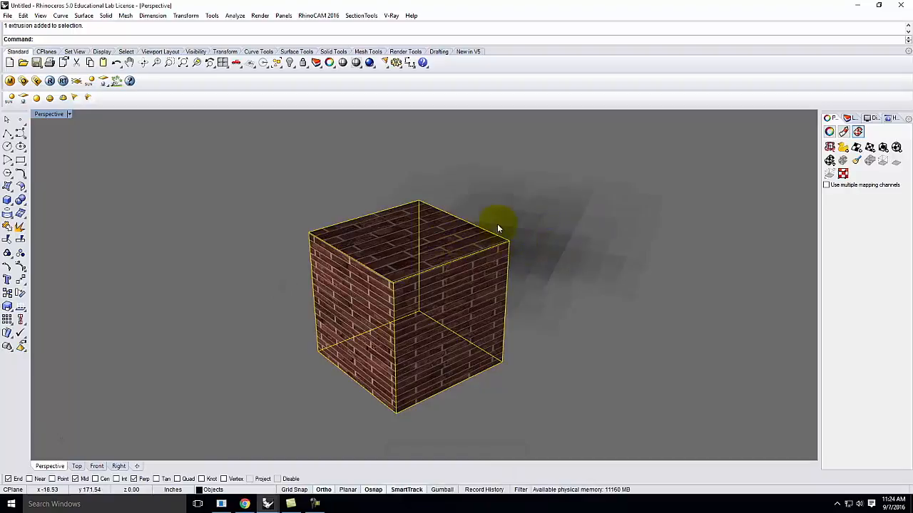
{"action": "left_click", "coordinate": [882, 148]}
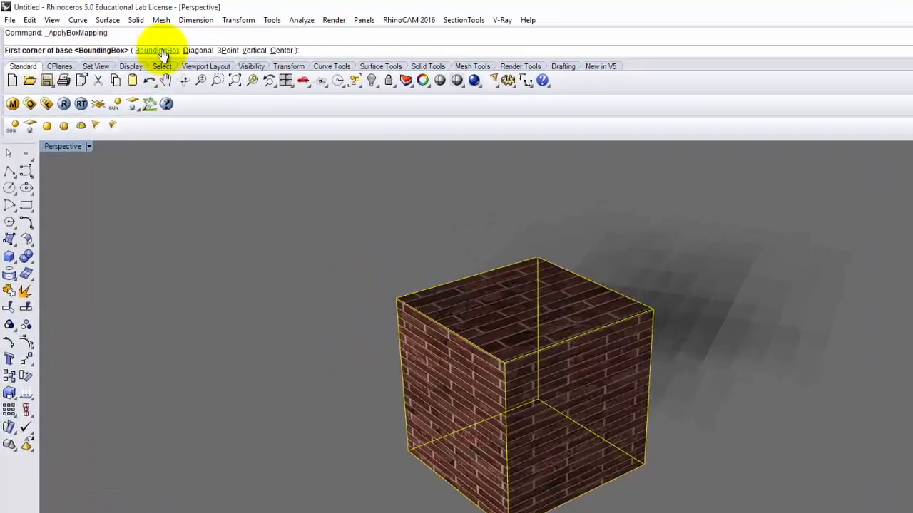
{"action": "left_click", "coordinate": [119, 40]}
{"action": "left_click", "coordinate": [173, 59]}
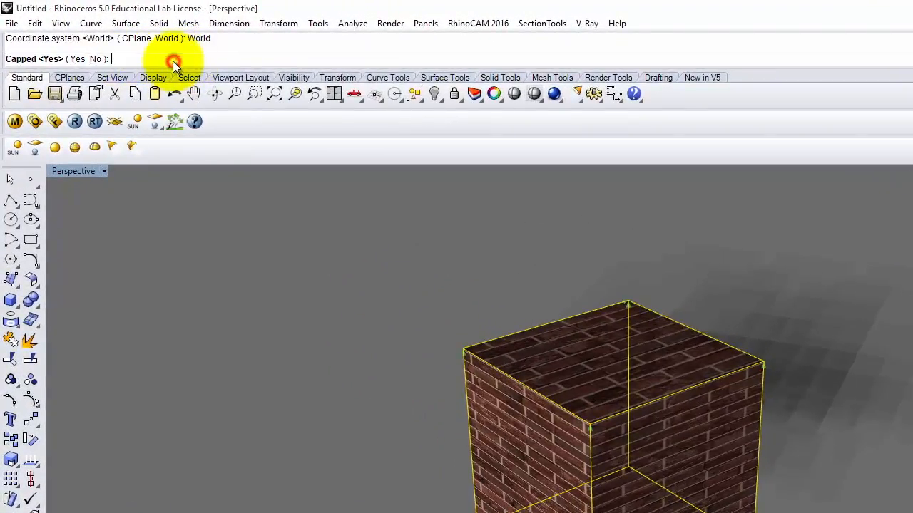
{"action": "left_click", "coordinate": [77, 60]}
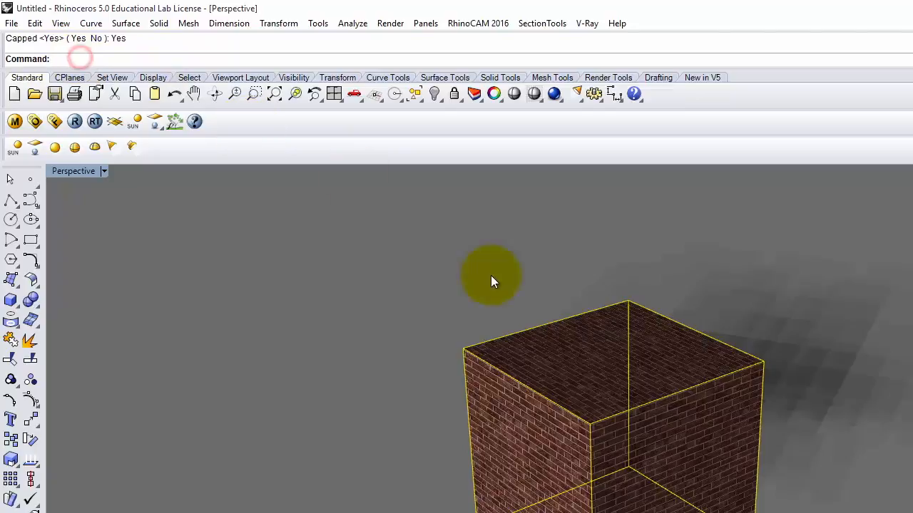
{"action": "right_click_drag", "start_coordinate": [526, 439], "coordinate": [551, 446]}
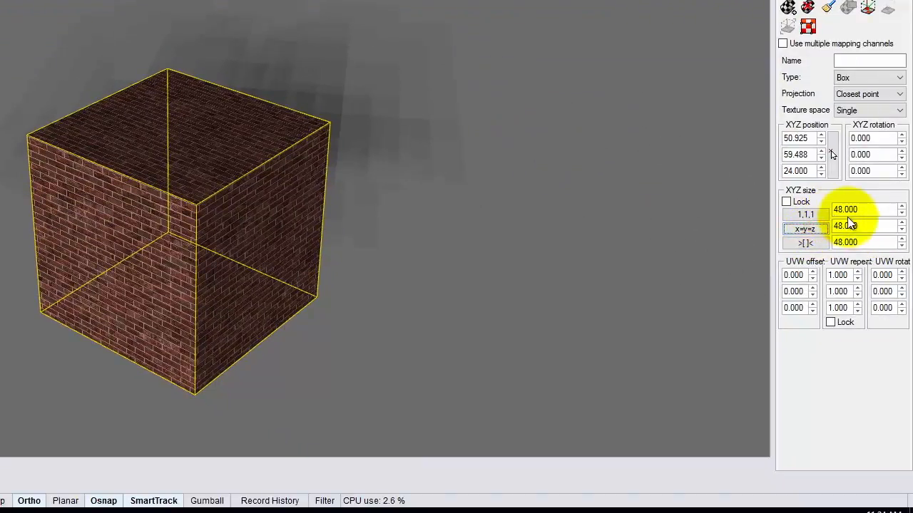
Set the cube's UVW repeat to 0.5 on all three axes
{"action": "double_click", "coordinate": [840, 276]}
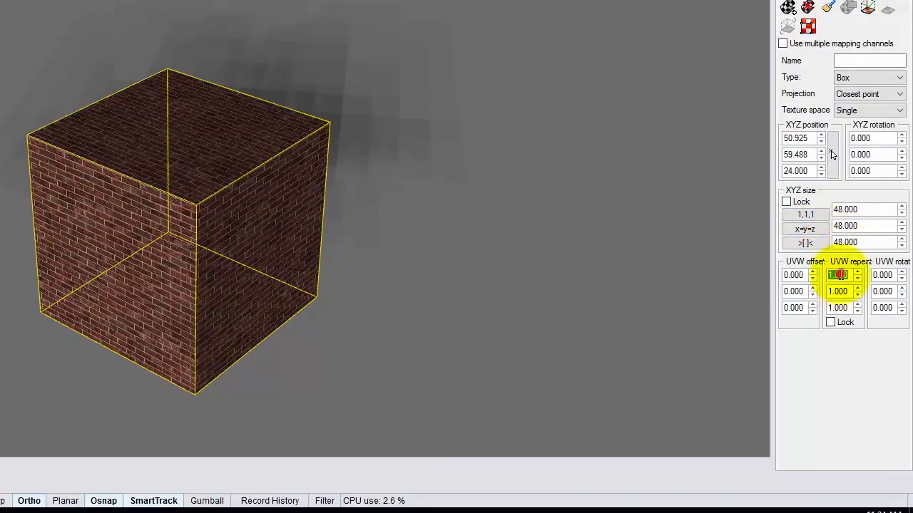
{"action": "key", "text": "Delete"}
{"action": "type", "text": ".5"}
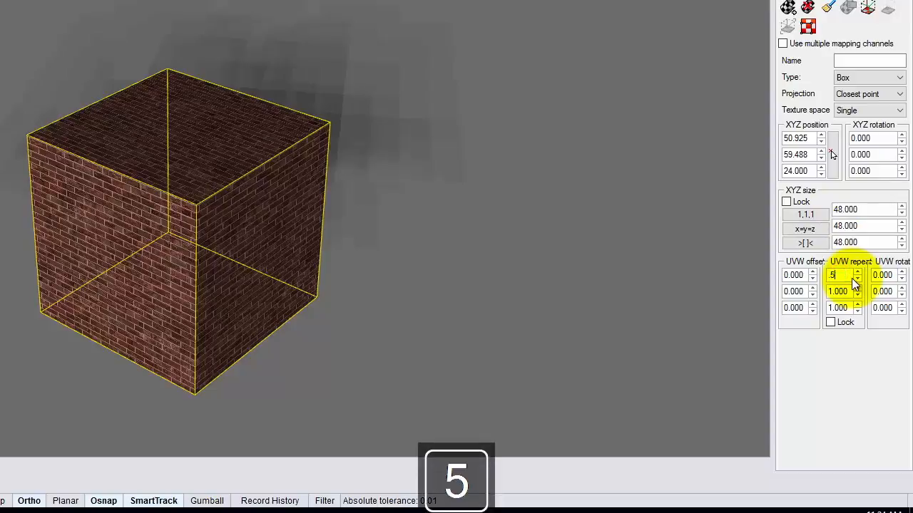
{"action": "key", "text": "Tab"}
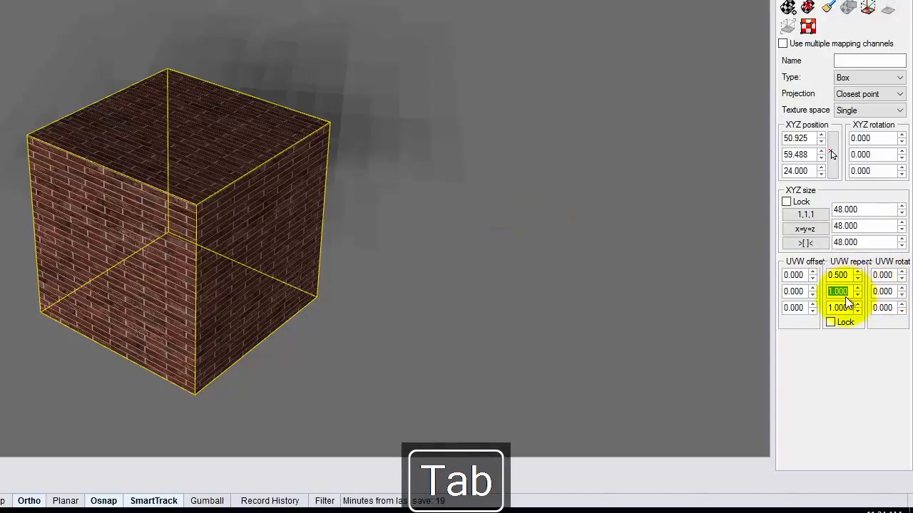
{"action": "type", "text": ".5"}
{"action": "key", "text": "Tab"}
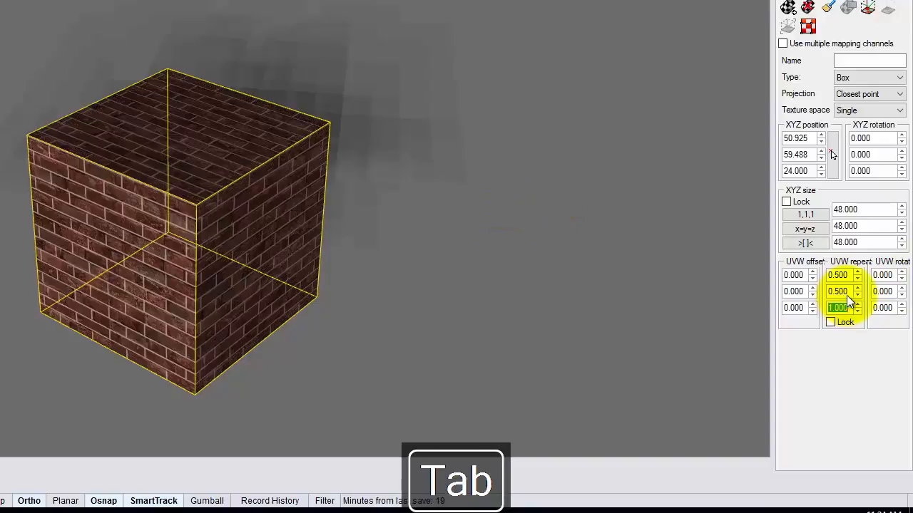
{"action": "key", "text": "Delete"}
{"action": "type", "text": ".5"}
{"action": "key", "text": "Tab"}
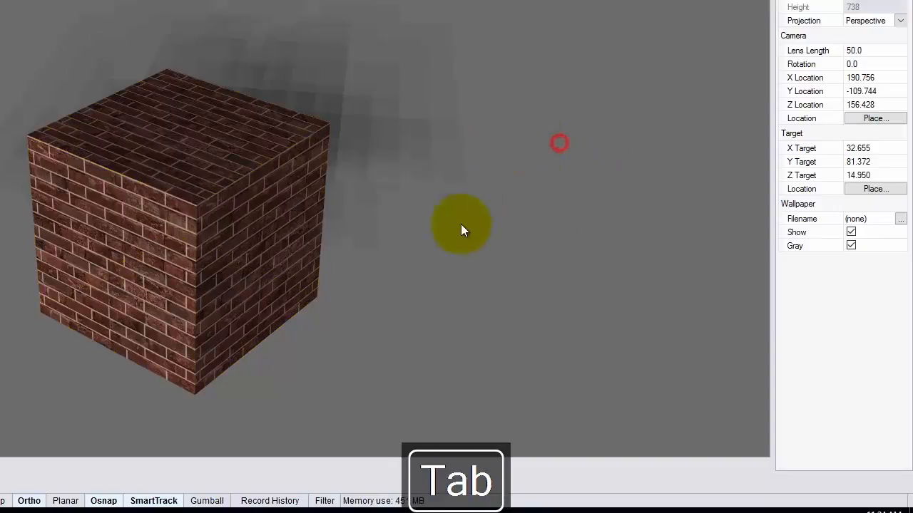
Examine the brick pattern's scale and direction on the cube's top and side faces
{"action": "right_click_drag", "start_coordinate": [462, 230], "coordinate": [636, 299]}
{"action": "scroll", "coordinate": [440, 231], "scroll_direction": "up", "scroll_amount": 8}
{"action": "right_click_drag", "start_coordinate": [522, 263], "coordinate": [473, 251]}
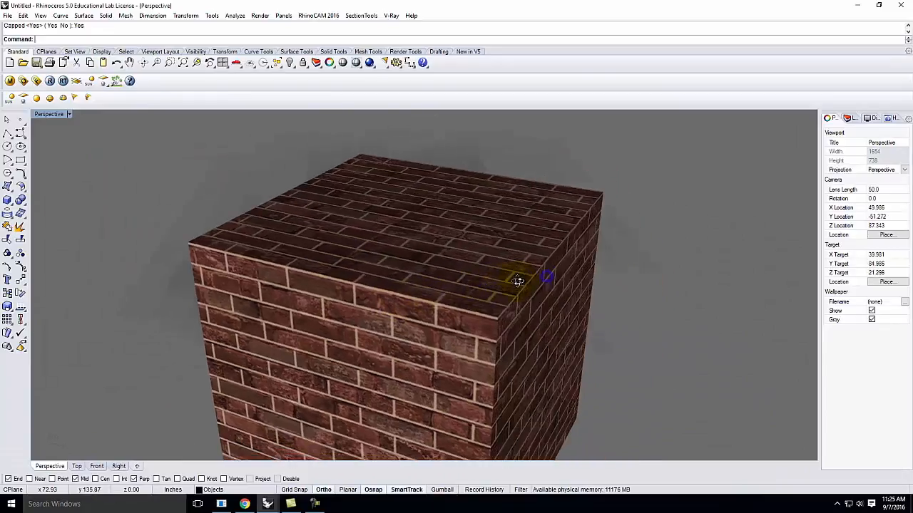
{"action": "scroll", "coordinate": [529, 269], "scroll_direction": "down", "scroll_amount": 5}
{"action": "right_click_drag", "start_coordinate": [530, 269], "coordinate": [462, 277]}
{"action": "scroll", "coordinate": [396, 277], "scroll_direction": "up", "scroll_amount": 2}
{"action": "right_click_drag", "start_coordinate": [350, 279], "coordinate": [440, 311]}
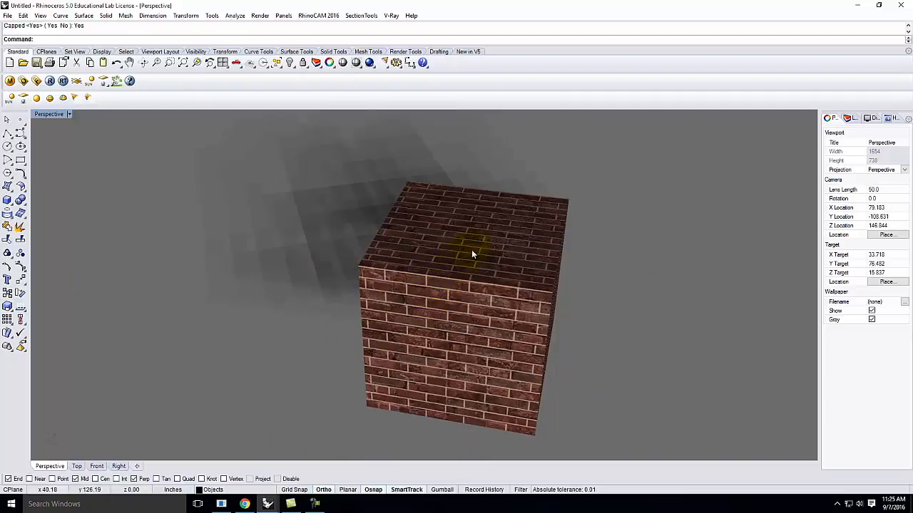
{"action": "right_click_drag", "start_coordinate": [468, 269], "coordinate": [430, 242]}
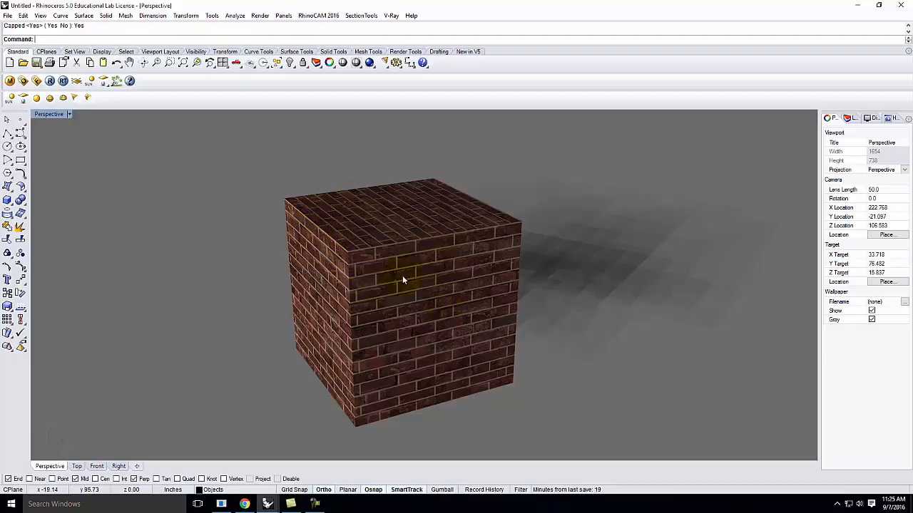
Show the mapping widget of the brick cube and turn on the gumball
{"action": "left_click", "coordinate": [383, 225]}
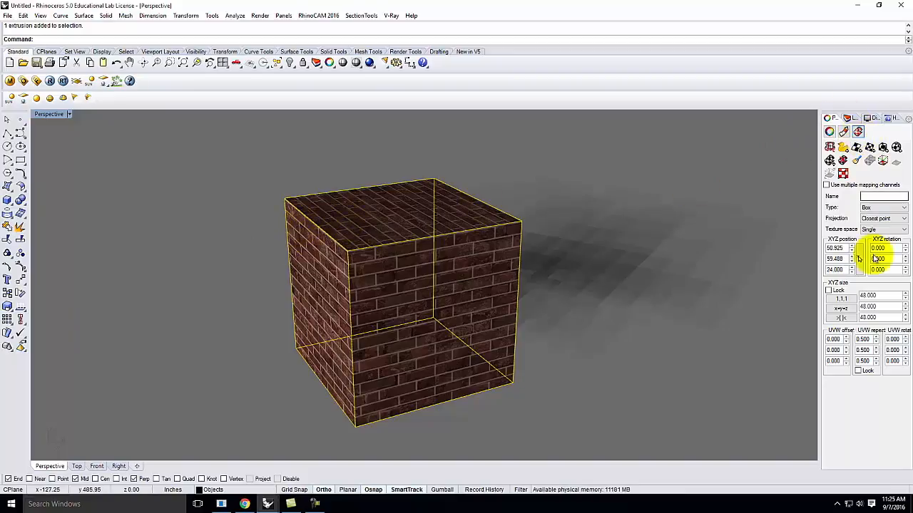
{"action": "left_click", "coordinate": [882, 162]}
{"action": "left_click", "coordinate": [882, 162]}
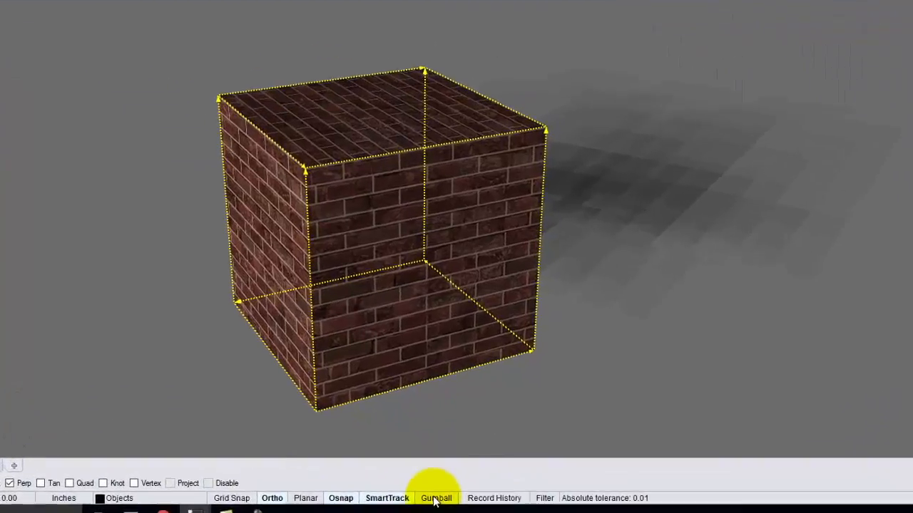
{"action": "left_click", "coordinate": [442, 491]}
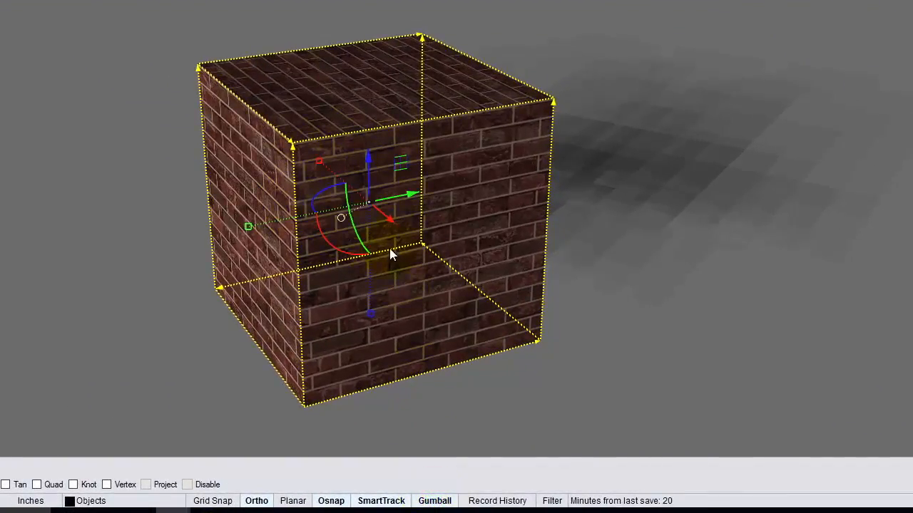
Rotate the cube's mapping widget 90 degrees about the vertical axis with the gumball
{"action": "right_click_drag", "start_coordinate": [311, 205], "coordinate": [295, 264]}
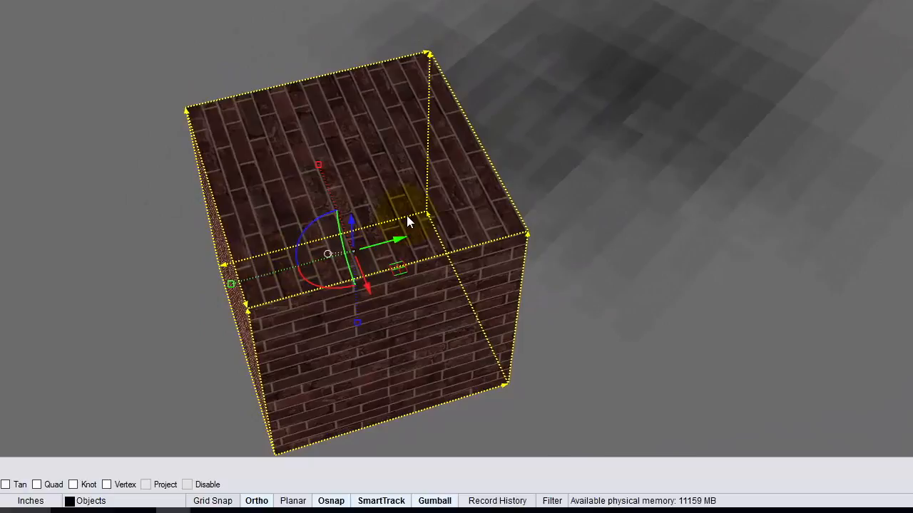
{"action": "scroll", "coordinate": [364, 203], "scroll_direction": "up", "scroll_amount": 3}
{"action": "right_click_drag", "start_coordinate": [374, 249], "coordinate": [407, 222]}
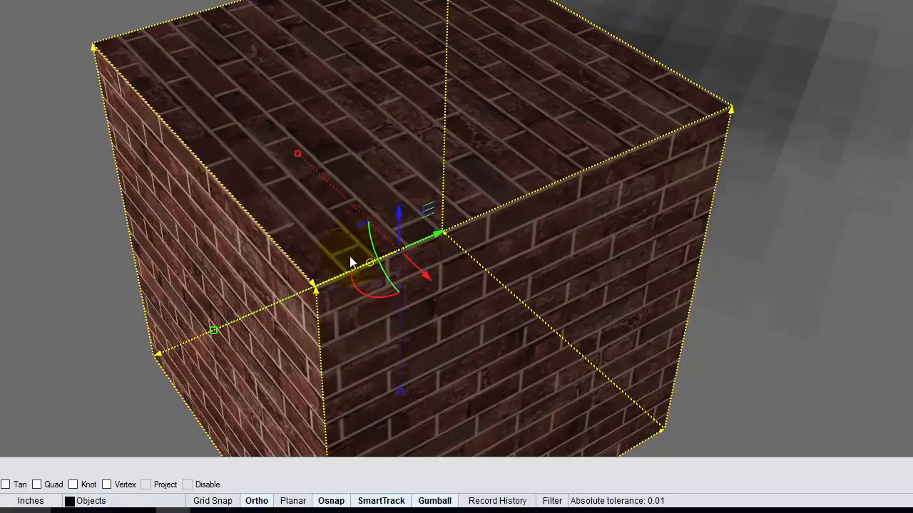
{"action": "left_click_drag", "start_coordinate": [364, 222], "coordinate": [319, 285]}
{"action": "right_click_drag", "start_coordinate": [560, 232], "coordinate": [540, 218]}
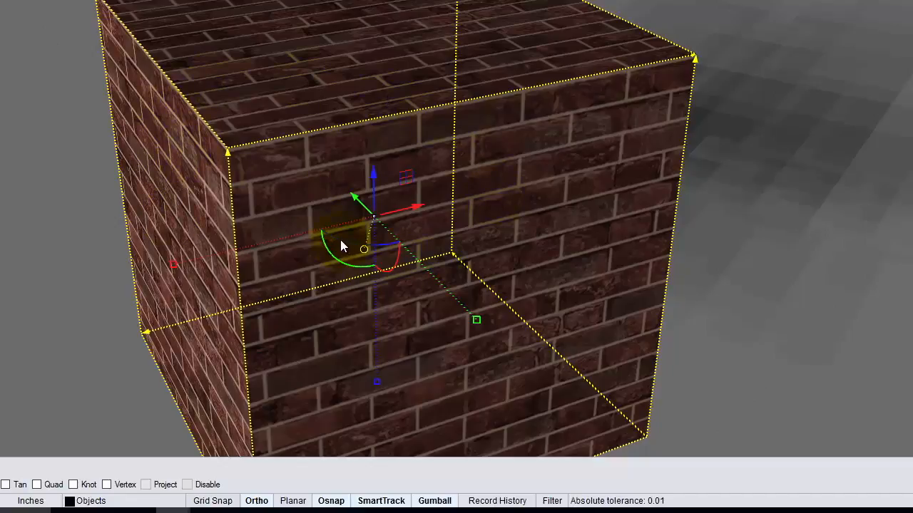
With Ortho off, rotate the cube's mapping widget to about -75.8 degrees around the vertical axis, shift it slightly along its X axis, and hide it
{"action": "left_click", "coordinate": [255, 499]}
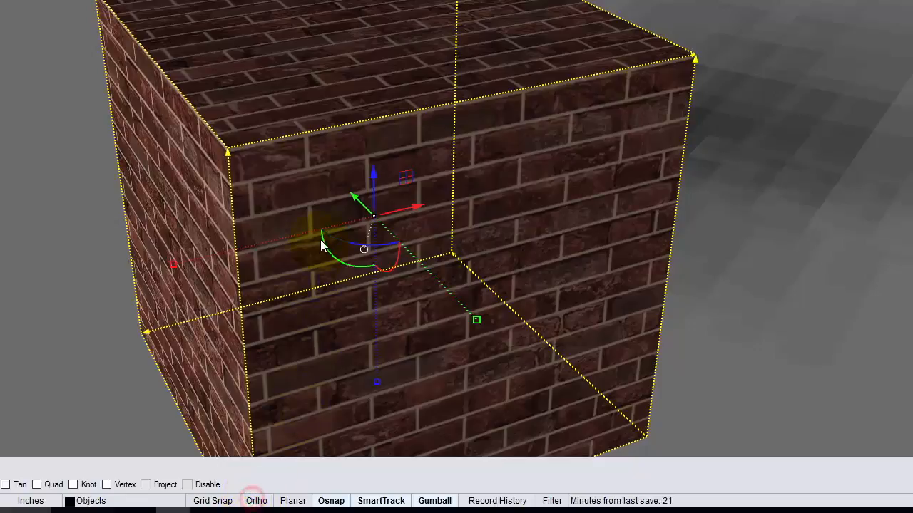
{"action": "left_click_drag", "start_coordinate": [326, 240], "coordinate": [274, 279]}
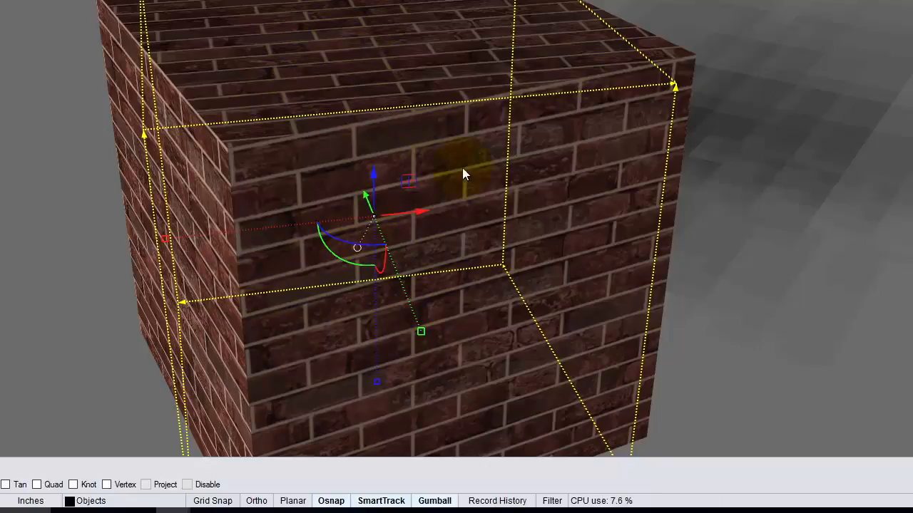
{"action": "left_click_drag", "start_coordinate": [405, 213], "coordinate": [420, 196]}
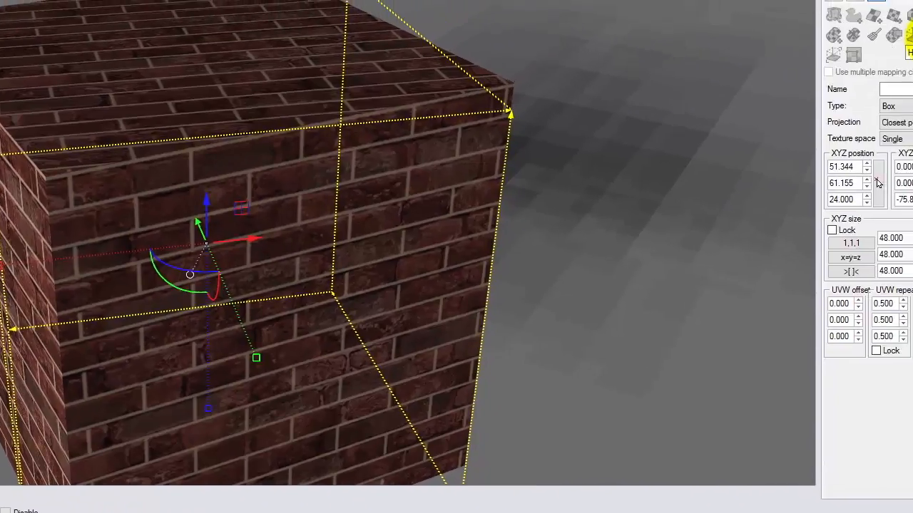
{"action": "left_click", "coordinate": [889, 47]}
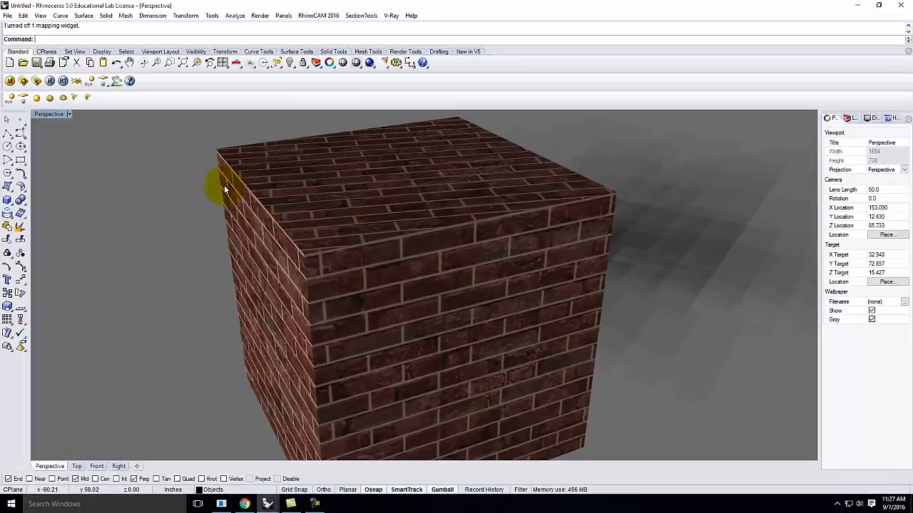
Show the hidden objects, and hide the pyramid, sphere, cube and wall to isolate the brick cylinder
{"action": "key", "text": "Return"}
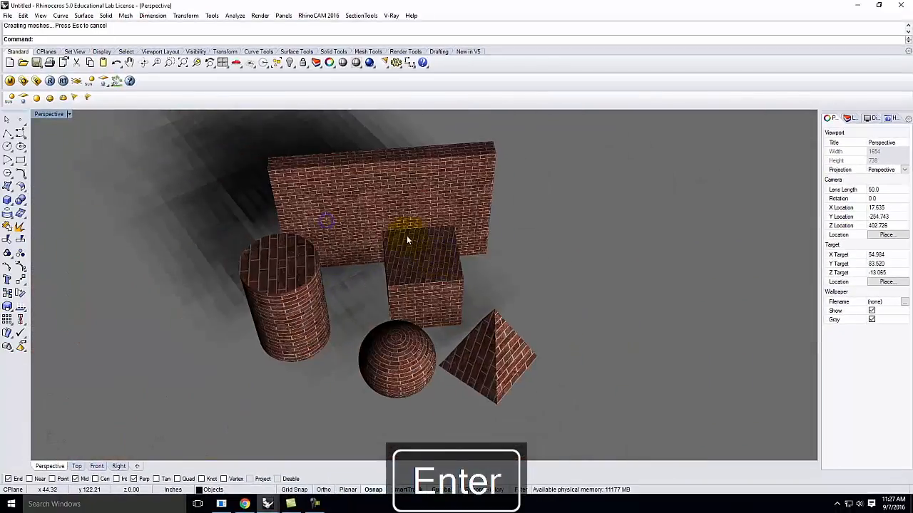
{"action": "scroll", "coordinate": [407, 239], "scroll_direction": "up", "scroll_amount": 4}
{"action": "scroll", "coordinate": [376, 165], "scroll_direction": "down", "scroll_amount": 6}
{"action": "left_click", "coordinate": [450, 288]}
{"action": "left_click", "coordinate": [379, 297], "text": "shift"}
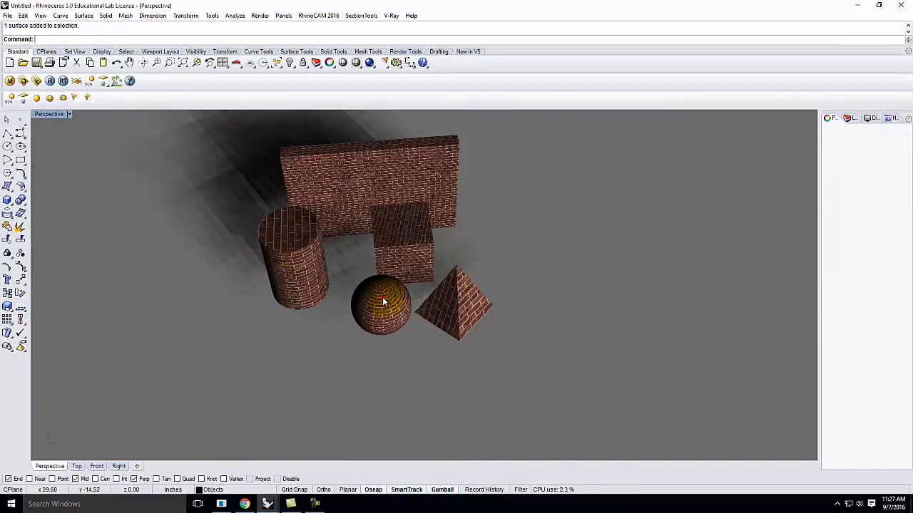
{"action": "left_click", "coordinate": [409, 236], "text": "shift"}
{"action": "left_click", "coordinate": [397, 169], "text": "shift"}
{"action": "type", "text": "hide"}
{"action": "key", "text": "Return"}
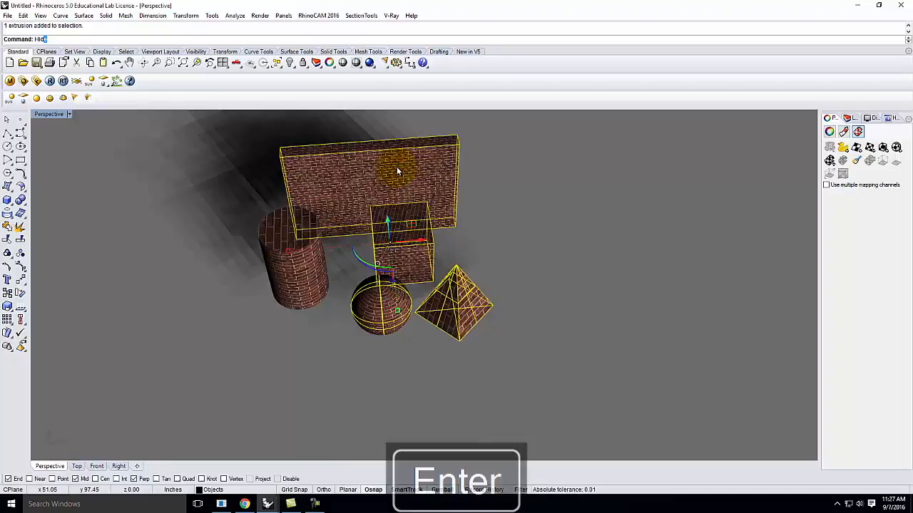
Examine the brick pattern on the isolated cylinder's curved side and top face
{"action": "right_click_drag", "start_coordinate": [355, 261], "coordinate": [346, 255]}
{"action": "scroll", "coordinate": [266, 212], "scroll_direction": "up", "scroll_amount": 10}
{"action": "scroll", "coordinate": [287, 268], "scroll_direction": "down", "scroll_amount": 7}
{"action": "scroll", "coordinate": [265, 169], "scroll_direction": "up", "scroll_amount": 7}
{"action": "right_click_drag", "start_coordinate": [506, 283], "coordinate": [452, 301]}
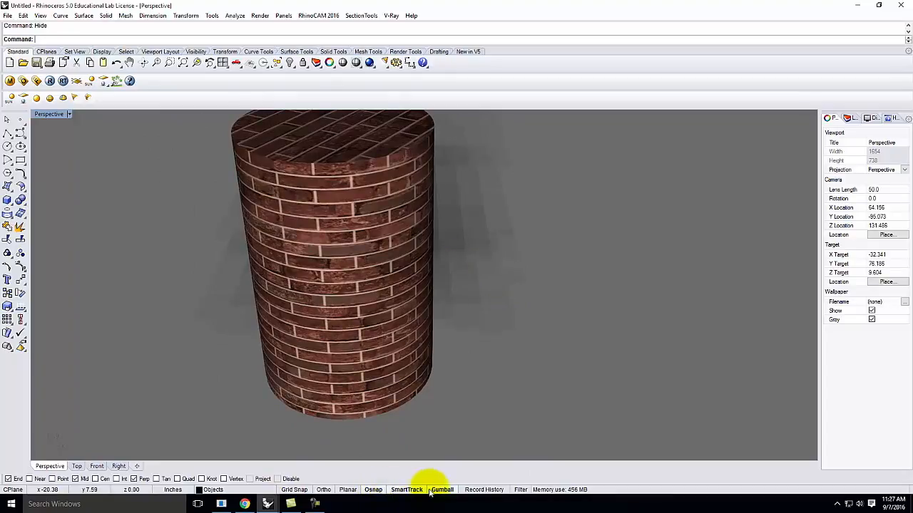
{"action": "scroll", "coordinate": [549, 315], "scroll_direction": "down", "scroll_amount": 5}
{"action": "scroll", "coordinate": [555, 319], "scroll_direction": "up", "scroll_amount": 2}
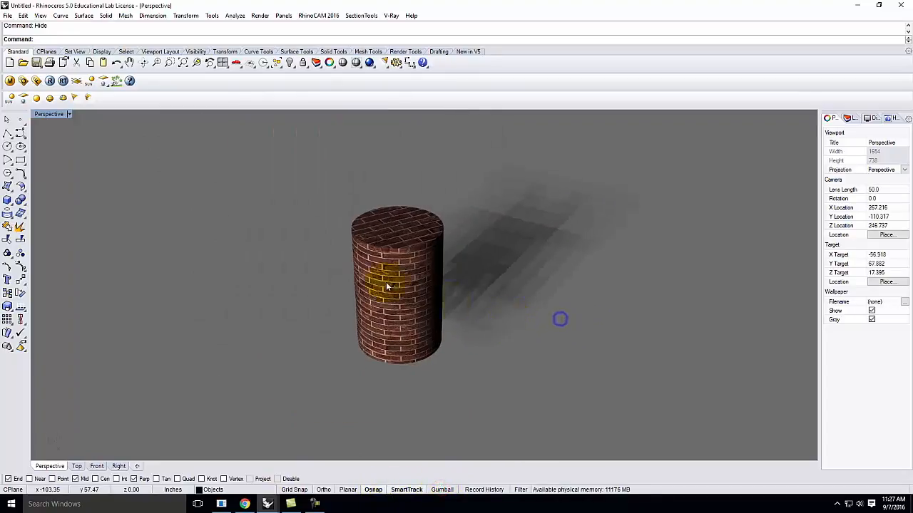
{"action": "scroll", "coordinate": [399, 279], "scroll_direction": "up", "scroll_amount": 5}
Apply a capped cylindrical mapping to the cylinder using its bounding box and the World coordinate system
{"action": "left_click", "coordinate": [407, 279]}
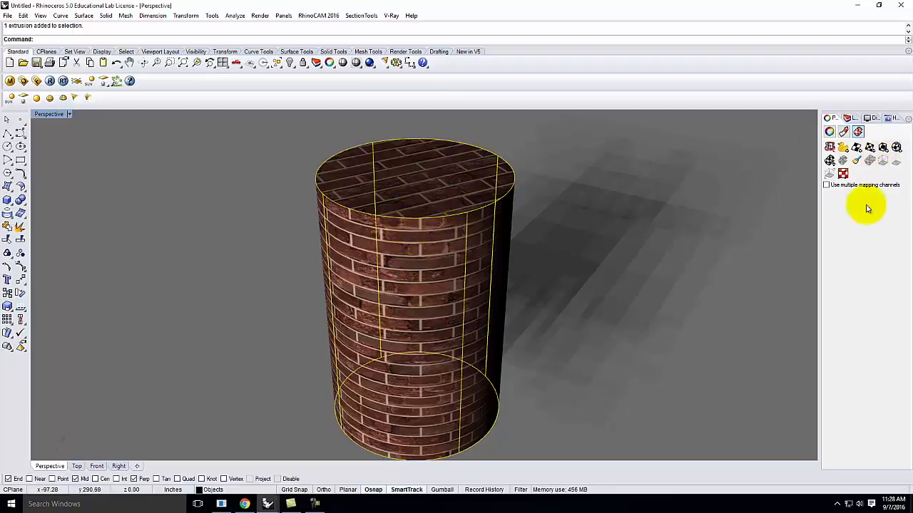
{"action": "left_click", "coordinate": [830, 164]}
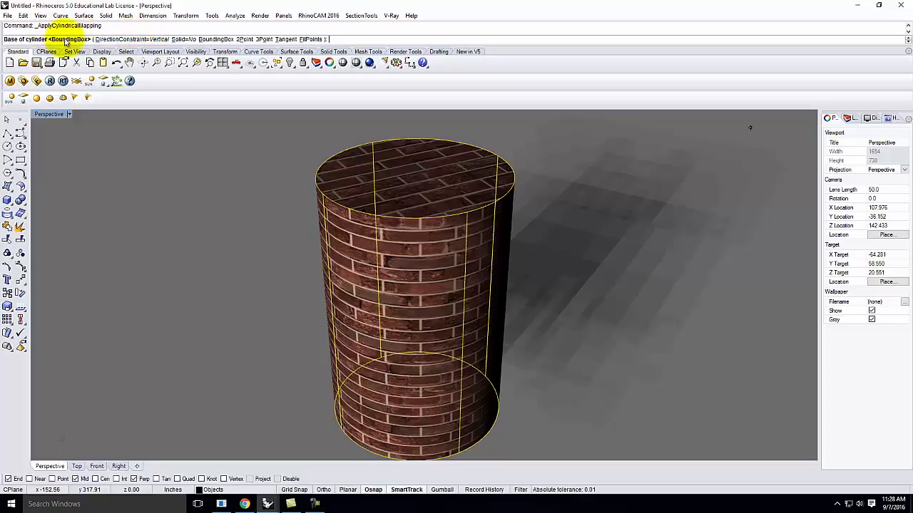
{"action": "key", "text": "Return"}
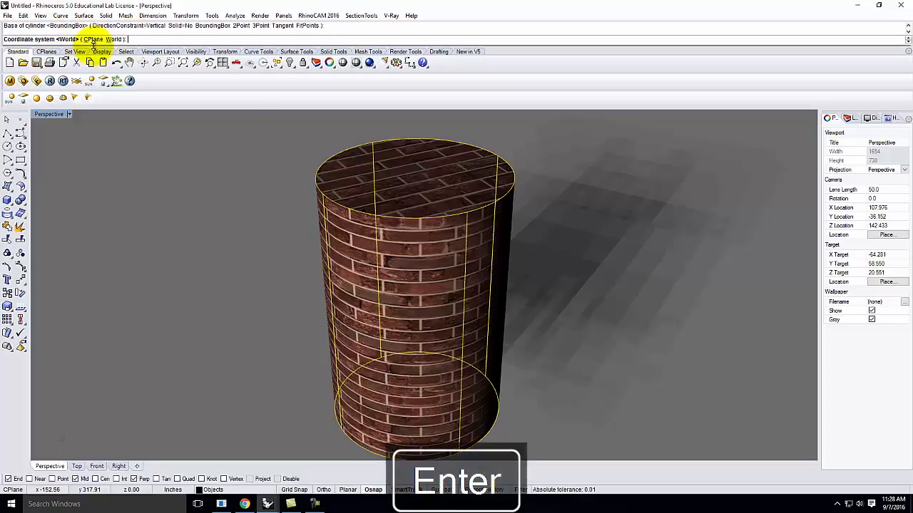
{"action": "left_click", "coordinate": [112, 39]}
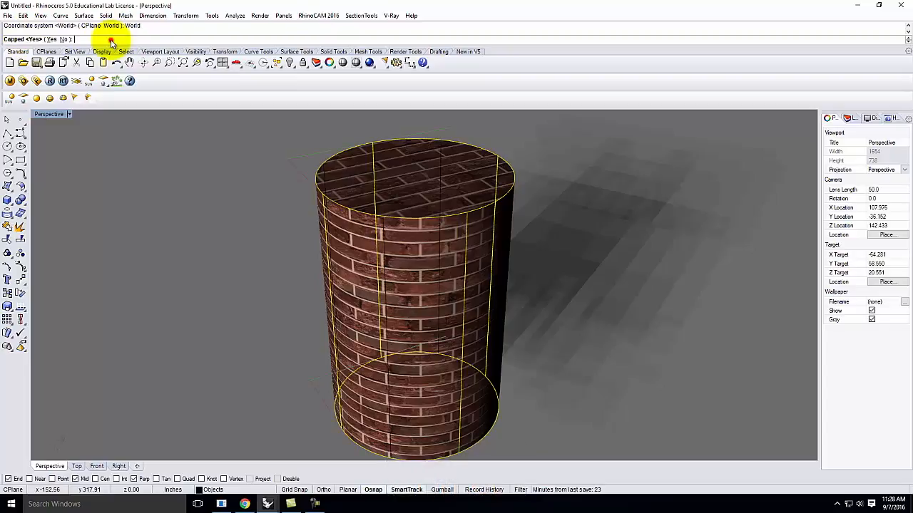
{"action": "left_click", "coordinate": [51, 39]}
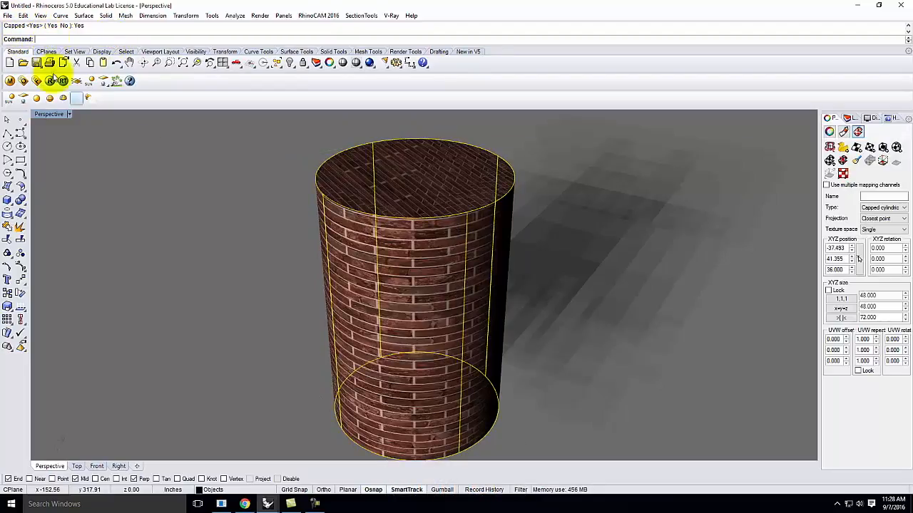
{"action": "right_click_drag", "start_coordinate": [424, 215], "coordinate": [360, 206]}
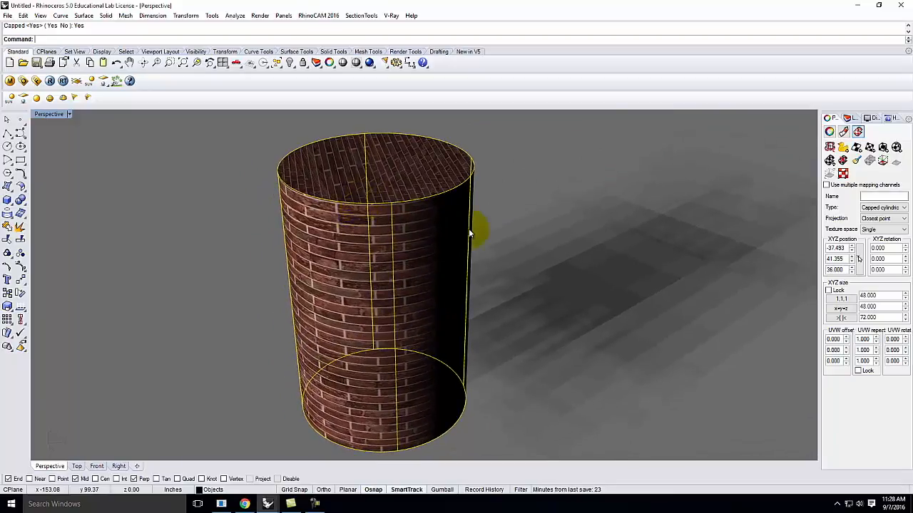
{"action": "left_click", "coordinate": [610, 254]}
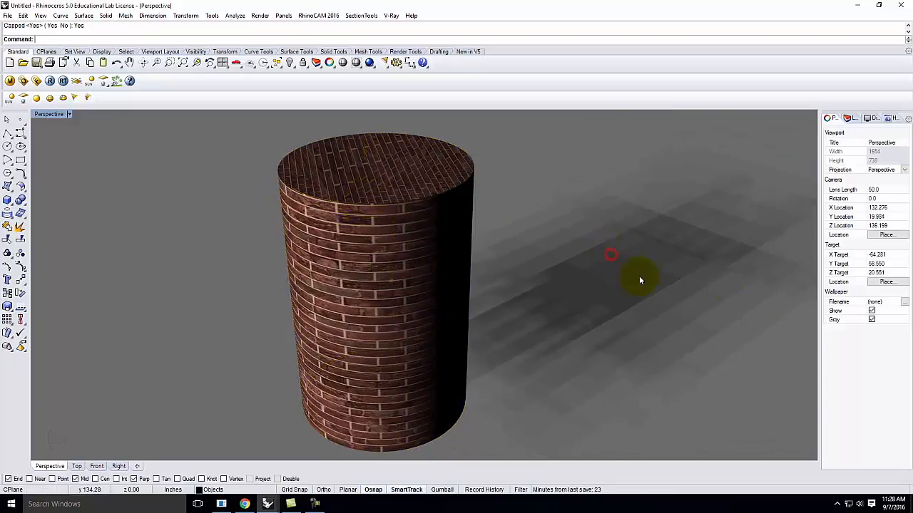
Try equal XYZ sizes on the cylinder's texture mapping, and fit the mapping size back to the object's dimensions
{"action": "left_click", "coordinate": [384, 300]}
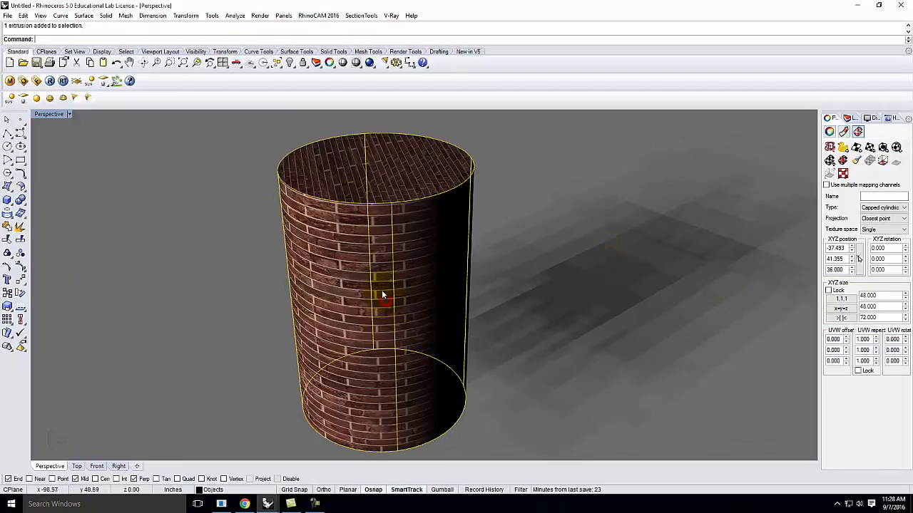
{"action": "left_click", "coordinate": [841, 309]}
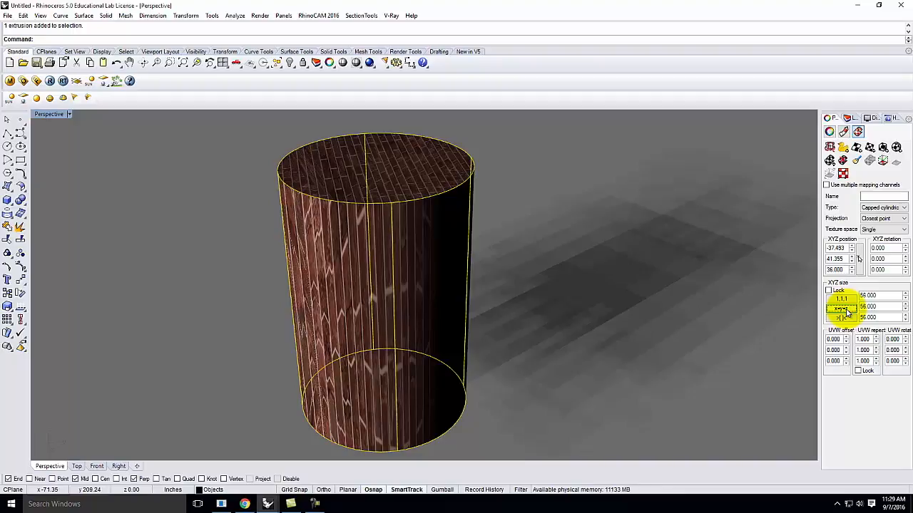
{"action": "right_click_drag", "start_coordinate": [337, 231], "coordinate": [421, 241]}
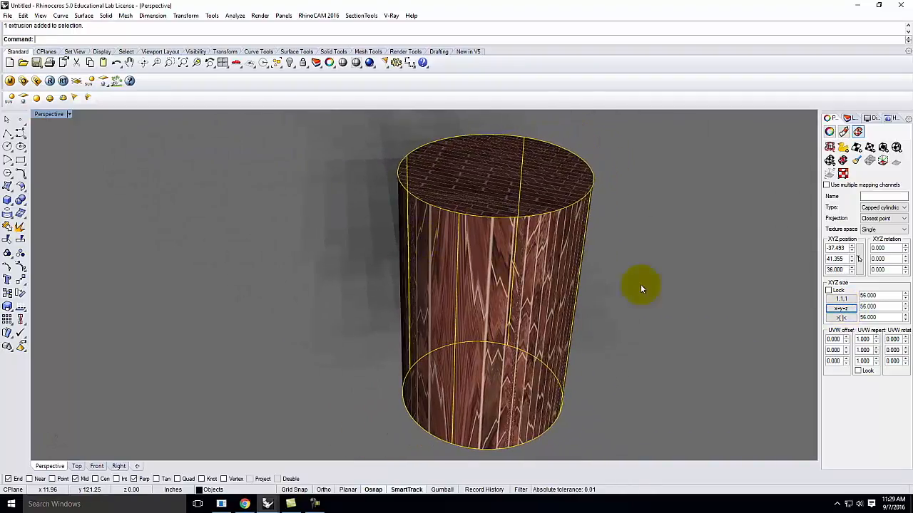
{"action": "left_click", "coordinate": [840, 318]}
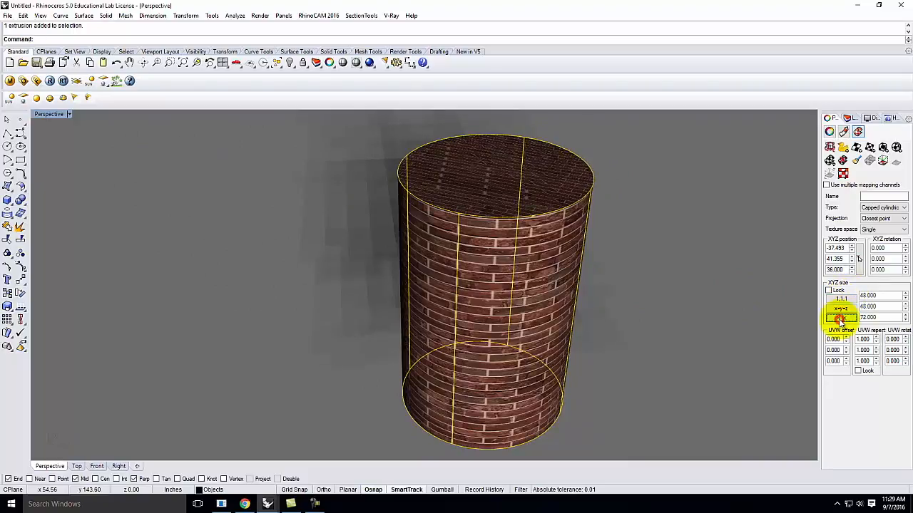
{"action": "right_click_drag", "start_coordinate": [697, 268], "coordinate": [621, 255]}
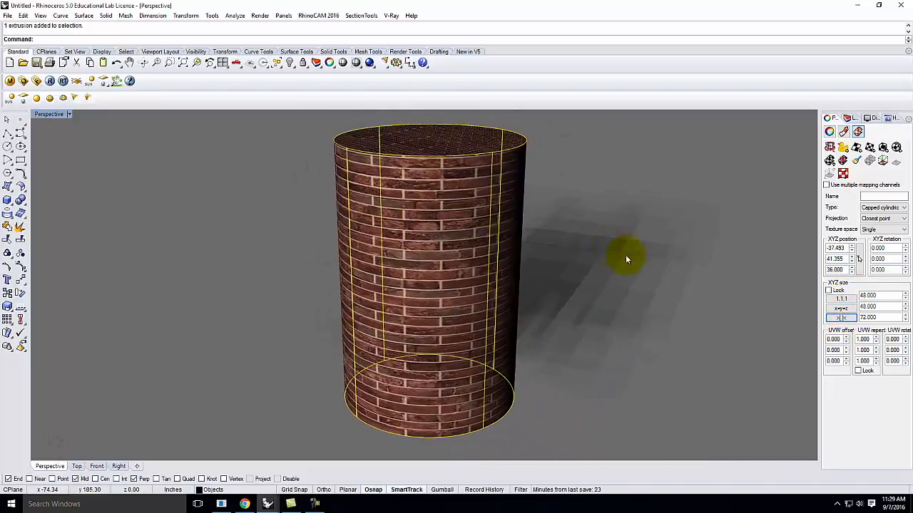
Lock the UVW repeat values together and set the cylinder mapping's repeat to 2.0
{"action": "left_click", "coordinate": [859, 371]}
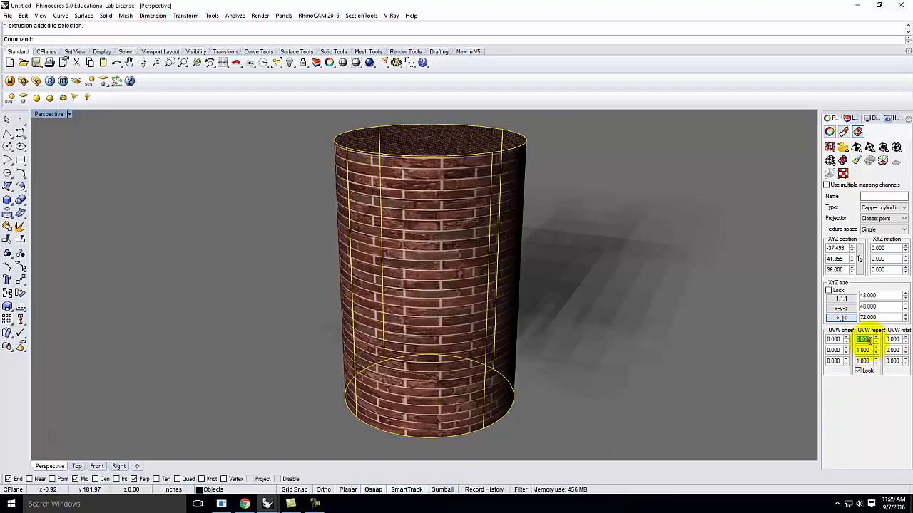
{"action": "type", "text": "2"}
{"action": "key", "text": "Delete"}
{"action": "type", "text": ".0"}
{"action": "key", "text": "Tab"}
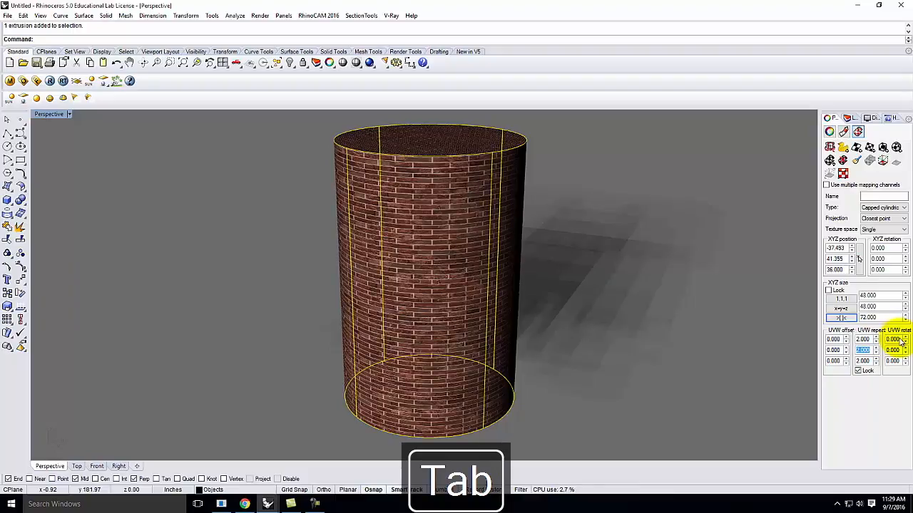
Explode the brick cylinder into separate side and cap surfaces, and clear the selection
{"action": "right_click_drag", "start_coordinate": [466, 388], "coordinate": [347, 301]}
{"action": "scroll", "coordinate": [332, 296], "scroll_direction": "up", "scroll_amount": 3}
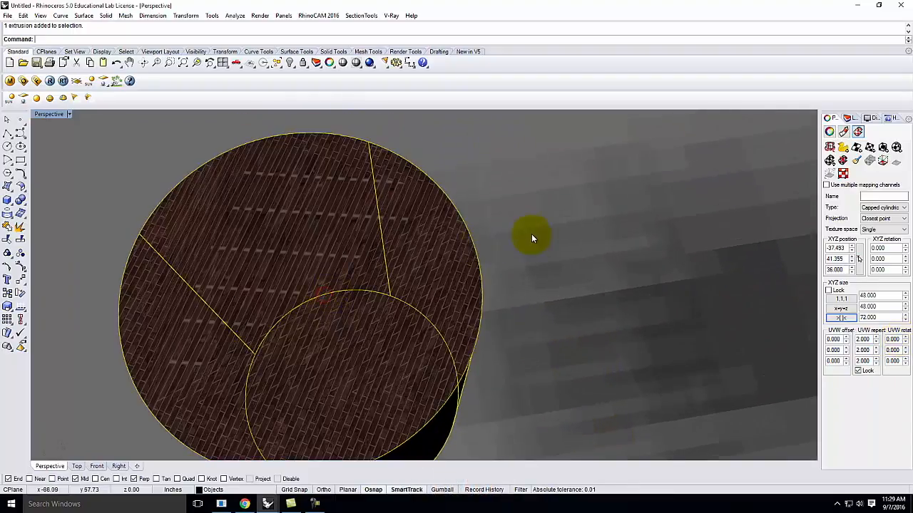
{"action": "scroll", "coordinate": [397, 259], "scroll_direction": "down", "scroll_amount": 5}
{"action": "right_click_drag", "start_coordinate": [398, 259], "coordinate": [471, 274]}
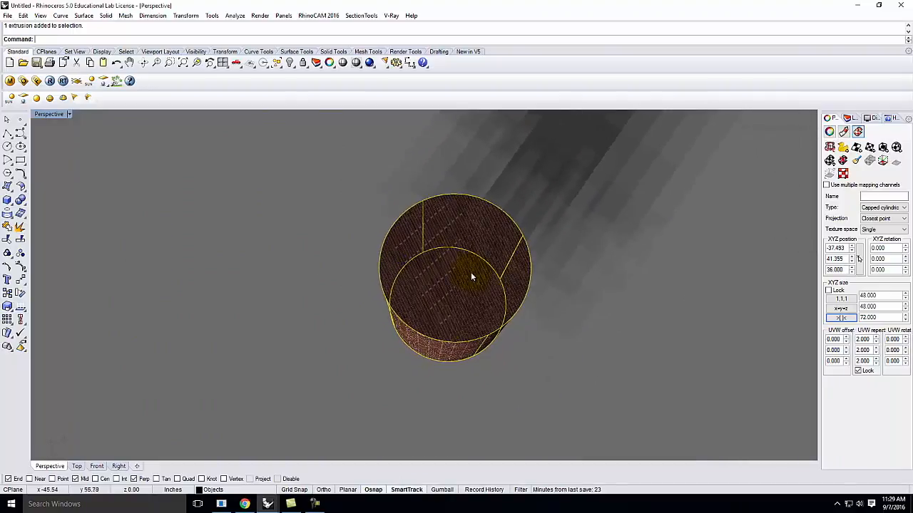
{"action": "right_click_drag", "start_coordinate": [371, 302], "coordinate": [425, 286]}
{"action": "left_click", "coordinate": [609, 318]}
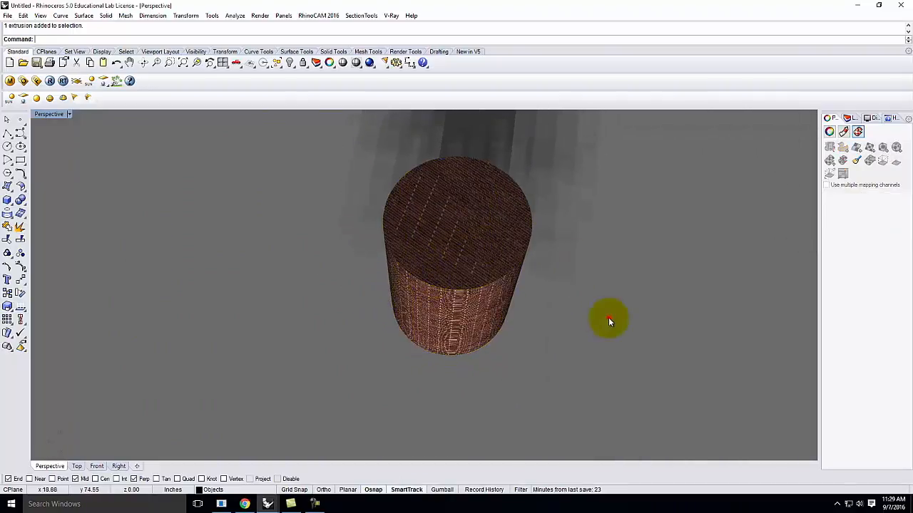
{"action": "left_click", "coordinate": [433, 239]}
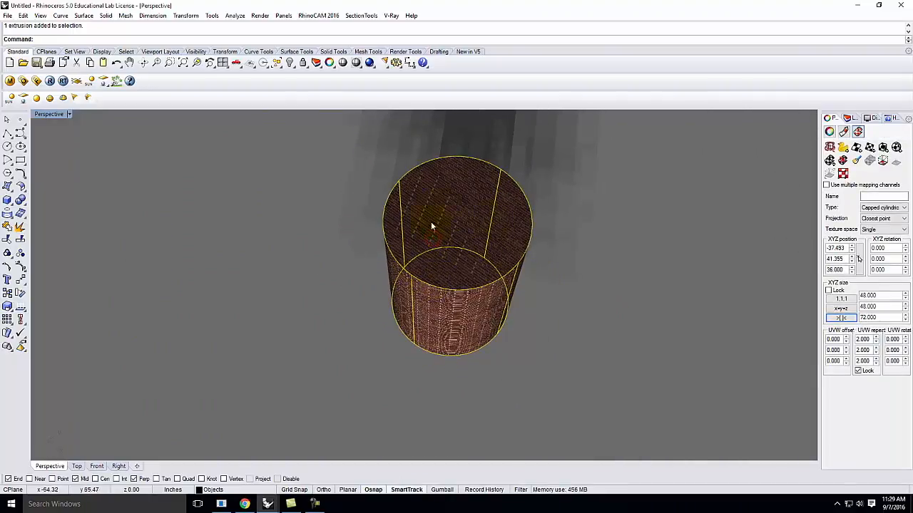
{"action": "type", "text": "lode"}
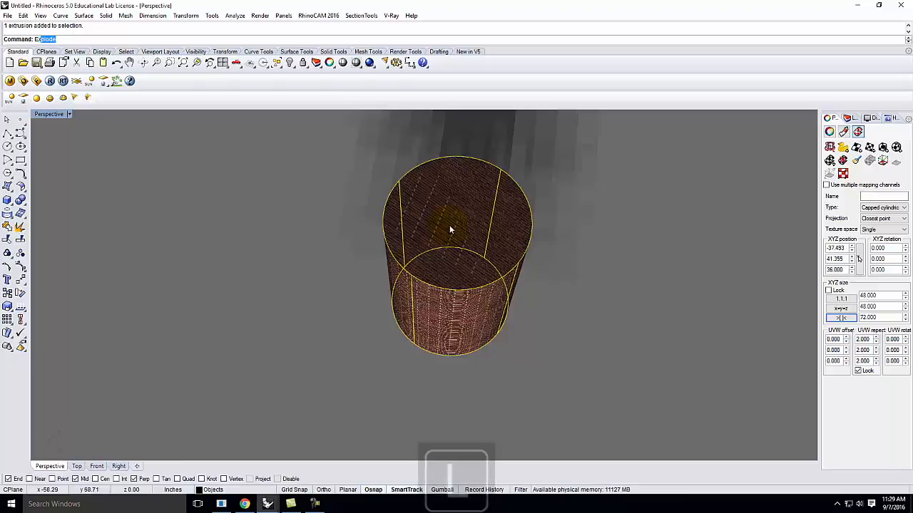
{"action": "key", "text": "Return"}
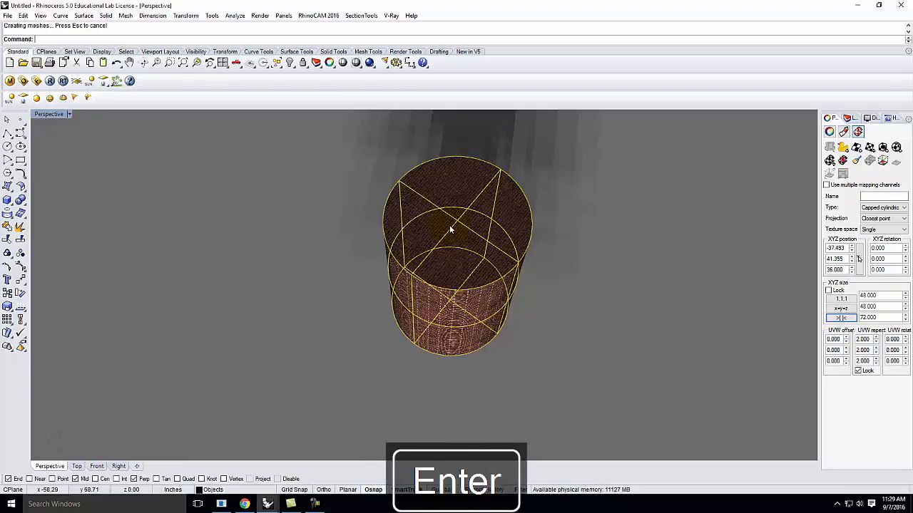
{"action": "left_click", "coordinate": [641, 189]}
Set the UVW repeat of the cylinder's top cap surface to 1.0, separately from the side
{"action": "right_click_drag", "start_coordinate": [427, 283], "coordinate": [470, 218]}
{"action": "scroll", "coordinate": [457, 159], "scroll_direction": "up", "scroll_amount": 5}
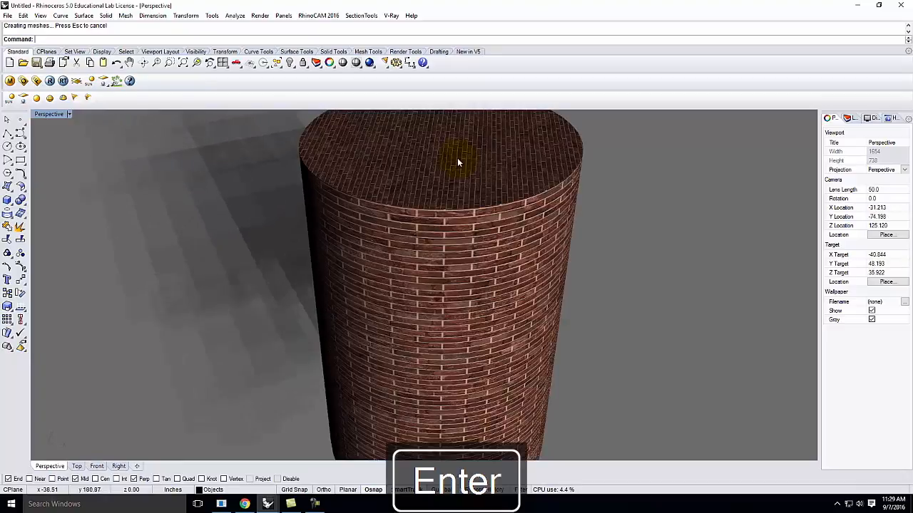
{"action": "left_click", "coordinate": [457, 162], "text": "ctrl+shift"}
{"action": "left_click", "coordinate": [469, 323], "text": "ctrl+shift"}
{"action": "left_click", "coordinate": [453, 151], "text": "ctrl+shift"}
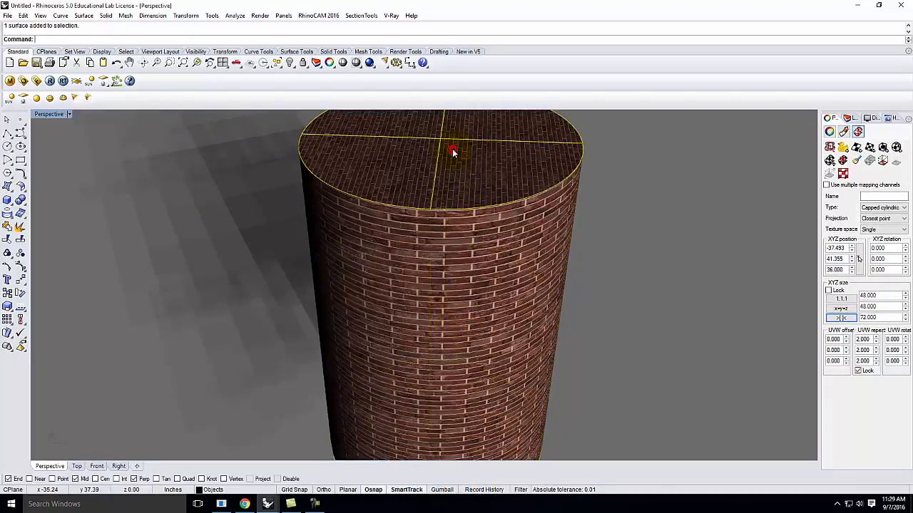
{"action": "double_click", "coordinate": [863, 339]}
{"action": "type", "text": "1.0"}
{"action": "key", "text": "Tab"}
{"action": "right_click_drag", "start_coordinate": [689, 342], "coordinate": [693, 315]}
Delete the capped cylindrical texture mapping from the cylinder's curved side surface
{"action": "left_click", "coordinate": [507, 319]}
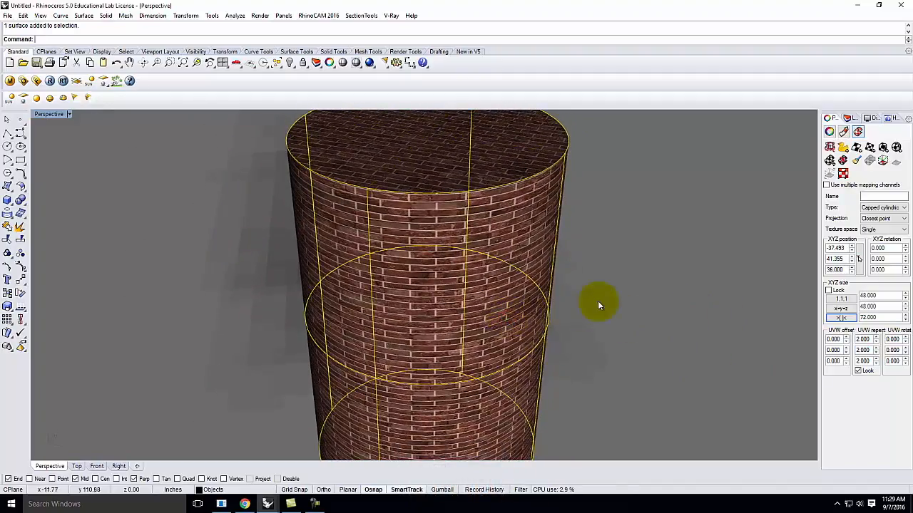
{"action": "right_click_drag", "start_coordinate": [598, 301], "coordinate": [544, 300]}
{"action": "scroll", "coordinate": [485, 327], "scroll_direction": "down", "scroll_amount": 8}
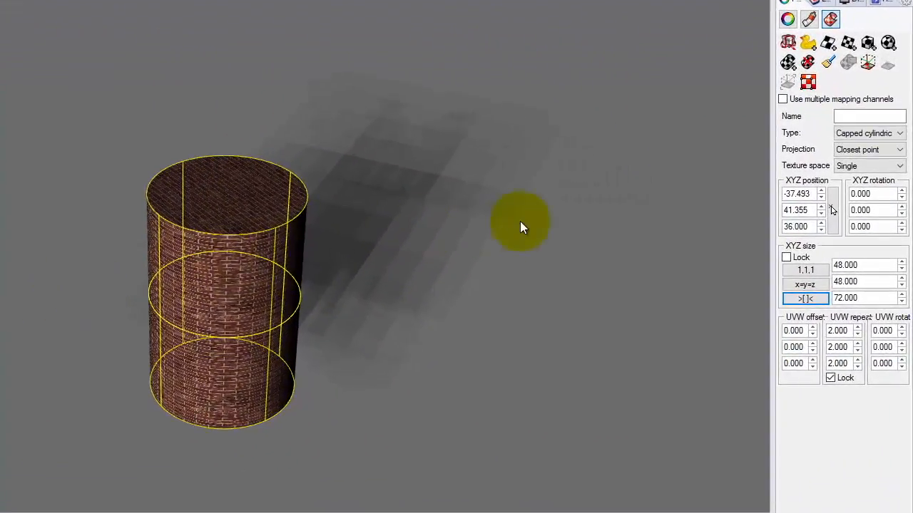
{"action": "left_click", "coordinate": [647, 269]}
{"action": "left_click", "coordinate": [176, 288]}
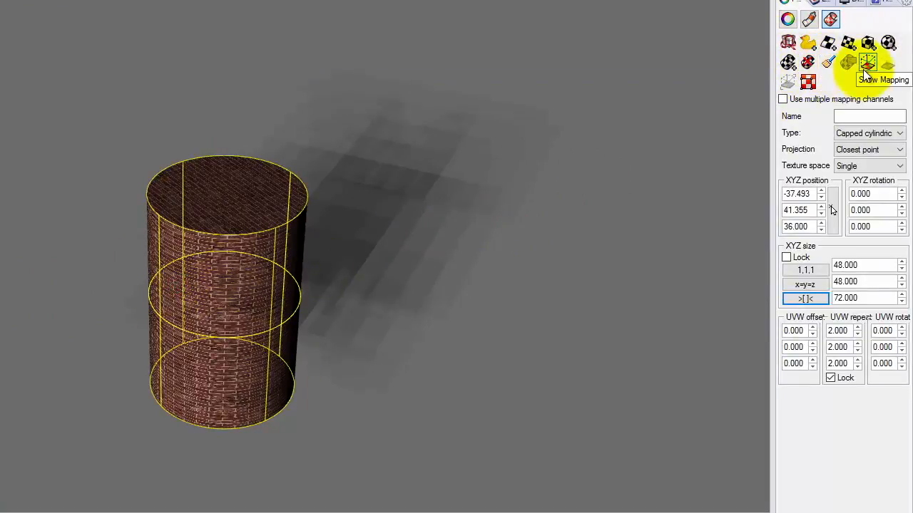
{"action": "left_click", "coordinate": [812, 64]}
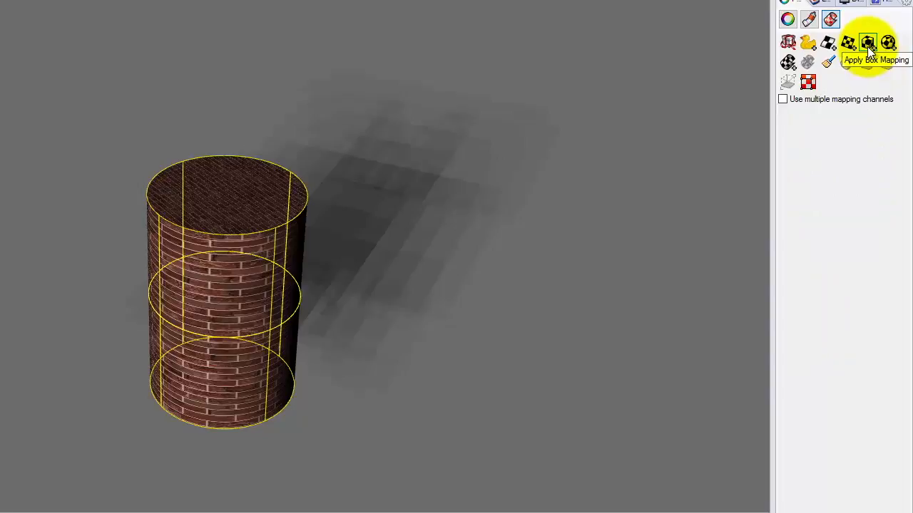
Try a box mapping on the side surface using its bounding box and the World coordinate system, and inspect the bricks all around
{"action": "left_click", "coordinate": [866, 44]}
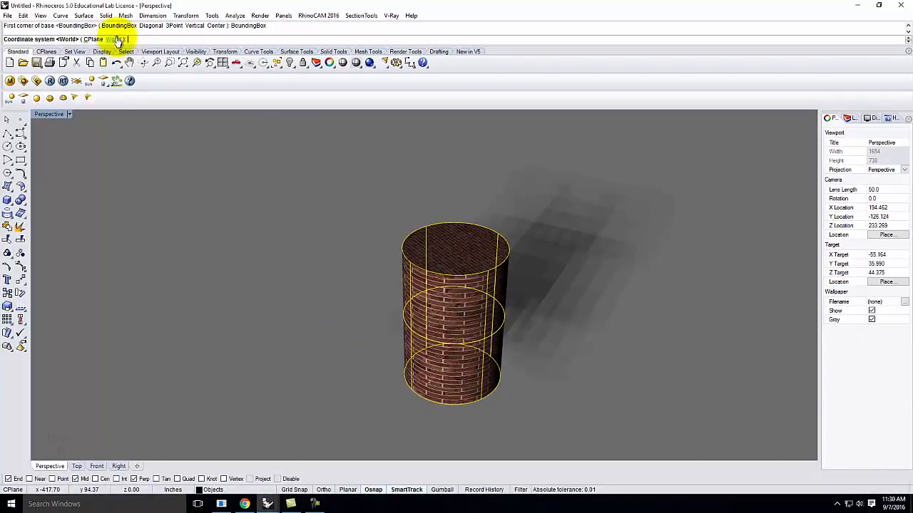
{"action": "left_click", "coordinate": [114, 39]}
{"action": "left_click", "coordinate": [53, 38]}
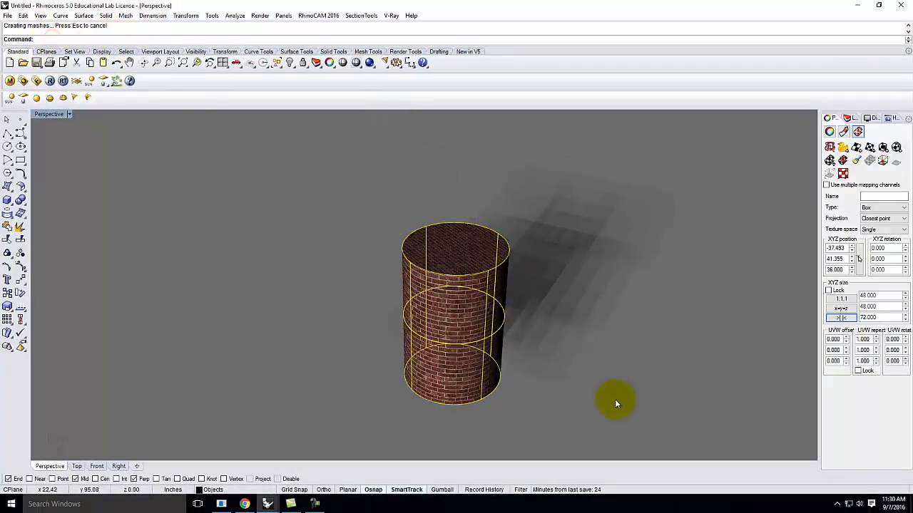
{"action": "left_click", "coordinate": [366, 259]}
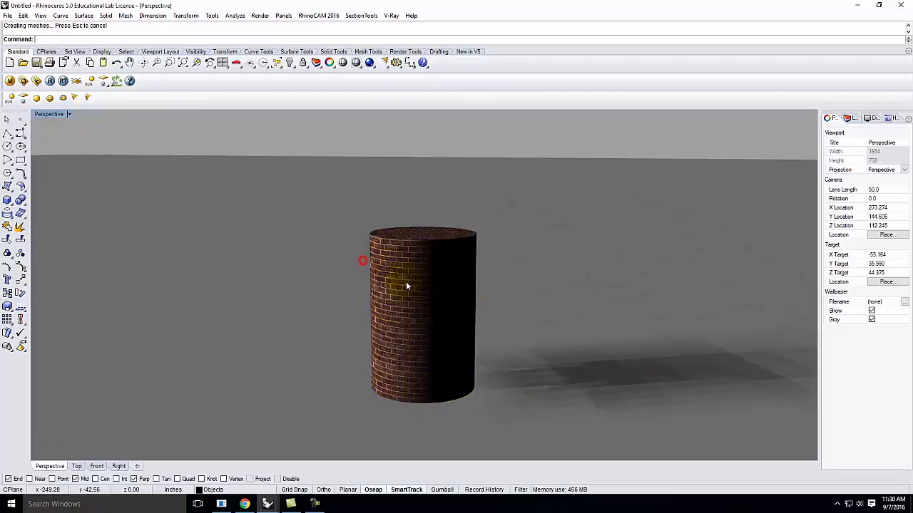
{"action": "scroll", "coordinate": [398, 314], "scroll_direction": "up", "scroll_amount": 5}
{"action": "scroll", "coordinate": [398, 312], "scroll_direction": "down", "scroll_amount": 5}
{"action": "right_click_drag", "start_coordinate": [399, 305], "coordinate": [603, 343]}
{"action": "right_click_drag", "start_coordinate": [520, 298], "coordinate": [424, 271]}
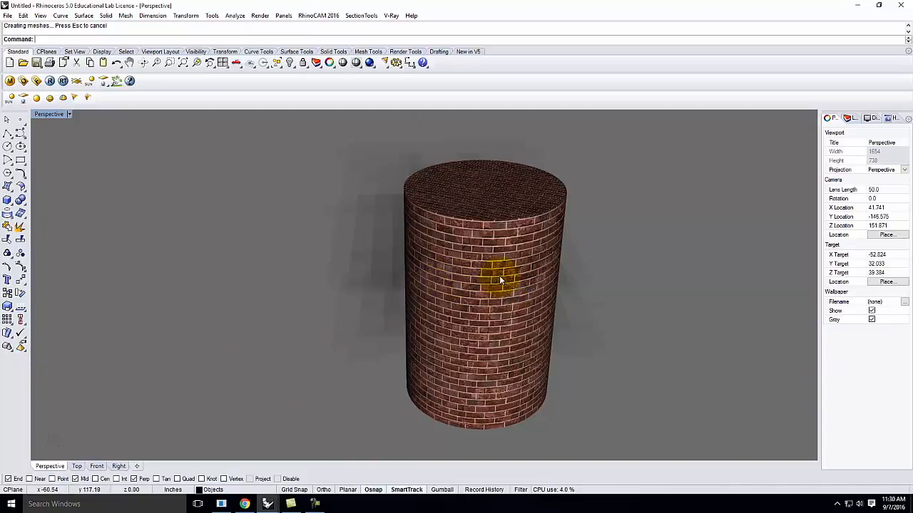
Undo the box mapping on the cylinder's side surface and clear the selection
{"action": "left_click", "coordinate": [502, 293]}
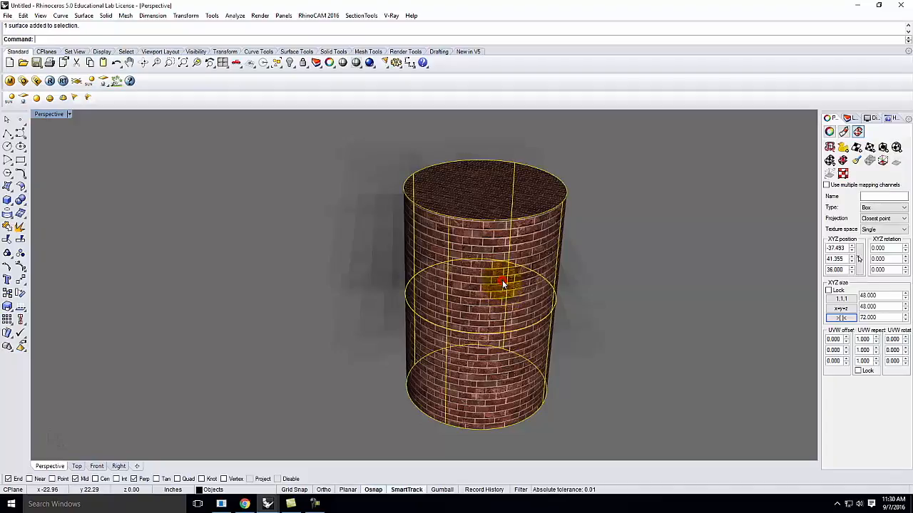
{"action": "key", "text": "ctrl+z"}
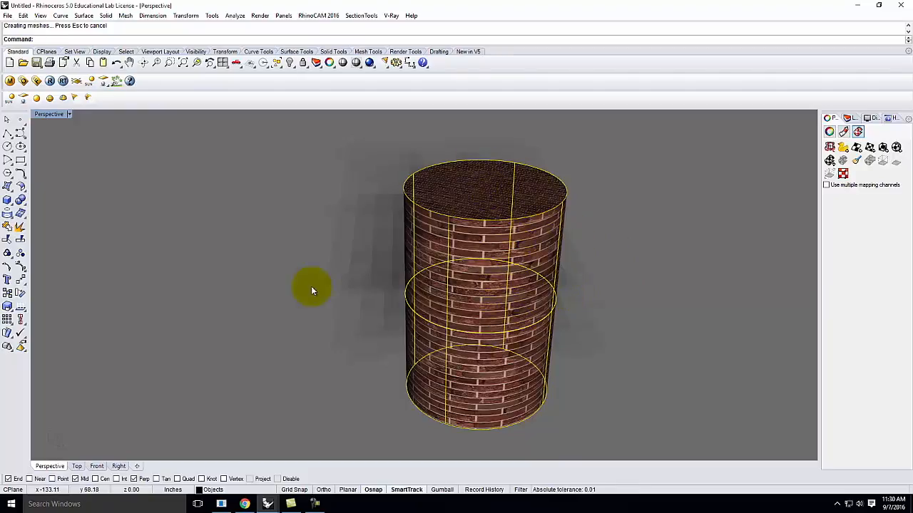
{"action": "scroll", "coordinate": [272, 292], "scroll_direction": "down", "scroll_amount": 5}
{"action": "scroll", "coordinate": [389, 280], "scroll_direction": "up", "scroll_amount": 3}
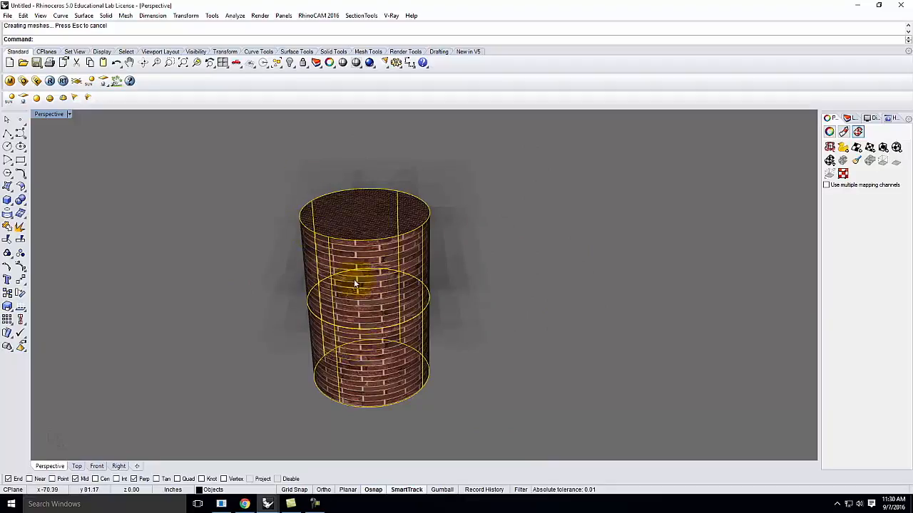
{"action": "key", "text": "Escape"}
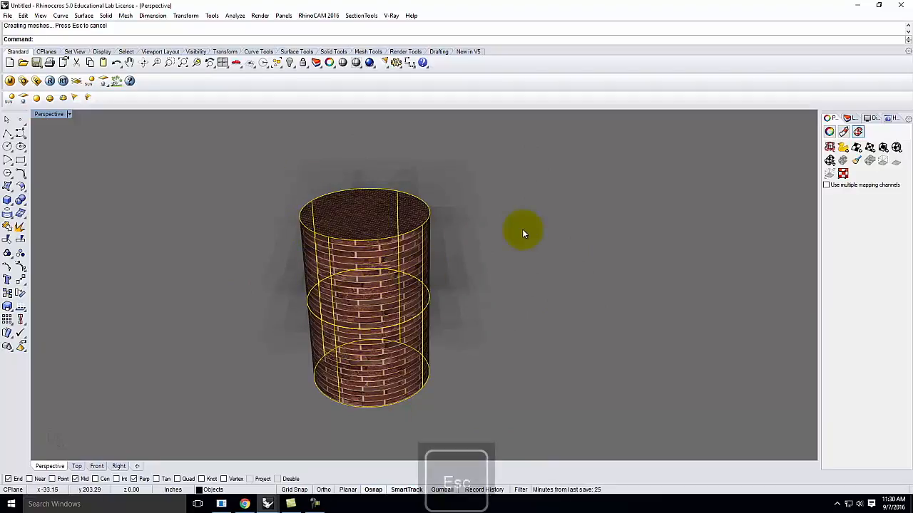
Show all the hidden objects in the scene again
{"action": "type", "text": "Show"}
{"action": "key", "text": "Return"}
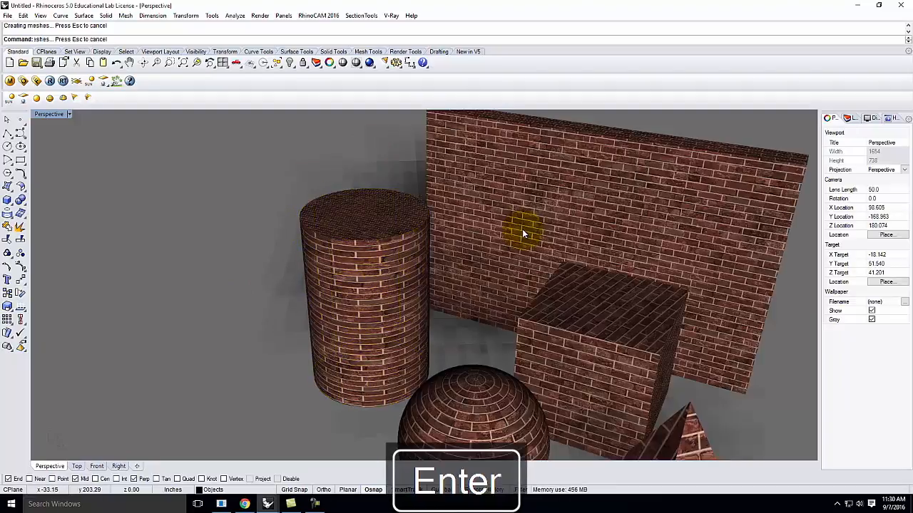
{"action": "scroll", "coordinate": [426, 266], "scroll_direction": "down", "scroll_amount": 5}
{"action": "scroll", "coordinate": [474, 385], "scroll_direction": "up", "scroll_amount": 3}
{"action": "left_click", "coordinate": [453, 318]}
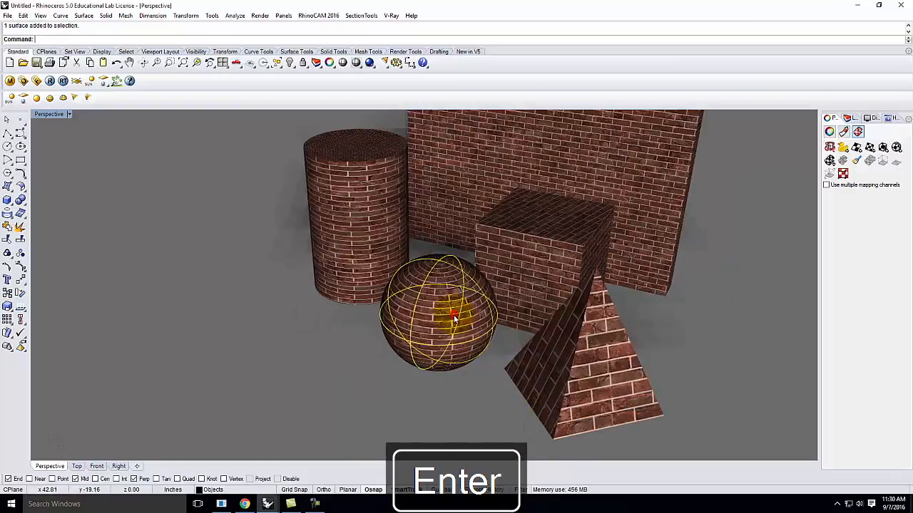
Hide the cylinder's side and both caps, the cube, the wall and the pyramid to isolate the sphere
{"action": "left_click", "coordinate": [373, 197]}
{"action": "left_click", "coordinate": [536, 224], "text": "shift"}
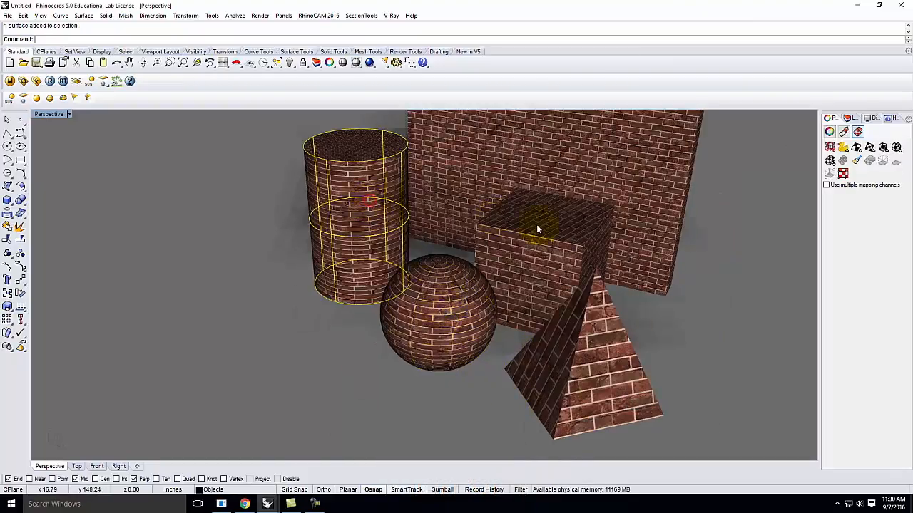
{"action": "left_click", "coordinate": [519, 184], "text": "shift"}
{"action": "left_click", "coordinate": [583, 364], "text": "shift"}
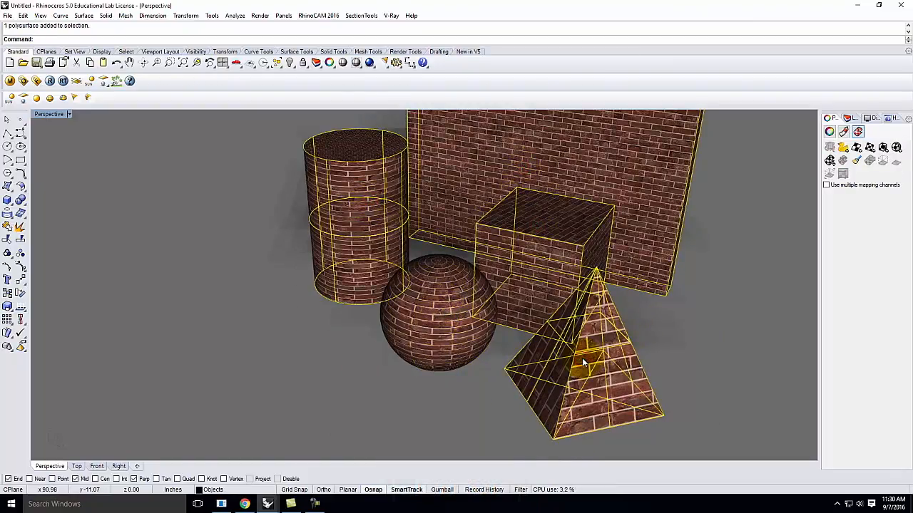
{"action": "type", "text": "Hide"}
{"action": "key", "text": "Return"}
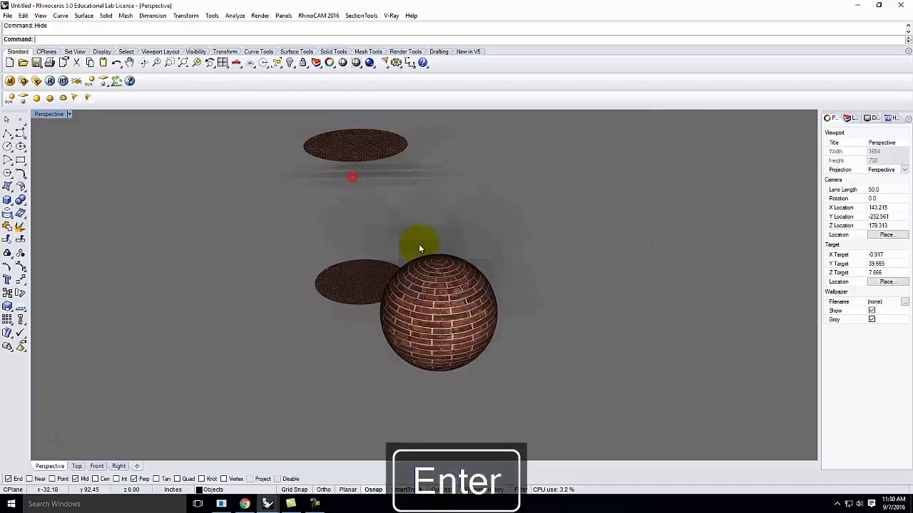
{"action": "left_click", "coordinate": [378, 288]}
{"action": "left_click", "coordinate": [362, 144], "text": "shift"}
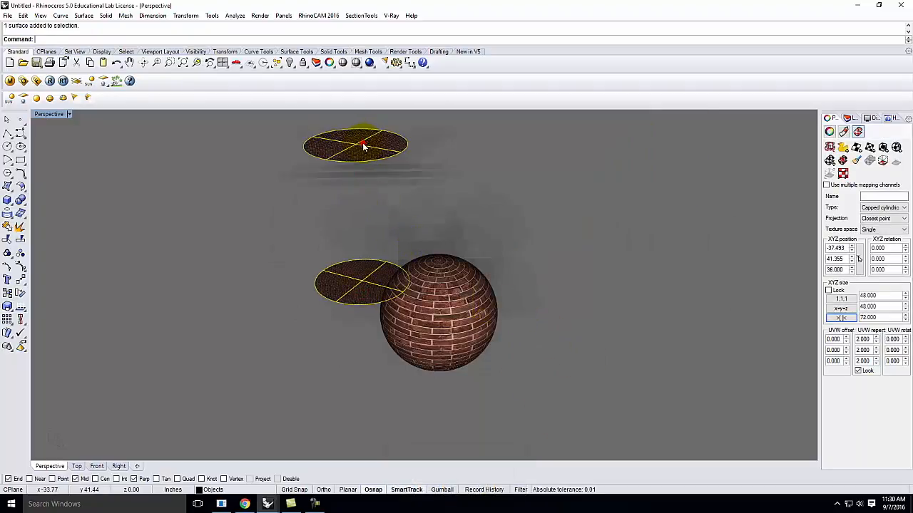
{"action": "key", "text": "Return"}
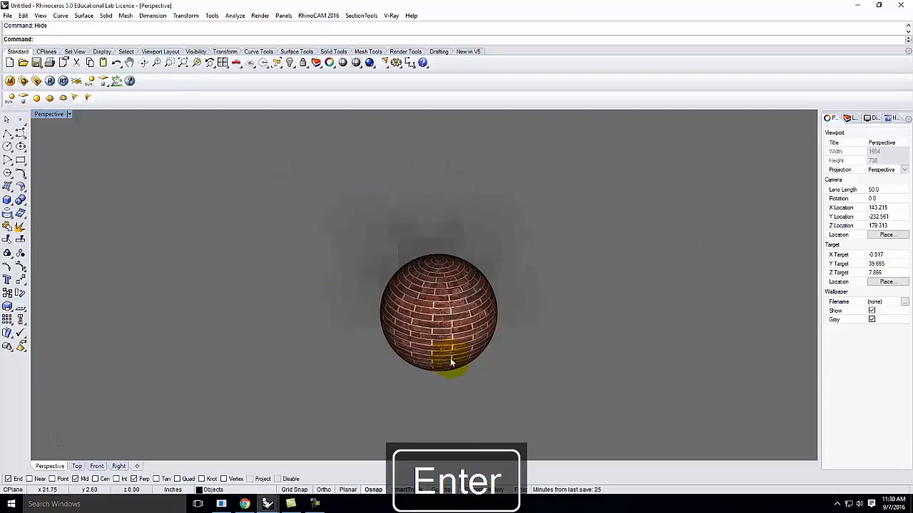
Apply a spherical texture mapping to the isolated brick sphere, fitted to its bounding box
{"action": "left_click", "coordinate": [441, 292]}
{"action": "left_click", "coordinate": [531, 249]}
{"action": "scroll", "coordinate": [447, 312], "scroll_direction": "up", "scroll_amount": 5}
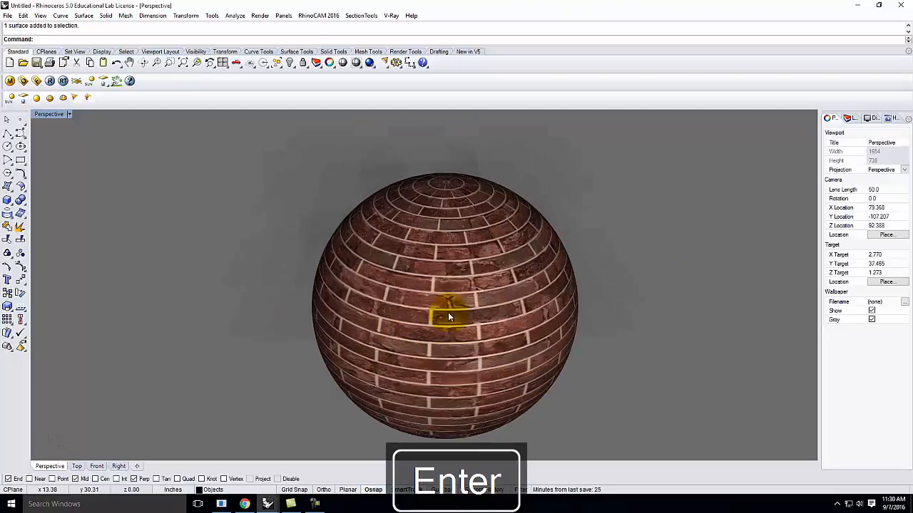
{"action": "left_click", "coordinate": [466, 276]}
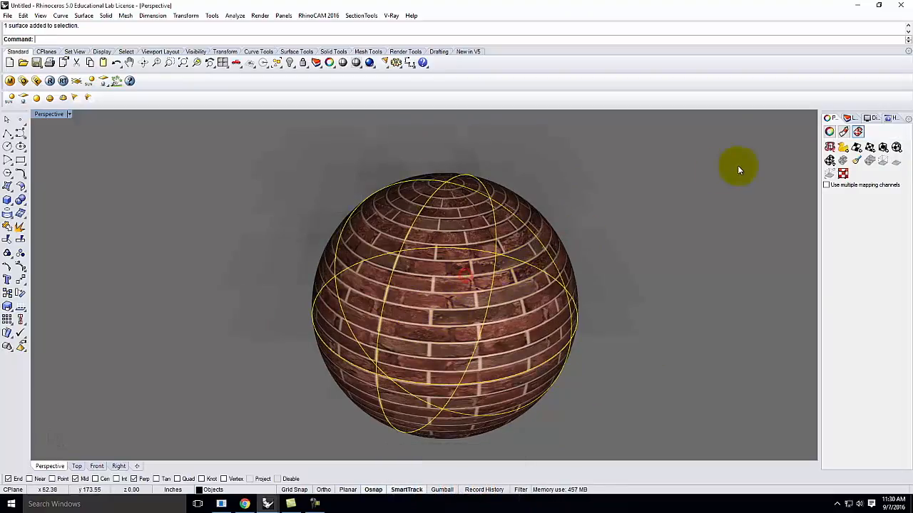
{"action": "left_click", "coordinate": [896, 147]}
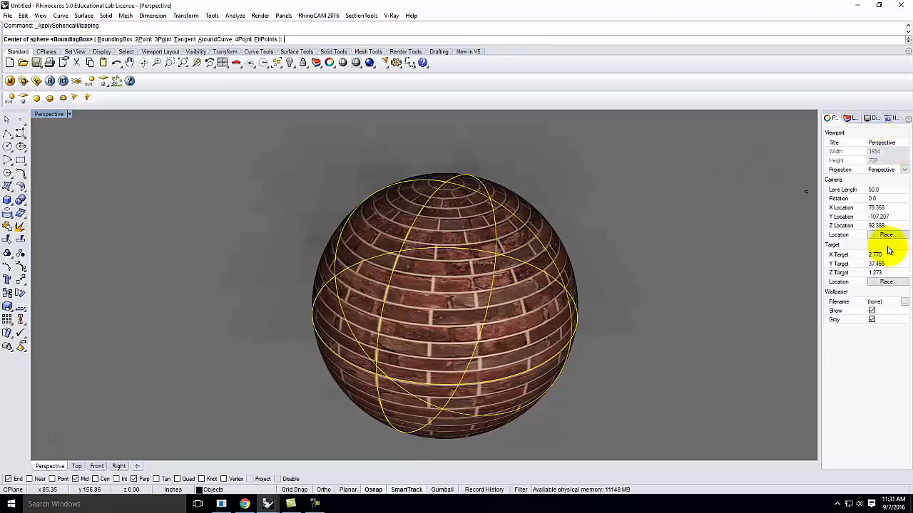
{"action": "left_click", "coordinate": [120, 39]}
{"action": "left_click", "coordinate": [115, 38]}
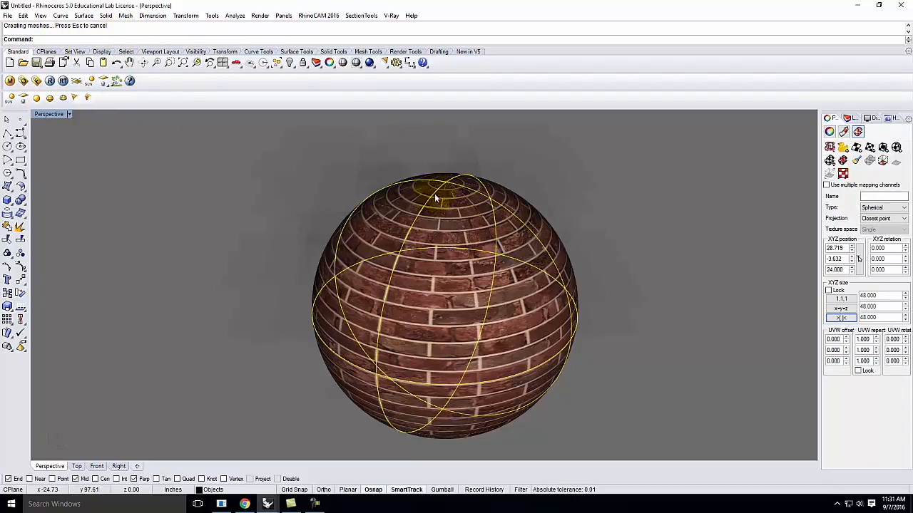
Show the sphere's mapping widget and rotate it to about -56° around X with the Gumball, and inspect the bricks
{"action": "scroll", "coordinate": [436, 199], "scroll_direction": "down", "scroll_amount": 2}
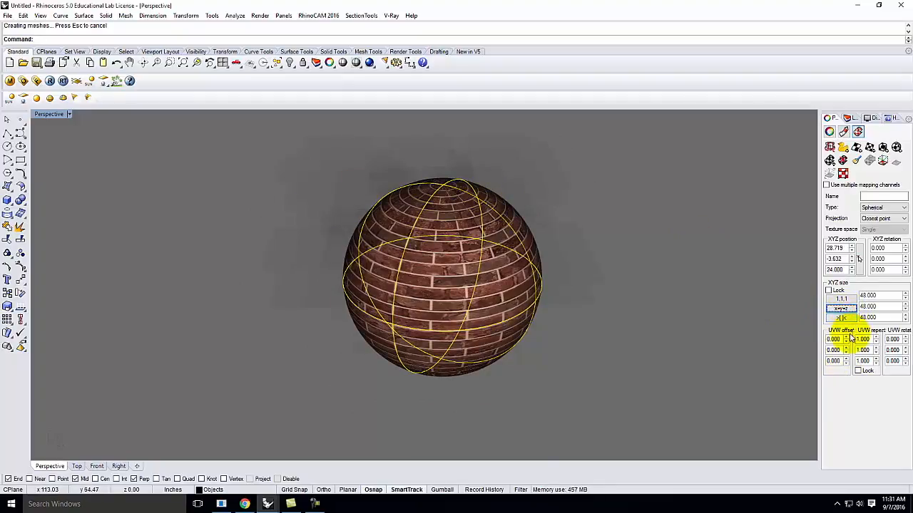
{"action": "left_click", "coordinate": [883, 163]}
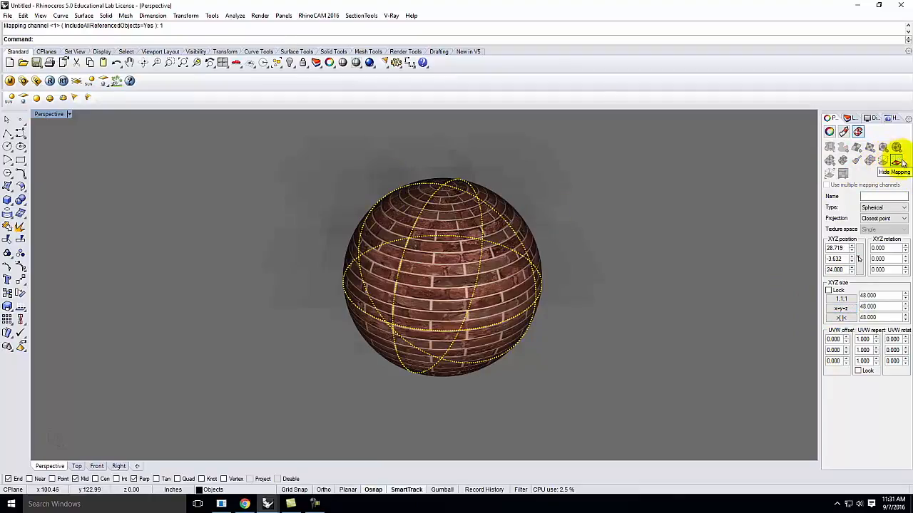
{"action": "left_click", "coordinate": [449, 490]}
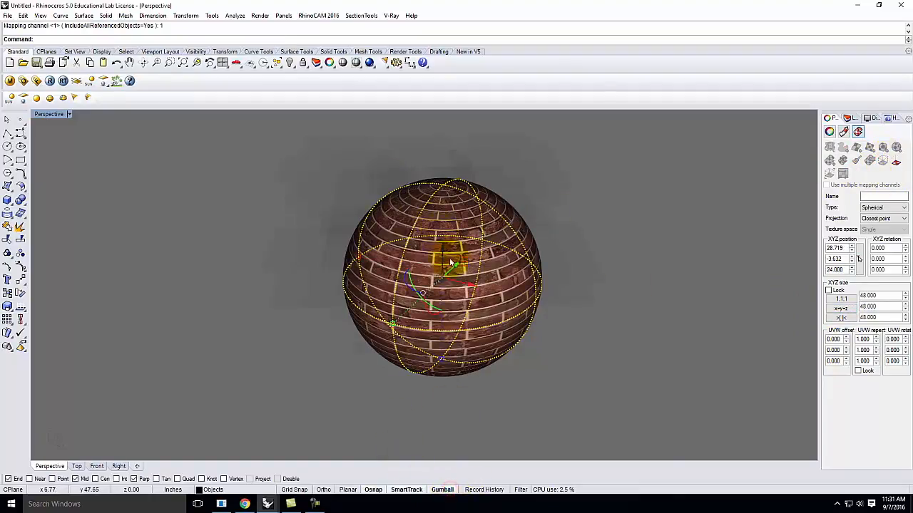
{"action": "left_click_drag", "start_coordinate": [437, 319], "coordinate": [410, 308]}
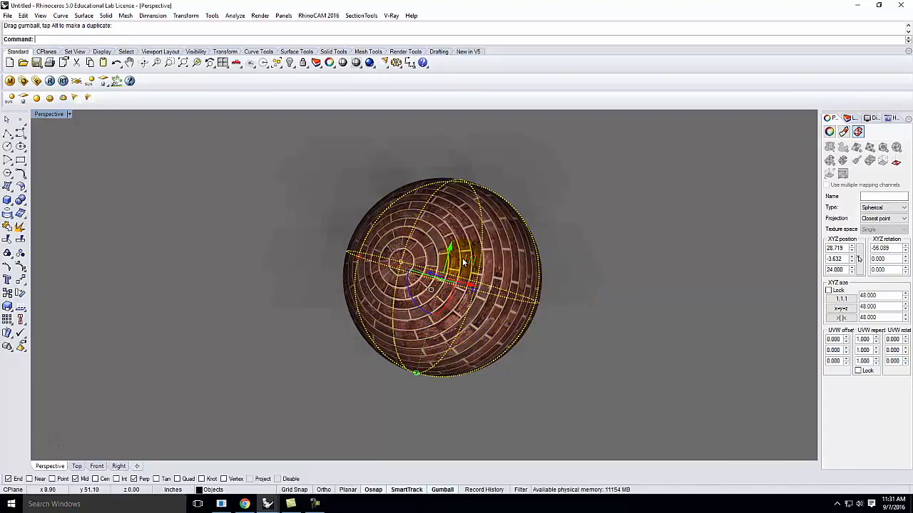
{"action": "left_click", "coordinate": [666, 271]}
{"action": "right_click_drag", "start_coordinate": [677, 316], "coordinate": [663, 304]}
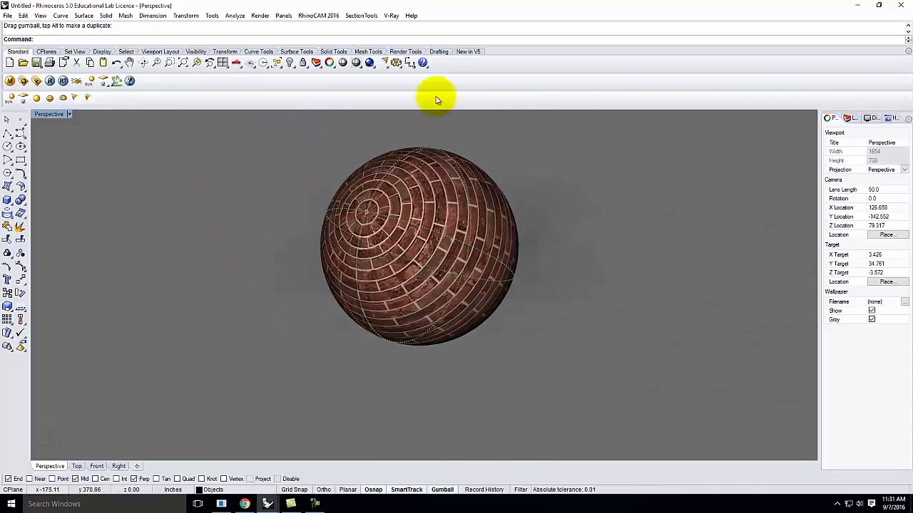
Bring all the hidden objects back into the scene
{"action": "key", "text": "Return"}
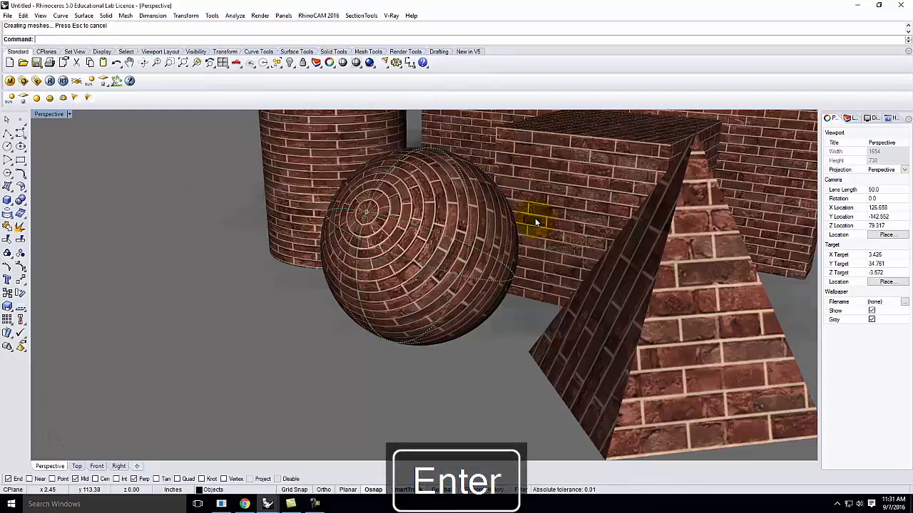
{"action": "left_click", "coordinate": [581, 309]}
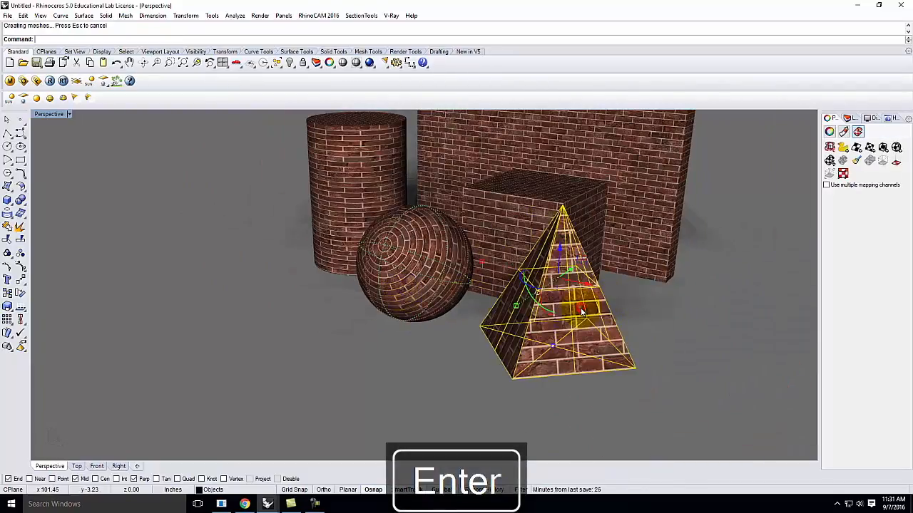
{"action": "scroll", "coordinate": [501, 186], "scroll_direction": "down", "scroll_amount": 3}
{"action": "scroll", "coordinate": [500, 185], "scroll_direction": "up", "scroll_amount": 3}
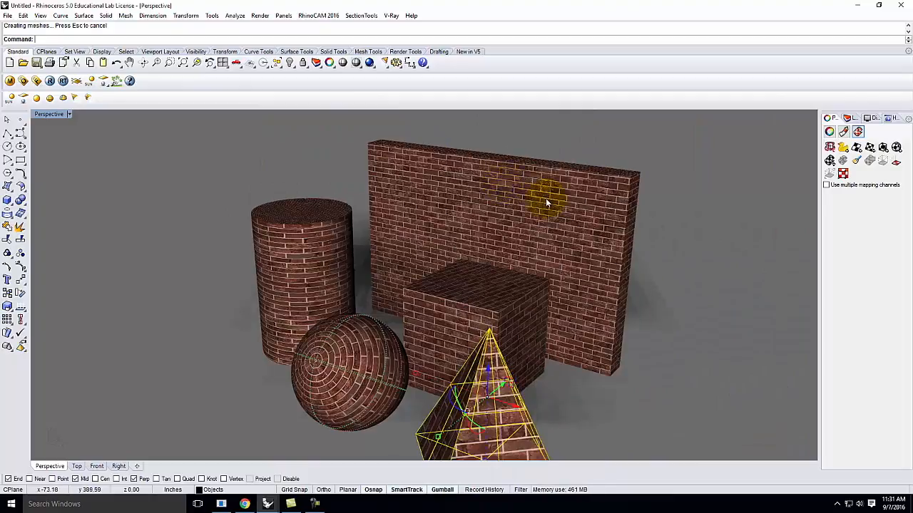
Hide the wall, the cube, the sphere and the cylinder's side surface
{"action": "left_click", "coordinate": [504, 265]}
{"action": "left_click", "coordinate": [447, 286], "text": "shift"}
{"action": "left_click", "coordinate": [352, 373], "text": "shift"}
{"action": "left_click", "coordinate": [322, 232], "text": "shift"}
{"action": "left_click", "coordinate": [365, 350], "text": "shift"}
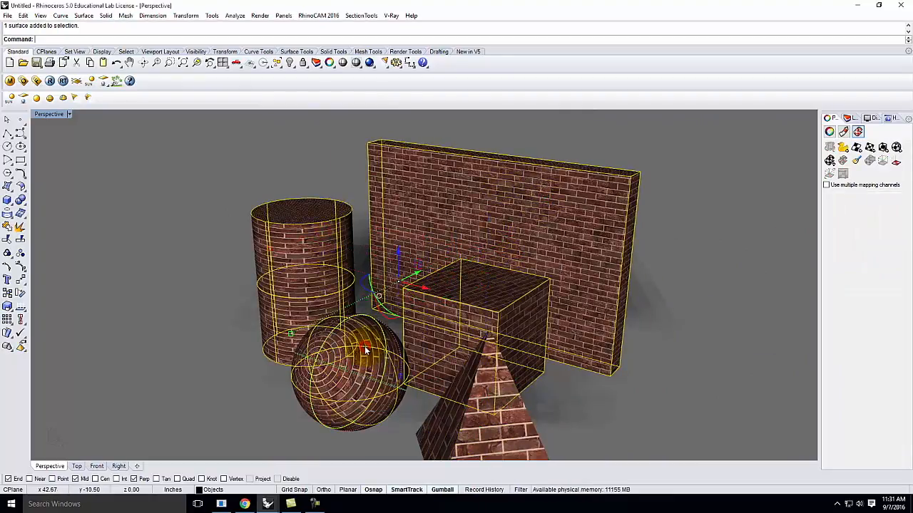
{"action": "key", "text": "BackSpace"}
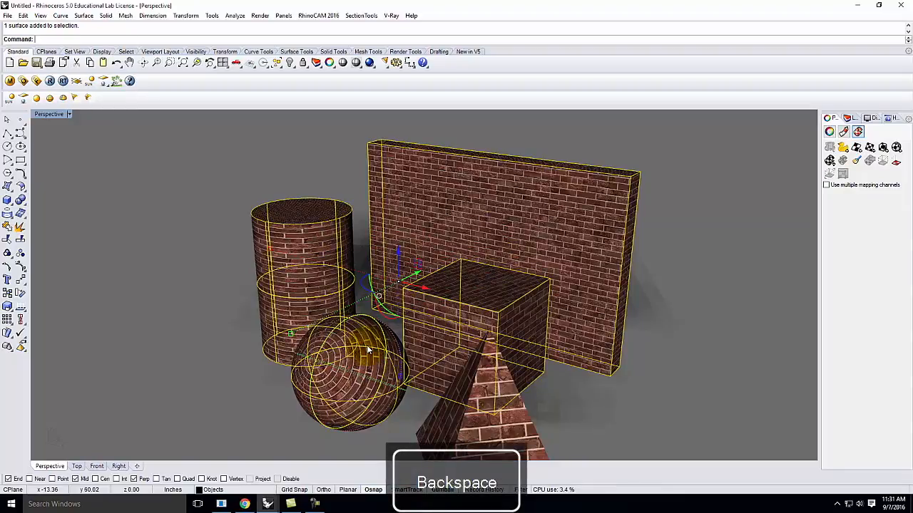
{"action": "key", "text": "Return"}
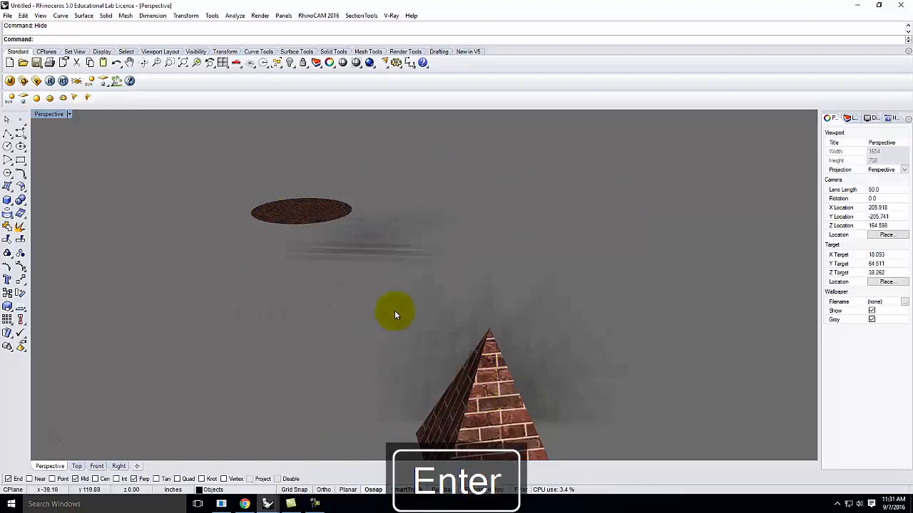
Hide the cylinder's top and bottom caps to isolate the pyramid
{"action": "left_click", "coordinate": [306, 213]}
{"action": "type", "text": "Hide"}
{"action": "key", "text": "Return"}
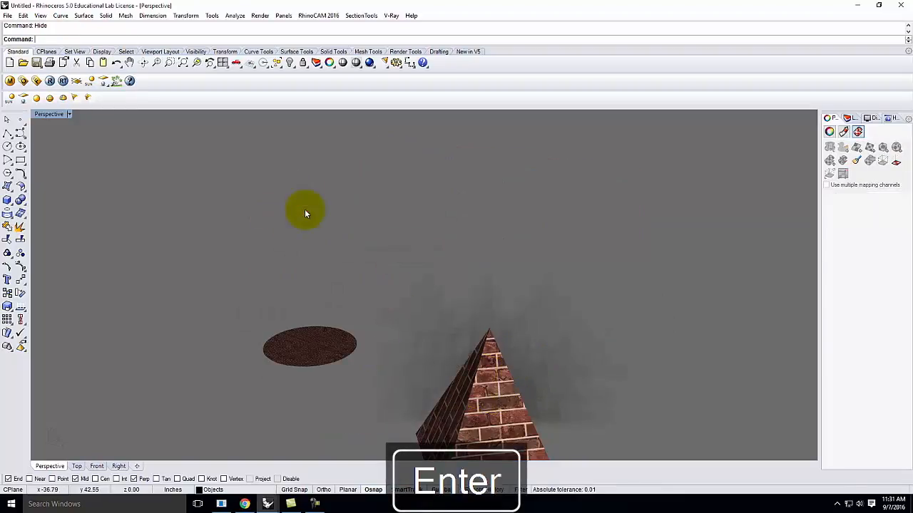
{"action": "left_click", "coordinate": [323, 362]}
{"action": "type", "text": "hide"}
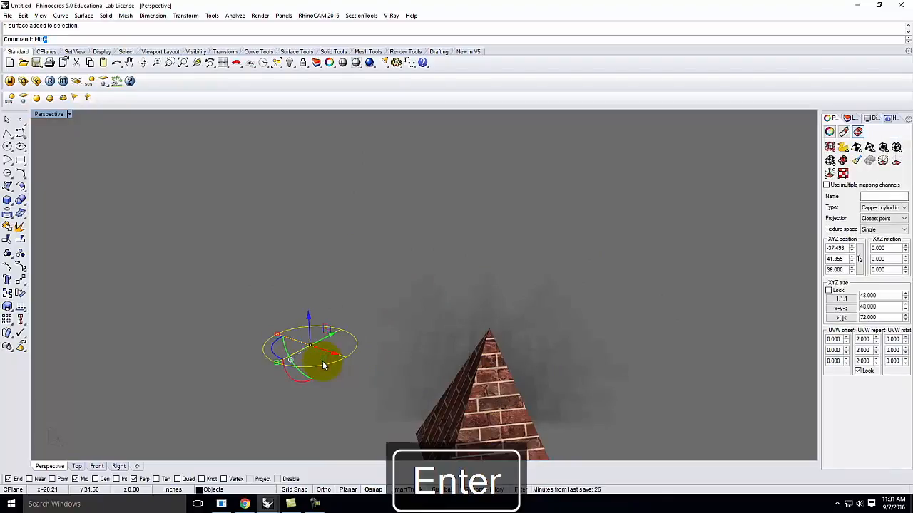
{"action": "key", "text": "Return"}
{"action": "scroll", "coordinate": [294, 291], "scroll_direction": "down", "scroll_amount": 3}
{"action": "scroll", "coordinate": [385, 360], "scroll_direction": "up", "scroll_amount": 2}
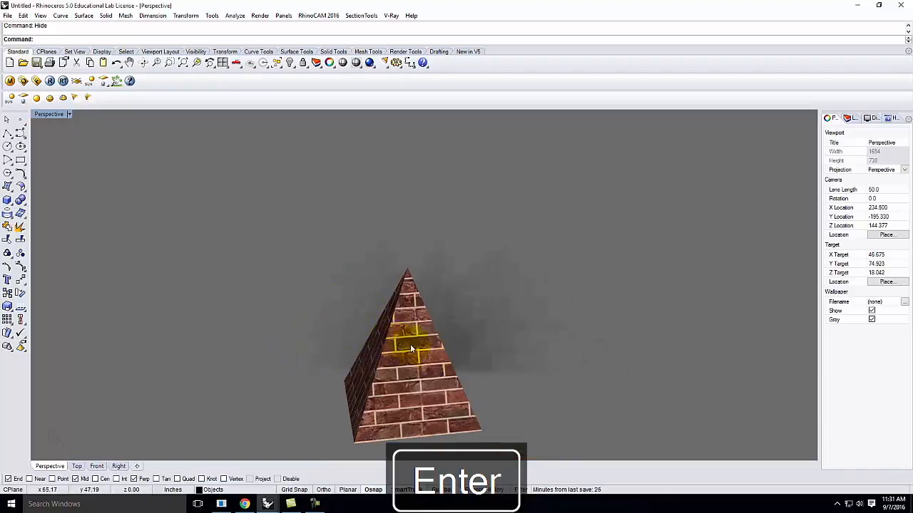
Turn off the Gumball and try a capped box mapping on the pyramid using its bounding box and the World coordinate system
{"action": "left_click", "coordinate": [397, 341]}
{"action": "right_click_drag", "start_coordinate": [418, 323], "coordinate": [493, 323]}
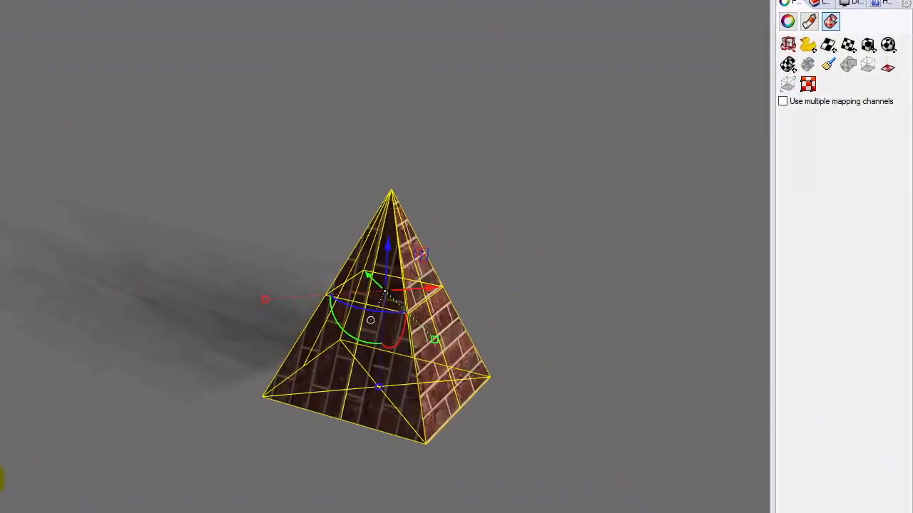
{"action": "left_click", "coordinate": [342, 512]}
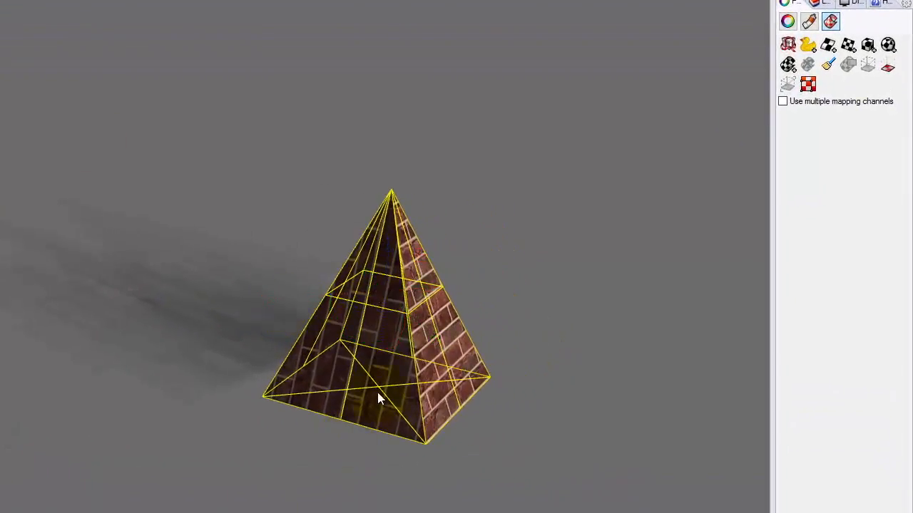
{"action": "left_click", "coordinate": [868, 45]}
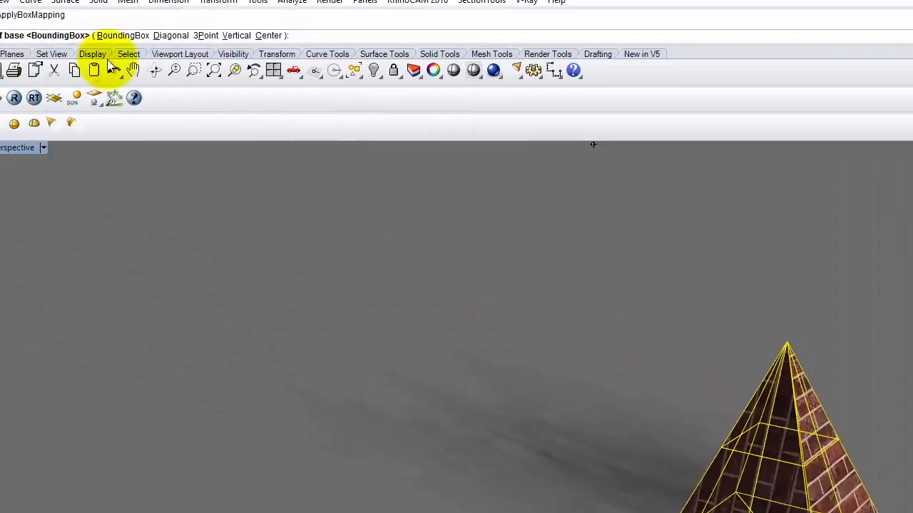
{"action": "left_click", "coordinate": [123, 35]}
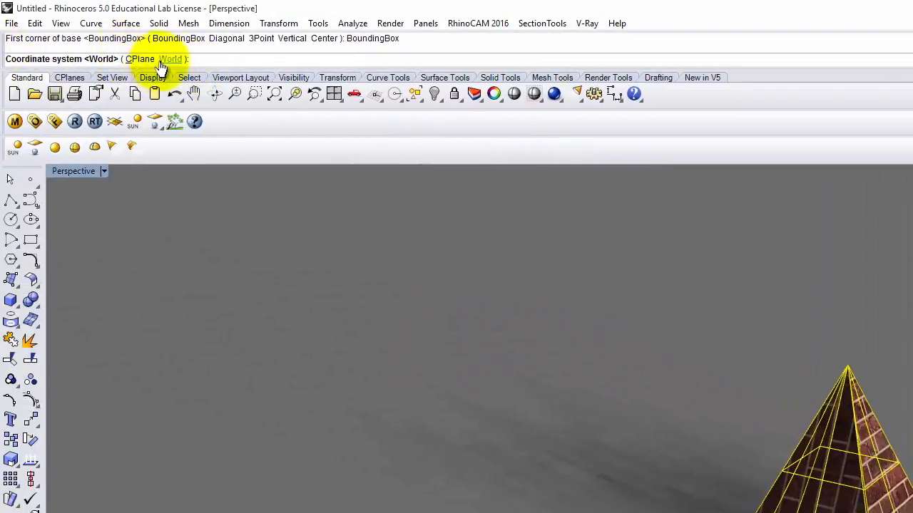
{"action": "left_click", "coordinate": [168, 59]}
{"action": "left_click", "coordinate": [77, 58]}
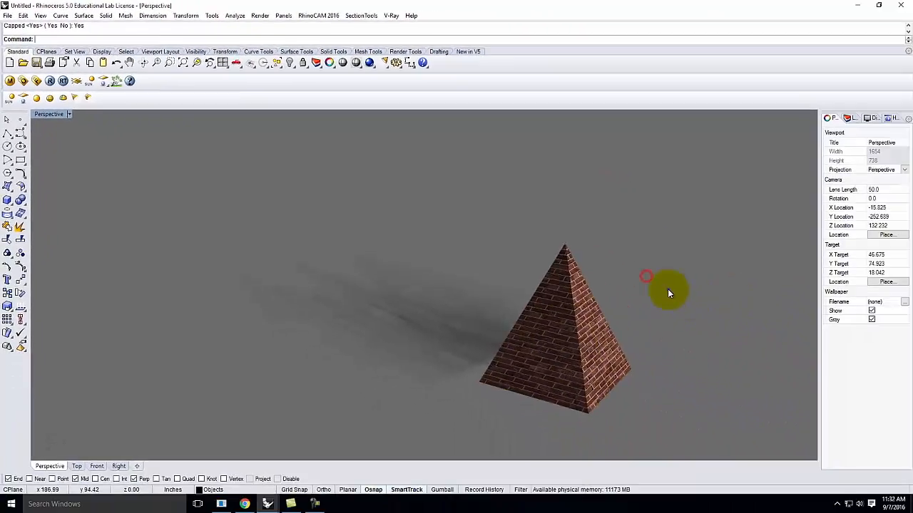
Inspect the bricks around the pyramid's faces and delete its box mapping
{"action": "right_click_drag", "start_coordinate": [846, 366], "coordinate": [680, 383]}
{"action": "right_click_drag", "start_coordinate": [536, 304], "coordinate": [564, 326]}
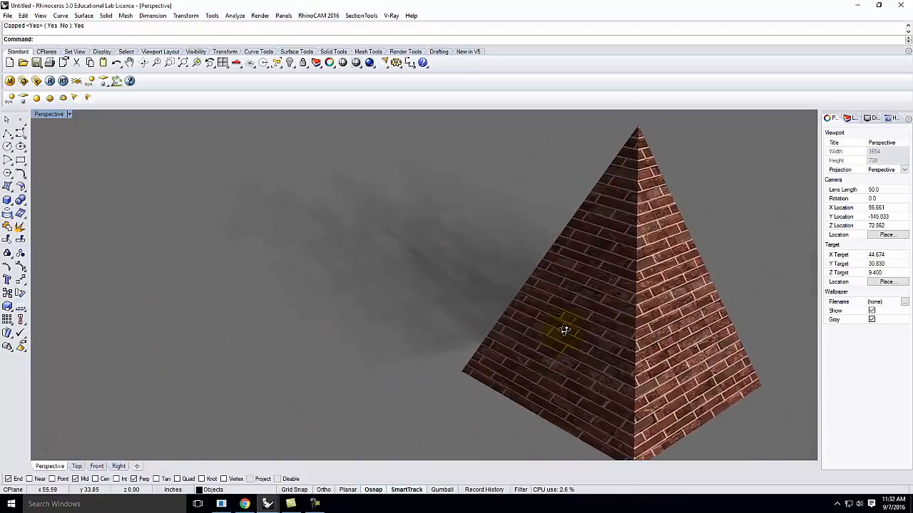
{"action": "mouse_move", "coordinate": [626, 253]}
{"action": "right_mouse_down"}
{"action": "mouse_move", "coordinate": [576, 316]}
{"action": "mouse_move", "coordinate": [605, 250]}
{"action": "mouse_move", "coordinate": [629, 261]}
{"action": "right_mouse_up"}
{"action": "right_click_drag", "start_coordinate": [525, 241], "coordinate": [634, 297]}
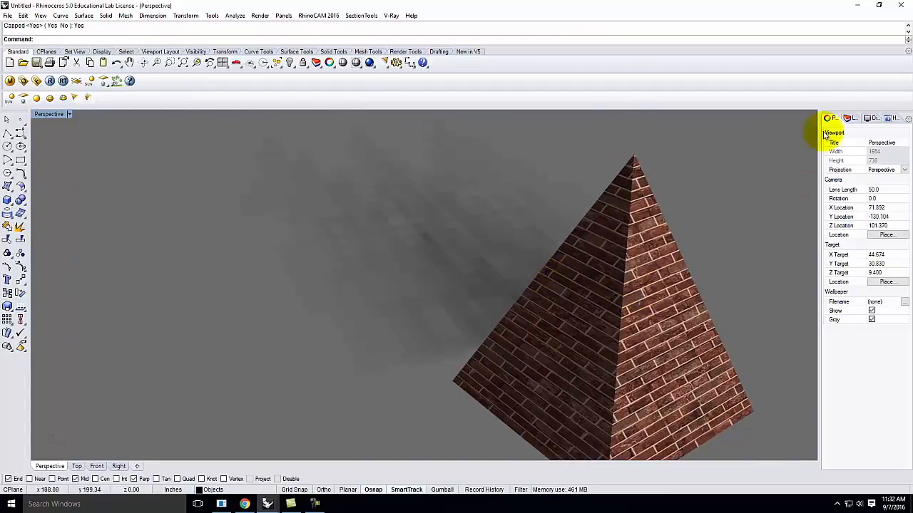
{"action": "left_click", "coordinate": [660, 205]}
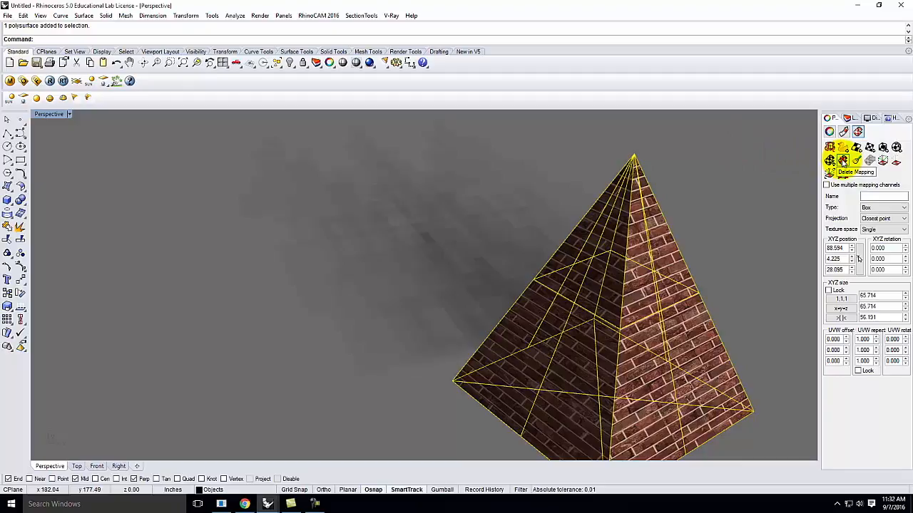
{"action": "left_click", "coordinate": [843, 161]}
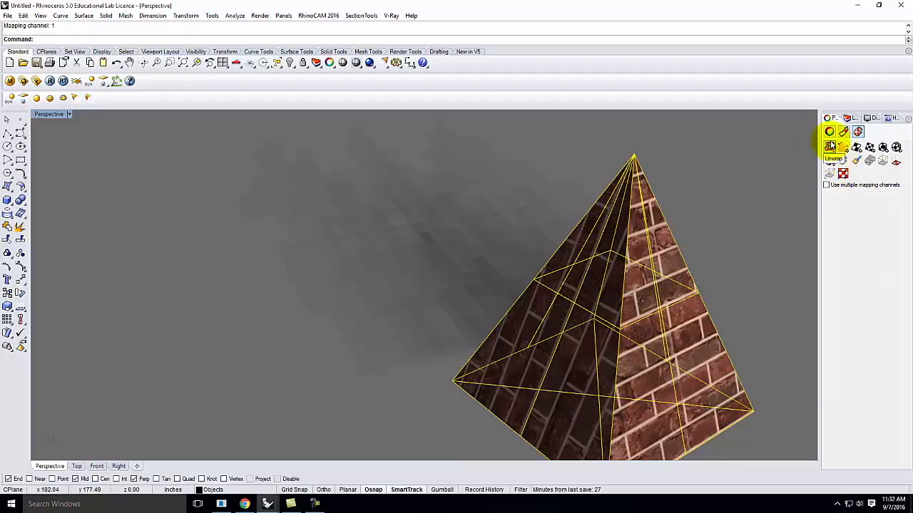
Try a capped cylindrical mapping on the pyramid using its bounding box and World coordinates, and inspect the bricks all around
{"action": "left_click", "coordinate": [829, 160]}
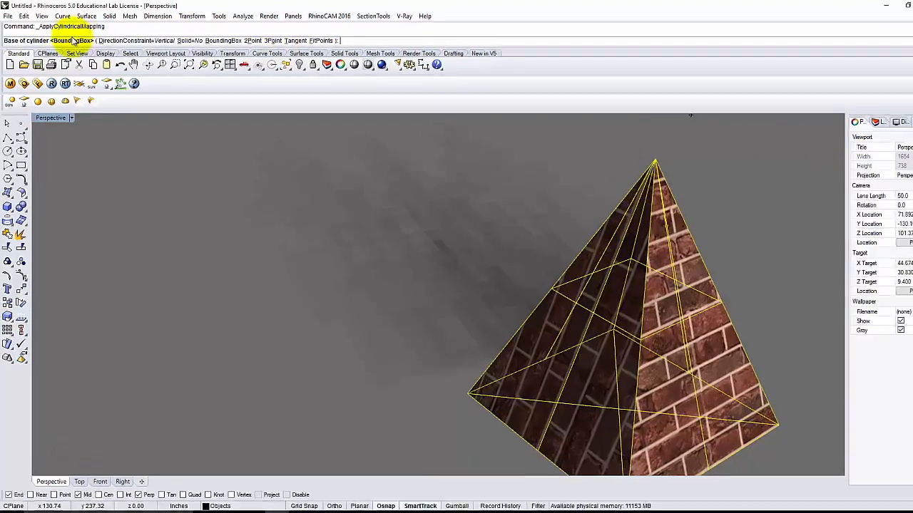
{"action": "key", "text": "Return"}
{"action": "key", "text": "Return"}
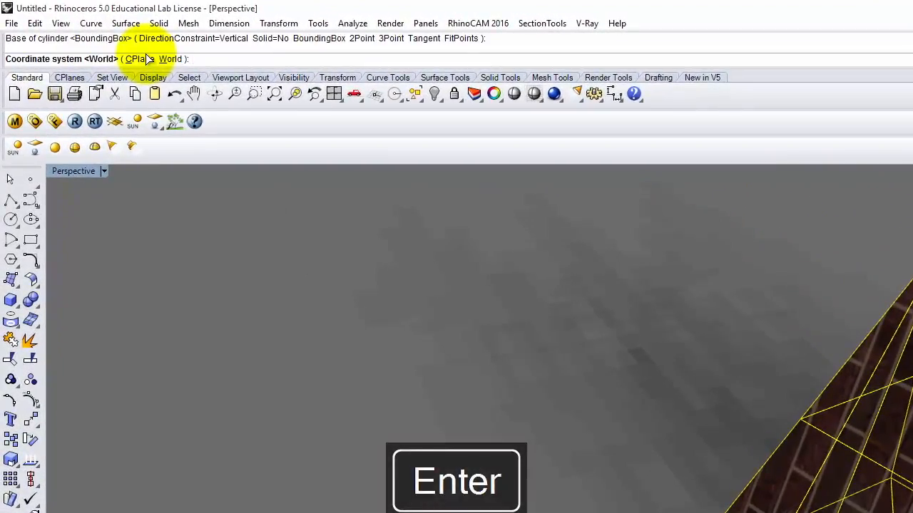
{"action": "key", "text": "Return"}
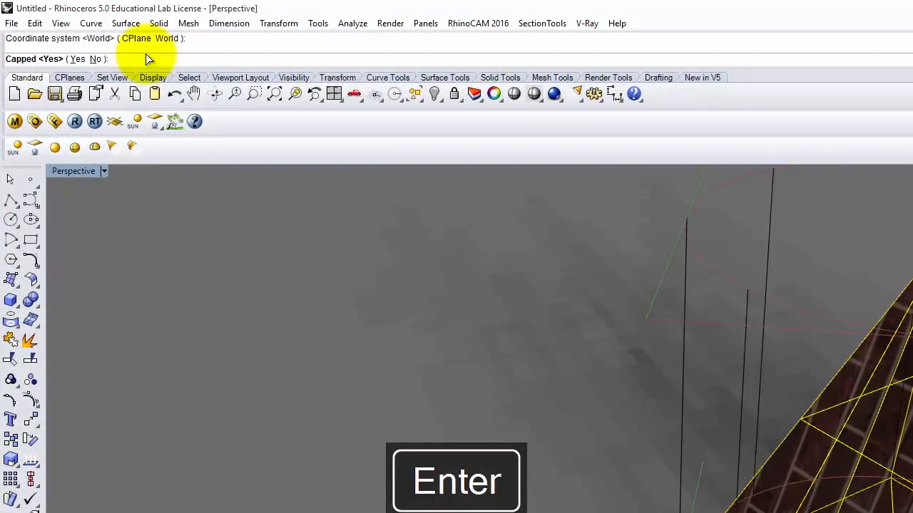
{"action": "key", "text": "Return"}
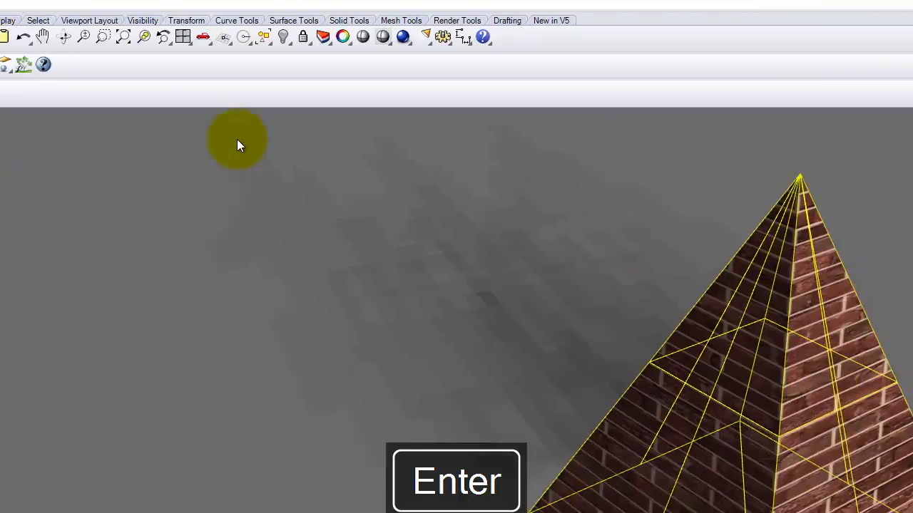
{"action": "left_click", "coordinate": [535, 268]}
{"action": "right_click_drag", "start_coordinate": [771, 316], "coordinate": [671, 264]}
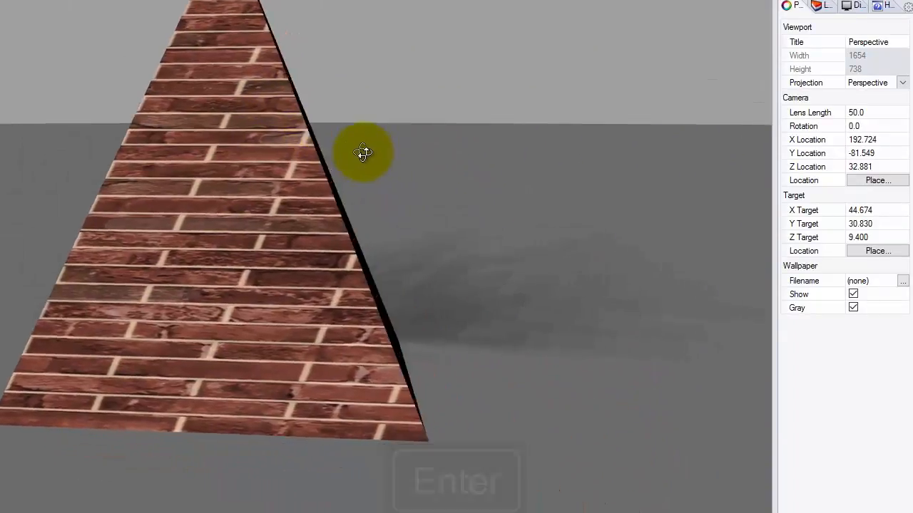
{"action": "right_click_drag", "start_coordinate": [363, 153], "coordinate": [419, 177]}
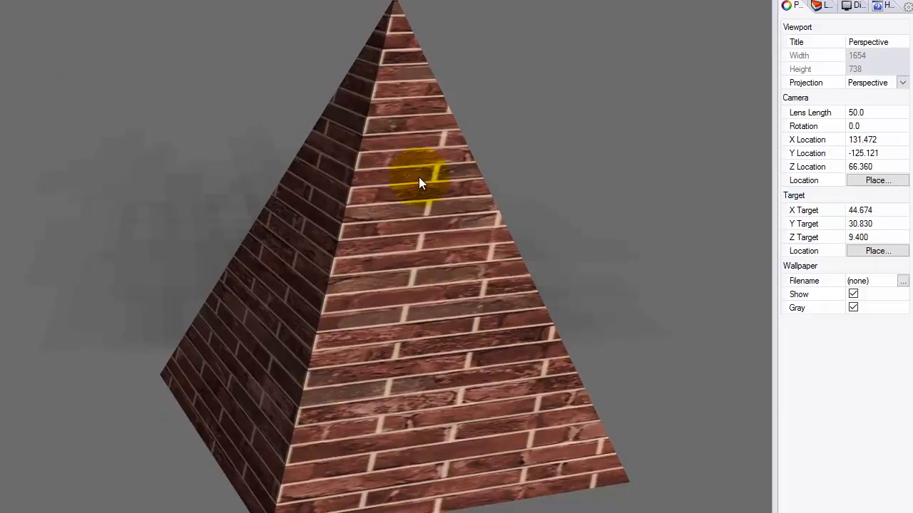
Undo the cylindrical mapping on the pyramid
{"action": "key", "text": "ctrl+z"}
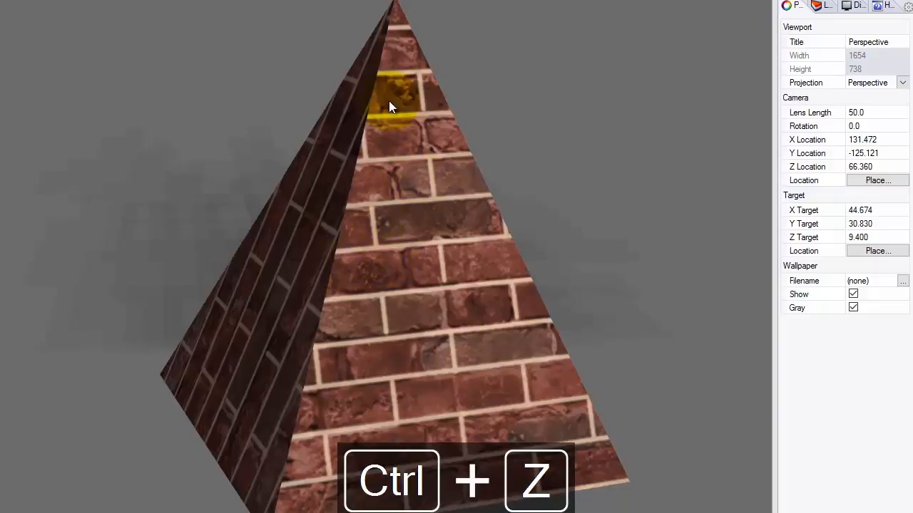
{"action": "key", "text": "ctrl+z"}
Start an Unwrap of the pyramid and pick the slanted edge between its two front faces as the first seam
{"action": "left_click", "coordinate": [822, 6]}
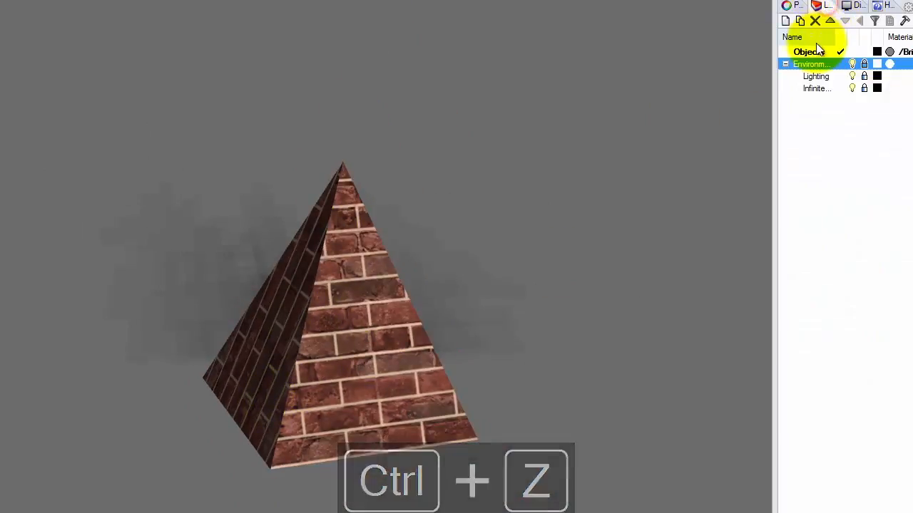
{"action": "left_click", "coordinate": [787, 6]}
{"action": "left_click", "coordinate": [336, 318]}
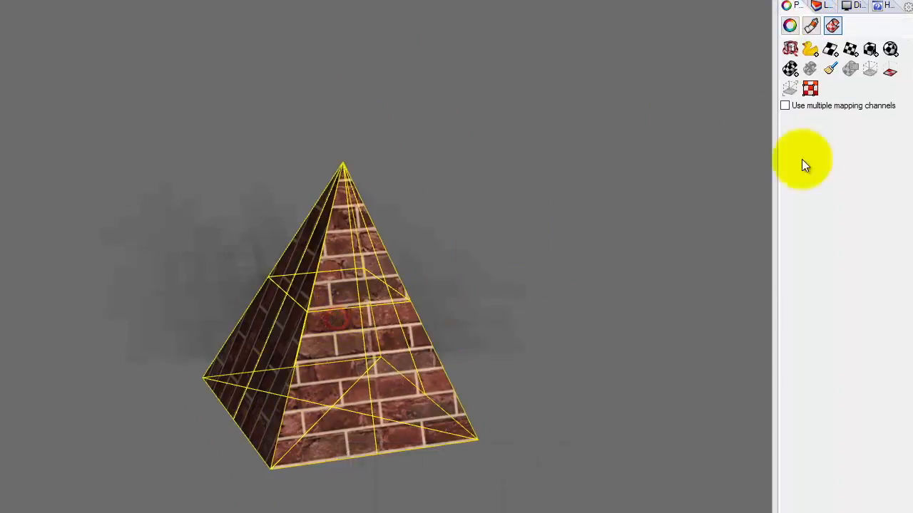
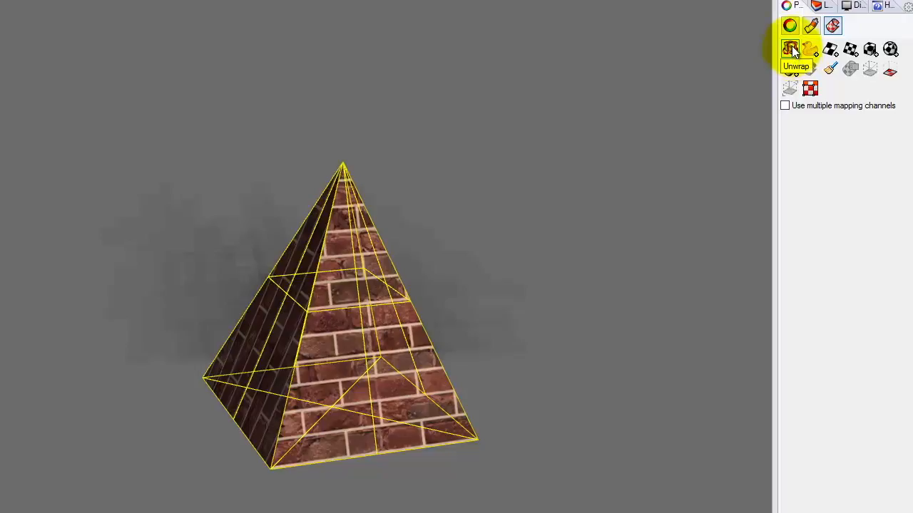
{"action": "left_click", "coordinate": [790, 49]}
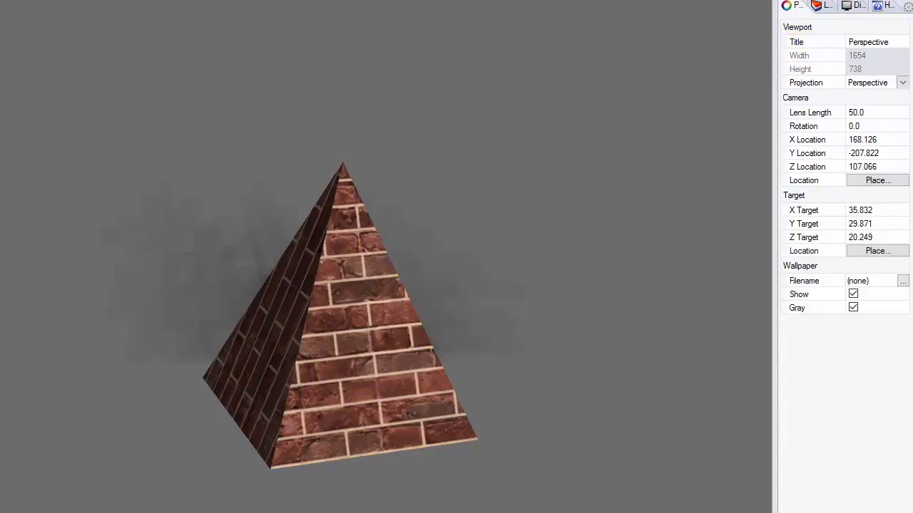
{"action": "scroll", "coordinate": [50, 178], "scroll_direction": "down", "scroll_amount": 3}
{"action": "right_click_drag", "start_coordinate": [47, 169], "coordinate": [91, 271]}
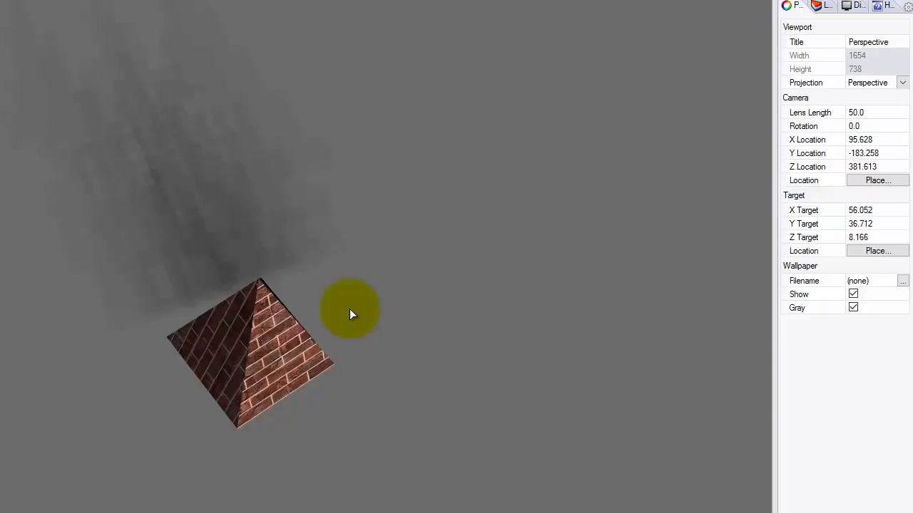
{"action": "scroll", "coordinate": [249, 343], "scroll_direction": "up", "scroll_amount": 2}
{"action": "left_click", "coordinate": [249, 343]}
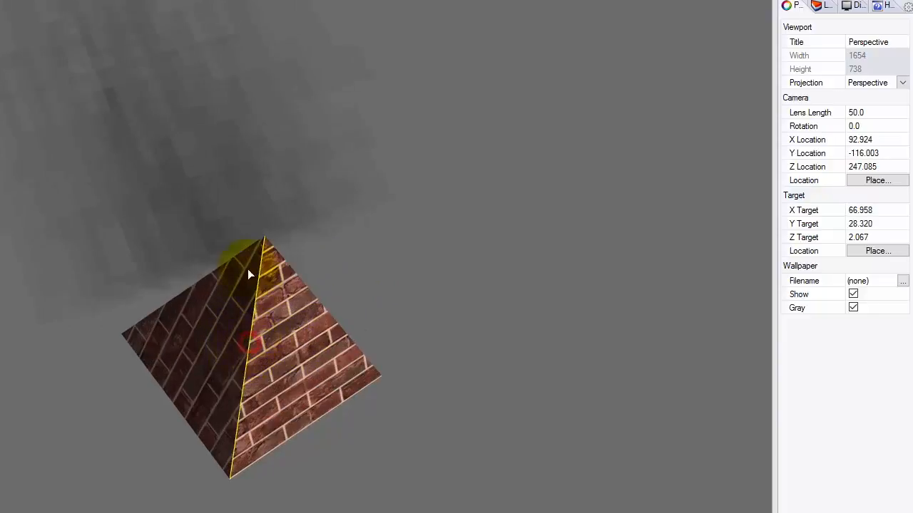
Add three of the pyramid's base edges as seams and complete the unwrap
{"action": "scroll", "coordinate": [287, 315], "scroll_direction": "down", "scroll_amount": 2}
{"action": "right_click_drag", "start_coordinate": [335, 431], "coordinate": [225, 369]}
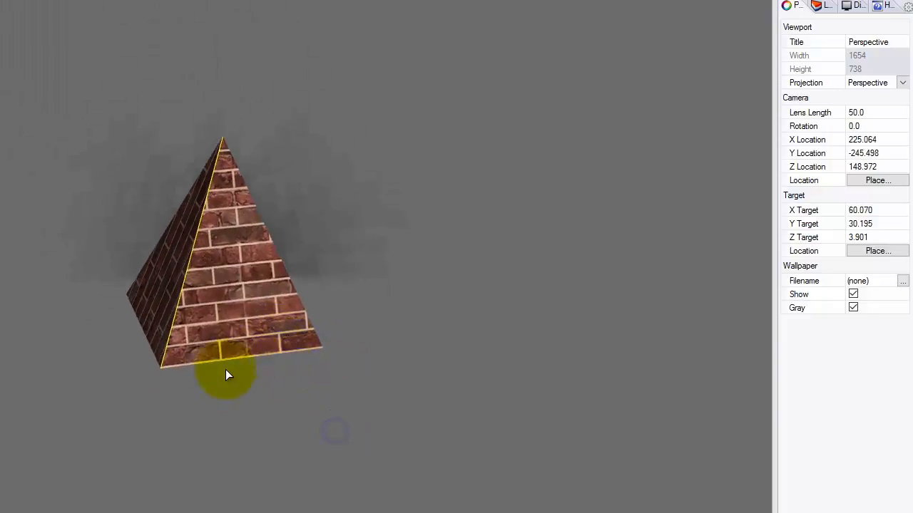
{"action": "right_click_drag", "start_coordinate": [376, 363], "coordinate": [49, 342]}
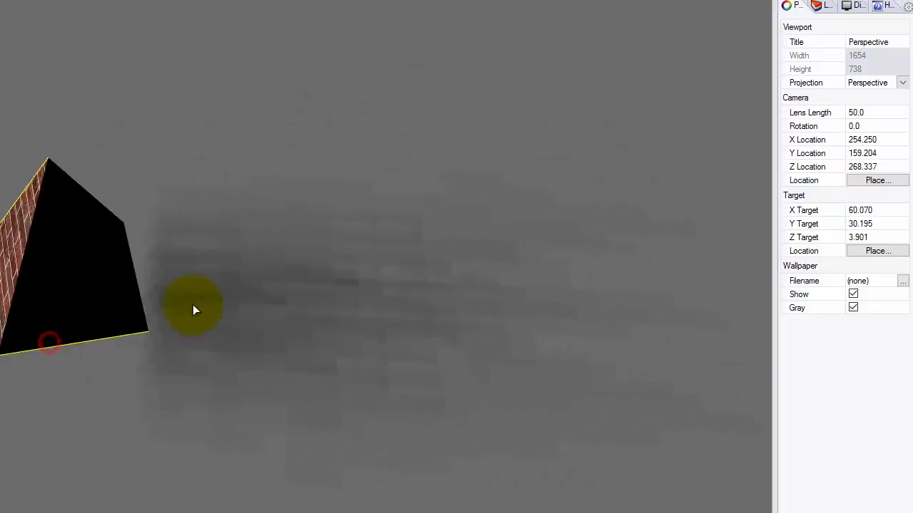
{"action": "right_click_drag", "start_coordinate": [205, 304], "coordinate": [125, 320]}
{"action": "right_click_drag", "start_coordinate": [128, 264], "coordinate": [427, 327]}
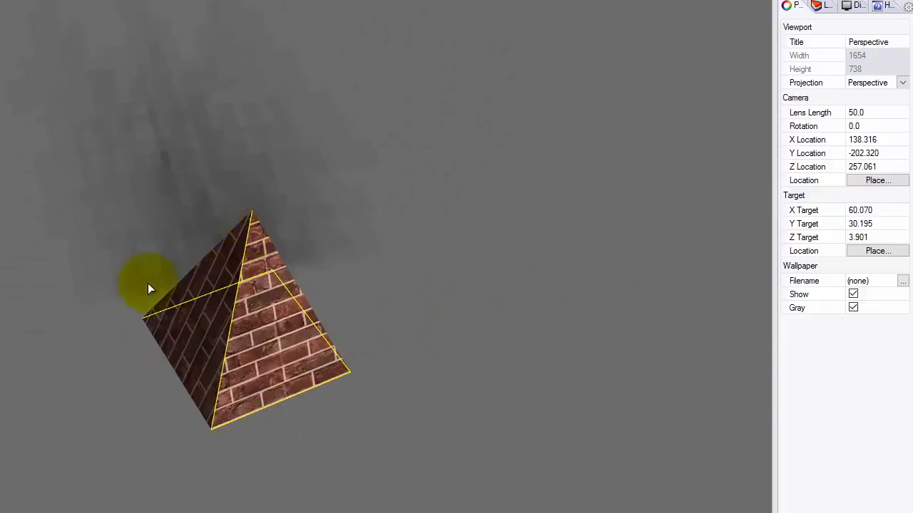
{"action": "key", "text": "Return"}
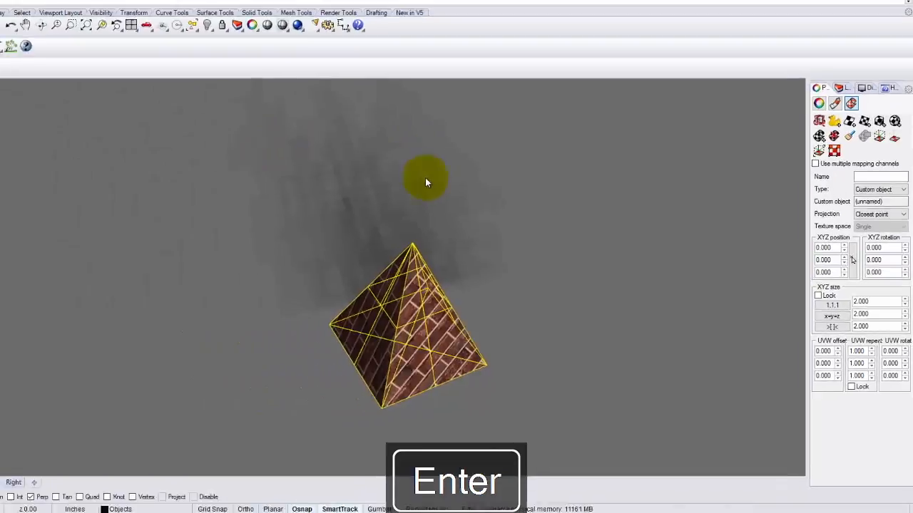
Open the UV Editor for the pyramid in a large rectangle drawn beside it, and turn off the Environment layer
{"action": "scroll", "coordinate": [130, 299], "scroll_direction": "down", "scroll_amount": 6}
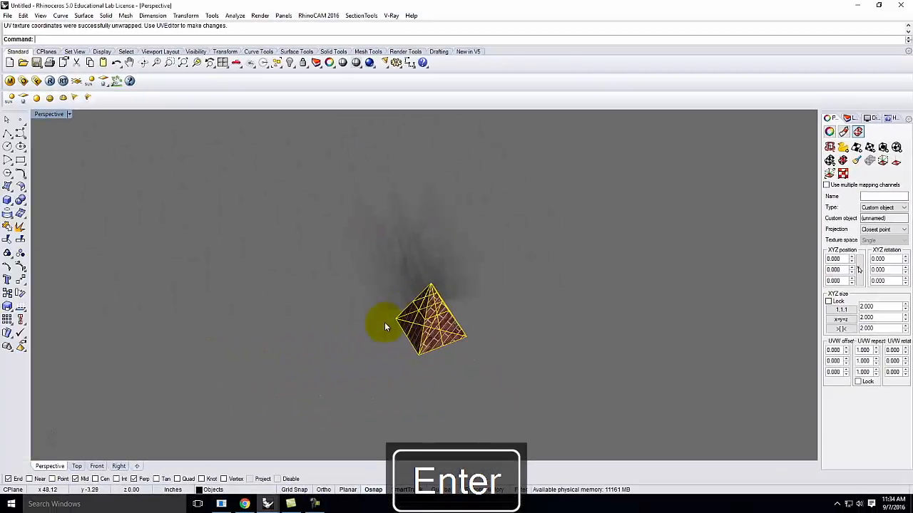
{"action": "left_click", "coordinate": [844, 176]}
{"action": "left_click", "coordinate": [512, 229]}
{"action": "scroll", "coordinate": [621, 357], "scroll_direction": "down", "scroll_amount": 5}
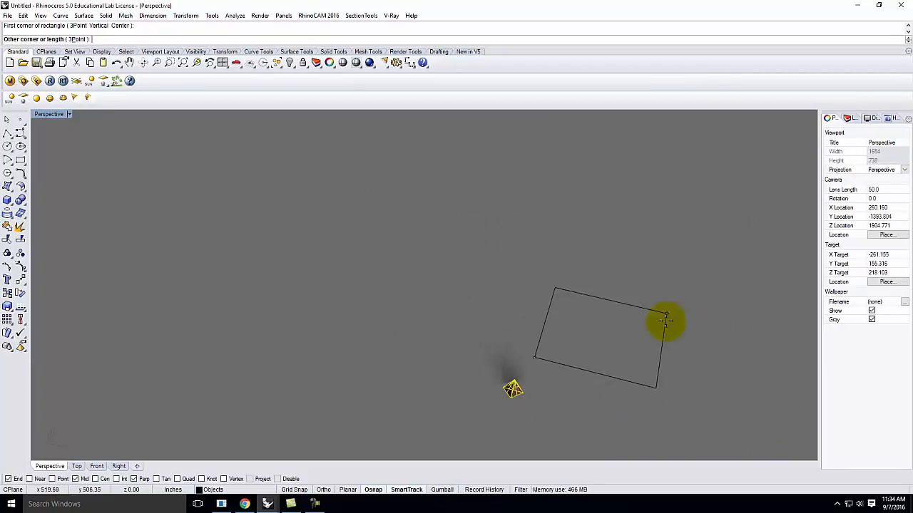
{"action": "left_click", "coordinate": [699, 289]}
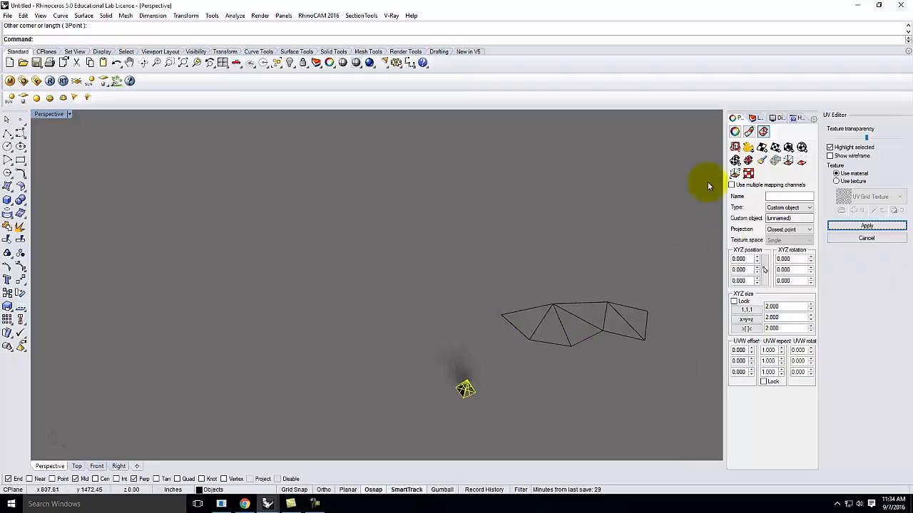
{"action": "left_click", "coordinate": [755, 118]}
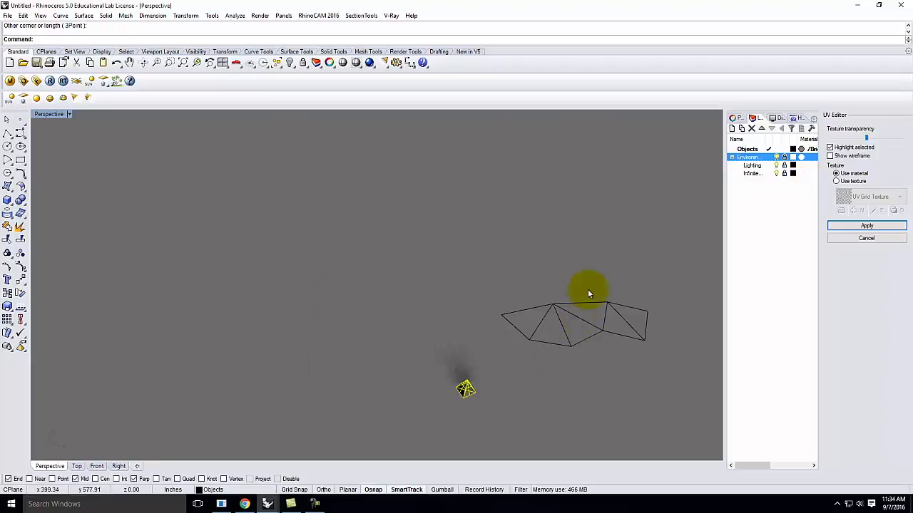
{"action": "left_click", "coordinate": [777, 157]}
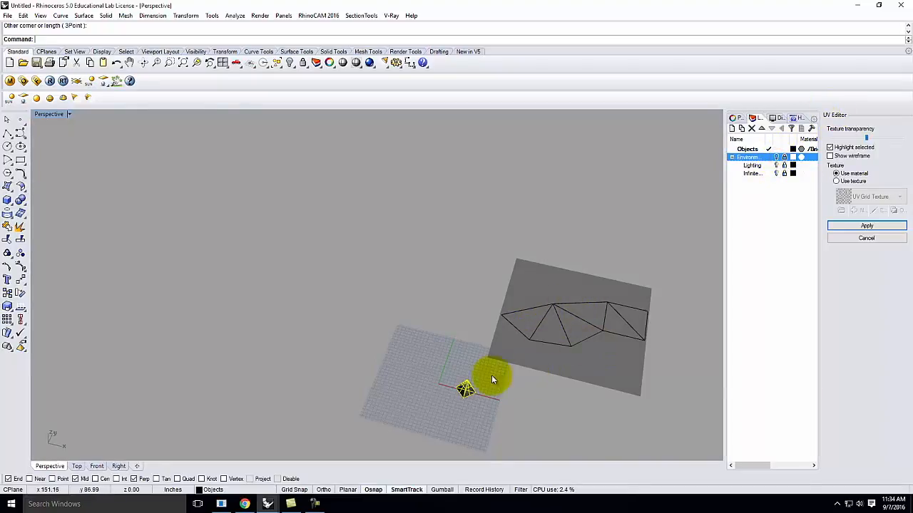
Display the UV Grid Texture in the UV Editor and compare its numbered squares with those on the pyramid
{"action": "left_click", "coordinate": [515, 419]}
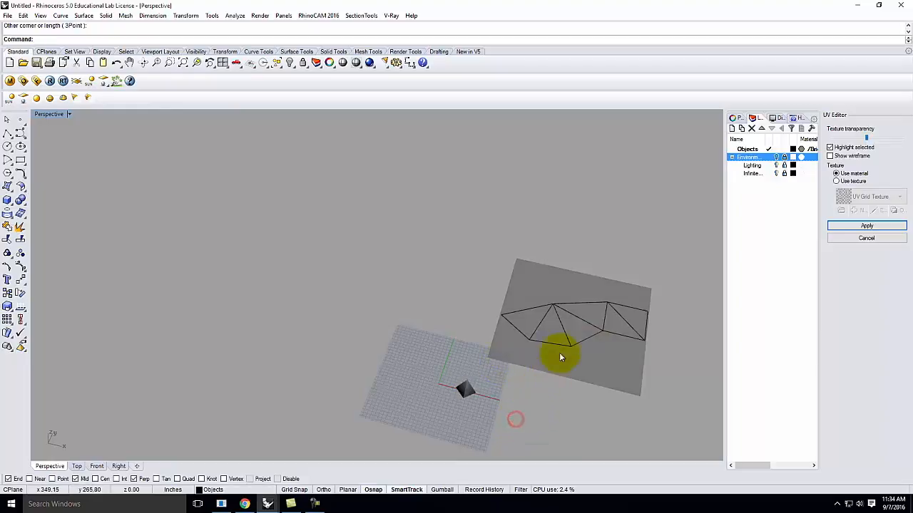
{"action": "scroll", "coordinate": [468, 394], "scroll_direction": "up", "scroll_amount": 5}
{"action": "left_click", "coordinate": [467, 367]}
{"action": "scroll", "coordinate": [351, 393], "scroll_direction": "down", "scroll_amount": 7}
{"action": "left_click", "coordinate": [503, 358]}
{"action": "left_click", "coordinate": [516, 326]}
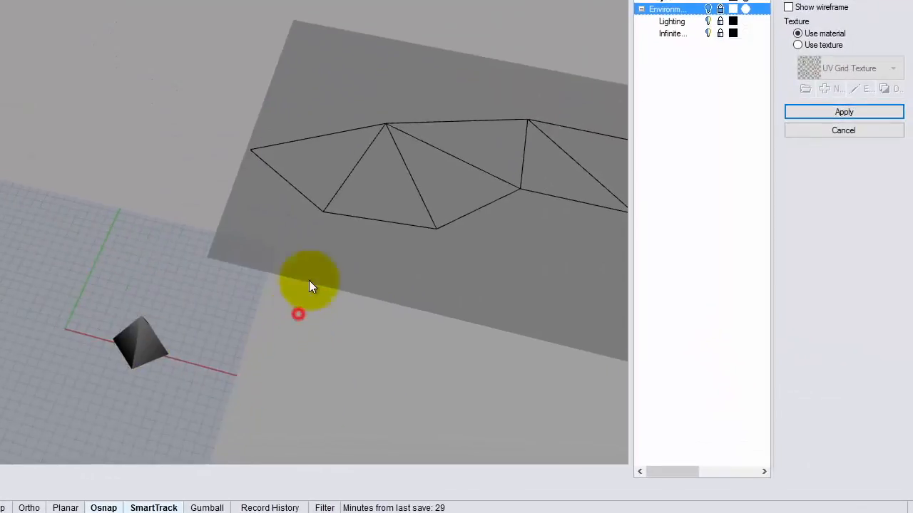
{"action": "scroll", "coordinate": [228, 213], "scroll_direction": "down", "scroll_amount": 3}
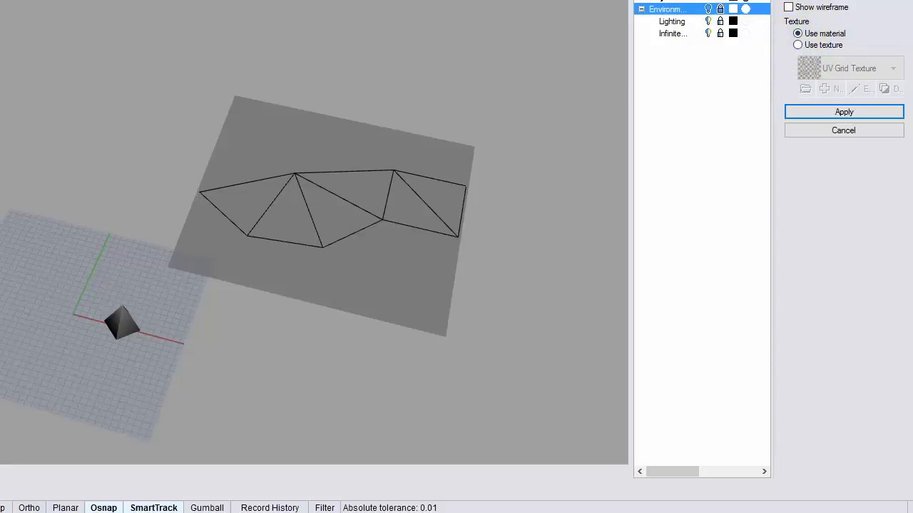
{"action": "left_click", "coordinate": [796, 45]}
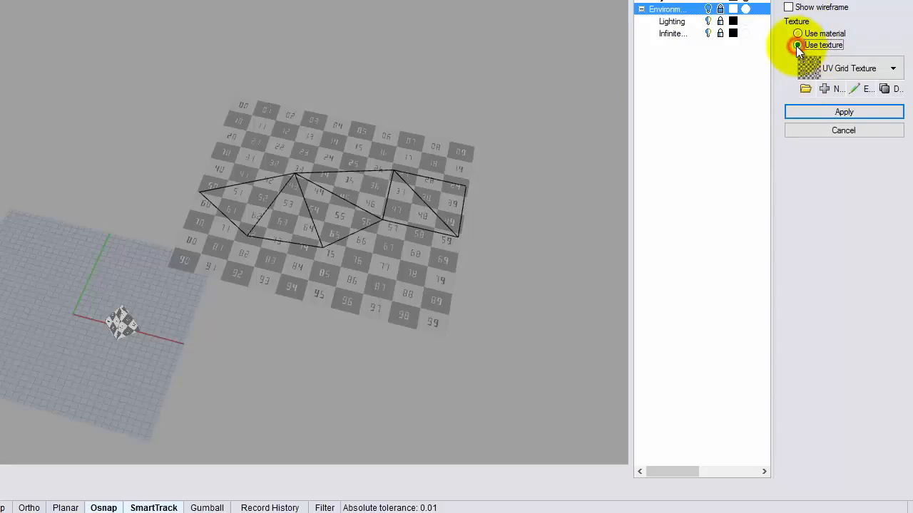
{"action": "scroll", "coordinate": [316, 207], "scroll_direction": "up", "scroll_amount": 6}
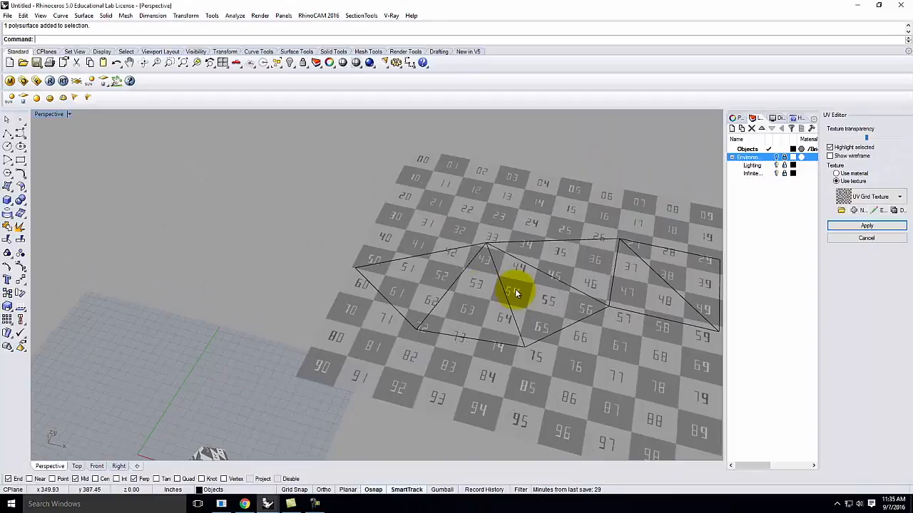
{"action": "scroll", "coordinate": [574, 267], "scroll_direction": "down", "scroll_amount": 3}
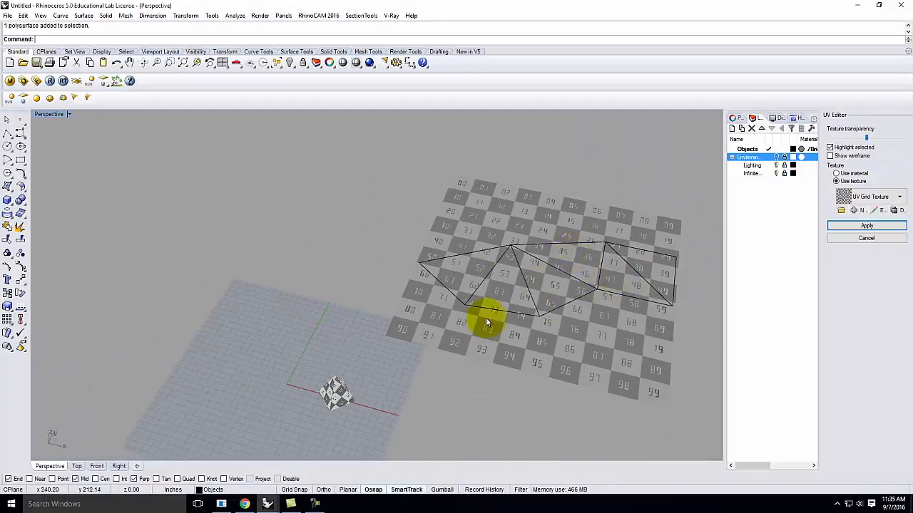
{"action": "scroll", "coordinate": [345, 397], "scroll_direction": "up", "scroll_amount": 3}
{"action": "right_click_drag", "start_coordinate": [323, 385], "coordinate": [331, 339]}
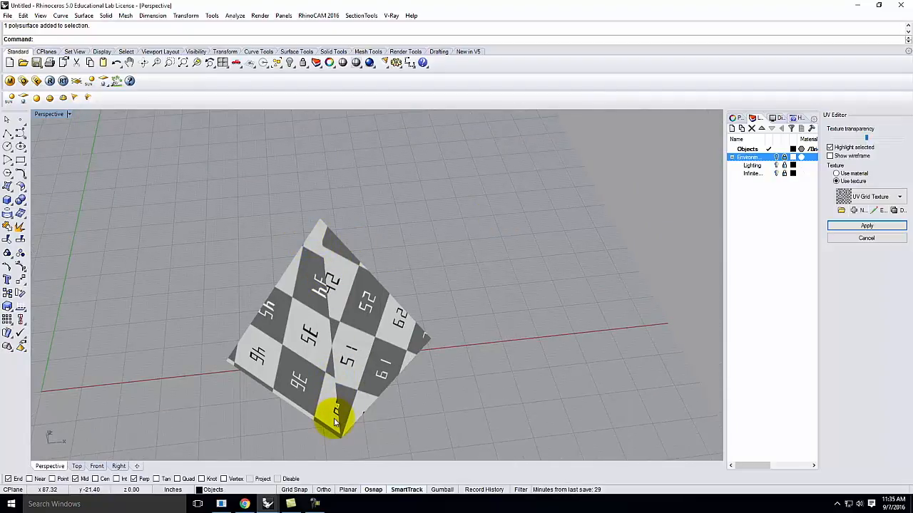
Rotate the unwrapped mesh counterclockwise on the UV grid and check how the numbered squares fall on the pyramid's faces
{"action": "scroll", "coordinate": [357, 342], "scroll_direction": "down", "scroll_amount": 5}
{"action": "right_click_drag", "start_coordinate": [357, 322], "coordinate": [406, 206]}
{"action": "scroll", "coordinate": [402, 166], "scroll_direction": "up", "scroll_amount": 3}
{"action": "left_click", "coordinate": [402, 166]}
{"action": "type", "text": "RoATE"}
{"action": "key", "text": "Return"}
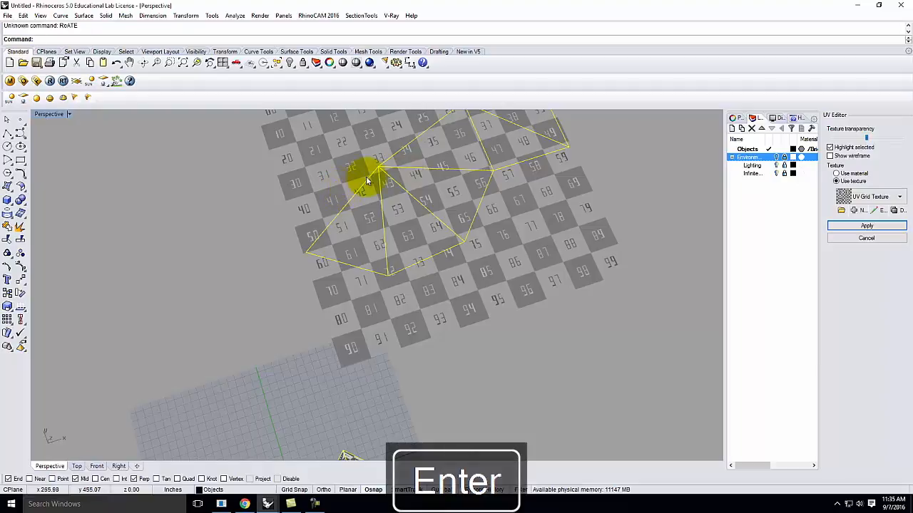
{"action": "type", "text": "Rotate"}
{"action": "key", "text": "Return"}
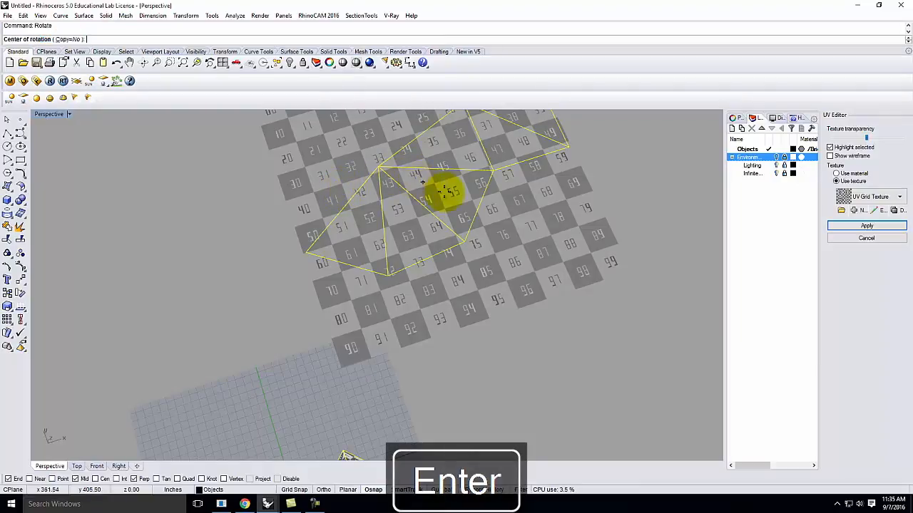
{"action": "left_click", "coordinate": [431, 171]}
{"action": "left_click", "coordinate": [360, 219]}
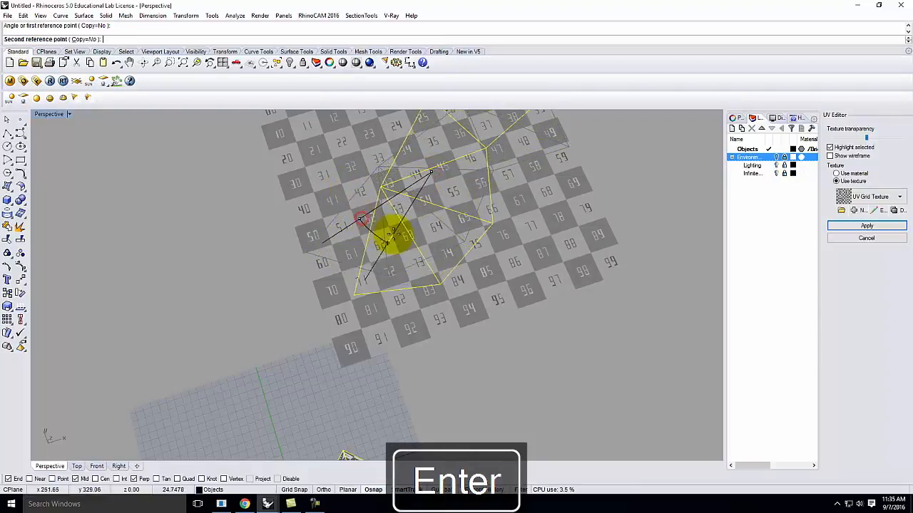
{"action": "left_click", "coordinate": [408, 236]}
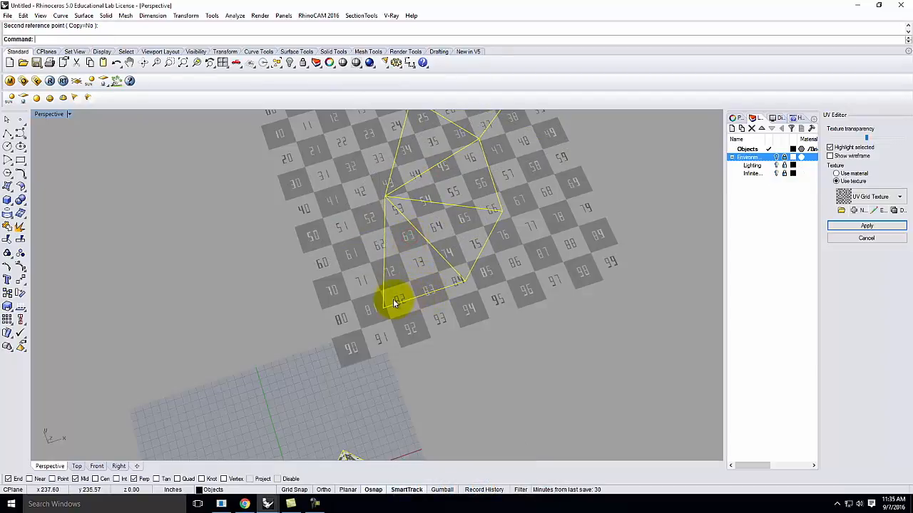
{"action": "right_click_drag", "start_coordinate": [487, 285], "coordinate": [251, 361]}
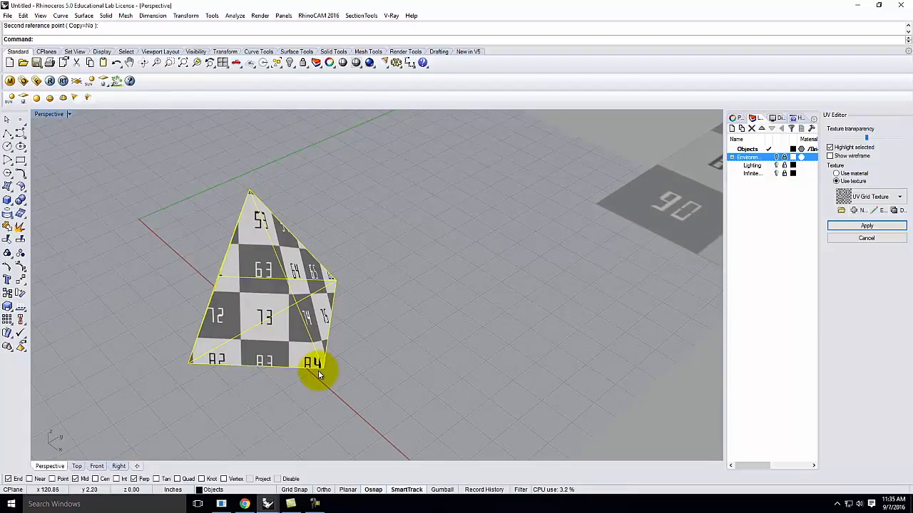
{"action": "scroll", "coordinate": [336, 301], "scroll_direction": "down", "scroll_amount": 5}
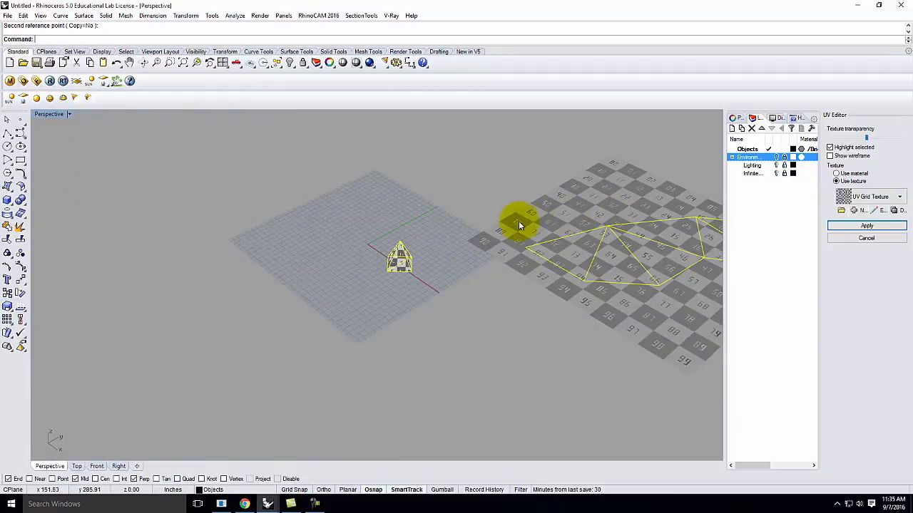
Load the venicewall14 image from the Brick - Red - New Clean materials folder as the UV Editor's new bitmap texture, keeping its default settings
{"action": "scroll", "coordinate": [527, 219], "scroll_direction": "down", "scroll_amount": 2}
{"action": "scroll", "coordinate": [609, 224], "scroll_direction": "up", "scroll_amount": 2}
{"action": "scroll", "coordinate": [608, 224], "scroll_direction": "up", "scroll_amount": 1}
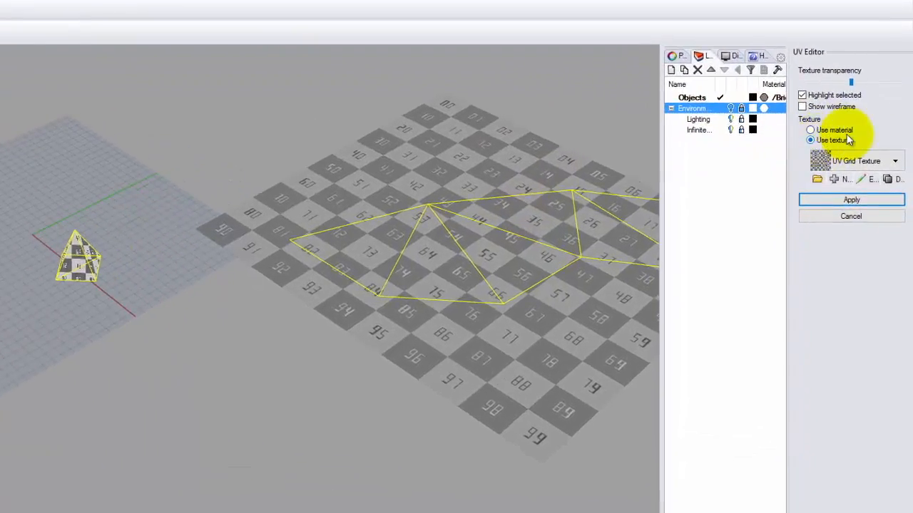
{"action": "left_click", "coordinate": [895, 161]}
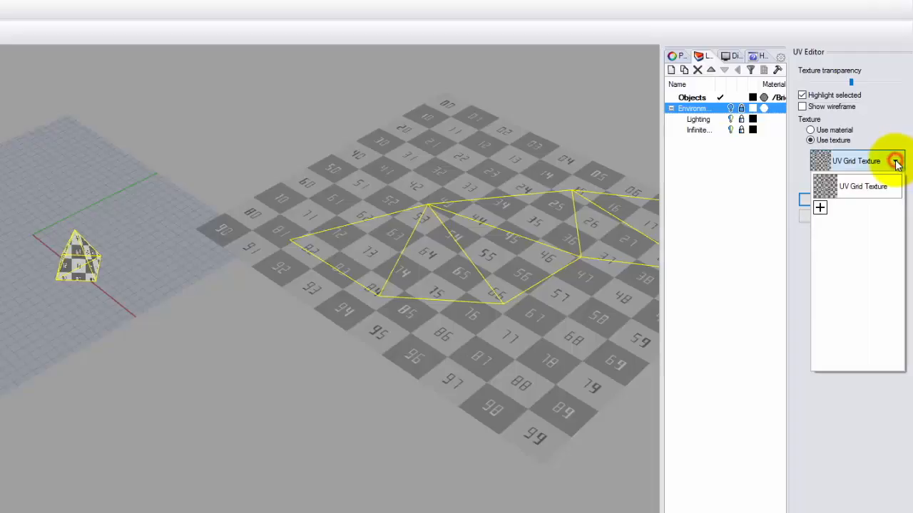
{"action": "left_click", "coordinate": [820, 208]}
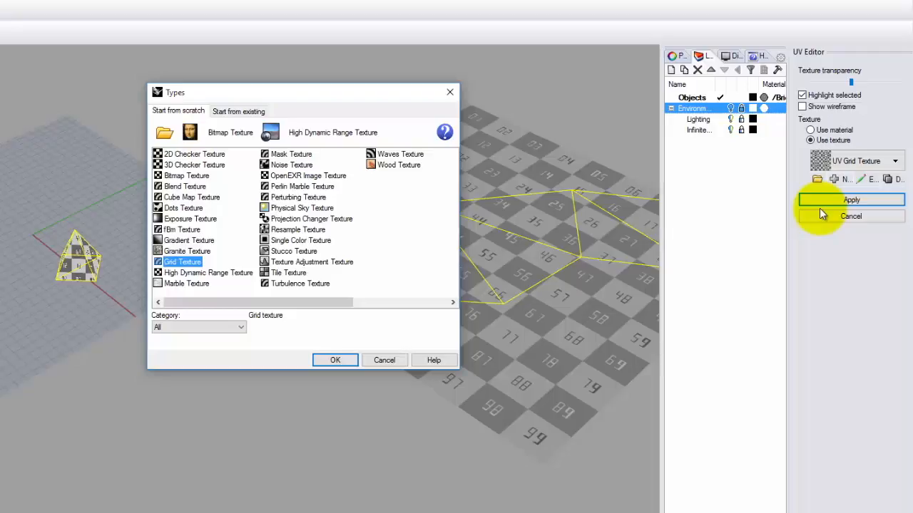
{"action": "left_click", "coordinate": [217, 134]}
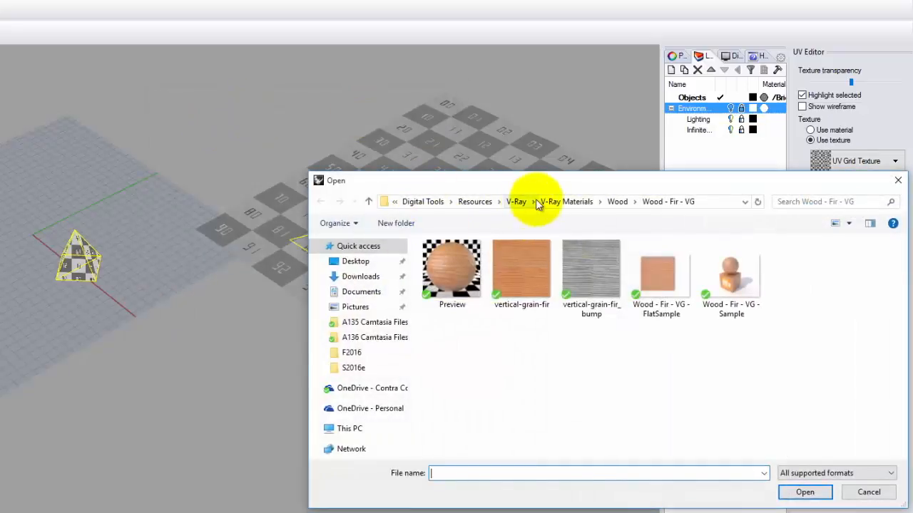
{"action": "left_click", "coordinate": [519, 199]}
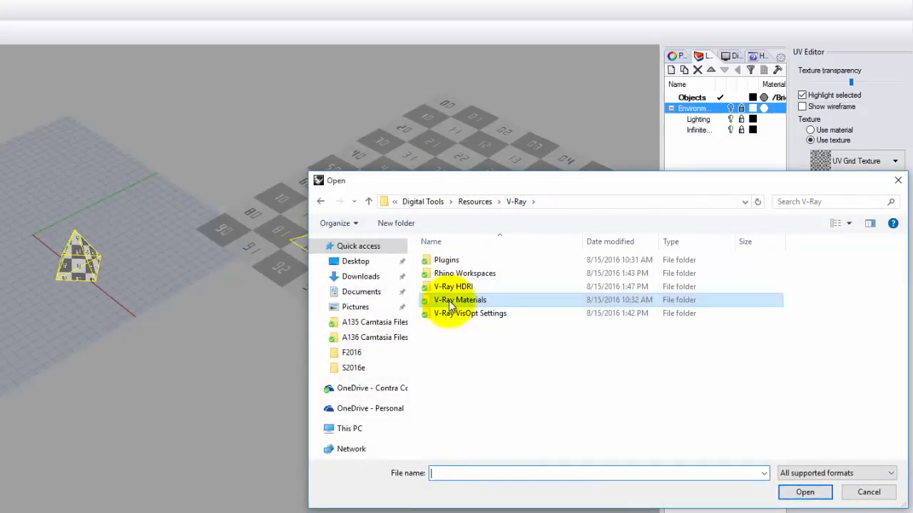
{"action": "double_click", "coordinate": [451, 305]}
{"action": "double_click", "coordinate": [453, 273]}
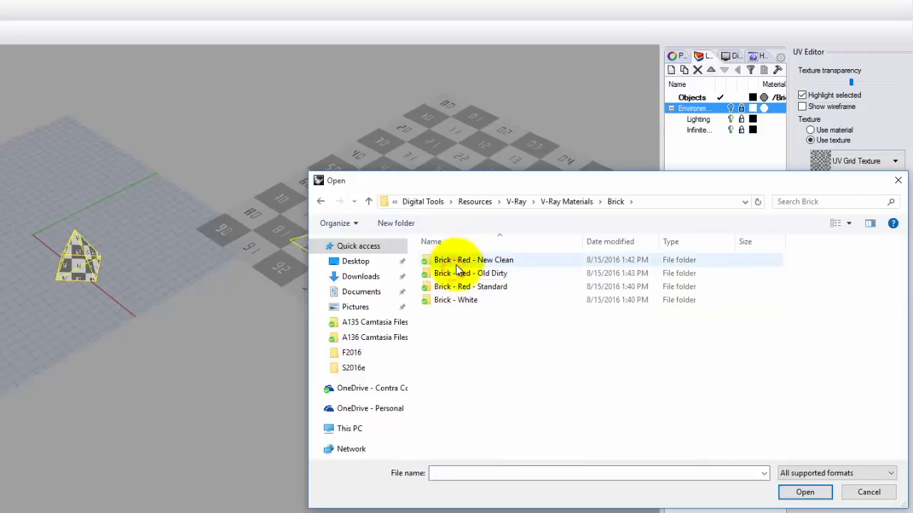
{"action": "double_click", "coordinate": [456, 261]}
{"action": "left_click", "coordinate": [673, 262]}
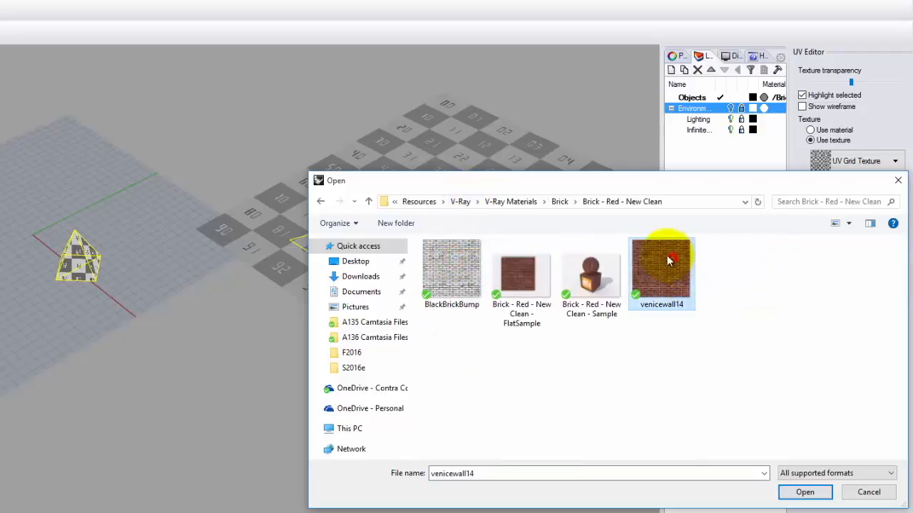
{"action": "left_click", "coordinate": [804, 491]}
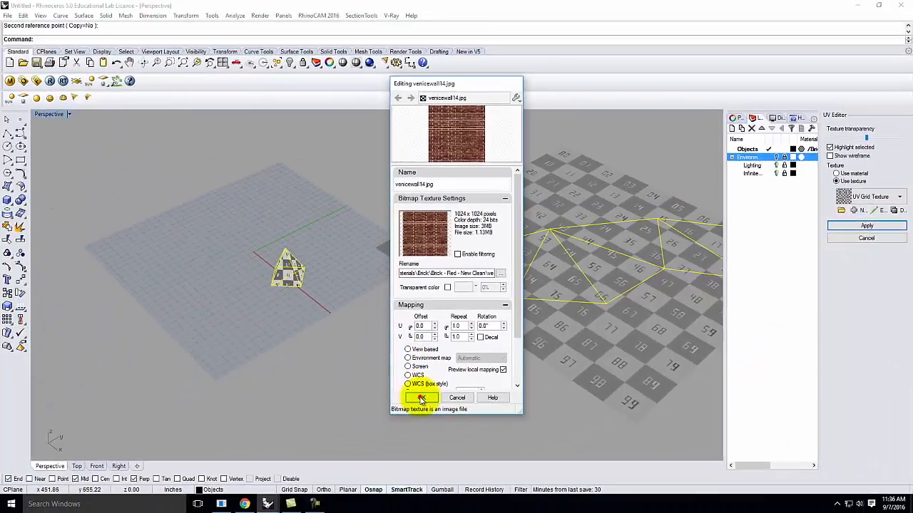
{"action": "left_click", "coordinate": [345, 413]}
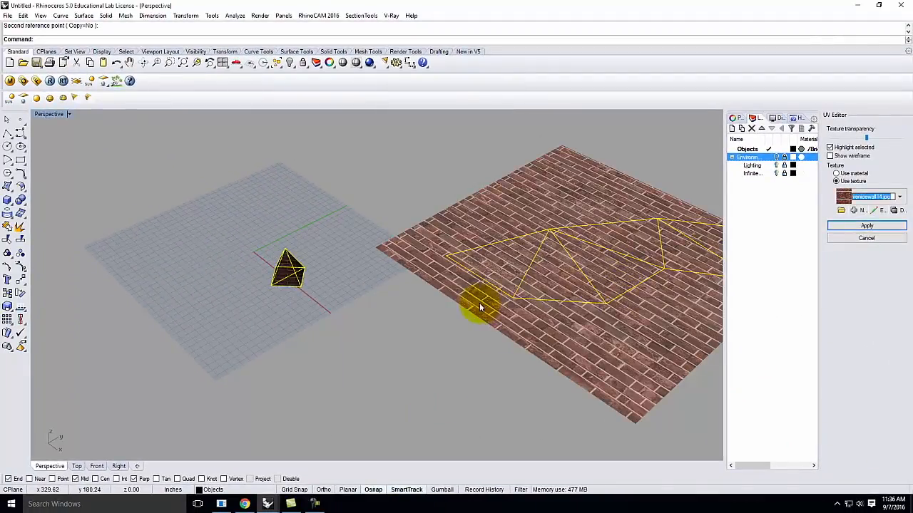
Compare how the brick courses run across the unwrapped mesh and across the corresponding faces of the pyramid
{"action": "right_click_drag", "start_coordinate": [375, 299], "coordinate": [482, 205]}
{"action": "right_click_drag", "start_coordinate": [484, 243], "coordinate": [489, 279]}
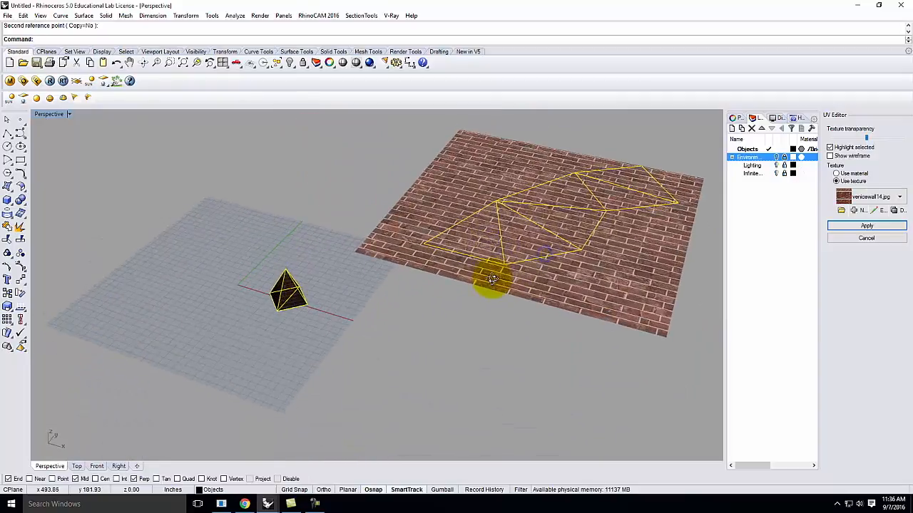
{"action": "scroll", "coordinate": [242, 314], "scroll_direction": "up", "scroll_amount": 11}
{"action": "scroll", "coordinate": [467, 298], "scroll_direction": "up", "scroll_amount": 3}
{"action": "mouse_move", "coordinate": [452, 303]}
{"action": "right_mouse_down"}
{"action": "mouse_move", "coordinate": [510, 299]}
{"action": "mouse_move", "coordinate": [571, 350]}
{"action": "mouse_move", "coordinate": [428, 242]}
{"action": "mouse_move", "coordinate": [438, 209]}
{"action": "mouse_move", "coordinate": [443, 226]}
{"action": "mouse_move", "coordinate": [264, 249]}
{"action": "mouse_move", "coordinate": [407, 249]}
{"action": "mouse_move", "coordinate": [335, 292]}
{"action": "mouse_move", "coordinate": [364, 242]}
{"action": "right_mouse_up"}
{"action": "scroll", "coordinate": [363, 243], "scroll_direction": "down", "scroll_amount": 10}
{"action": "scroll", "coordinate": [306, 196], "scroll_direction": "up", "scroll_amount": 8}
{"action": "right_click_drag", "start_coordinate": [426, 279], "coordinate": [357, 287]}
{"action": "scroll", "coordinate": [356, 287], "scroll_direction": "down", "scroll_amount": 6}
{"action": "scroll", "coordinate": [356, 288], "scroll_direction": "up", "scroll_amount": 5}
{"action": "right_click_drag", "start_coordinate": [476, 324], "coordinate": [193, 312]}
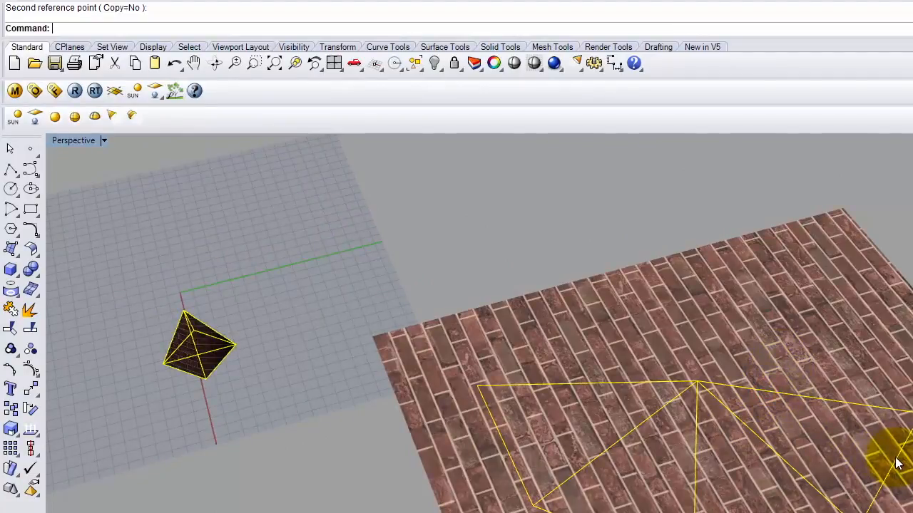
Rotate the unwrapped mesh about 36 degrees clockwise on the brick texture, around one of its corner points
{"action": "type", "text": "Rotate"}
{"action": "key", "text": "Return"}
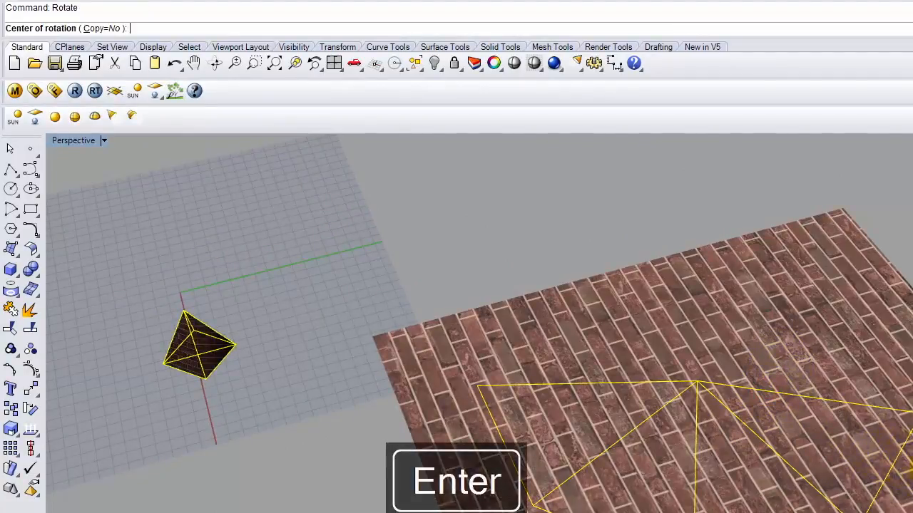
{"action": "left_click", "coordinate": [871, 497]}
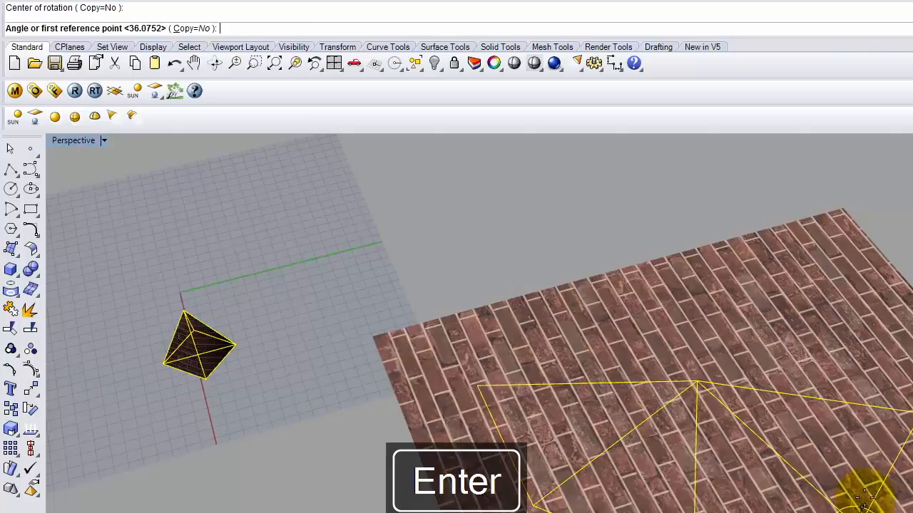
{"action": "left_click", "coordinate": [905, 408]}
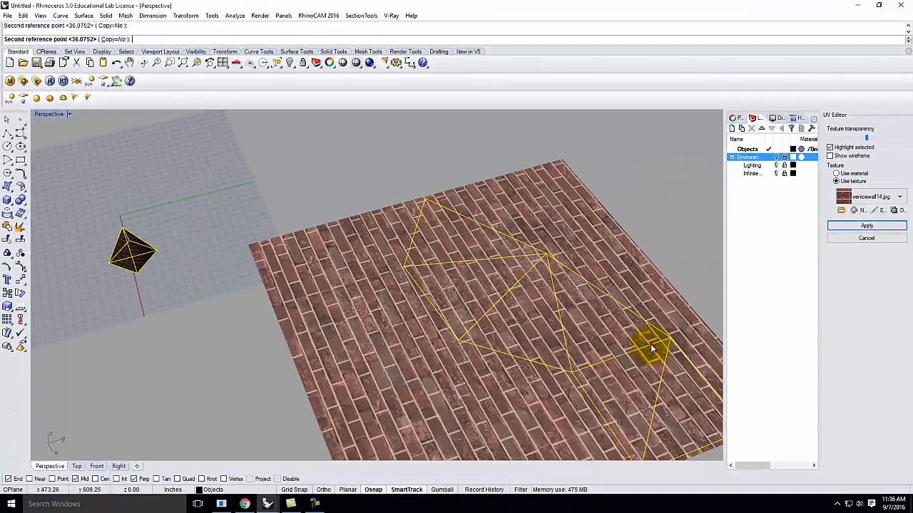
{"action": "left_click", "coordinate": [651, 347]}
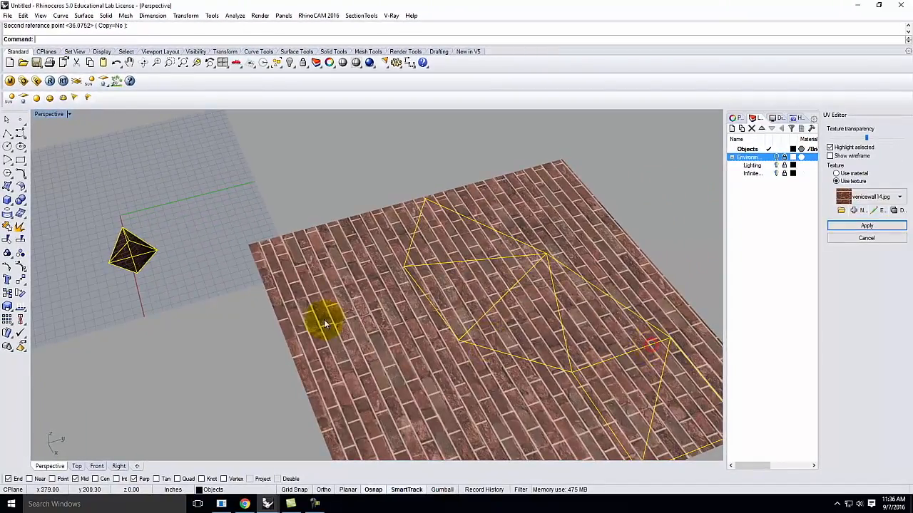
Examine the brick direction on the pyramid's faces against the rotated mesh on the brick texture
{"action": "scroll", "coordinate": [182, 284], "scroll_direction": "up", "scroll_amount": 3}
{"action": "scroll", "coordinate": [179, 285], "scroll_direction": "down", "scroll_amount": 3}
{"action": "right_click_drag", "start_coordinate": [143, 293], "coordinate": [365, 288]}
{"action": "scroll", "coordinate": [422, 244], "scroll_direction": "down", "scroll_amount": 5}
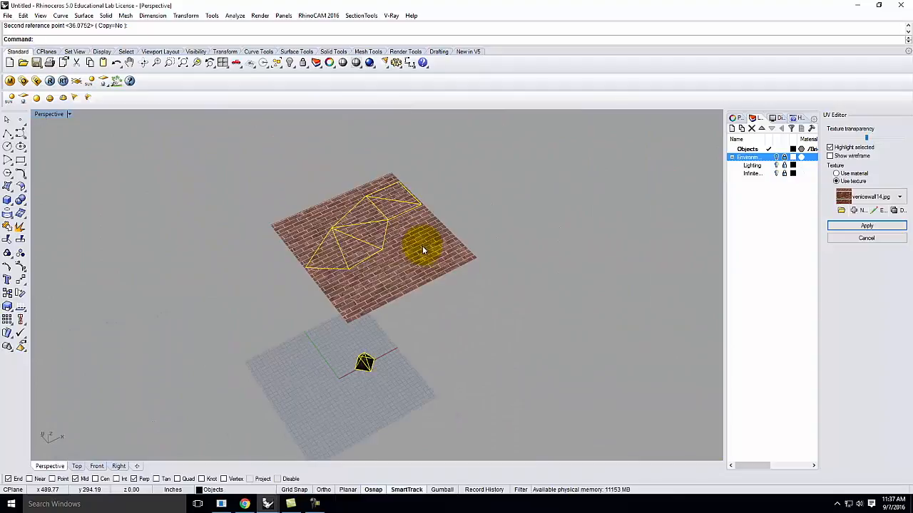
{"action": "scroll", "coordinate": [351, 401], "scroll_direction": "up", "scroll_amount": 5}
{"action": "scroll", "coordinate": [374, 357], "scroll_direction": "up", "scroll_amount": 4}
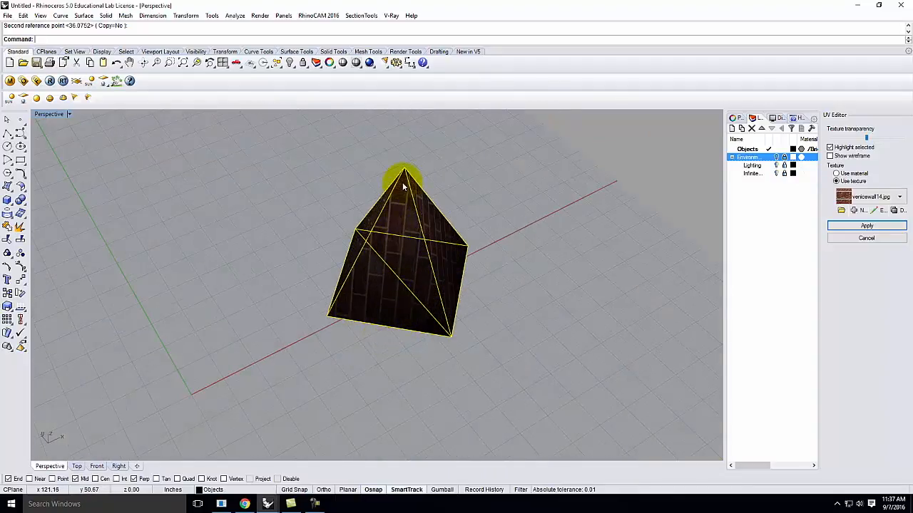
{"action": "scroll", "coordinate": [375, 315], "scroll_direction": "down", "scroll_amount": 5}
{"action": "right_click_drag", "start_coordinate": [495, 324], "coordinate": [310, 346]}
{"action": "scroll", "coordinate": [310, 347], "scroll_direction": "down", "scroll_amount": 10}
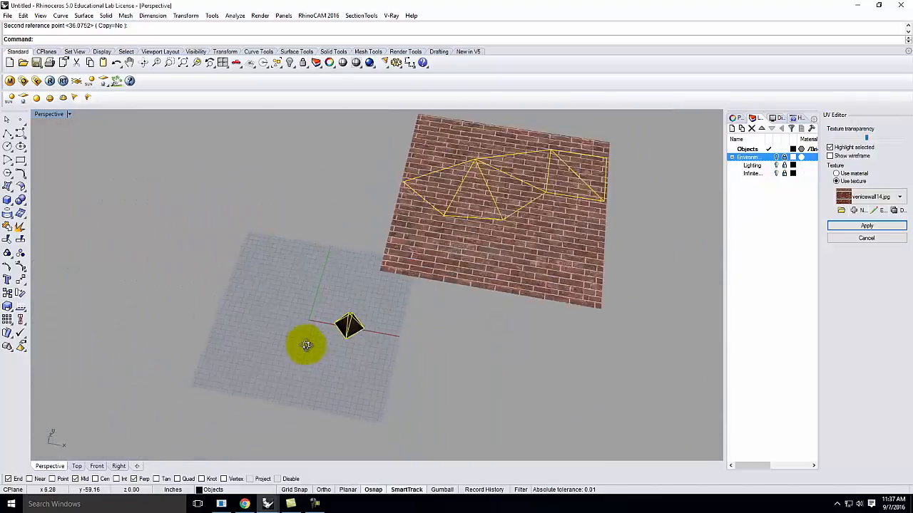
{"action": "scroll", "coordinate": [508, 213], "scroll_direction": "up", "scroll_amount": 7}
{"action": "right_click_drag", "start_coordinate": [483, 258], "coordinate": [508, 362]}
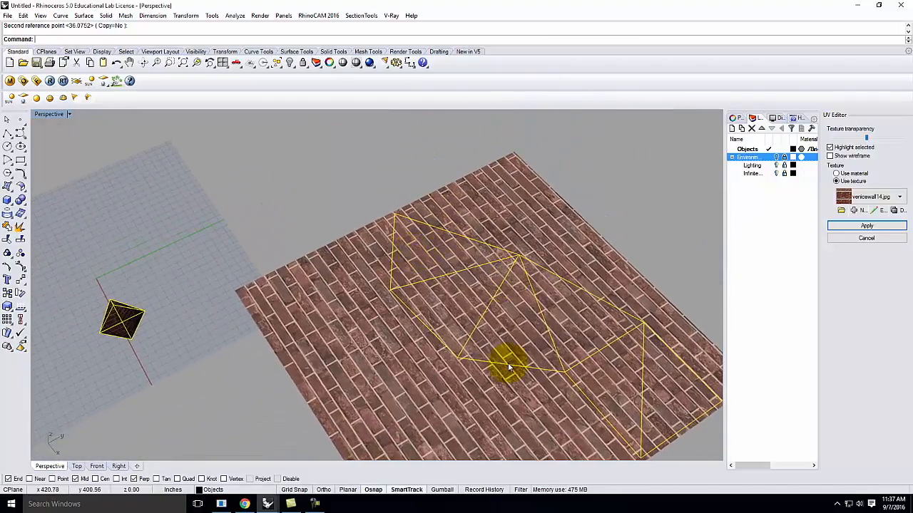
{"action": "right_click_drag", "start_coordinate": [87, 324], "coordinate": [156, 402]}
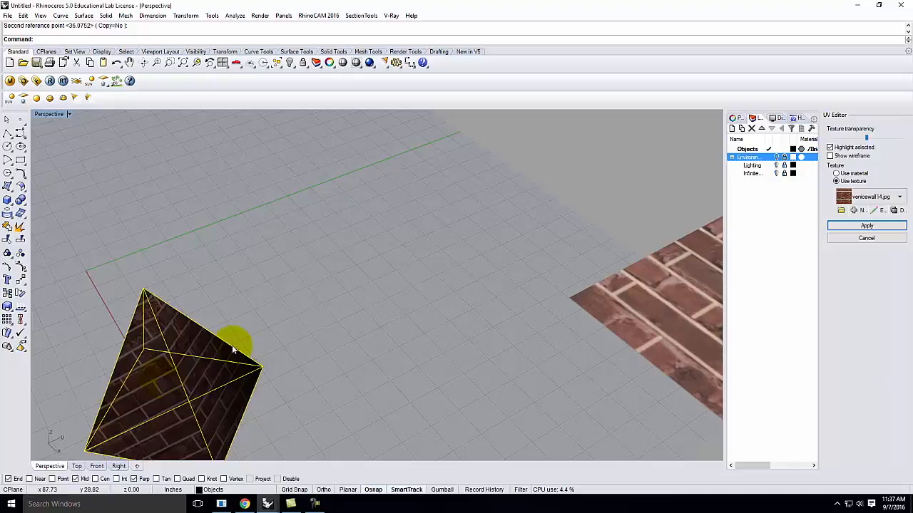
{"action": "scroll", "coordinate": [314, 279], "scroll_direction": "down", "scroll_amount": 10}
{"action": "scroll", "coordinate": [646, 296], "scroll_direction": "down", "scroll_amount": 6}
Rotate the unwrapped mesh further clockwise around a corner so its end reaches past the edge of the brick texture
{"action": "left_click", "coordinate": [651, 299]}
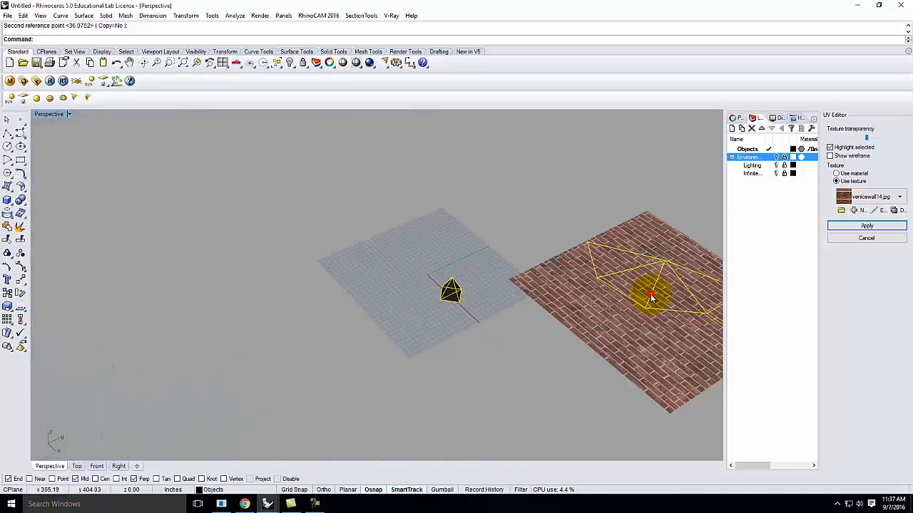
{"action": "key", "text": "Return"}
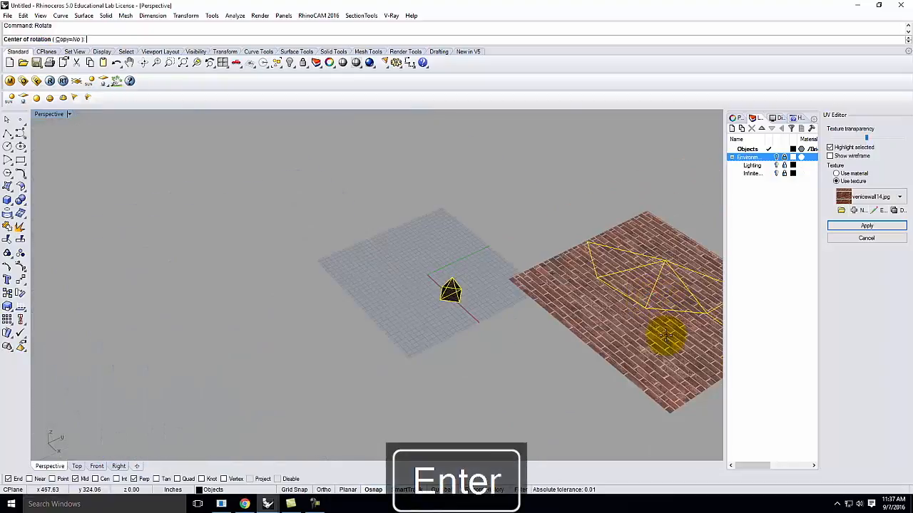
{"action": "left_click", "coordinate": [644, 306]}
{"action": "left_click", "coordinate": [703, 314]}
{"action": "left_click", "coordinate": [689, 345]}
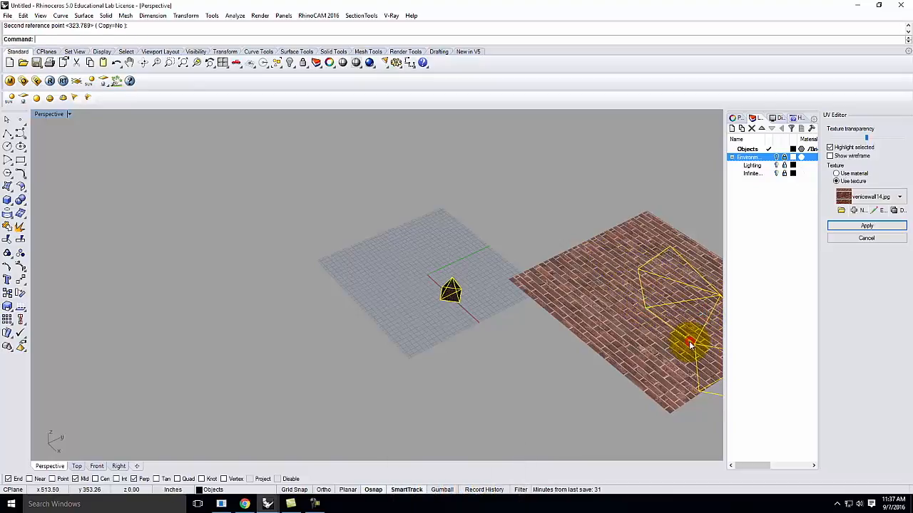
{"action": "scroll", "coordinate": [426, 329], "scroll_direction": "down", "scroll_amount": 5}
{"action": "scroll", "coordinate": [539, 322], "scroll_direction": "up", "scroll_amount": 5}
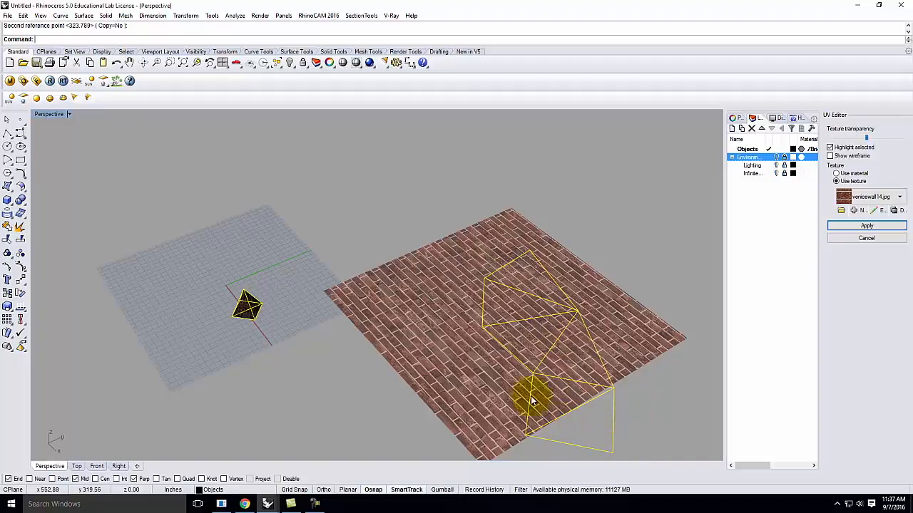
Scale up the unwrapped mesh until it extends well beyond the brick texture, and check the brick size on the pyramid
{"action": "scroll", "coordinate": [530, 398], "scroll_direction": "down", "scroll_amount": 2}
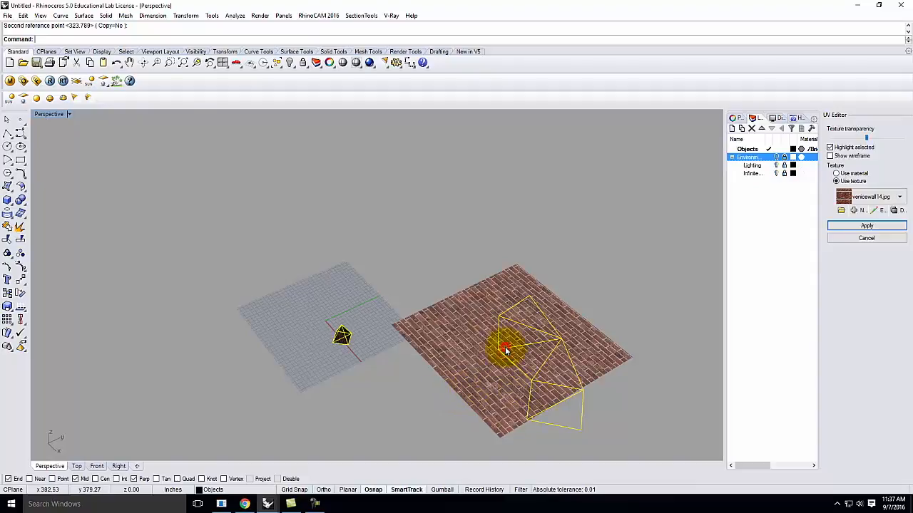
{"action": "type", "text": "cLAE"}
{"action": "key", "text": "Return"}
{"action": "type", "text": "Scale"}
{"action": "key", "text": "Return"}
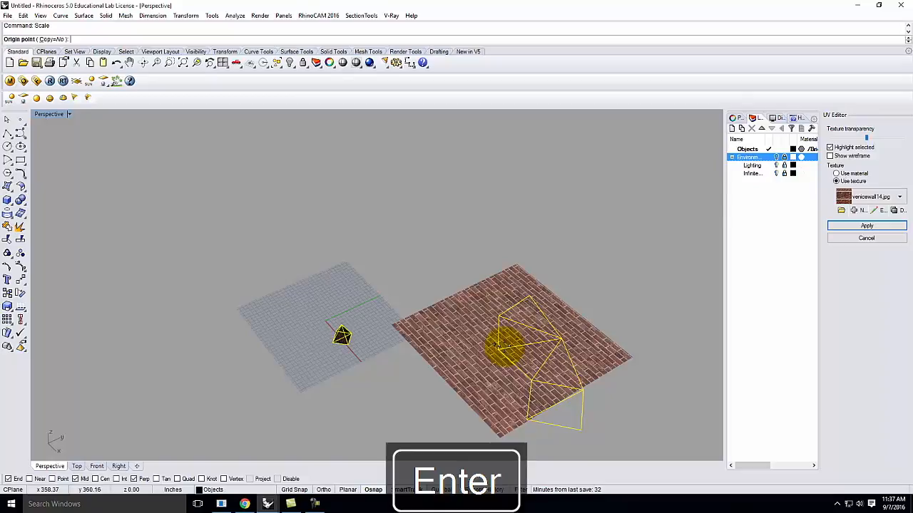
{"action": "left_click", "coordinate": [540, 340]}
{"action": "left_click", "coordinate": [574, 383]}
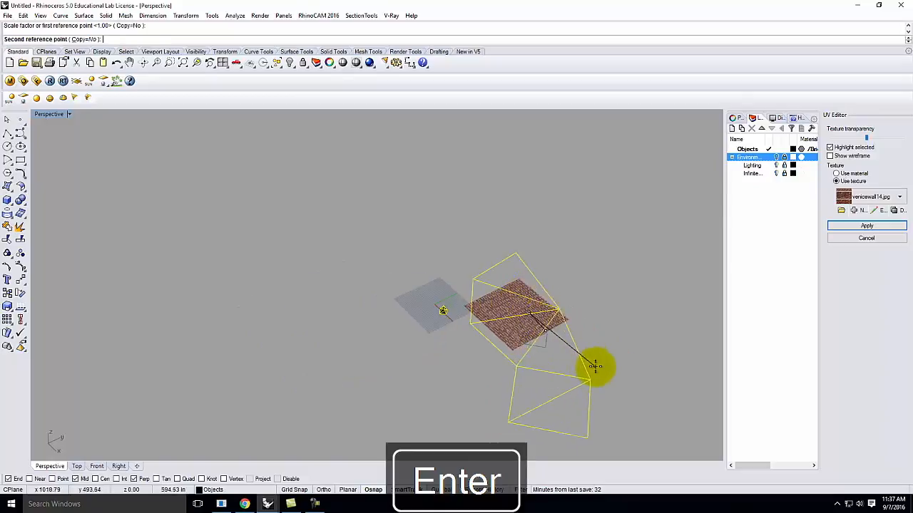
{"action": "left_click", "coordinate": [598, 366]}
{"action": "scroll", "coordinate": [432, 302], "scroll_direction": "up", "scroll_amount": 6}
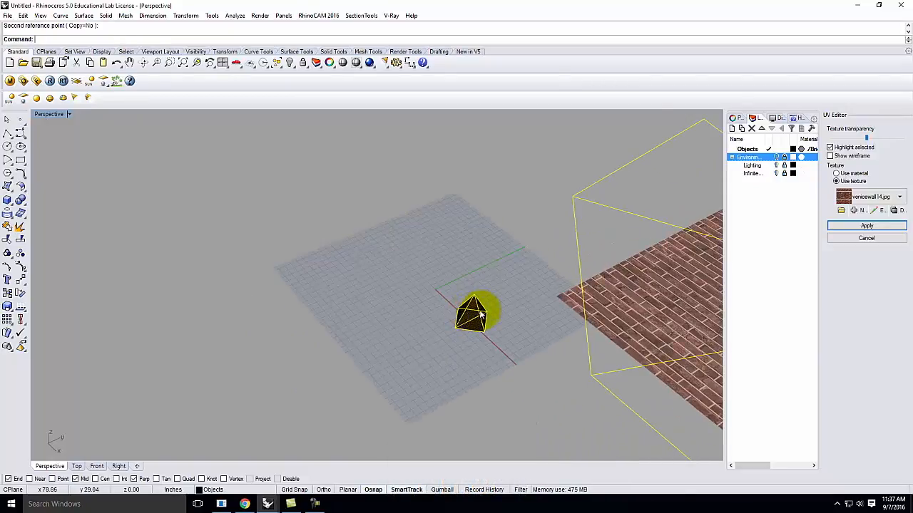
{"action": "scroll", "coordinate": [470, 322], "scroll_direction": "up", "scroll_amount": 2}
{"action": "scroll", "coordinate": [469, 325], "scroll_direction": "down", "scroll_amount": 8}
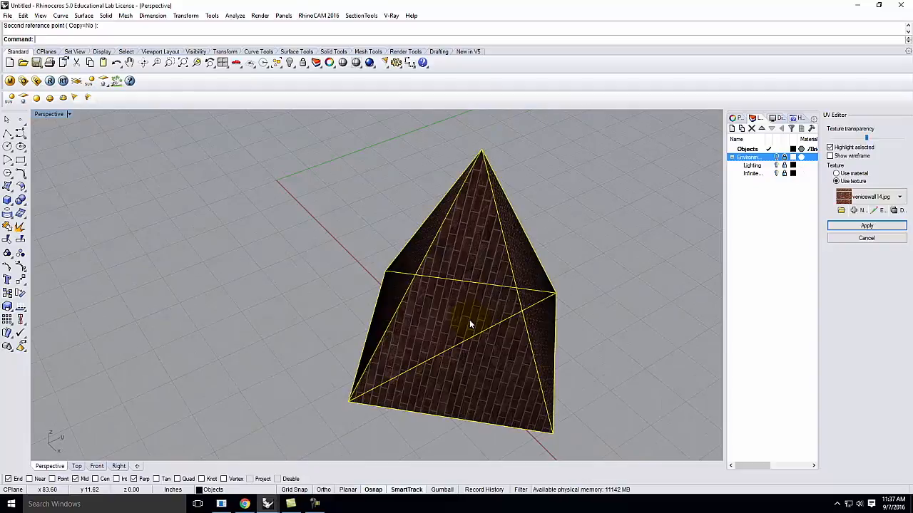
Scale the unwrapped mesh down to a small patch of the brick texture, and check the brick size on the pyramid
{"action": "key", "text": "Return"}
{"action": "left_click", "coordinate": [491, 330]}
{"action": "scroll", "coordinate": [488, 286], "scroll_direction": "down", "scroll_amount": 3}
{"action": "left_click", "coordinate": [498, 390]}
{"action": "left_click", "coordinate": [488, 316]}
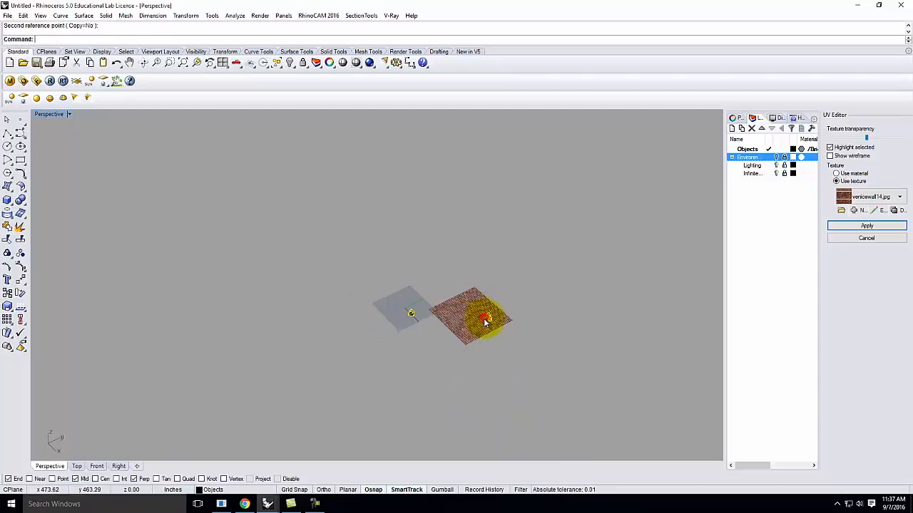
{"action": "scroll", "coordinate": [410, 312], "scroll_direction": "up", "scroll_amount": 10}
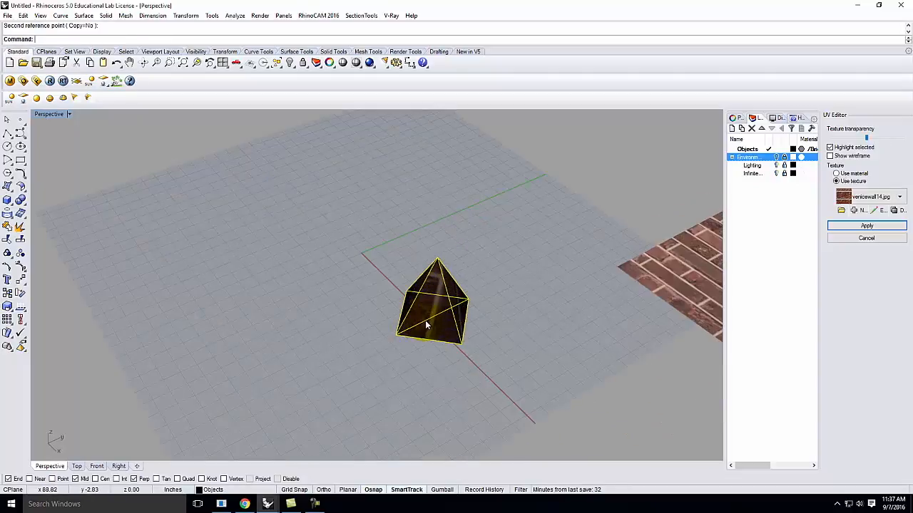
{"action": "scroll", "coordinate": [427, 325], "scroll_direction": "down", "scroll_amount": 10}
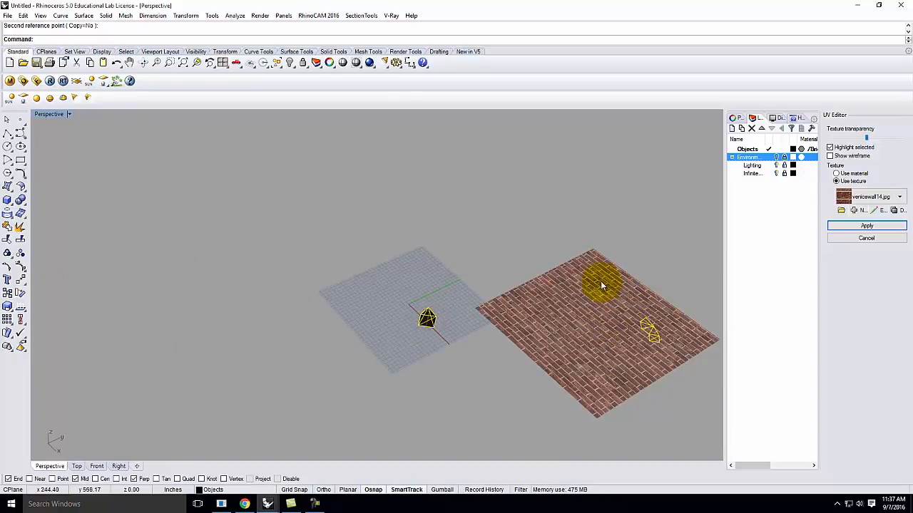
Apply the UV edits to the pyramid and inspect the enlarged bricks on its faces
{"action": "left_click", "coordinate": [867, 227]}
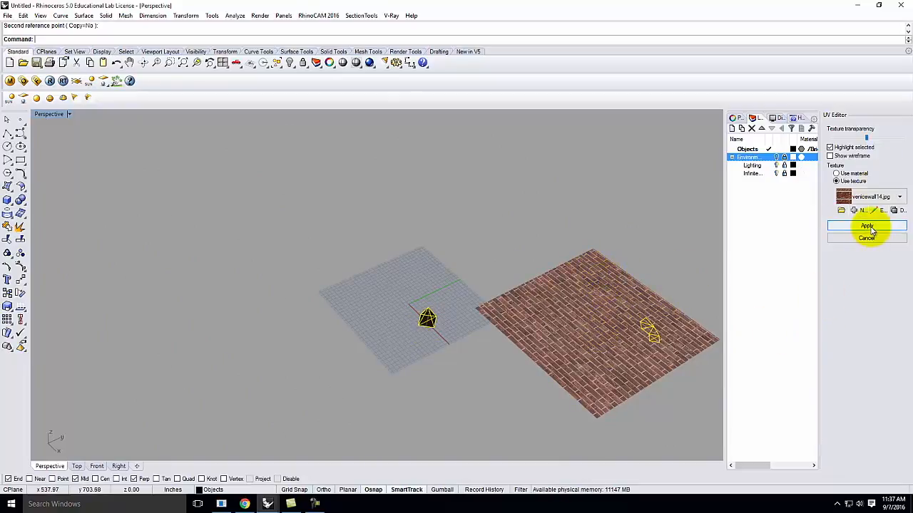
{"action": "scroll", "coordinate": [462, 324], "scroll_direction": "up", "scroll_amount": 9}
{"action": "right_click_drag", "start_coordinate": [475, 336], "coordinate": [583, 311]}
{"action": "scroll", "coordinate": [430, 288], "scroll_direction": "up", "scroll_amount": 9}
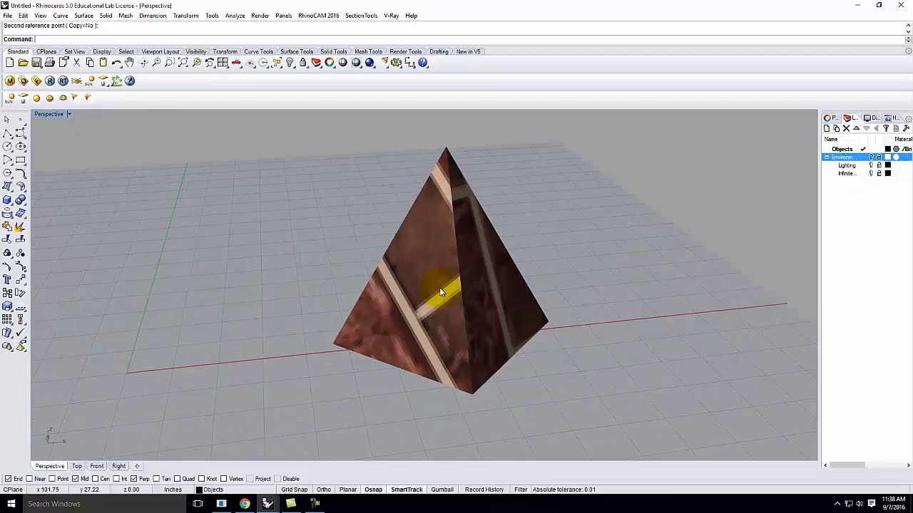
{"action": "scroll", "coordinate": [494, 301], "scroll_direction": "down", "scroll_amount": 8}
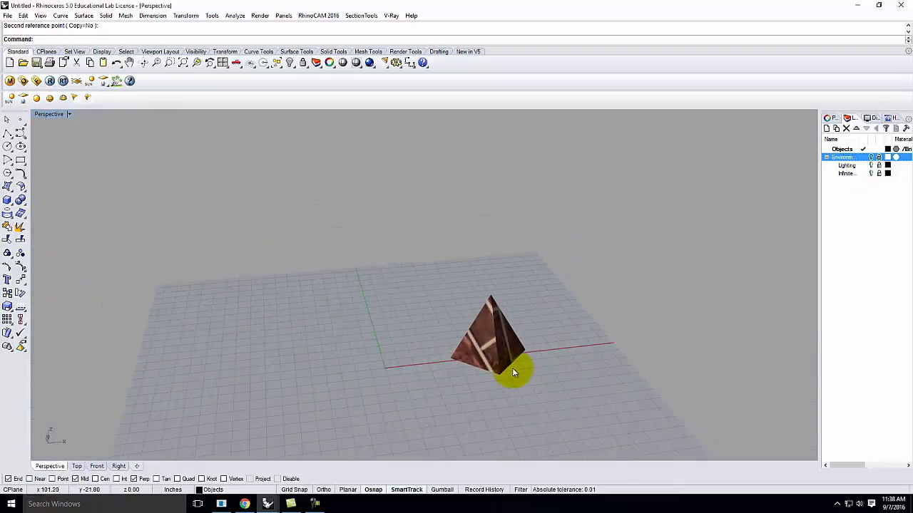
Switch to the open Ex207 - Advanced Mapping model
{"action": "right_click_drag", "start_coordinate": [519, 363], "coordinate": [448, 363]}
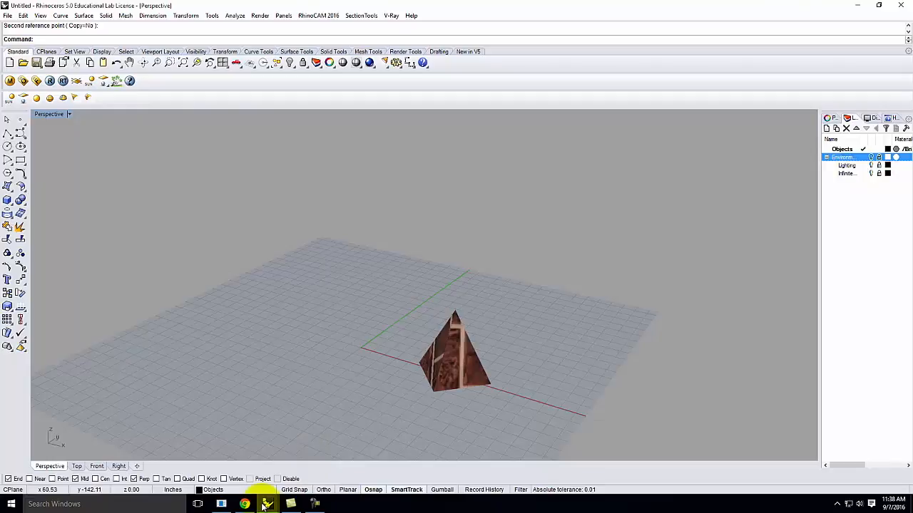
{"action": "mouse_move", "coordinate": [266, 504]}
{"action": "left_click", "coordinate": [201, 467]}
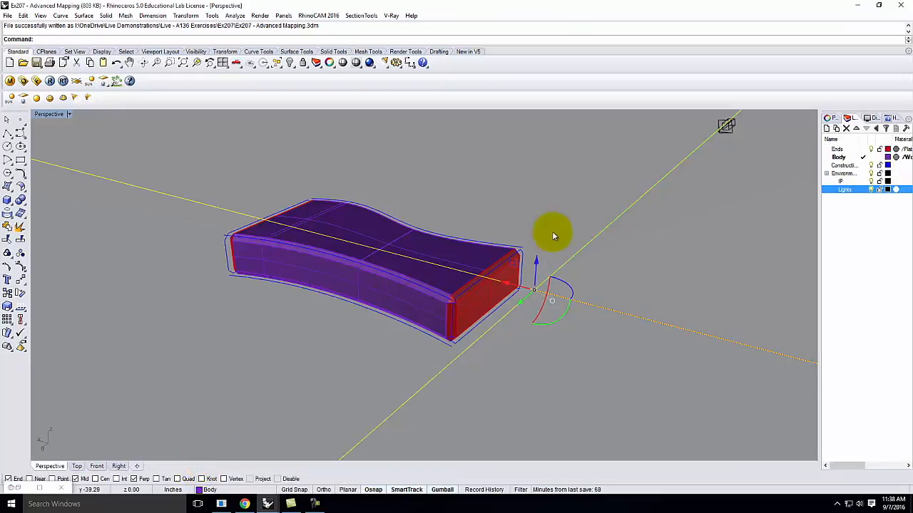
Examine the curved block from several sides, including its body, bevelled edges and end caps
{"action": "right_click_drag", "start_coordinate": [576, 196], "coordinate": [432, 325]}
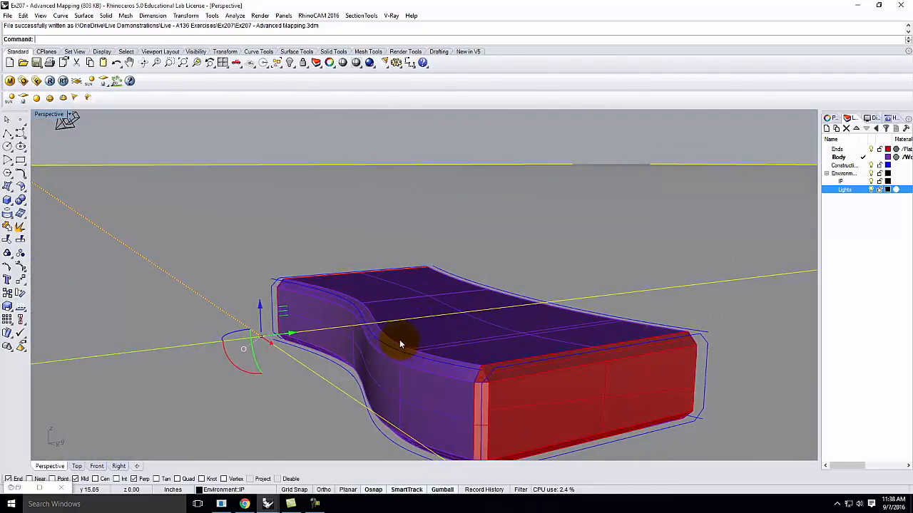
{"action": "scroll", "coordinate": [412, 324], "scroll_direction": "down", "scroll_amount": 5}
{"action": "right_click_drag", "start_coordinate": [405, 353], "coordinate": [462, 360]}
{"action": "scroll", "coordinate": [483, 348], "scroll_direction": "up", "scroll_amount": 6}
{"action": "scroll", "coordinate": [538, 347], "scroll_direction": "down", "scroll_amount": 5}
{"action": "right_click_drag", "start_coordinate": [611, 347], "coordinate": [336, 311]}
{"action": "scroll", "coordinate": [261, 303], "scroll_direction": "up", "scroll_amount": 6}
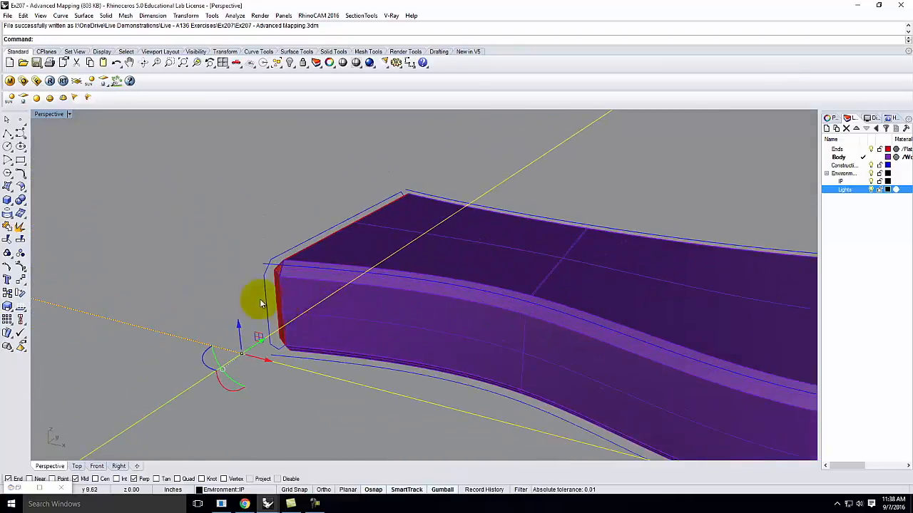
{"action": "right_click_drag", "start_coordinate": [260, 303], "coordinate": [355, 302]}
{"action": "scroll", "coordinate": [355, 302], "scroll_direction": "down", "scroll_amount": 2}
{"action": "scroll", "coordinate": [609, 297], "scroll_direction": "down", "scroll_amount": 4}
{"action": "scroll", "coordinate": [387, 343], "scroll_direction": "up", "scroll_amount": 3}
{"action": "scroll", "coordinate": [387, 341], "scroll_direction": "up", "scroll_amount": 1}
{"action": "right_click_drag", "start_coordinate": [499, 348], "coordinate": [436, 360]}
Delete the custom texture mapping from the block's purple body
{"action": "left_click", "coordinate": [610, 306]}
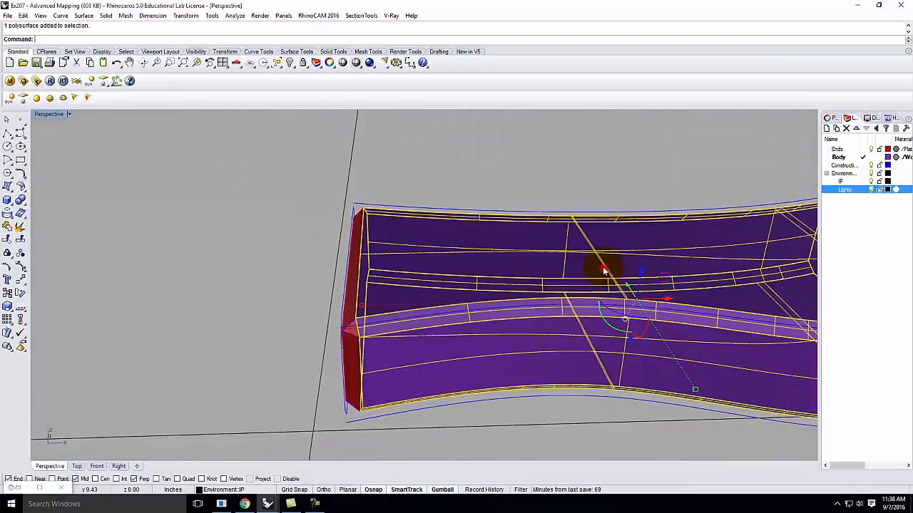
{"action": "left_click", "coordinate": [827, 116]}
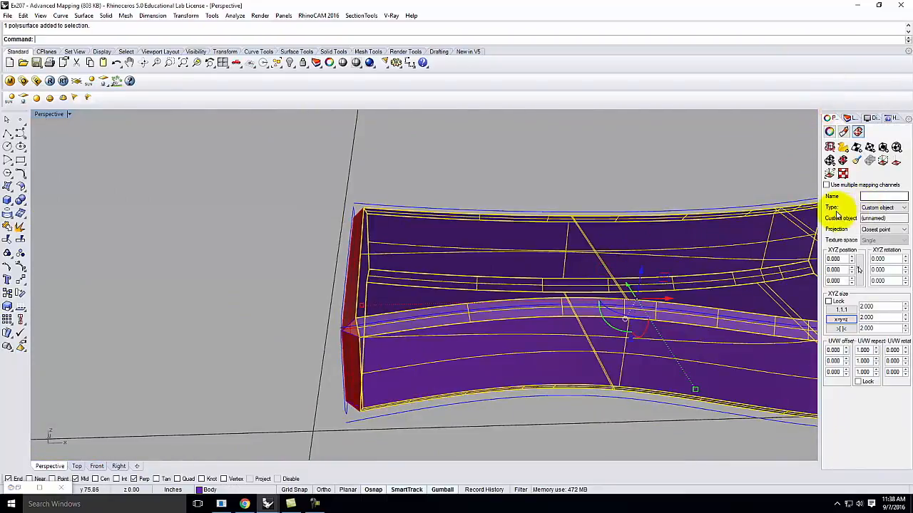
{"action": "left_click", "coordinate": [843, 161]}
{"action": "left_click", "coordinate": [657, 180]}
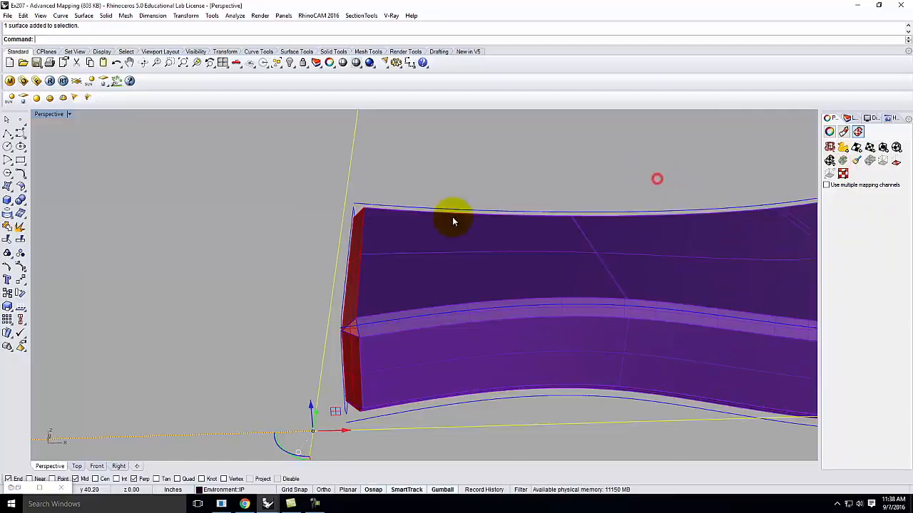
{"action": "scroll", "coordinate": [451, 219], "scroll_direction": "down", "scroll_amount": 6}
{"action": "right_click_drag", "start_coordinate": [609, 248], "coordinate": [560, 242]}
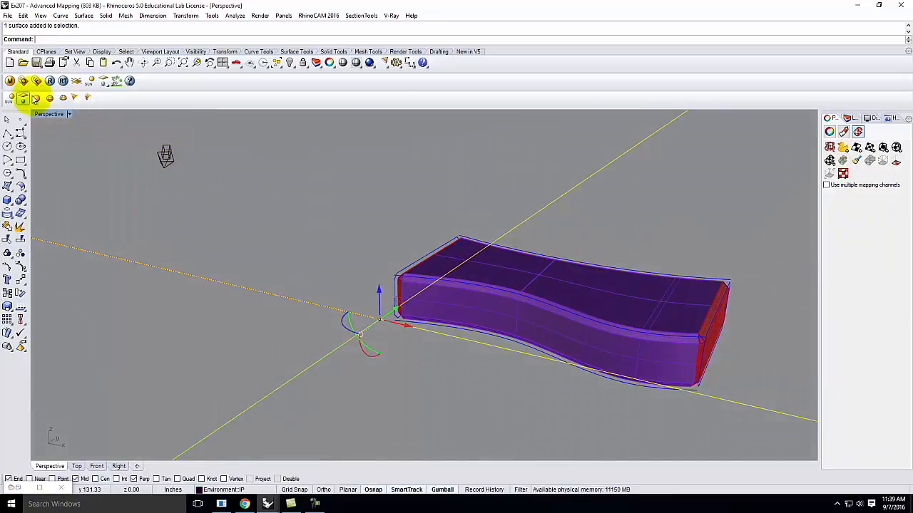
Review the platinum and Wood - Fir scene materials in the V-Ray material editor, previewing the platinum one
{"action": "left_click", "coordinate": [11, 81]}
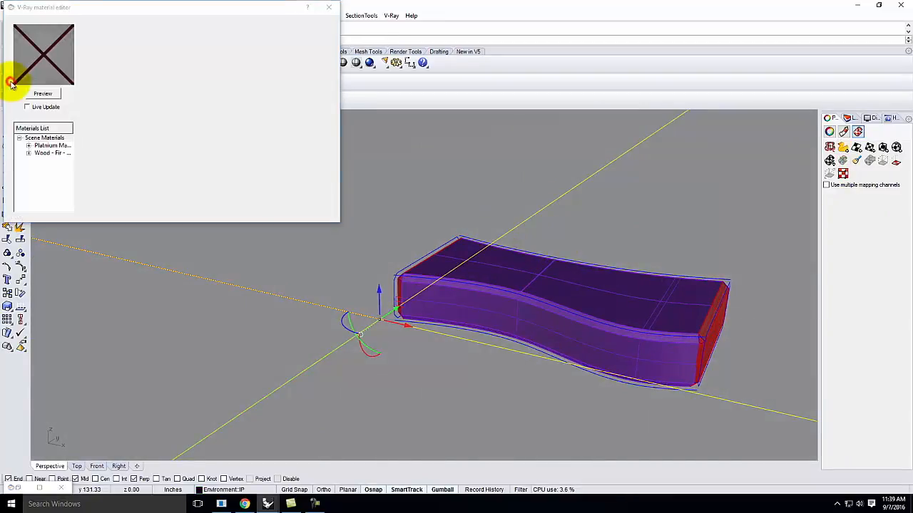
{"action": "left_click", "coordinate": [50, 146]}
{"action": "left_click", "coordinate": [44, 94]}
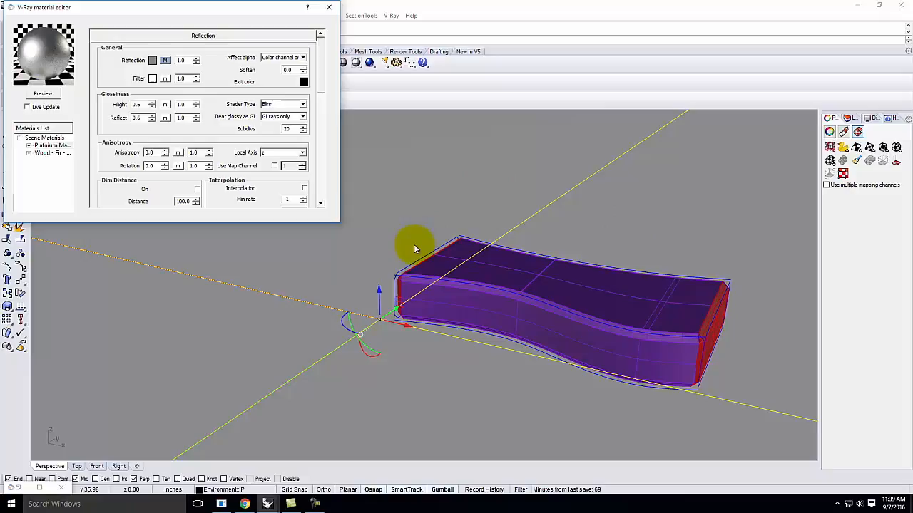
{"action": "left_click", "coordinate": [54, 153]}
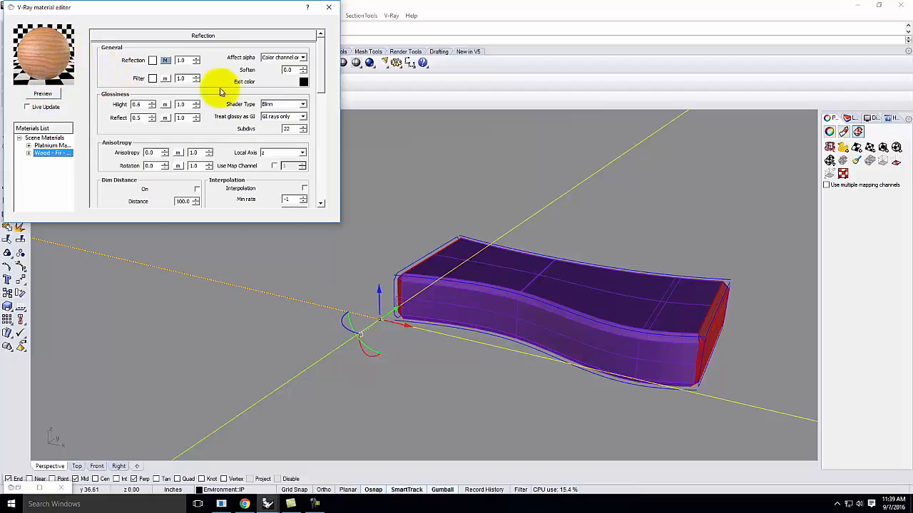
{"action": "left_click", "coordinate": [332, 8]}
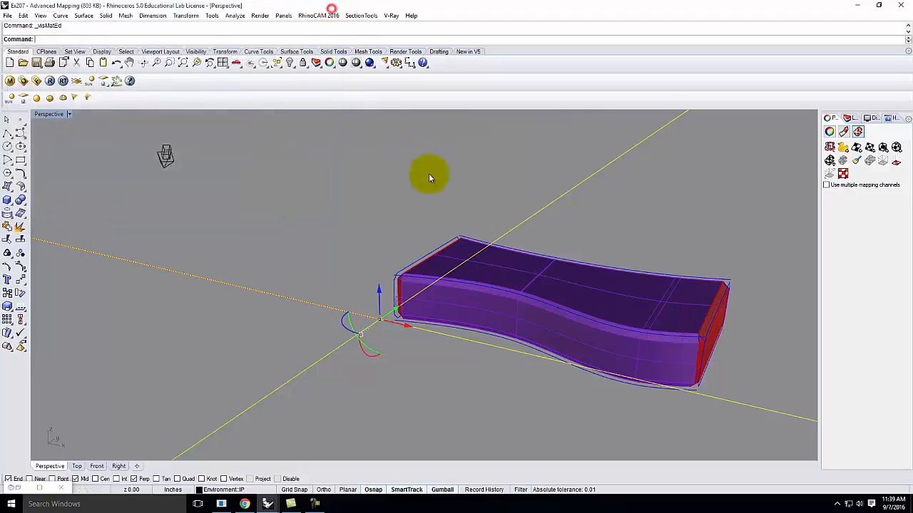
Set the Perspective viewport to Rendered display and inspect the wood grain direction on the body's faces and bevels
{"action": "scroll", "coordinate": [493, 255], "scroll_direction": "down", "scroll_amount": 4}
{"action": "scroll", "coordinate": [532, 264], "scroll_direction": "up", "scroll_amount": 6}
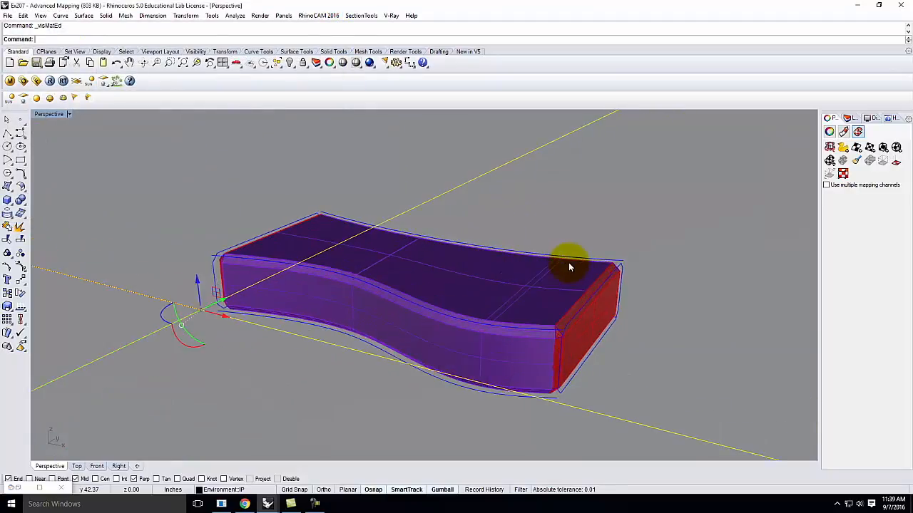
{"action": "left_click", "coordinate": [68, 117]}
{"action": "left_click", "coordinate": [69, 153]}
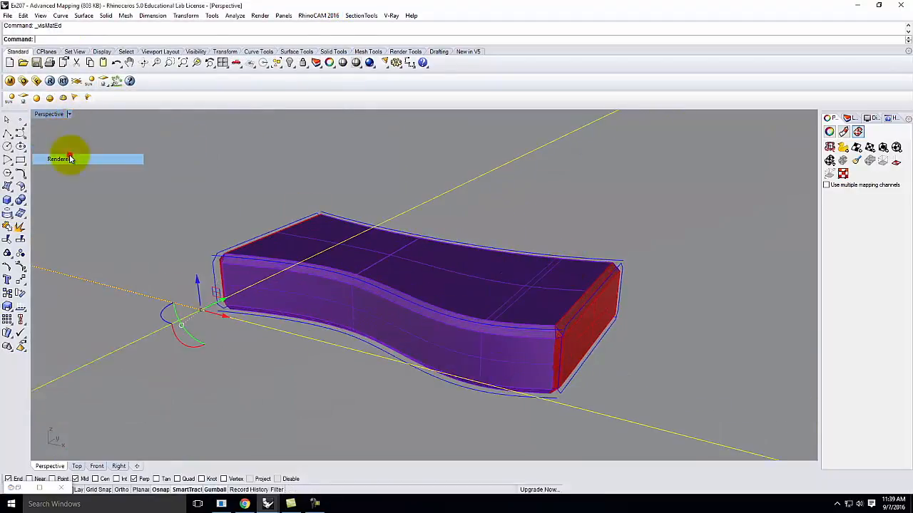
{"action": "right_click_drag", "start_coordinate": [381, 252], "coordinate": [492, 320]}
{"action": "scroll", "coordinate": [432, 353], "scroll_direction": "up", "scroll_amount": 4}
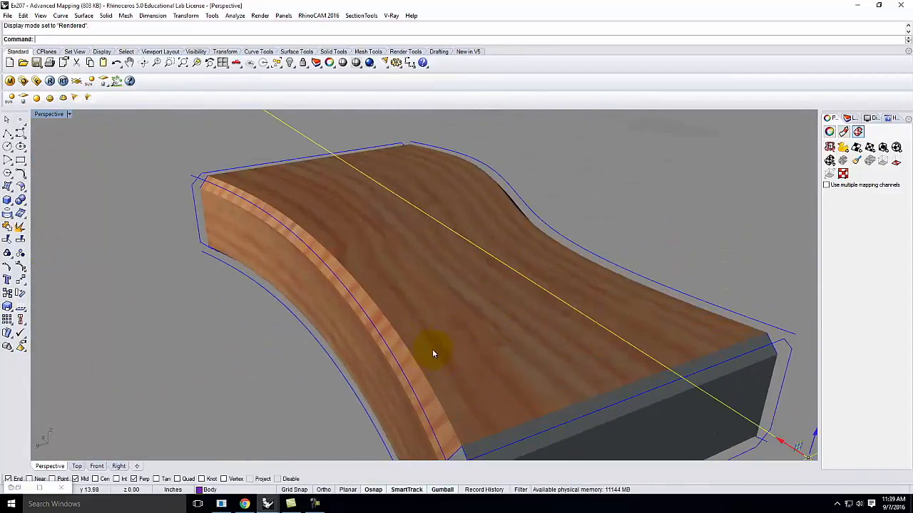
{"action": "right_click_drag", "start_coordinate": [411, 330], "coordinate": [417, 297]}
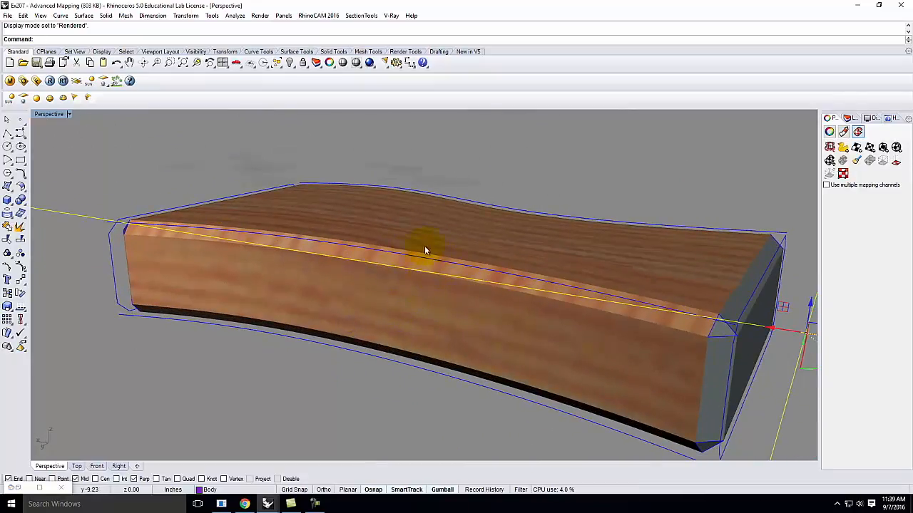
{"action": "right_click_drag", "start_coordinate": [411, 271], "coordinate": [473, 271]}
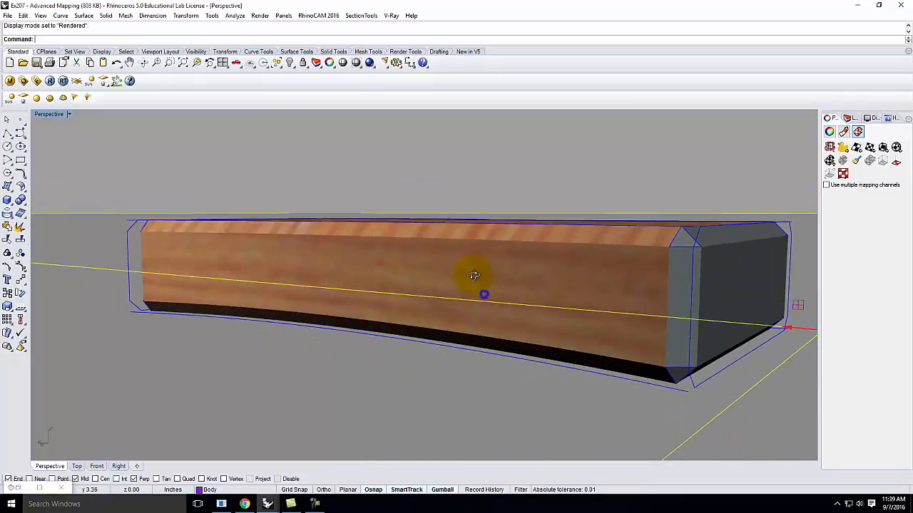
{"action": "right_click_drag", "start_coordinate": [491, 270], "coordinate": [542, 321]}
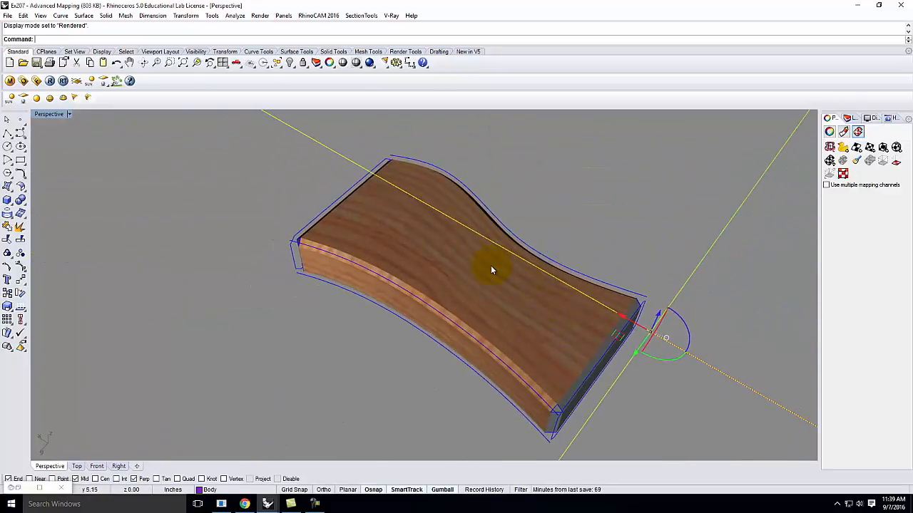
Apply a capped box mapping to the wooden body, using its bounding box in World coordinates
{"action": "left_click", "coordinate": [445, 253]}
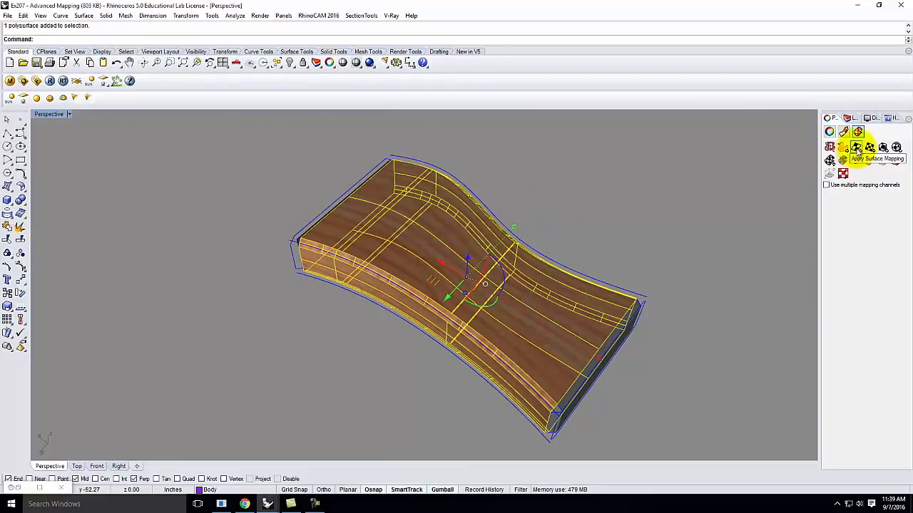
{"action": "left_click", "coordinate": [883, 147]}
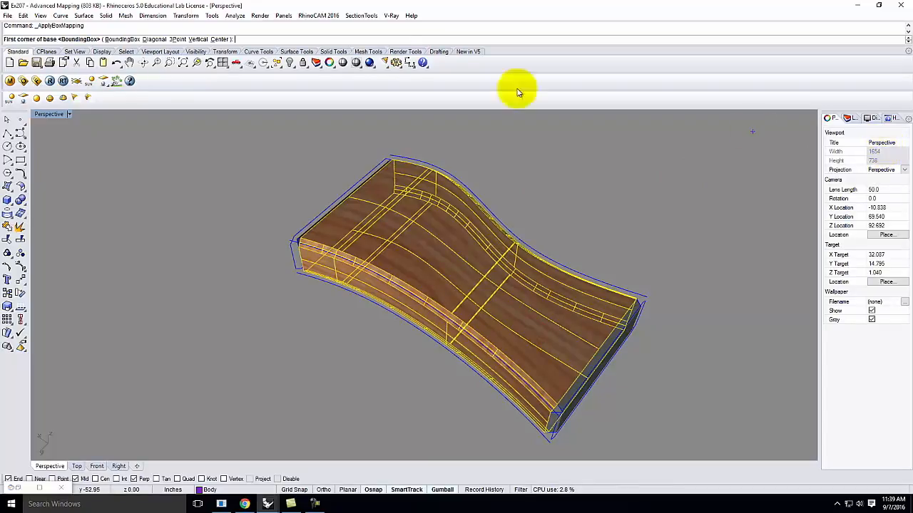
{"action": "left_click", "coordinate": [126, 40]}
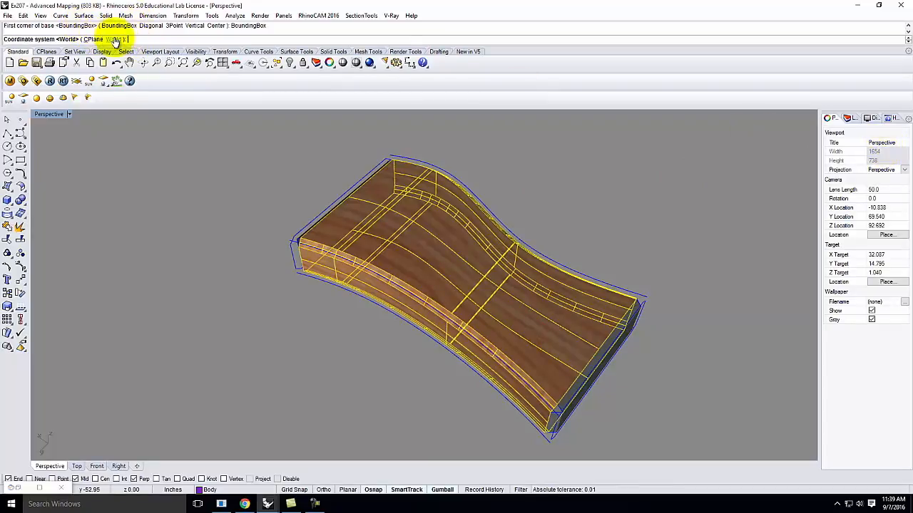
{"action": "left_click", "coordinate": [115, 40]}
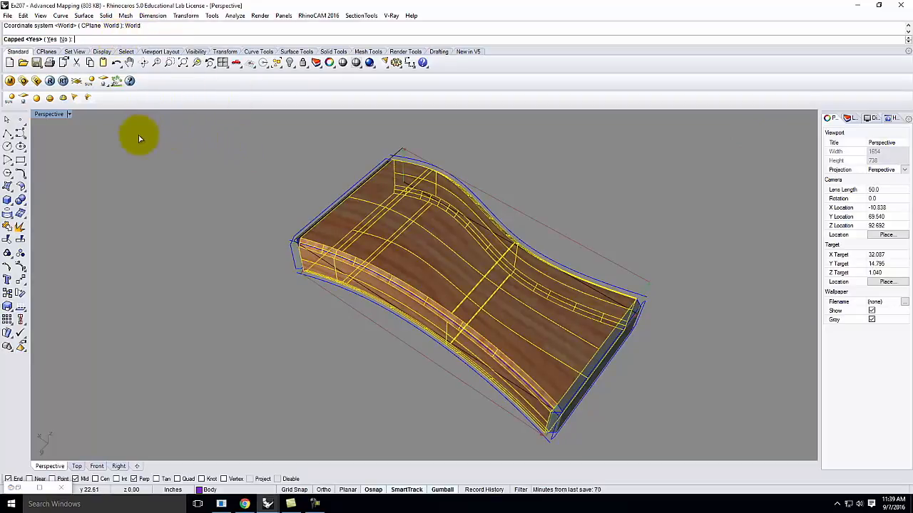
{"action": "left_click", "coordinate": [47, 39]}
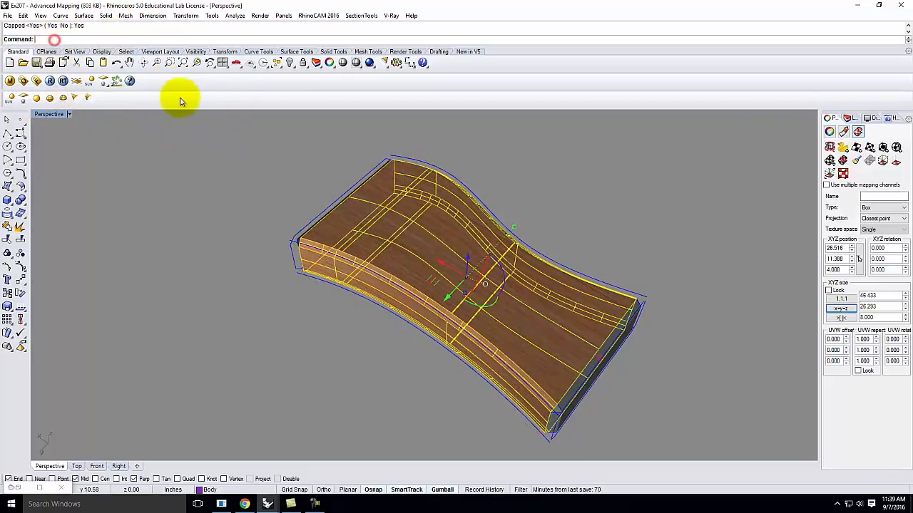
{"action": "left_click", "coordinate": [246, 336]}
{"action": "right_click_drag", "start_coordinate": [378, 391], "coordinate": [386, 374]}
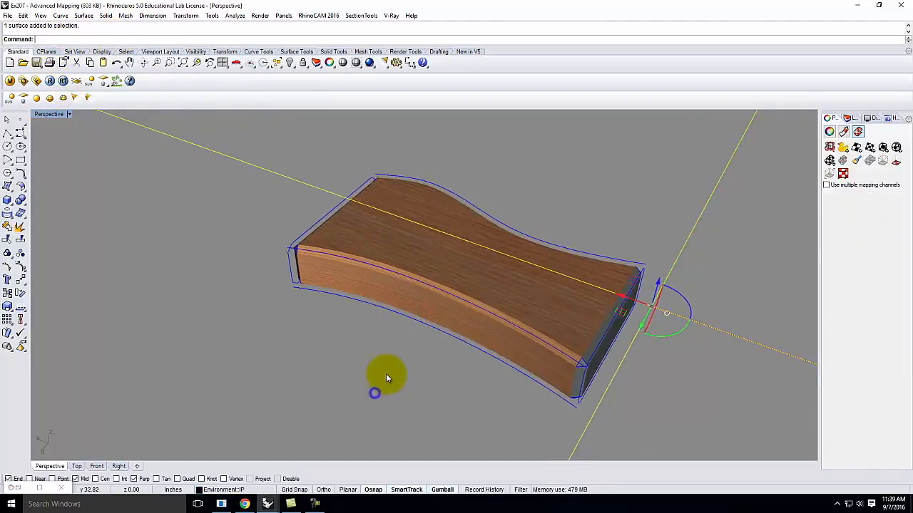
Declutter the view by turning off Gumball, hiding the Construction layer and locking the Environment layer
{"action": "left_click", "coordinate": [442, 491]}
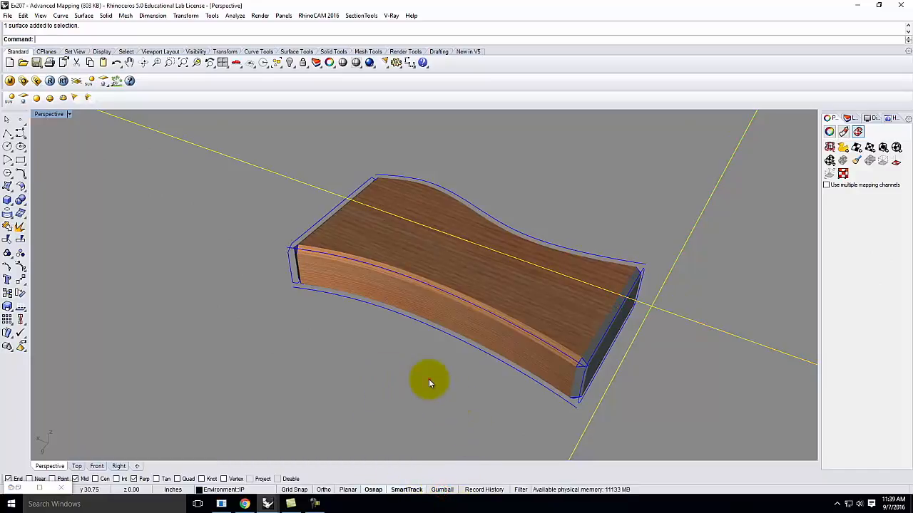
{"action": "left_click", "coordinate": [848, 118]}
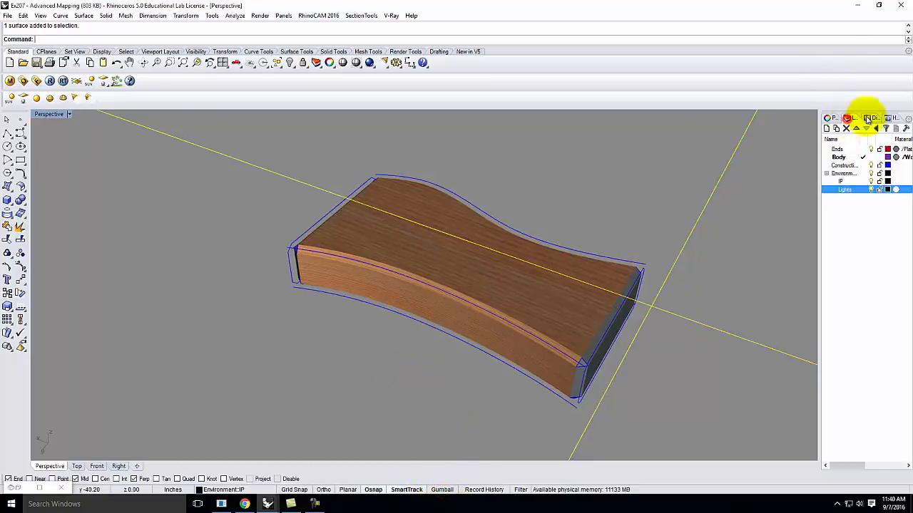
{"action": "left_click", "coordinate": [870, 165]}
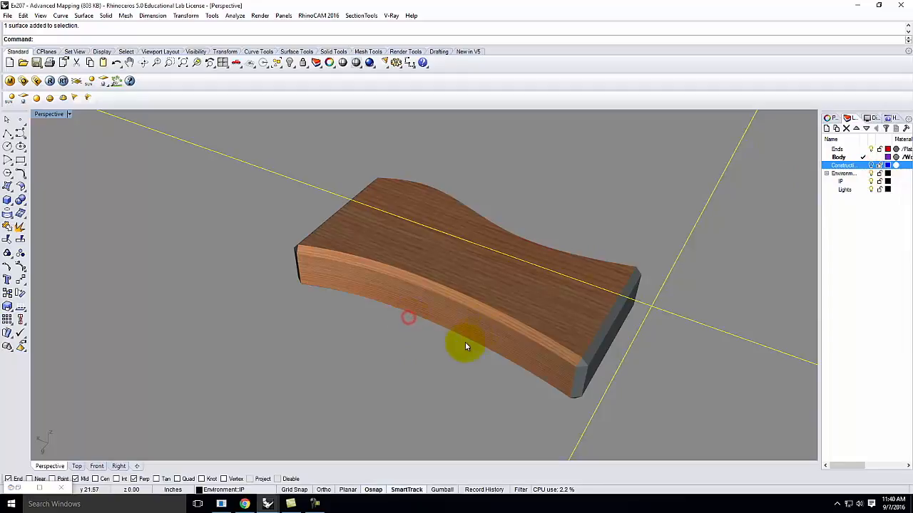
{"action": "left_click", "coordinate": [870, 165]}
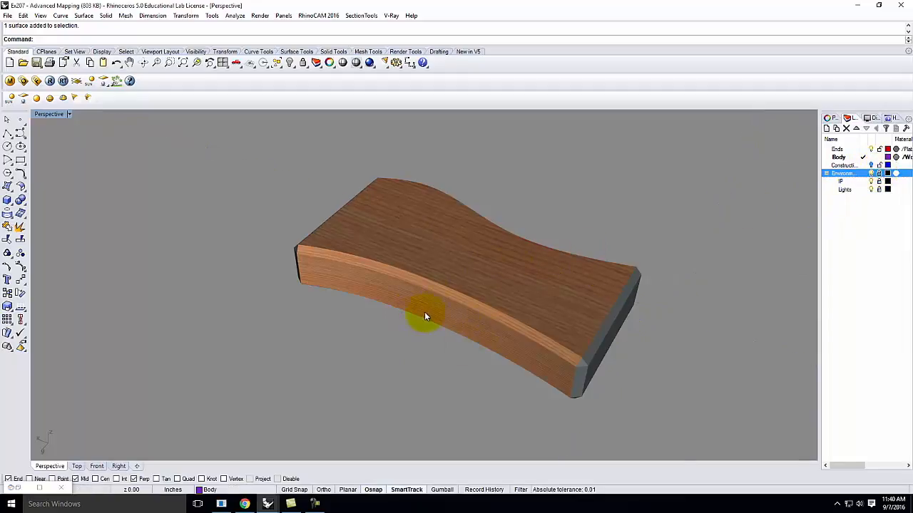
Examine the wood grain on the bevelled edge and compare it with the adjoining top and side faces
{"action": "scroll", "coordinate": [425, 316], "scroll_direction": "up", "scroll_amount": 4}
{"action": "right_click_drag", "start_coordinate": [466, 324], "coordinate": [403, 298]}
{"action": "scroll", "coordinate": [443, 283], "scroll_direction": "up", "scroll_amount": 4}
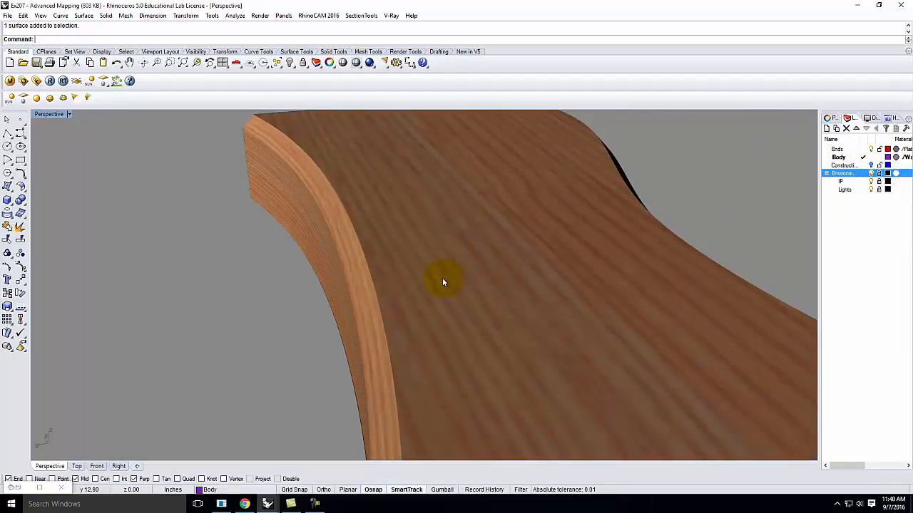
{"action": "right_click_drag", "start_coordinate": [363, 275], "coordinate": [391, 222]}
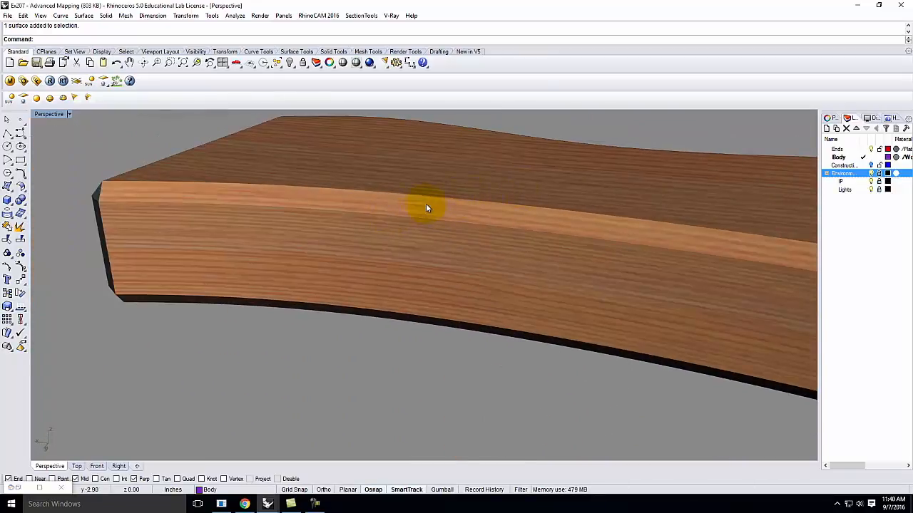
{"action": "scroll", "coordinate": [426, 207], "scroll_direction": "up", "scroll_amount": 5}
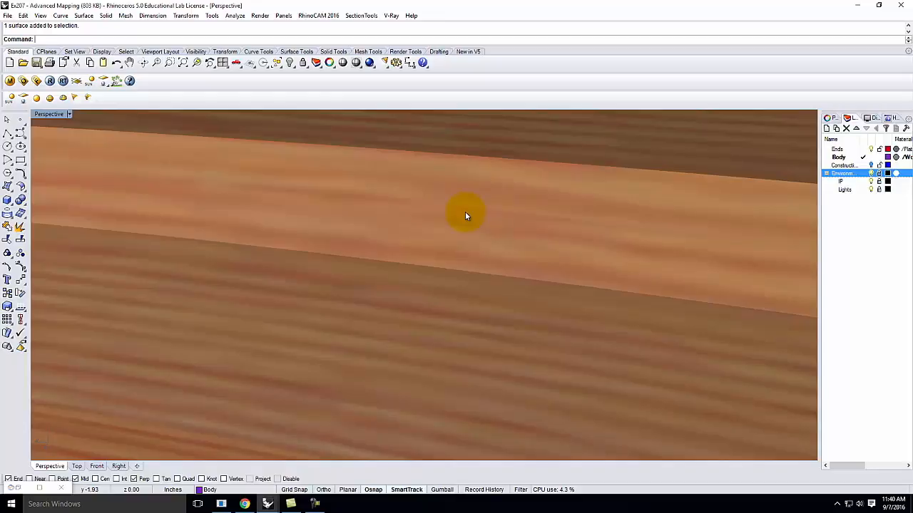
{"action": "scroll", "coordinate": [465, 214], "scroll_direction": "down", "scroll_amount": 5}
{"action": "right_click_drag", "start_coordinate": [513, 230], "coordinate": [606, 271]}
{"action": "scroll", "coordinate": [335, 207], "scroll_direction": "up", "scroll_amount": 5}
{"action": "right_click_drag", "start_coordinate": [335, 208], "coordinate": [500, 218]}
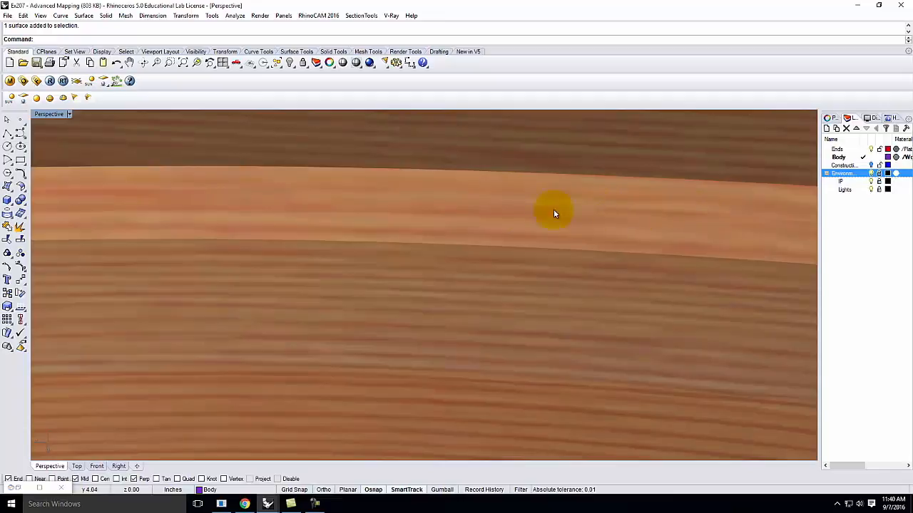
{"action": "right_click_drag", "start_coordinate": [326, 206], "coordinate": [482, 246]}
{"action": "scroll", "coordinate": [471, 252], "scroll_direction": "up", "scroll_amount": 5}
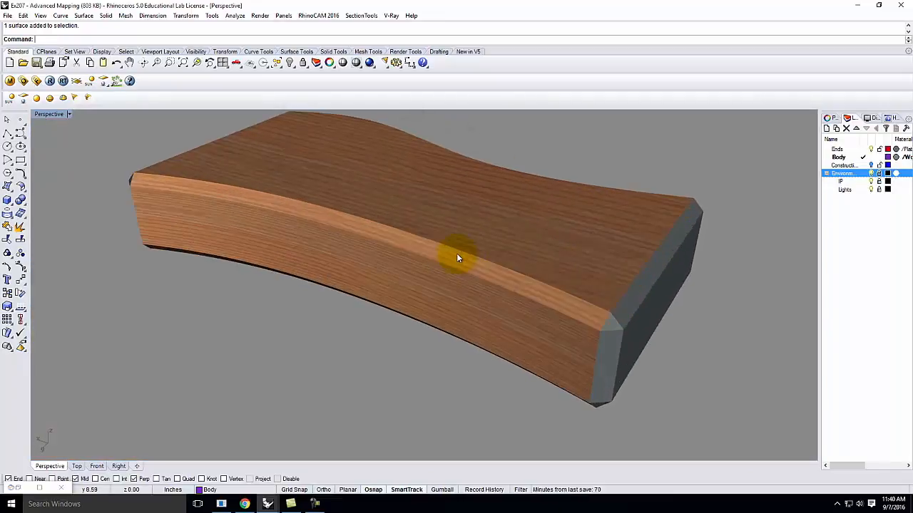
{"action": "right_click_drag", "start_coordinate": [476, 243], "coordinate": [438, 232]}
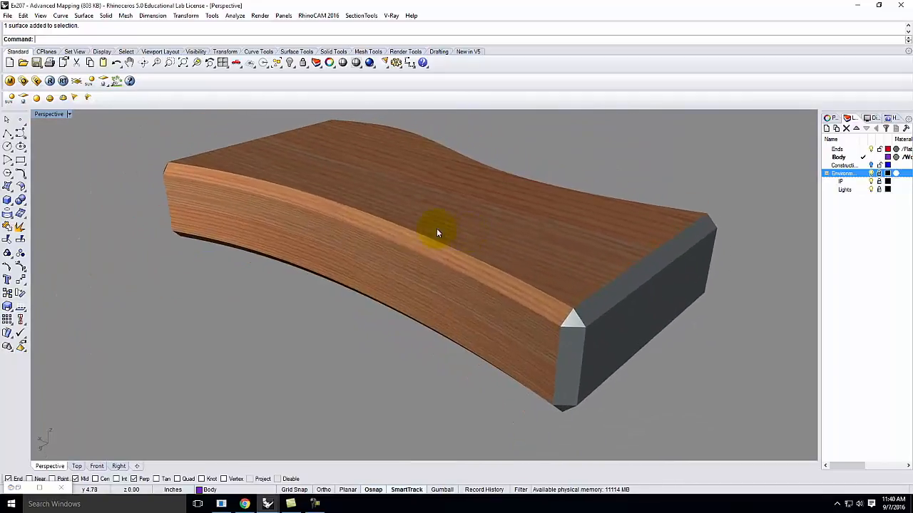
Delete the box mapping from the wooden body
{"action": "left_click", "coordinate": [416, 214]}
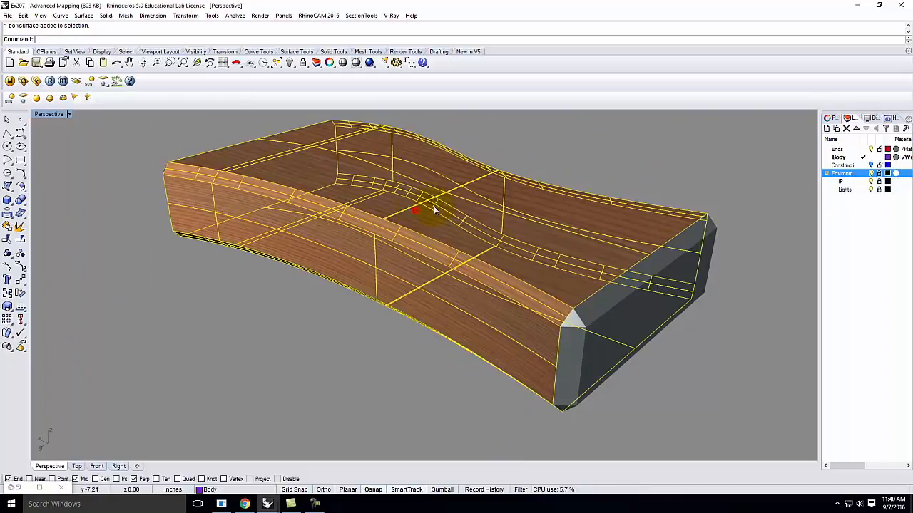
{"action": "left_click", "coordinate": [869, 119]}
{"action": "left_click", "coordinate": [842, 161]}
{"action": "left_click", "coordinate": [302, 298]}
Unwrap the wooden body, using the edge between its top face and front bevel as the seam
{"action": "left_click", "coordinate": [367, 242]}
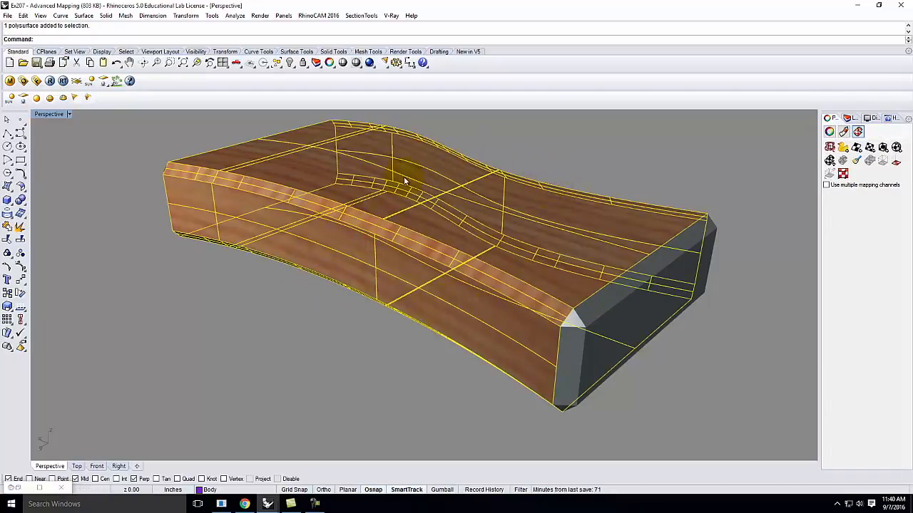
{"action": "right_click_drag", "start_coordinate": [385, 277], "coordinate": [398, 275]}
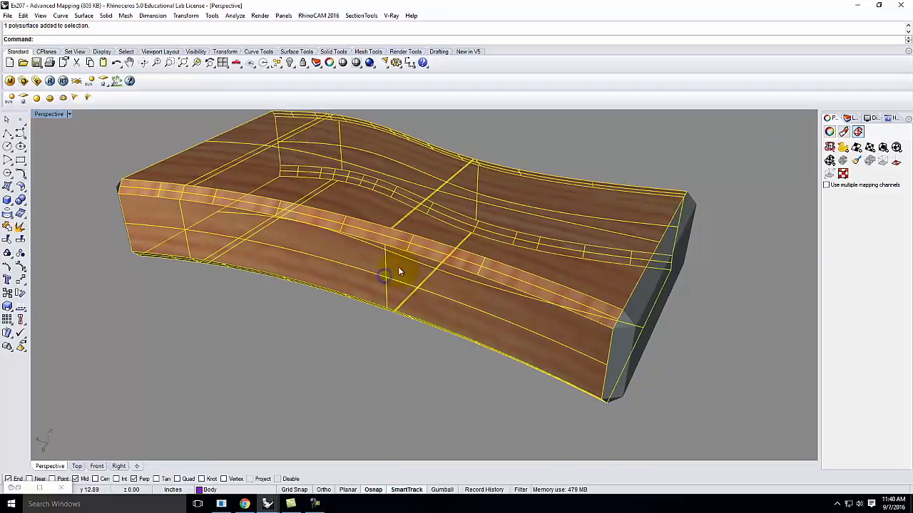
{"action": "left_click", "coordinate": [831, 148]}
{"action": "left_click", "coordinate": [352, 219]}
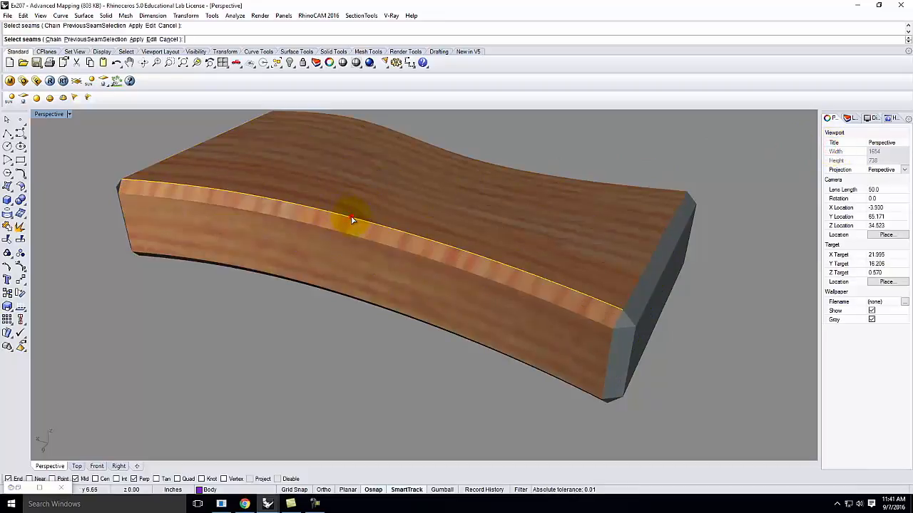
{"action": "key", "text": "Return"}
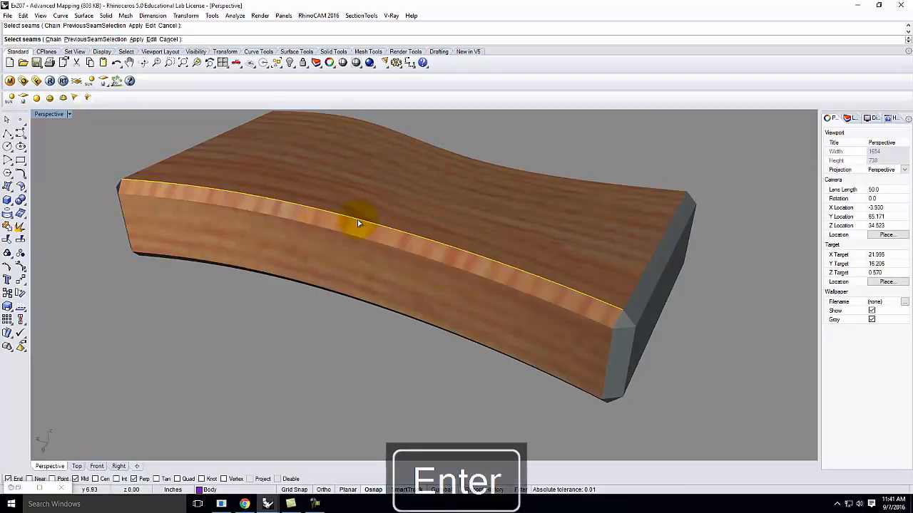
{"action": "scroll", "coordinate": [300, 298], "scroll_direction": "down", "scroll_amount": 5}
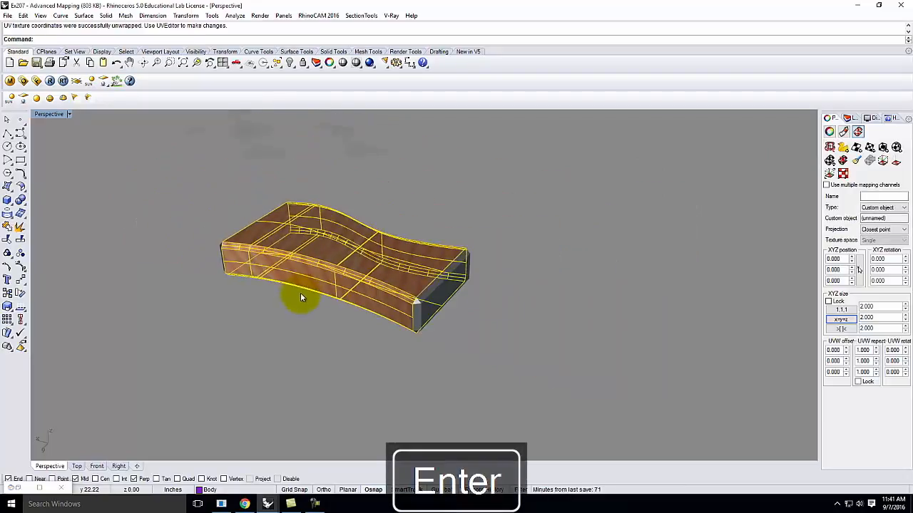
Open the UV Editor for the wooden body and lay out its UV mesh in a rectangle beside the model
{"action": "left_click", "coordinate": [844, 174]}
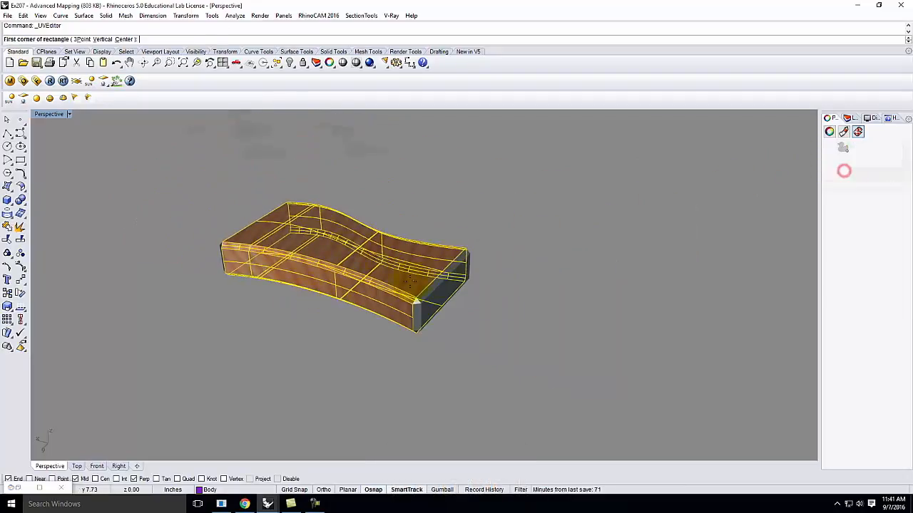
{"action": "scroll", "coordinate": [380, 293], "scroll_direction": "down", "scroll_amount": 7}
{"action": "left_click", "coordinate": [539, 200]}
{"action": "left_click", "coordinate": [681, 385]}
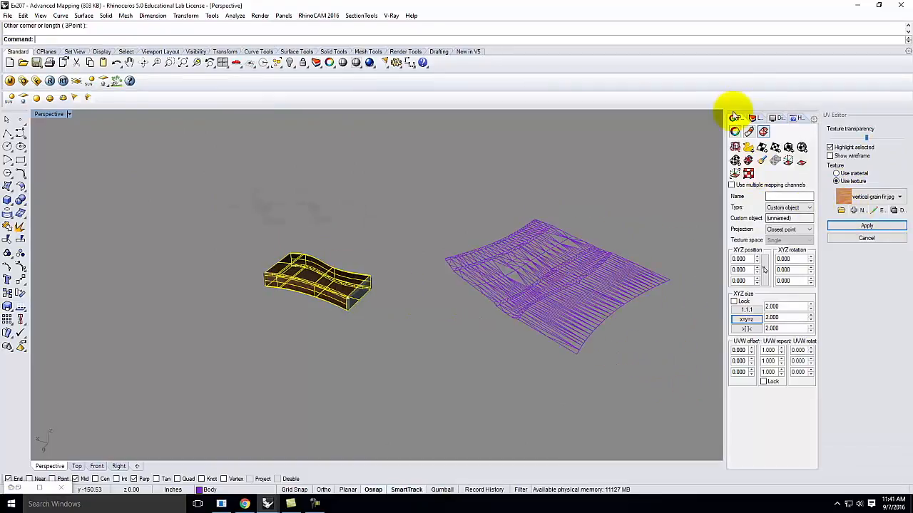
Hide the Environment layer
{"action": "left_click", "coordinate": [754, 119]}
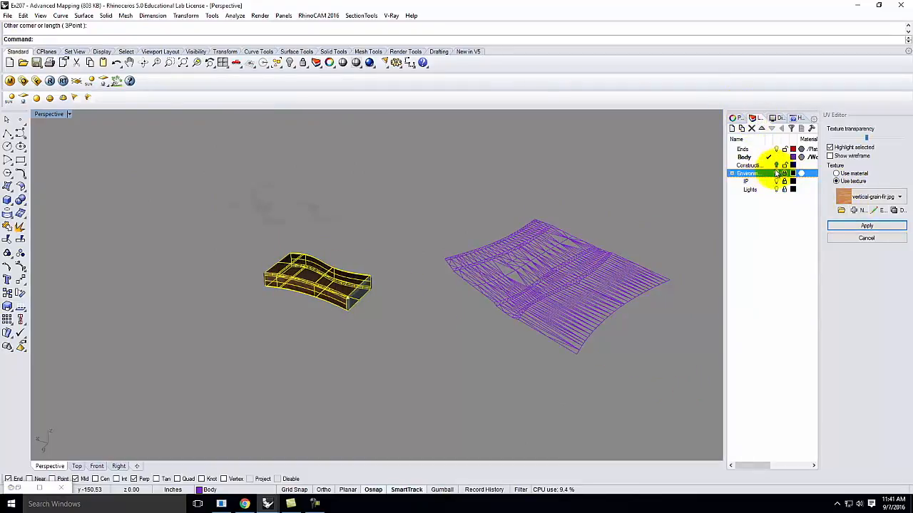
{"action": "left_click", "coordinate": [778, 174]}
{"action": "scroll", "coordinate": [542, 275], "scroll_direction": "up", "scroll_amount": 3}
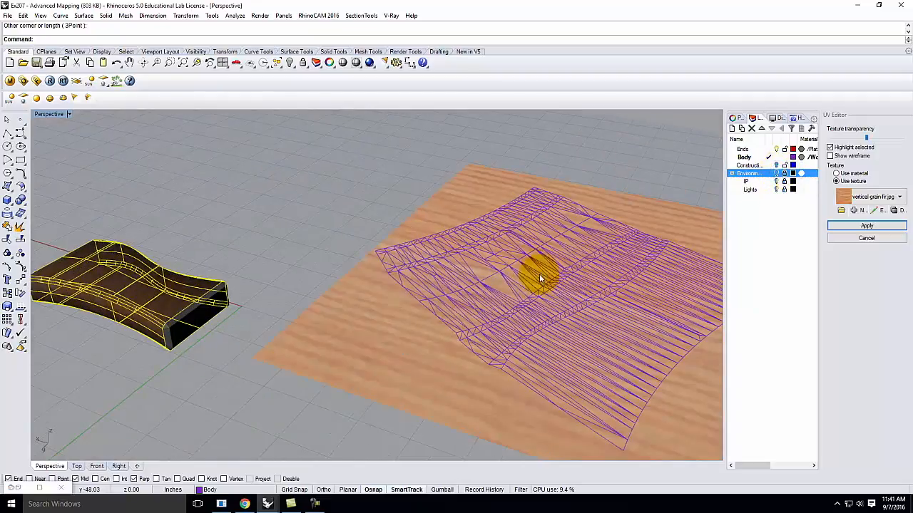
Select the UV mesh and rotate it about 22 degrees over the wood texture
{"action": "left_click", "coordinate": [241, 249]}
{"action": "left_click", "coordinate": [480, 285]}
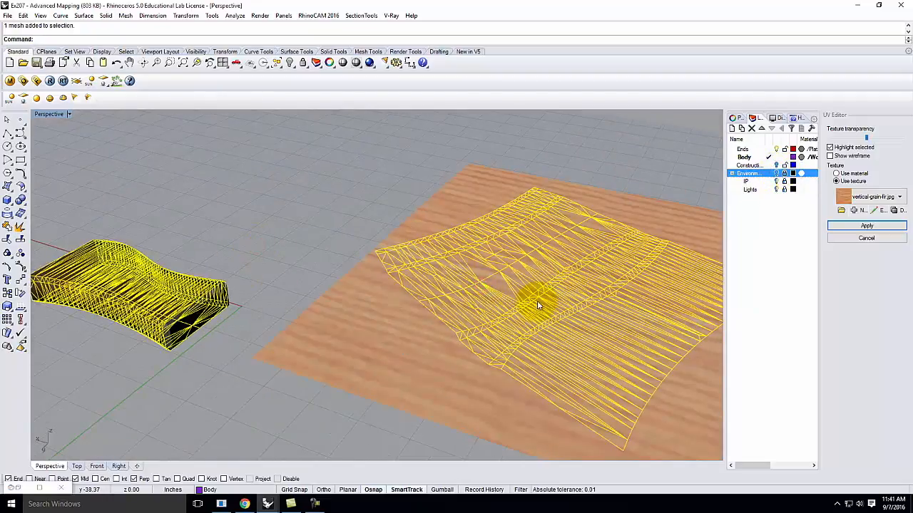
{"action": "scroll", "coordinate": [493, 288], "scroll_direction": "down", "scroll_amount": 2}
{"action": "type", "text": "o"}
{"action": "key", "text": "Return"}
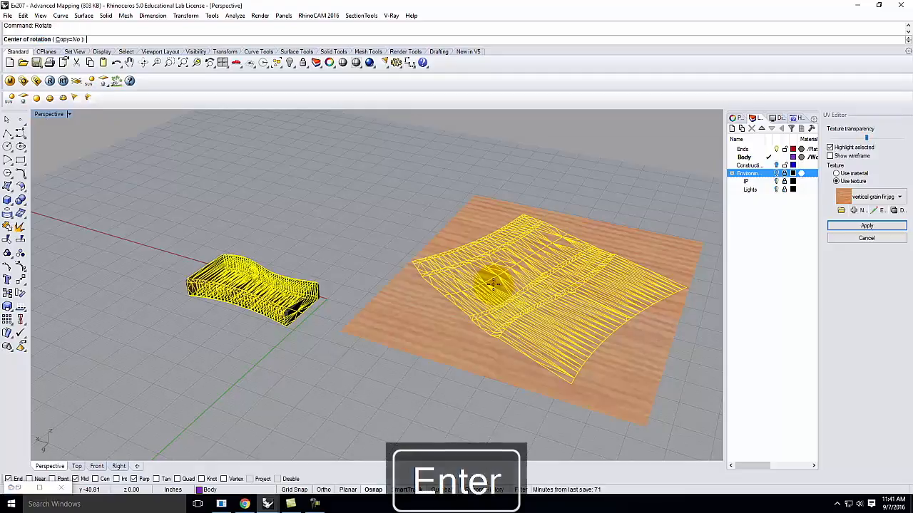
{"action": "left_click", "coordinate": [610, 315]}
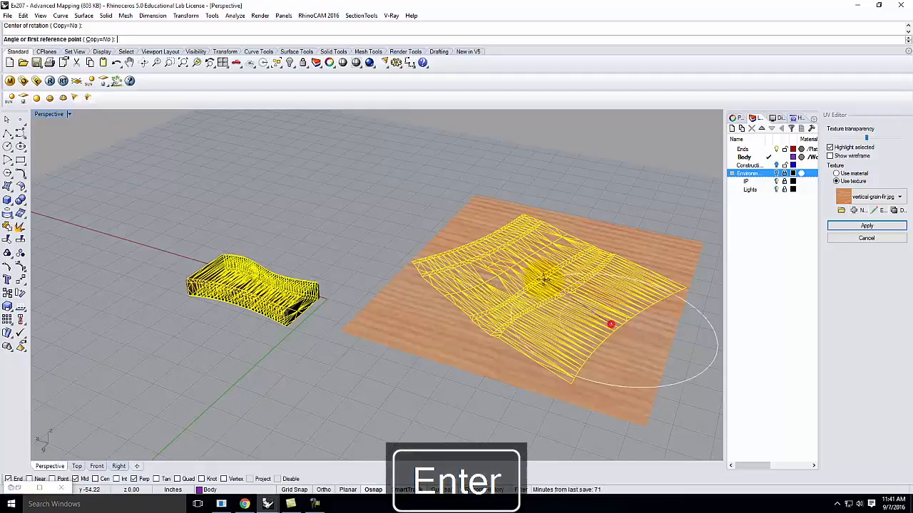
{"action": "left_click", "coordinate": [493, 258]}
{"action": "left_click", "coordinate": [480, 280]}
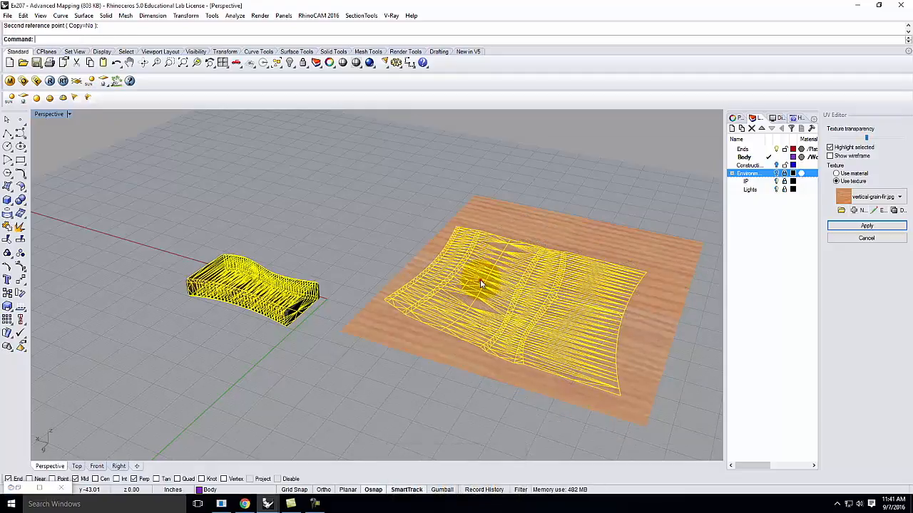
Scale up the UV mesh from its middle until it extends past the edges of the wood texture
{"action": "type", "text": "scale"}
{"action": "key", "text": "Return"}
{"action": "left_click", "coordinate": [522, 291]}
{"action": "left_click", "coordinate": [622, 318]}
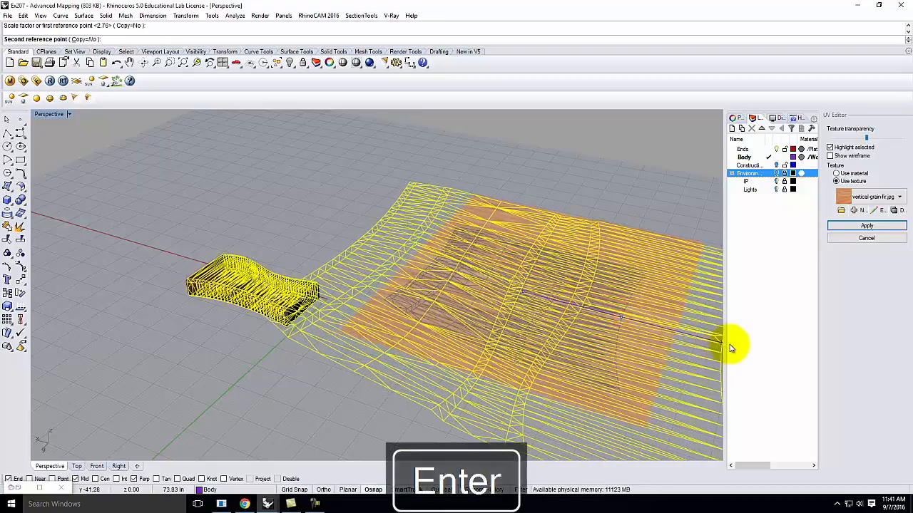
{"action": "left_click", "coordinate": [716, 340]}
{"action": "left_click", "coordinate": [188, 363]}
{"action": "scroll", "coordinate": [234, 289], "scroll_direction": "up", "scroll_amount": 10}
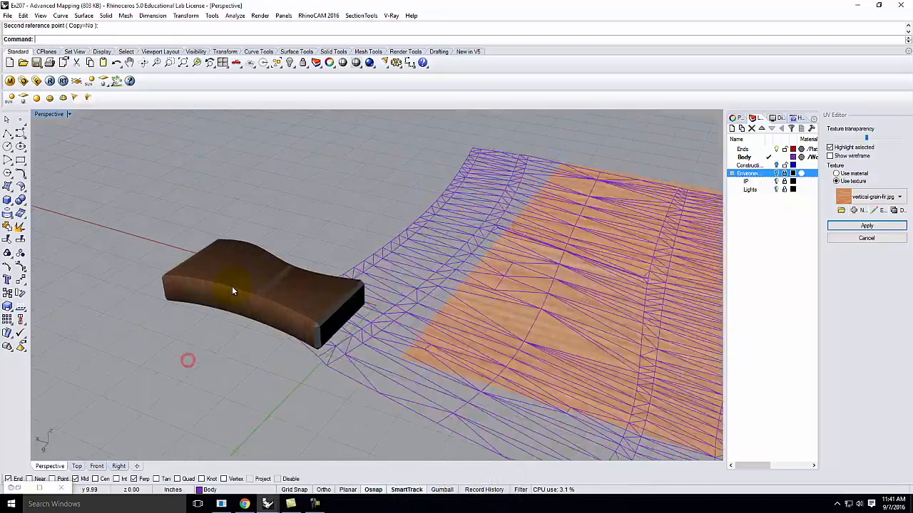
{"action": "scroll", "coordinate": [254, 300], "scroll_direction": "up", "scroll_amount": 2}
{"action": "scroll", "coordinate": [271, 294], "scroll_direction": "down", "scroll_amount": 5}
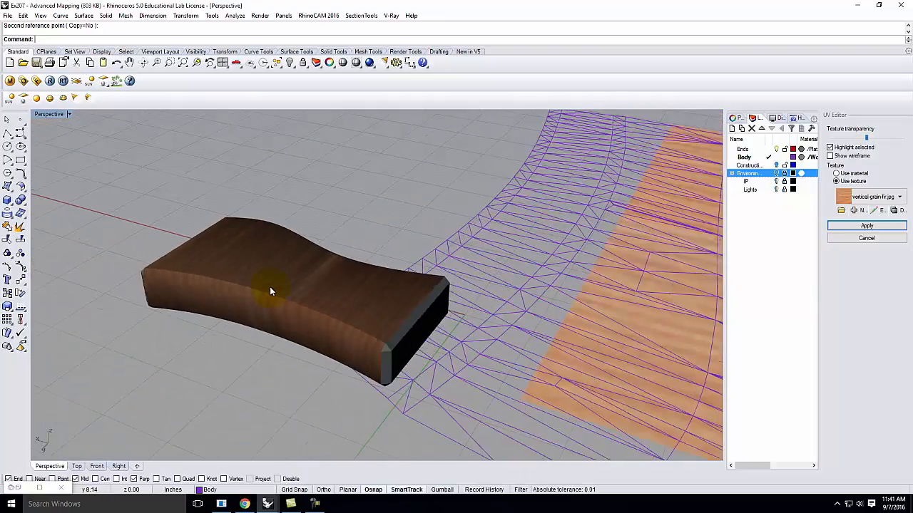
{"action": "scroll", "coordinate": [468, 286], "scroll_direction": "down", "scroll_amount": 4}
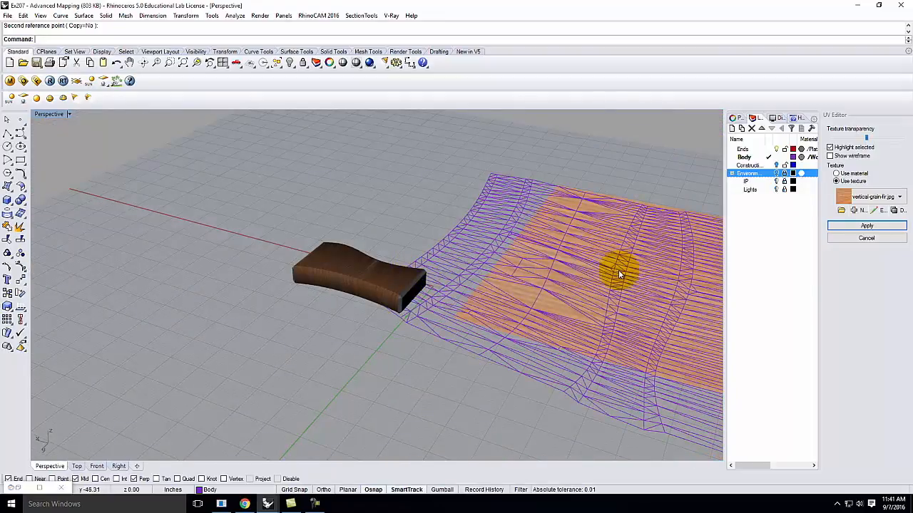
Rotate the enlarged UV mesh roughly a quarter turn so the wood grain runs along the body's length
{"action": "left_click", "coordinate": [618, 269]}
{"action": "key", "text": "Return"}
{"action": "left_click", "coordinate": [647, 295]}
{"action": "left_click", "coordinate": [480, 235]}
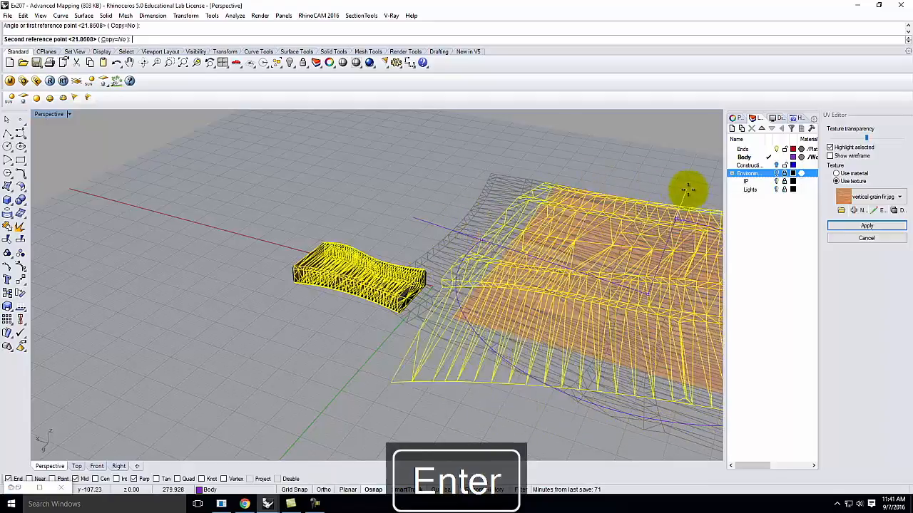
{"action": "left_click", "coordinate": [705, 222]}
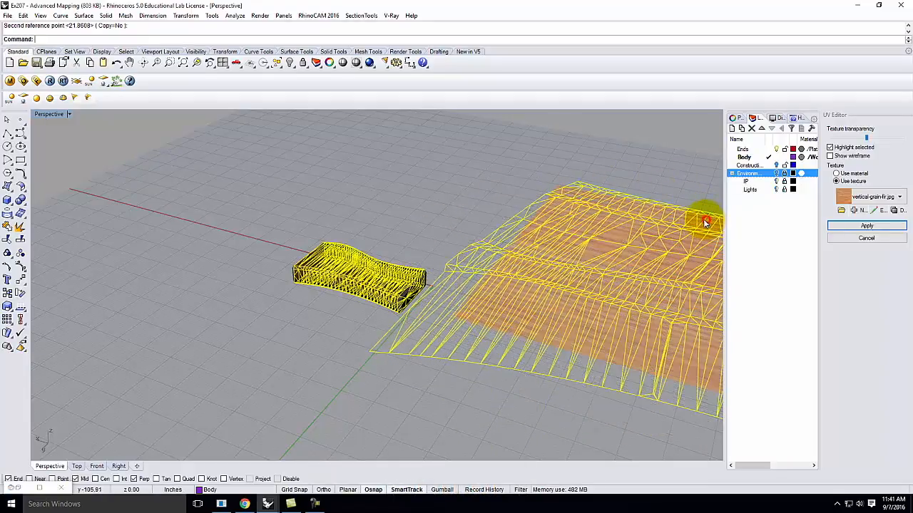
{"action": "left_click", "coordinate": [312, 350]}
Examine how the wood grain runs across the body's top, sides and rounded edges from several angles
{"action": "scroll", "coordinate": [330, 294], "scroll_direction": "up", "scroll_amount": 5}
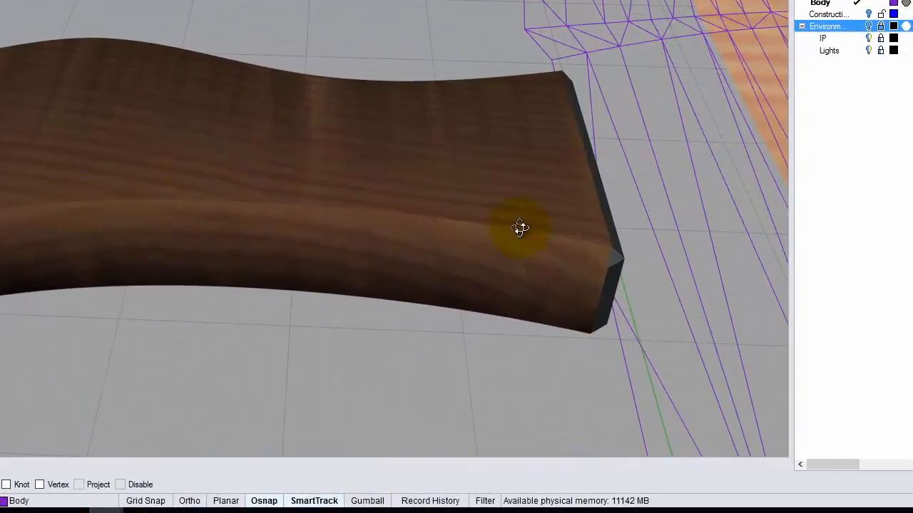
{"action": "right_click_drag", "start_coordinate": [513, 173], "coordinate": [289, 155]}
{"action": "right_click_drag", "start_coordinate": [229, 284], "coordinate": [315, 294]}
{"action": "right_click_drag", "start_coordinate": [324, 251], "coordinate": [159, 264]}
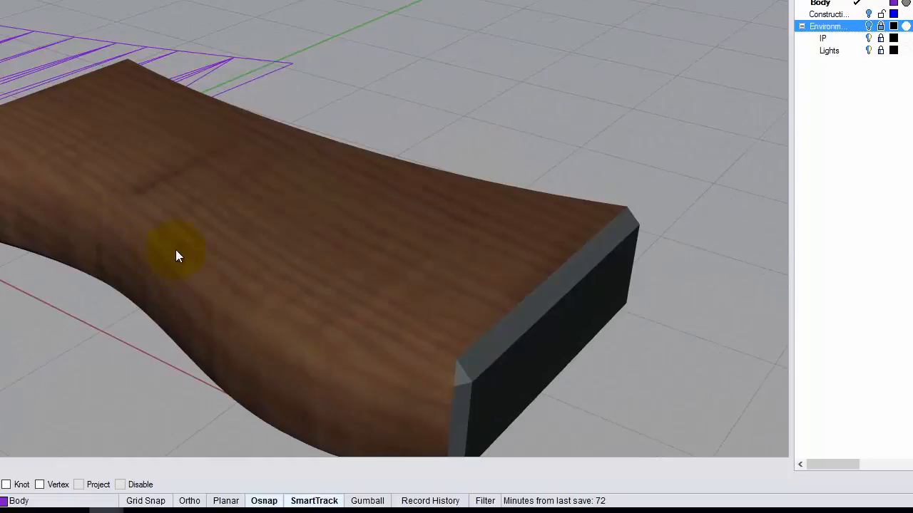
{"action": "right_click_drag", "start_coordinate": [311, 160], "coordinate": [95, 264]}
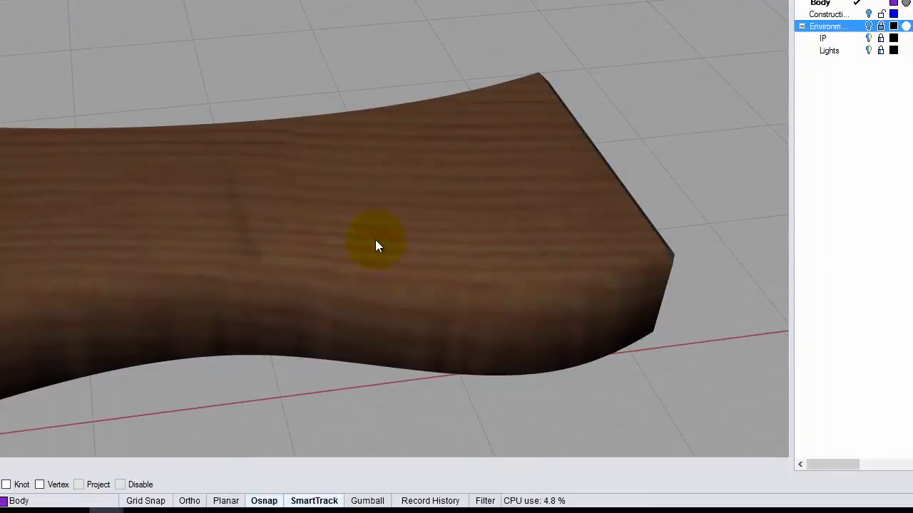
{"action": "right_click_drag", "start_coordinate": [376, 243], "coordinate": [54, 204]}
{"action": "scroll", "coordinate": [310, 170], "scroll_direction": "up", "scroll_amount": 4}
{"action": "right_click_drag", "start_coordinate": [311, 171], "coordinate": [310, 194]}
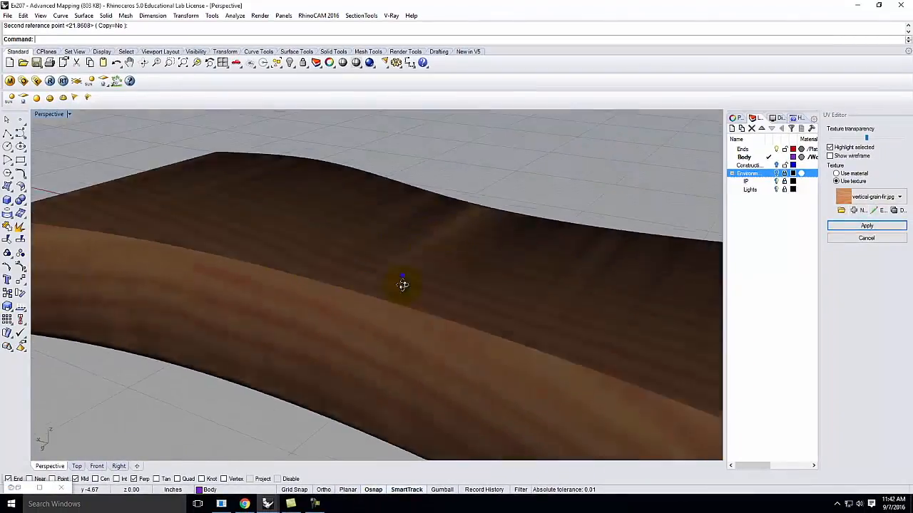
{"action": "right_click_drag", "start_coordinate": [403, 285], "coordinate": [372, 343]}
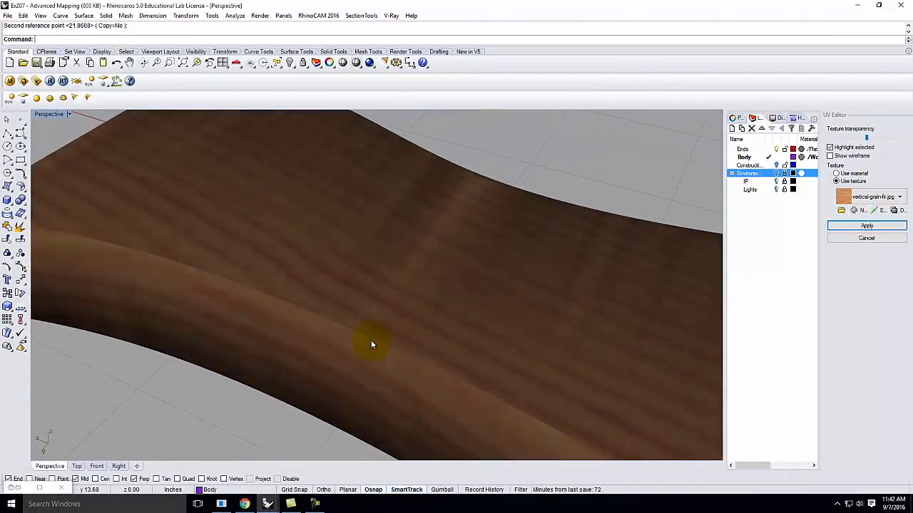
{"action": "right_click_drag", "start_coordinate": [344, 375], "coordinate": [349, 244]}
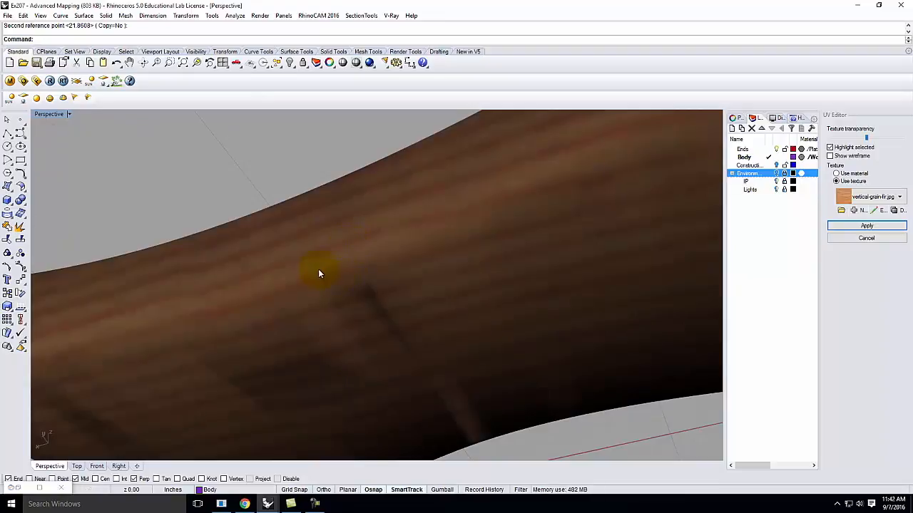
{"action": "right_click_drag", "start_coordinate": [326, 210], "coordinate": [394, 347]}
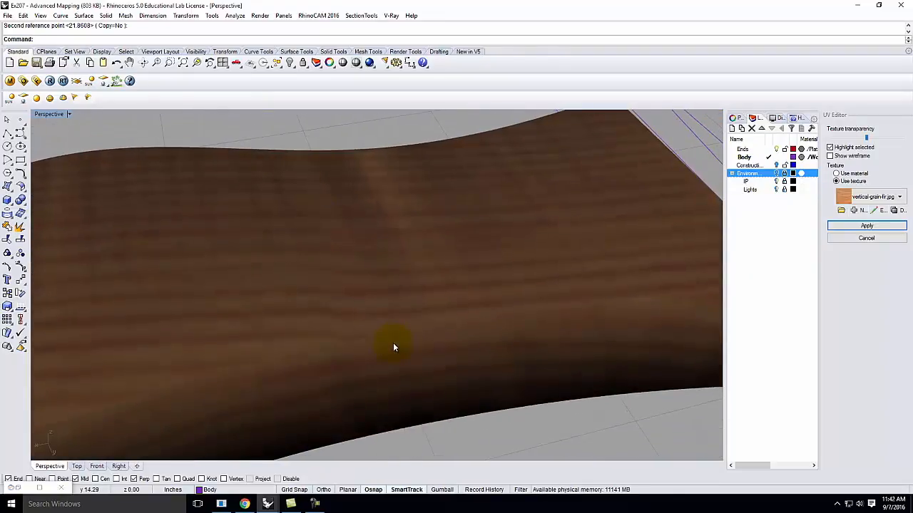
{"action": "right_click_drag", "start_coordinate": [413, 329], "coordinate": [492, 240]}
{"action": "scroll", "coordinate": [492, 241], "scroll_direction": "down", "scroll_amount": 7}
{"action": "right_click_drag", "start_coordinate": [422, 235], "coordinate": [475, 257]}
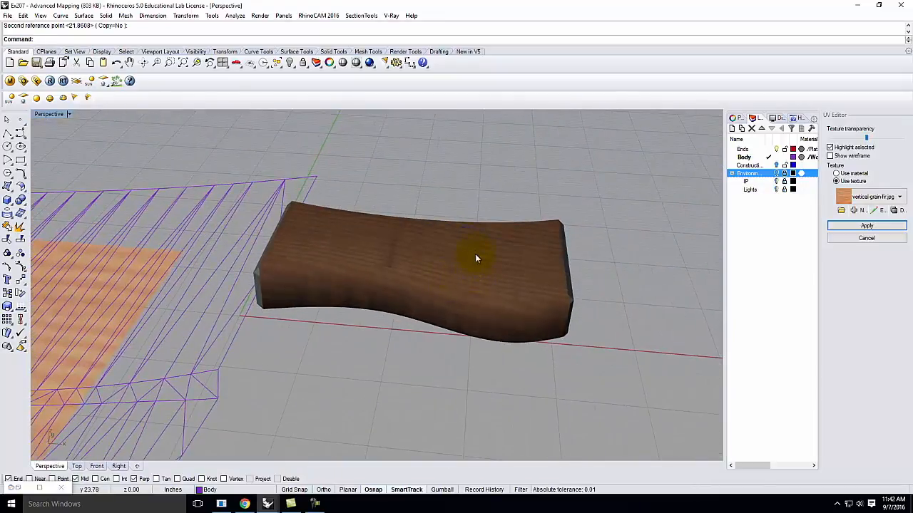
{"action": "scroll", "coordinate": [431, 260], "scroll_direction": "down", "scroll_amount": 5}
{"action": "scroll", "coordinate": [171, 278], "scroll_direction": "down", "scroll_amount": 4}
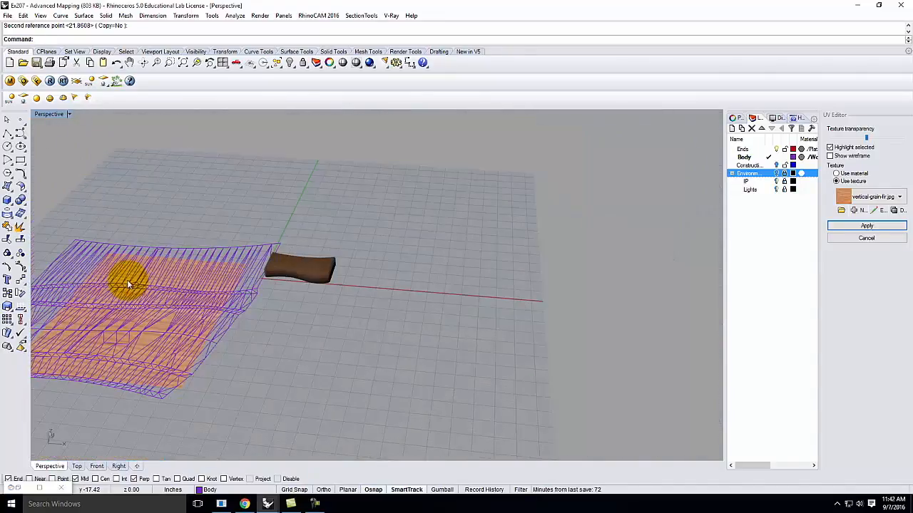
{"action": "scroll", "coordinate": [292, 303], "scroll_direction": "up", "scroll_amount": 5}
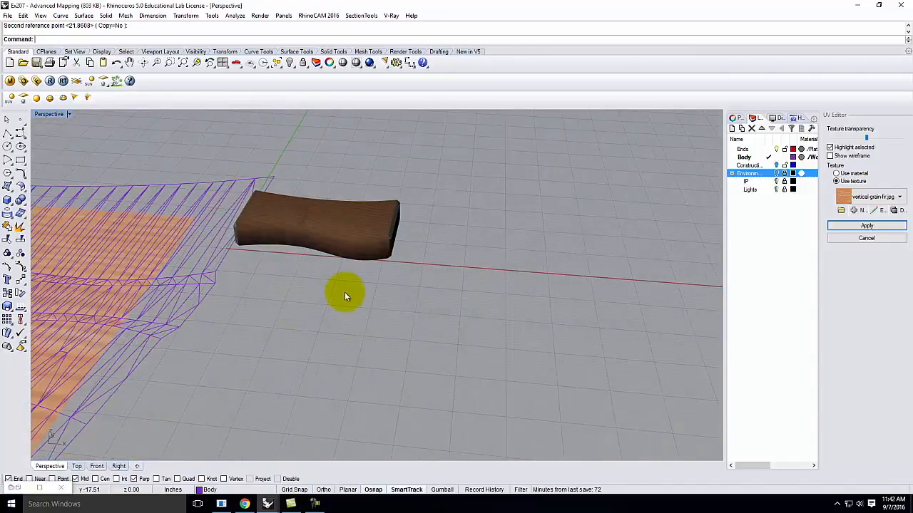
Apply the edited UV layout to the wooden body and close the UV Editor
{"action": "left_click", "coordinate": [320, 214]}
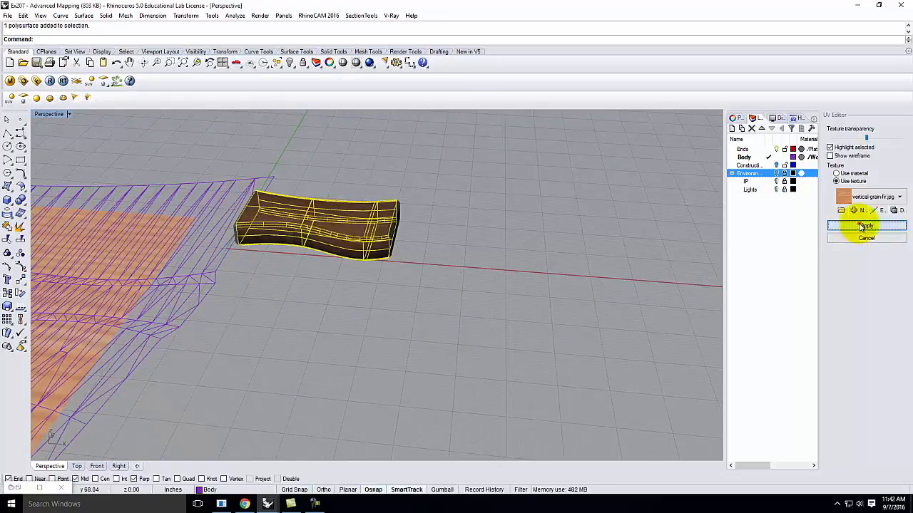
{"action": "left_click", "coordinate": [865, 225]}
{"action": "left_click", "coordinate": [459, 276]}
{"action": "left_click", "coordinate": [400, 233]}
{"action": "left_click", "coordinate": [375, 268]}
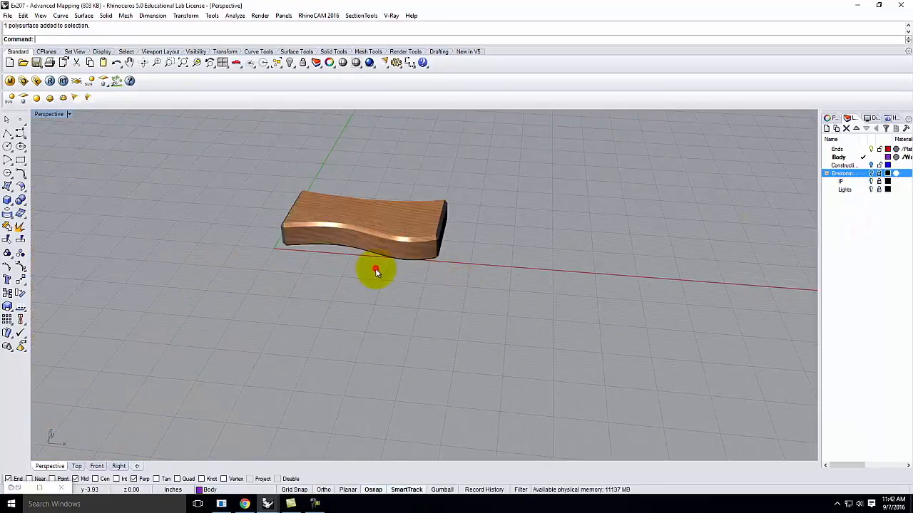
{"action": "scroll", "coordinate": [366, 233], "scroll_direction": "up", "scroll_amount": 8}
{"action": "right_click_drag", "start_coordinate": [550, 237], "coordinate": [557, 219]}
{"action": "right_click_drag", "start_coordinate": [496, 240], "coordinate": [464, 210]}
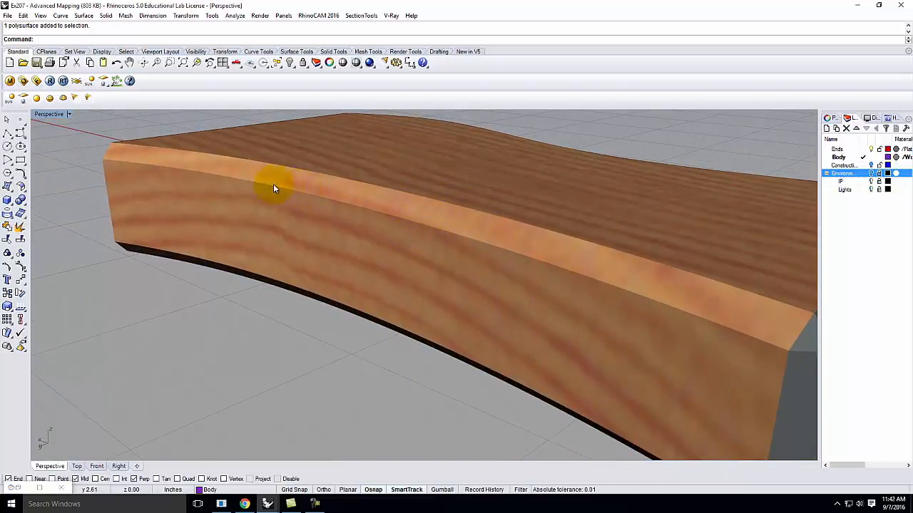
Remove the custom texture mapping from the wooden body
{"action": "scroll", "coordinate": [273, 190], "scroll_direction": "down", "scroll_amount": 8}
{"action": "right_click_drag", "start_coordinate": [337, 183], "coordinate": [358, 247]}
{"action": "scroll", "coordinate": [371, 258], "scroll_direction": "down", "scroll_amount": 10}
{"action": "left_click", "coordinate": [374, 258]}
{"action": "left_click", "coordinate": [827, 118]}
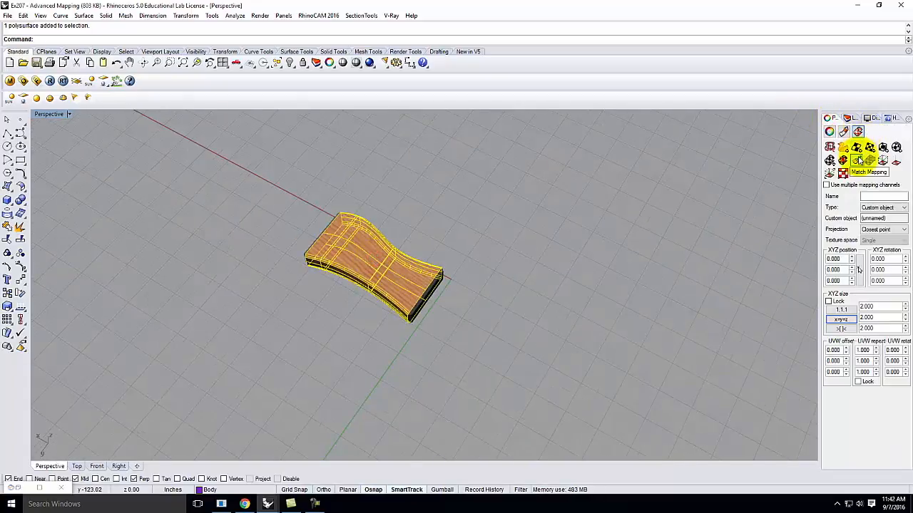
{"action": "left_click", "coordinate": [843, 160]}
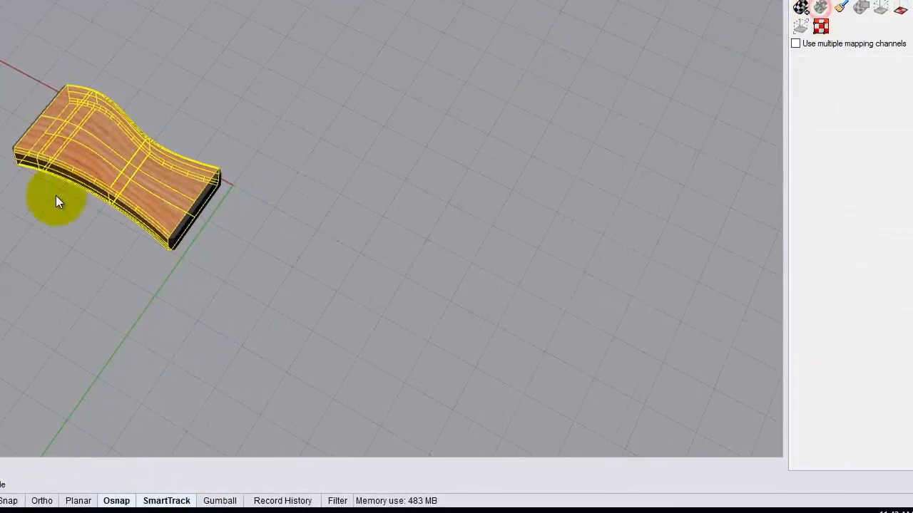
{"action": "right_click_drag", "start_coordinate": [59, 202], "coordinate": [239, 187]}
{"action": "left_click", "coordinate": [278, 234]}
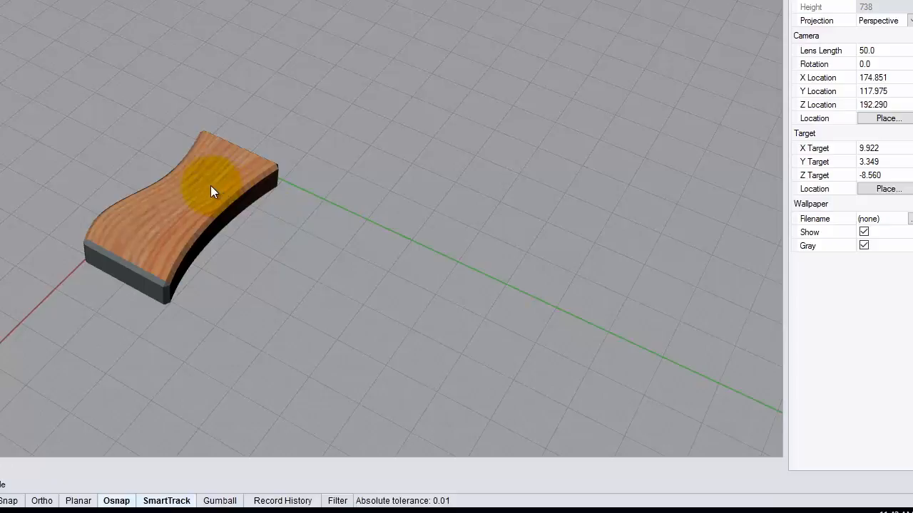
{"action": "scroll", "coordinate": [226, 237], "scroll_direction": "up", "scroll_amount": 4}
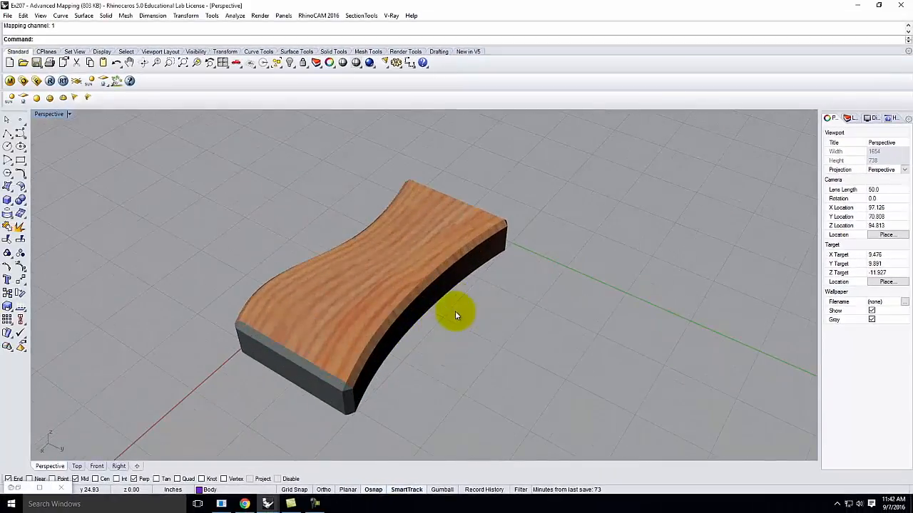
{"action": "scroll", "coordinate": [455, 316], "scroll_direction": "down", "scroll_amount": 4}
Draw a solid cylinder lengthwise around the wooden body, centering its base in the Right view and extending it past the body's far end
{"action": "right_click_drag", "start_coordinate": [385, 311], "coordinate": [588, 257]}
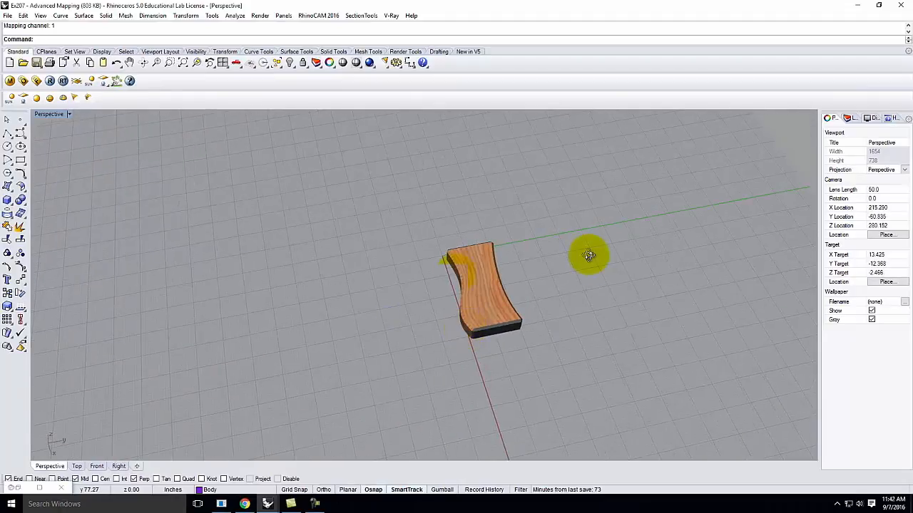
{"action": "right_click_drag", "start_coordinate": [529, 287], "coordinate": [493, 280]}
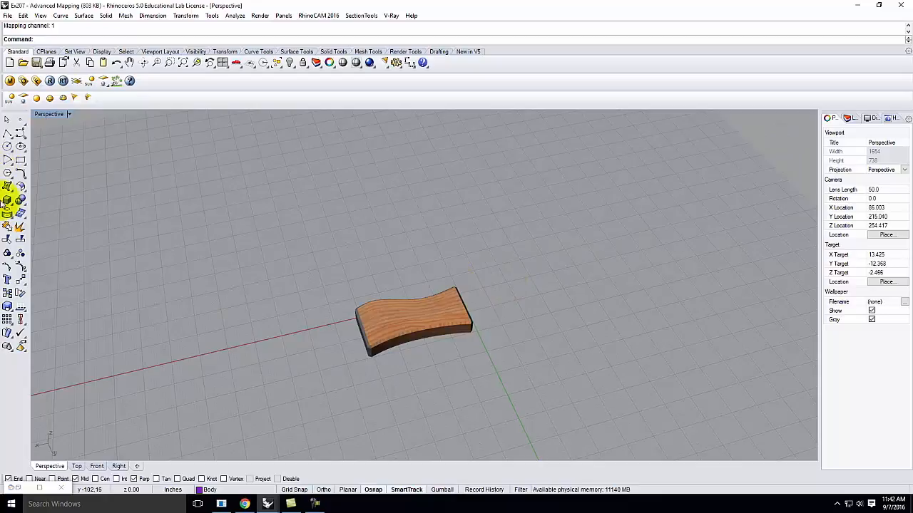
{"action": "left_click", "coordinate": [7, 202]}
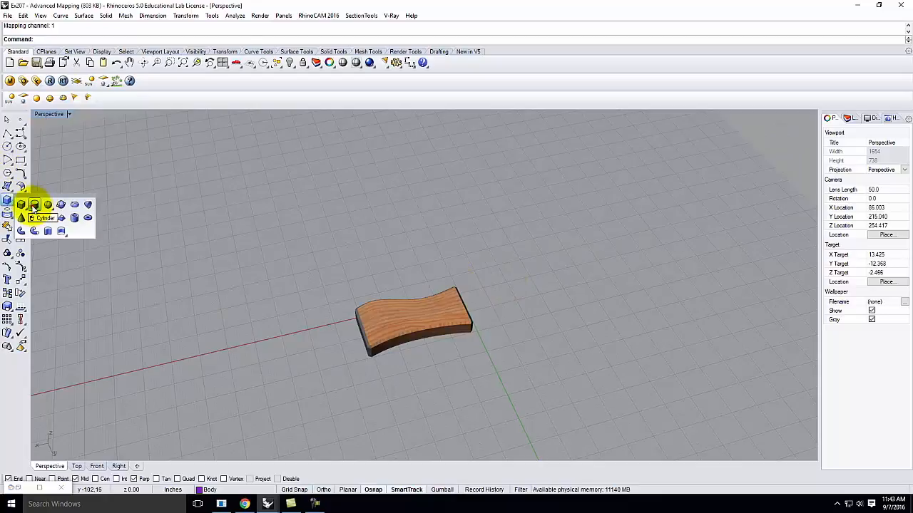
{"action": "left_click", "coordinate": [33, 206]}
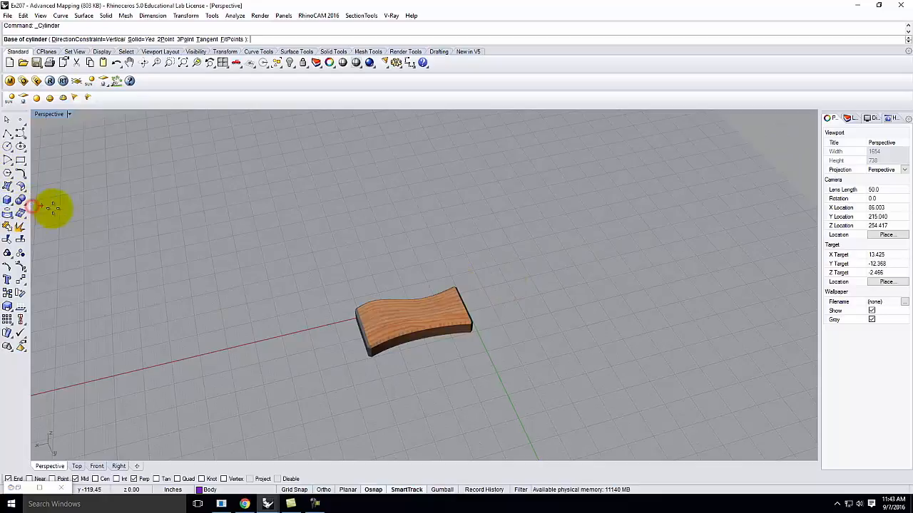
{"action": "double_click", "coordinate": [49, 115]}
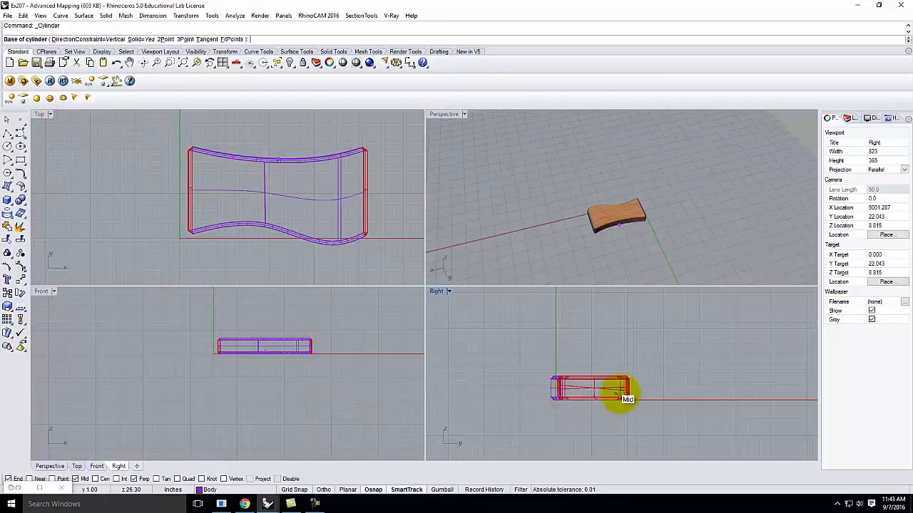
{"action": "scroll", "coordinate": [625, 394], "scroll_direction": "up", "scroll_amount": 5}
{"action": "left_click", "coordinate": [618, 373]}
{"action": "scroll", "coordinate": [729, 422], "scroll_direction": "down", "scroll_amount": 3}
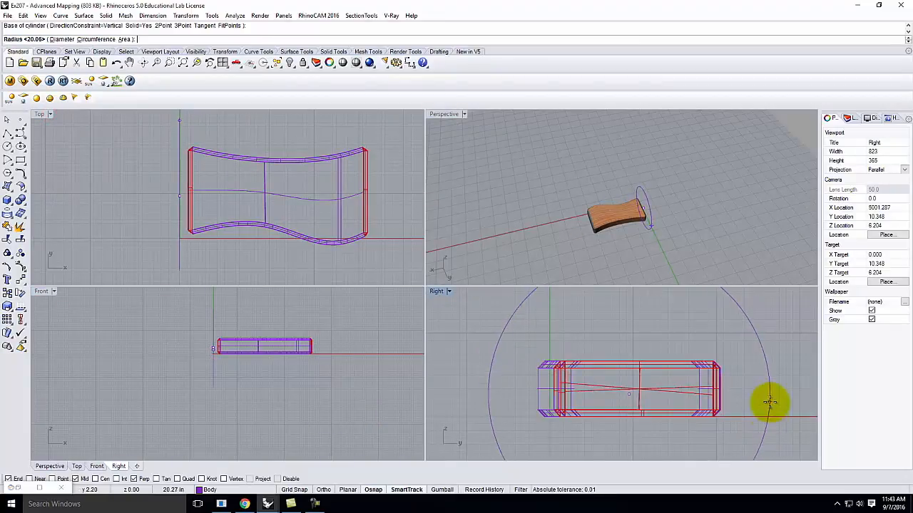
{"action": "left_click", "coordinate": [758, 397]}
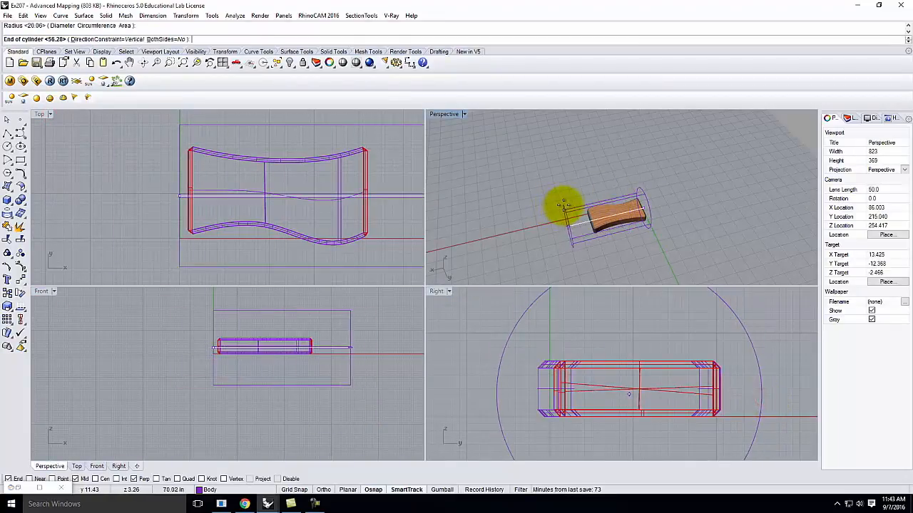
{"action": "left_click", "coordinate": [589, 210]}
Explode the cylinder and delete both of its end caps to leave an open tube
{"action": "right_click_drag", "start_coordinate": [683, 222], "coordinate": [541, 204]}
{"action": "scroll", "coordinate": [592, 188], "scroll_direction": "up", "scroll_amount": 3}
{"action": "left_click", "coordinate": [599, 175]}
{"action": "type", "text": "Explode"}
{"action": "key", "text": "Return"}
{"action": "left_click", "coordinate": [689, 171]}
{"action": "left_click", "coordinate": [611, 203]}
{"action": "right_click_drag", "start_coordinate": [664, 245], "coordinate": [509, 209]}
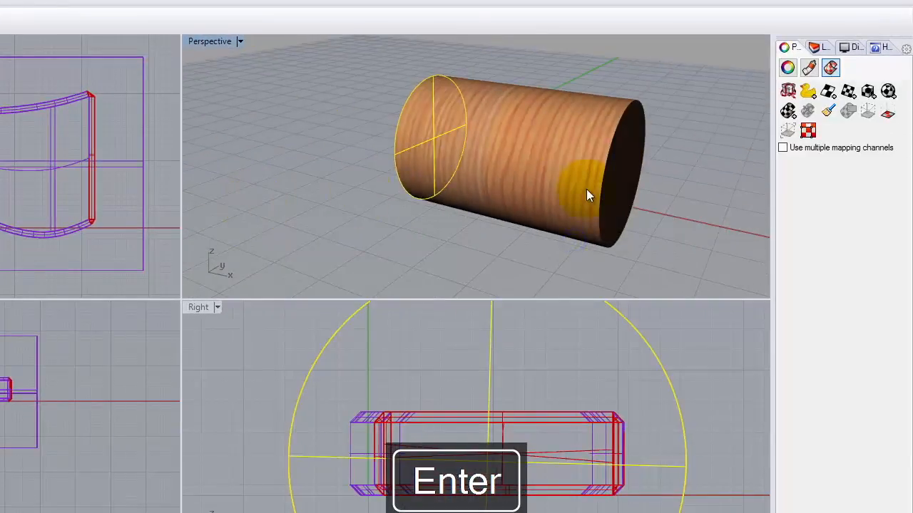
{"action": "right_click_drag", "start_coordinate": [361, 191], "coordinate": [586, 172]}
{"action": "left_click", "coordinate": [589, 172]}
{"action": "key", "text": "Delete"}
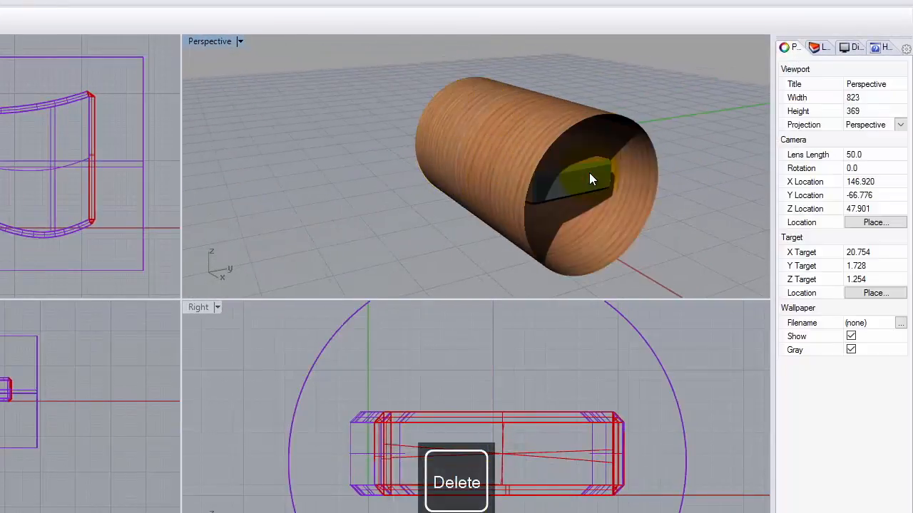
Move the open tube to the Construction layer and turn that layer on
{"action": "right_click_drag", "start_coordinate": [378, 188], "coordinate": [519, 105]}
{"action": "left_click", "coordinate": [517, 111]}
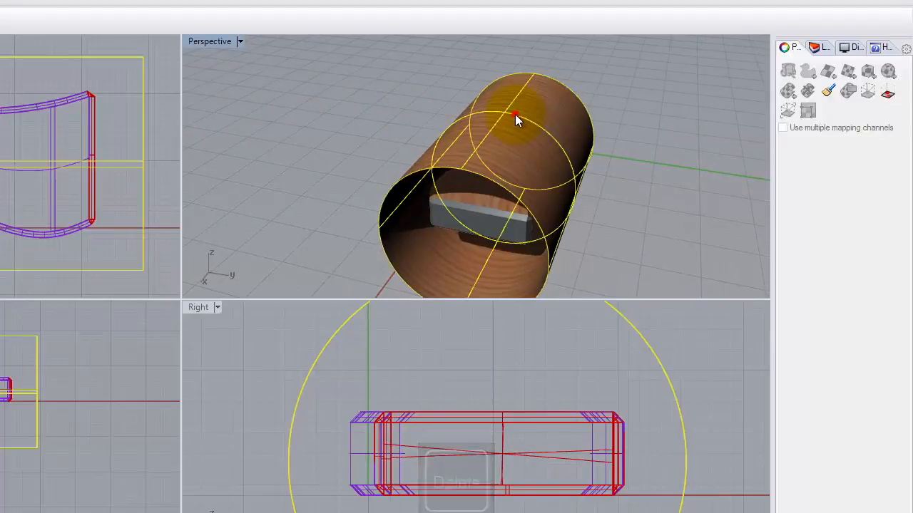
{"action": "left_click", "coordinate": [819, 49]}
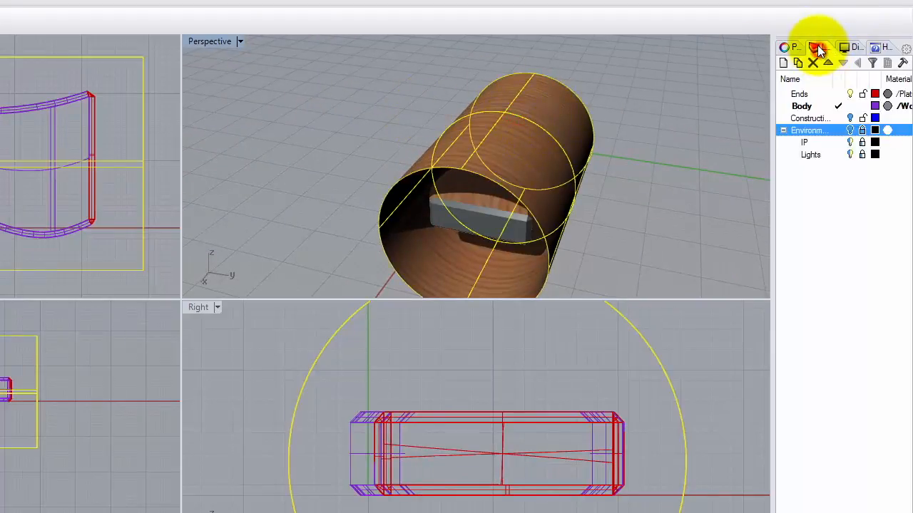
{"action": "right_click", "coordinate": [813, 118]}
{"action": "left_click", "coordinate": [826, 367]}
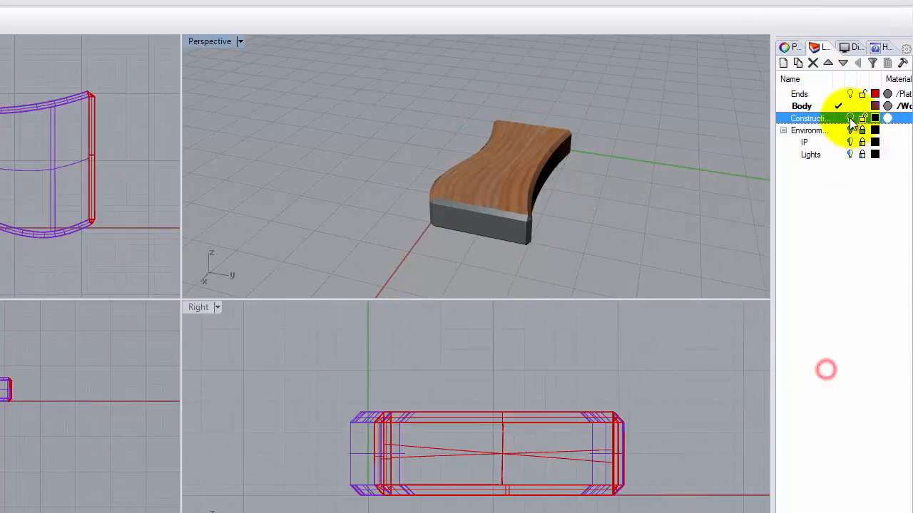
{"action": "right_click_drag", "start_coordinate": [621, 163], "coordinate": [589, 153]}
{"action": "left_click", "coordinate": [572, 122]}
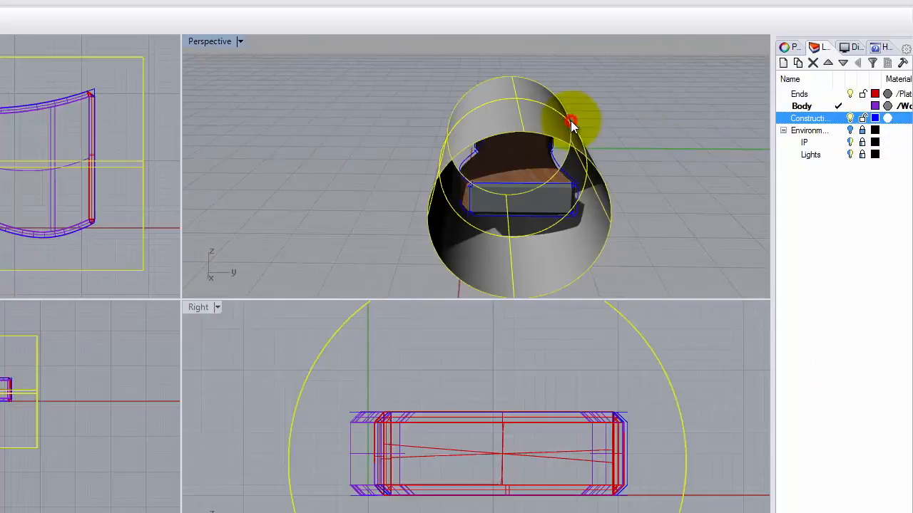
{"action": "left_click", "coordinate": [651, 131]}
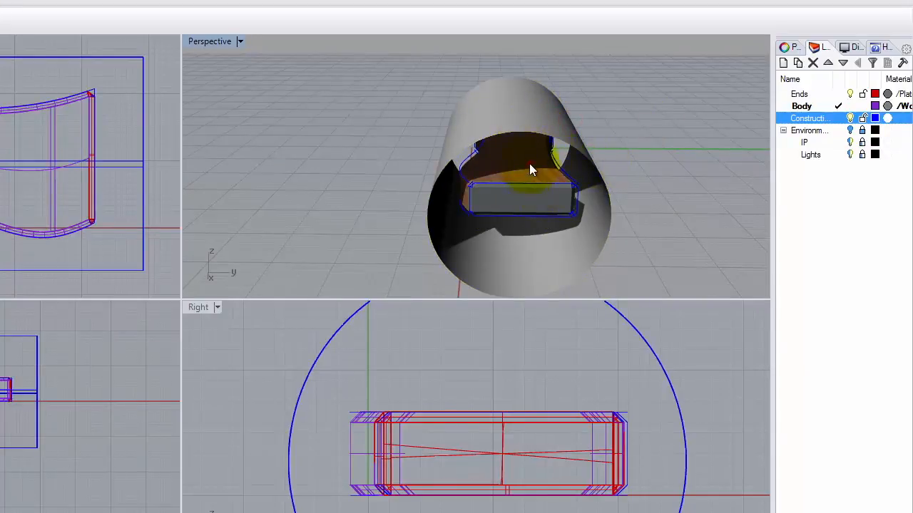
Apply custom texture mapping to the wooden body, using the open tube as the mapping object
{"action": "left_click", "coordinate": [529, 169]}
{"action": "left_click", "coordinate": [640, 127]}
{"action": "right_click_drag", "start_coordinate": [640, 127], "coordinate": [591, 190]}
{"action": "left_click", "coordinate": [3, 170]}
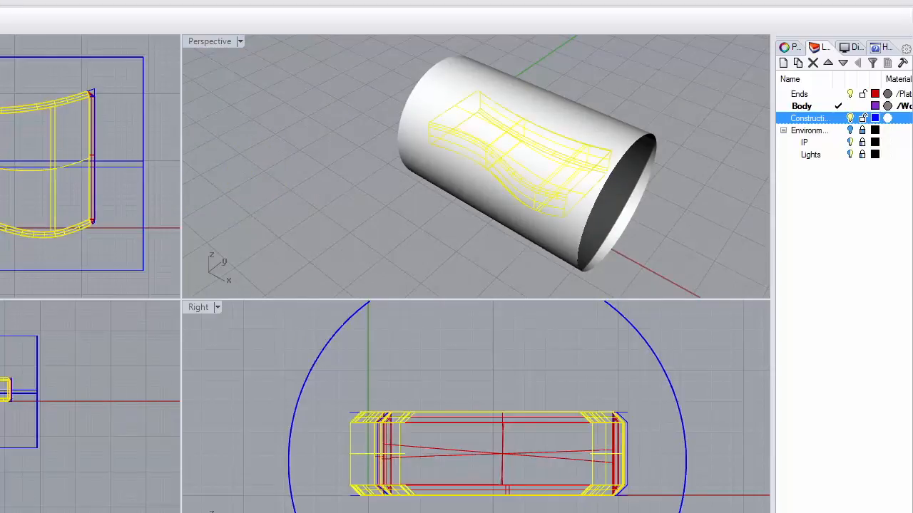
{"action": "left_click", "coordinate": [792, 48]}
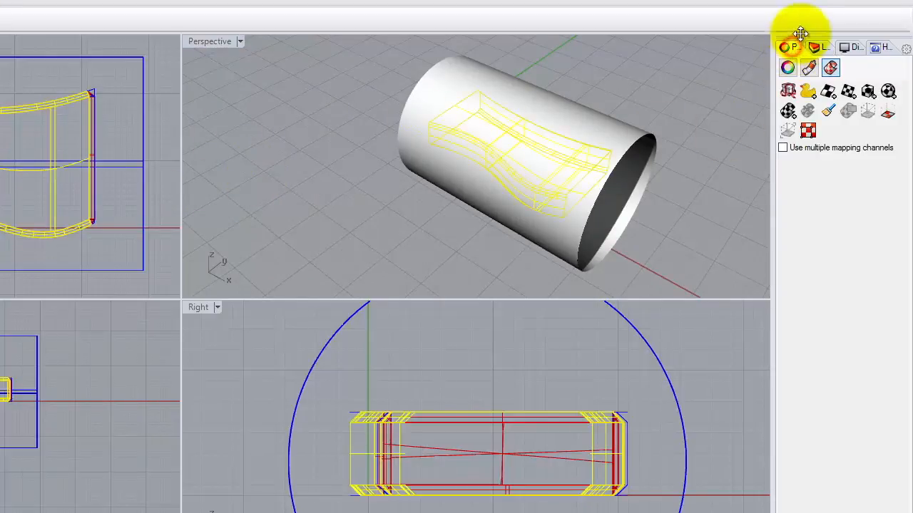
{"action": "left_click", "coordinate": [808, 92]}
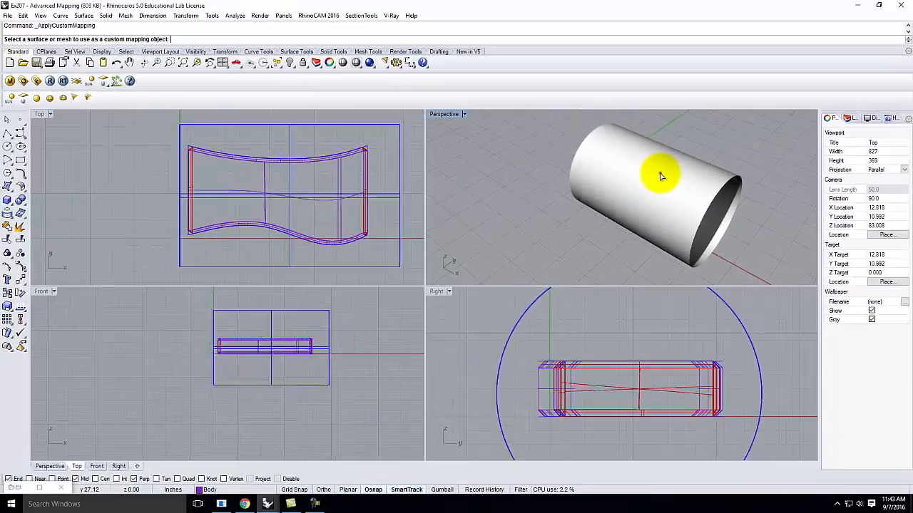
{"action": "left_click", "coordinate": [507, 129]}
Hide the tube surrounding the wooden body
{"action": "right_click_drag", "start_coordinate": [780, 208], "coordinate": [696, 177]}
{"action": "scroll", "coordinate": [708, 178], "scroll_direction": "up", "scroll_amount": 4}
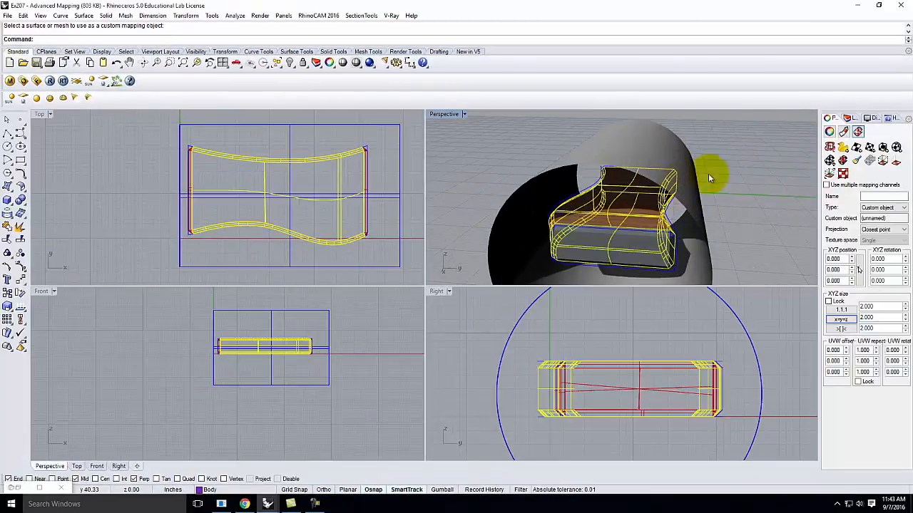
{"action": "left_click", "coordinate": [706, 175]}
{"action": "left_click", "coordinate": [657, 160]}
{"action": "key", "text": "Return"}
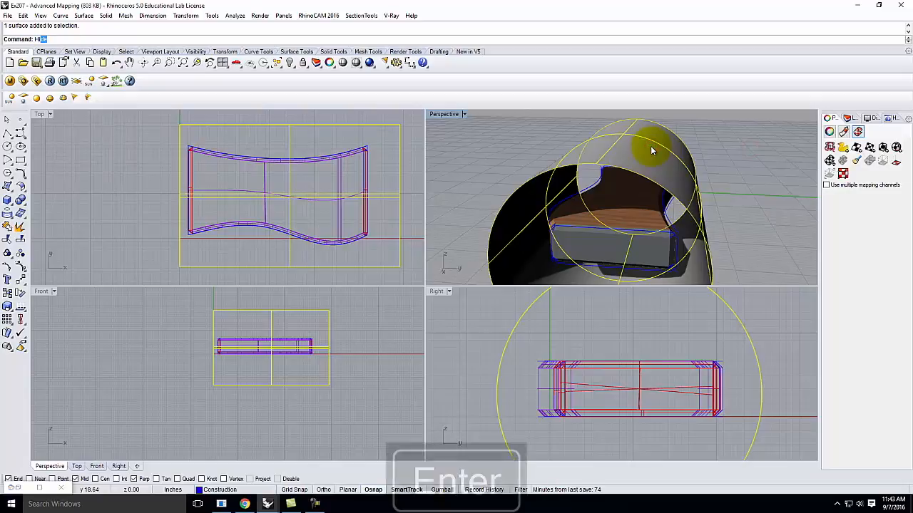
{"action": "key", "text": "Return"}
Lock the wooden body's UVW repeat values together and set the repeat to 1.5
{"action": "right_click_drag", "start_coordinate": [756, 175], "coordinate": [490, 141]}
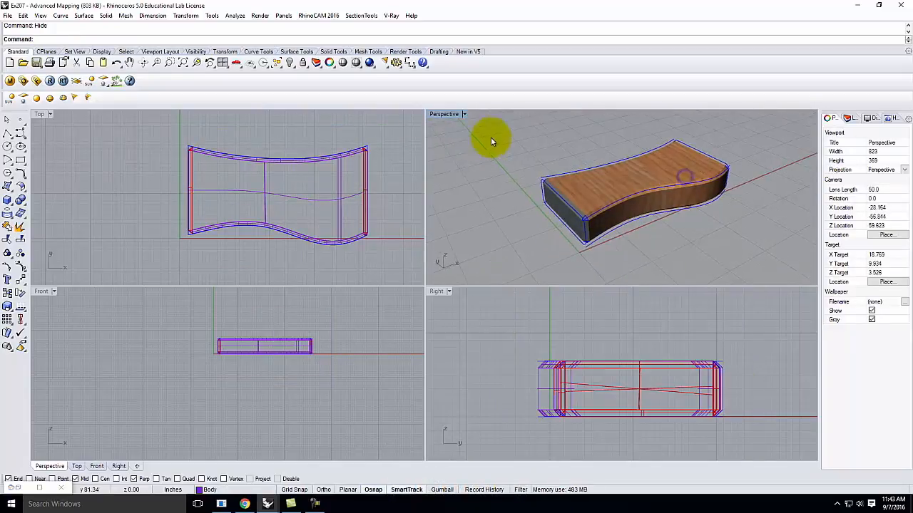
{"action": "scroll", "coordinate": [679, 184], "scroll_direction": "up", "scroll_amount": 8}
{"action": "right_click_drag", "start_coordinate": [740, 202], "coordinate": [734, 266]}
{"action": "scroll", "coordinate": [625, 174], "scroll_direction": "down", "scroll_amount": 10}
{"action": "right_click_drag", "start_coordinate": [606, 177], "coordinate": [795, 146]}
{"action": "right_click_drag", "start_coordinate": [571, 230], "coordinate": [647, 180]}
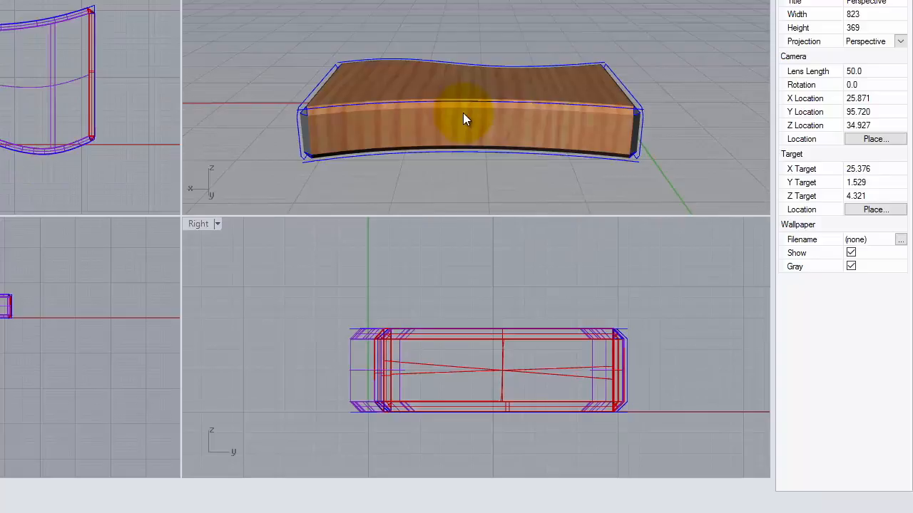
{"action": "left_click", "coordinate": [472, 135]}
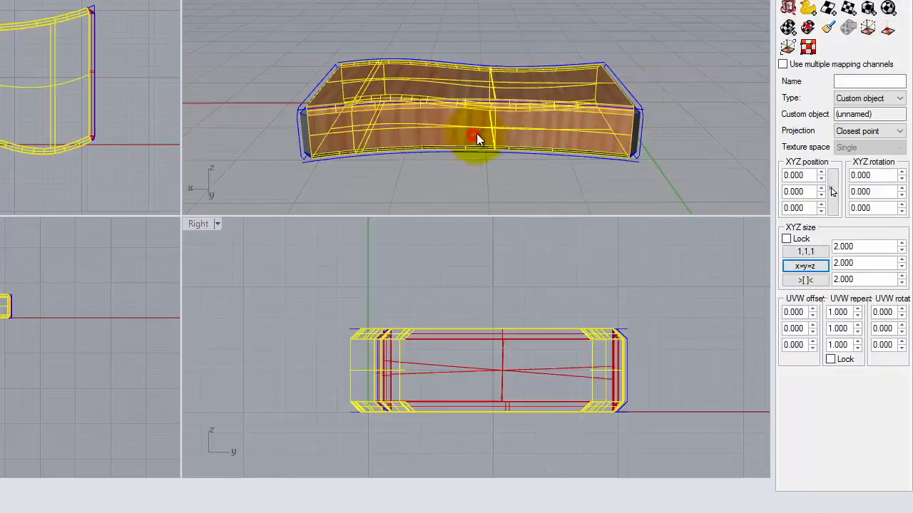
{"action": "left_click", "coordinate": [841, 312]}
{"action": "left_click", "coordinate": [831, 360]}
{"action": "double_click", "coordinate": [840, 313]}
{"action": "type", "text": "1.5"}
{"action": "key", "text": "Tab"}
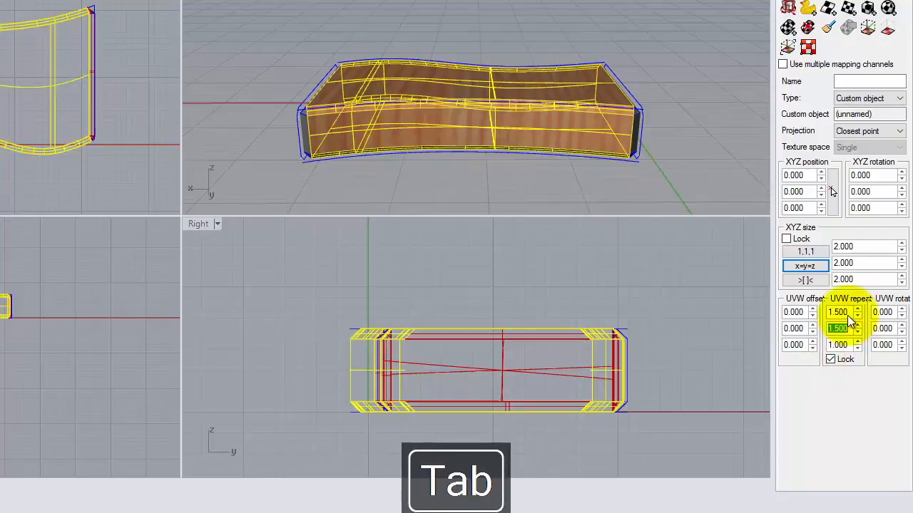
Examine how the rescaled wood grain wraps over the body's top, sides and rounded edges from several angles
{"action": "left_click", "coordinate": [695, 104]}
{"action": "right_click_drag", "start_coordinate": [695, 105], "coordinate": [332, 102]}
{"action": "scroll", "coordinate": [613, 77], "scroll_direction": "up", "scroll_amount": 5}
{"action": "right_click_drag", "start_coordinate": [612, 75], "coordinate": [460, 110]}
{"action": "scroll", "coordinate": [405, 30], "scroll_direction": "down", "scroll_amount": 6}
{"action": "scroll", "coordinate": [493, 152], "scroll_direction": "up", "scroll_amount": 6}
{"action": "right_click_drag", "start_coordinate": [517, 93], "coordinate": [516, 118]}
{"action": "scroll", "coordinate": [563, 145], "scroll_direction": "down", "scroll_amount": 6}
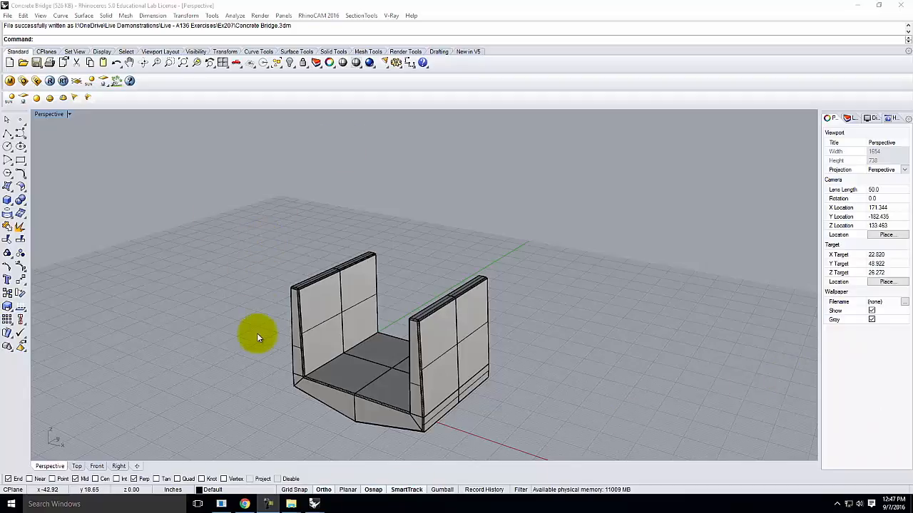
Look over the Concrete Bridge and Glass_With_Spider_Clamp models in their open windows, and return to Concrete Bridge
{"action": "scroll", "coordinate": [283, 305], "scroll_direction": "down", "scroll_amount": 3}
{"action": "scroll", "coordinate": [282, 299], "scroll_direction": "up", "scroll_amount": 3}
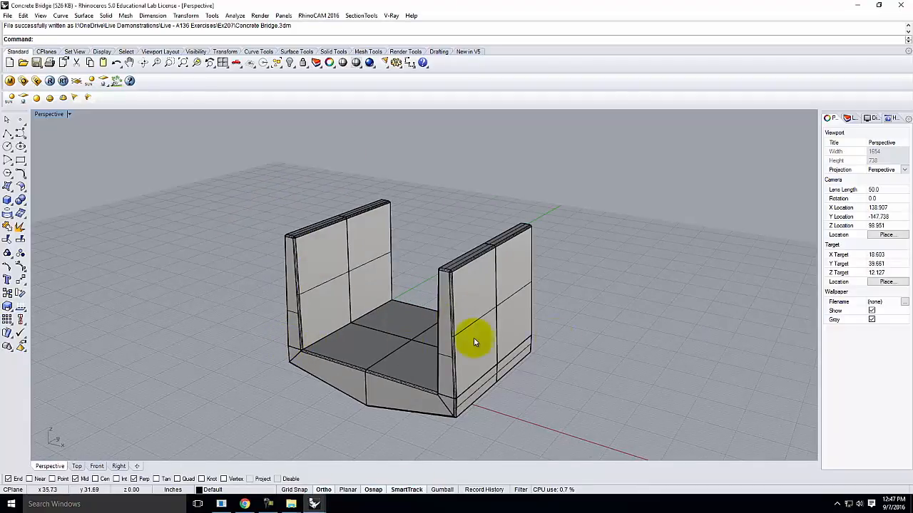
{"action": "mouse_move", "coordinate": [314, 504]}
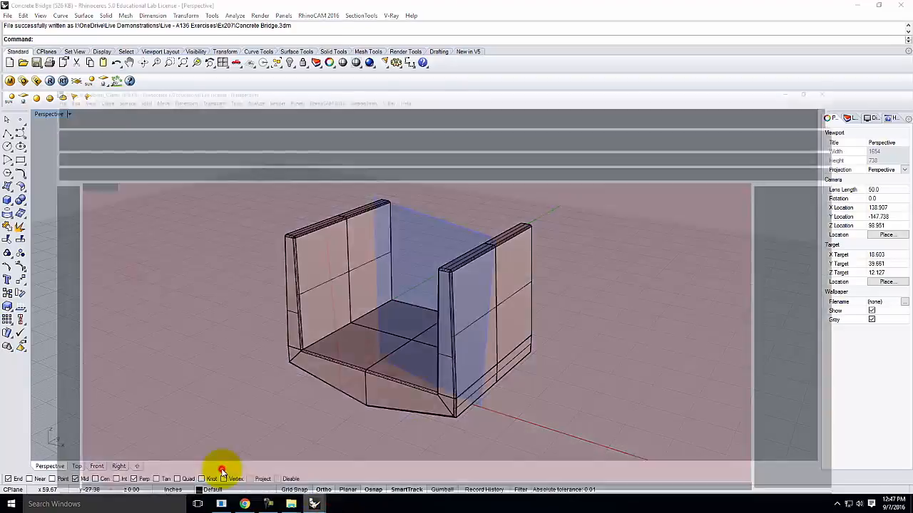
{"action": "left_click", "coordinate": [218, 470]}
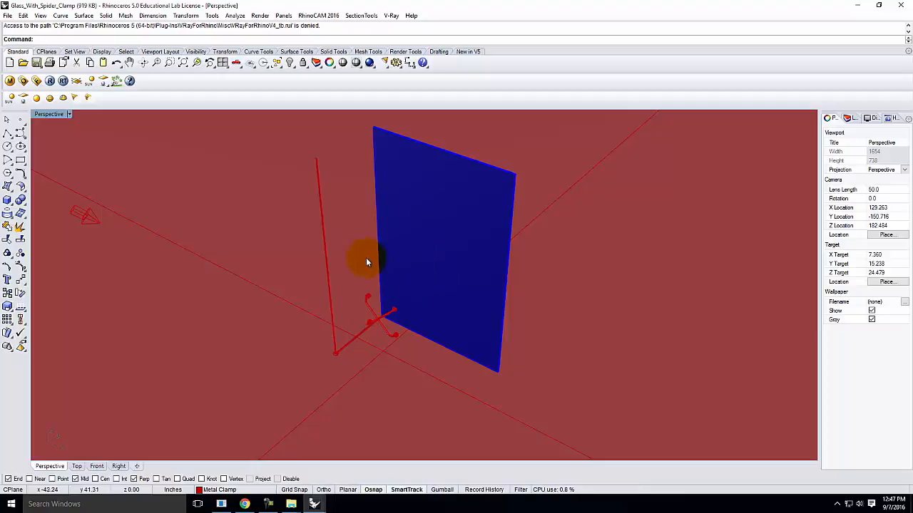
{"action": "mouse_move", "coordinate": [316, 504]}
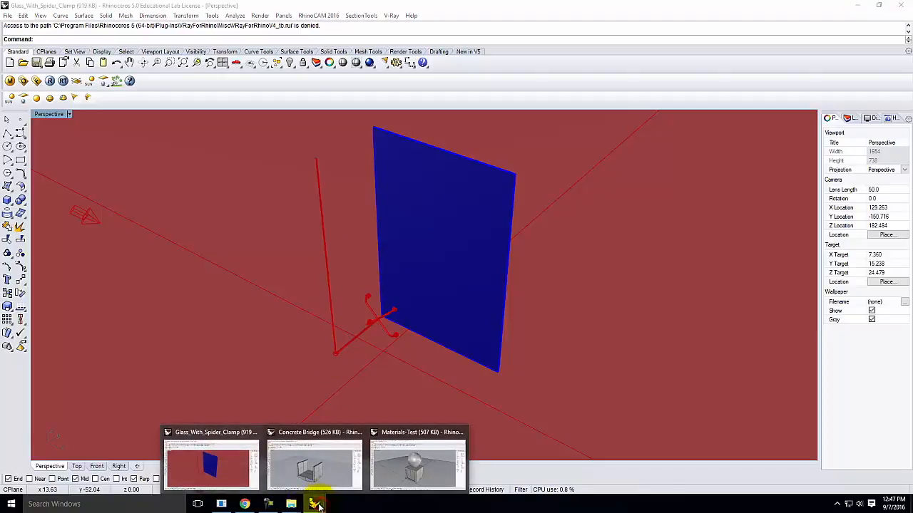
{"action": "left_click", "coordinate": [315, 465]}
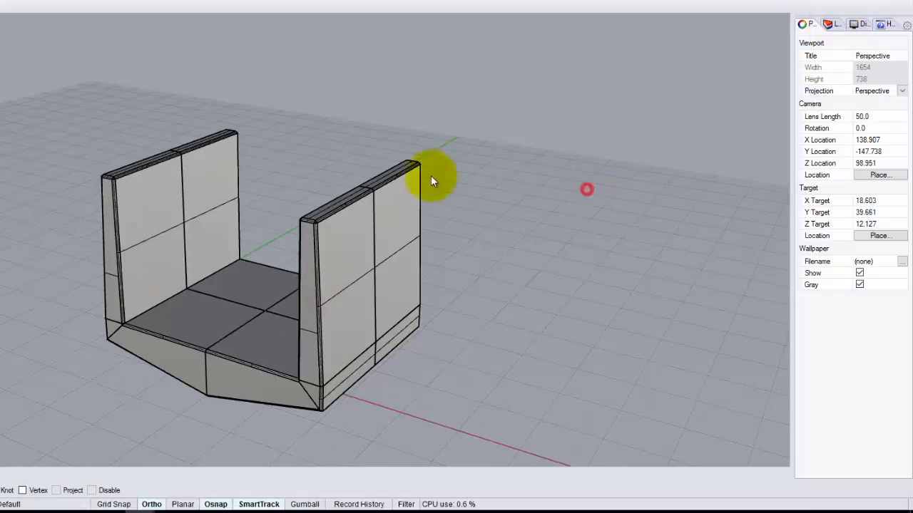
Make Layer 01 the current layer and rename it Bridge
{"action": "left_click", "coordinate": [831, 24]}
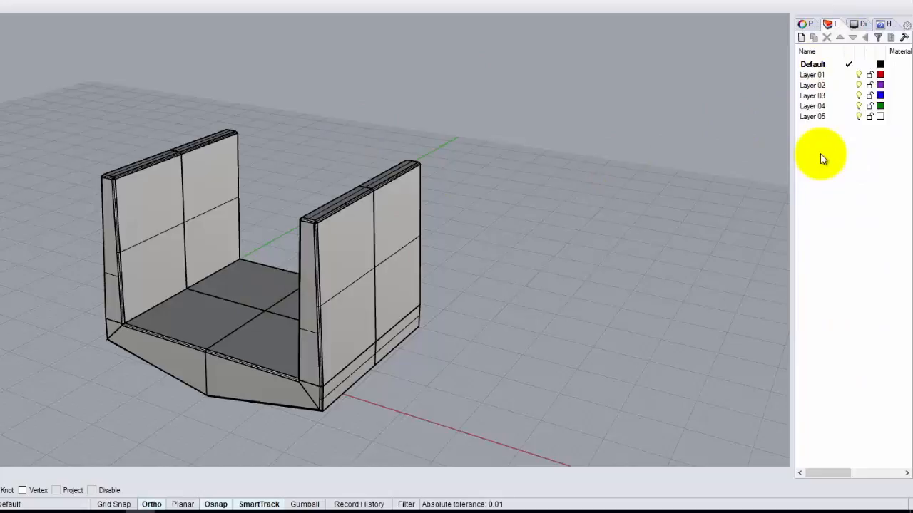
{"action": "left_click", "coordinate": [818, 75]}
{"action": "double_click", "coordinate": [817, 76]}
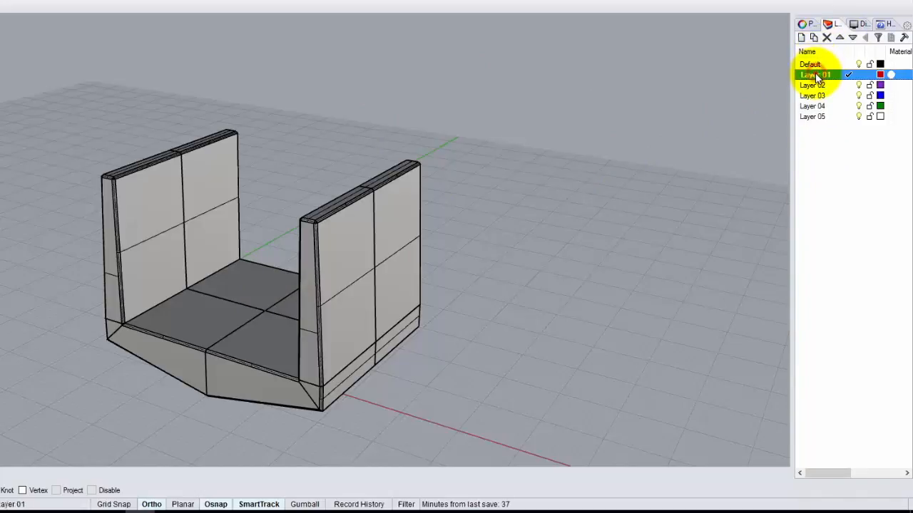
{"action": "type", "text": "Bridge"}
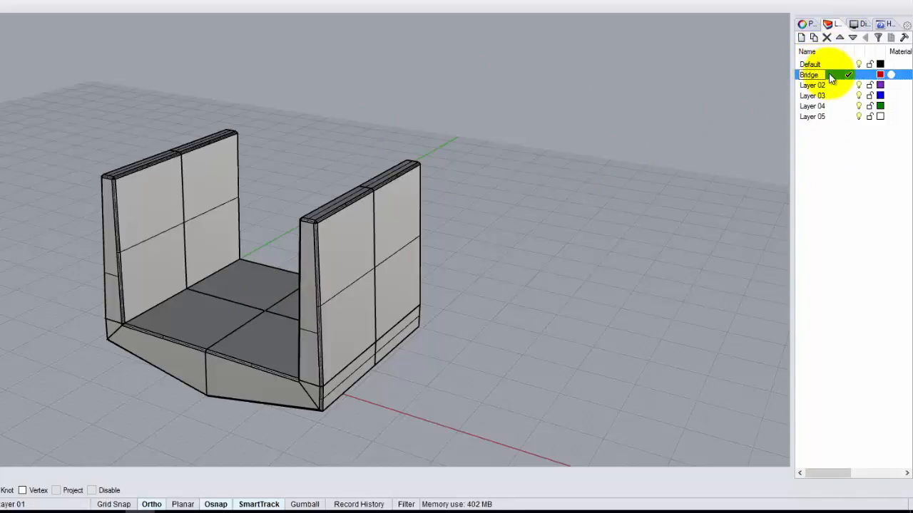
{"action": "key", "text": "Return"}
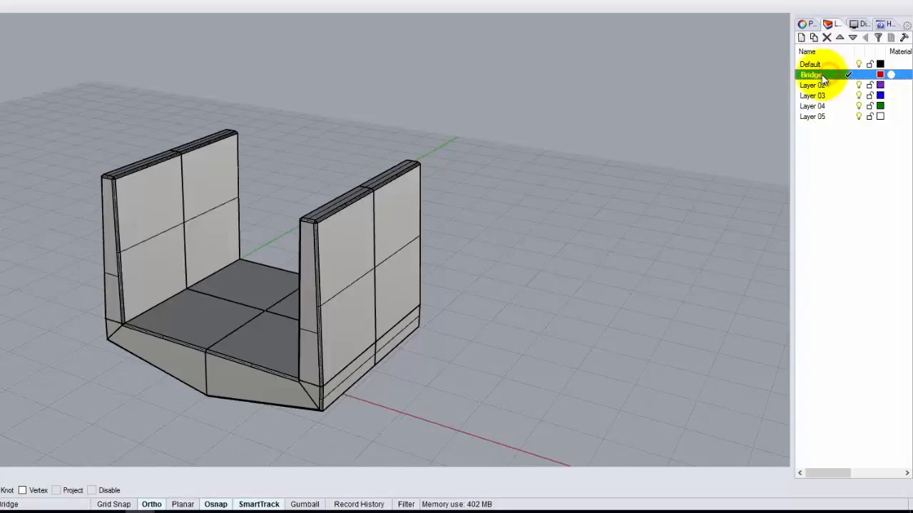
Add a sublayer named Concrete under the Bridge layer
{"action": "left_click", "coordinate": [817, 50]}
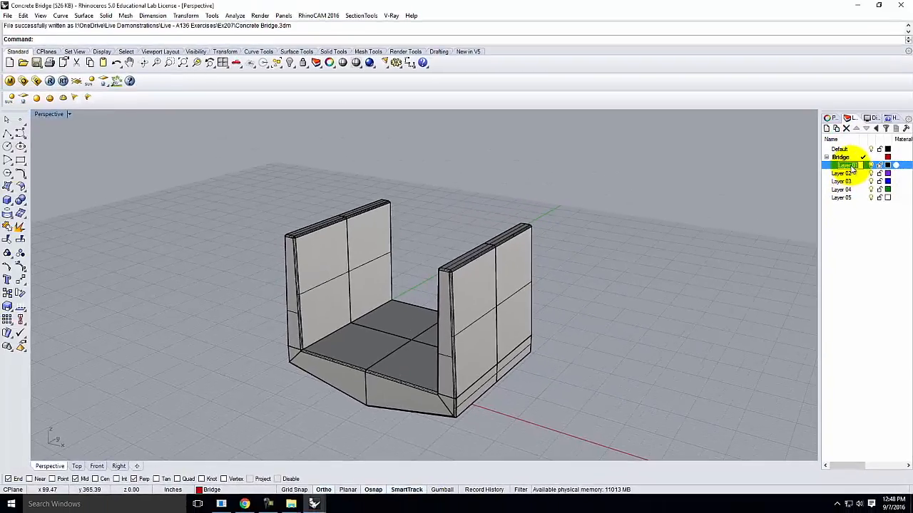
{"action": "type", "text": "Concrete"}
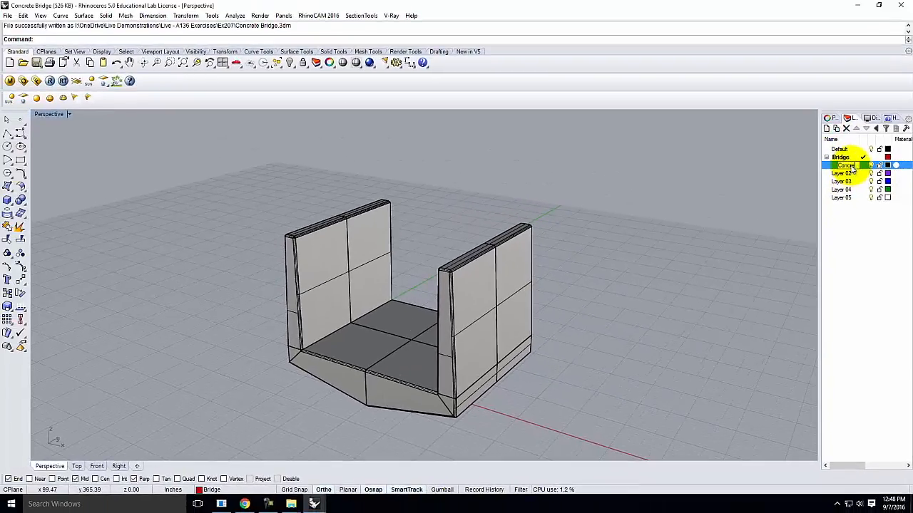
{"action": "left_click", "coordinate": [621, 204]}
Select all the bridge geometry and assign it to the Concrete sublayer
{"action": "left_click_drag", "start_coordinate": [236, 167], "coordinate": [552, 450]}
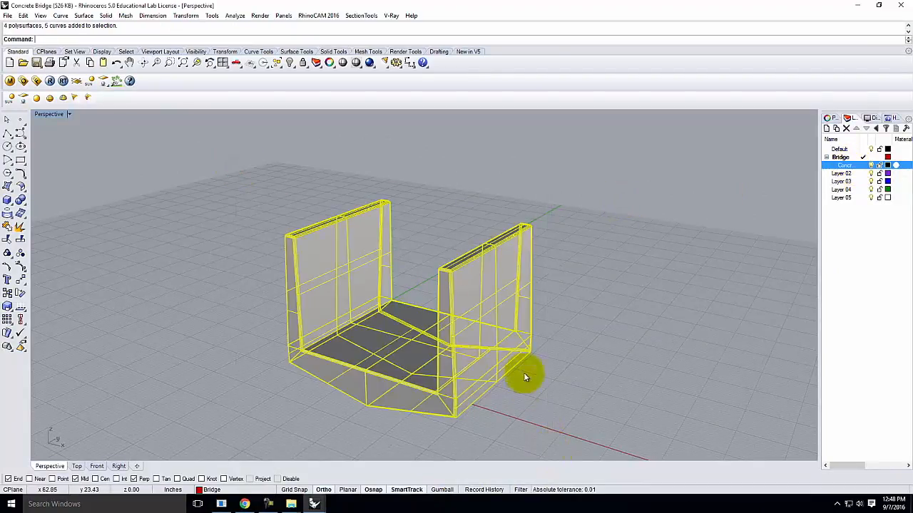
{"action": "right_click", "coordinate": [842, 166]}
{"action": "left_click", "coordinate": [859, 331]}
{"action": "left_click", "coordinate": [854, 229]}
Delete the Default layer and Layers 02 through 05, and clear the object selection
{"action": "left_click", "coordinate": [844, 151]}
{"action": "left_click", "coordinate": [846, 129]}
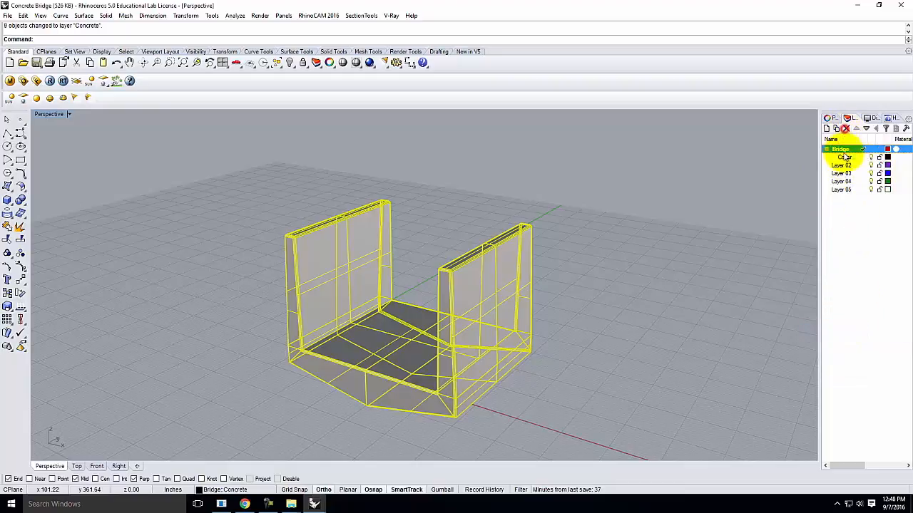
{"action": "left_click", "coordinate": [844, 166]}
{"action": "left_click", "coordinate": [844, 184], "text": "shift"}
{"action": "left_click", "coordinate": [844, 189], "text": "shift"}
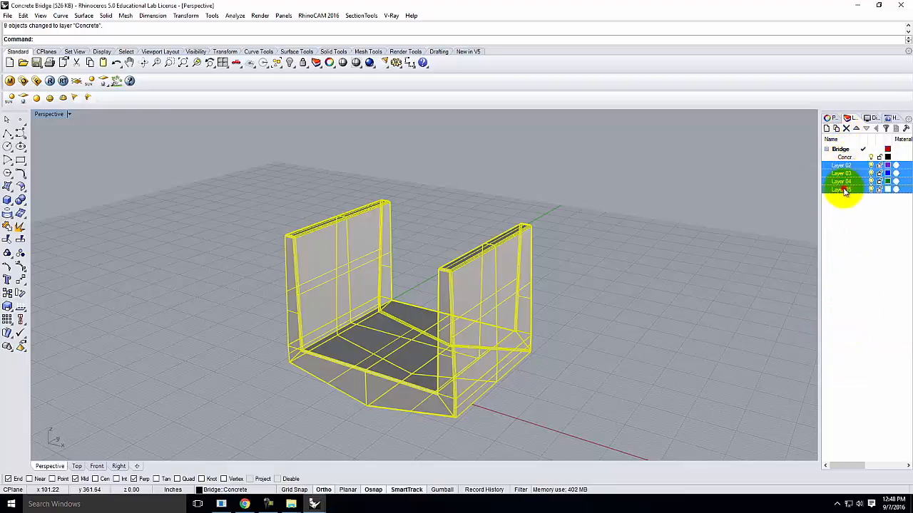
{"action": "left_click", "coordinate": [846, 129]}
{"action": "left_click", "coordinate": [841, 157]}
{"action": "left_click", "coordinate": [708, 245]}
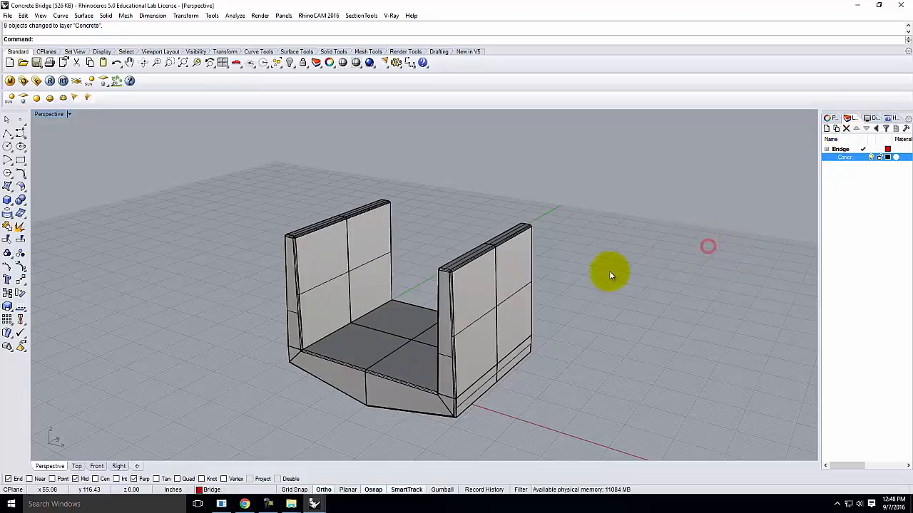
Move the whole bridge from the end point at its inner corner to the origin at 0,0
{"action": "right_click_drag", "start_coordinate": [311, 284], "coordinate": [244, 200]}
{"action": "left_click_drag", "start_coordinate": [240, 176], "coordinate": [537, 449]}
{"action": "scroll", "coordinate": [347, 391], "scroll_direction": "up", "scroll_amount": 10}
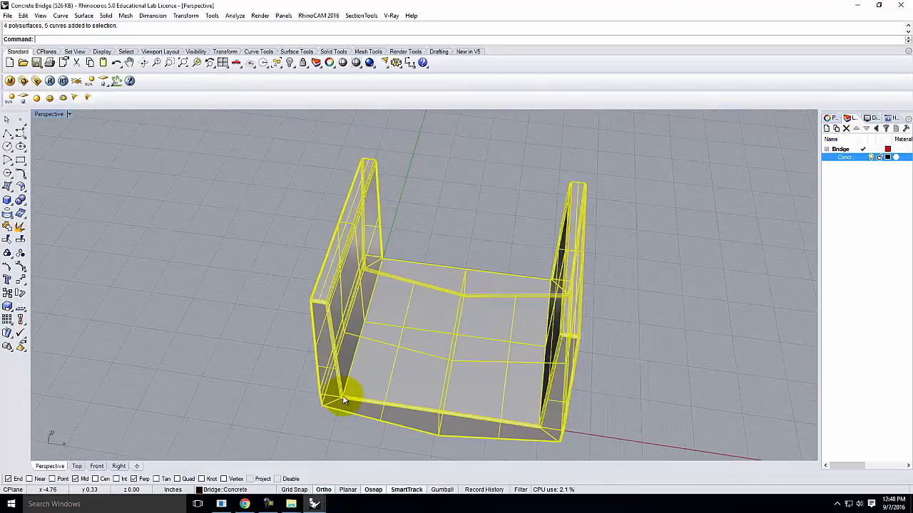
{"action": "scroll", "coordinate": [368, 421], "scroll_direction": "up", "scroll_amount": 5}
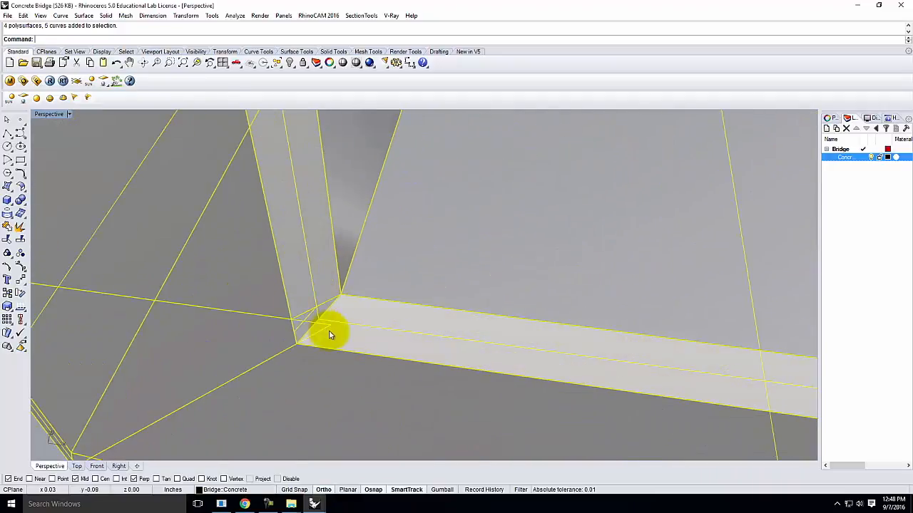
{"action": "type", "text": "m"}
{"action": "key", "text": "Return"}
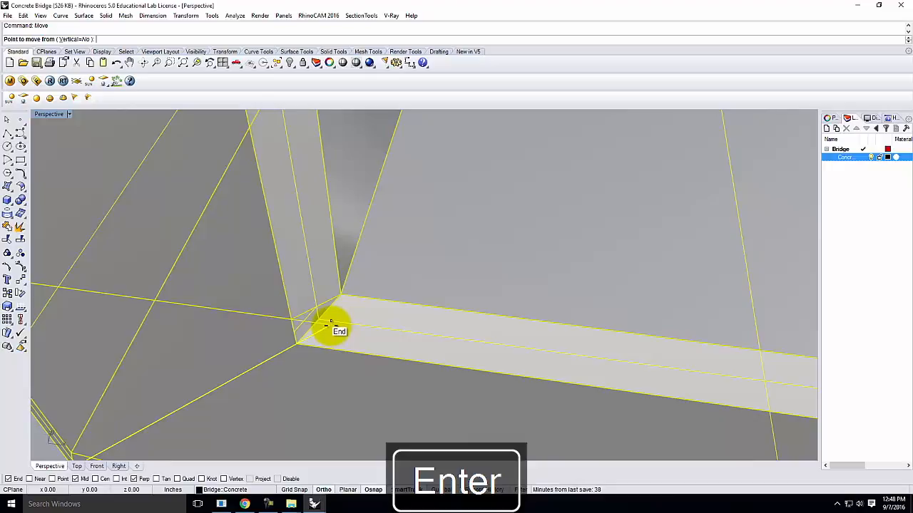
{"action": "left_click", "coordinate": [327, 323]}
{"action": "type", "text": "0.0"}
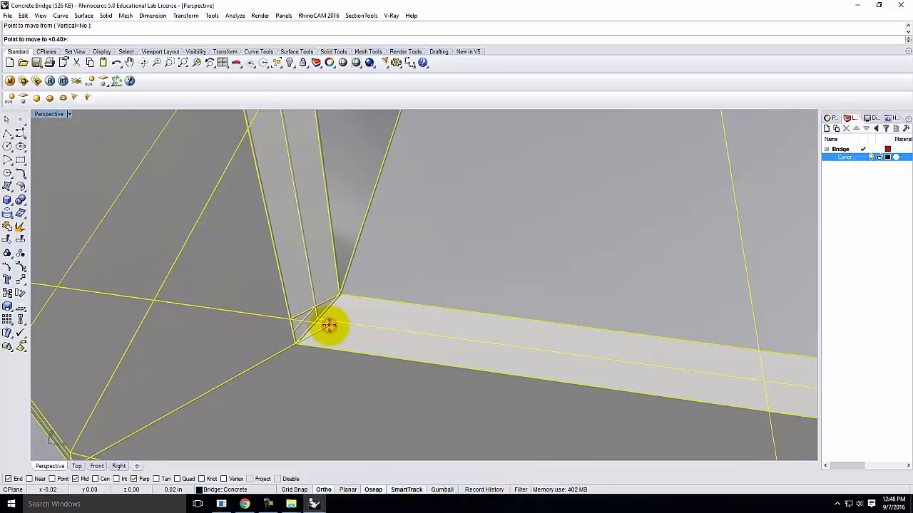
{"action": "key", "text": "Return"}
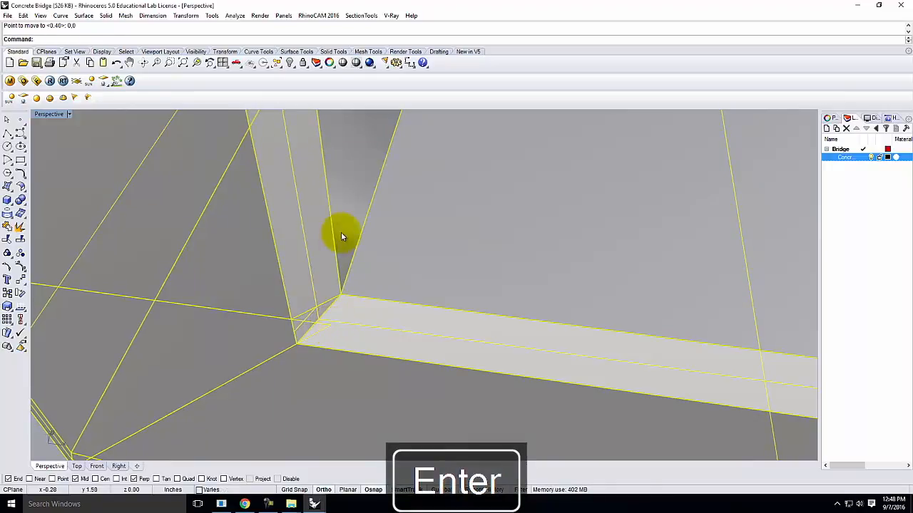
{"action": "scroll", "coordinate": [341, 234], "scroll_direction": "down", "scroll_amount": 5}
{"action": "left_click", "coordinate": [280, 333]}
Switch the Perspective viewport to Rendered display and inspect the bridge's walls and deck from several angles
{"action": "scroll", "coordinate": [322, 268], "scroll_direction": "down", "scroll_amount": 10}
{"action": "right_click_drag", "start_coordinate": [552, 335], "coordinate": [434, 263]}
{"action": "scroll", "coordinate": [431, 252], "scroll_direction": "up", "scroll_amount": 8}
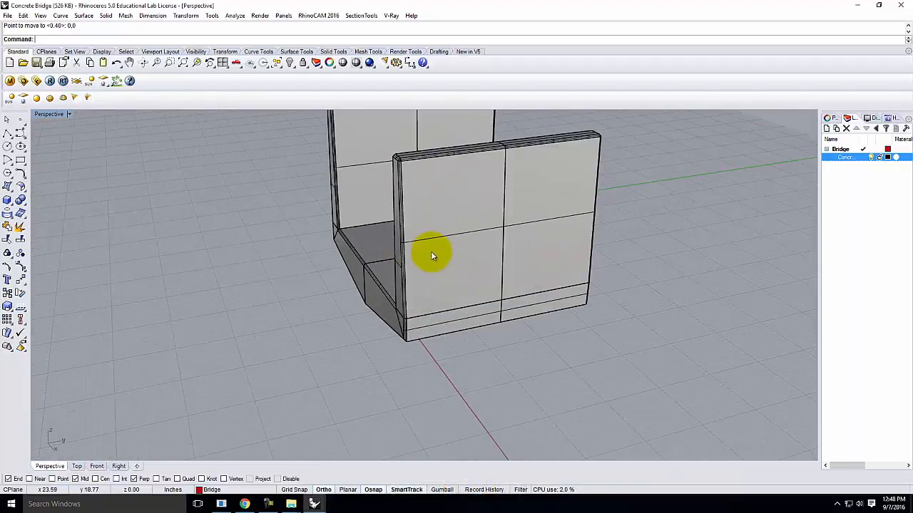
{"action": "right_click_drag", "start_coordinate": [387, 249], "coordinate": [472, 281]}
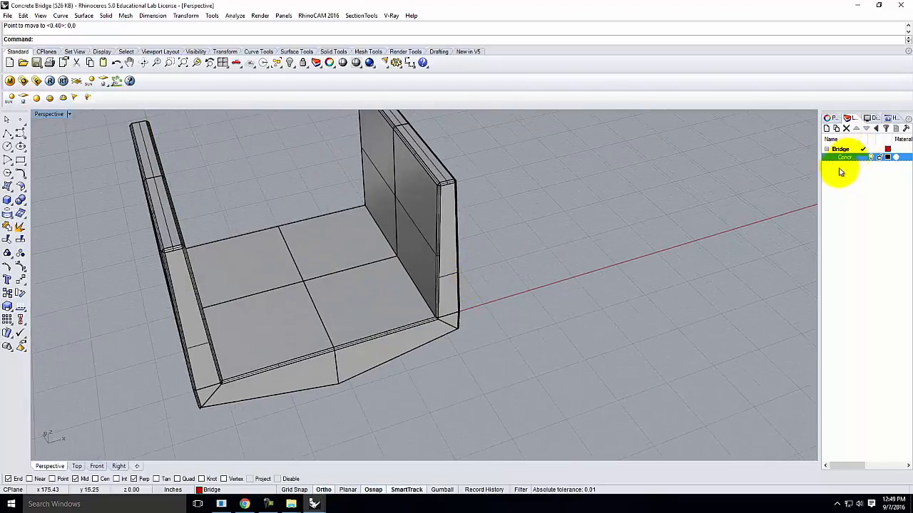
{"action": "scroll", "coordinate": [709, 253], "scroll_direction": "down", "scroll_amount": 5}
{"action": "right_click_drag", "start_coordinate": [699, 269], "coordinate": [329, 271]}
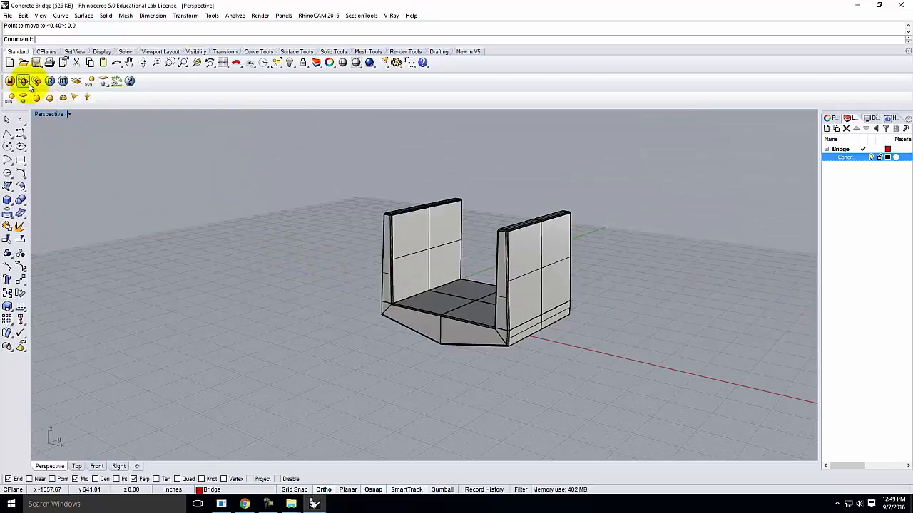
{"action": "scroll", "coordinate": [594, 224], "scroll_direction": "up", "scroll_amount": 3}
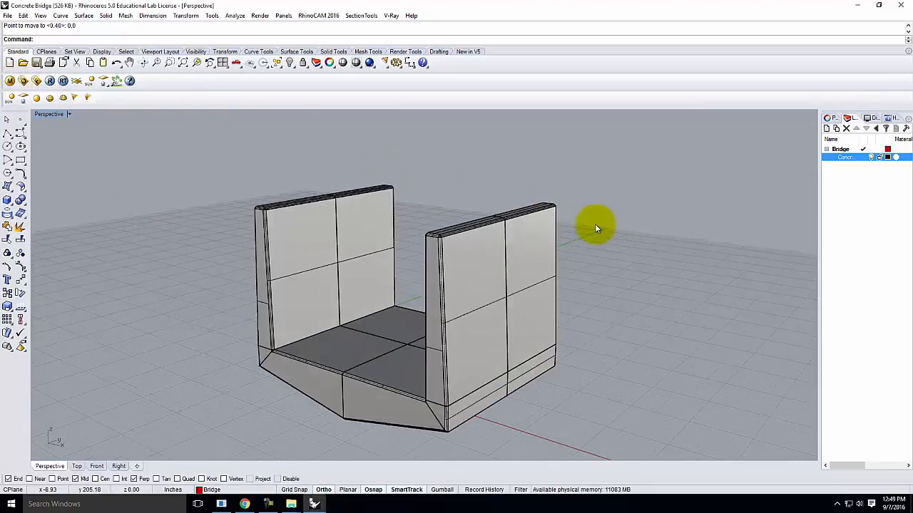
{"action": "left_click", "coordinate": [68, 114]}
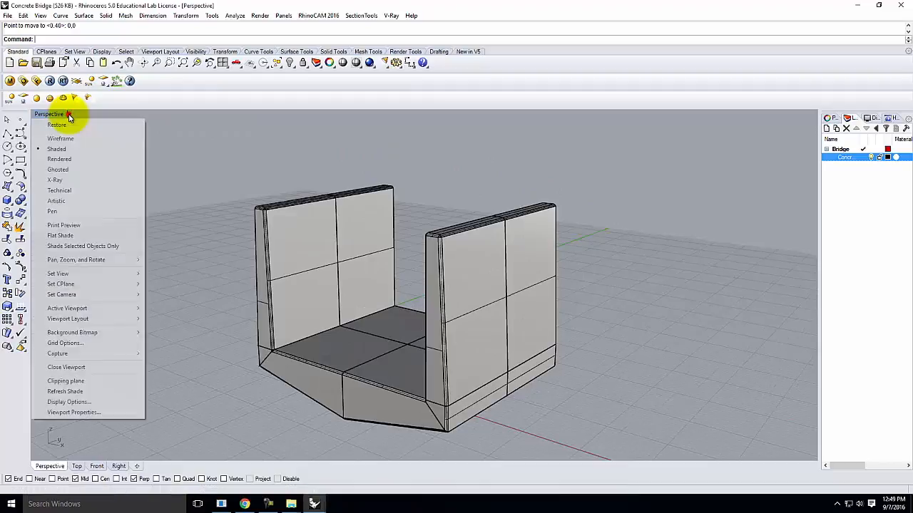
{"action": "left_click", "coordinate": [67, 159]}
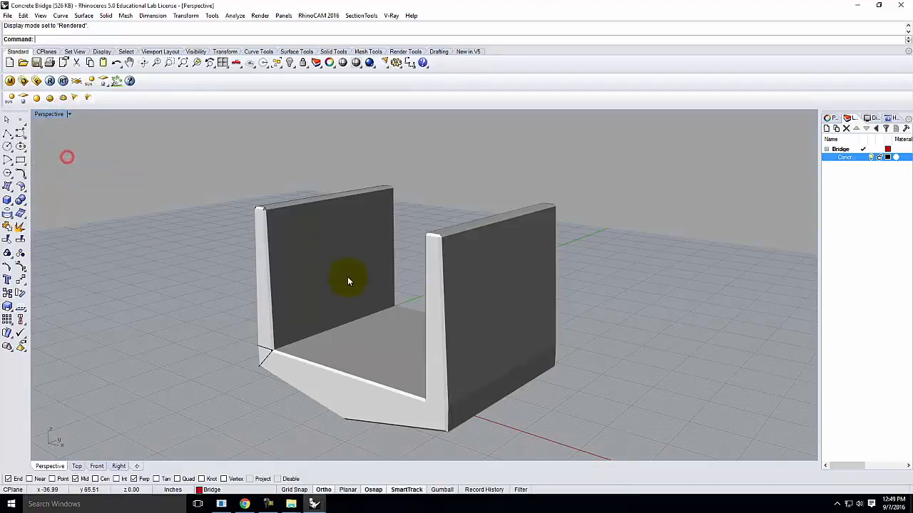
{"action": "right_click_drag", "start_coordinate": [571, 341], "coordinate": [400, 314]}
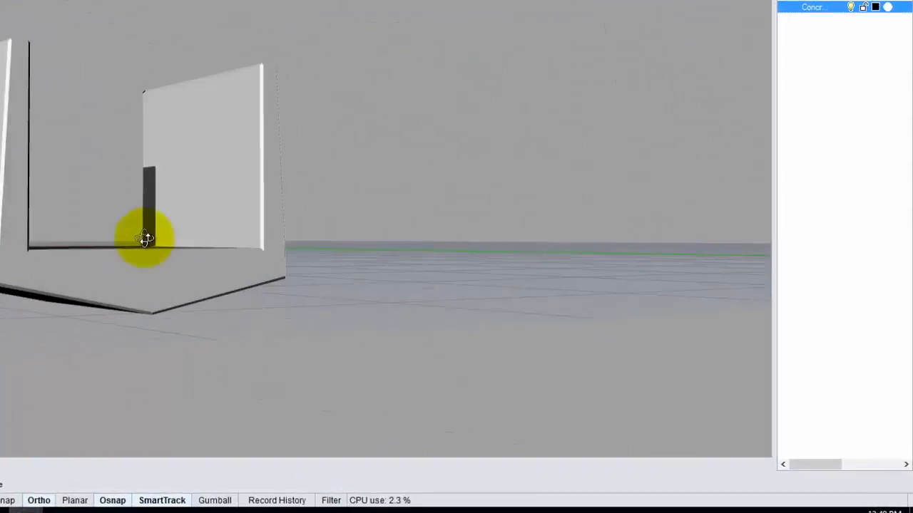
{"action": "right_click_drag", "start_coordinate": [144, 239], "coordinate": [428, 214]}
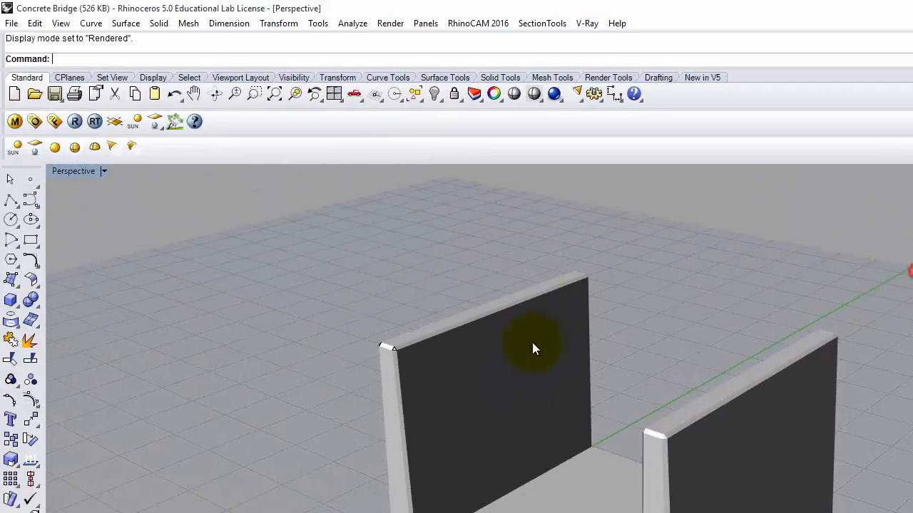
Save the model under the new name Concrete Bridge - Clean in the Ex207 folder
{"action": "left_click", "coordinate": [11, 23]}
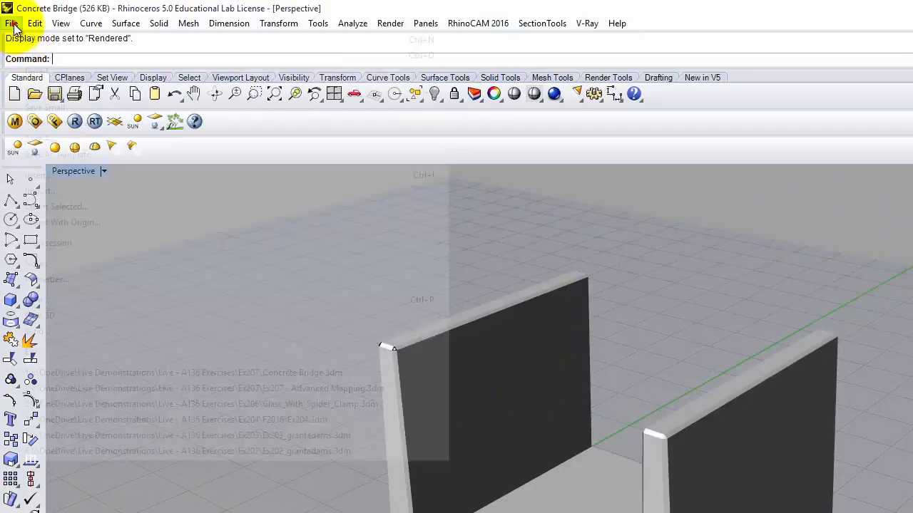
{"action": "left_click", "coordinate": [40, 137]}
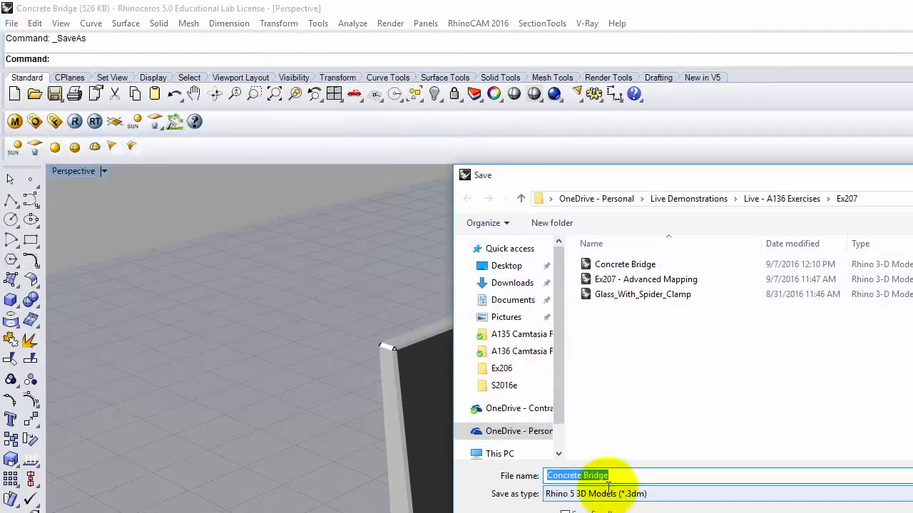
{"action": "left_click", "coordinate": [639, 474]}
{"action": "type", "text": "- Clean"}
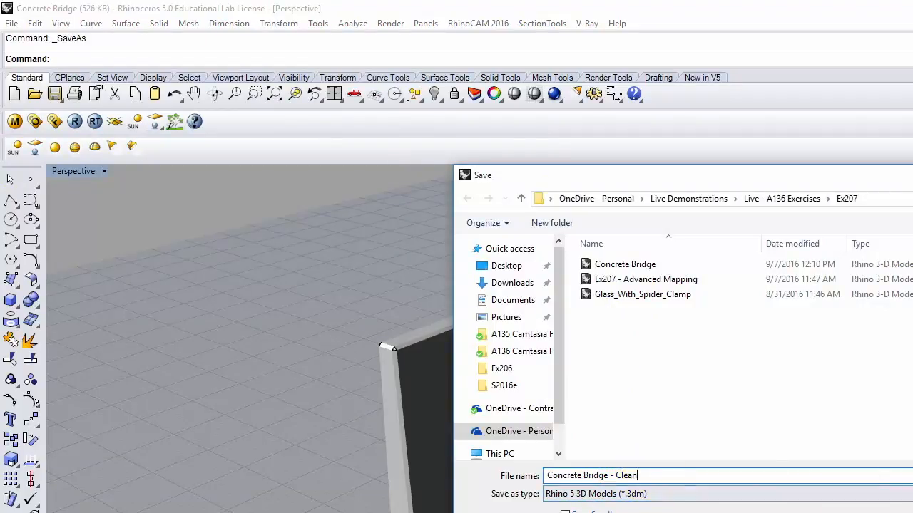
{"action": "key", "text": "Return"}
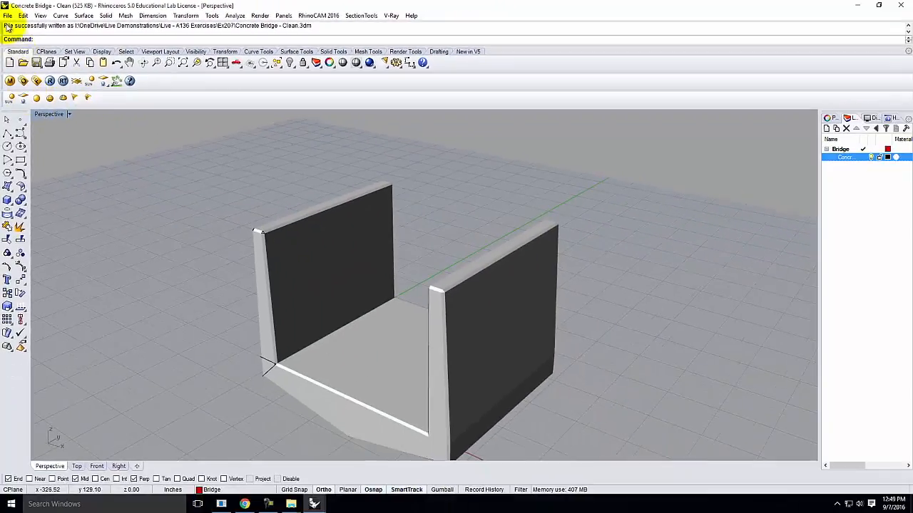
Start a new Rhinoceros 5 (64-bit) session and choose Run FreeMILL in the RhinoCAM 2016 welcome dialog
{"action": "left_click", "coordinate": [11, 504]}
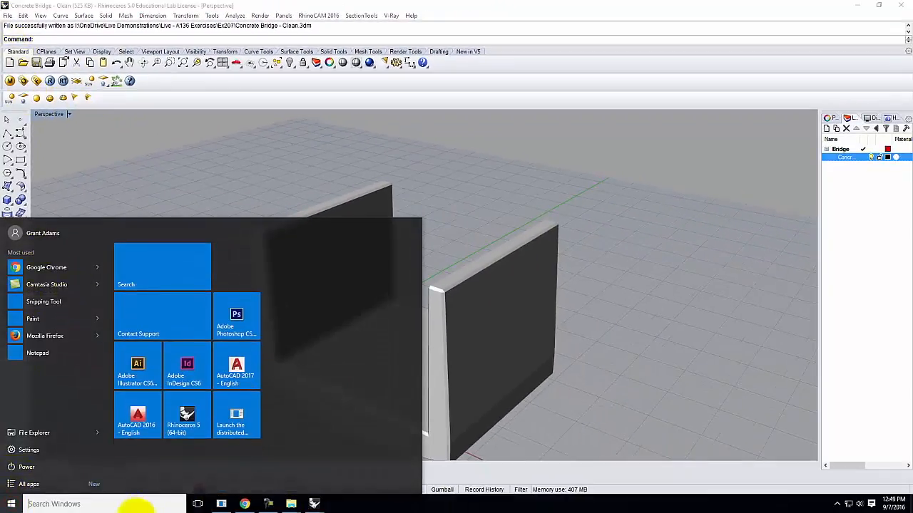
{"action": "left_click", "coordinate": [189, 424]}
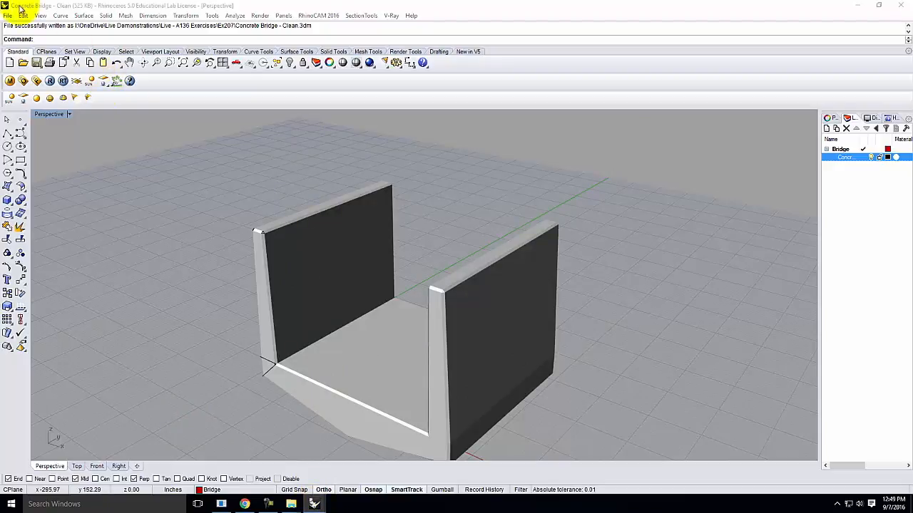
{"action": "left_click", "coordinate": [318, 503]}
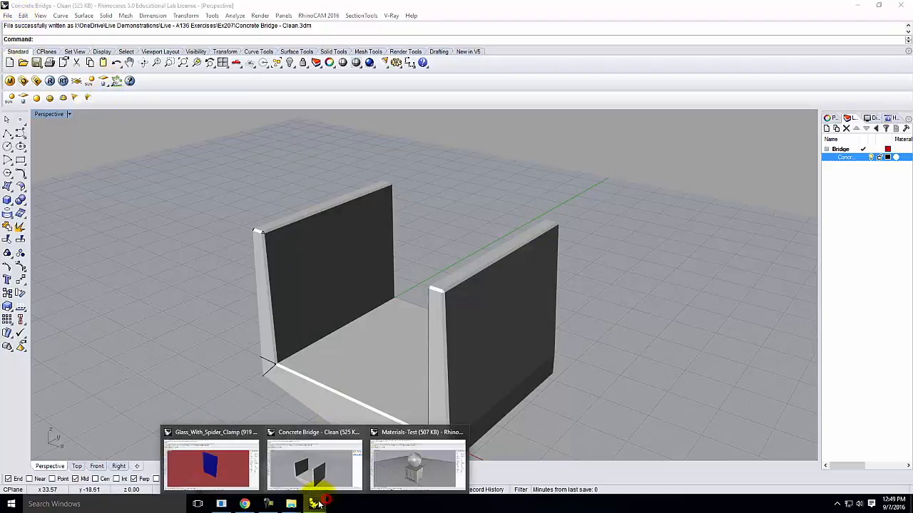
{"action": "left_click", "coordinate": [8, 506]}
{"action": "left_click", "coordinate": [192, 414]}
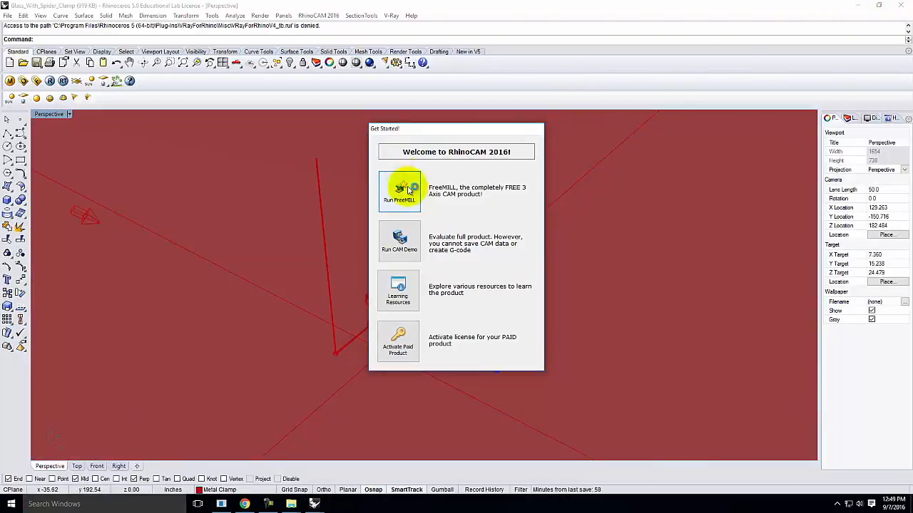
{"action": "left_click", "coordinate": [402, 191]}
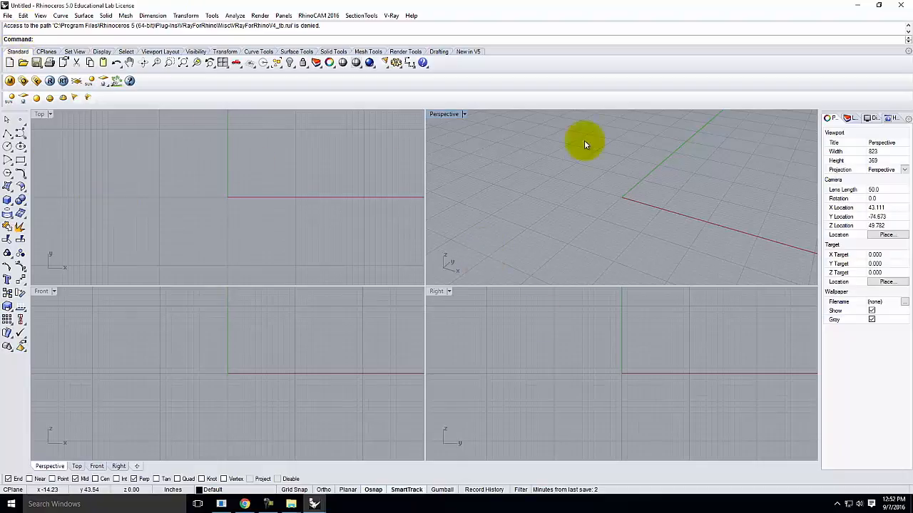
Make Layer 05 the current layer in the untitled file and rename it Environment
{"action": "left_click", "coordinate": [848, 119]}
{"action": "double_click", "coordinate": [836, 191]}
{"action": "key", "text": "ctrl+a"}
{"action": "key", "text": "BackSpace"}
{"action": "type", "text": "Environment"}
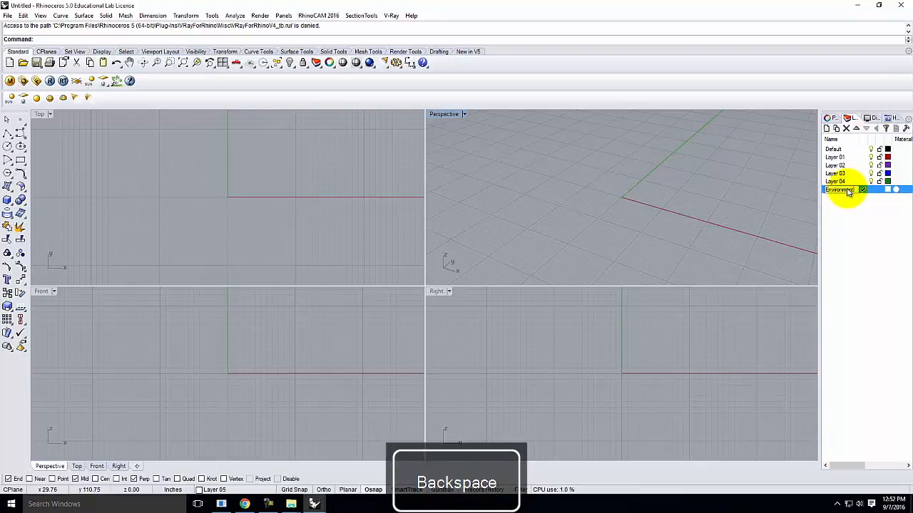
Add two sublayers named Lighting and Infinite Plane under the Environment layer
{"action": "left_click", "coordinate": [836, 128]}
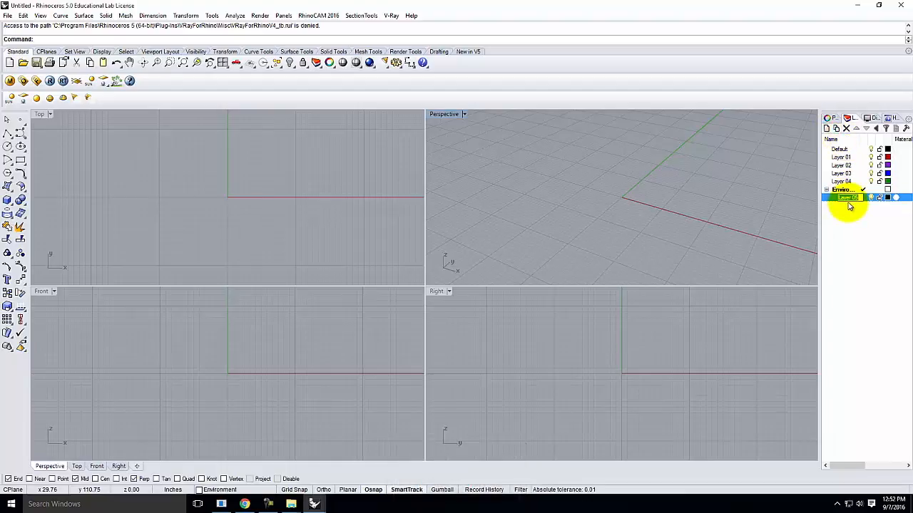
{"action": "type", "text": "Light"}
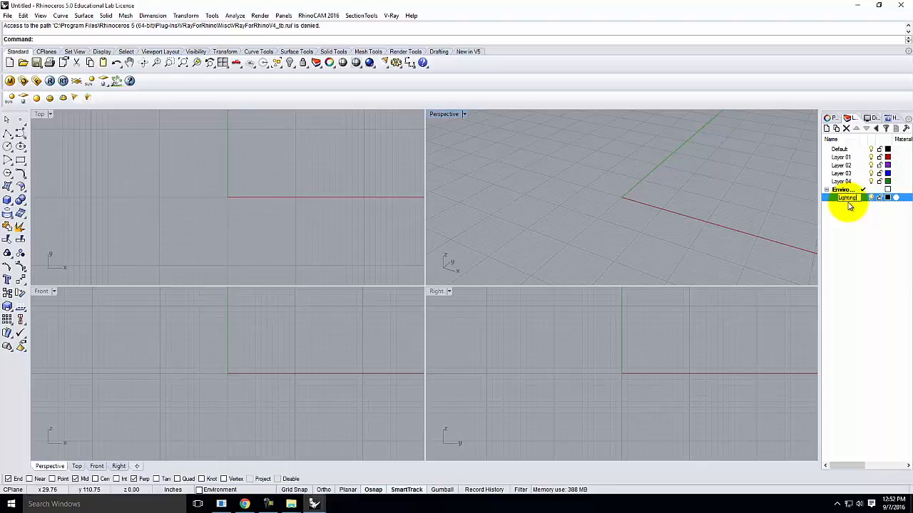
{"action": "type", "text": "ing"}
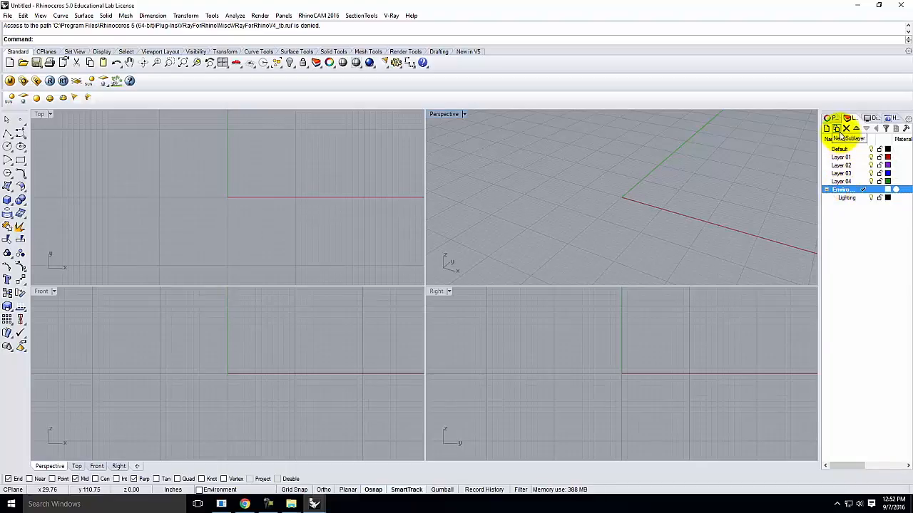
{"action": "left_click", "coordinate": [836, 129]}
{"action": "type", "text": "Infinite Plane"}
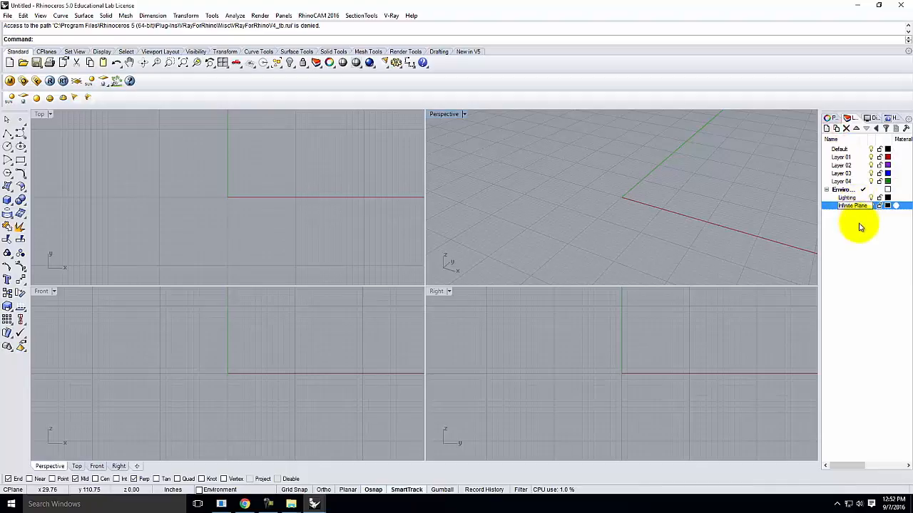
{"action": "left_click", "coordinate": [856, 225]}
Delete the Default layer with its stray Layer 05 sublayer and Layers 01 to 04, leaving only the Environment group
{"action": "left_click", "coordinate": [847, 183]}
{"action": "left_click", "coordinate": [839, 149], "text": "shift"}
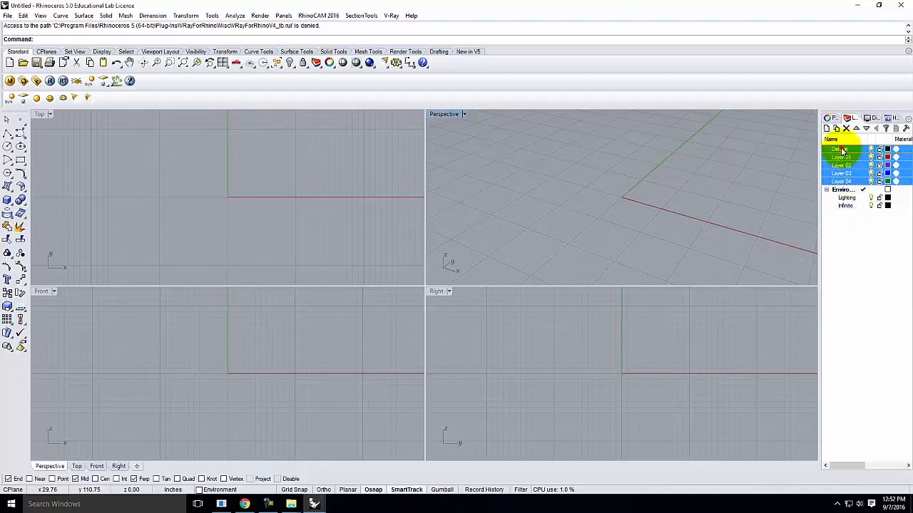
{"action": "left_click", "coordinate": [836, 128]}
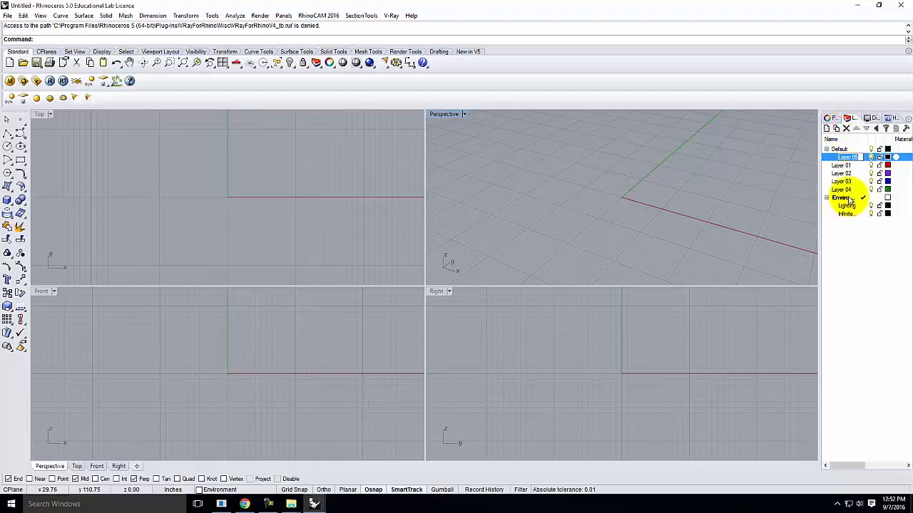
{"action": "left_click", "coordinate": [841, 151]}
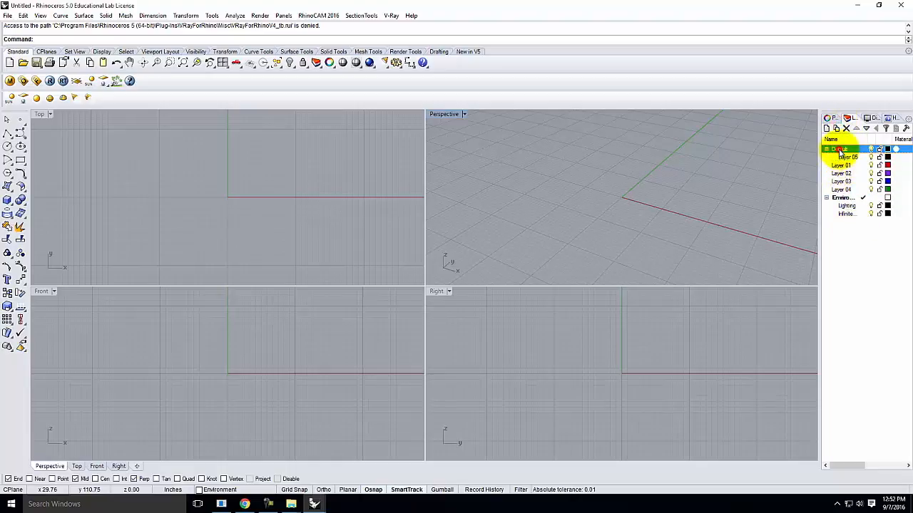
{"action": "left_click", "coordinate": [841, 189]}
{"action": "left_click", "coordinate": [841, 149], "text": "shift"}
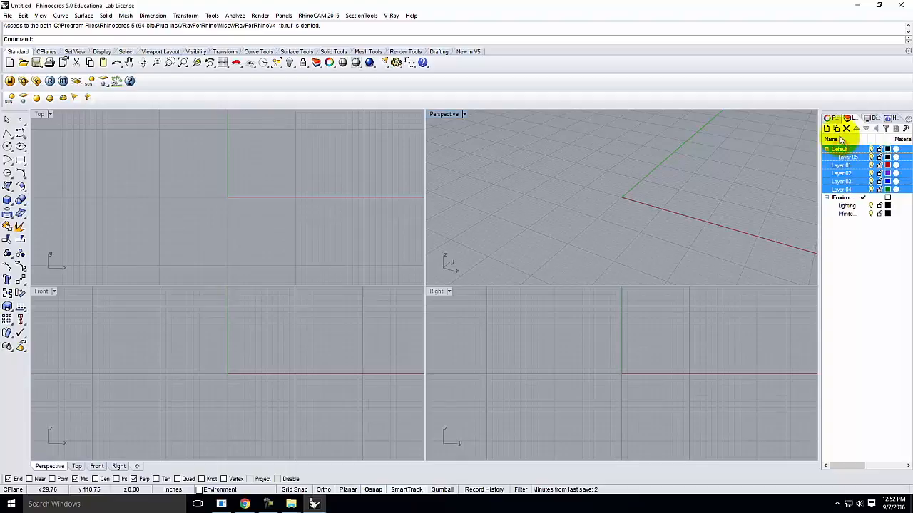
{"action": "left_click", "coordinate": [845, 128]}
{"action": "left_click", "coordinate": [854, 218]}
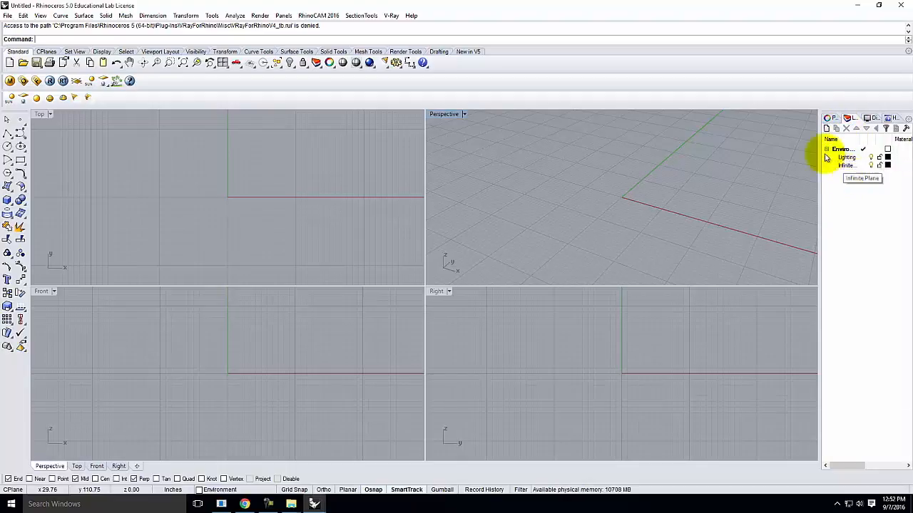
Make the Infinite Plane sublayer current and add a V-Ray infinite plane to the scene
{"action": "left_click", "coordinate": [852, 168]}
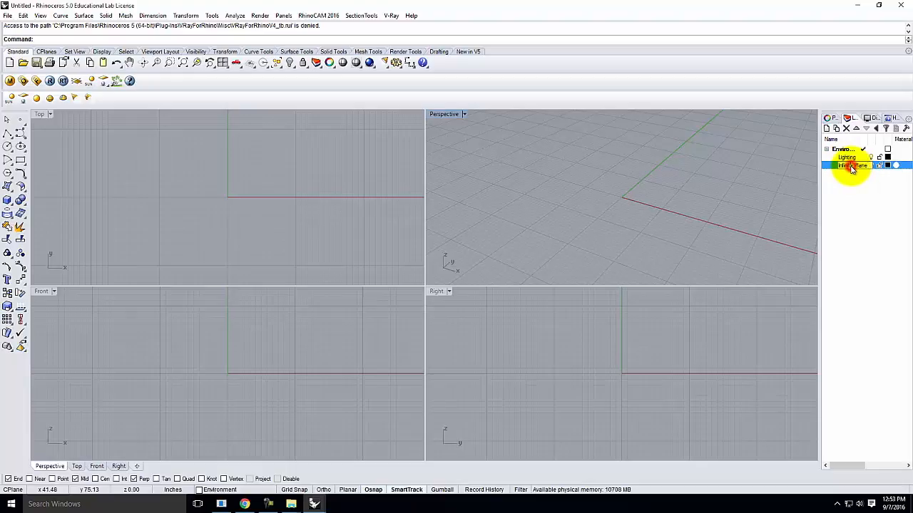
{"action": "left_click", "coordinate": [862, 187]}
{"action": "left_click", "coordinate": [865, 166]}
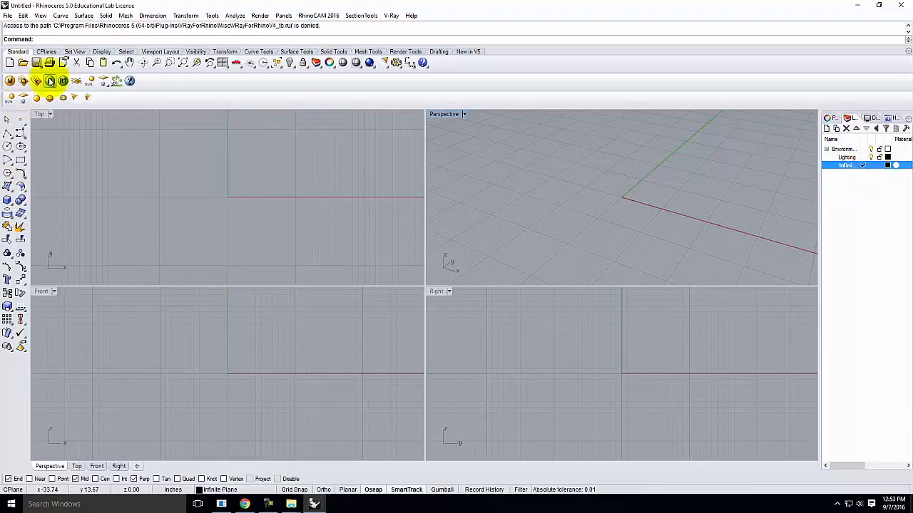
{"action": "left_click", "coordinate": [76, 81]}
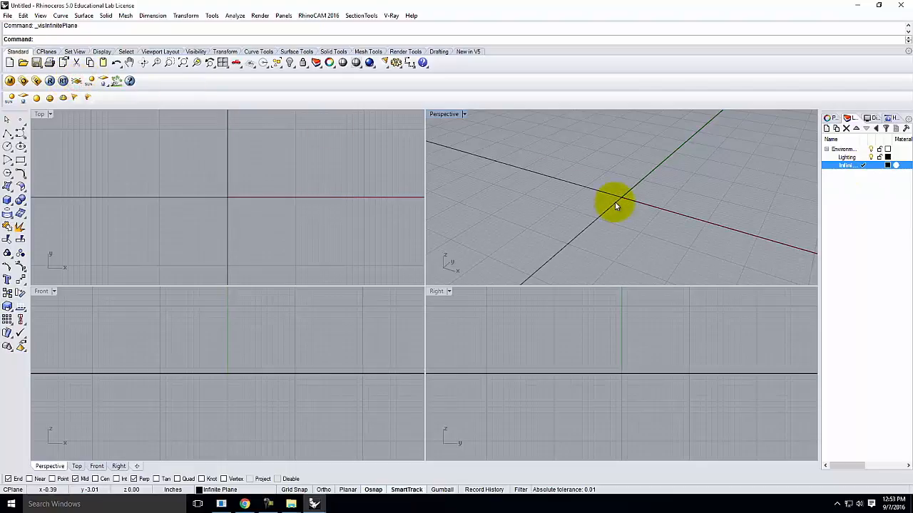
Make the Lighting sublayer current and draw a corner-to-corner reference box near the origin, with its height equal to its width
{"action": "left_click", "coordinate": [847, 158]}
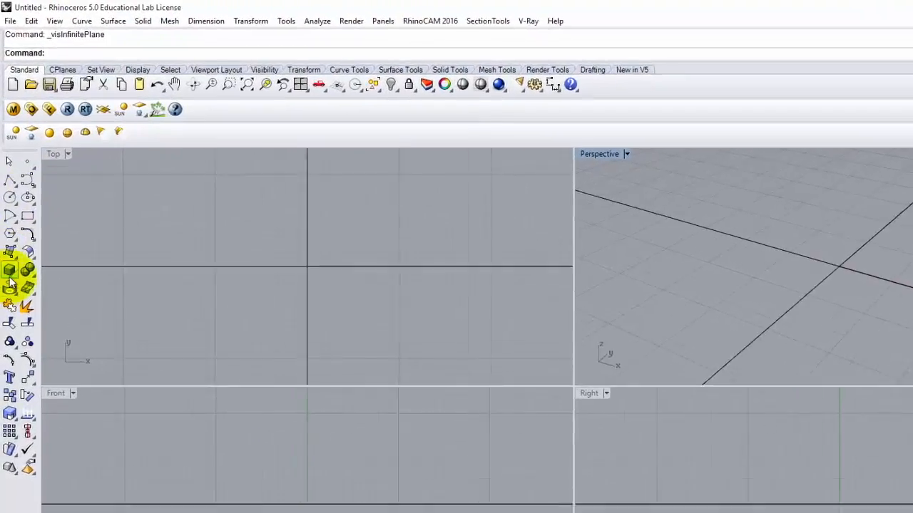
{"action": "left_click", "coordinate": [10, 277]}
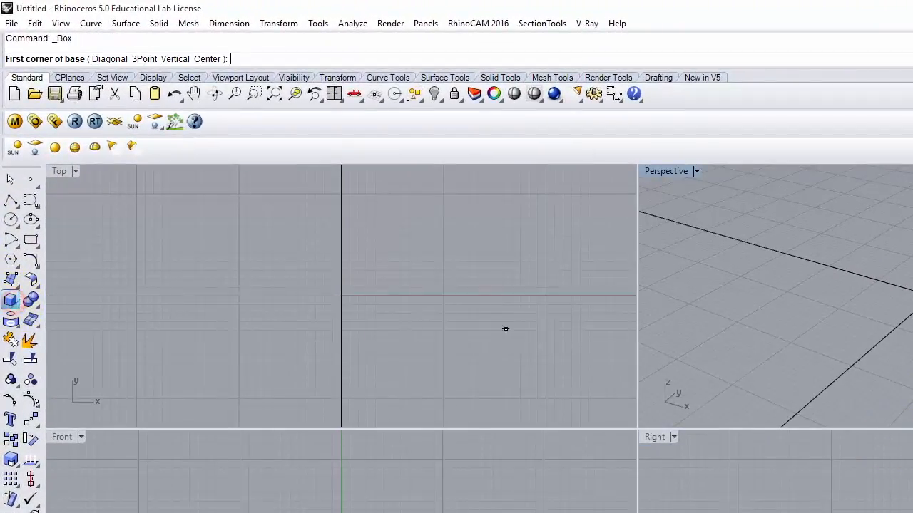
{"action": "left_click", "coordinate": [910, 207]}
{"action": "left_click", "coordinate": [600, 413]}
{"action": "key", "text": "Return"}
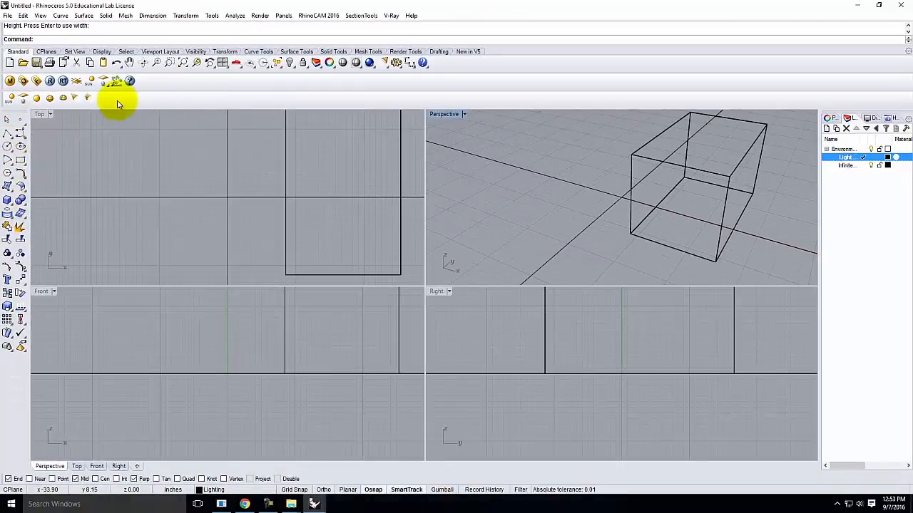
Place a directional light using corners of the reference box for its direction, and delete the box
{"action": "left_click", "coordinate": [105, 102]}
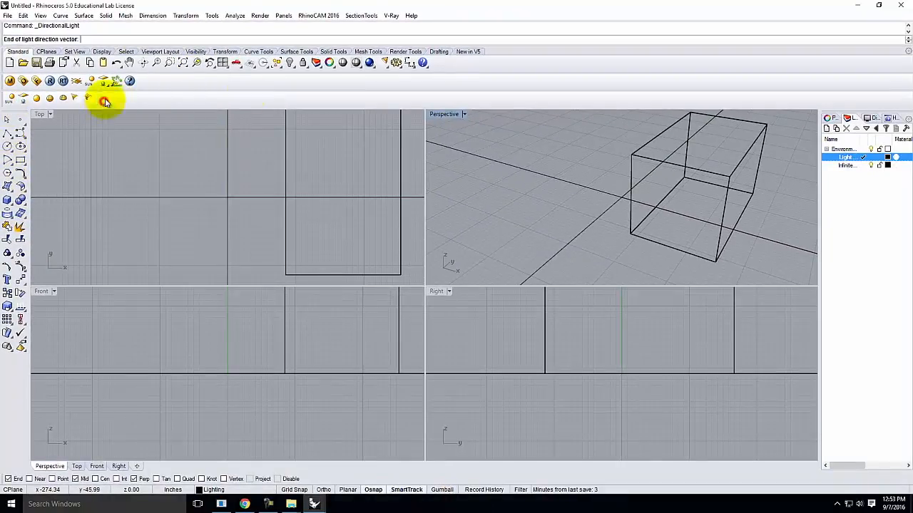
{"action": "left_click", "coordinate": [398, 273]}
{"action": "key", "text": "Delete"}
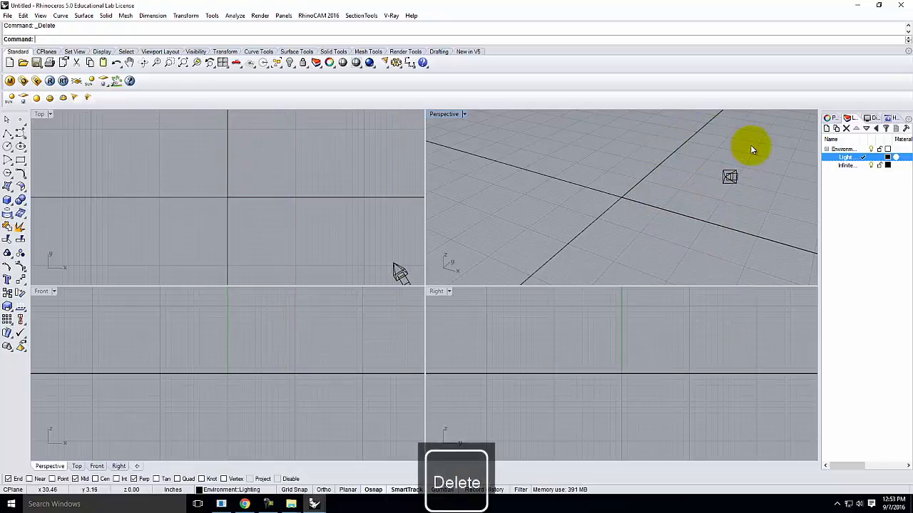
{"action": "left_click", "coordinate": [734, 179]}
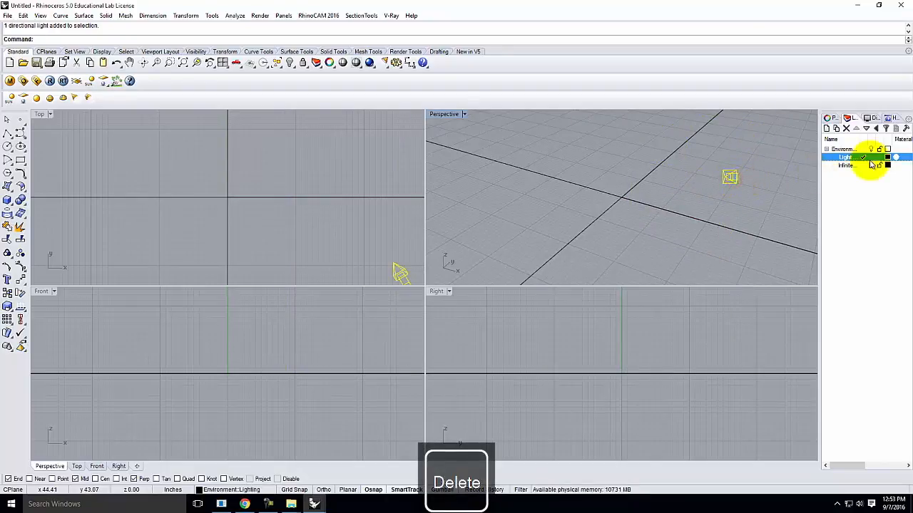
{"action": "left_click", "coordinate": [861, 207]}
{"action": "mouse_move", "coordinate": [674, 221]}
{"action": "right_mouse_down"}
{"action": "mouse_move", "coordinate": [707, 208]}
{"action": "mouse_move", "coordinate": [678, 218]}
{"action": "right_mouse_up"}
{"action": "left_click", "coordinate": [675, 223]}
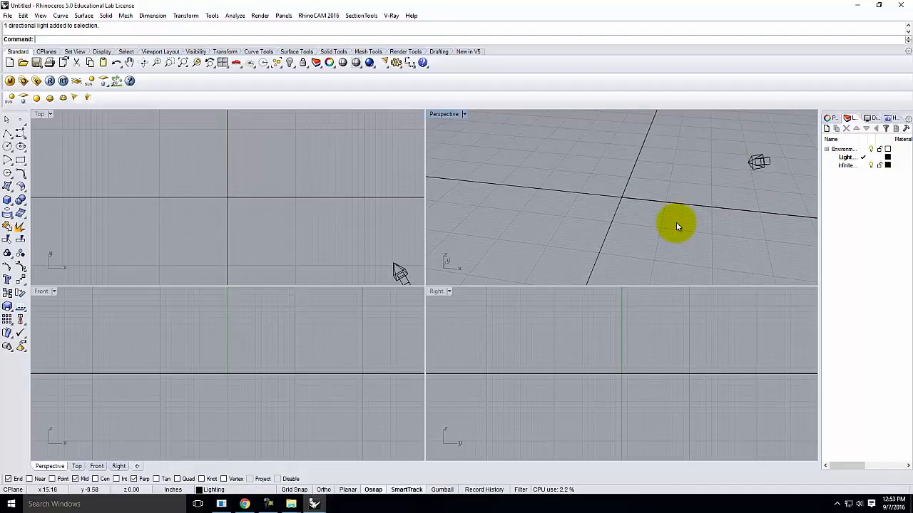
Set the reflection/refraction background colour to Gray in the V-Ray Environment options
{"action": "left_click", "coordinate": [22, 82]}
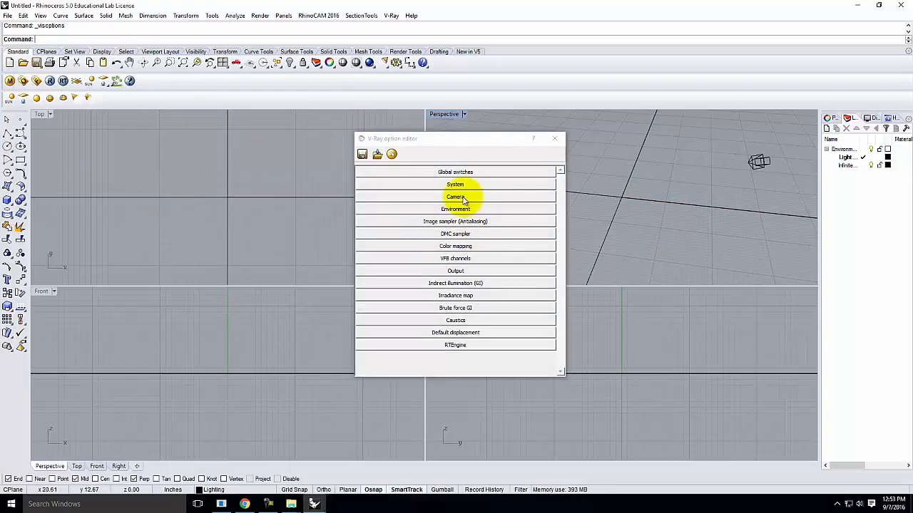
{"action": "left_click", "coordinate": [459, 208]}
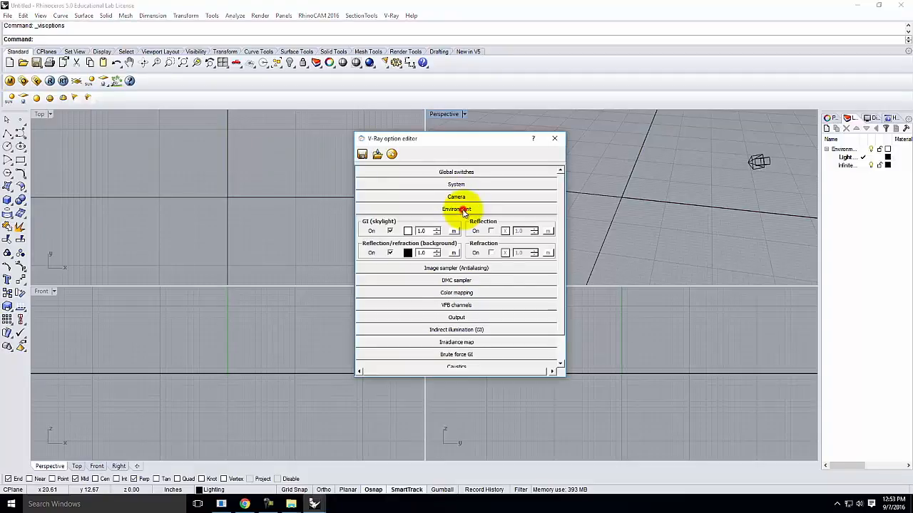
{"action": "left_click", "coordinate": [407, 253]}
{"action": "left_click", "coordinate": [178, 112]}
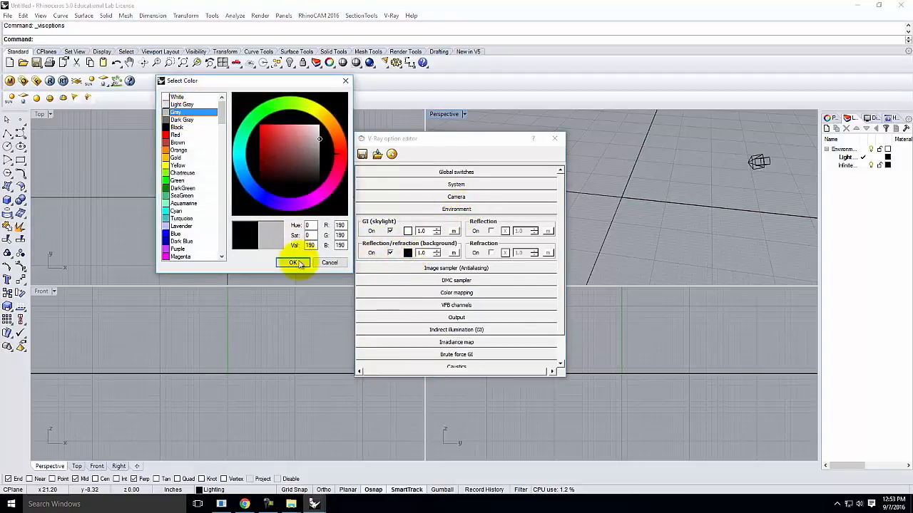
{"action": "left_click", "coordinate": [292, 262]}
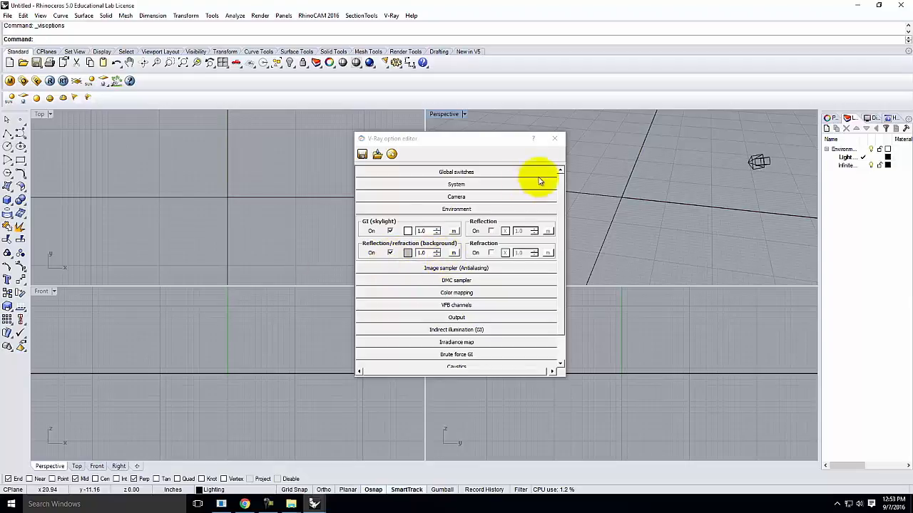
{"action": "left_click", "coordinate": [554, 137]}
Maximise the Perspective viewport with the directional light and the infinite plane in view
{"action": "right_click_drag", "start_coordinate": [544, 140], "coordinate": [493, 225]}
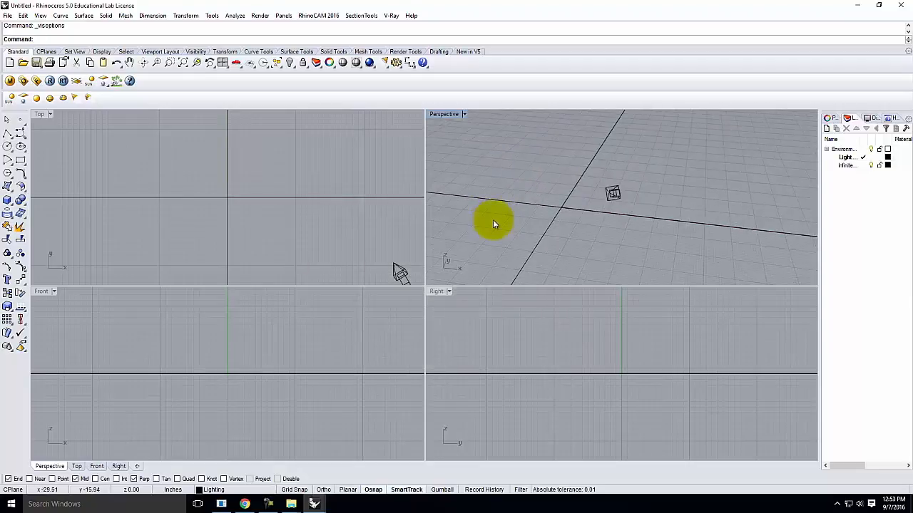
{"action": "double_click", "coordinate": [443, 114]}
{"action": "right_click_drag", "start_coordinate": [552, 215], "coordinate": [492, 237]}
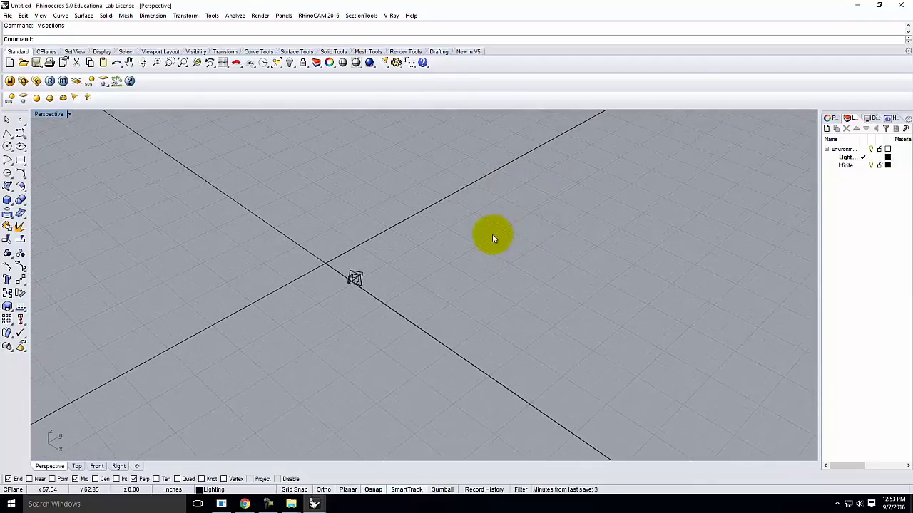
{"action": "scroll", "coordinate": [434, 294], "scroll_direction": "down", "scroll_amount": 2}
{"action": "left_click", "coordinate": [433, 293]}
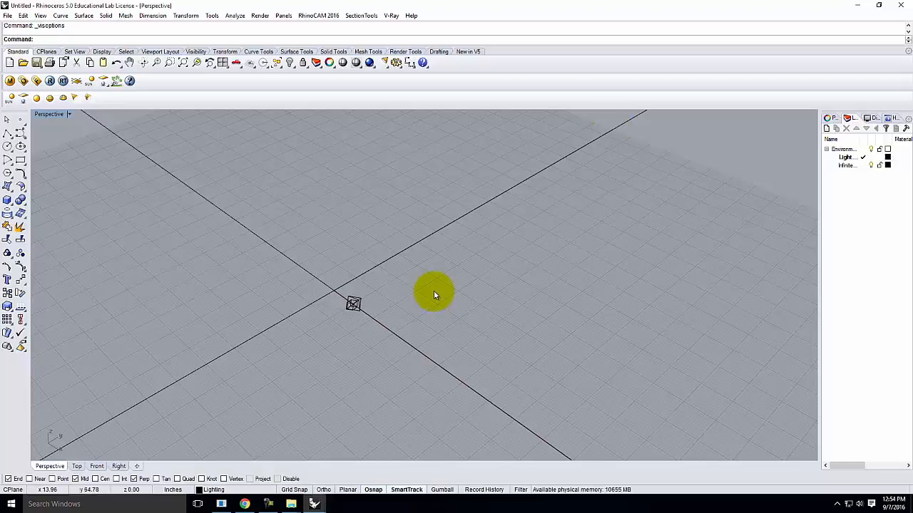
Start inserting a block instance and choose the Concrete Bridge - Clean file from Ex207 in the Live - A136 Exercises folder
{"action": "left_click", "coordinate": [23, 16]}
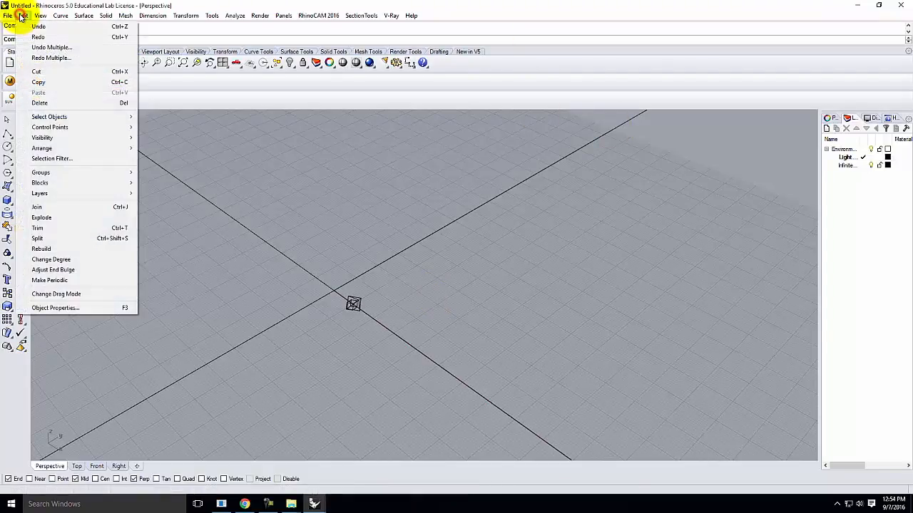
{"action": "mouse_move", "coordinate": [44, 183]}
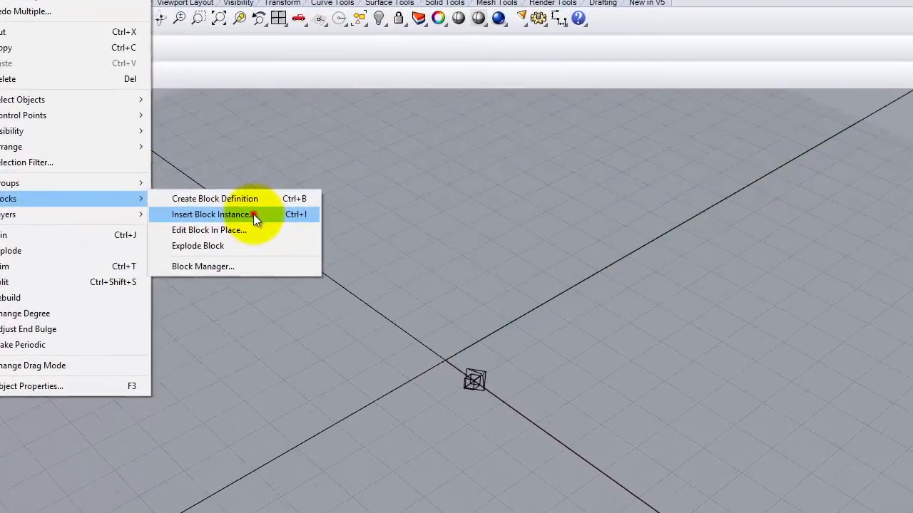
{"action": "left_click", "coordinate": [206, 194]}
{"action": "left_click_drag", "start_coordinate": [165, 28], "coordinate": [321, 123]}
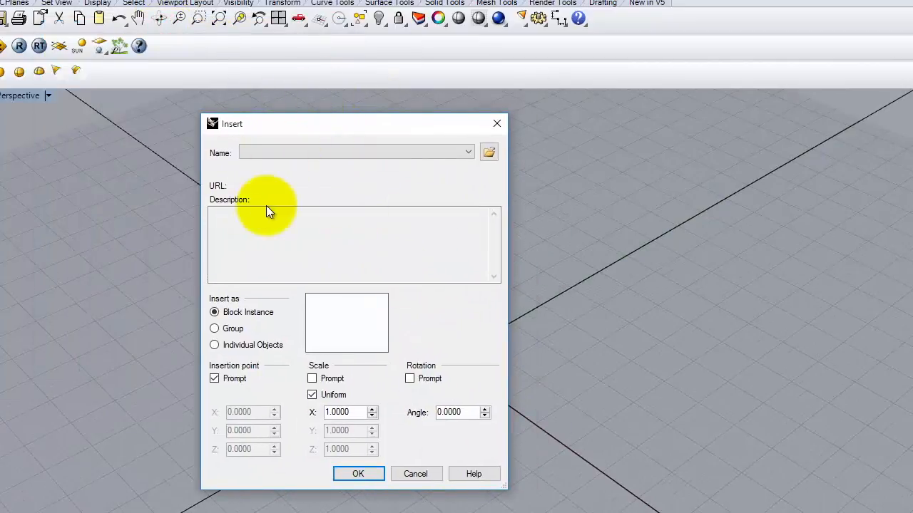
{"action": "left_click", "coordinate": [487, 153]}
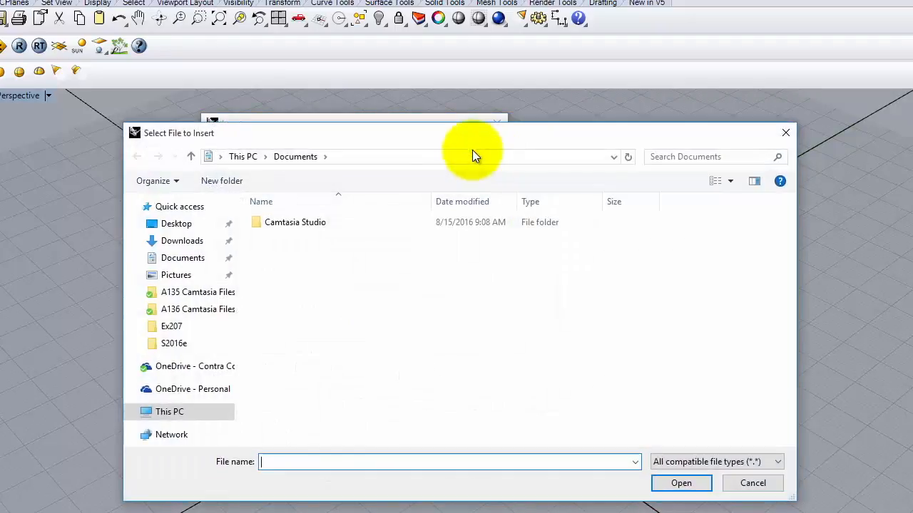
{"action": "left_click", "coordinate": [191, 389]}
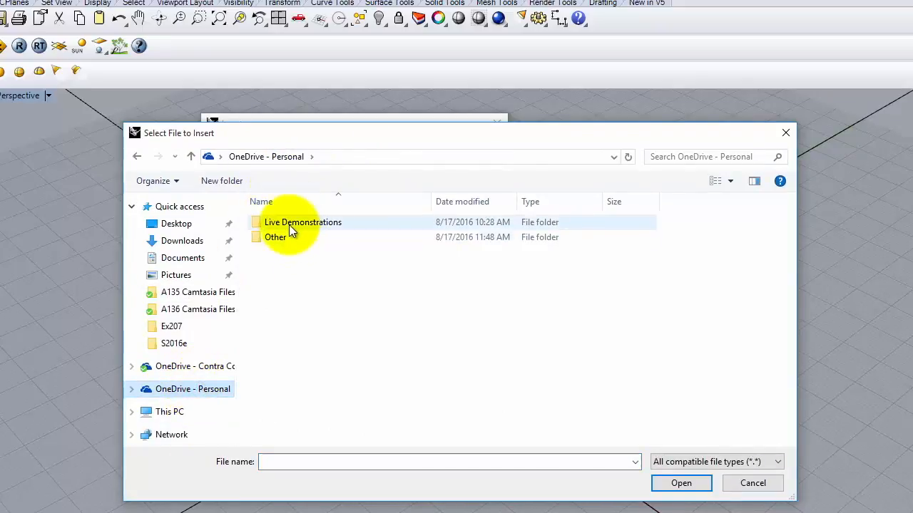
{"action": "double_click", "coordinate": [285, 223]}
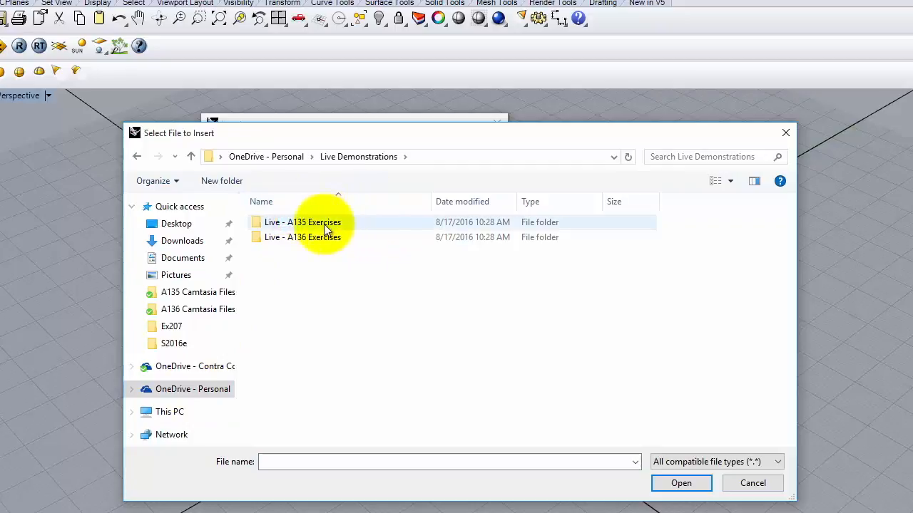
{"action": "left_click", "coordinate": [317, 239]}
{"action": "double_click", "coordinate": [317, 237]}
{"action": "double_click", "coordinate": [596, 241]}
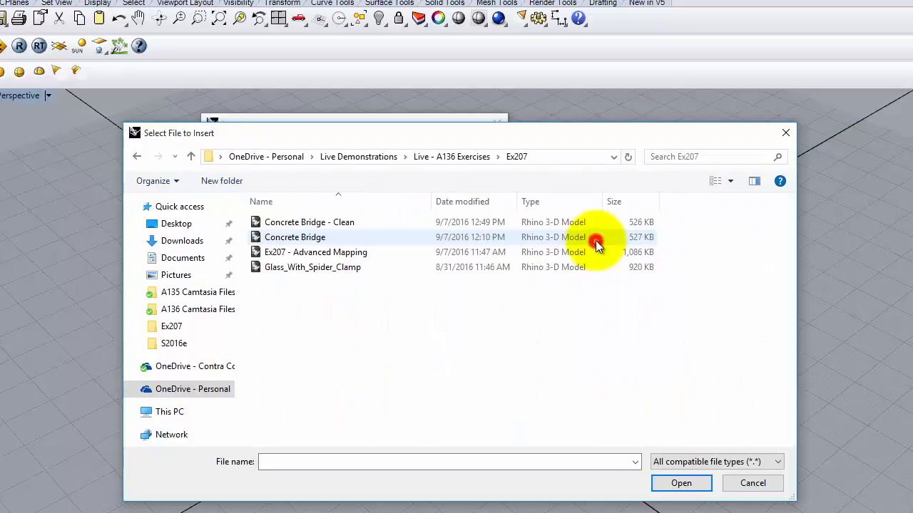
{"action": "left_click", "coordinate": [310, 223]}
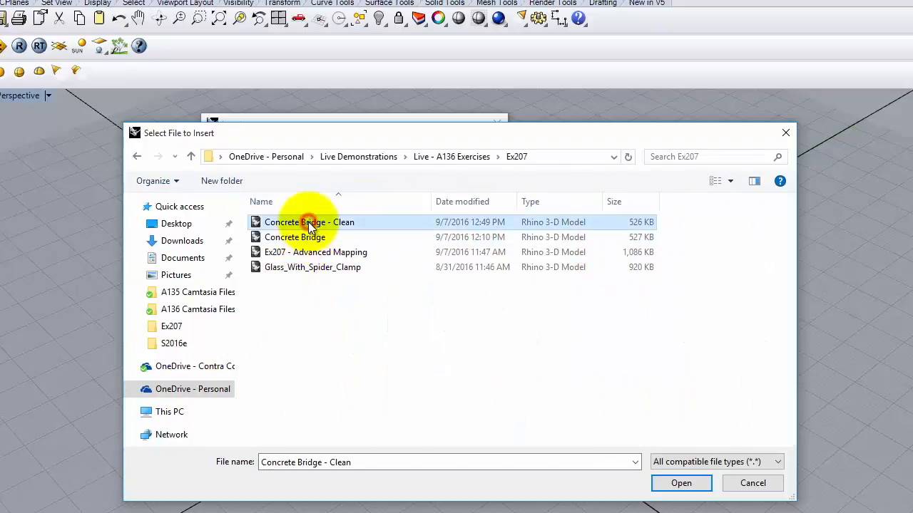
{"action": "left_click", "coordinate": [679, 483]}
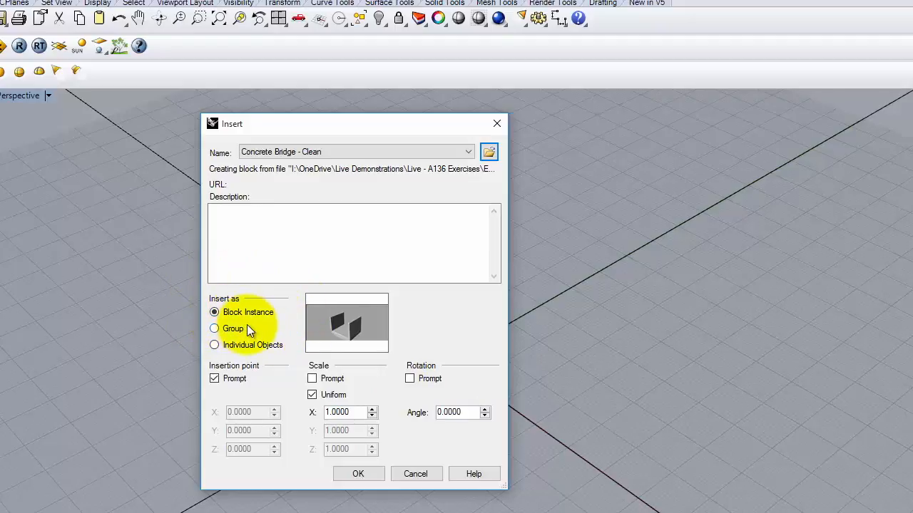
Insert Concrete Bridge - Clean as a linked block with the Reference layer style, placing it near the origin in the Perspective view
{"action": "left_click", "coordinate": [359, 474]}
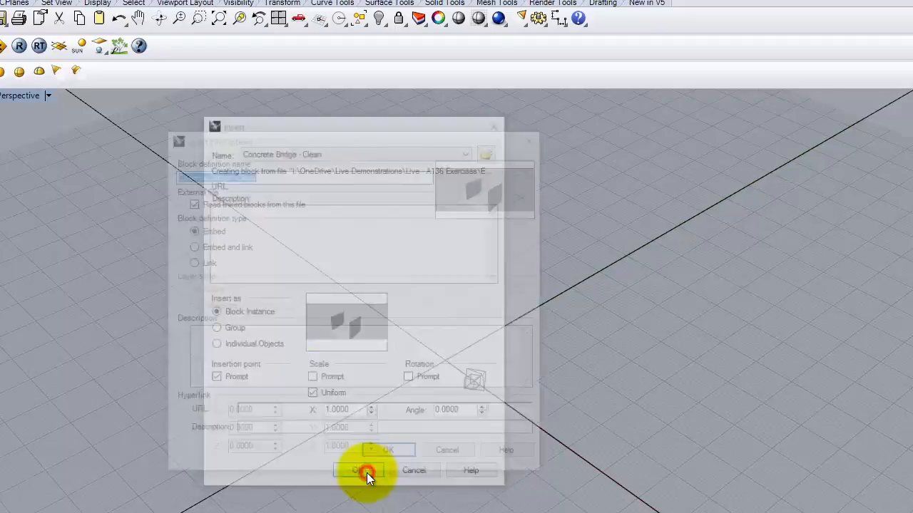
{"action": "left_click_drag", "start_coordinate": [269, 136], "coordinate": [584, 142]}
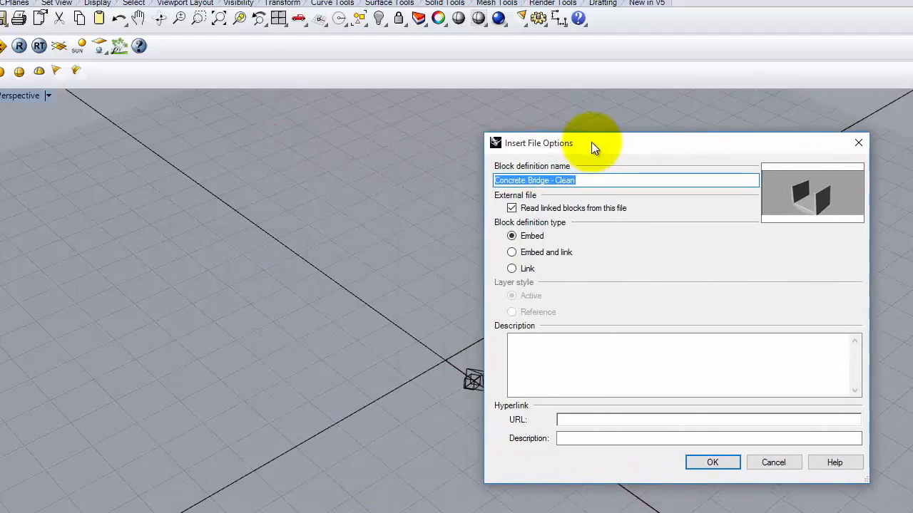
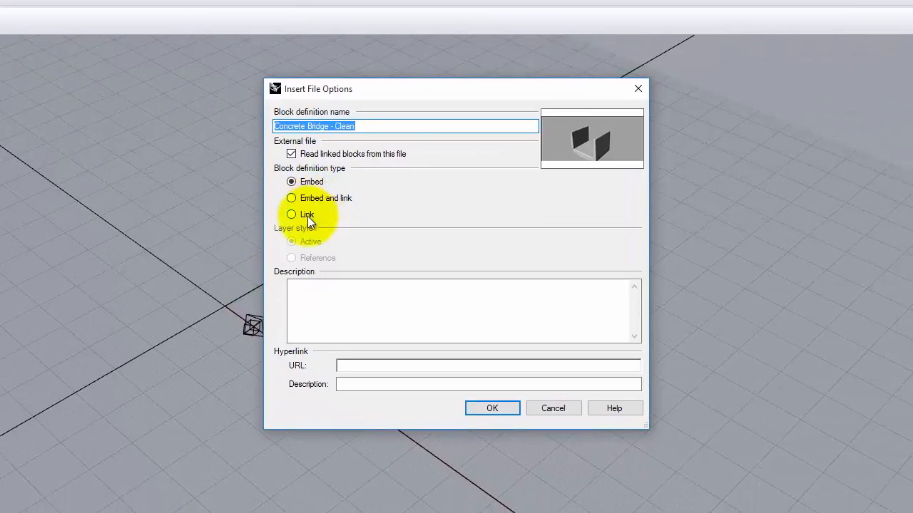
{"action": "left_click", "coordinate": [306, 215]}
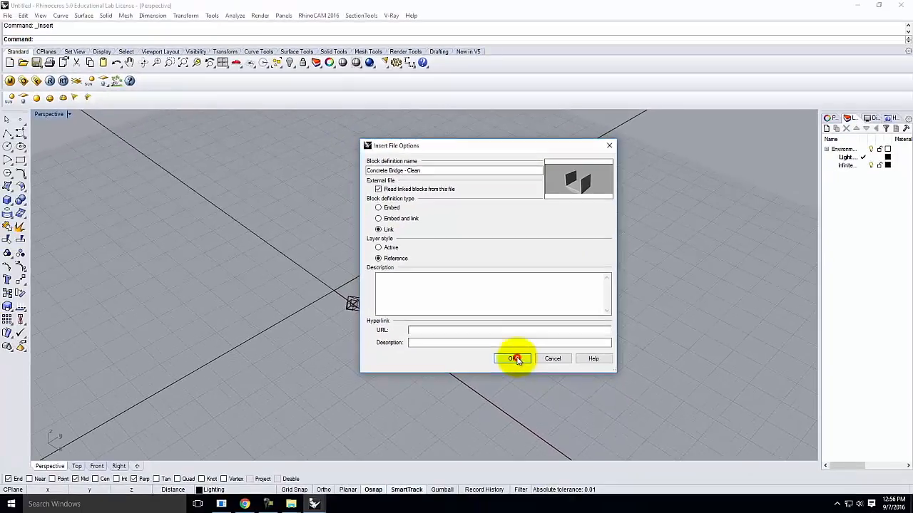
{"action": "left_click", "coordinate": [492, 408]}
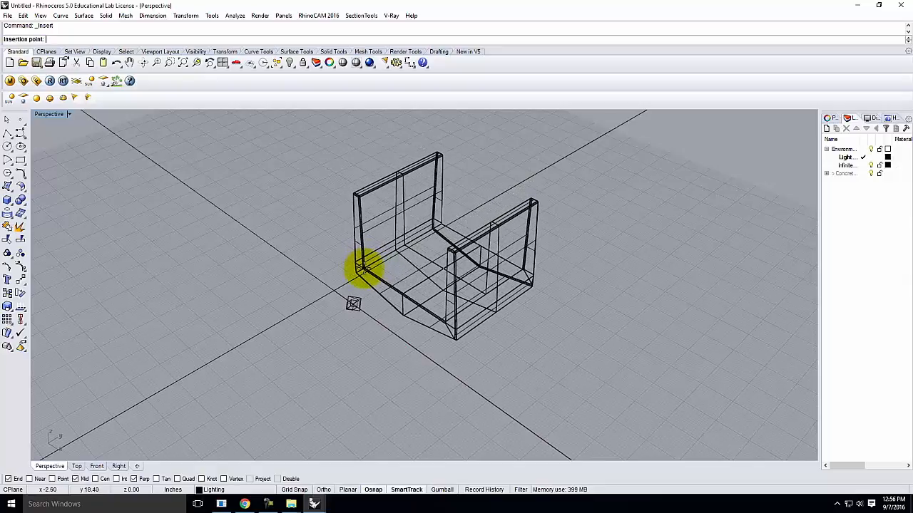
{"action": "left_click", "coordinate": [362, 268]}
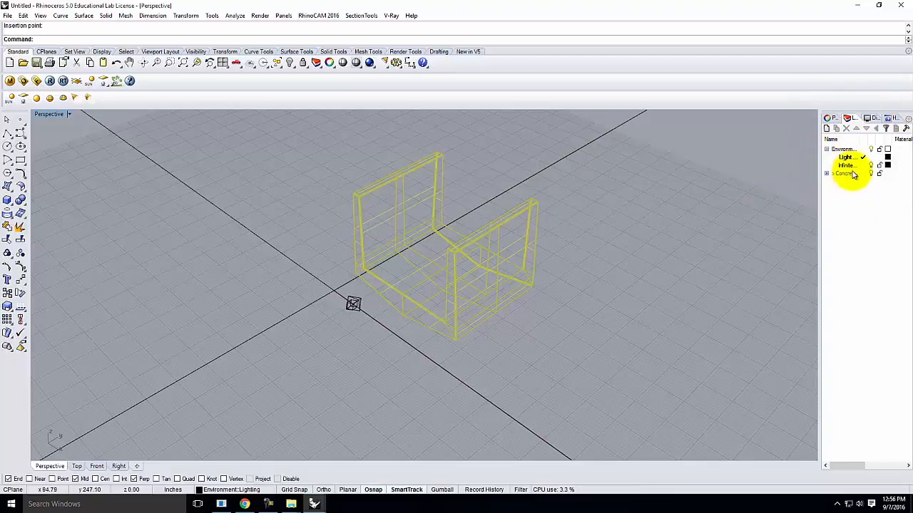
Widen the layer list and its Name column so the linked file's layer name can be read
{"action": "left_click", "coordinate": [826, 175]}
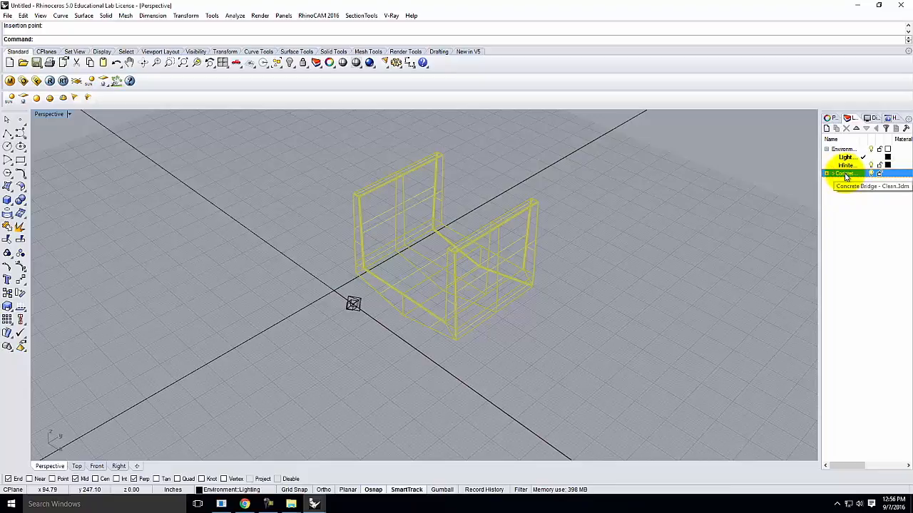
{"action": "left_click_drag", "start_coordinate": [820, 186], "coordinate": [777, 184]}
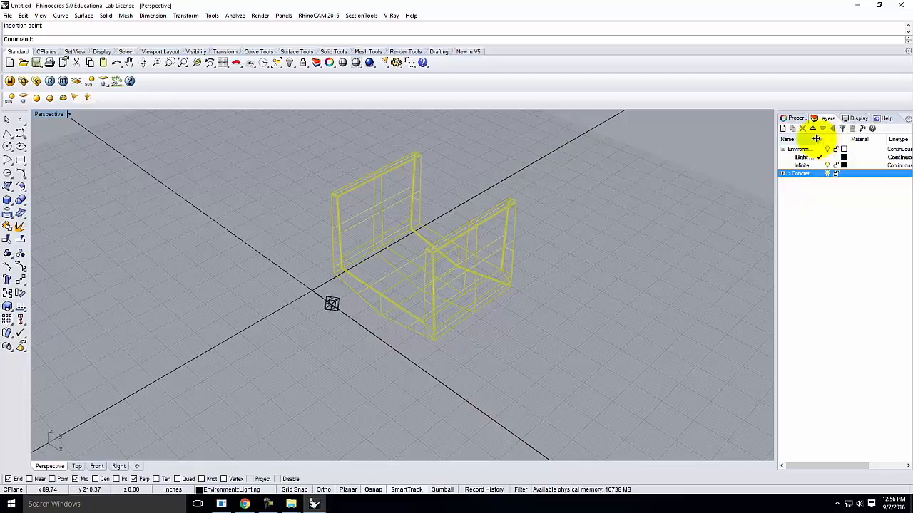
{"action": "left_click_drag", "start_coordinate": [815, 138], "coordinate": [839, 140]}
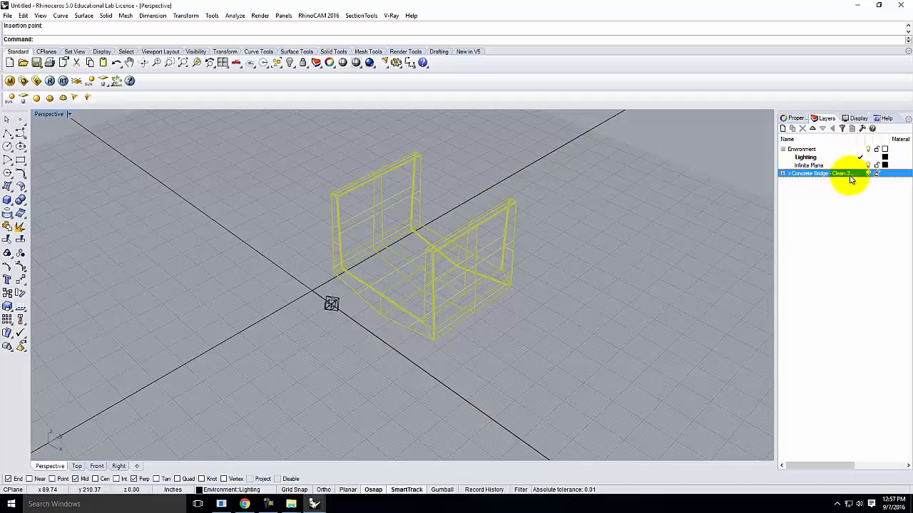
Check the Concrete sublayer inside the Concrete Bridge - Clean layer by turning its visibility off and back on
{"action": "left_click", "coordinate": [783, 174]}
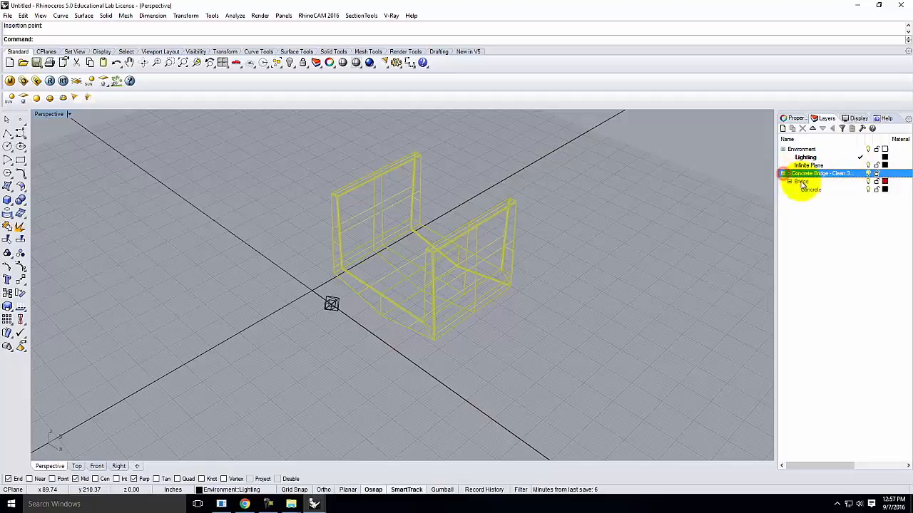
{"action": "left_click", "coordinate": [800, 181]}
{"action": "left_click", "coordinate": [810, 191]}
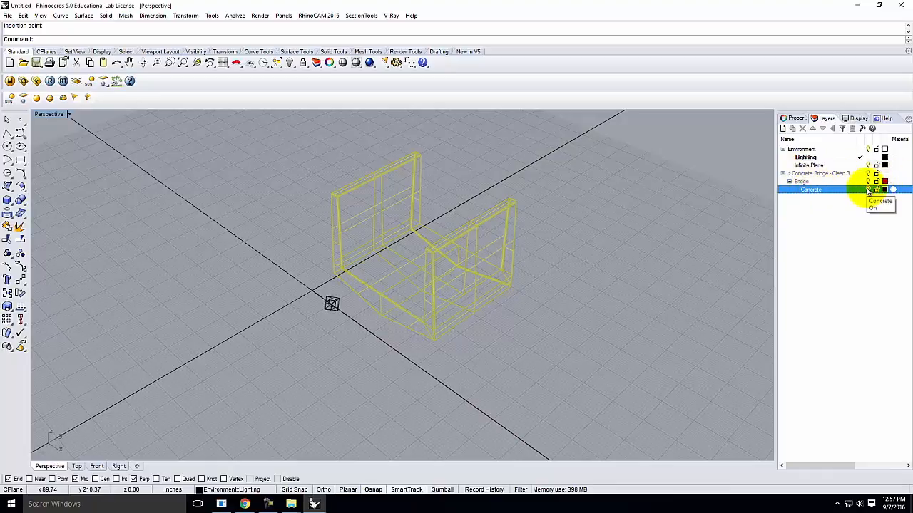
{"action": "left_click", "coordinate": [868, 190]}
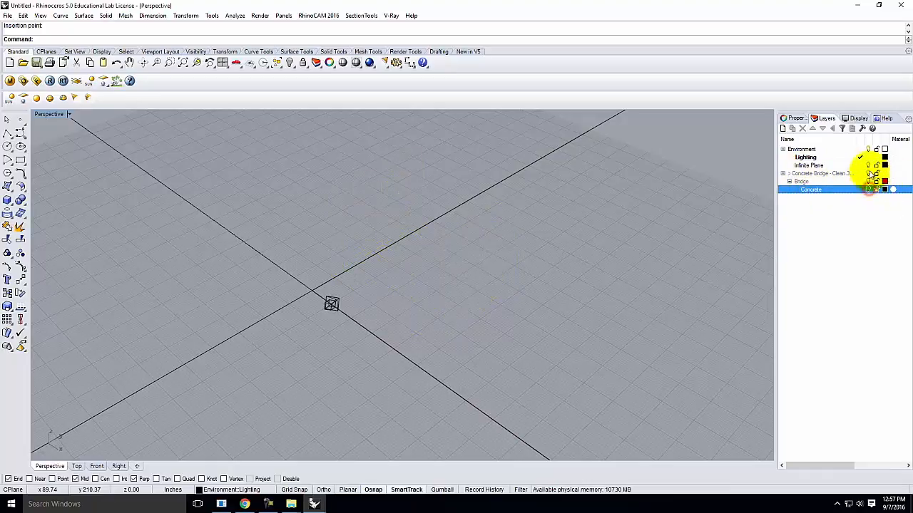
{"action": "left_click", "coordinate": [869, 189]}
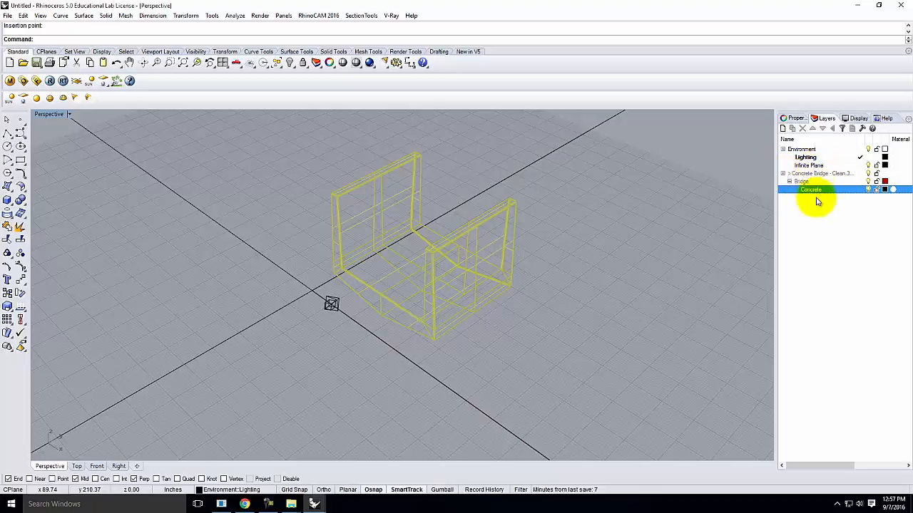
{"action": "left_click", "coordinate": [782, 174]}
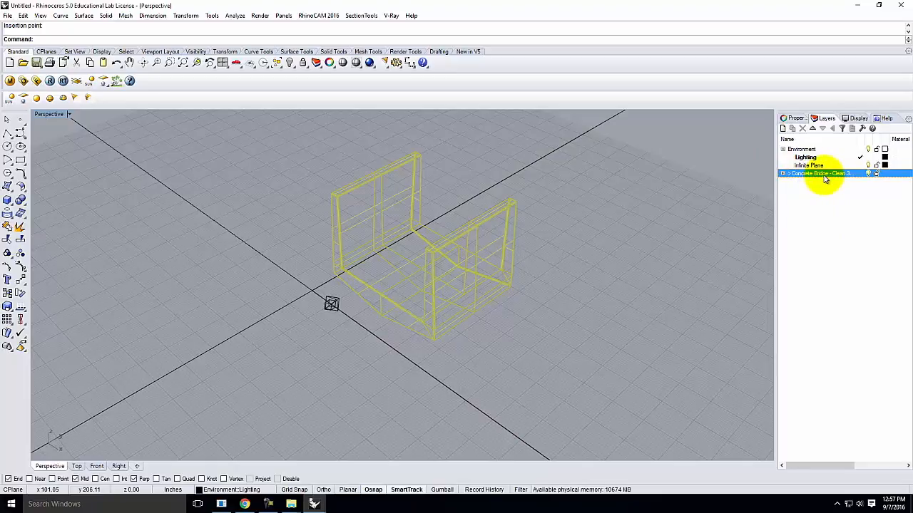
{"action": "left_click", "coordinate": [826, 201]}
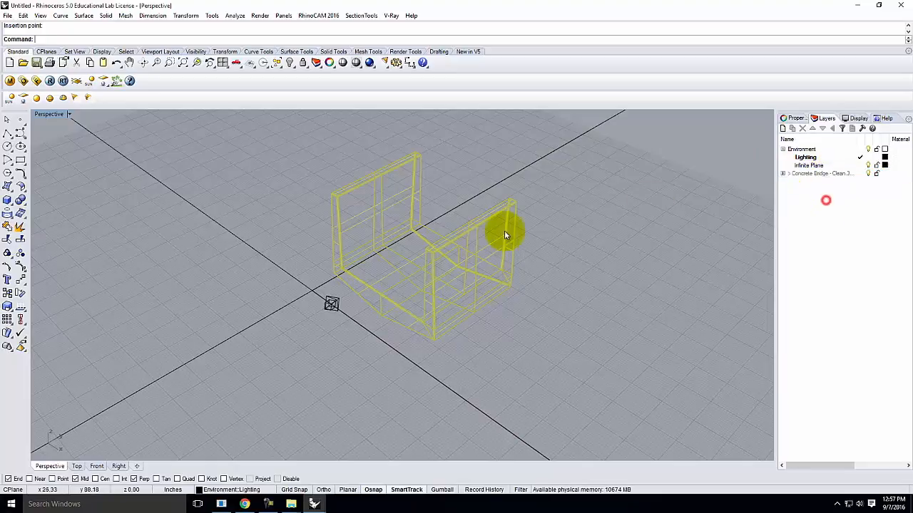
Deselect the bridge block and switch the Perspective viewport to Shaded display
{"action": "left_click", "coordinate": [282, 221]}
{"action": "left_click", "coordinate": [69, 115]}
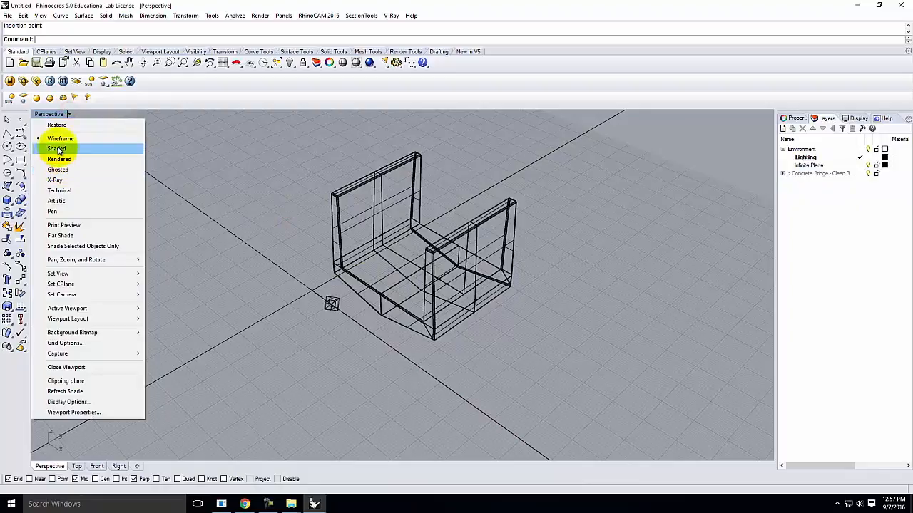
{"action": "left_click", "coordinate": [61, 149]}
{"action": "mouse_move", "coordinate": [300, 243]}
{"action": "right_mouse_down"}
{"action": "mouse_move", "coordinate": [390, 226]}
{"action": "mouse_move", "coordinate": [377, 261]}
{"action": "right_mouse_up"}
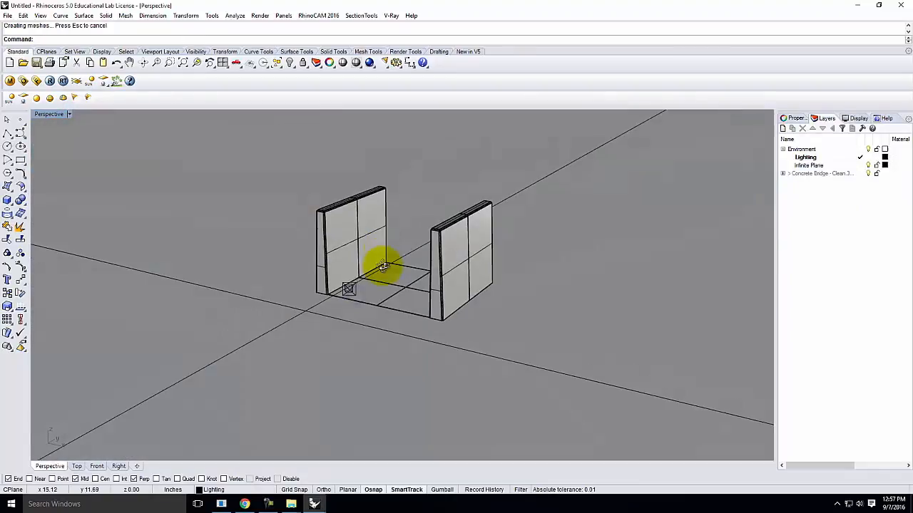
Move the bridge block vertically by 10' with the Vertical option, and deselect it
{"action": "left_click", "coordinate": [344, 238]}
{"action": "type", "text": "m"}
{"action": "key", "text": "Return"}
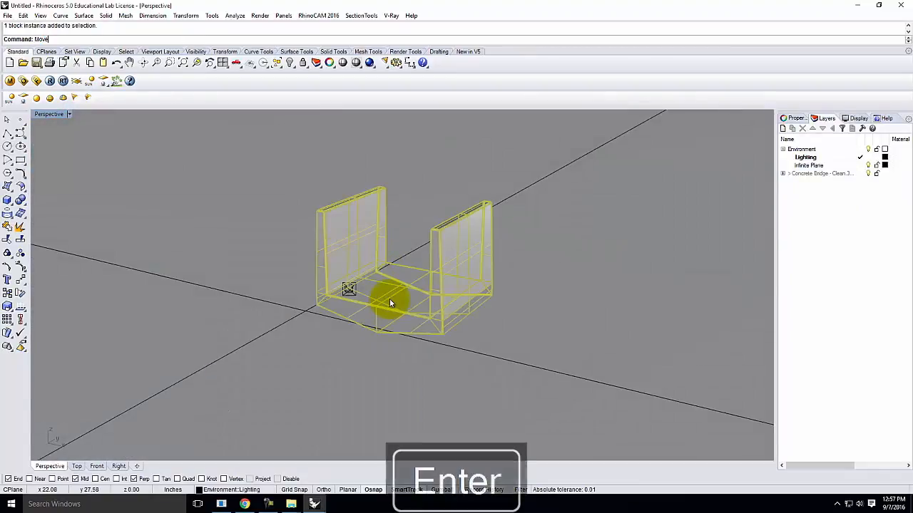
{"action": "type", "text": "v"}
{"action": "key", "text": "Return"}
{"action": "left_click", "coordinate": [422, 390]}
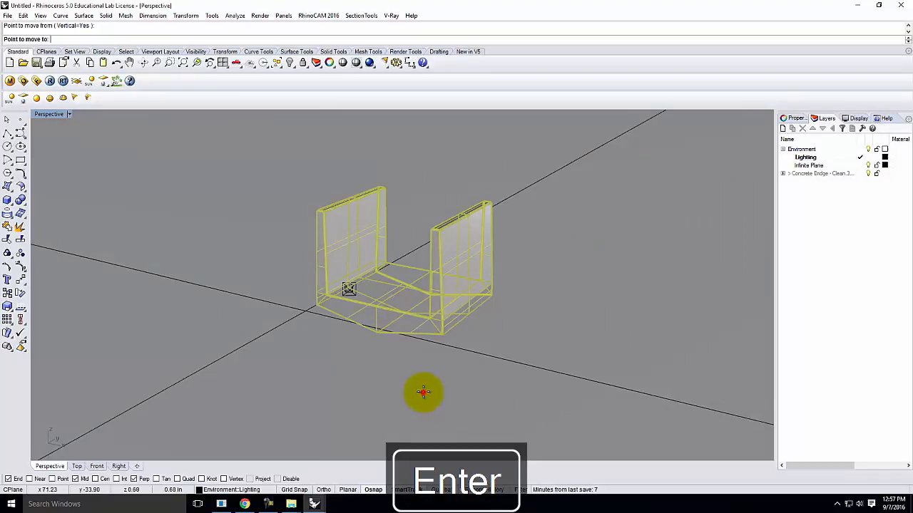
{"action": "type", "text": "10'"}
{"action": "key", "text": "Return"}
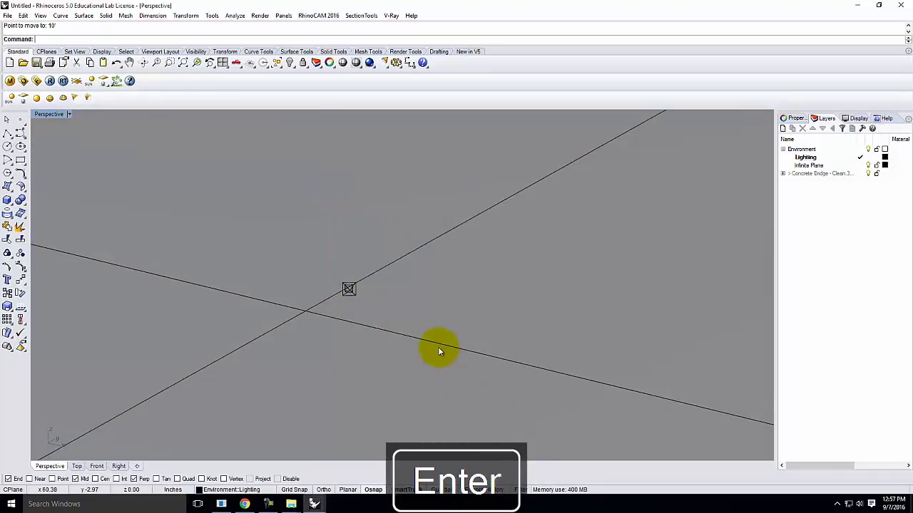
{"action": "scroll", "coordinate": [452, 389], "scroll_direction": "down", "scroll_amount": 10}
{"action": "right_click_drag", "start_coordinate": [530, 365], "coordinate": [460, 348]}
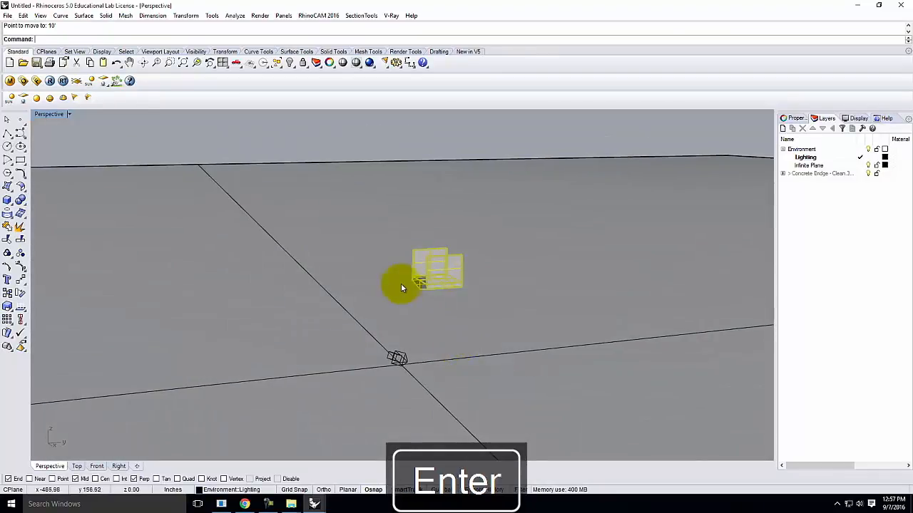
{"action": "scroll", "coordinate": [401, 283], "scroll_direction": "up", "scroll_amount": 2}
{"action": "right_click_drag", "start_coordinate": [400, 283], "coordinate": [435, 301]}
{"action": "key", "text": "Escape"}
Copy the bridge block from the near top corner of its side wall to the wall's far end, placing the first copy end to end
{"action": "left_click", "coordinate": [441, 283]}
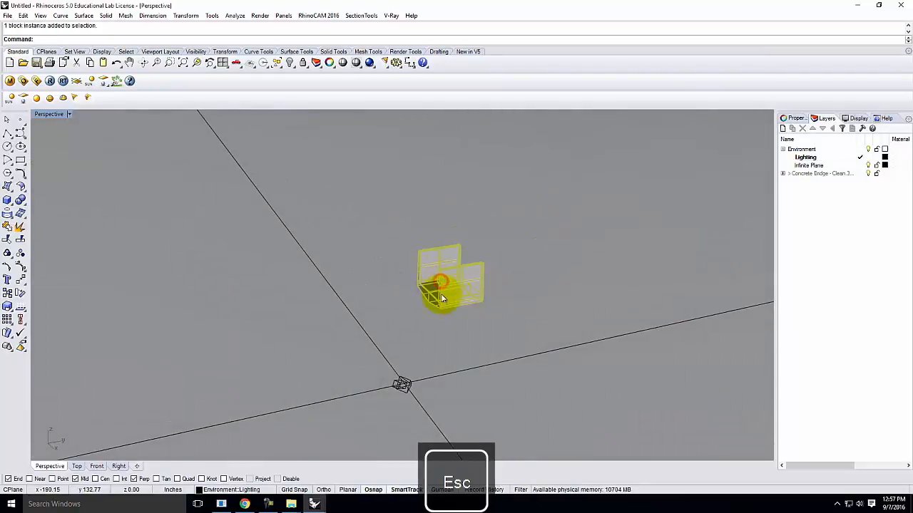
{"action": "type", "text": "copy"}
{"action": "key", "text": "Return"}
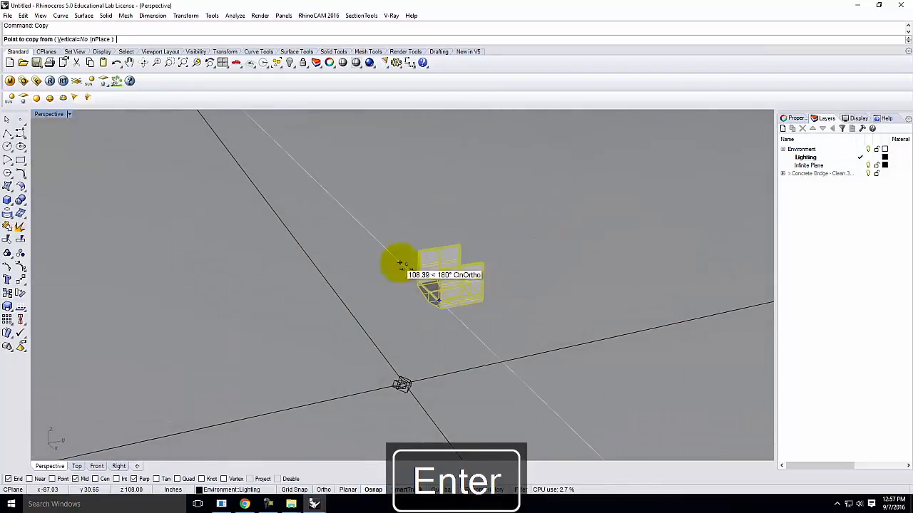
{"action": "scroll", "coordinate": [428, 264], "scroll_direction": "up", "scroll_amount": 5}
{"action": "scroll", "coordinate": [356, 326], "scroll_direction": "up", "scroll_amount": 3}
{"action": "scroll", "coordinate": [391, 350], "scroll_direction": "up", "scroll_amount": 2}
{"action": "scroll", "coordinate": [401, 377], "scroll_direction": "up", "scroll_amount": 4}
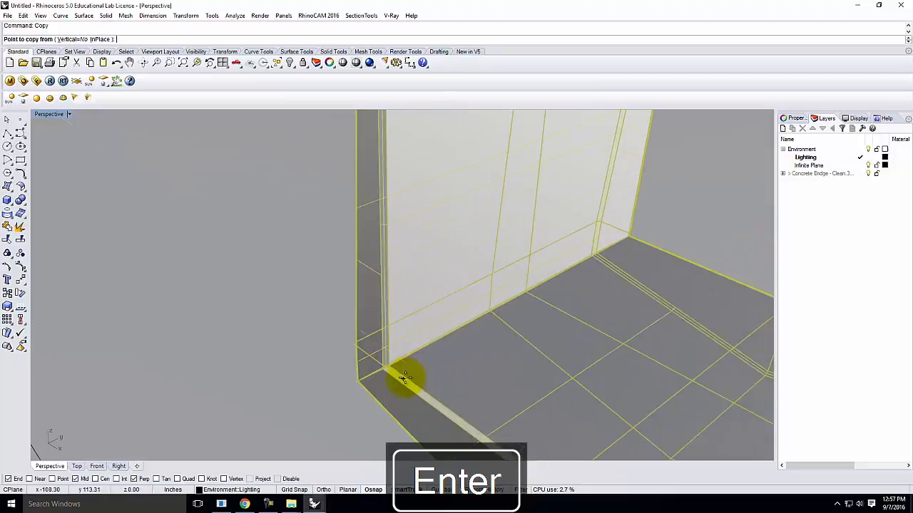
{"action": "scroll", "coordinate": [367, 417], "scroll_direction": "down", "scroll_amount": 5}
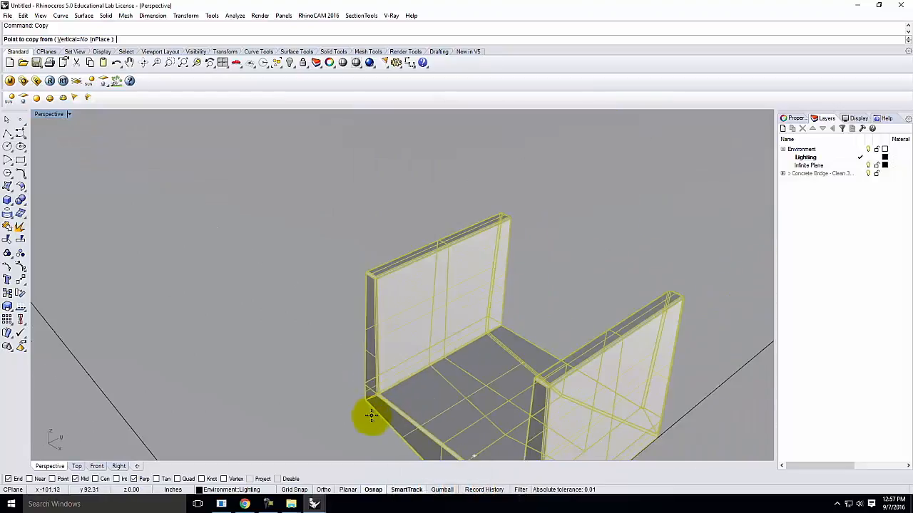
{"action": "scroll", "coordinate": [363, 241], "scroll_direction": "up", "scroll_amount": 3}
{"action": "scroll", "coordinate": [369, 383], "scroll_direction": "up", "scroll_amount": 3}
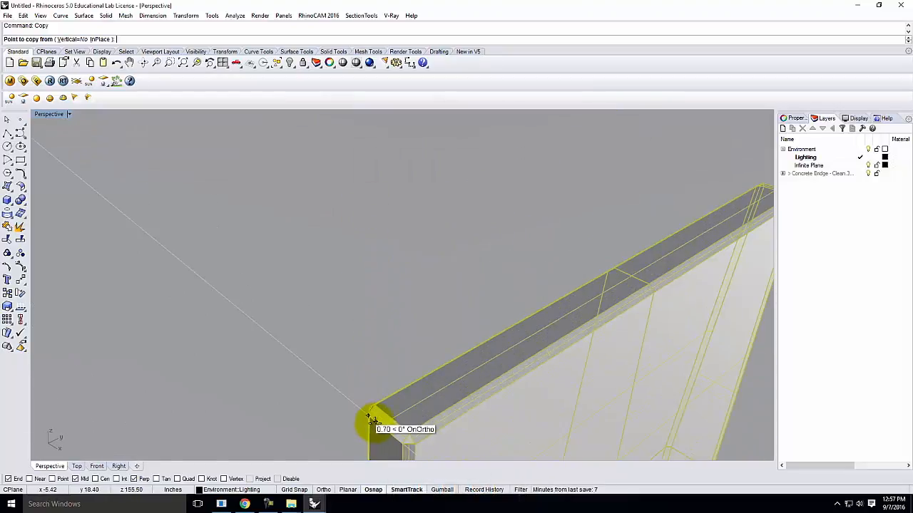
{"action": "left_click", "coordinate": [370, 412]}
{"action": "scroll", "coordinate": [333, 421], "scroll_direction": "down", "scroll_amount": 5}
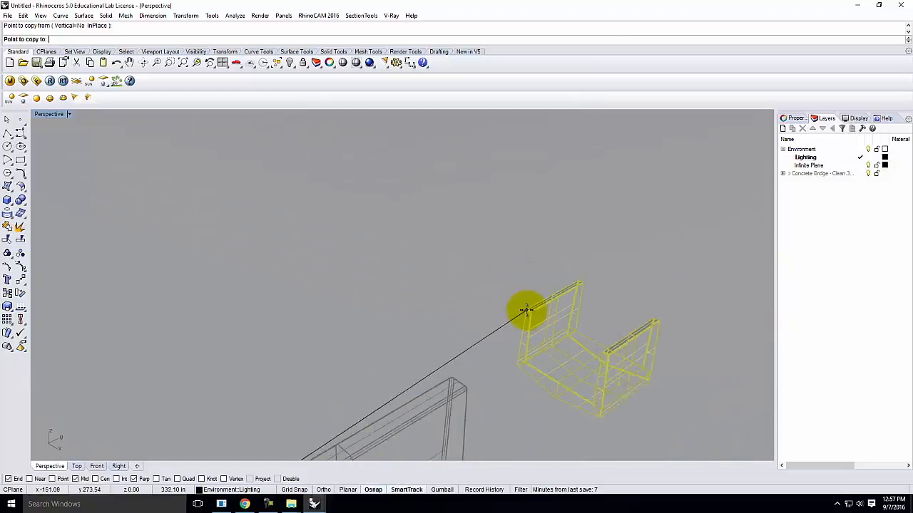
{"action": "scroll", "coordinate": [410, 422], "scroll_direction": "up", "scroll_amount": 3}
{"action": "left_click", "coordinate": [404, 424]}
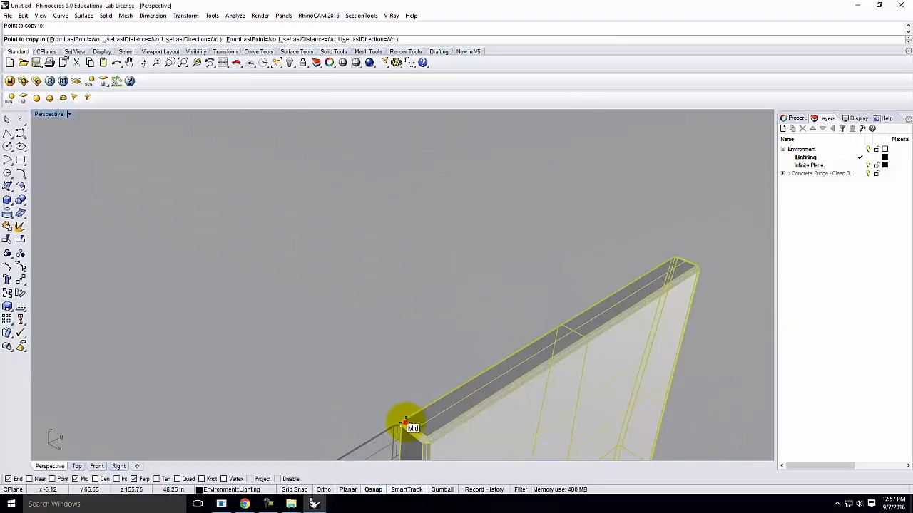
Place further copies end to end along the Y direction until the bridge is a row of six segments, and end the copying
{"action": "left_click", "coordinate": [681, 256]}
{"action": "scroll", "coordinate": [502, 312], "scroll_direction": "down", "scroll_amount": 5}
{"action": "scroll", "coordinate": [663, 251], "scroll_direction": "up", "scroll_amount": 5}
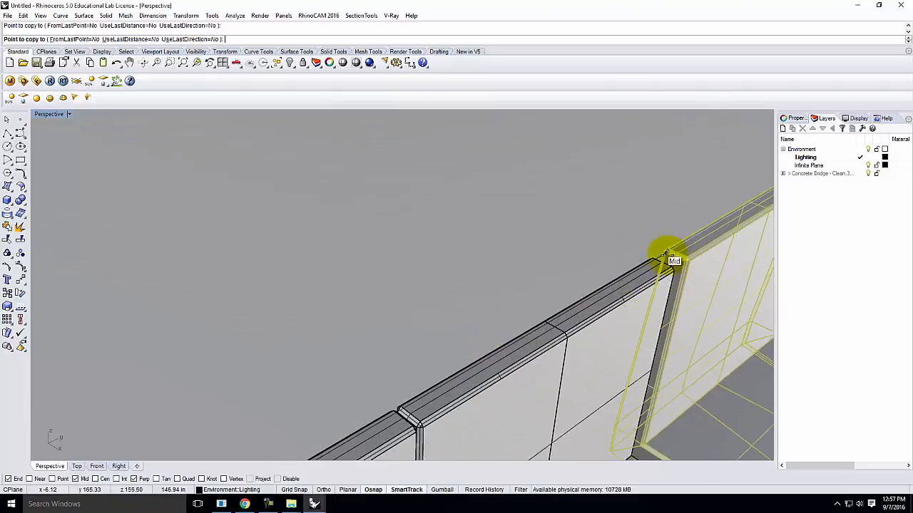
{"action": "scroll", "coordinate": [641, 260], "scroll_direction": "down", "scroll_amount": 4}
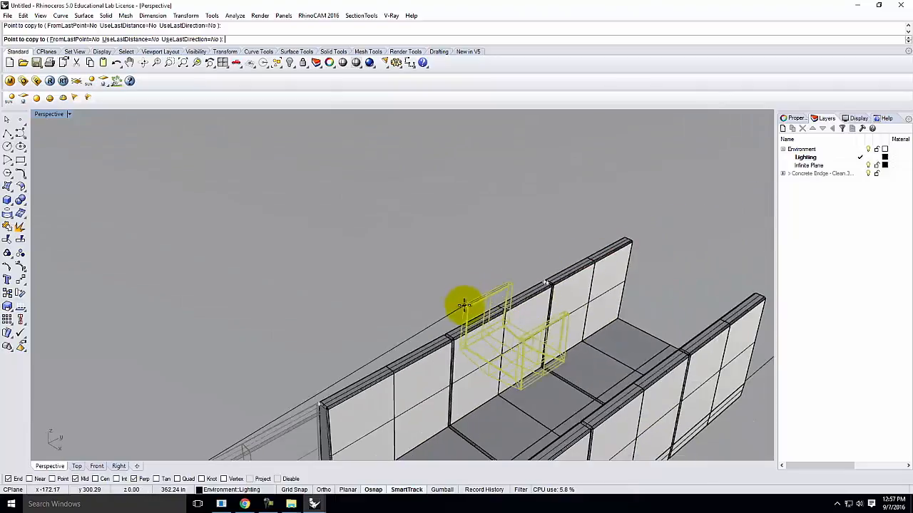
{"action": "scroll", "coordinate": [641, 235], "scroll_direction": "up", "scroll_amount": 4}
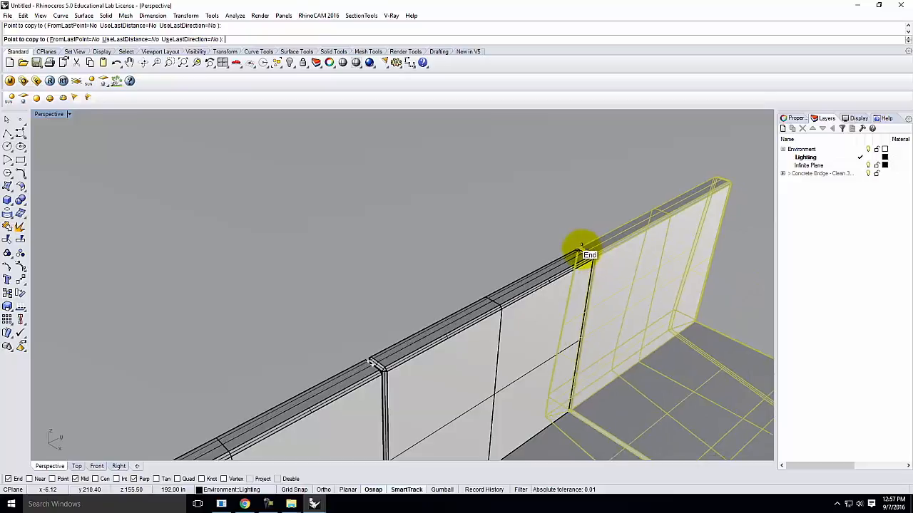
{"action": "scroll", "coordinate": [601, 207], "scroll_direction": "down", "scroll_amount": 4}
{"action": "scroll", "coordinate": [627, 193], "scroll_direction": "up", "scroll_amount": 4}
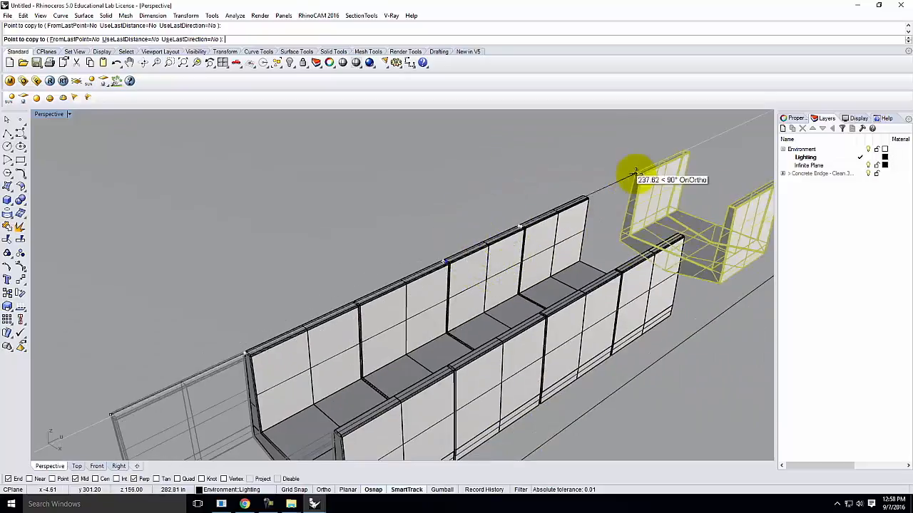
{"action": "scroll", "coordinate": [607, 222], "scroll_direction": "down", "scroll_amount": 3}
{"action": "scroll", "coordinate": [596, 230], "scroll_direction": "up", "scroll_amount": 3}
{"action": "left_click", "coordinate": [584, 234]}
{"action": "scroll", "coordinate": [541, 201], "scroll_direction": "down", "scroll_amount": 12}
{"action": "key", "text": "Escape"}
{"action": "key", "text": "Escape"}
{"action": "right_click_drag", "start_coordinate": [543, 248], "coordinate": [481, 207]}
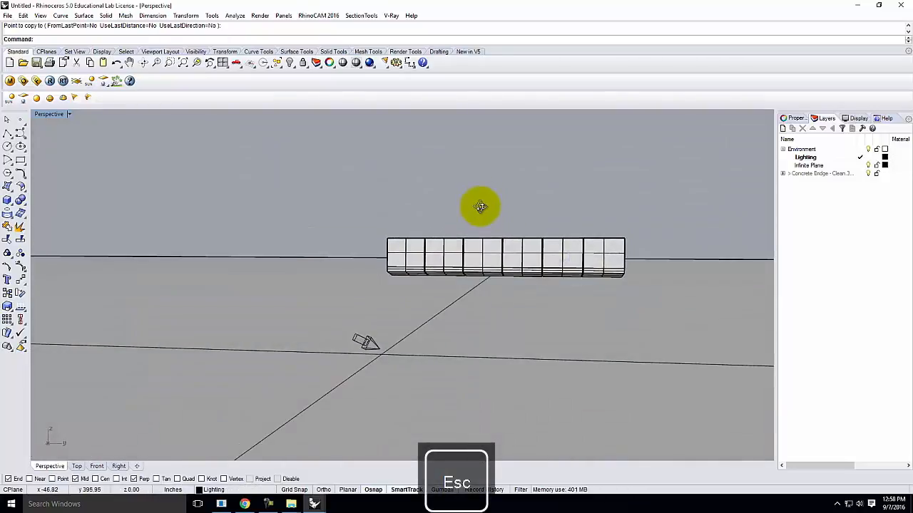
Restore the four-viewport layout and zoom the Front and Right views out to frame the bridge
{"action": "double_click", "coordinate": [50, 116]}
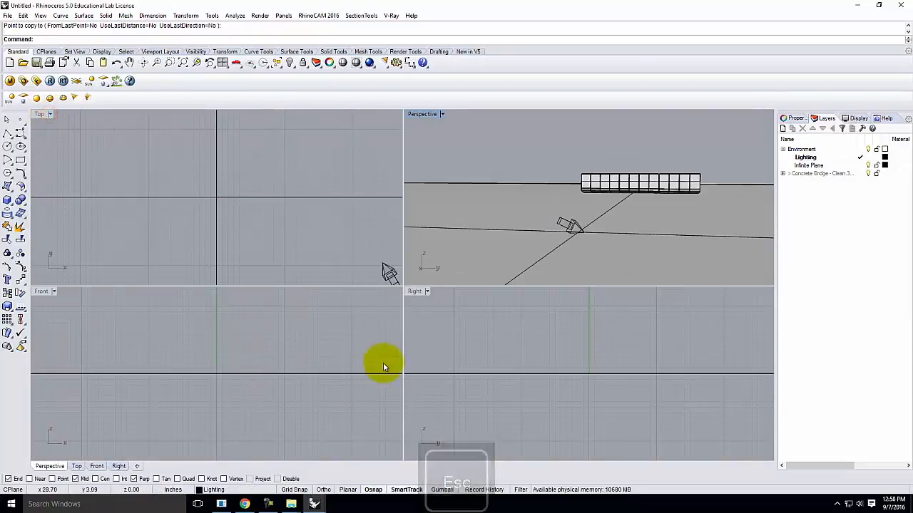
{"action": "left_click", "coordinate": [332, 385]}
{"action": "scroll", "coordinate": [502, 362], "scroll_direction": "down", "scroll_amount": 6}
{"action": "scroll", "coordinate": [534, 353], "scroll_direction": "down", "scroll_amount": 6}
{"action": "scroll", "coordinate": [582, 346], "scroll_direction": "down", "scroll_amount": 6}
{"action": "scroll", "coordinate": [622, 306], "scroll_direction": "up", "scroll_amount": 6}
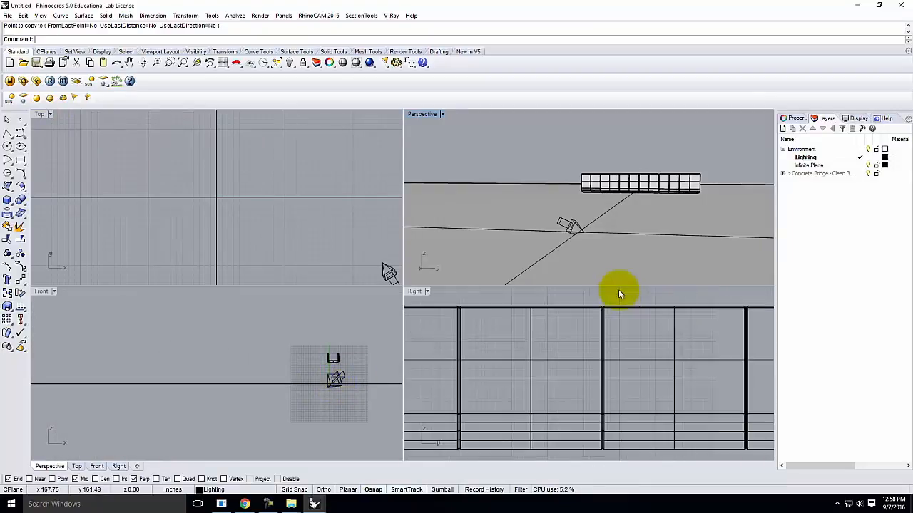
{"action": "scroll", "coordinate": [517, 364], "scroll_direction": "down", "scroll_amount": 3}
{"action": "scroll", "coordinate": [515, 364], "scroll_direction": "down", "scroll_amount": 2}
Select all six bridge blocks and copy them end to end from the near top wall corner to the row's far end
{"action": "right_click_drag", "start_coordinate": [465, 148], "coordinate": [498, 161]}
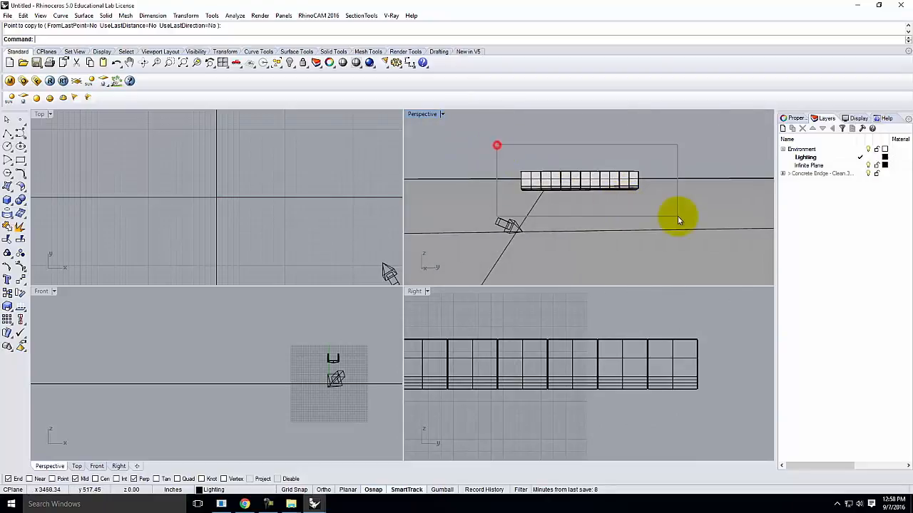
{"action": "left_click_drag", "start_coordinate": [497, 145], "coordinate": [677, 219]}
{"action": "right_click_drag", "start_coordinate": [567, 179], "coordinate": [627, 222]}
{"action": "key", "text": "Return"}
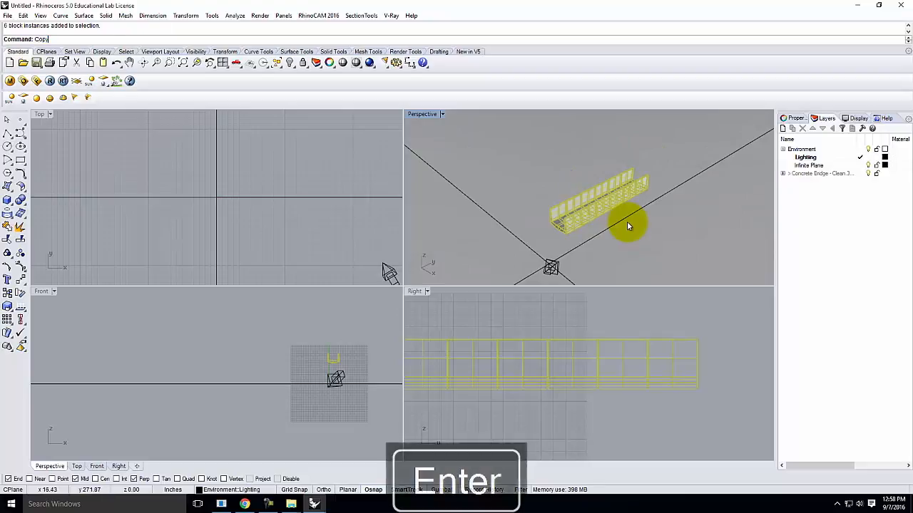
{"action": "scroll", "coordinate": [556, 207], "scroll_direction": "up", "scroll_amount": 6}
{"action": "scroll", "coordinate": [499, 242], "scroll_direction": "up", "scroll_amount": 3}
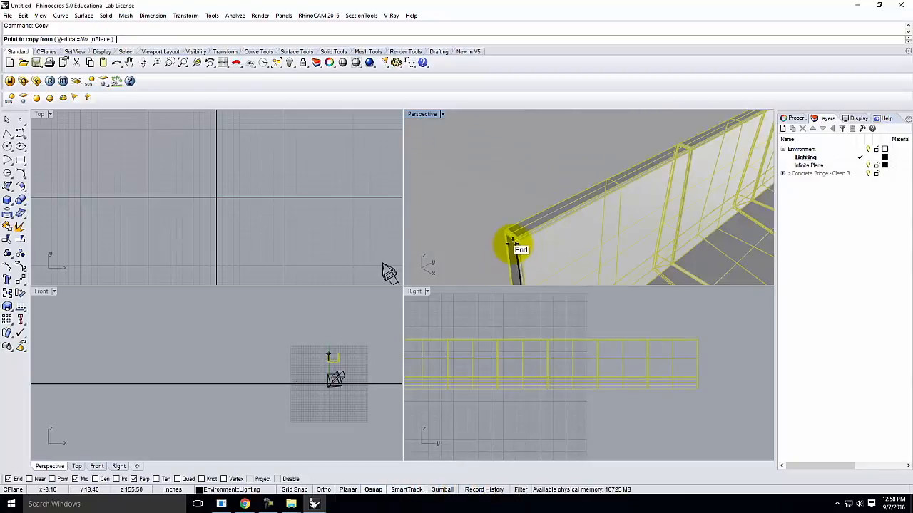
{"action": "left_click", "coordinate": [509, 241]}
{"action": "scroll", "coordinate": [492, 250], "scroll_direction": "down", "scroll_amount": 6}
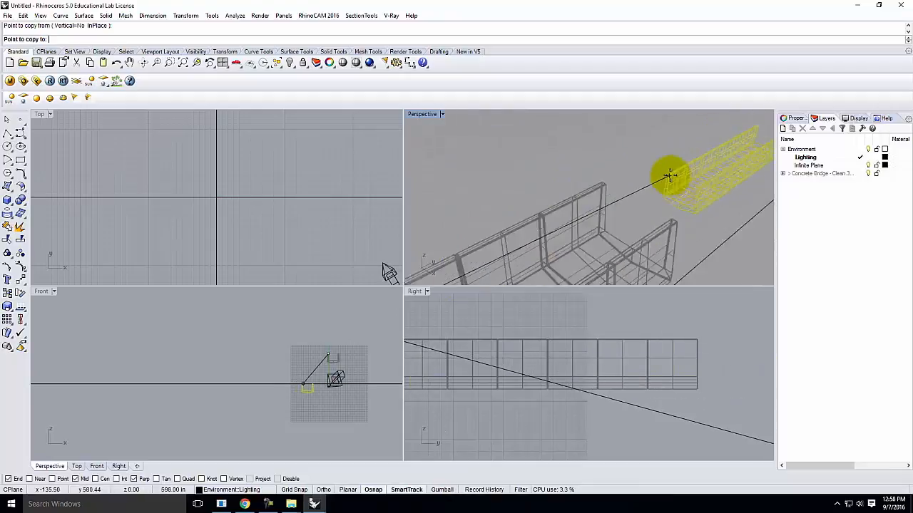
{"action": "scroll", "coordinate": [499, 213], "scroll_direction": "up", "scroll_amount": 4}
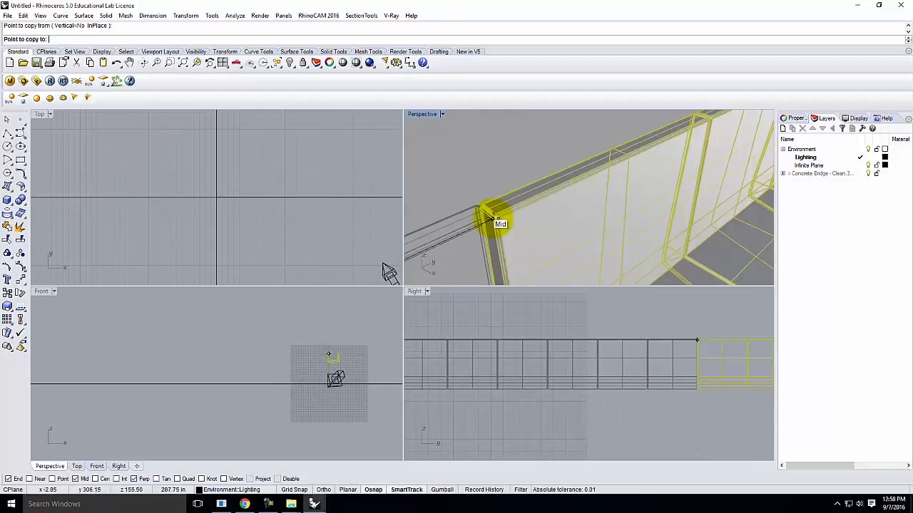
{"action": "left_click", "coordinate": [492, 216]}
{"action": "key", "text": "Escape"}
Switch the Perspective viewport to Rendered display and view the lengthened bridge from above
{"action": "scroll", "coordinate": [536, 173], "scroll_direction": "down", "scroll_amount": 5}
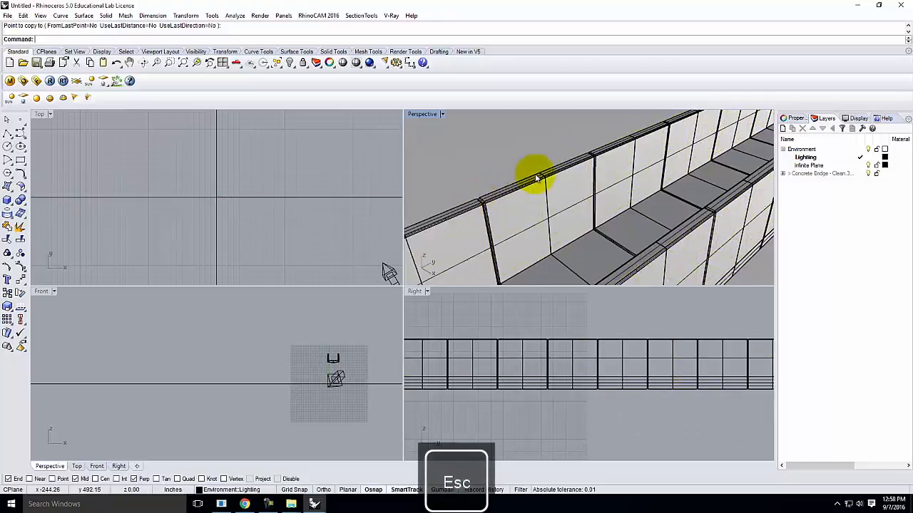
{"action": "scroll", "coordinate": [582, 218], "scroll_direction": "down", "scroll_amount": 3}
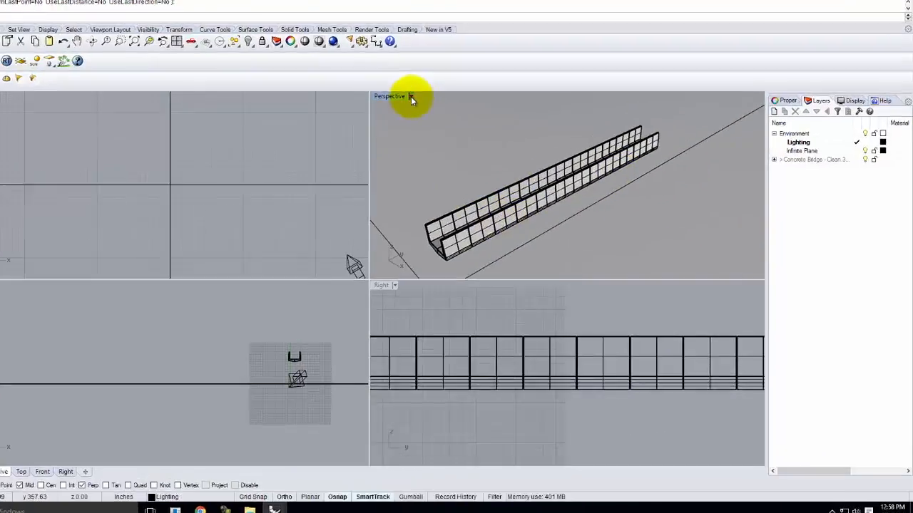
{"action": "left_click", "coordinate": [442, 114]}
{"action": "left_click", "coordinate": [278, 84]}
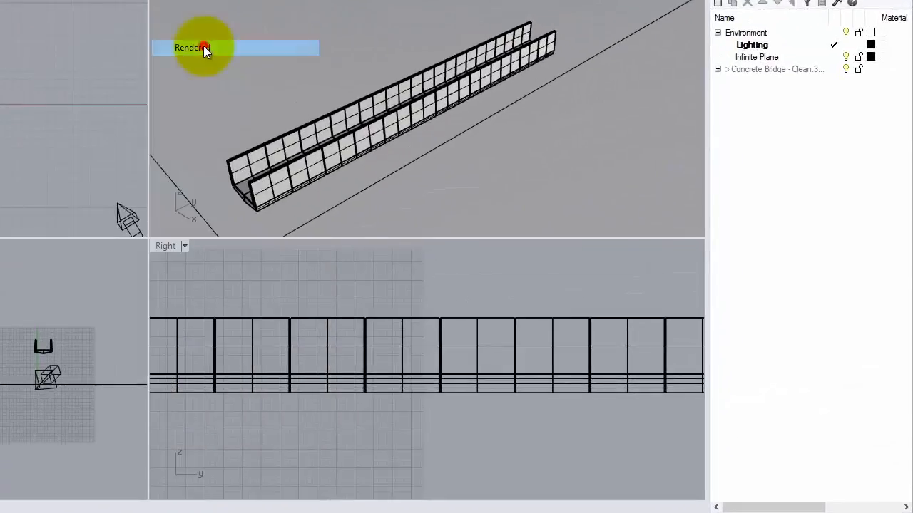
{"action": "right_click_drag", "start_coordinate": [498, 170], "coordinate": [489, 96]}
{"action": "right_click_drag", "start_coordinate": [436, 60], "coordinate": [459, 130]}
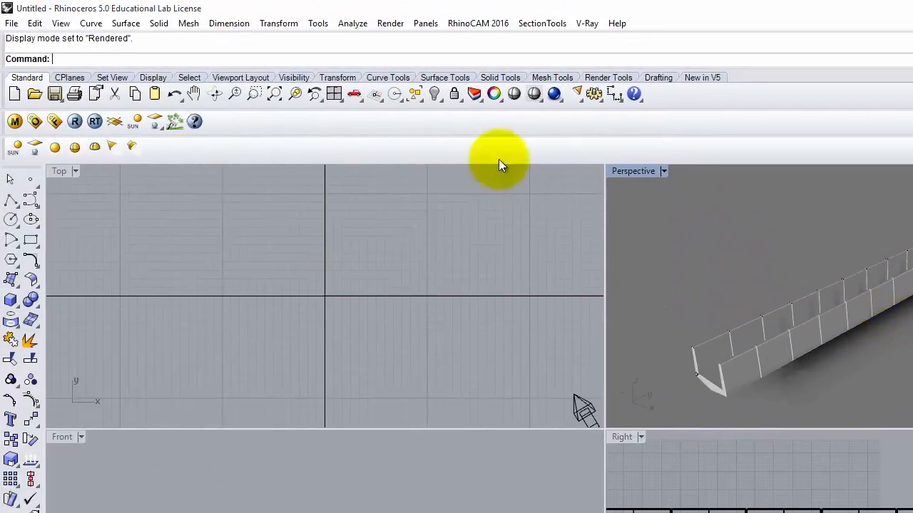
Save the scene as Master Render File in the Ex207 folder
{"action": "left_click", "coordinate": [12, 23]}
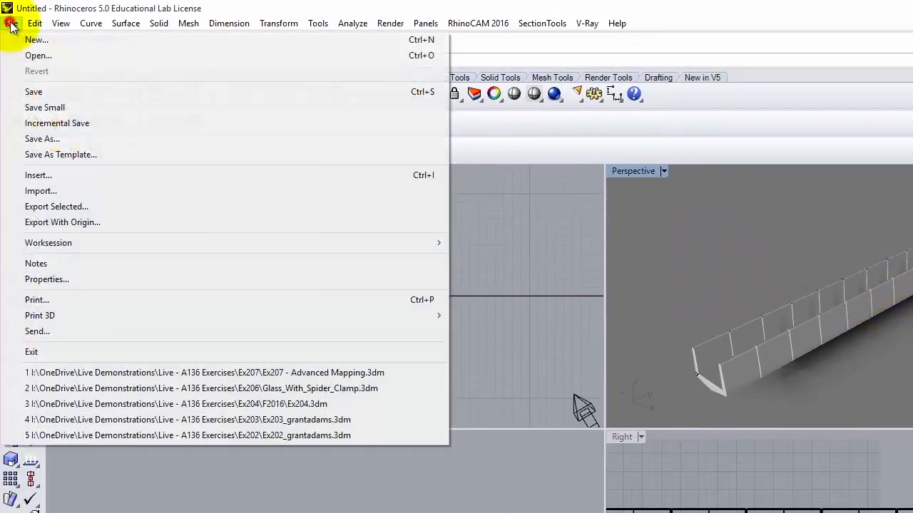
{"action": "left_click", "coordinate": [32, 92]}
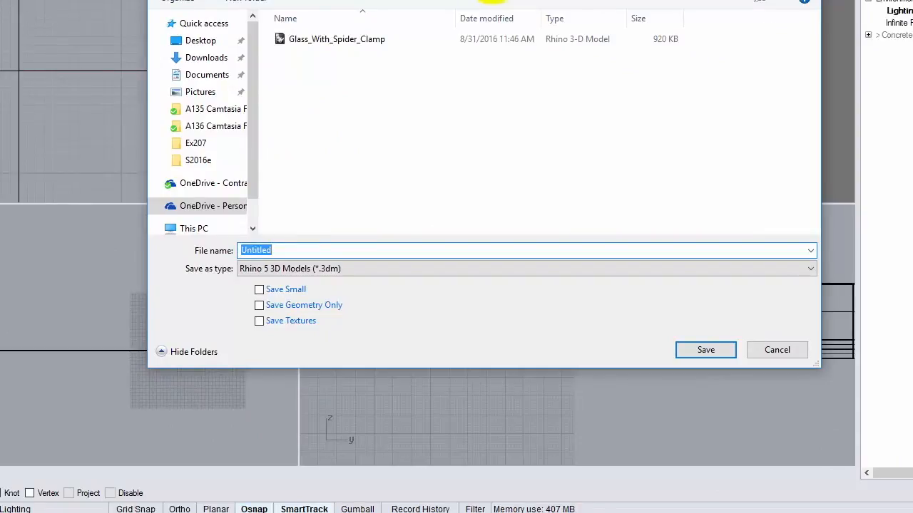
{"action": "double_click", "coordinate": [615, 45]}
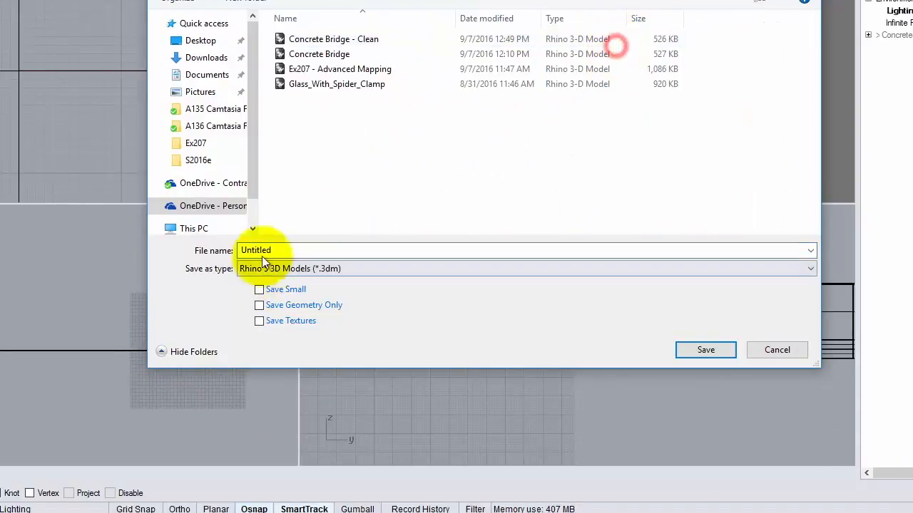
{"action": "left_click", "coordinate": [287, 249]}
{"action": "type", "text": "Master Render File"}
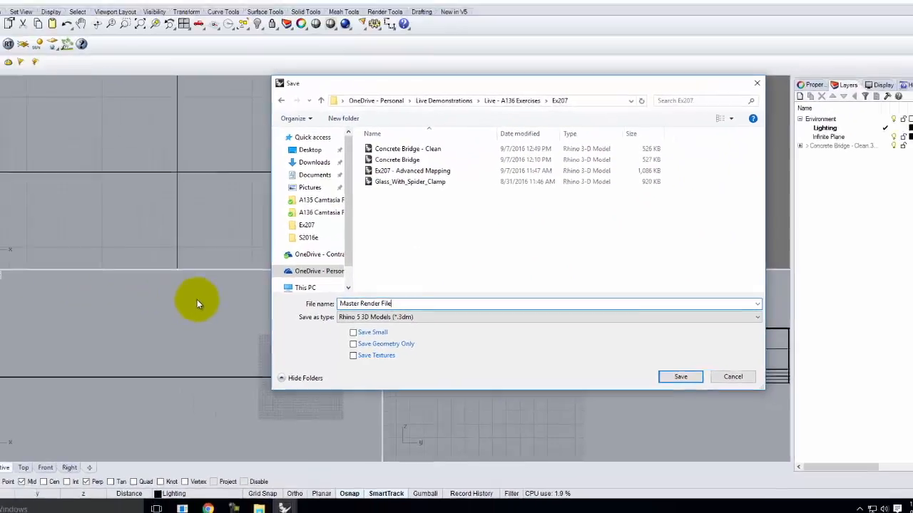
{"action": "left_click", "coordinate": [680, 376]}
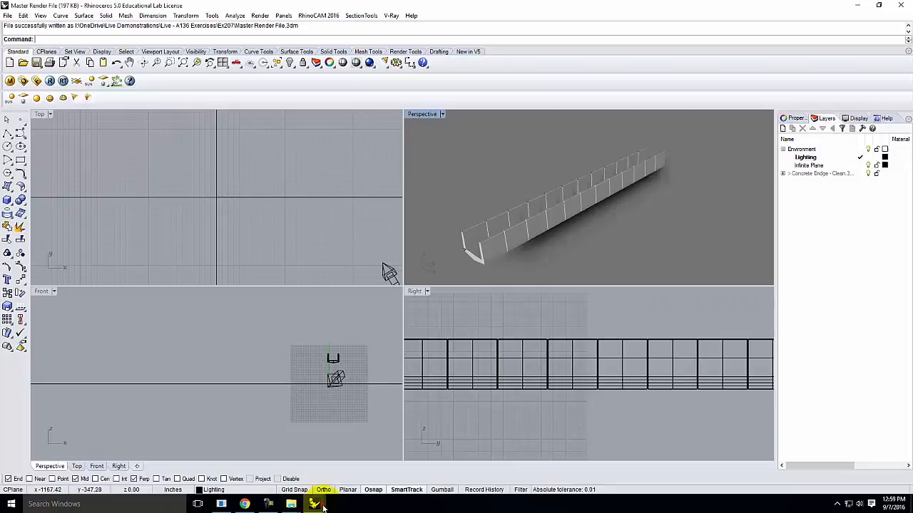
Switch to the open Concrete Bridge - Clean file and frame the single bridge segment in Perspective
{"action": "mouse_move", "coordinate": [323, 507]}
{"action": "left_click", "coordinate": [251, 457]}
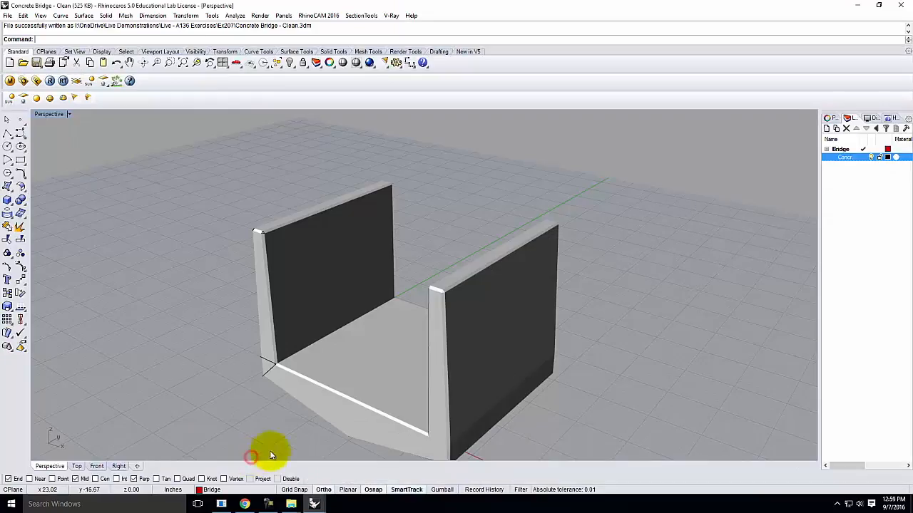
{"action": "left_click", "coordinate": [619, 199]}
{"action": "scroll", "coordinate": [599, 198], "scroll_direction": "down", "scroll_amount": 5}
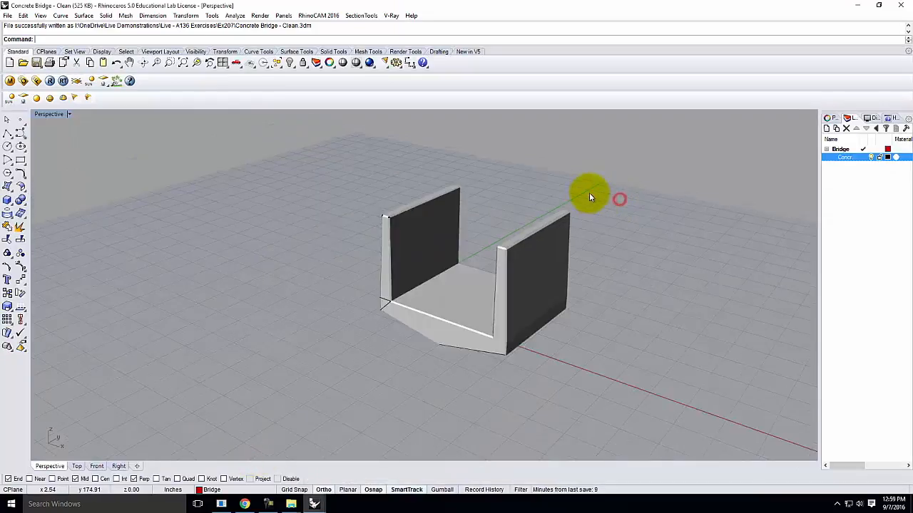
{"action": "scroll", "coordinate": [514, 257], "scroll_direction": "up", "scroll_amount": 2}
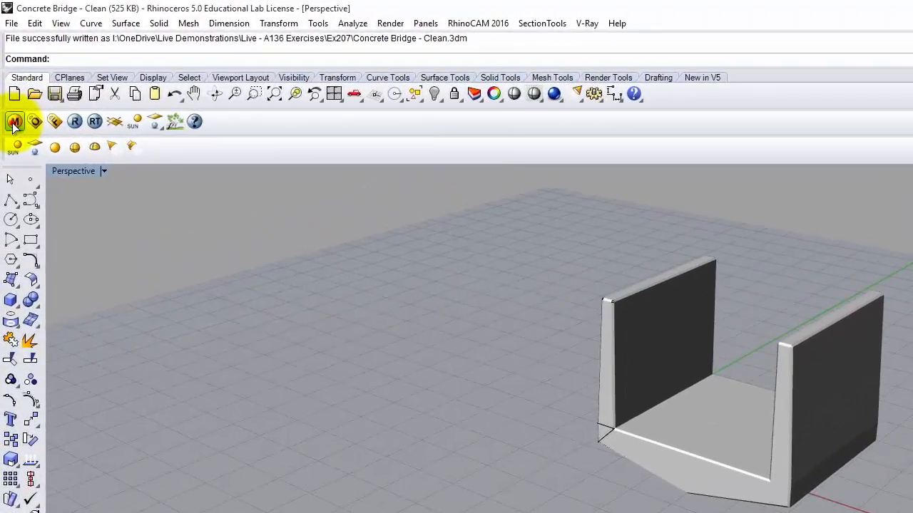
Load Concrete - Horizontal Seam.vismat into the V-Ray material editor from the V-Ray Materials library's Concrete folder
{"action": "left_click", "coordinate": [10, 82]}
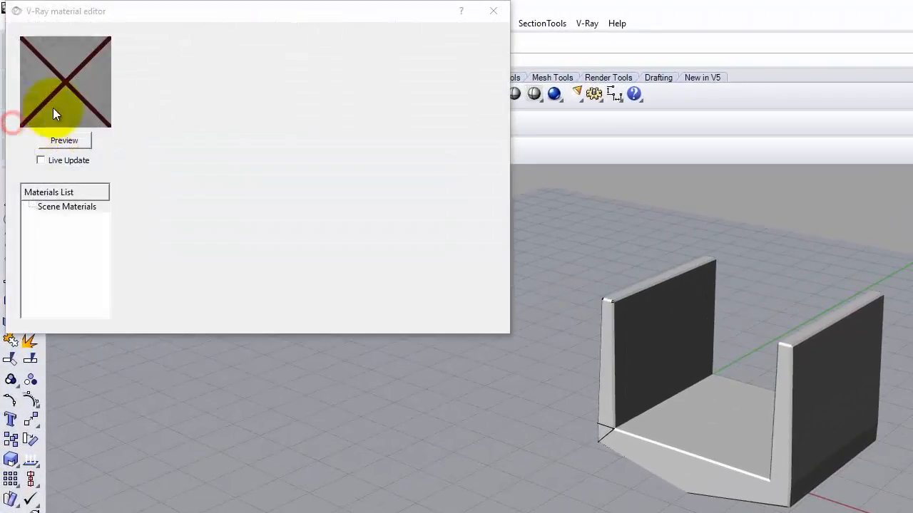
{"action": "right_click", "coordinate": [44, 208]}
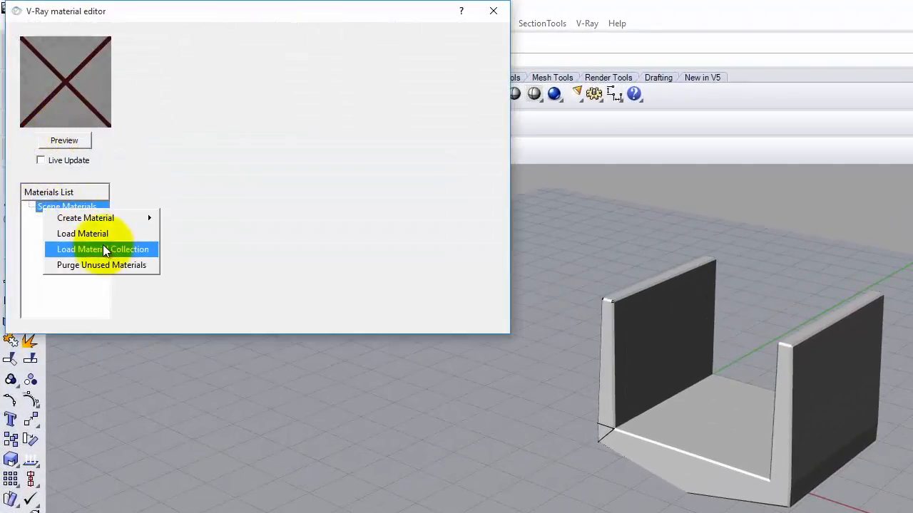
{"action": "left_click", "coordinate": [104, 234]}
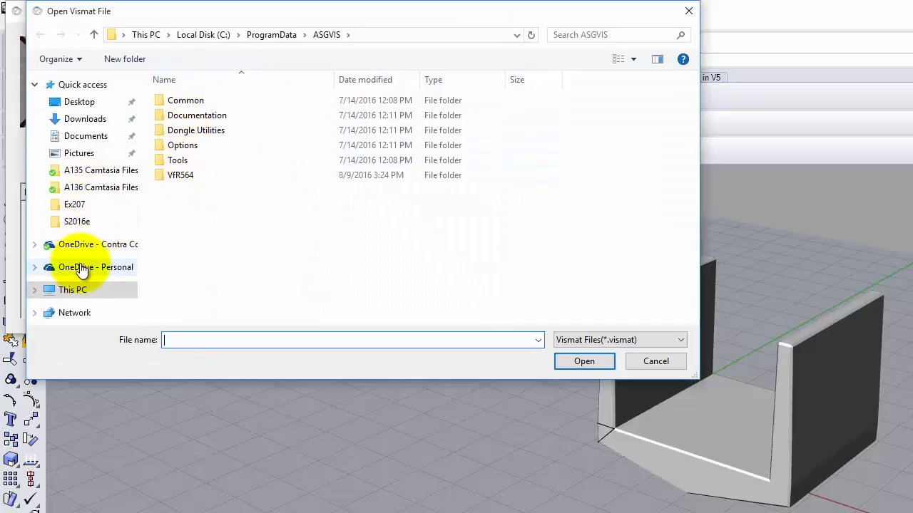
{"action": "left_click", "coordinate": [77, 244]}
{"action": "left_click", "coordinate": [191, 134]}
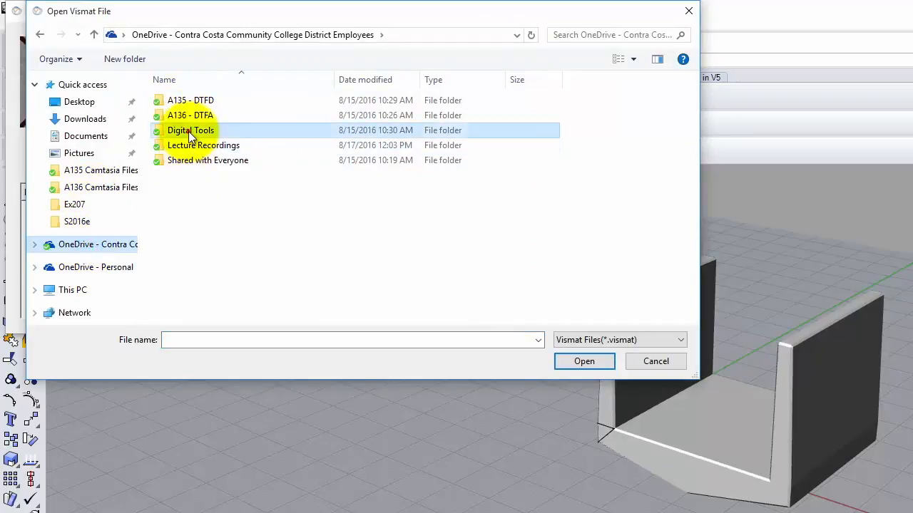
{"action": "double_click", "coordinate": [191, 133]}
{"action": "double_click", "coordinate": [188, 107]}
{"action": "double_click", "coordinate": [184, 131]}
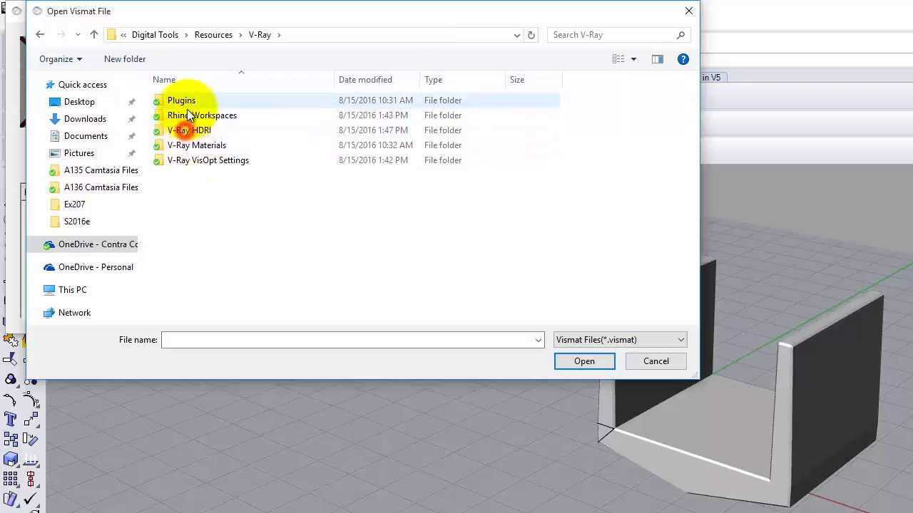
{"action": "double_click", "coordinate": [216, 145]}
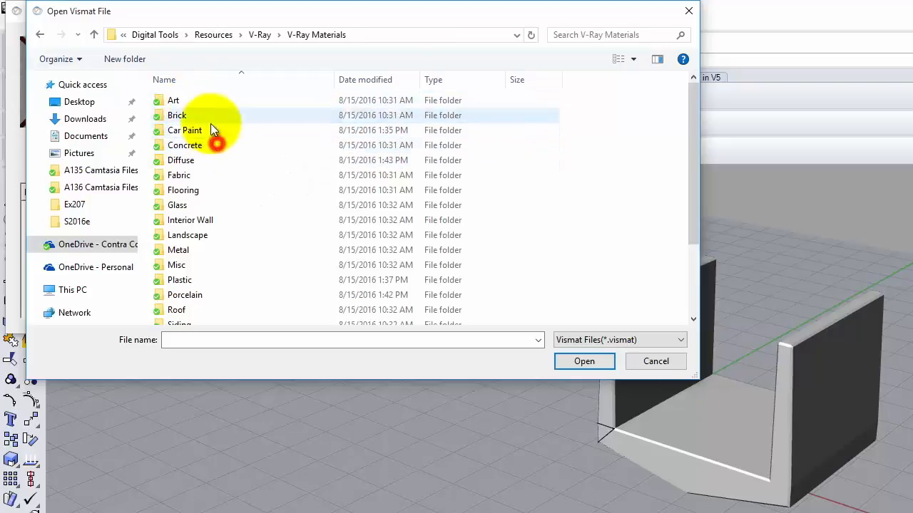
{"action": "double_click", "coordinate": [191, 145]}
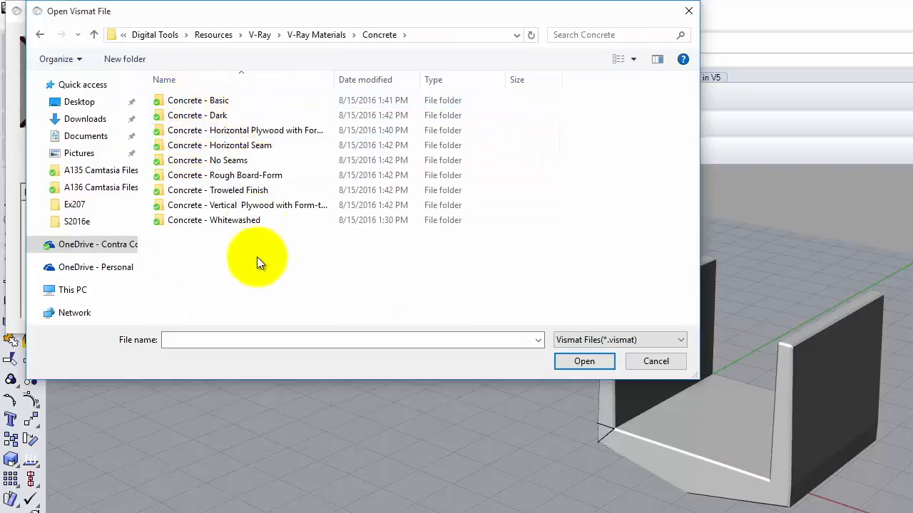
{"action": "double_click", "coordinate": [251, 145]}
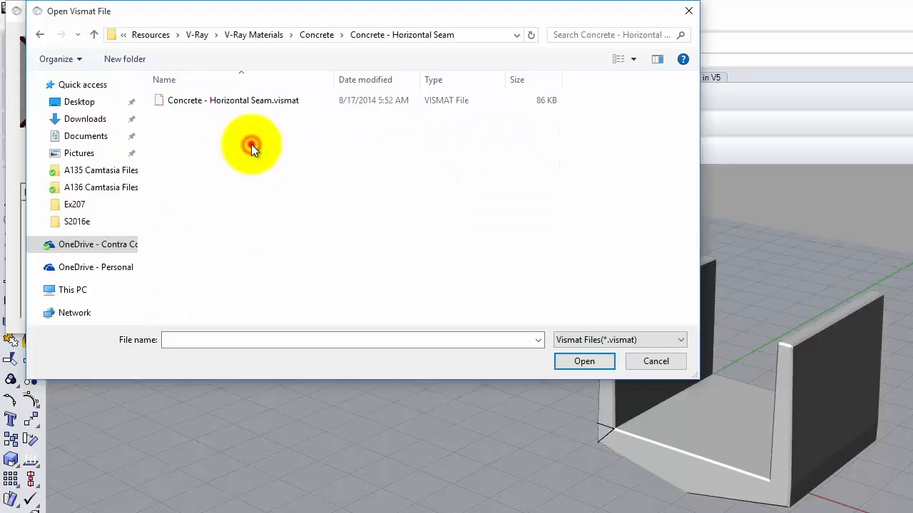
{"action": "double_click", "coordinate": [194, 105]}
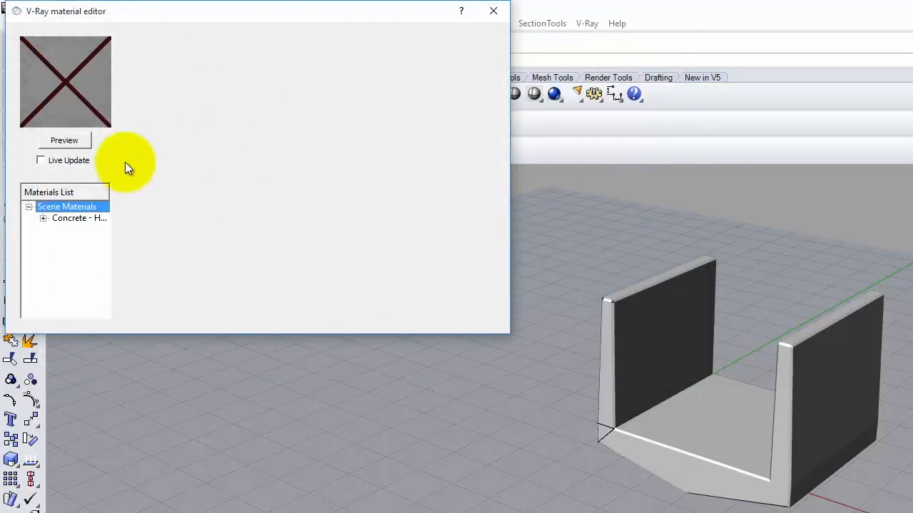
Preview the loaded concrete material and try to apply it to the selection
{"action": "left_click", "coordinate": [64, 140]}
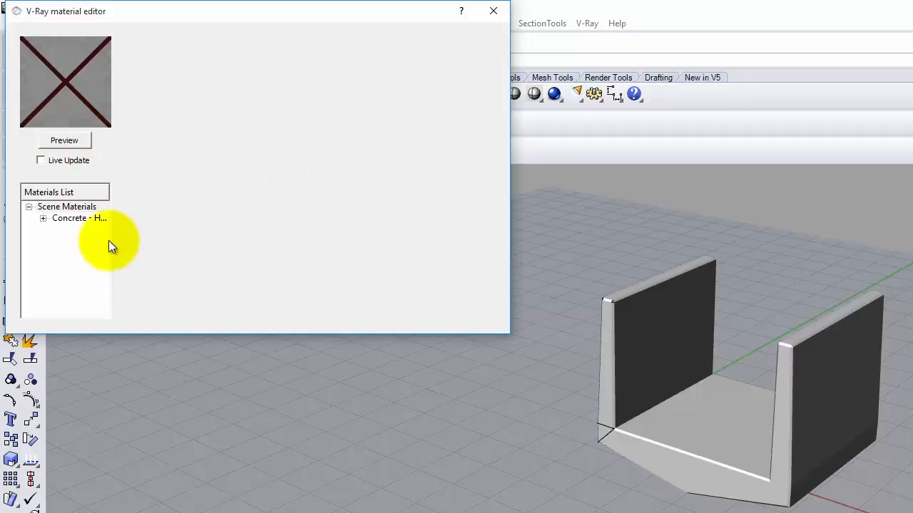
{"action": "left_click", "coordinate": [74, 219]}
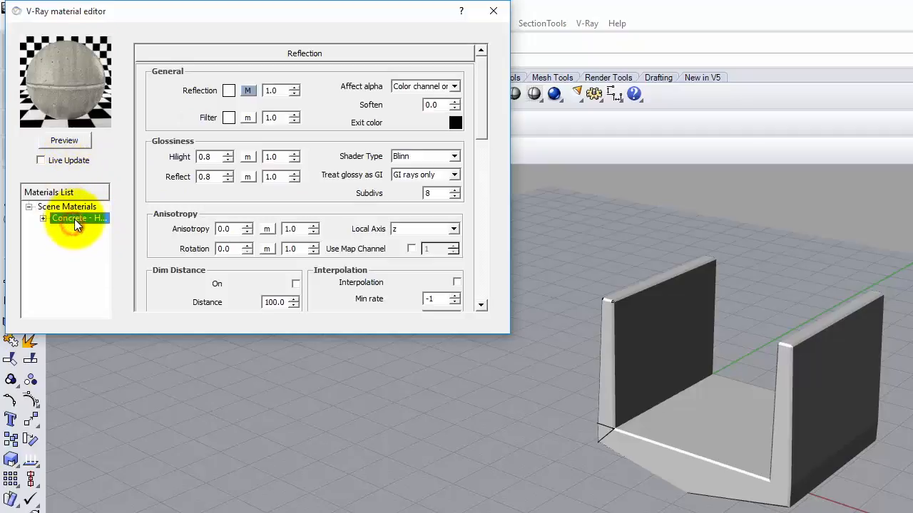
{"action": "right_click", "coordinate": [80, 214]}
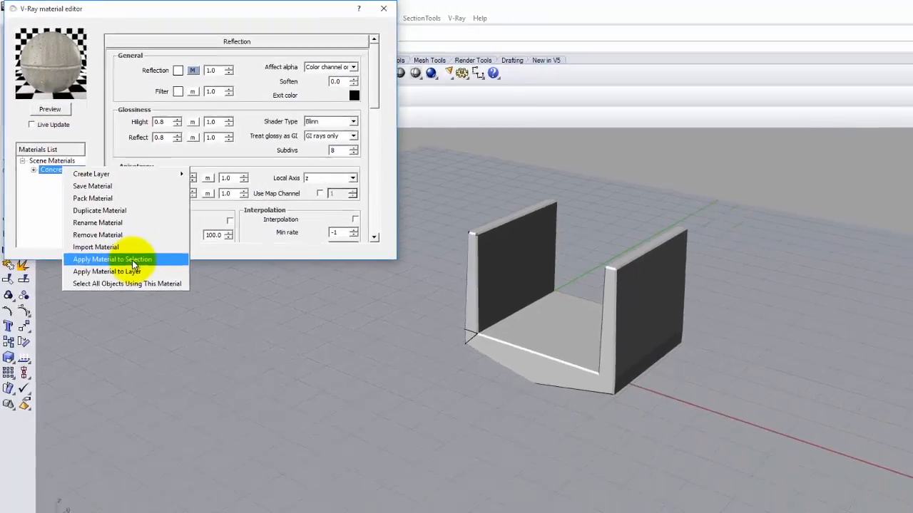
{"action": "left_click", "coordinate": [132, 261]}
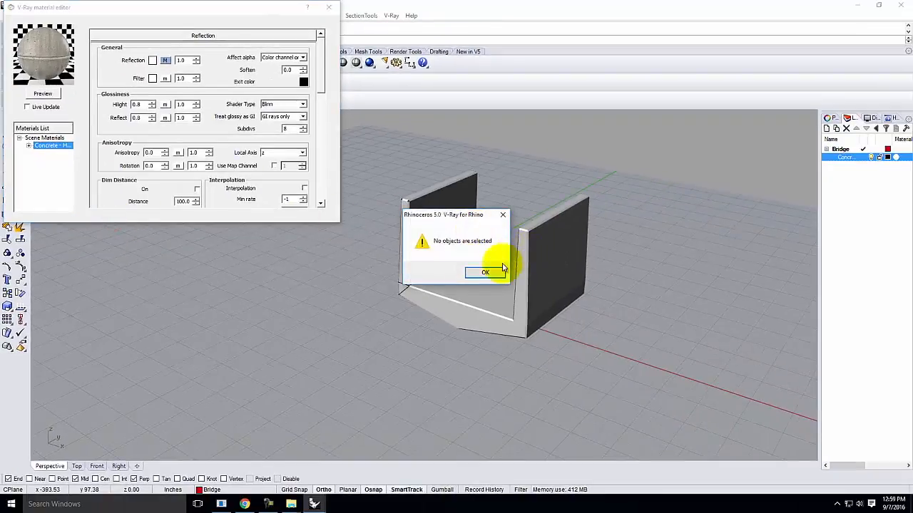
{"action": "left_click", "coordinate": [488, 274]}
Apply the Concrete - Horizontal Seam material to the Concrete layer
{"action": "right_click", "coordinate": [56, 146]}
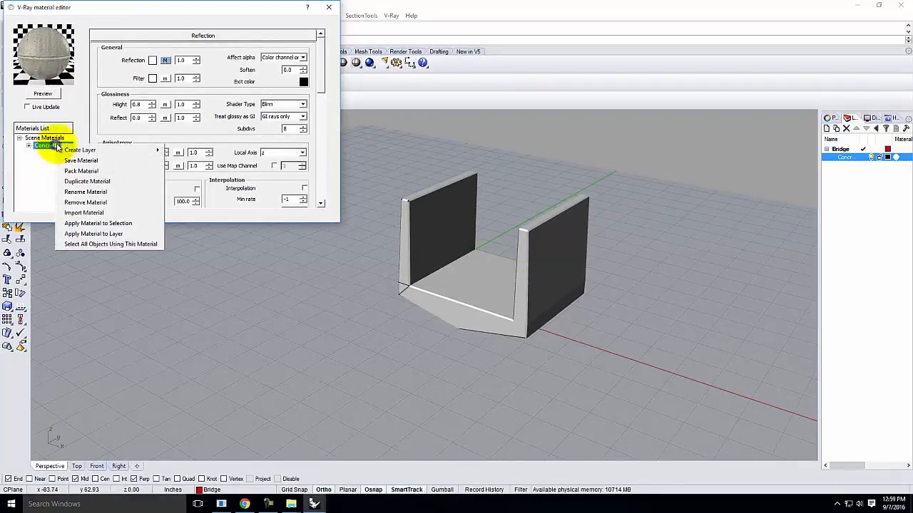
{"action": "left_click", "coordinate": [81, 234]}
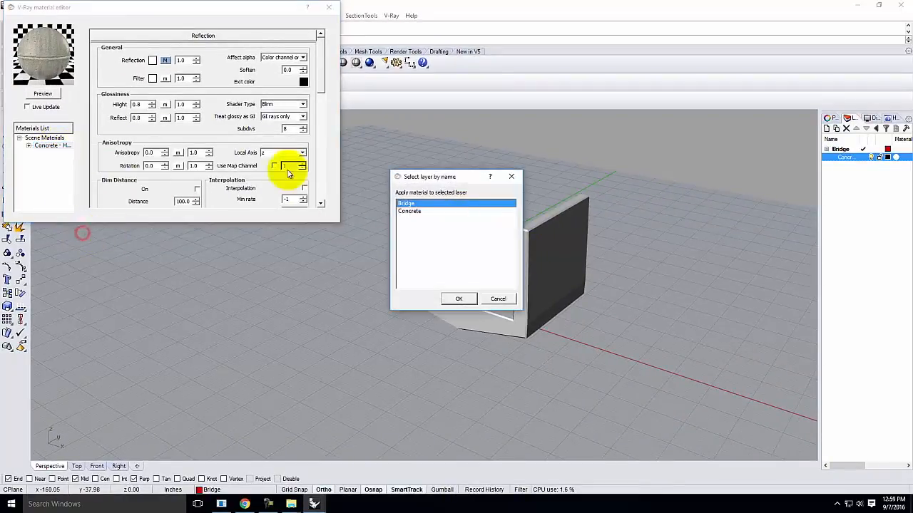
{"action": "left_click", "coordinate": [418, 212]}
{"action": "left_click", "coordinate": [459, 299]}
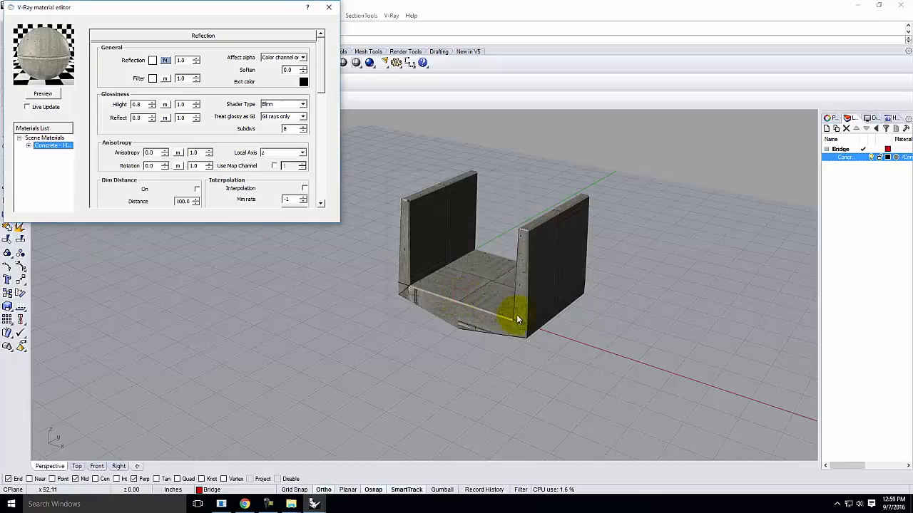
Close the V-Ray material editor and save the Concrete Bridge - Clean file
{"action": "right_click_drag", "start_coordinate": [618, 331], "coordinate": [644, 361]}
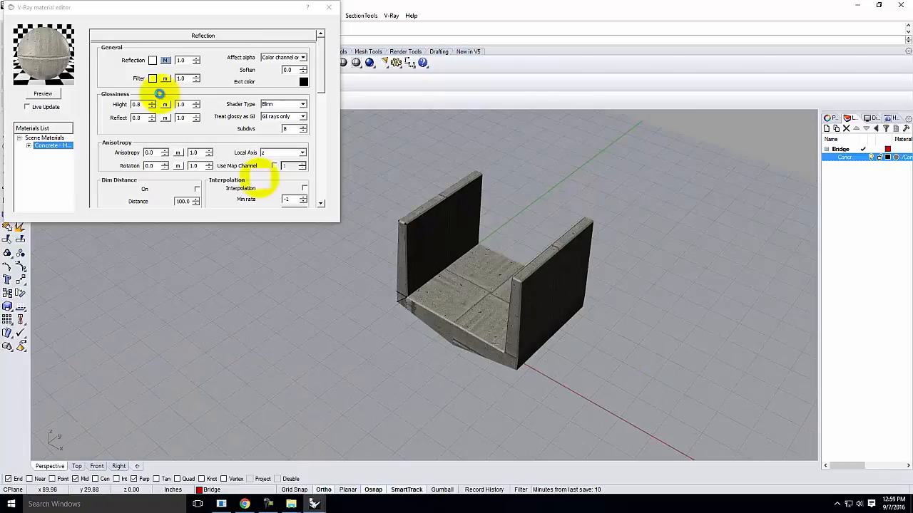
{"action": "left_click", "coordinate": [327, 8]}
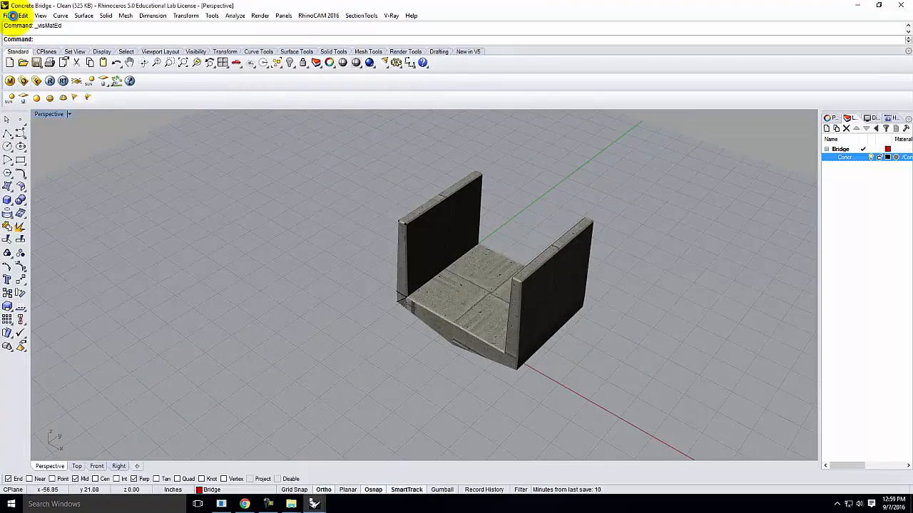
{"action": "left_click", "coordinate": [12, 15]}
{"action": "left_click", "coordinate": [31, 59]}
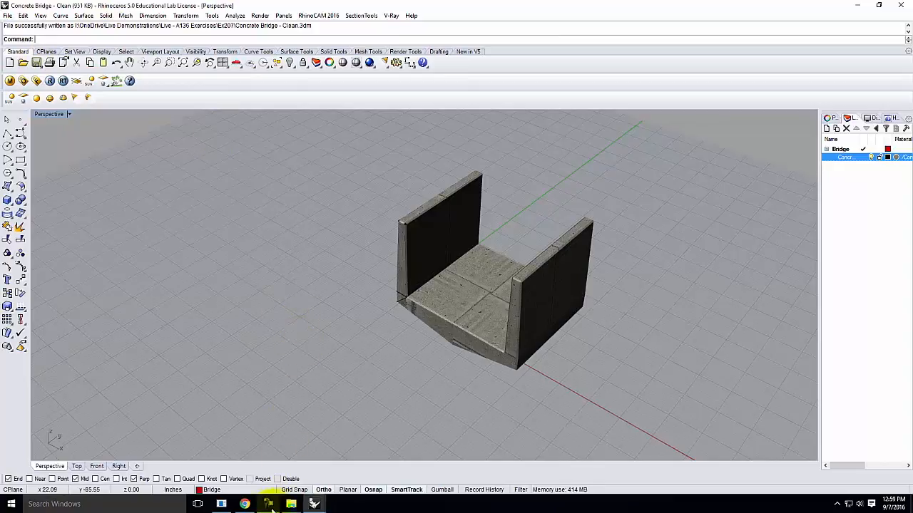
Switch to the open Master Render File and open the Block Manager
{"action": "mouse_move", "coordinate": [312, 502]}
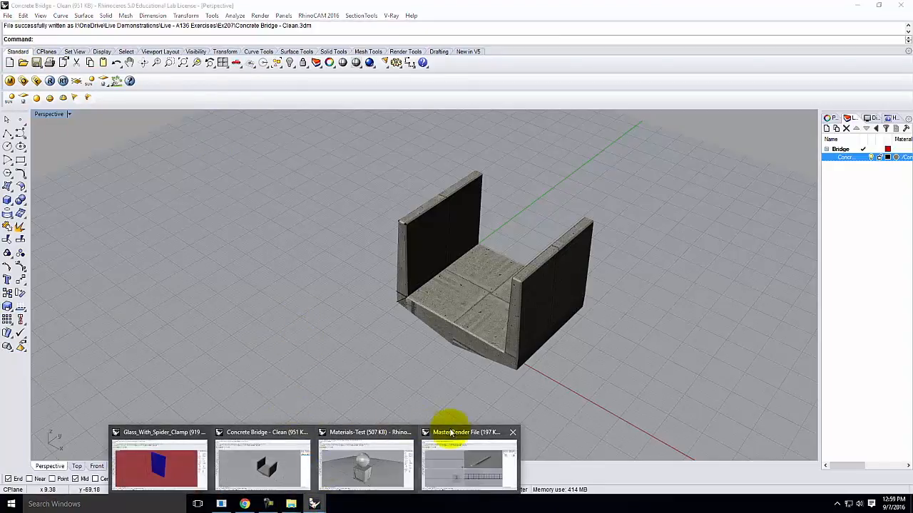
{"action": "left_click", "coordinate": [483, 468]}
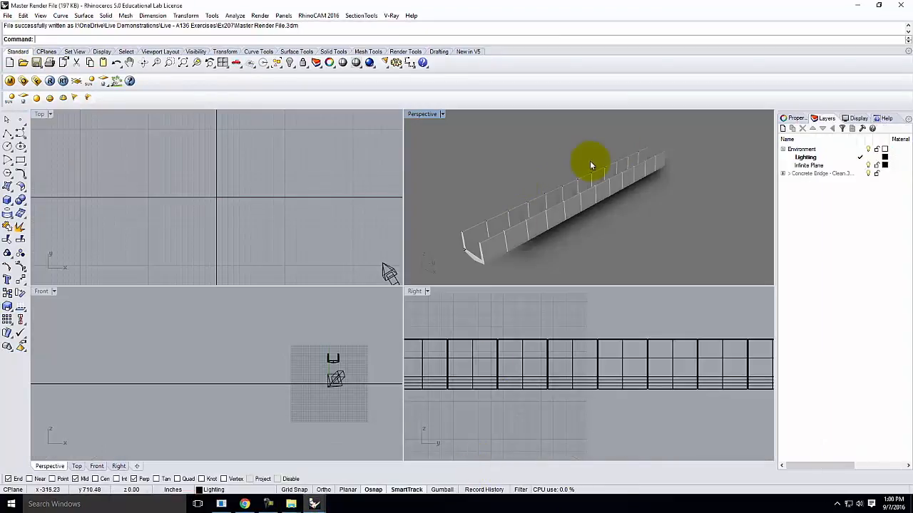
{"action": "left_click", "coordinate": [25, 14]}
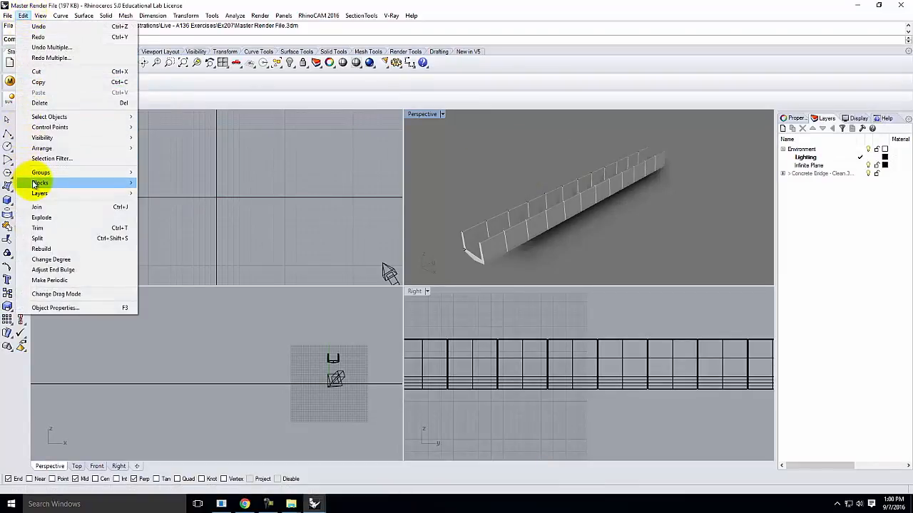
{"action": "mouse_move", "coordinate": [37, 184]}
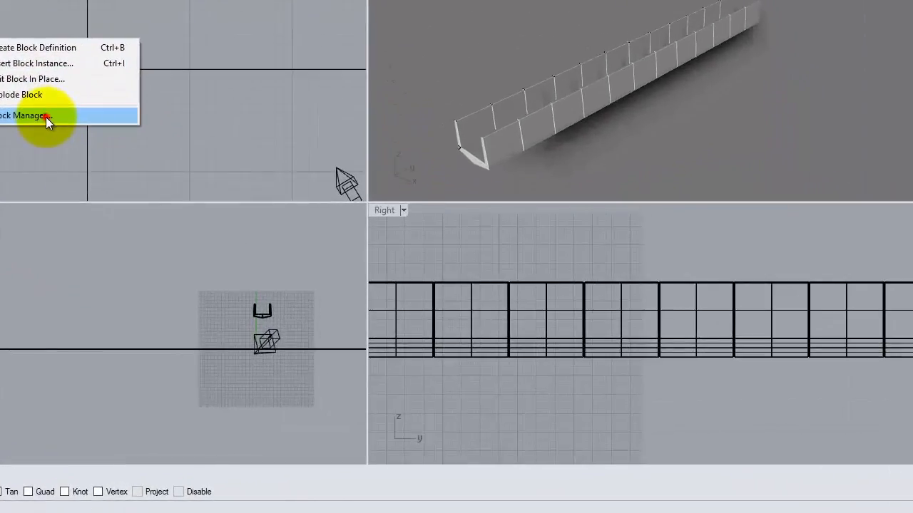
{"action": "left_click", "coordinate": [186, 229]}
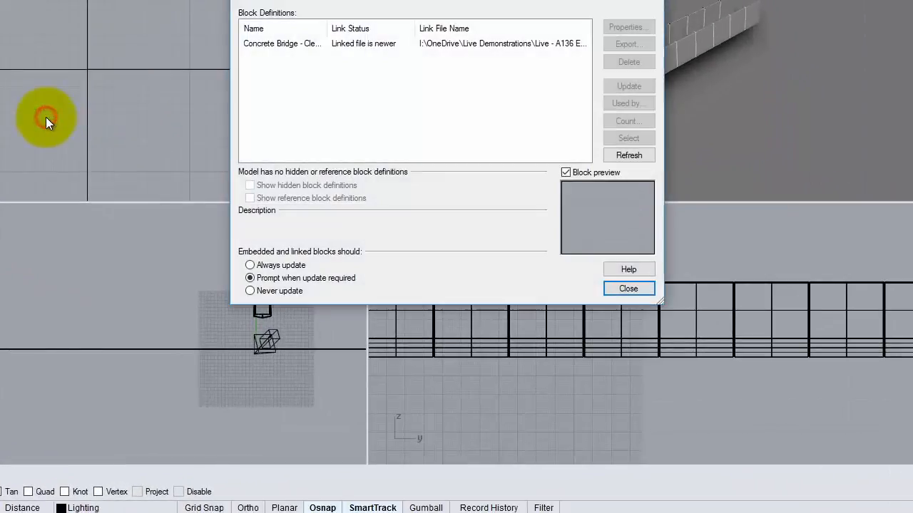
Update the linked Concrete Bridge - Clean block definition from its newer source file and close the Block Manager
{"action": "left_click", "coordinate": [359, 46]}
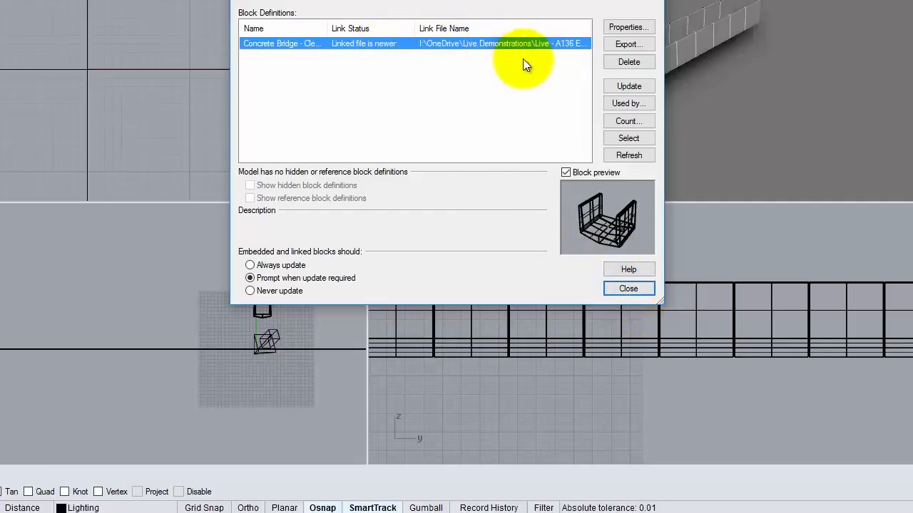
{"action": "left_click", "coordinate": [464, 45]}
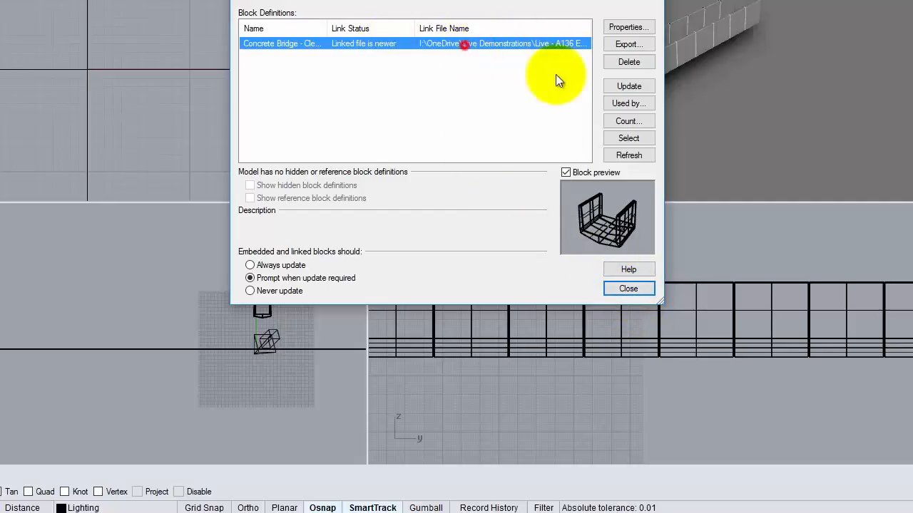
{"action": "left_click", "coordinate": [629, 86]}
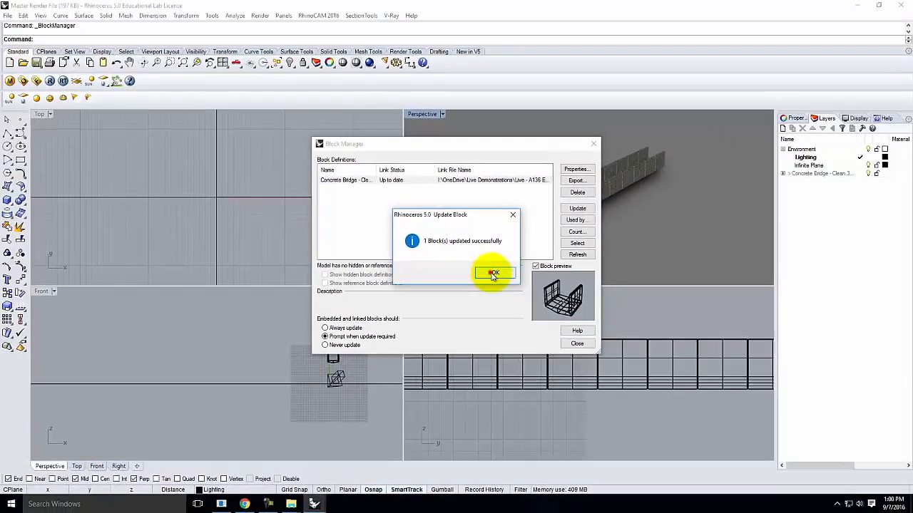
{"action": "left_click", "coordinate": [503, 179]}
{"action": "left_click", "coordinate": [592, 145]}
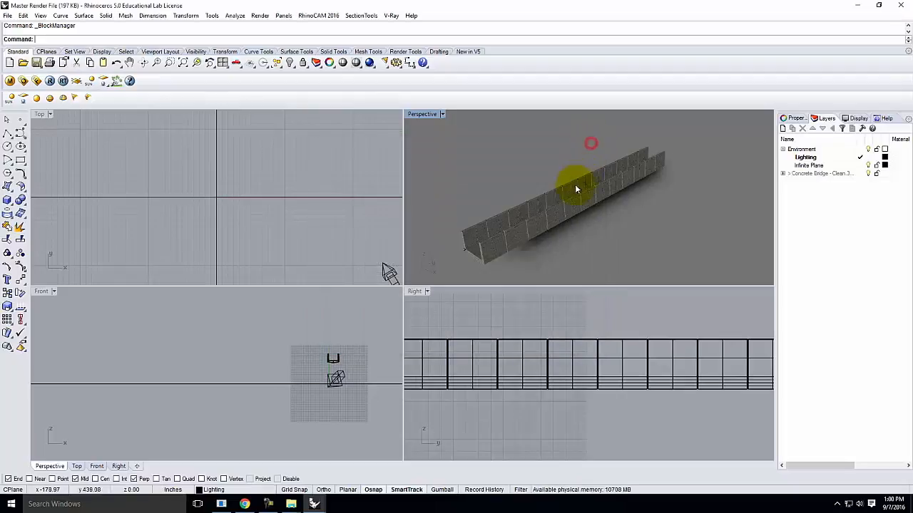
{"action": "scroll", "coordinate": [577, 188], "scroll_direction": "up", "scroll_amount": 10}
{"action": "right_click_drag", "start_coordinate": [540, 218], "coordinate": [725, 216]}
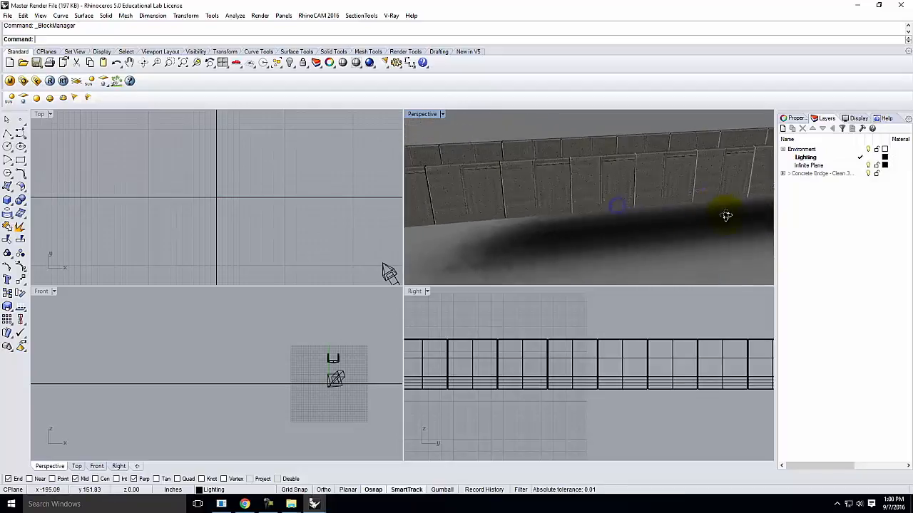
{"action": "scroll", "coordinate": [662, 203], "scroll_direction": "down", "scroll_amount": 8}
{"action": "right_click_drag", "start_coordinate": [587, 195], "coordinate": [640, 193]}
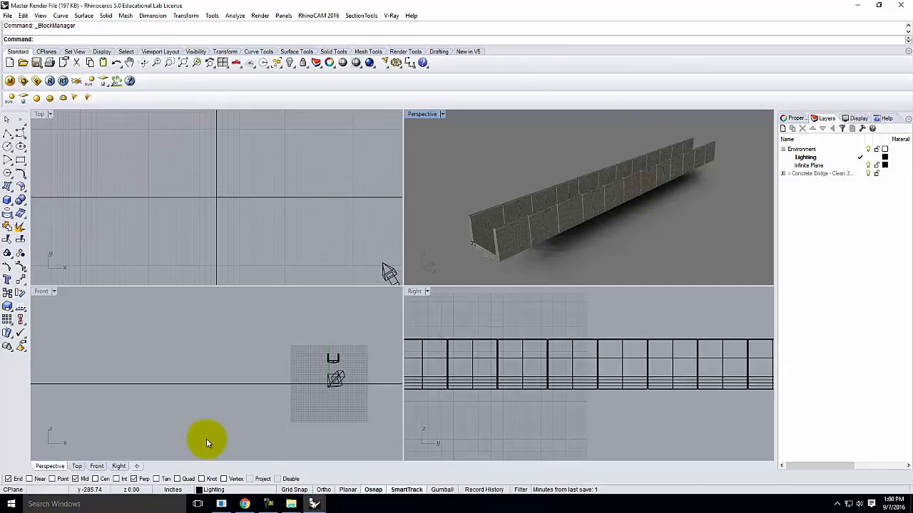
Return to the open Concrete Bridge - Clean file to work on the segment's texture mapping
{"action": "mouse_move", "coordinate": [314, 504]}
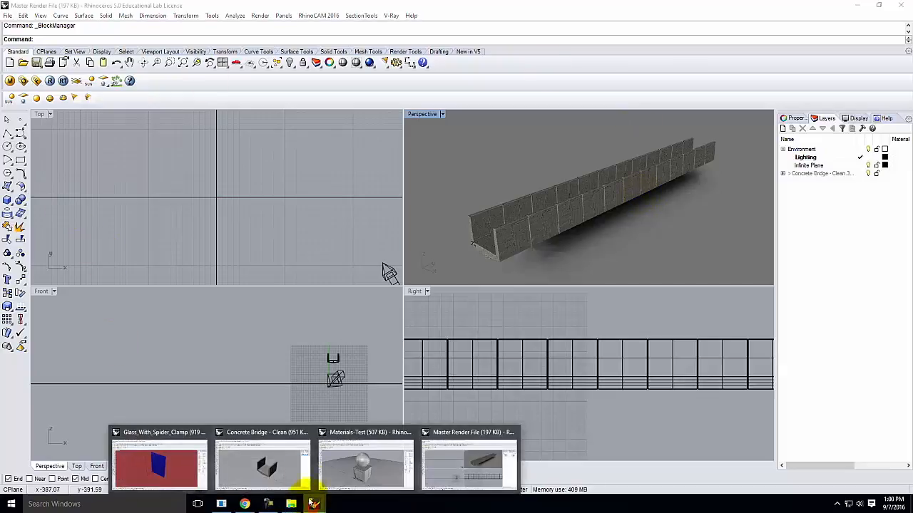
{"action": "left_click", "coordinate": [268, 460]}
{"action": "right_click_drag", "start_coordinate": [543, 232], "coordinate": [558, 208]}
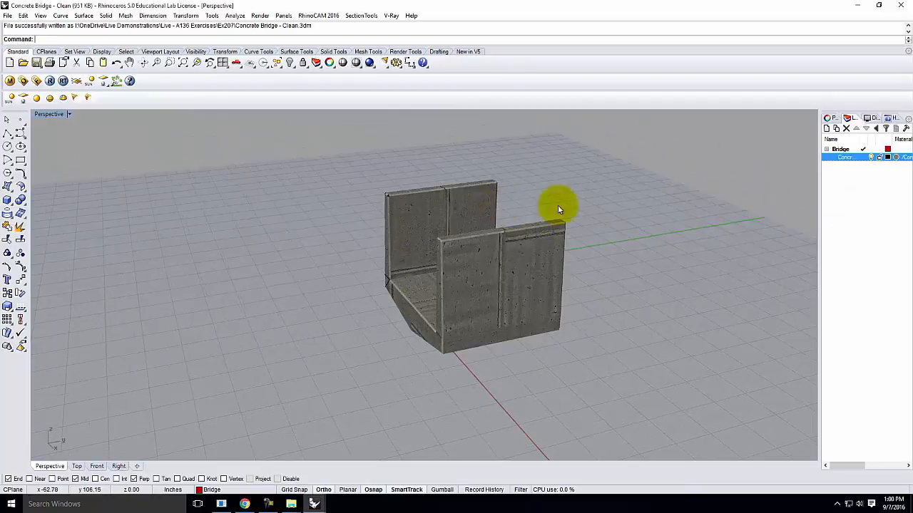
Apply capped box texture mapping to the entire bridge segment, using its bounding box and World coordinates
{"action": "left_click", "coordinate": [424, 179]}
{"action": "left_click", "coordinate": [393, 162]}
{"action": "left_click_drag", "start_coordinate": [566, 358], "coordinate": [629, 422]}
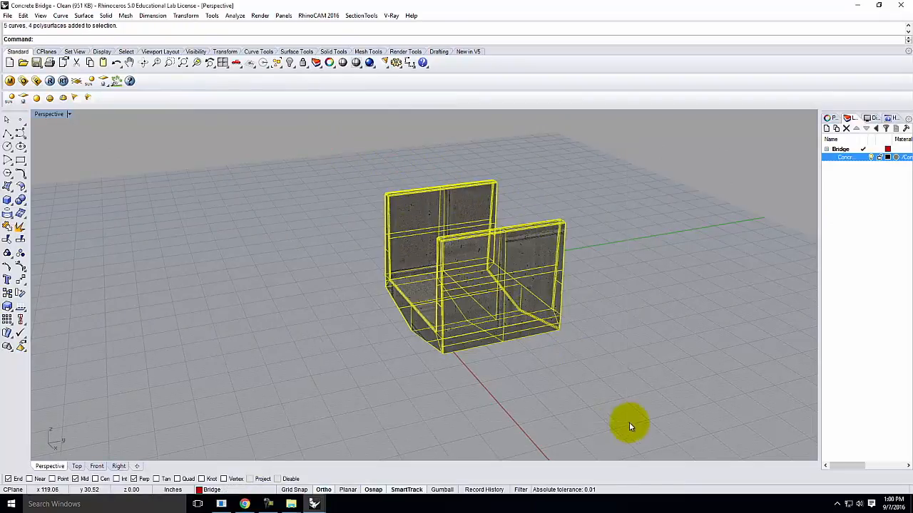
{"action": "left_click", "coordinate": [829, 119]}
{"action": "left_click", "coordinate": [858, 132]}
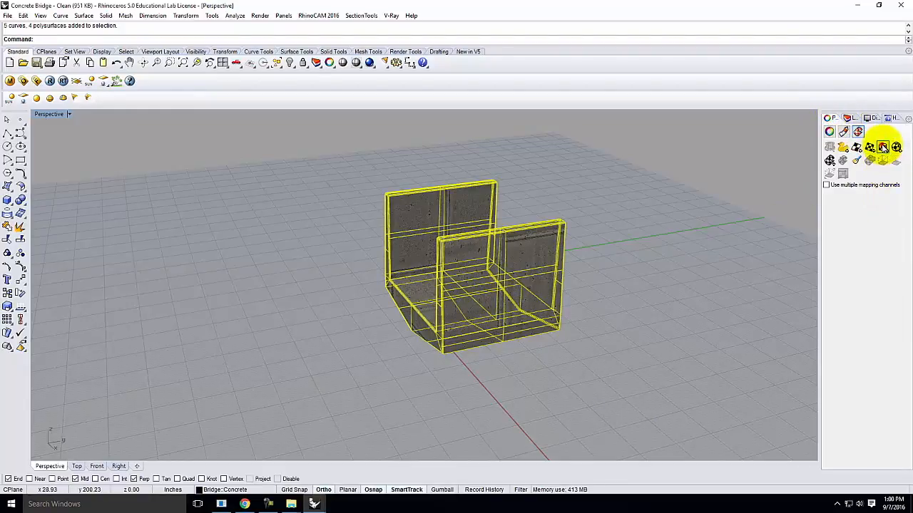
{"action": "left_click", "coordinate": [883, 146]}
{"action": "left_click", "coordinate": [123, 39]}
{"action": "left_click", "coordinate": [112, 39]}
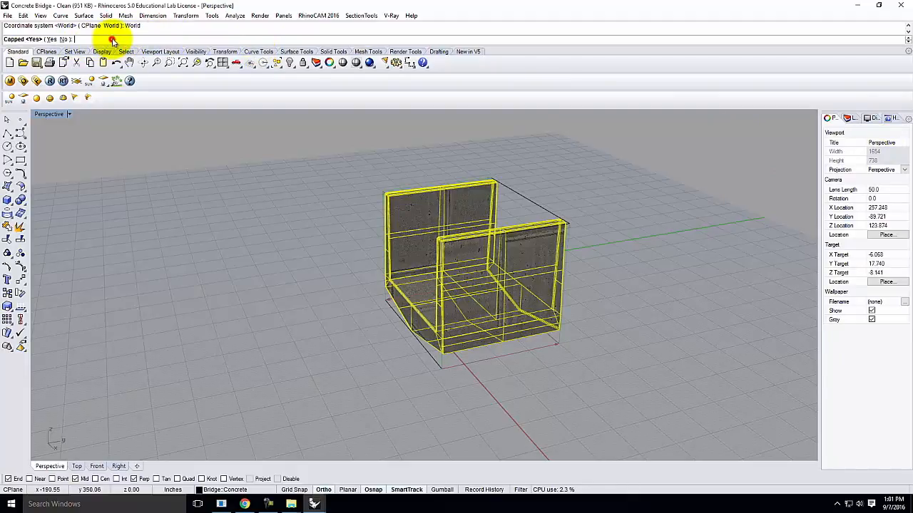
{"action": "left_click", "coordinate": [52, 39]}
Lock the UVW repeat values of the whole segment's box mapping together and set them to 1.5
{"action": "right_click_drag", "start_coordinate": [179, 184], "coordinate": [528, 331]}
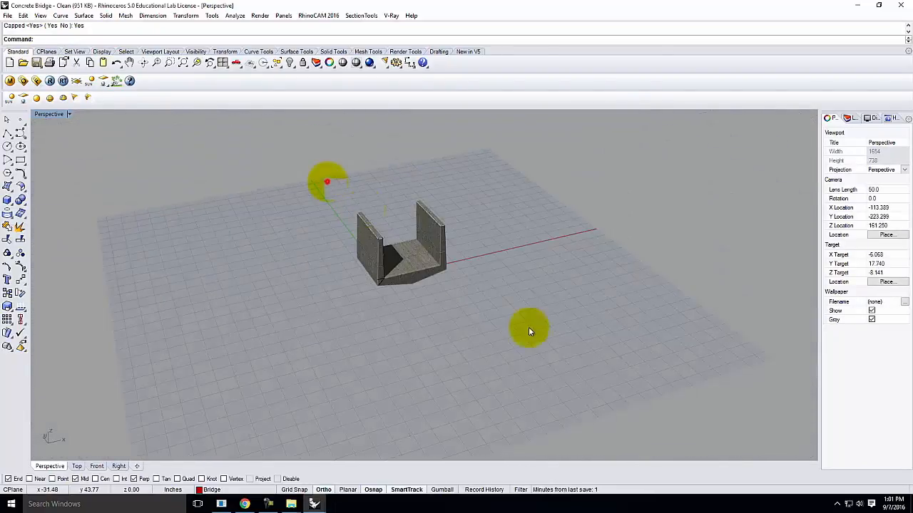
{"action": "key", "text": "ctrl+a"}
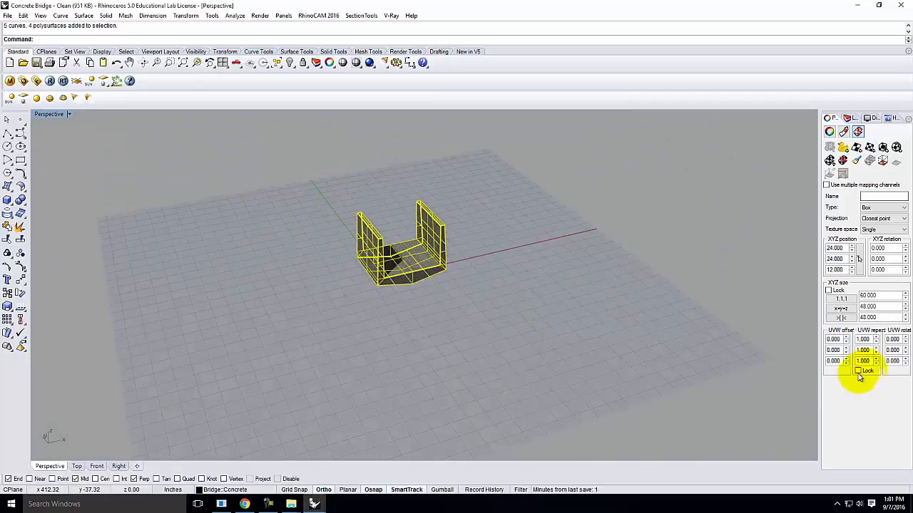
{"action": "left_click", "coordinate": [858, 371]}
{"action": "double_click", "coordinate": [868, 341]}
{"action": "type", "text": "1.5"}
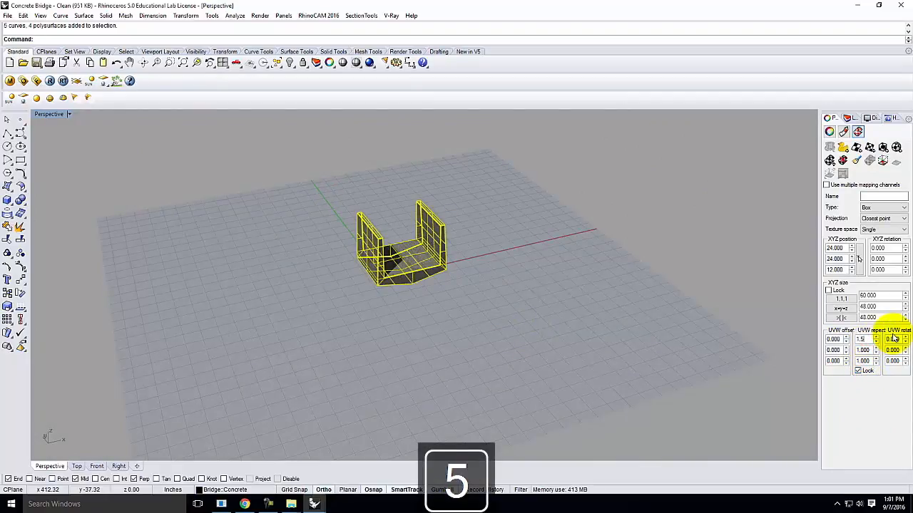
{"action": "key", "text": "Tab"}
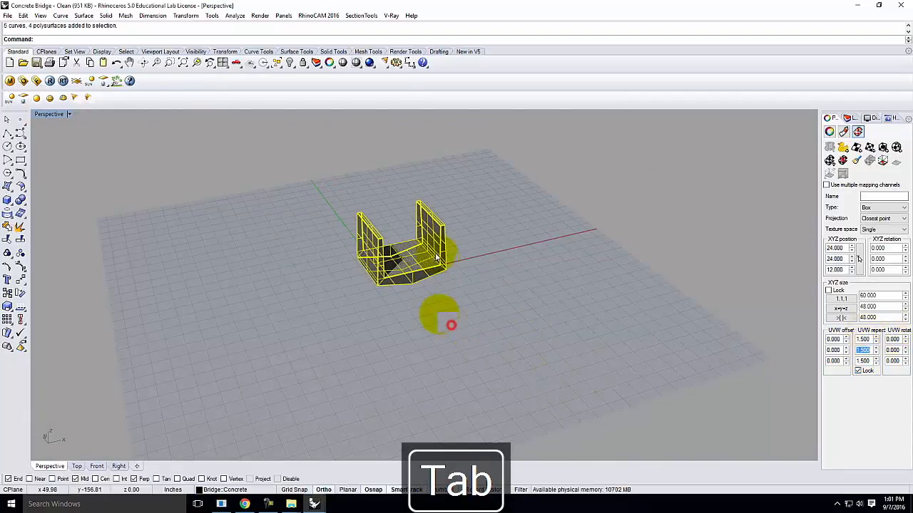
Reselect the whole bridge segment and make its box mapping's X, Y and Z sizes equal
{"action": "left_click", "coordinate": [451, 322]}
{"action": "scroll", "coordinate": [431, 251], "scroll_direction": "up", "scroll_amount": 10}
{"action": "right_click_drag", "start_coordinate": [507, 273], "coordinate": [777, 250]}
{"action": "left_click_drag", "start_coordinate": [326, 135], "coordinate": [596, 353]}
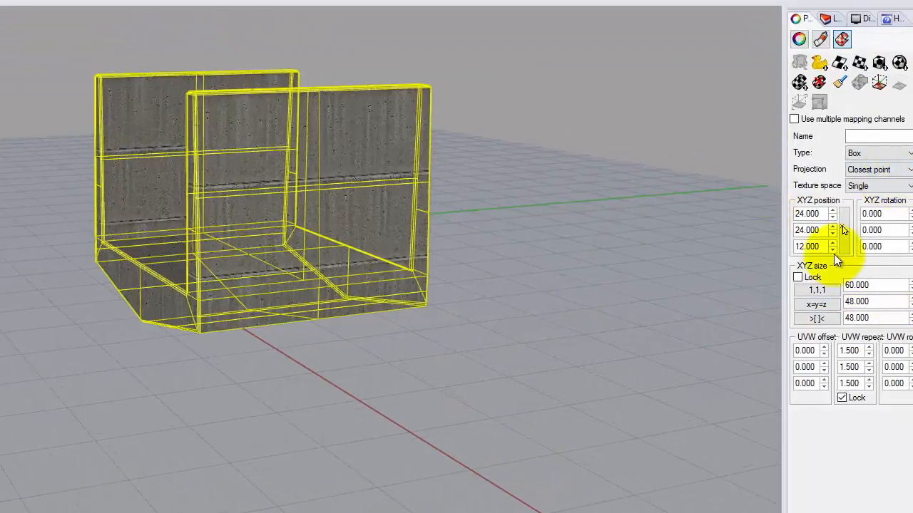
{"action": "left_click", "coordinate": [814, 303]}
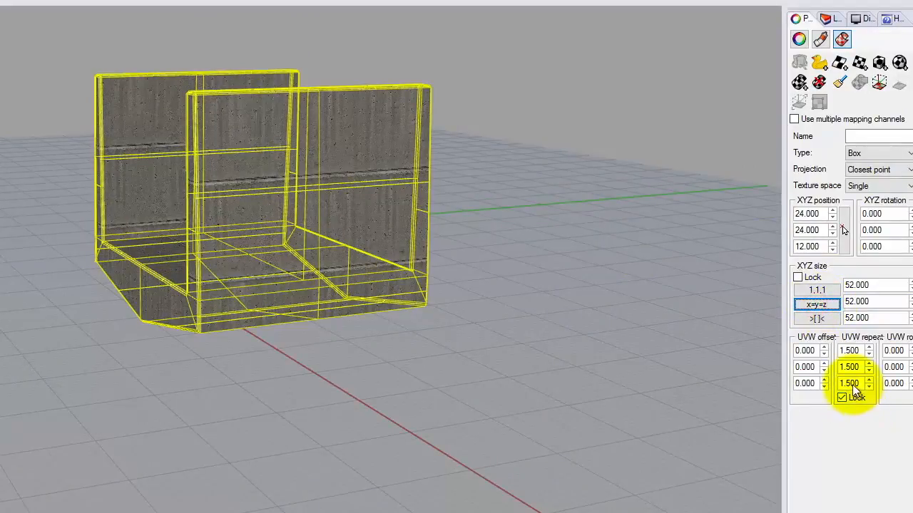
Try a locked UVW repeat of 2.0, settle on 2.5 for the segment's mapping, and save the file
{"action": "double_click", "coordinate": [852, 384]}
{"action": "type", "text": "2"}
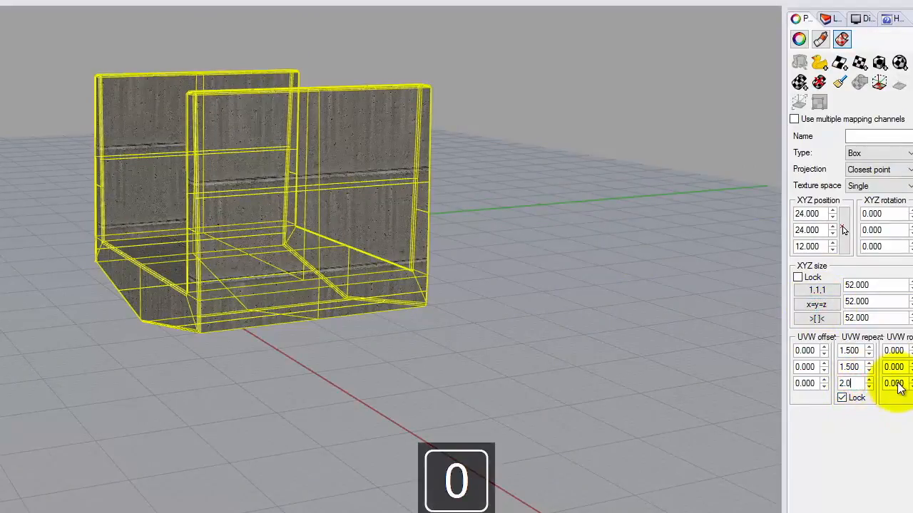
{"action": "key", "text": "Tab"}
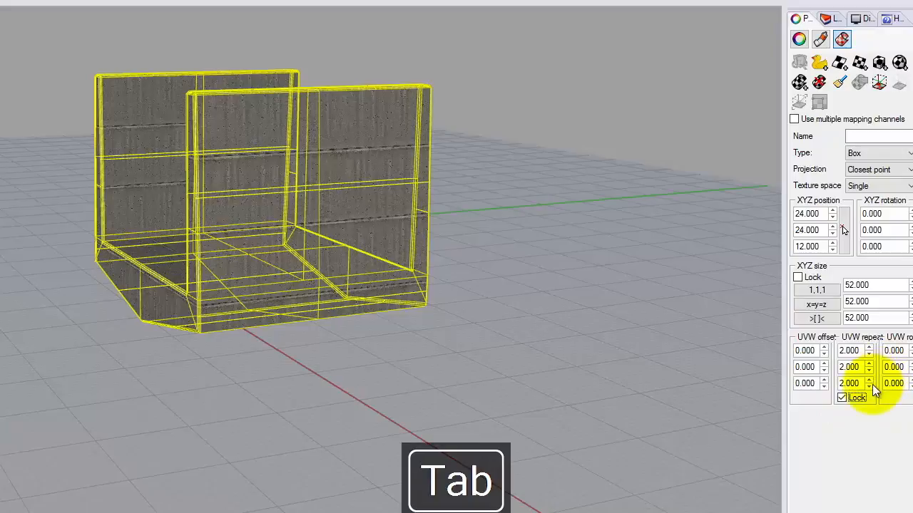
{"action": "type", "text": "2"}
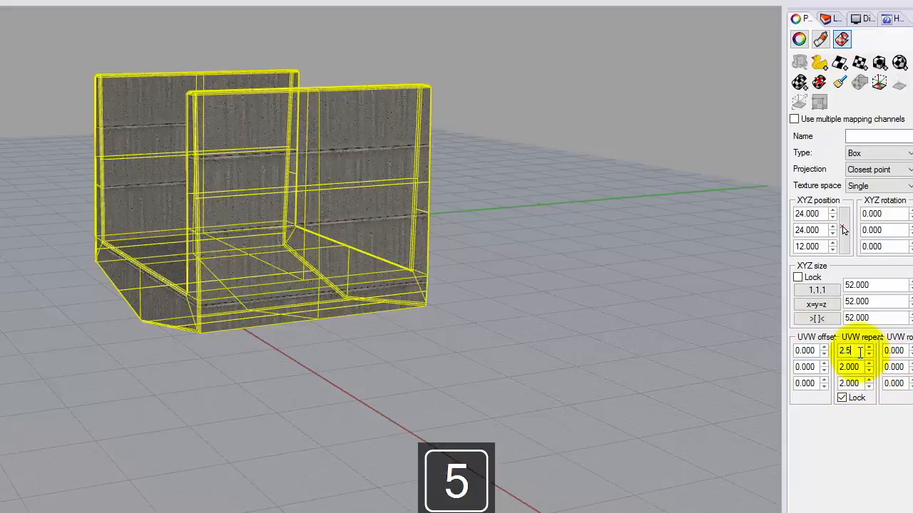
{"action": "type", "text": ".5"}
{"action": "key", "text": "Tab"}
{"action": "left_click", "coordinate": [558, 280]}
{"action": "right_click_drag", "start_coordinate": [236, 124], "coordinate": [388, 121]}
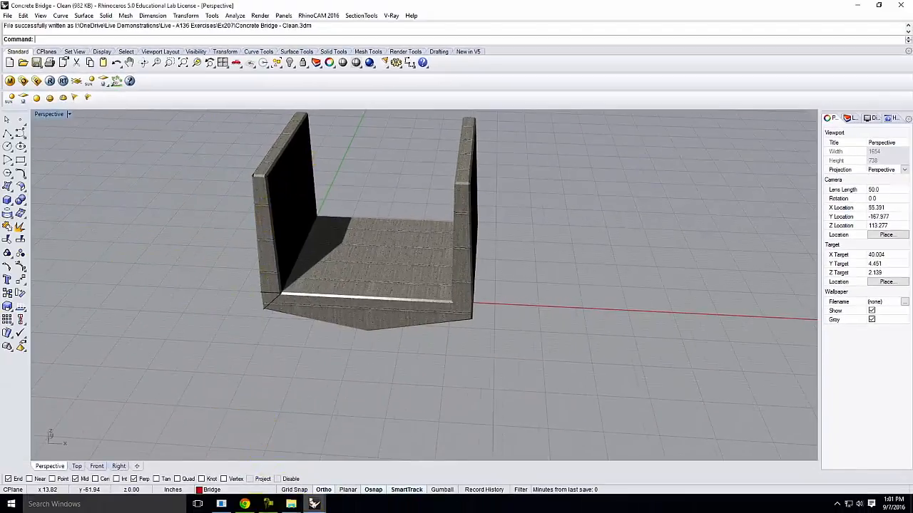
Switch to the Master Render File and update its outdated linked Concrete Bridge block definition
{"action": "mouse_move", "coordinate": [313, 505]}
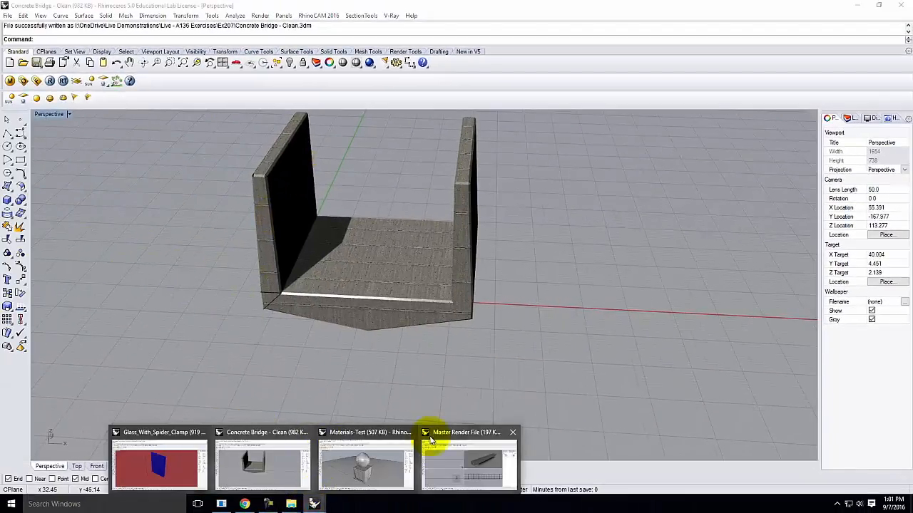
{"action": "left_click", "coordinate": [463, 466]}
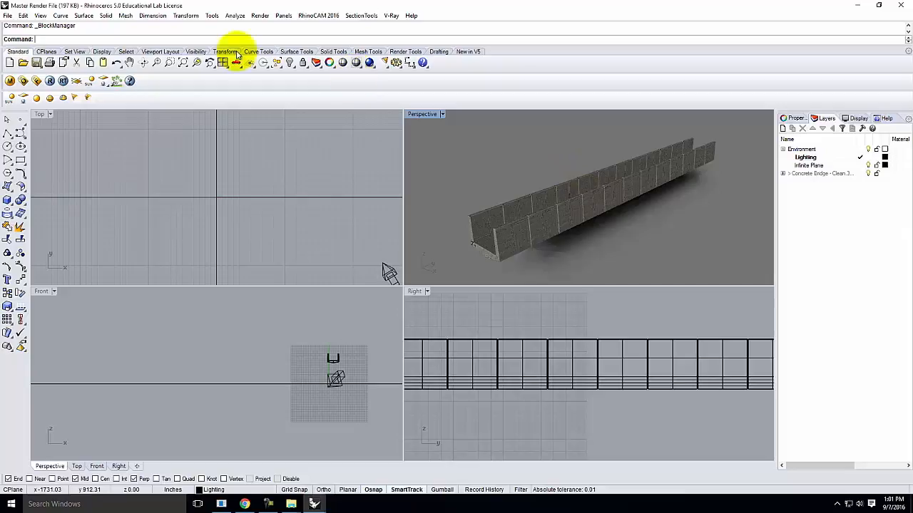
{"action": "left_click", "coordinate": [23, 15]}
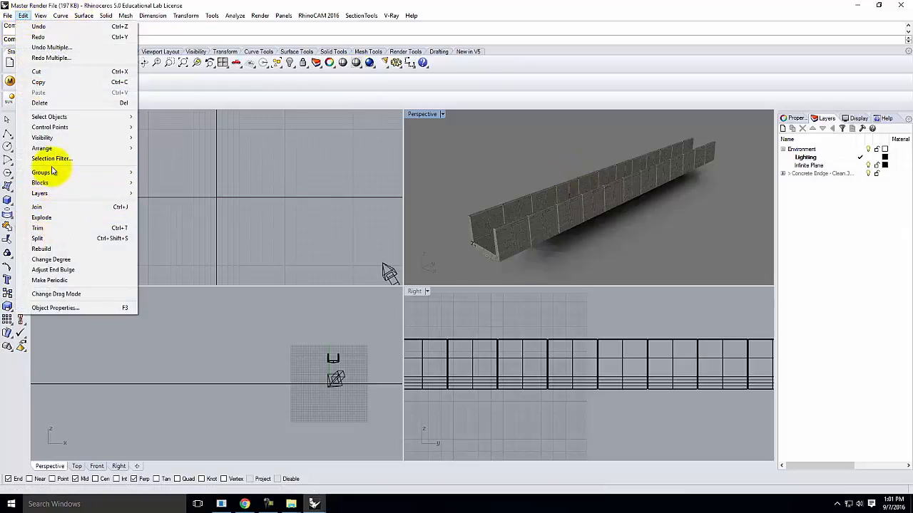
{"action": "mouse_move", "coordinate": [102, 187]}
{"action": "left_click", "coordinate": [171, 228]}
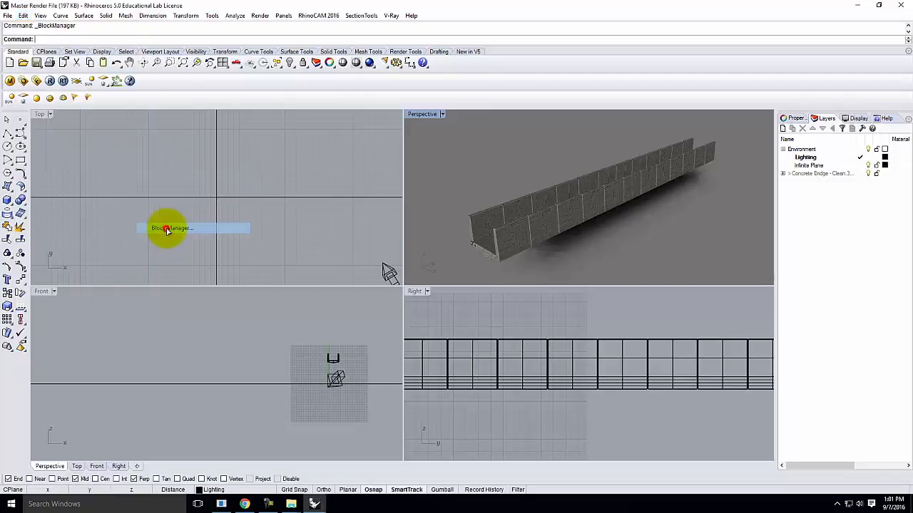
{"action": "left_click", "coordinate": [331, 156]}
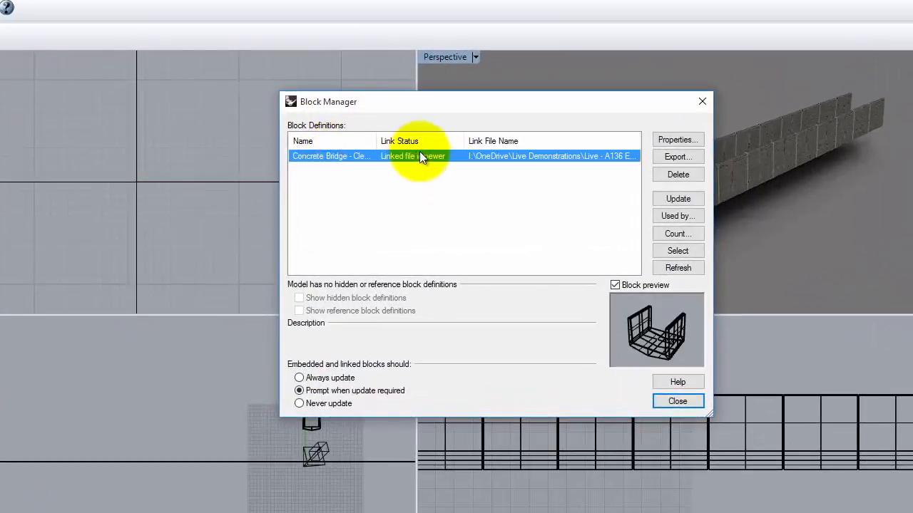
{"action": "left_click", "coordinate": [667, 201]}
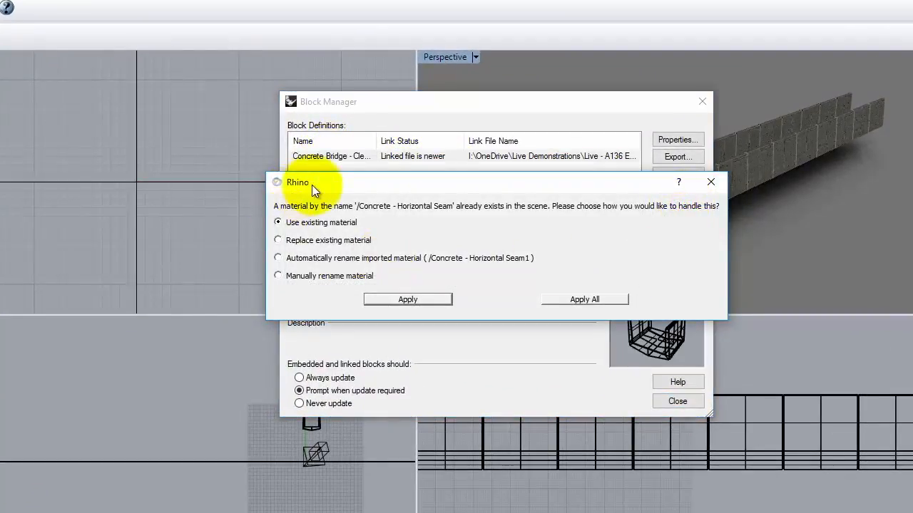
Resolve the Concrete - Horizontal Seam material conflict by replacing the existing material for all, finish the block update, and inspect the bridge texture
{"action": "left_click_drag", "start_coordinate": [317, 179], "coordinate": [274, 225]}
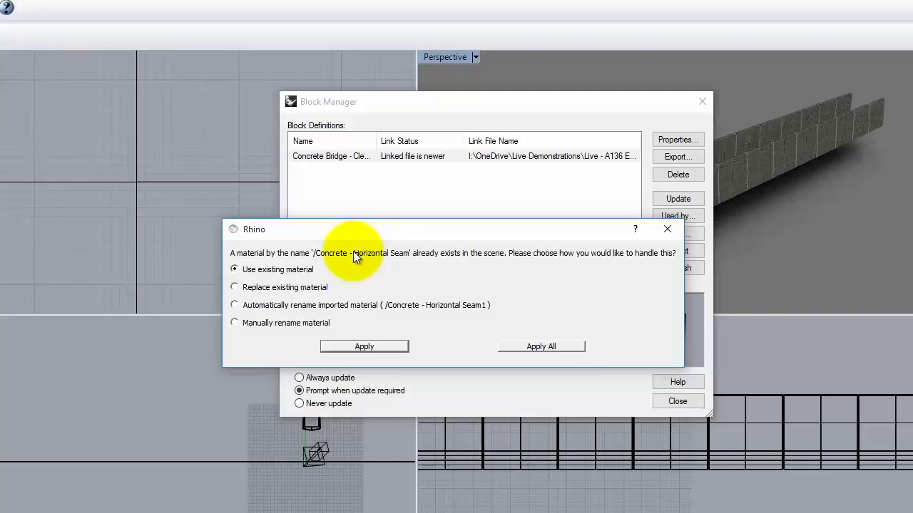
{"action": "left_click", "coordinate": [274, 289]}
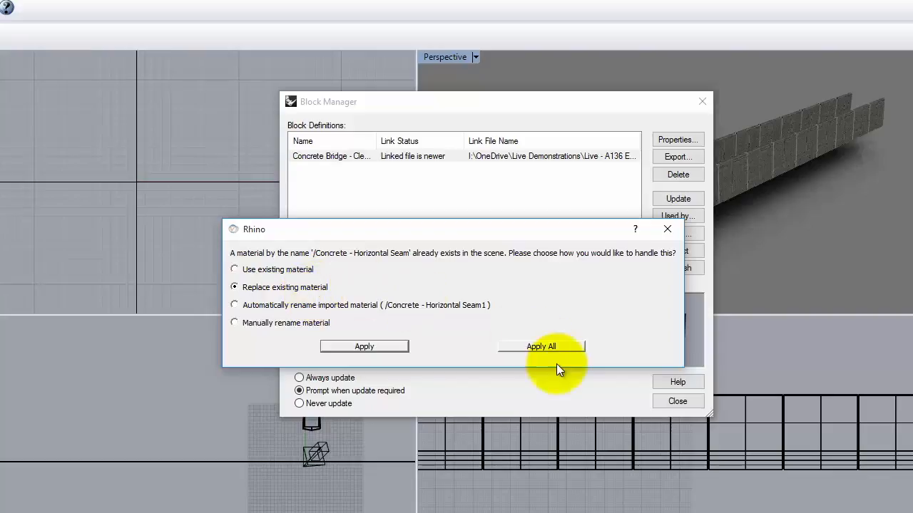
{"action": "left_click", "coordinate": [550, 344]}
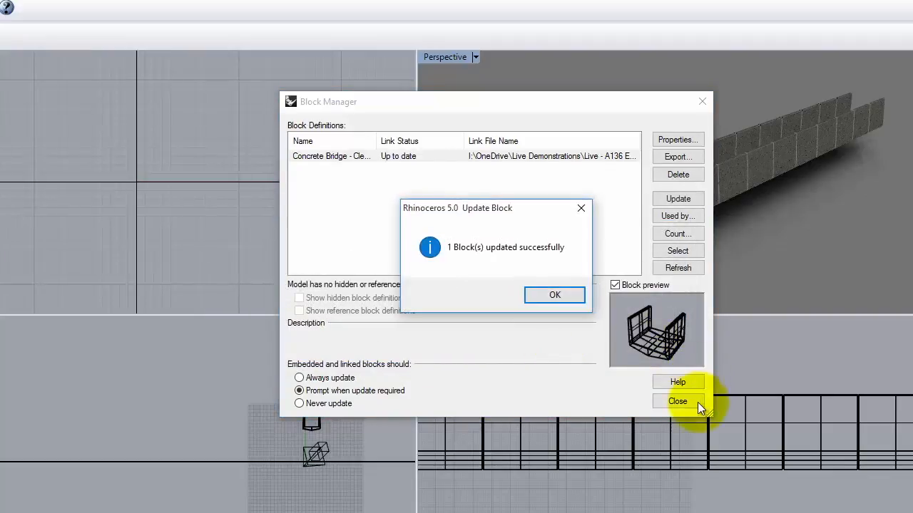
{"action": "left_click", "coordinate": [554, 295]}
{"action": "left_click", "coordinate": [702, 101]}
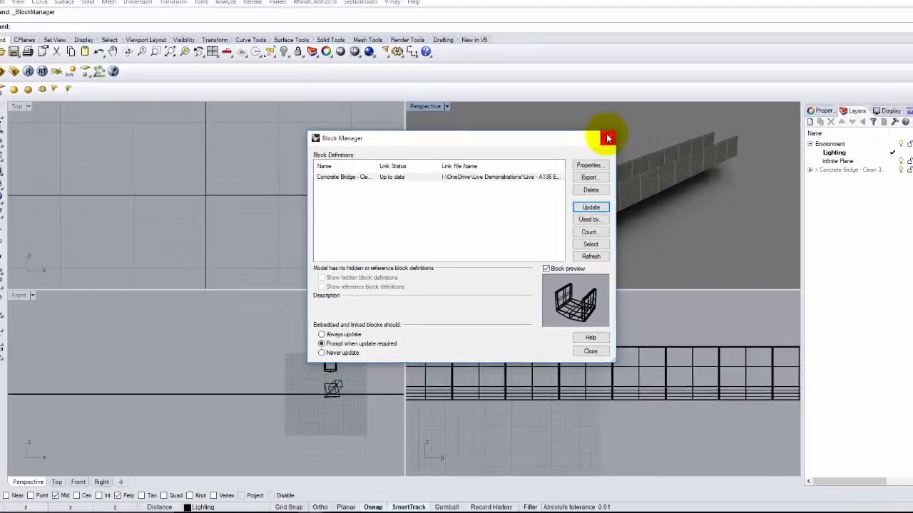
{"action": "scroll", "coordinate": [685, 205], "scroll_direction": "up", "scroll_amount": 5}
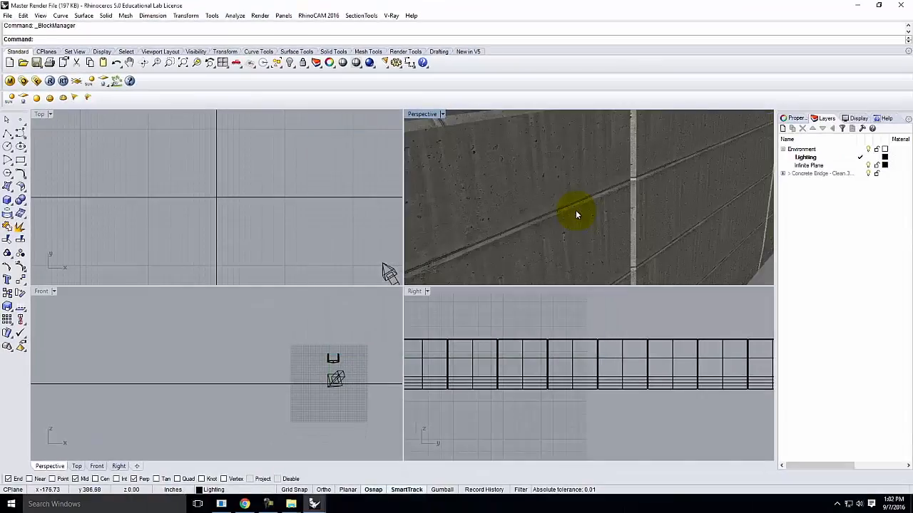
{"action": "scroll", "coordinate": [579, 211], "scroll_direction": "down", "scroll_amount": 5}
{"action": "right_click_drag", "start_coordinate": [662, 213], "coordinate": [468, 220]}
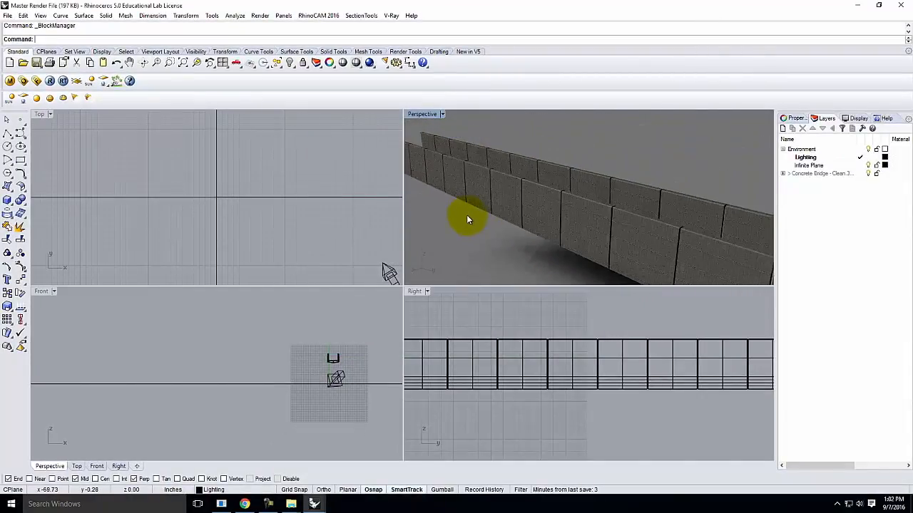
{"action": "right_click_drag", "start_coordinate": [568, 171], "coordinate": [698, 211]}
{"action": "scroll", "coordinate": [699, 212], "scroll_direction": "down", "scroll_amount": 5}
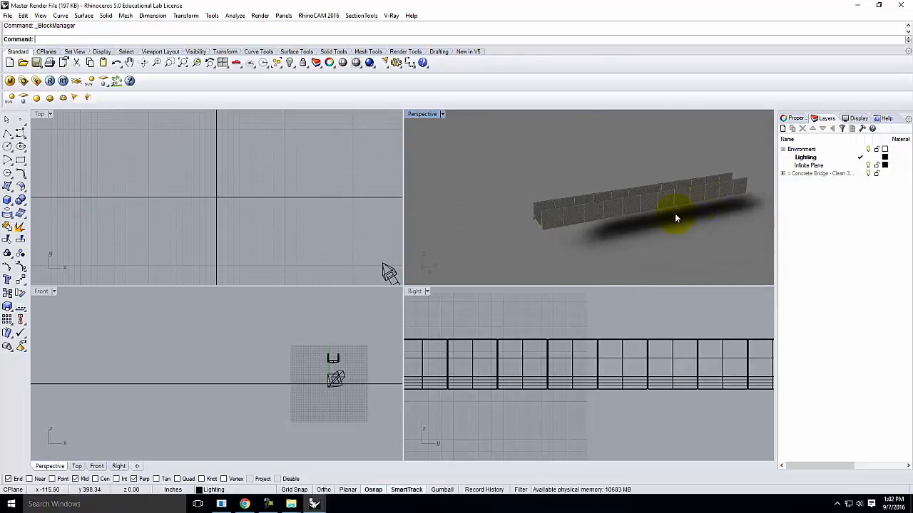
Switch to the Glass_With_Spider_Clamp file and delete the large red ground plane and the small red object beside the glass panel
{"action": "mouse_move", "coordinate": [314, 505]}
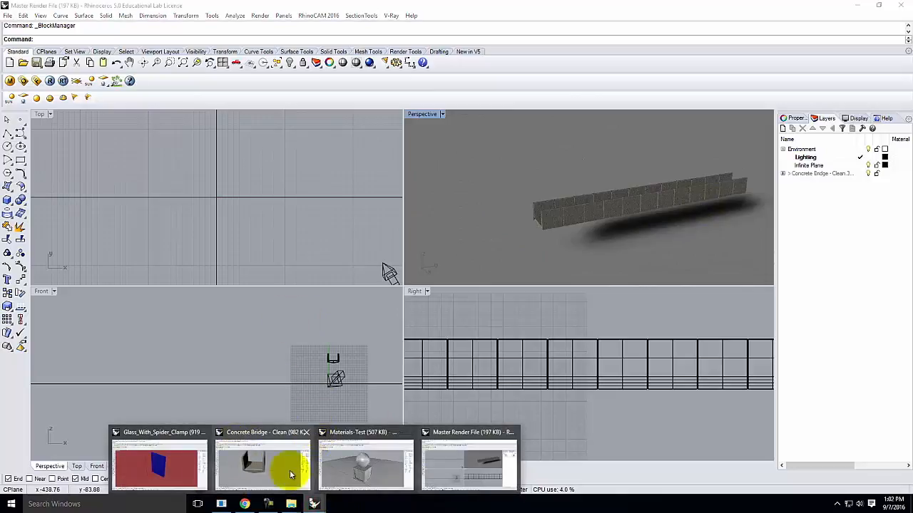
{"action": "left_click", "coordinate": [201, 474]}
{"action": "right_click_drag", "start_coordinate": [284, 225], "coordinate": [549, 234]}
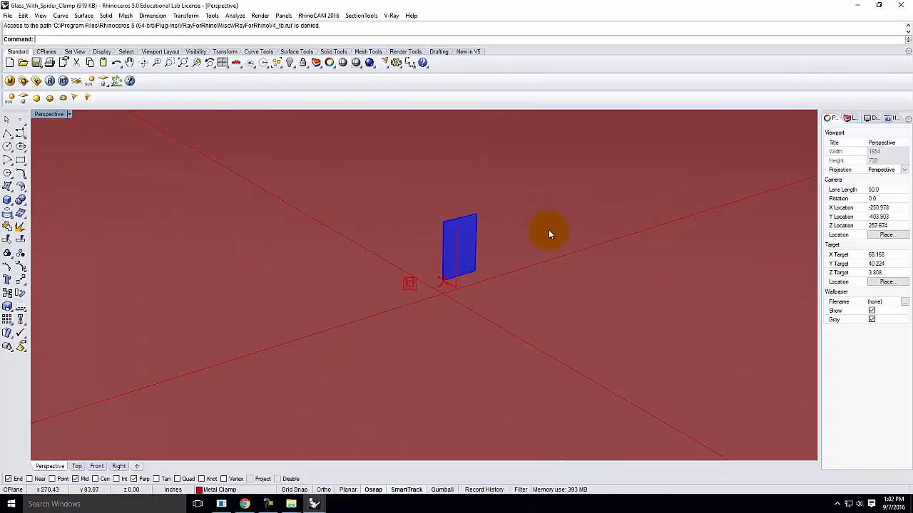
{"action": "left_click", "coordinate": [847, 117]}
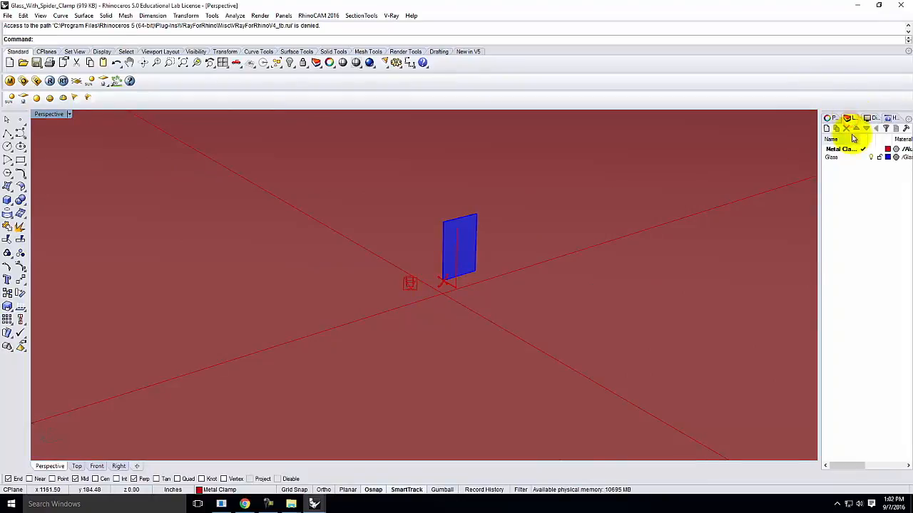
{"action": "left_click", "coordinate": [510, 316]}
{"action": "key", "text": "Delete"}
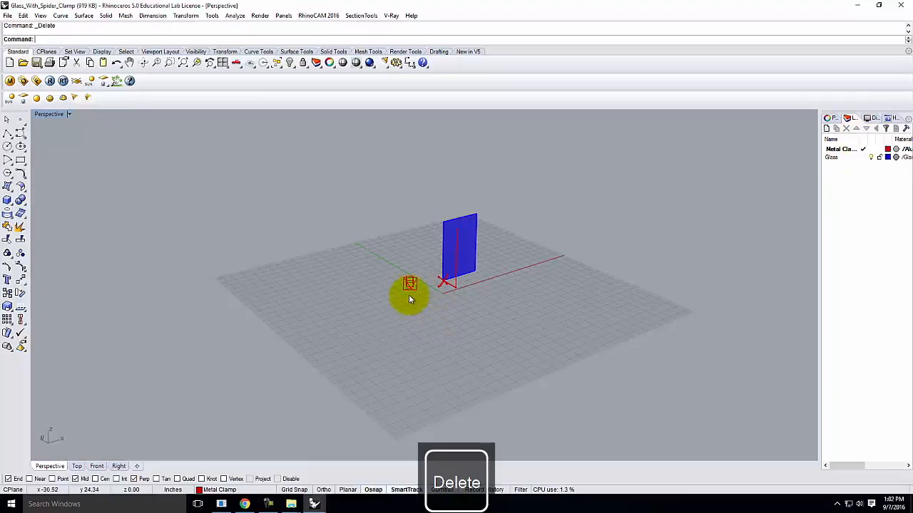
{"action": "key", "text": "Delete"}
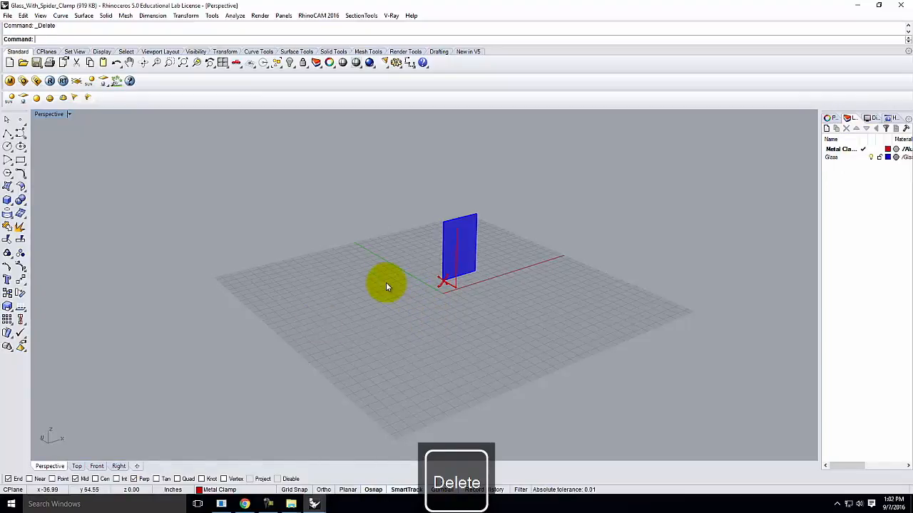
Move the whole glass panel and spider clamp assembly from the glass's lower corner point to the origin 0,0,0
{"action": "scroll", "coordinate": [451, 257], "scroll_direction": "up", "scroll_amount": 3}
{"action": "scroll", "coordinate": [489, 292], "scroll_direction": "down", "scroll_amount": 4}
{"action": "left_click_drag", "start_coordinate": [420, 183], "coordinate": [562, 363]}
{"action": "type", "text": "Moc"}
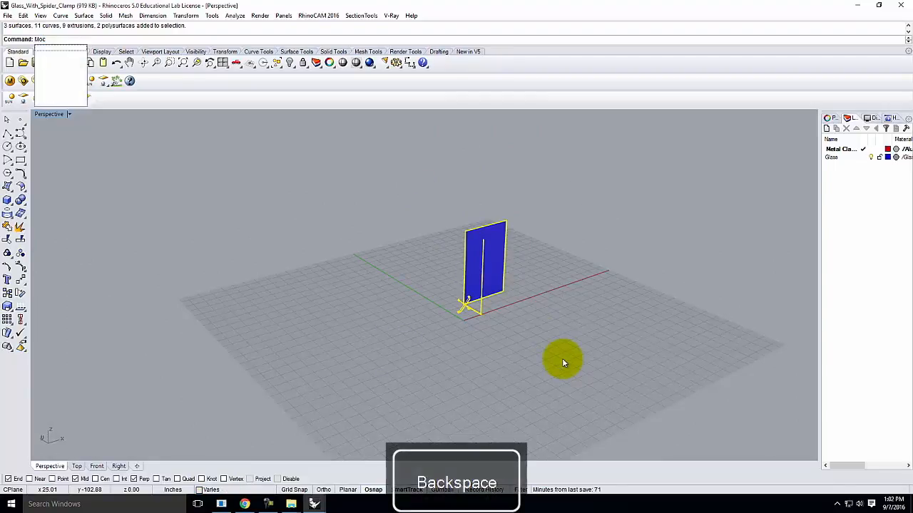
{"action": "key", "text": "Return"}
{"action": "scroll", "coordinate": [464, 308], "scroll_direction": "up", "scroll_amount": 5}
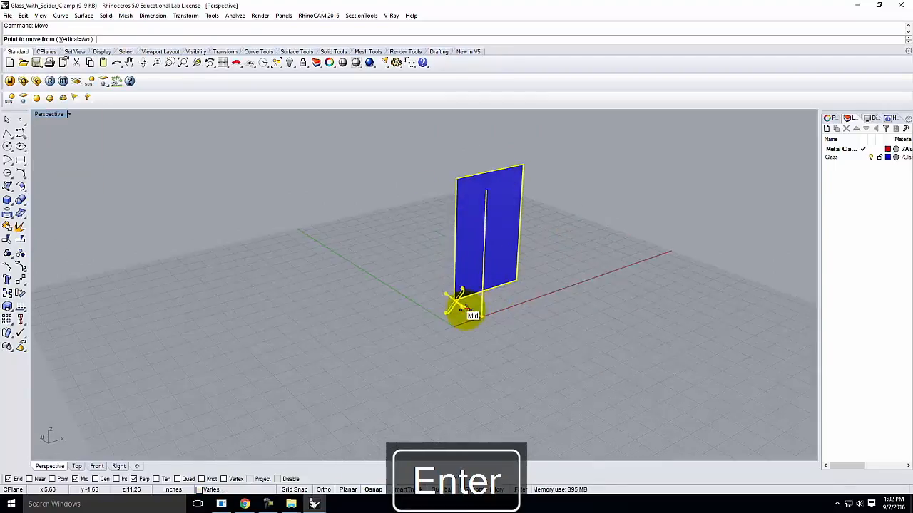
{"action": "scroll", "coordinate": [453, 294], "scroll_direction": "up", "scroll_amount": 5}
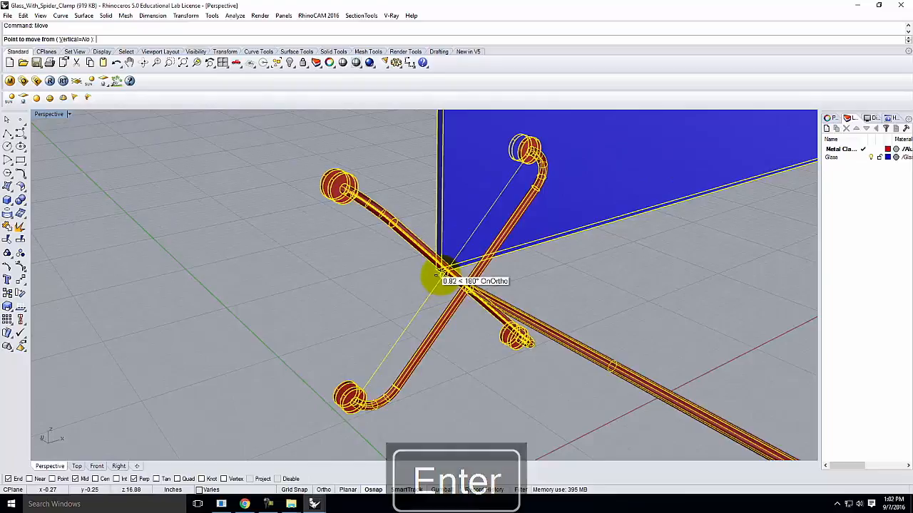
{"action": "scroll", "coordinate": [436, 274], "scroll_direction": "up", "scroll_amount": 3}
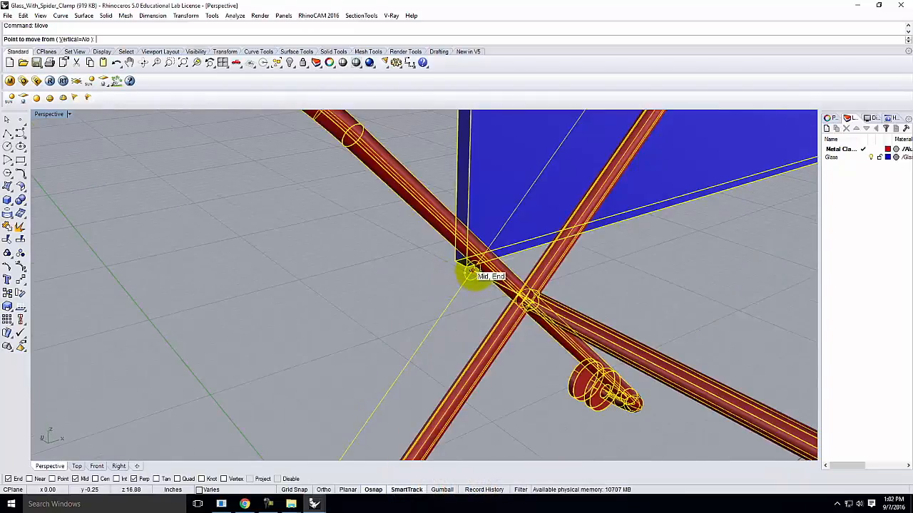
{"action": "left_click", "coordinate": [469, 268]}
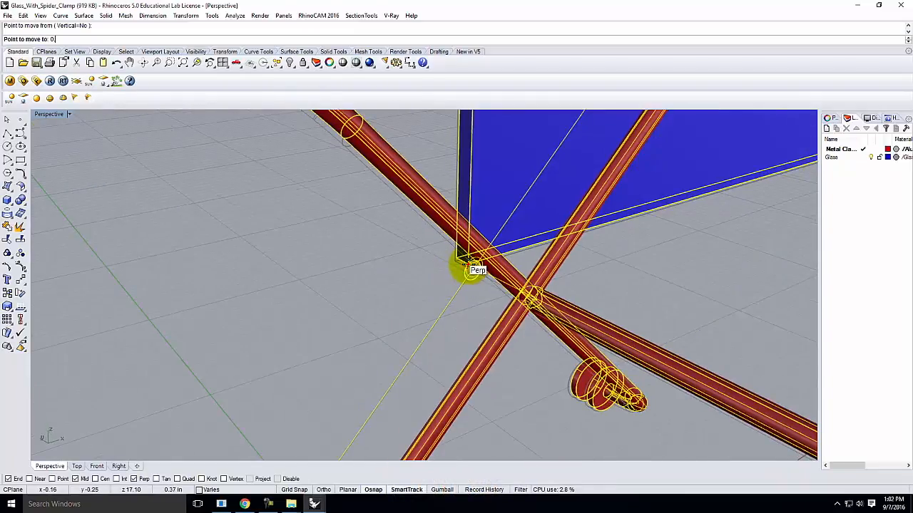
{"action": "type", "text": "0,0,0"}
{"action": "key", "text": "Return"}
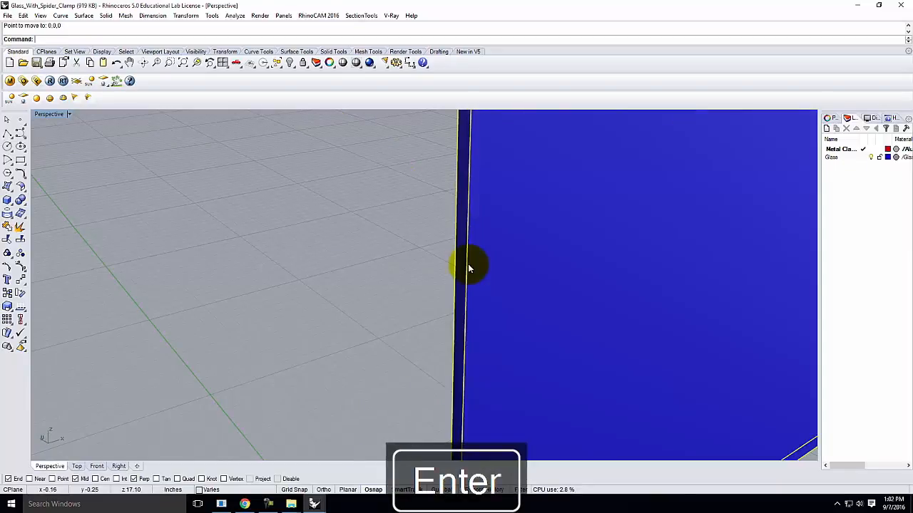
{"action": "scroll", "coordinate": [468, 265], "scroll_direction": "down", "scroll_amount": 6}
{"action": "key", "text": "Escape"}
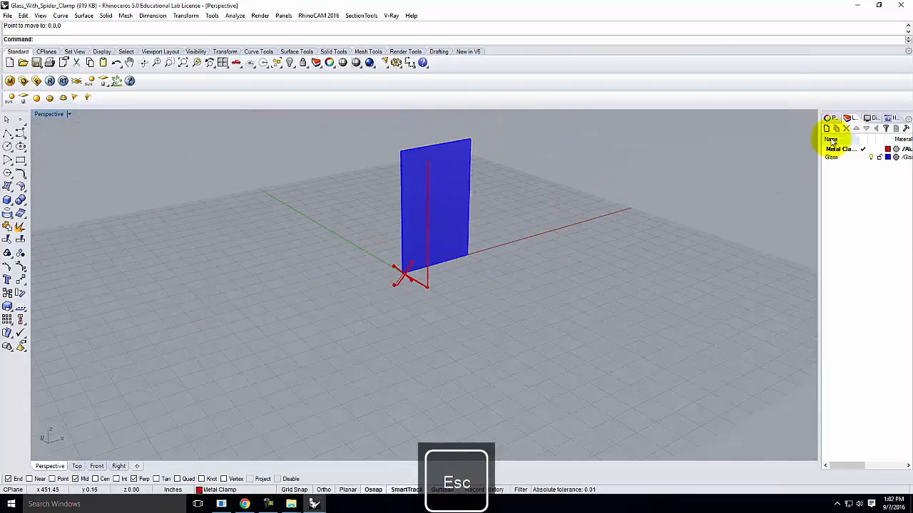
Create a new layer named Glass Panel
{"action": "left_click", "coordinate": [827, 128]}
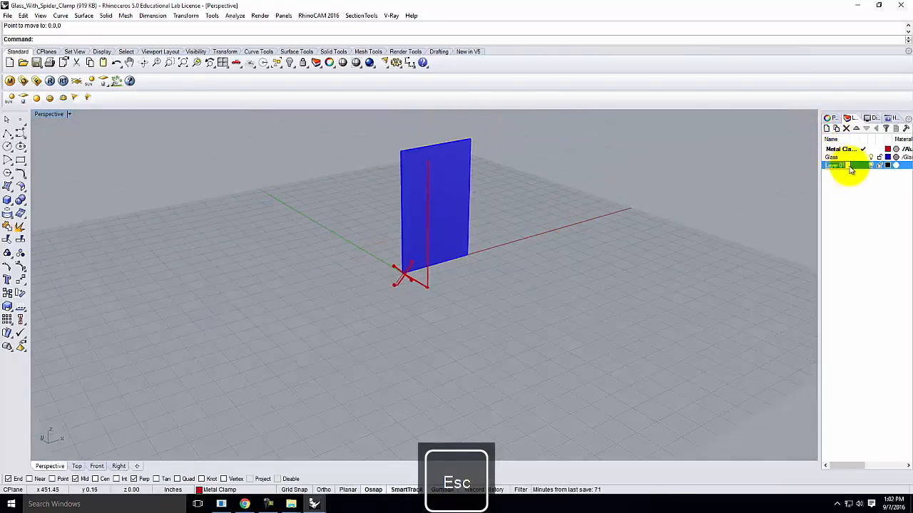
{"action": "type", "text": "Glass"}
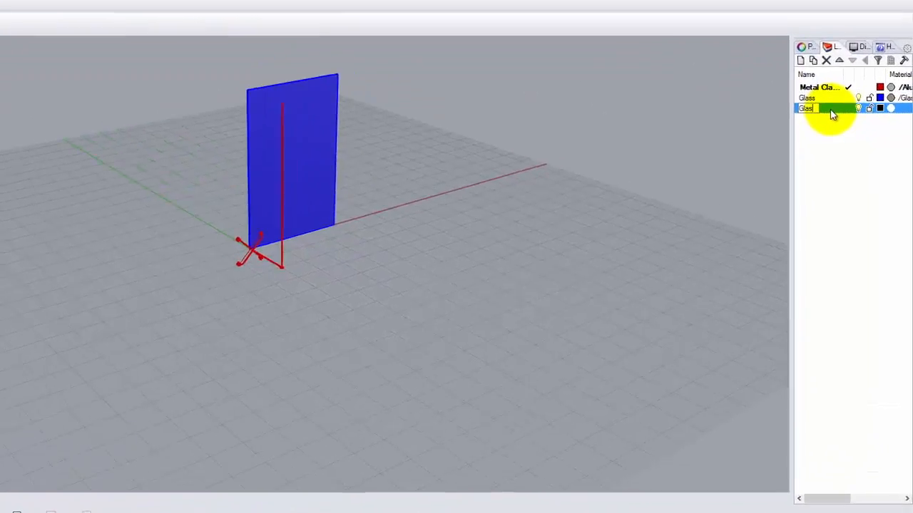
{"action": "key", "text": "BackSpace"}
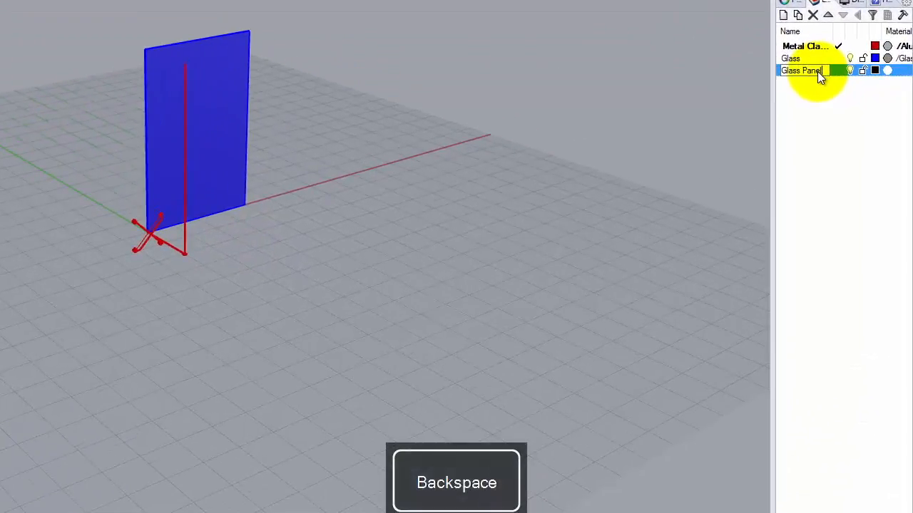
{"action": "type", "text": "Panel"}
Nest the Metal Clamp and Glass layers together as sublayers of the Glass Panel layer
{"action": "left_click", "coordinate": [802, 46]}
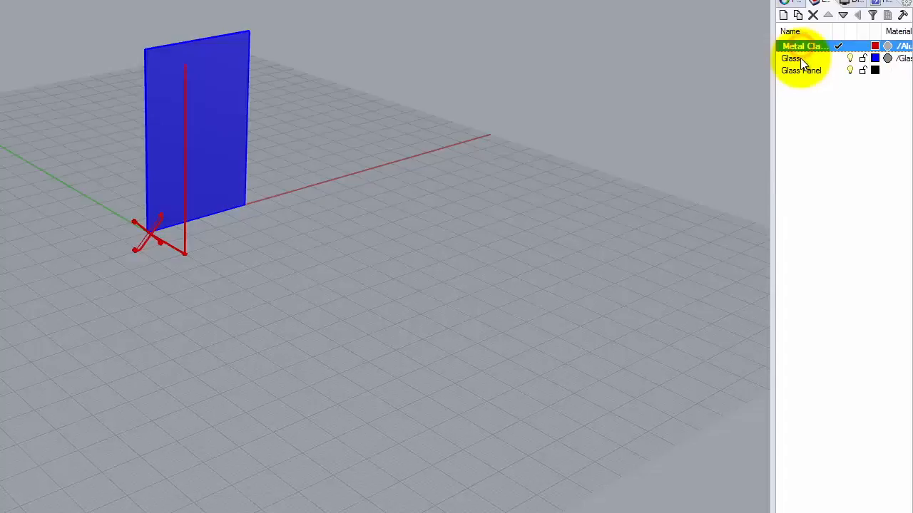
{"action": "left_click", "coordinate": [798, 59]}
{"action": "left_click", "coordinate": [798, 69], "text": "shift"}
{"action": "left_click", "coordinate": [803, 110]}
{"action": "left_click", "coordinate": [801, 46]}
{"action": "left_click", "coordinate": [800, 60], "text": "shift"}
{"action": "left_click_drag", "start_coordinate": [799, 46], "coordinate": [799, 74]}
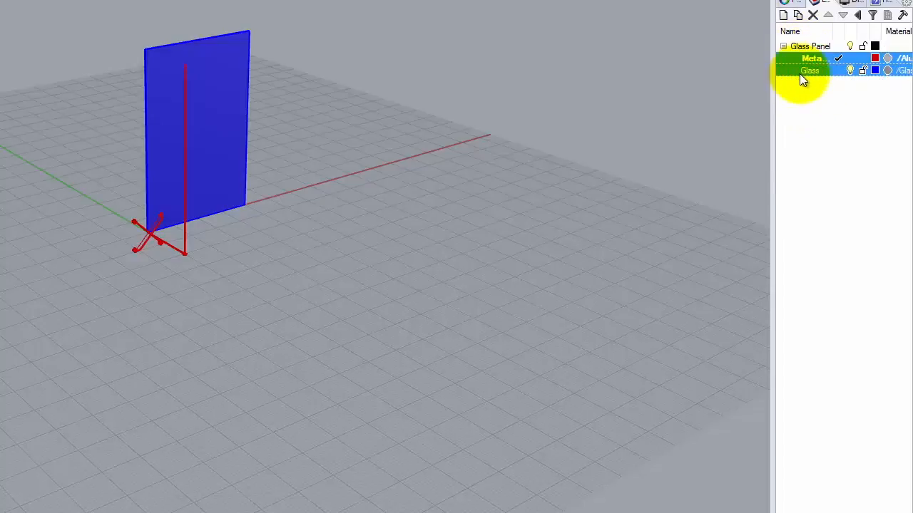
{"action": "left_click", "coordinate": [822, 112]}
{"action": "left_click", "coordinate": [837, 118]}
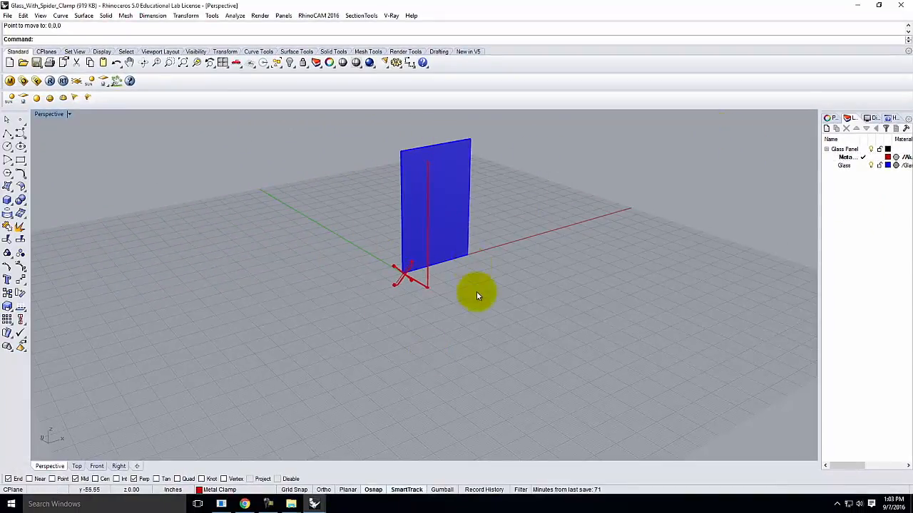
Save the file as "Glass_With_Spider_Clamp - Clean" in the Ex207 folder
{"action": "scroll", "coordinate": [290, 268], "scroll_direction": "down", "scroll_amount": 2}
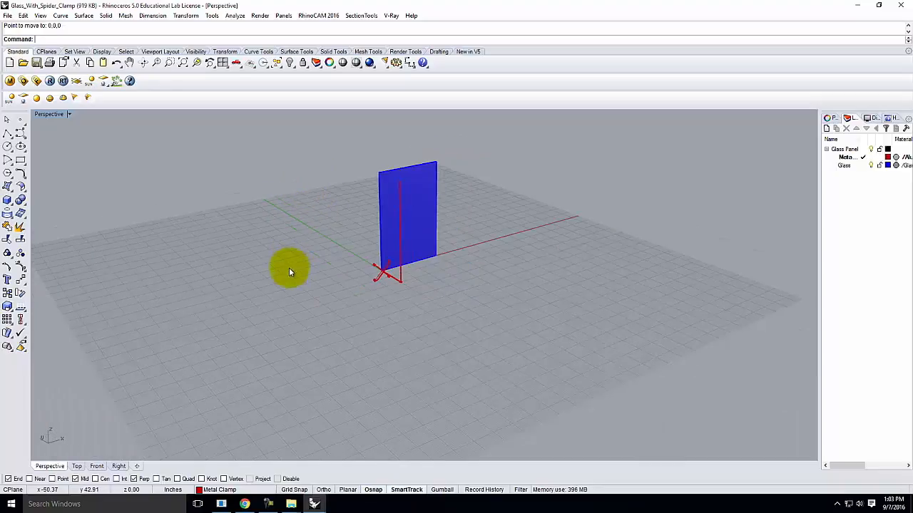
{"action": "scroll", "coordinate": [409, 176], "scroll_direction": "up", "scroll_amount": 4}
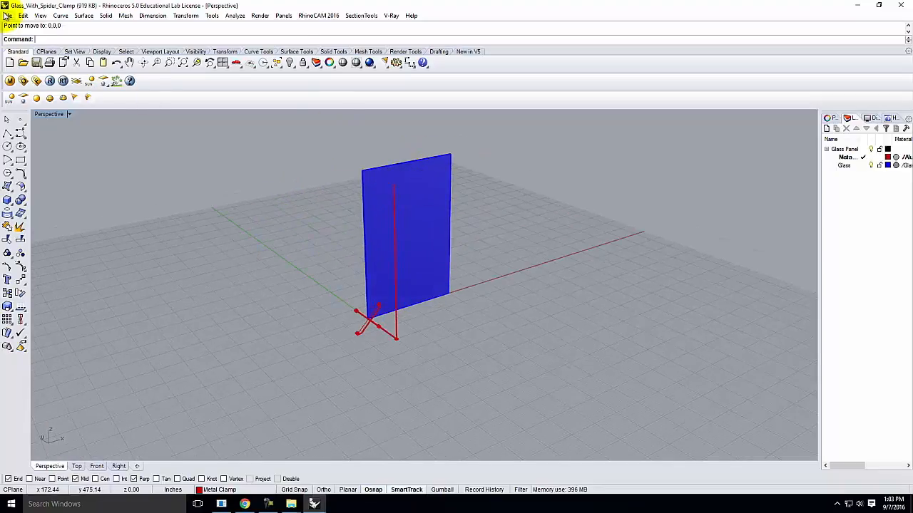
{"action": "left_click", "coordinate": [6, 16]}
{"action": "left_click", "coordinate": [31, 94]}
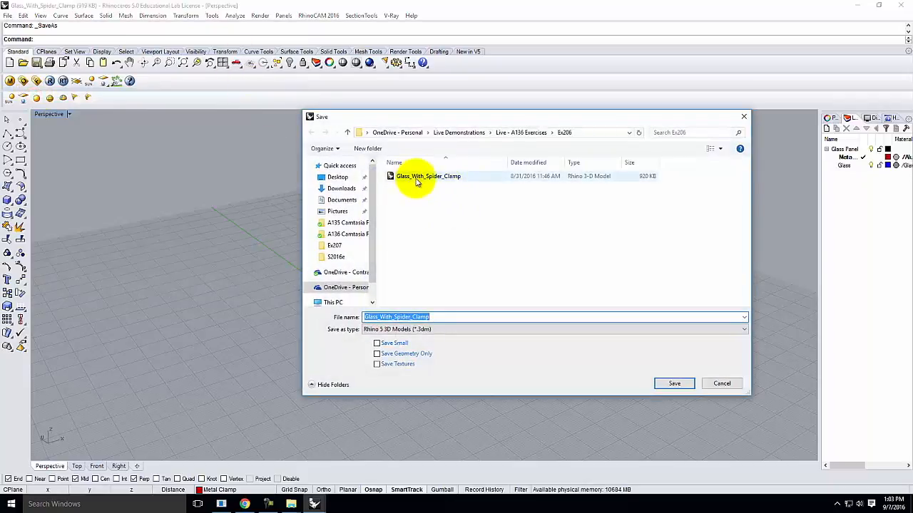
{"action": "left_click", "coordinate": [418, 180]}
{"action": "left_click", "coordinate": [439, 319]}
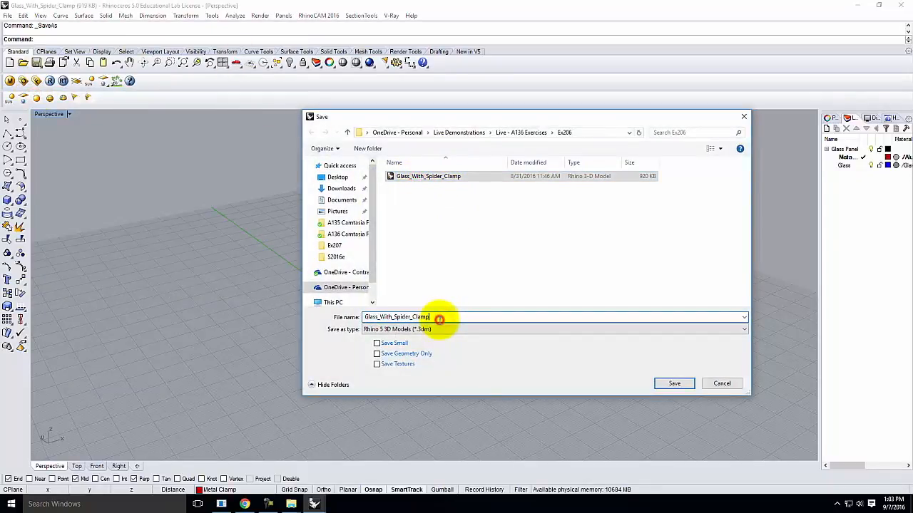
{"action": "type", "text": "- Clean"}
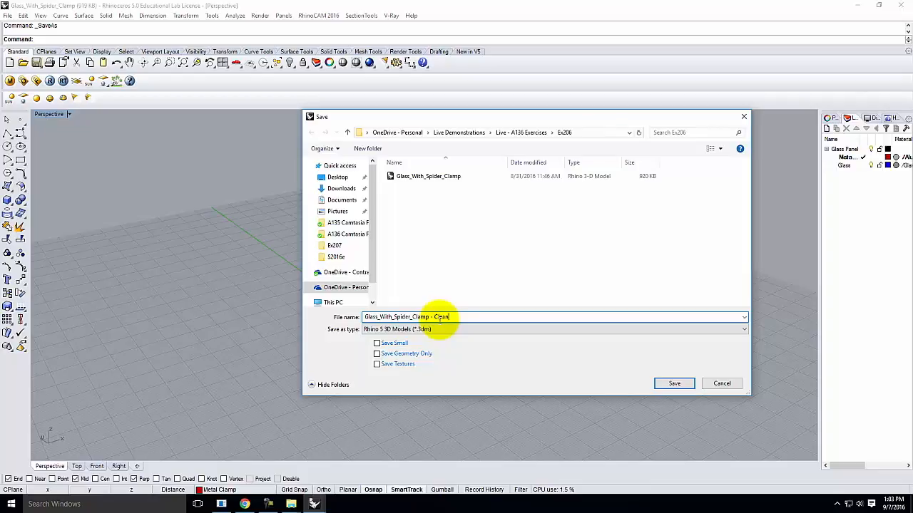
{"action": "left_click", "coordinate": [524, 132]}
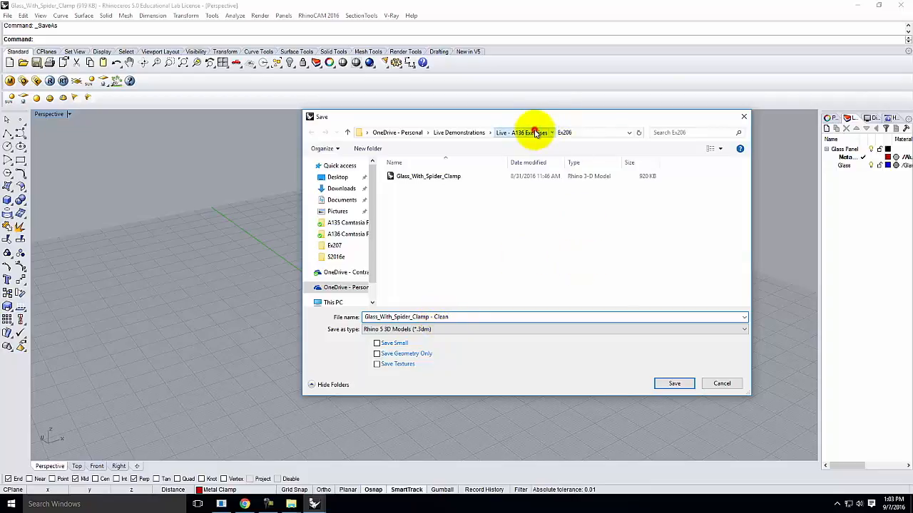
{"action": "double_click", "coordinate": [625, 194]}
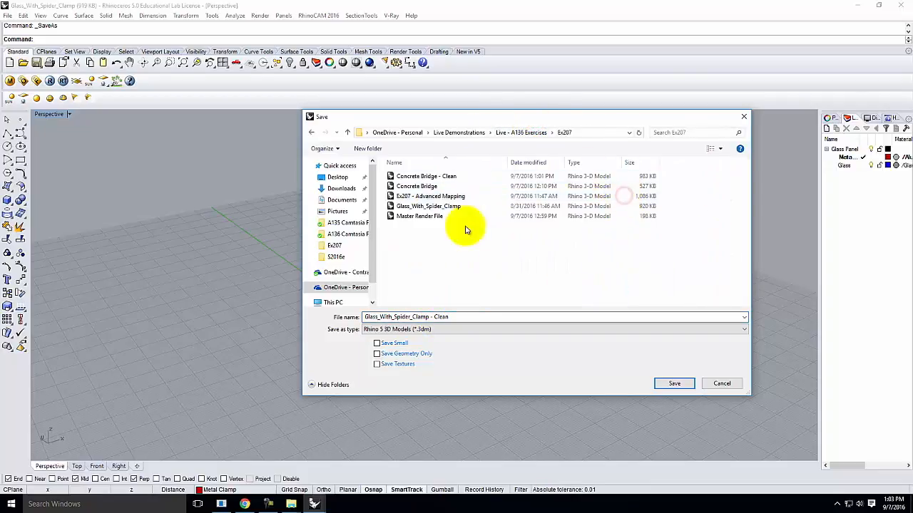
{"action": "left_click", "coordinate": [675, 383]}
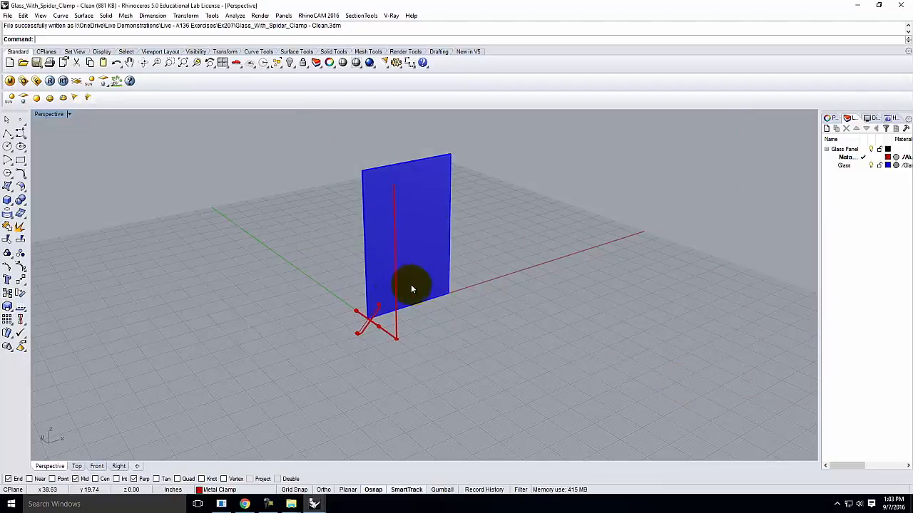
Switch to the Master Render File and choose Glass_With_Spider_Clamp - Clean as the file for a new block instance
{"action": "left_click", "coordinate": [314, 505]}
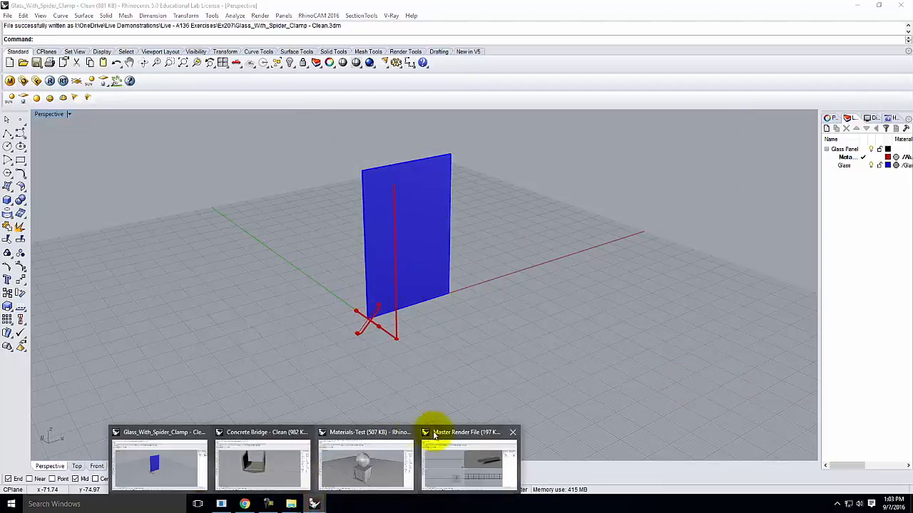
{"action": "left_click", "coordinate": [442, 467]}
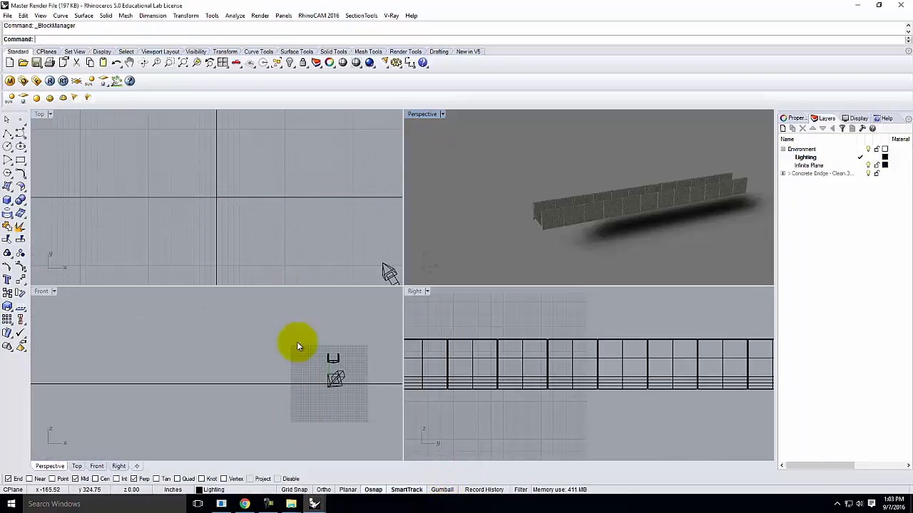
{"action": "right_click_drag", "start_coordinate": [438, 196], "coordinate": [513, 188]}
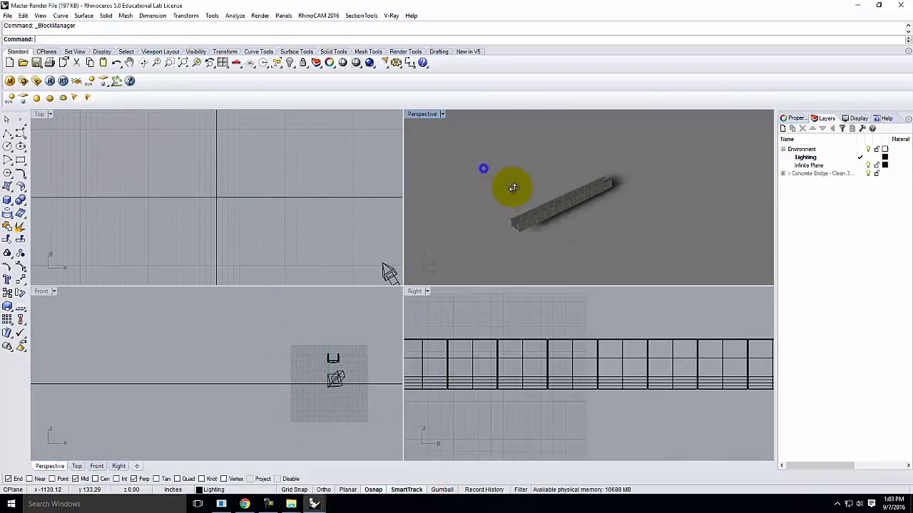
{"action": "left_click", "coordinate": [23, 16]}
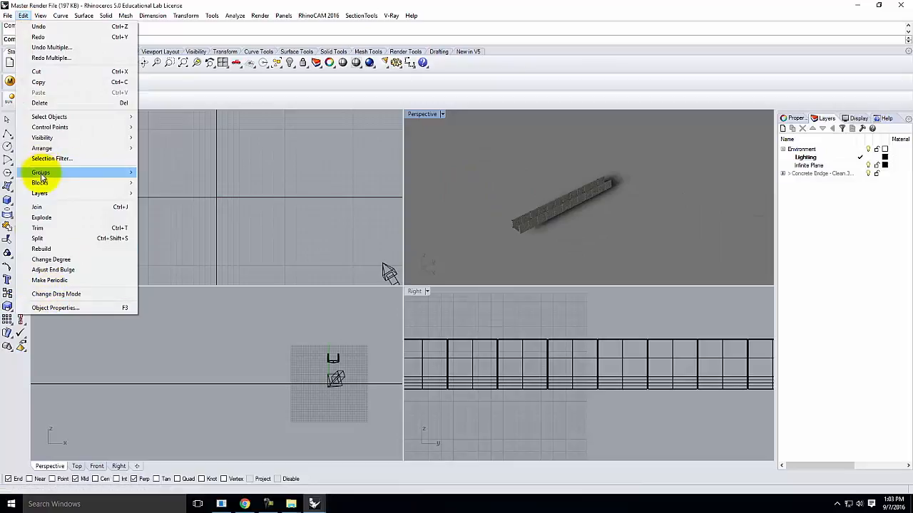
{"action": "mouse_move", "coordinate": [40, 184]}
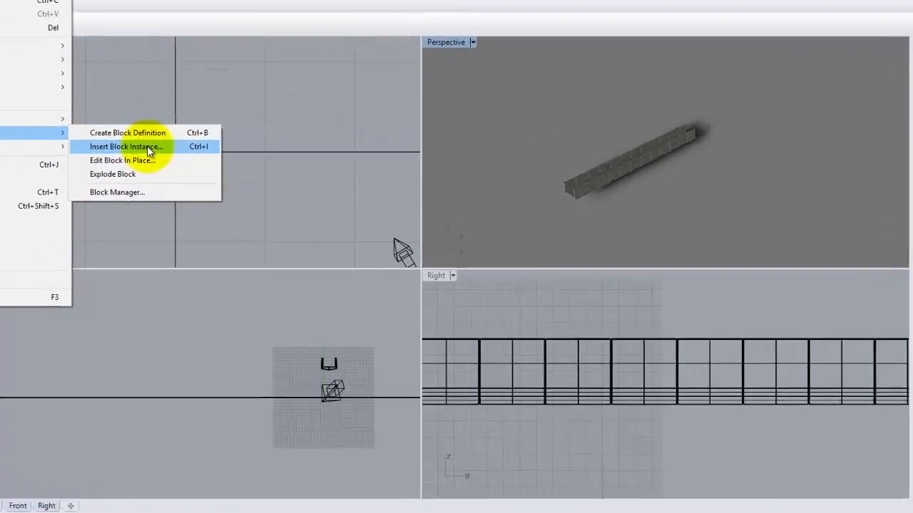
{"action": "left_click", "coordinate": [119, 119]}
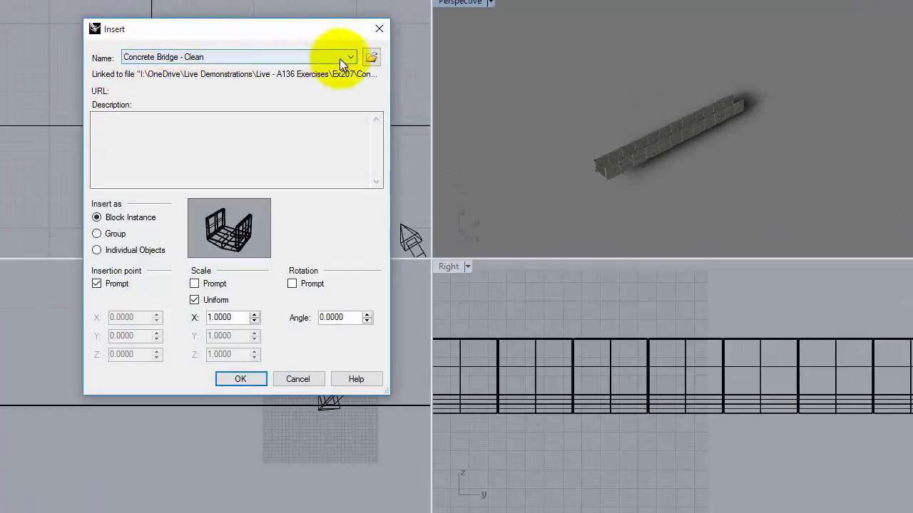
{"action": "left_click", "coordinate": [371, 56]}
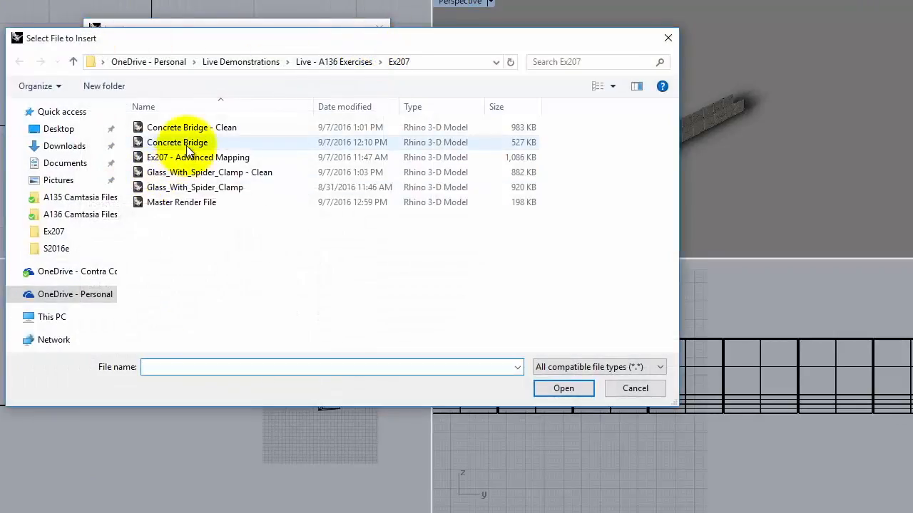
{"action": "left_click", "coordinate": [194, 173]}
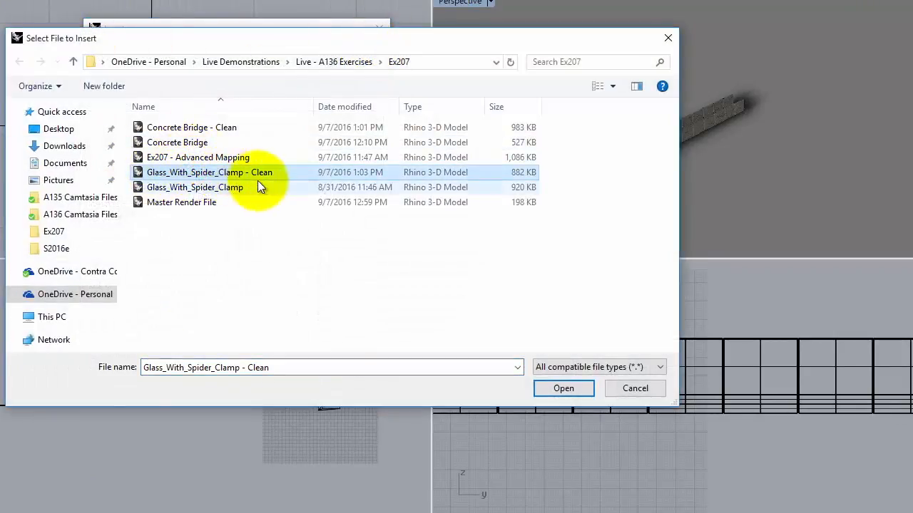
{"action": "left_click", "coordinate": [572, 391]}
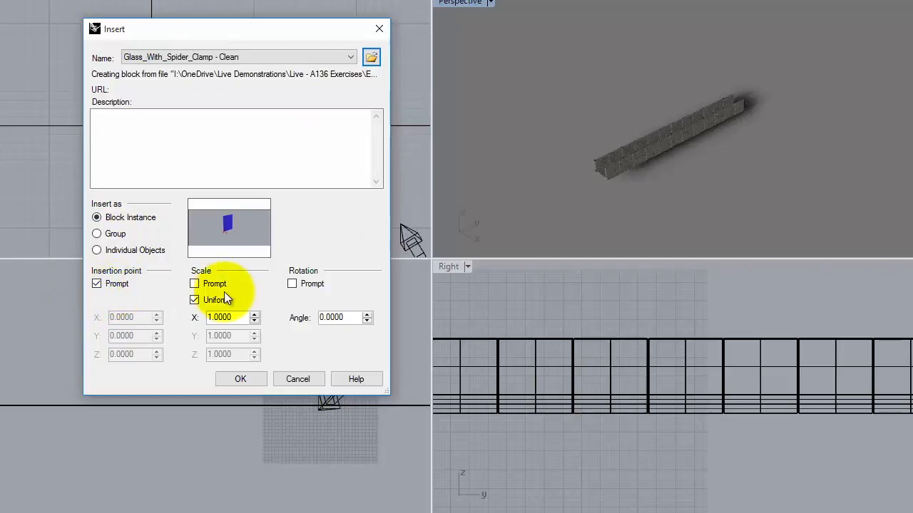
Insert the glass panel as a linked block with Reference layer style, placing it on open ground away from the concrete bridge
{"action": "left_click", "coordinate": [251, 379]}
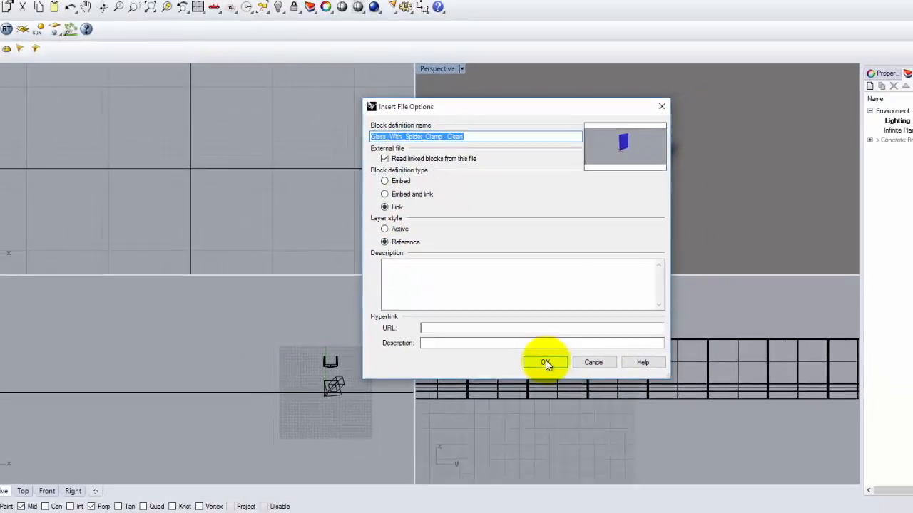
{"action": "left_click", "coordinate": [595, 367]}
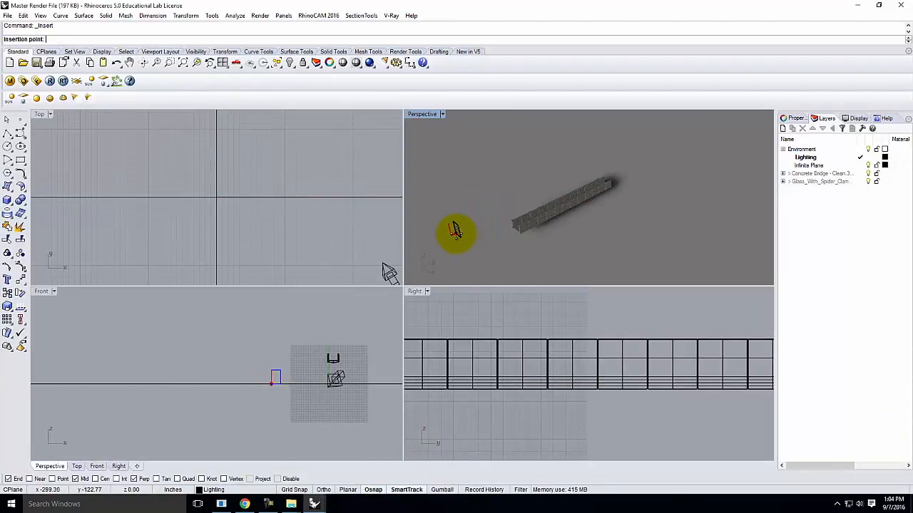
{"action": "double_click", "coordinate": [442, 114]}
{"action": "right_click_drag", "start_coordinate": [197, 350], "coordinate": [248, 324]}
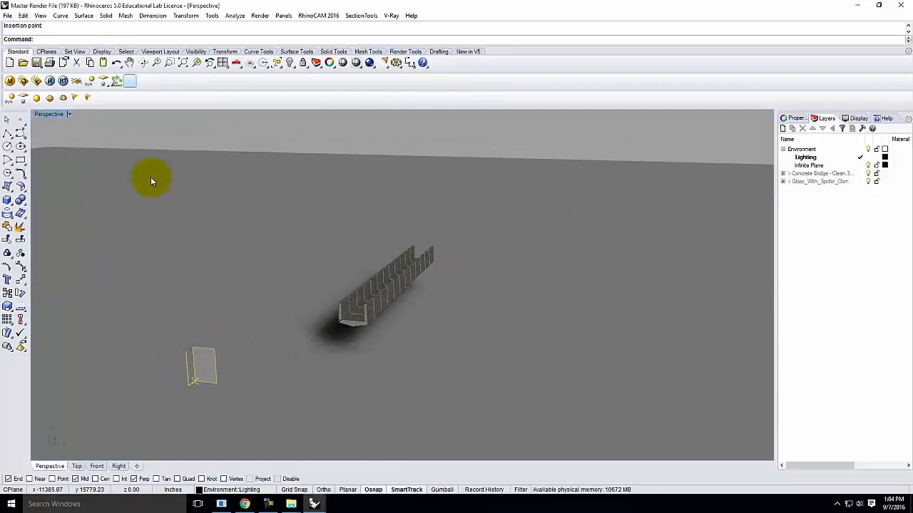
Set the Perspective viewport's display mode to Shaded
{"action": "left_click", "coordinate": [69, 113]}
{"action": "left_click", "coordinate": [63, 147]}
{"action": "mouse_move", "coordinate": [265, 306]}
{"action": "right_mouse_down"}
{"action": "mouse_move", "coordinate": [330, 333]}
{"action": "mouse_move", "coordinate": [310, 373]}
{"action": "right_mouse_up"}
{"action": "scroll", "coordinate": [198, 350], "scroll_direction": "up", "scroll_amount": 5}
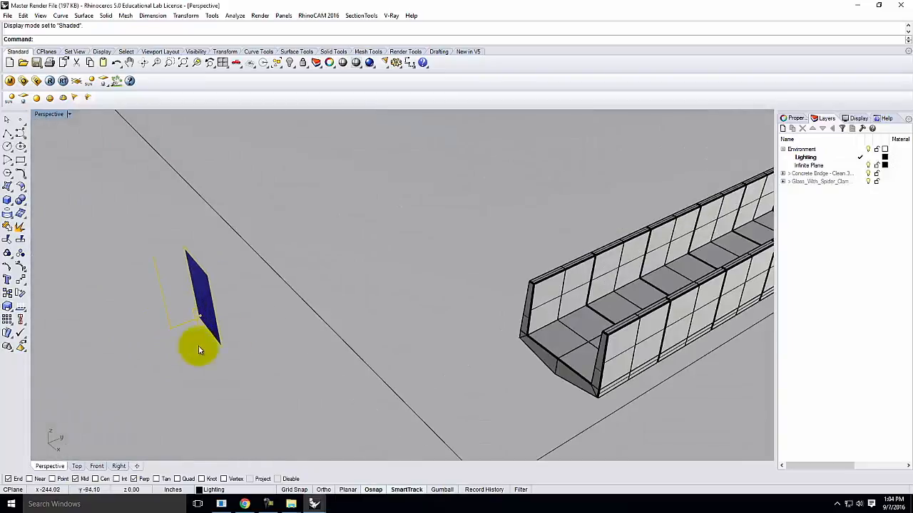
Rotate the glass panel block a quarter turn about its upper corner so the glass runs parallel to the bridge
{"action": "left_click", "coordinate": [212, 326]}
{"action": "right_click_drag", "start_coordinate": [340, 328], "coordinate": [235, 340]}
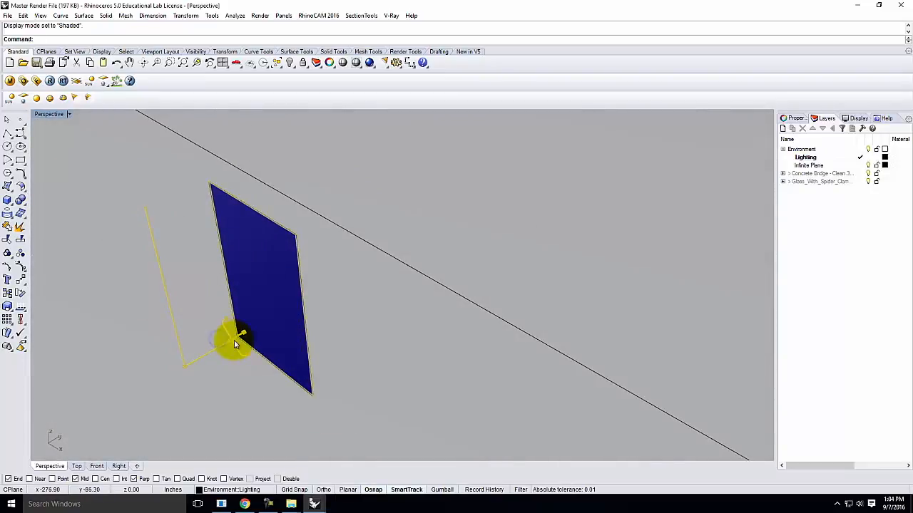
{"action": "type", "text": "rotate"}
{"action": "key", "text": "Return"}
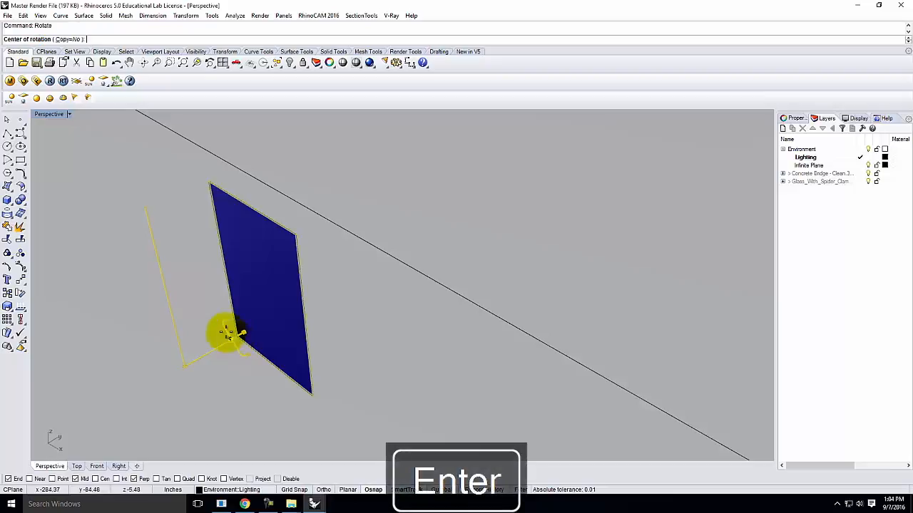
{"action": "left_click", "coordinate": [209, 185]}
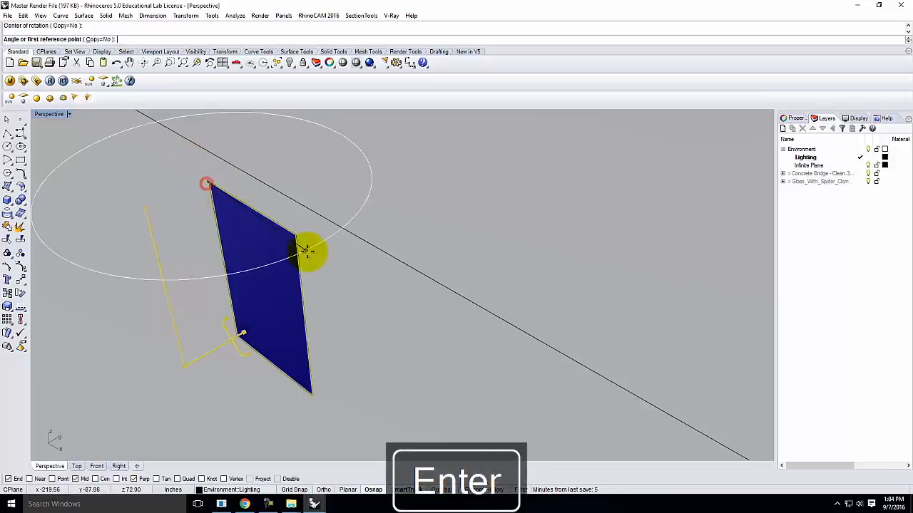
{"action": "left_click", "coordinate": [296, 235]}
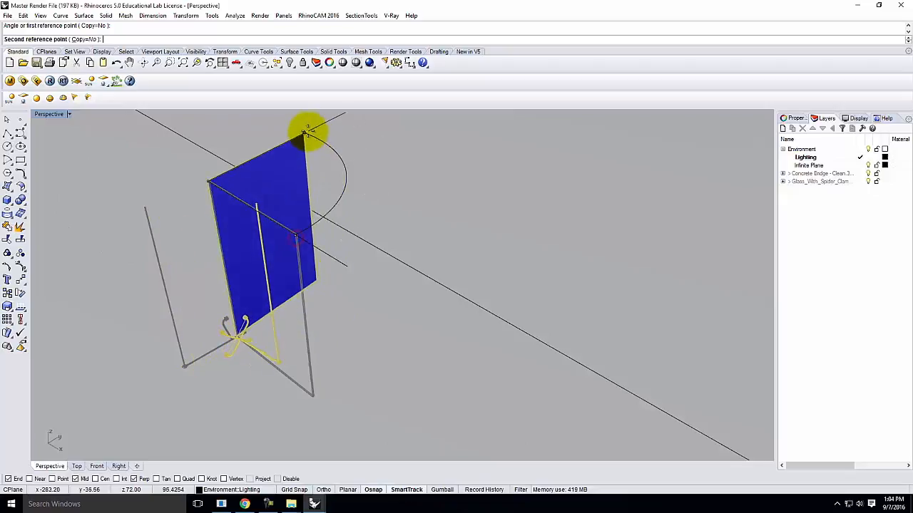
{"action": "left_click", "coordinate": [316, 135]}
Move the rotated glass panel block closer to the near end of the concrete bridge, working in the Top view
{"action": "scroll", "coordinate": [244, 255], "scroll_direction": "down", "scroll_amount": 3}
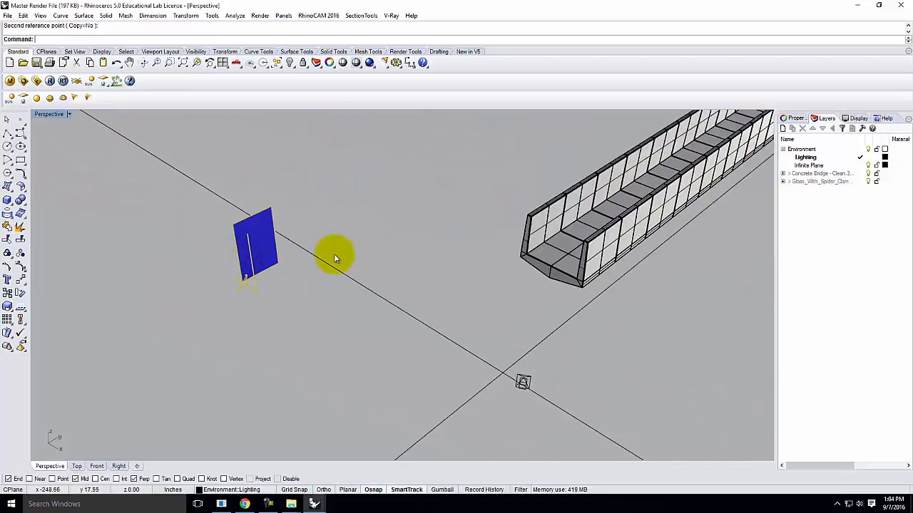
{"action": "scroll", "coordinate": [333, 254], "scroll_direction": "down", "scroll_amount": 2}
{"action": "right_click_drag", "start_coordinate": [331, 263], "coordinate": [253, 270]}
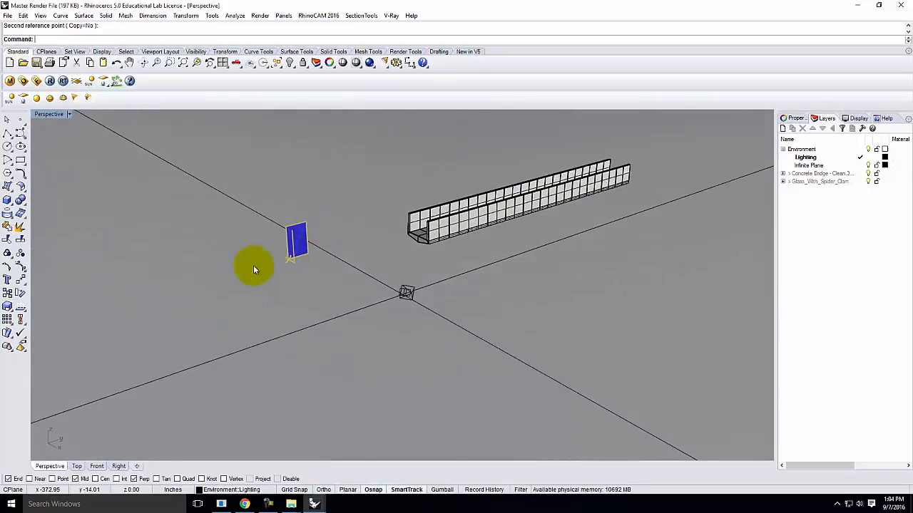
{"action": "mouse_move", "coordinate": [335, 251]}
{"action": "right_mouse_down"}
{"action": "mouse_move", "coordinate": [338, 265]}
{"action": "mouse_move", "coordinate": [331, 261]}
{"action": "right_mouse_up"}
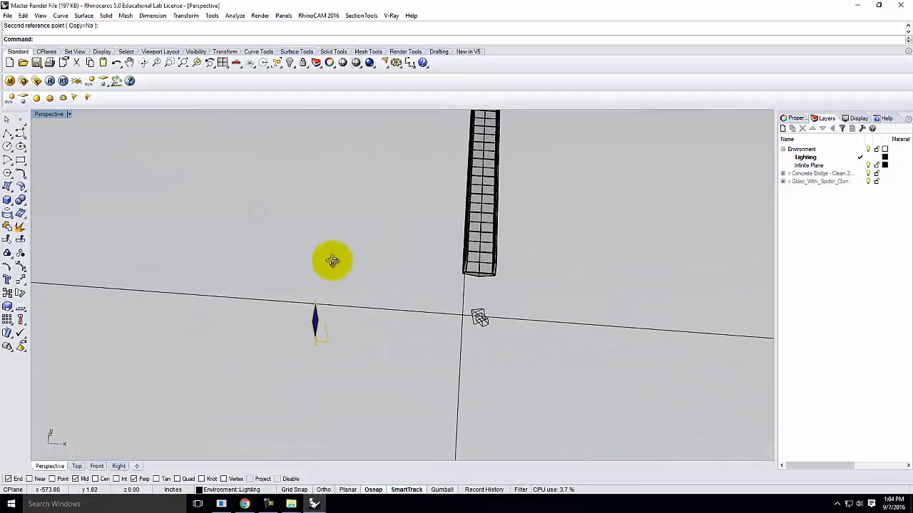
{"action": "double_click", "coordinate": [50, 114]}
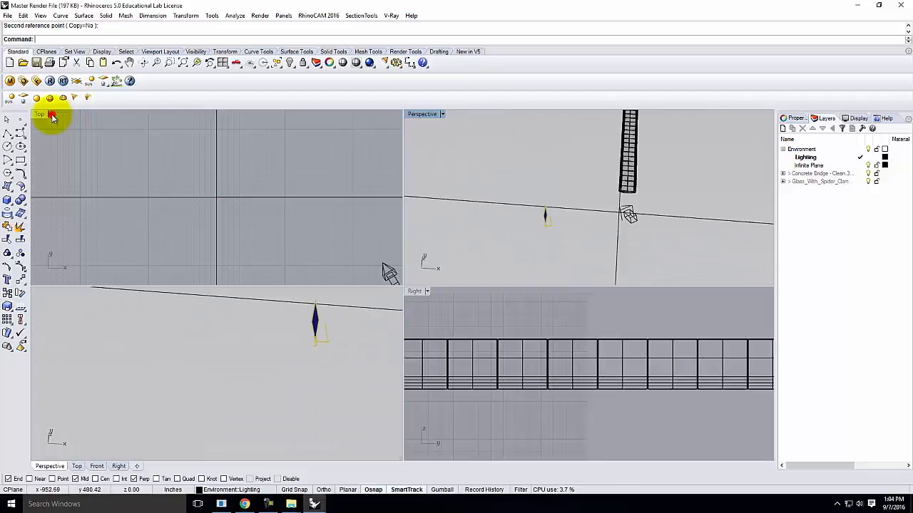
{"action": "scroll", "coordinate": [201, 198], "scroll_direction": "down", "scroll_amount": 20}
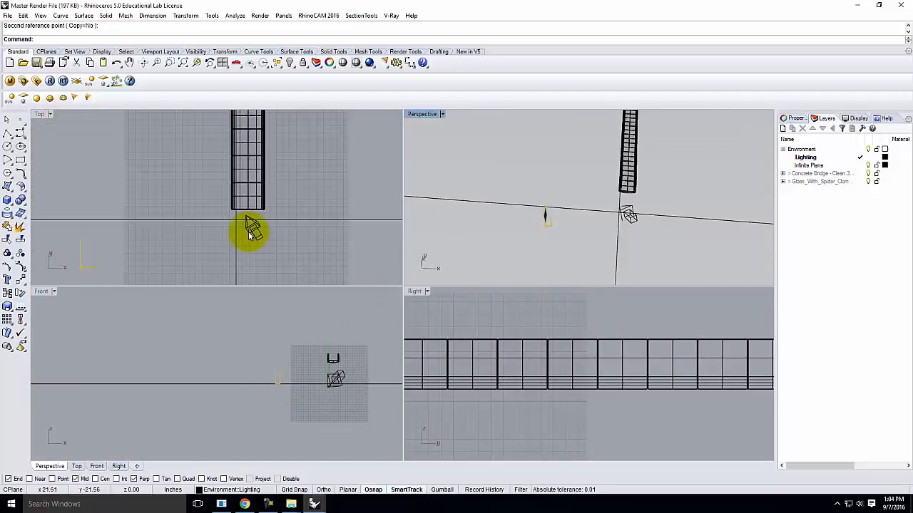
{"action": "scroll", "coordinate": [215, 254], "scroll_direction": "up", "scroll_amount": 4}
{"action": "key", "text": "Return"}
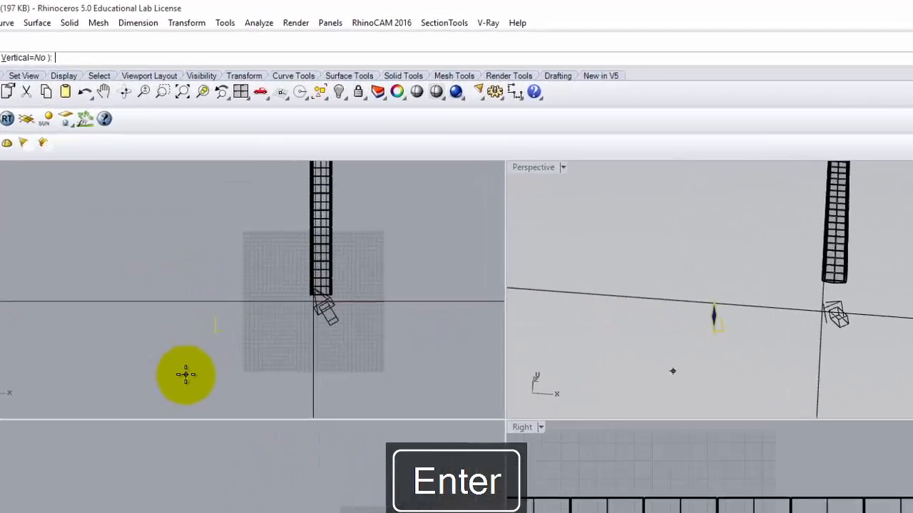
{"action": "left_click", "coordinate": [186, 375]}
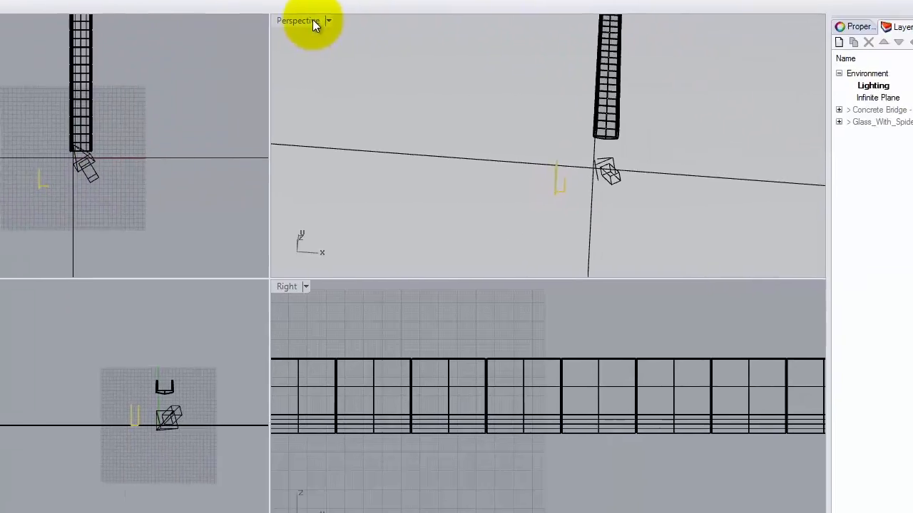
Maximize the Perspective view and expand the linked Glass_With_Spider_Clamp - Clean layer to examine its sublayers
{"action": "double_click", "coordinate": [556, 173]}
{"action": "right_click_drag", "start_coordinate": [611, 160], "coordinate": [570, 93]}
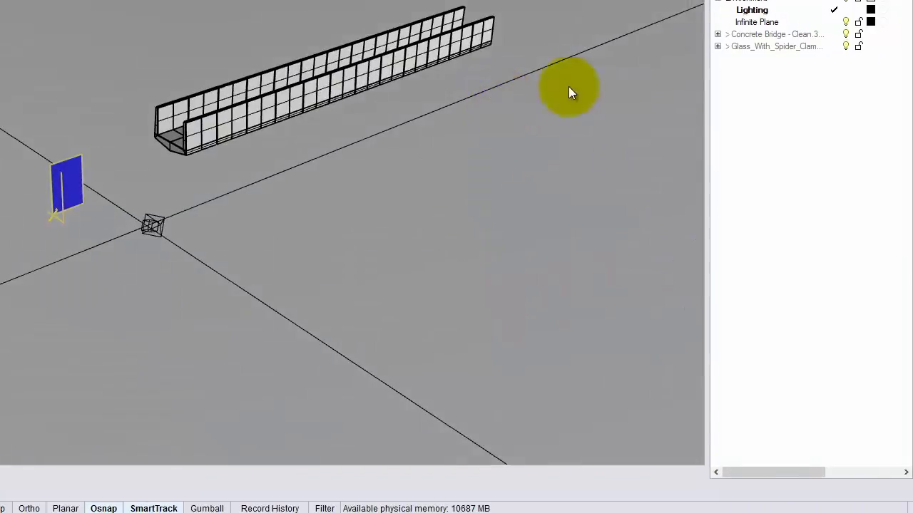
{"action": "left_click", "coordinate": [760, 46]}
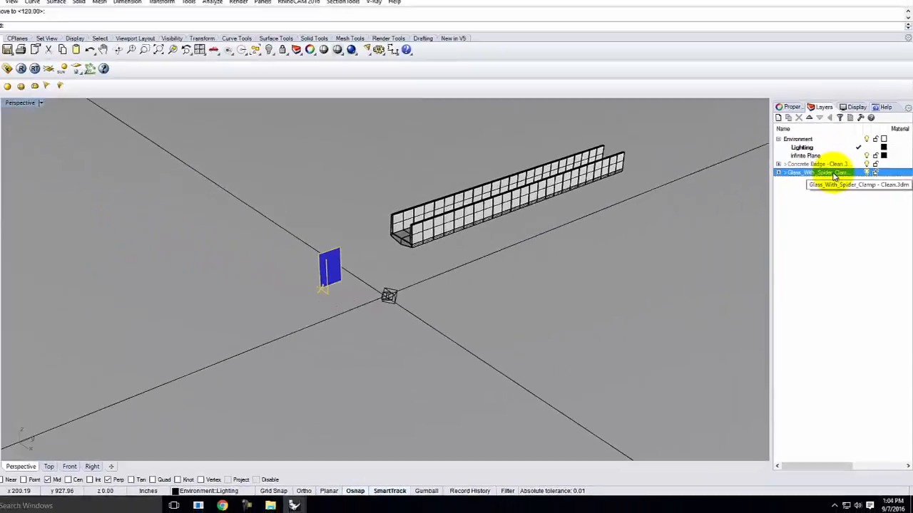
{"action": "left_click", "coordinate": [717, 45]}
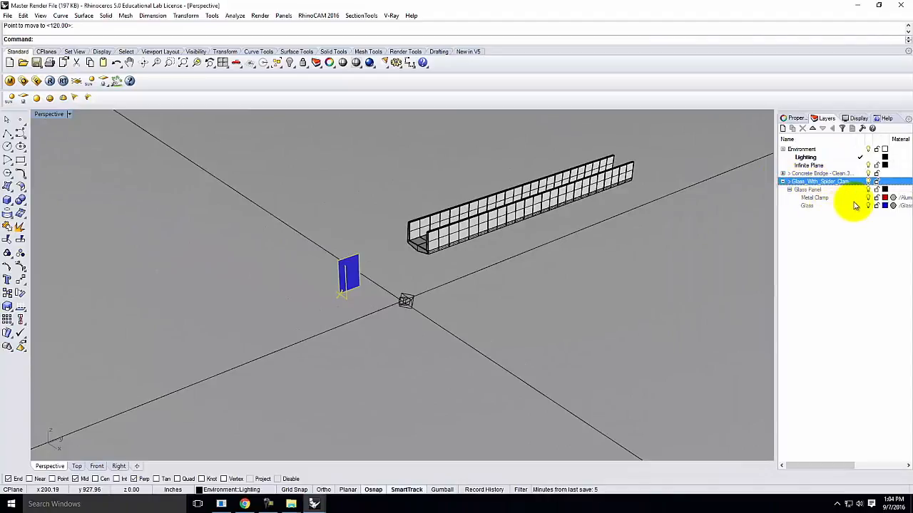
Examine the Metal Clamp and Glass sublayers of the linked glass panel block
{"action": "left_click", "coordinate": [868, 199]}
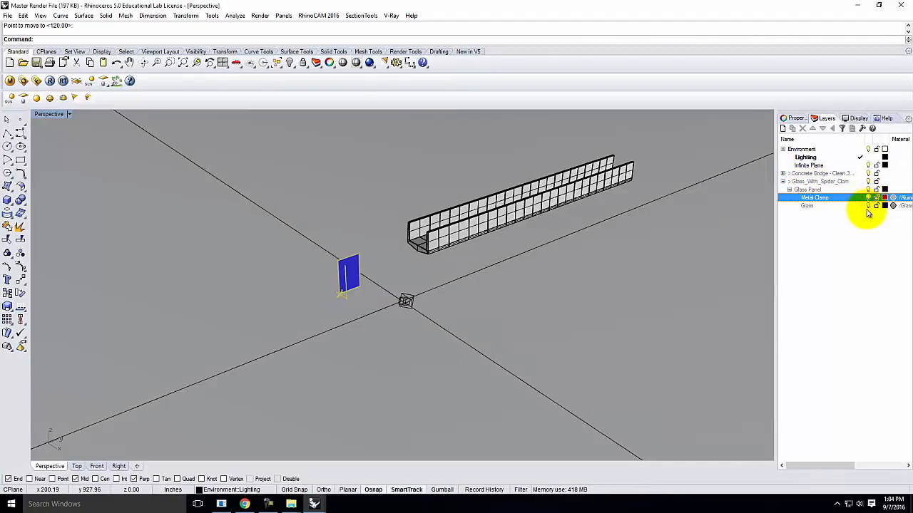
{"action": "left_click", "coordinate": [868, 206]}
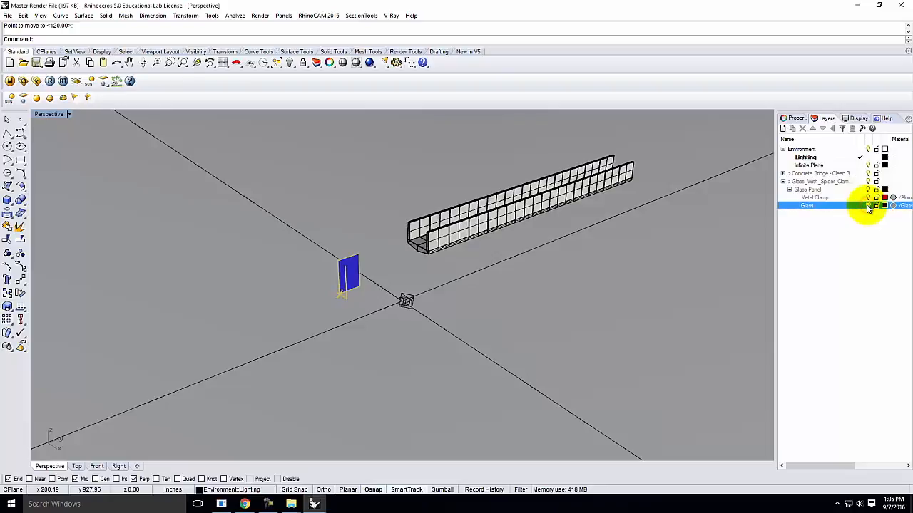
{"action": "left_click", "coordinate": [292, 255]}
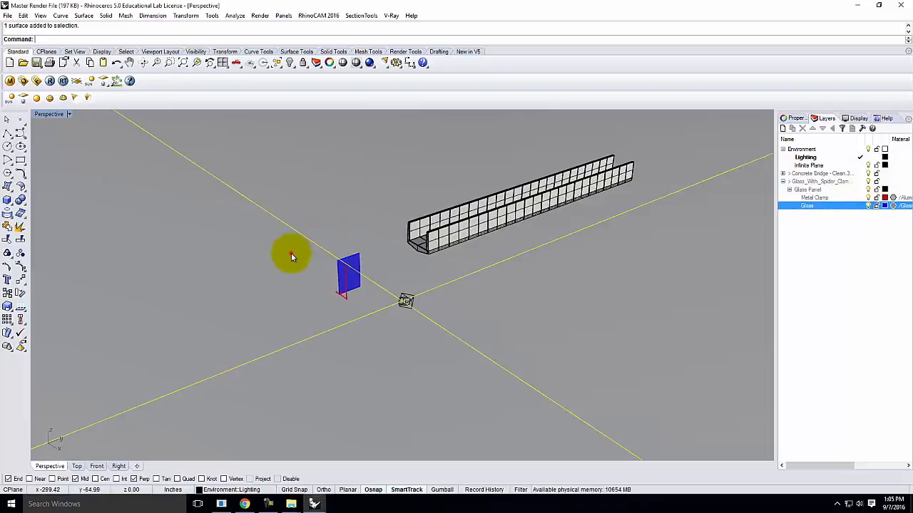
Start a rectangular array of the glass panel block with 1 copy in X, 15 in Y and 5 in Z
{"action": "scroll", "coordinate": [340, 280], "scroll_direction": "up", "scroll_amount": 3}
{"action": "left_click", "coordinate": [341, 280]}
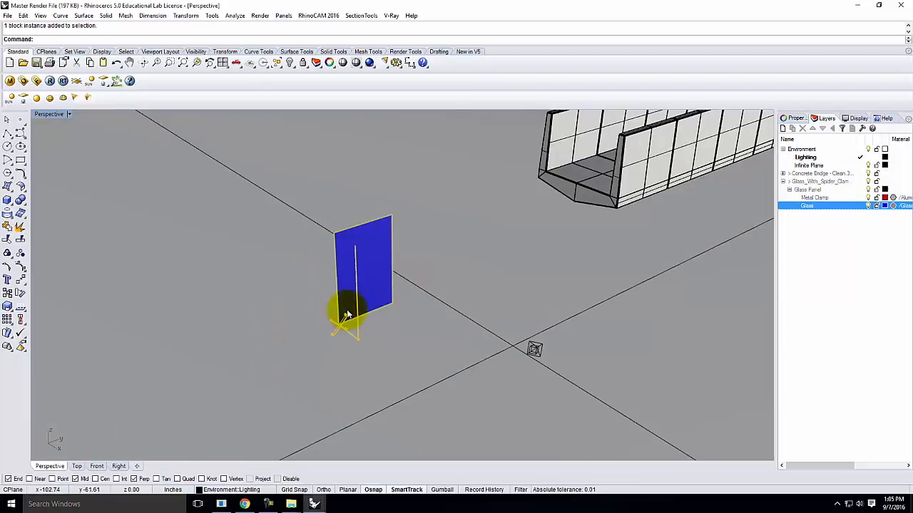
{"action": "scroll", "coordinate": [347, 316], "scroll_direction": "up", "scroll_amount": 5}
{"action": "right_click_drag", "start_coordinate": [278, 328], "coordinate": [291, 353]}
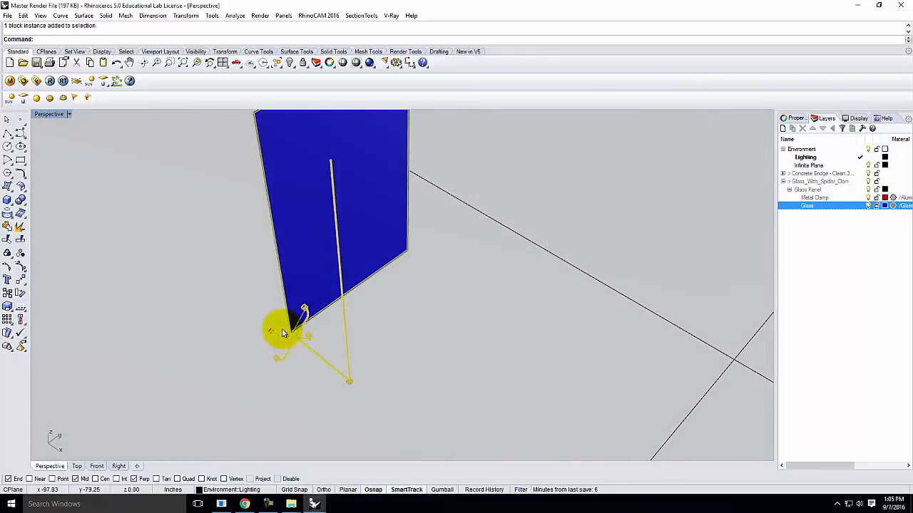
{"action": "key", "text": "Return"}
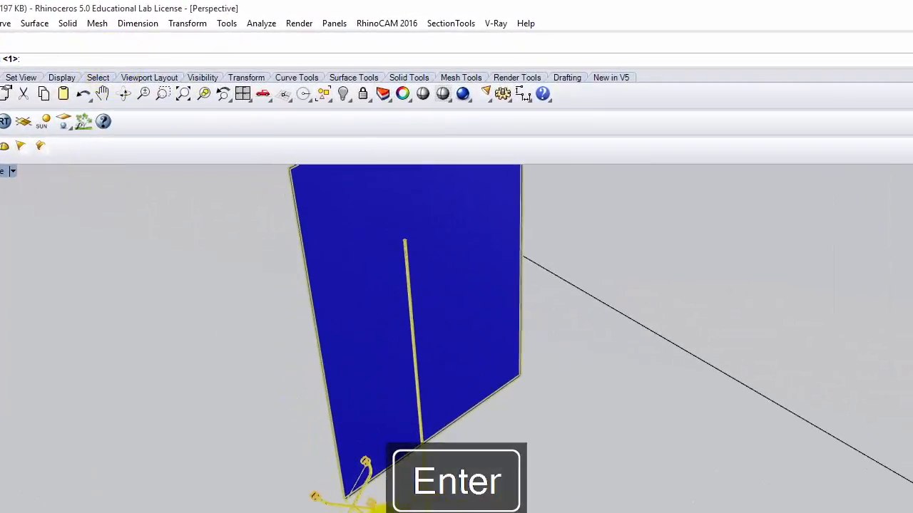
{"action": "type", "text": "15"}
{"action": "key", "text": "Return"}
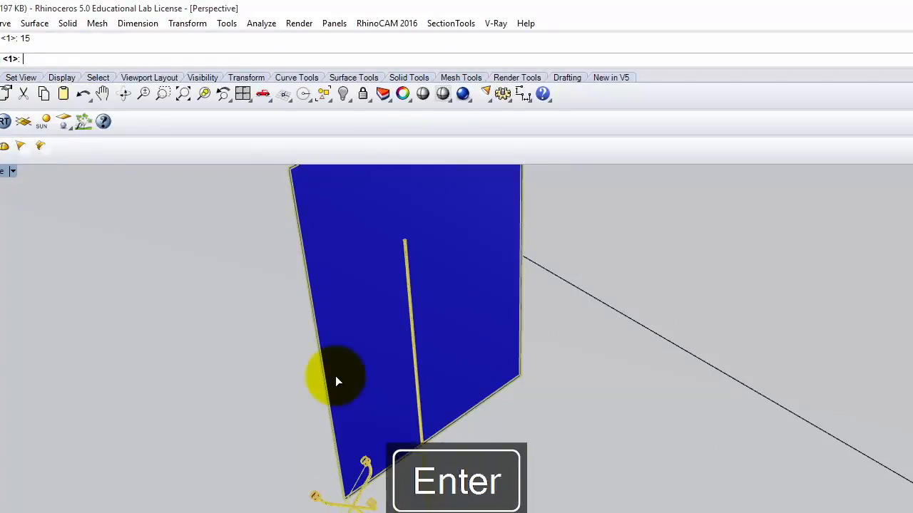
{"action": "type", "text": "5"}
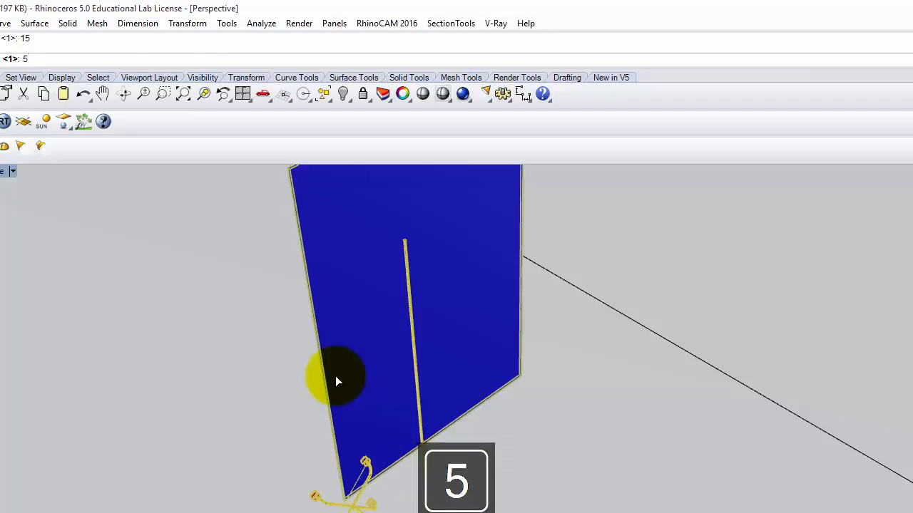
{"action": "key", "text": "Return"}
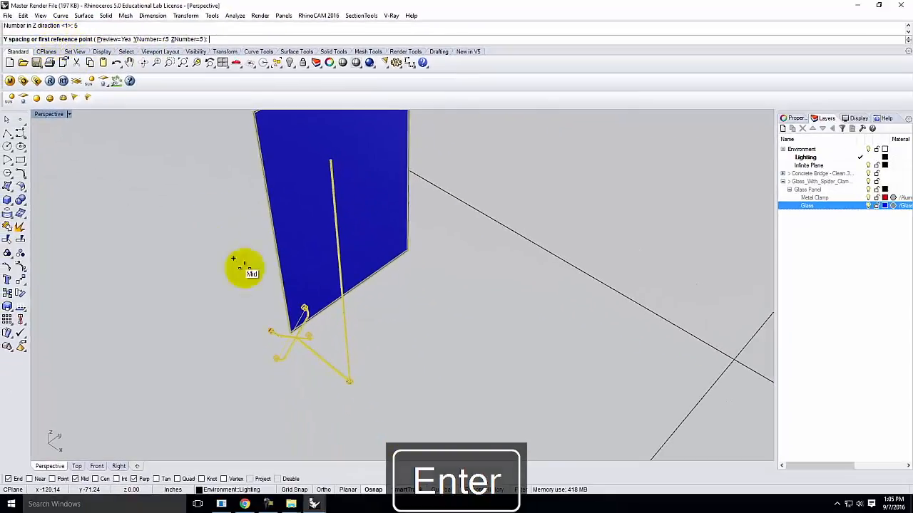
Set the array's Y spacing to the panel's 48-inch width by picking the glass's two lower corners
{"action": "scroll", "coordinate": [354, 397], "scroll_direction": "up", "scroll_amount": 5}
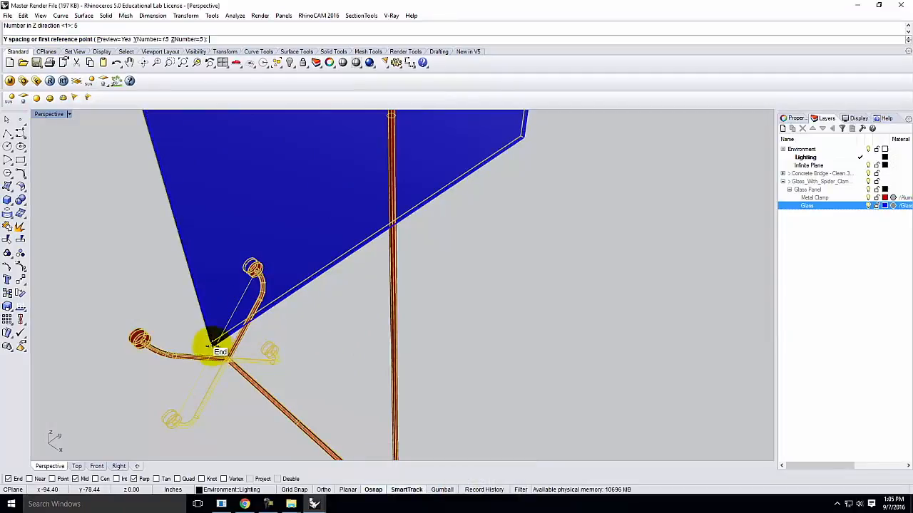
{"action": "scroll", "coordinate": [214, 342], "scroll_direction": "up", "scroll_amount": 4}
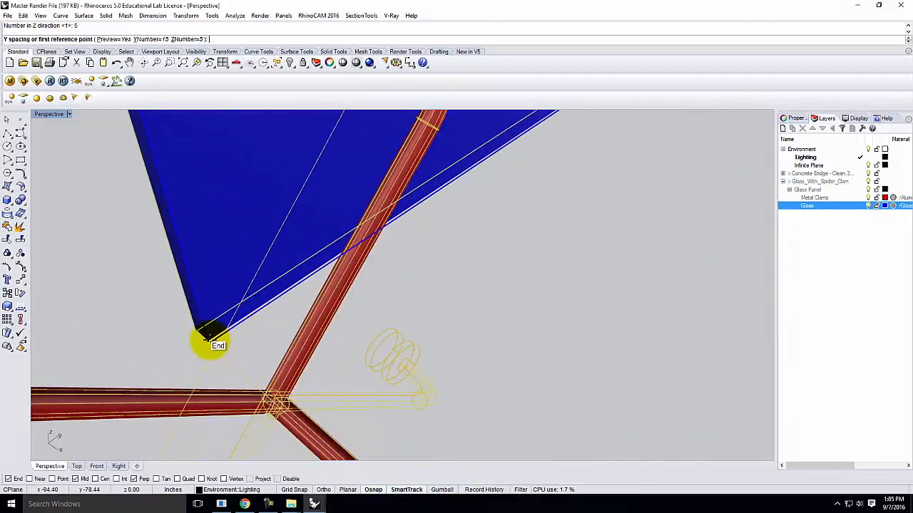
{"action": "left_click", "coordinate": [201, 332]}
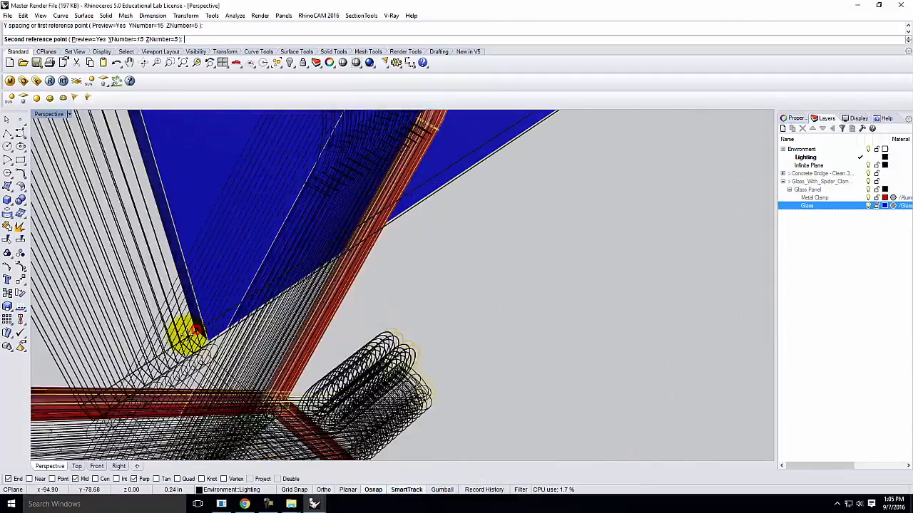
{"action": "scroll", "coordinate": [199, 335], "scroll_direction": "down", "scroll_amount": 5}
{"action": "scroll", "coordinate": [378, 257], "scroll_direction": "up", "scroll_amount": 5}
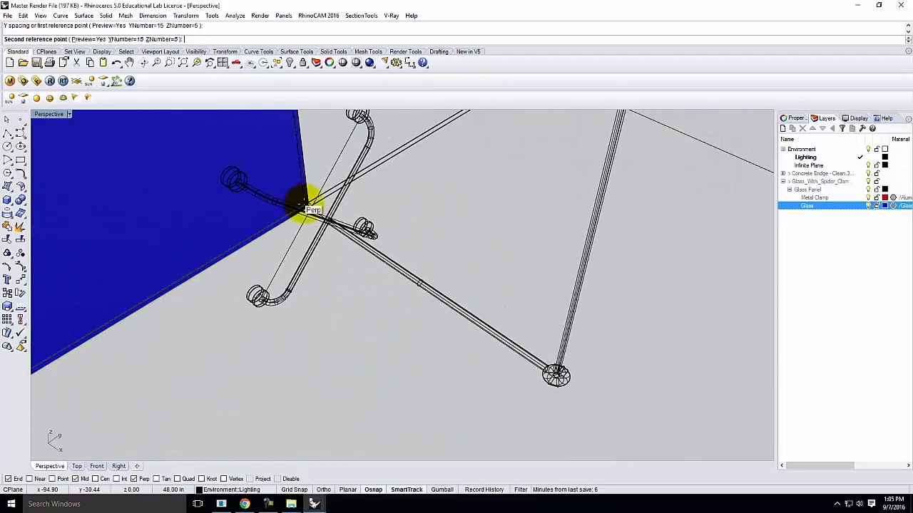
{"action": "left_click", "coordinate": [305, 205]}
{"action": "scroll", "coordinate": [380, 208], "scroll_direction": "down", "scroll_amount": 6}
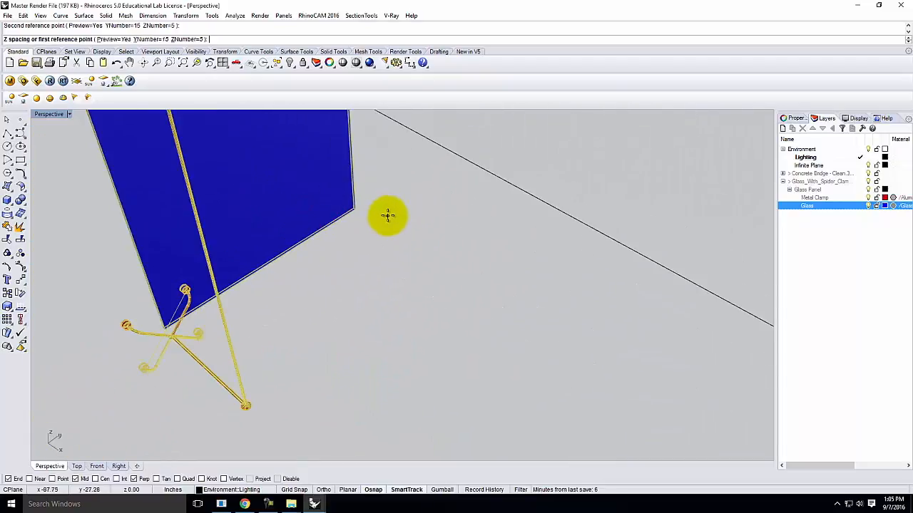
Set the array's Z spacing to the panel's 72-inch height by picking the glass's lower and upper corners on one edge
{"action": "left_click", "coordinate": [171, 336]}
{"action": "scroll", "coordinate": [166, 327], "scroll_direction": "up", "scroll_amount": 4}
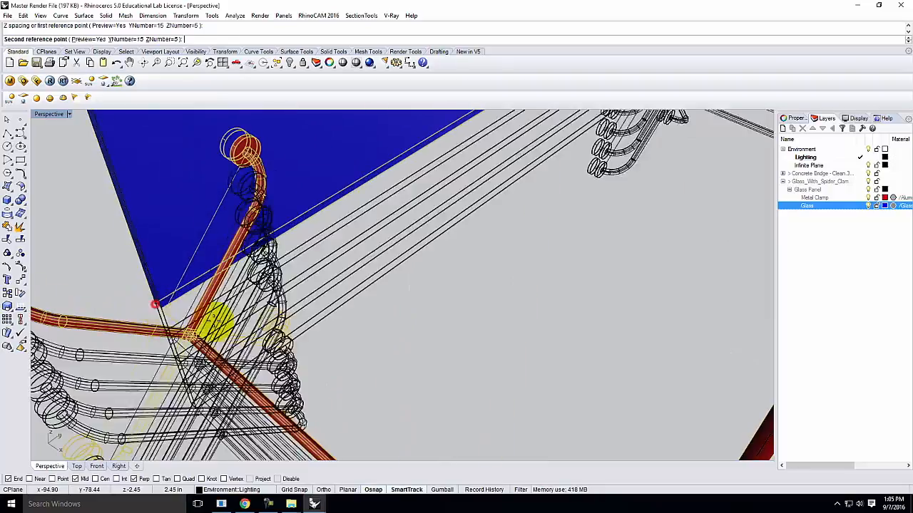
{"action": "scroll", "coordinate": [214, 322], "scroll_direction": "down", "scroll_amount": 6}
{"action": "scroll", "coordinate": [193, 251], "scroll_direction": "up", "scroll_amount": 6}
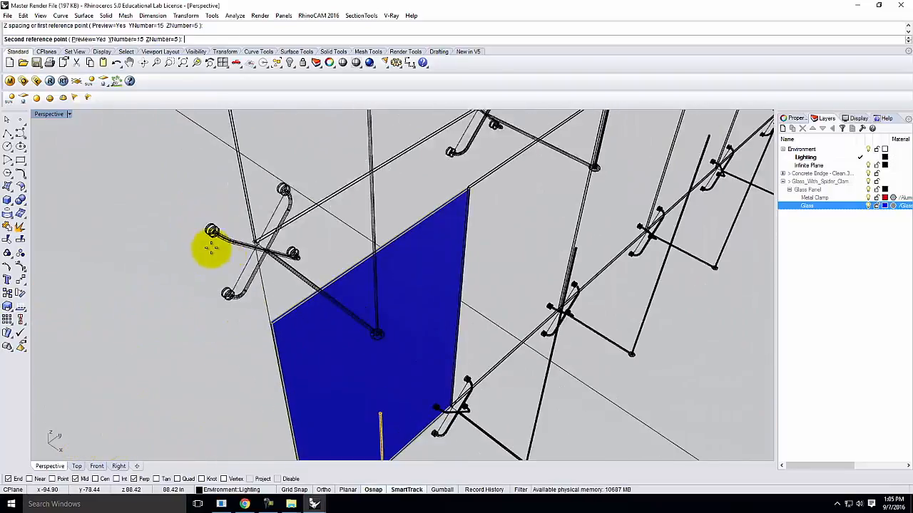
{"action": "scroll", "coordinate": [285, 321], "scroll_direction": "up", "scroll_amount": 8}
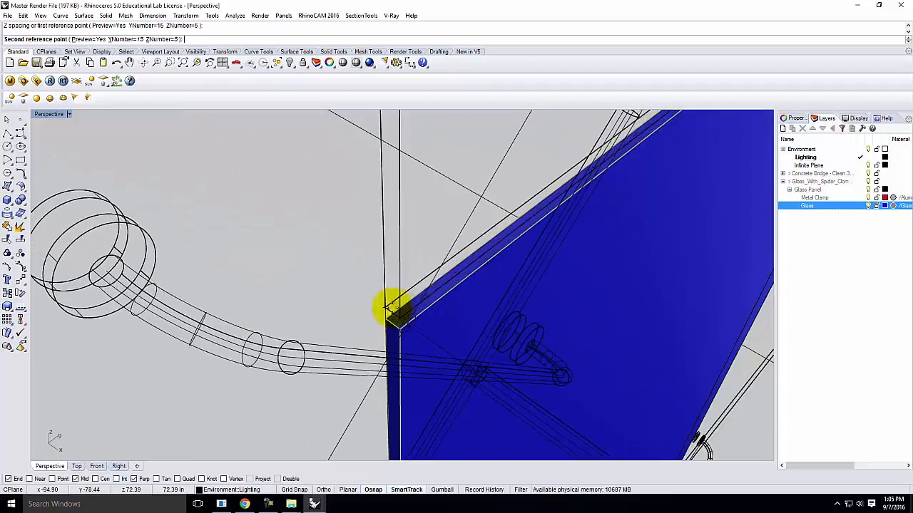
{"action": "left_click", "coordinate": [385, 313]}
{"action": "scroll", "coordinate": [320, 289], "scroll_direction": "down", "scroll_amount": 8}
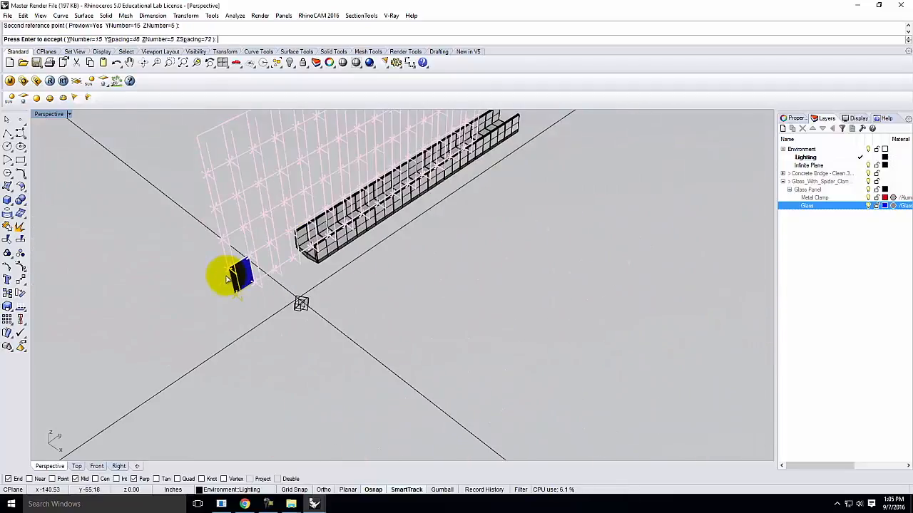
{"action": "scroll", "coordinate": [243, 285], "scroll_direction": "down", "scroll_amount": 3}
Change the array counts to 25 in Y and 10 in Z, and complete the glass panel array
{"action": "right_click_drag", "start_coordinate": [265, 292], "coordinate": [251, 235]}
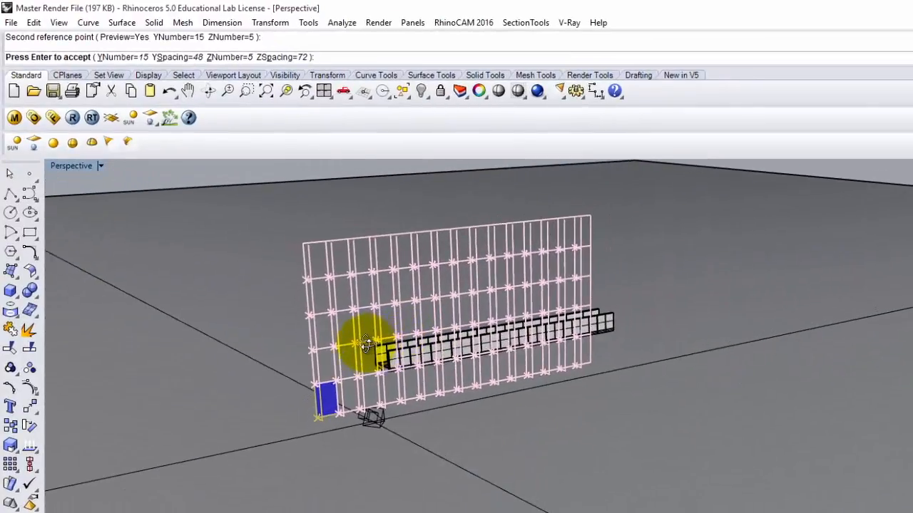
{"action": "right_click_drag", "start_coordinate": [365, 344], "coordinate": [412, 364]}
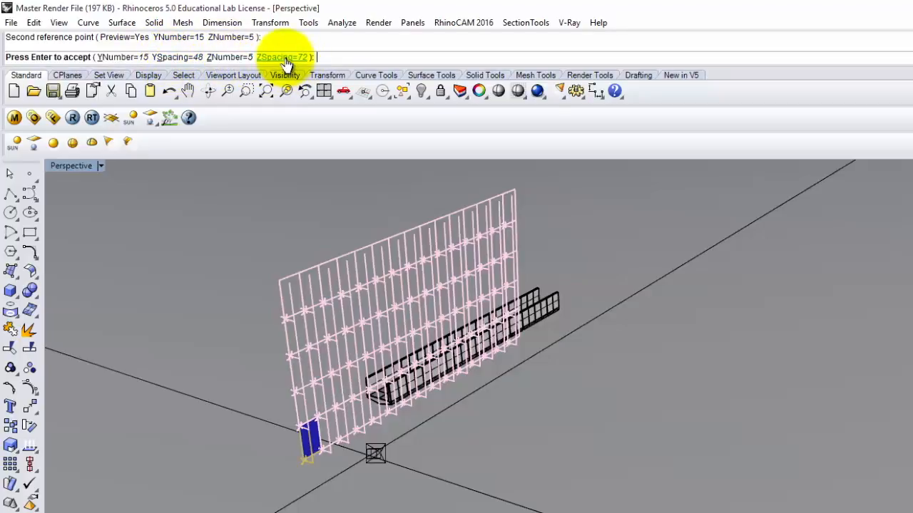
{"action": "left_click", "coordinate": [120, 58]}
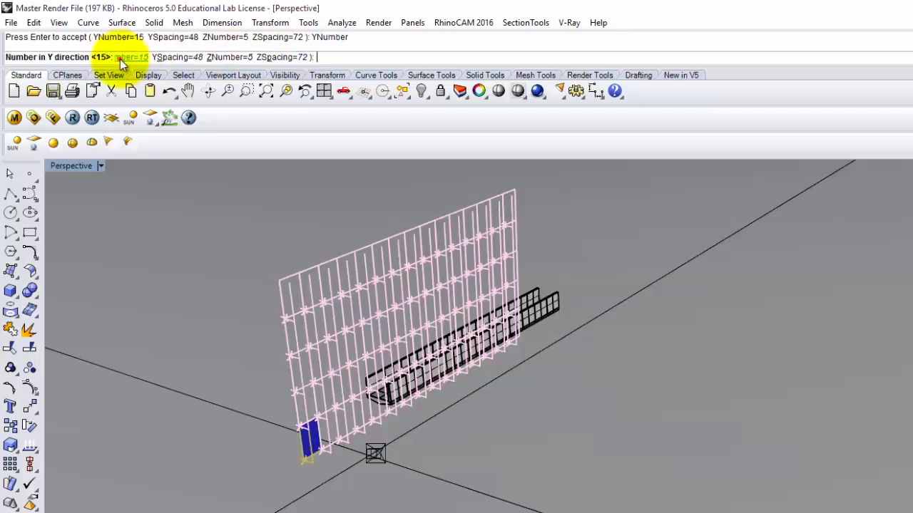
{"action": "type", "text": "2"}
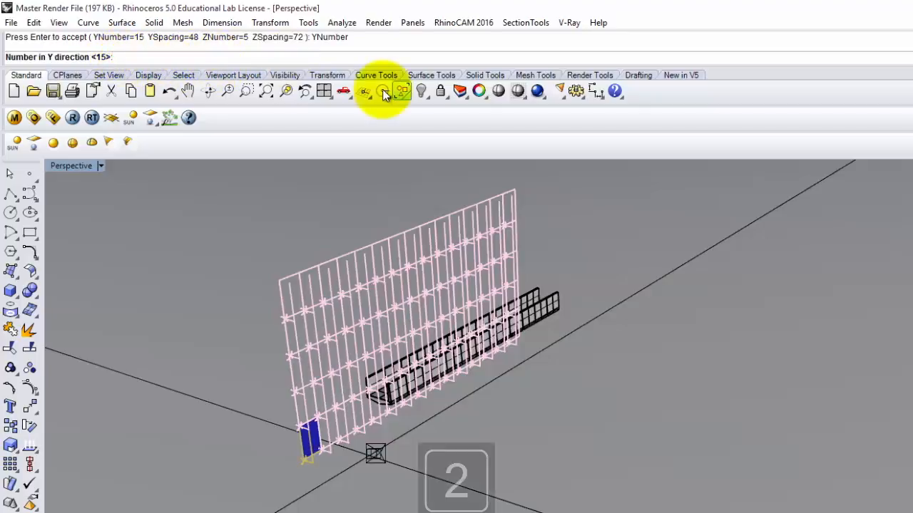
{"action": "type", "text": "5"}
{"action": "key", "text": "Return"}
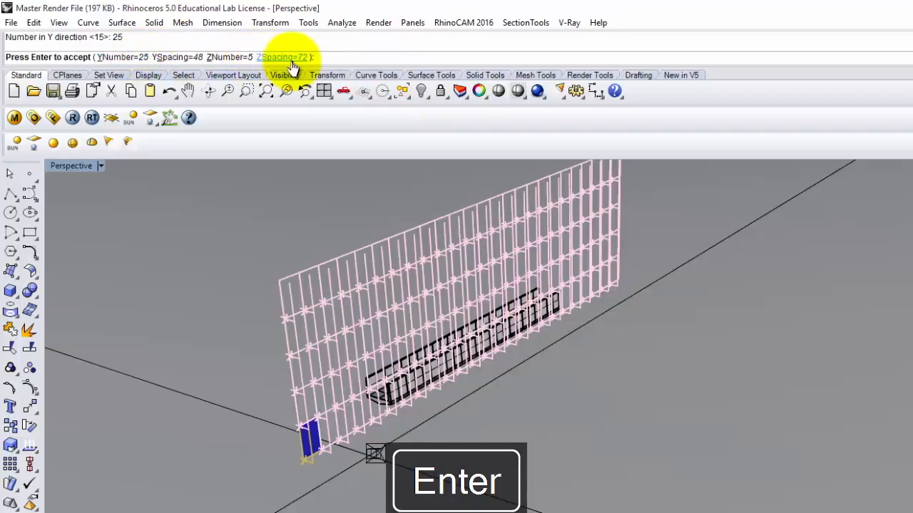
{"action": "left_click", "coordinate": [229, 57]}
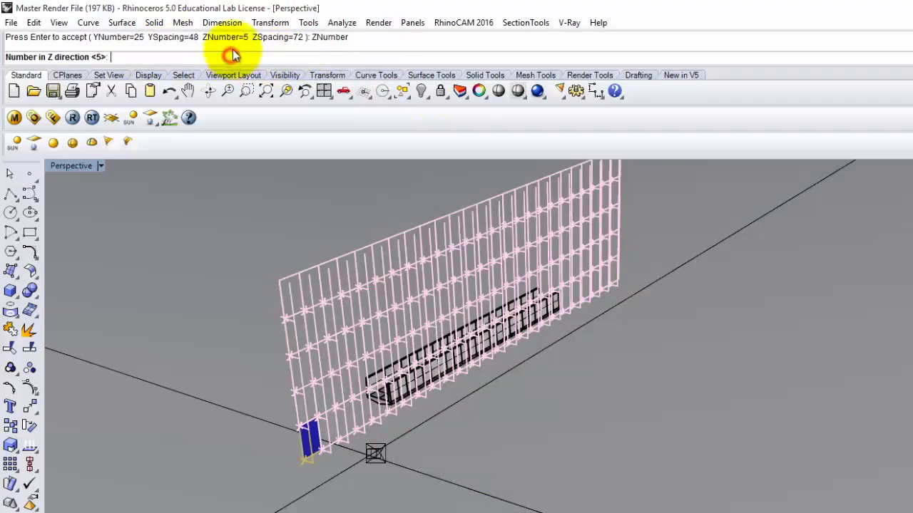
{"action": "type", "text": "10"}
{"action": "key", "text": "Return"}
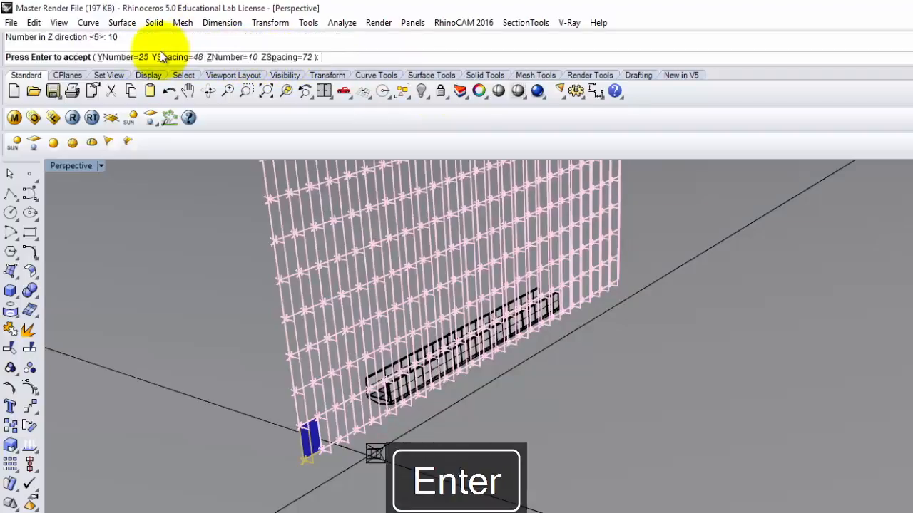
{"action": "scroll", "coordinate": [399, 360], "scroll_direction": "down", "scroll_amount": 2}
{"action": "scroll", "coordinate": [407, 342], "scroll_direction": "down", "scroll_amount": 2}
{"action": "scroll", "coordinate": [433, 273], "scroll_direction": "up", "scroll_amount": 4}
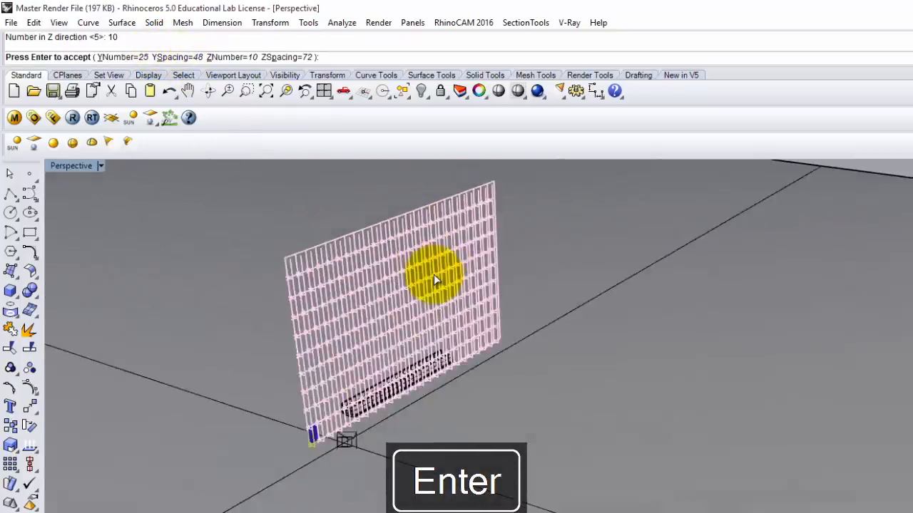
{"action": "key", "text": "Return"}
Zoom to the nearest concrete bridge segment and examine how the bridge sits against the glass wall from a low angle
{"action": "right_click_drag", "start_coordinate": [390, 436], "coordinate": [271, 438]}
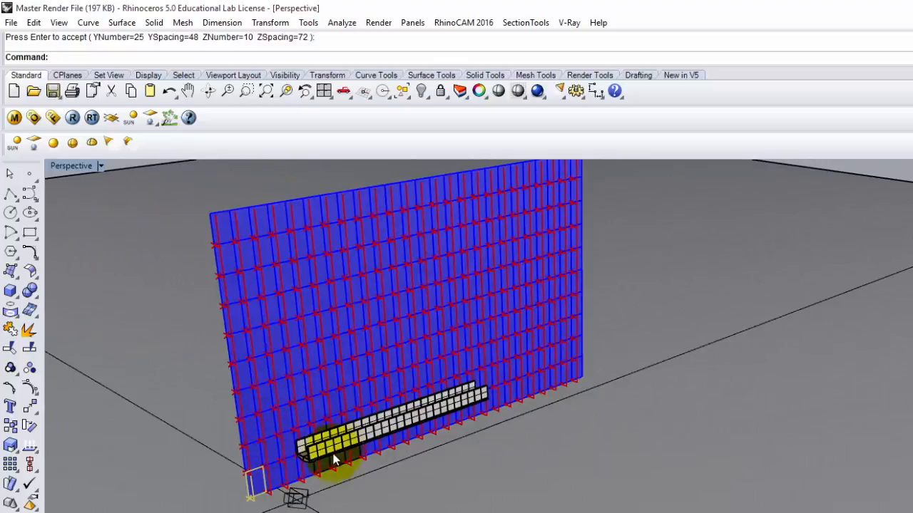
{"action": "scroll", "coordinate": [333, 459], "scroll_direction": "up", "scroll_amount": 2}
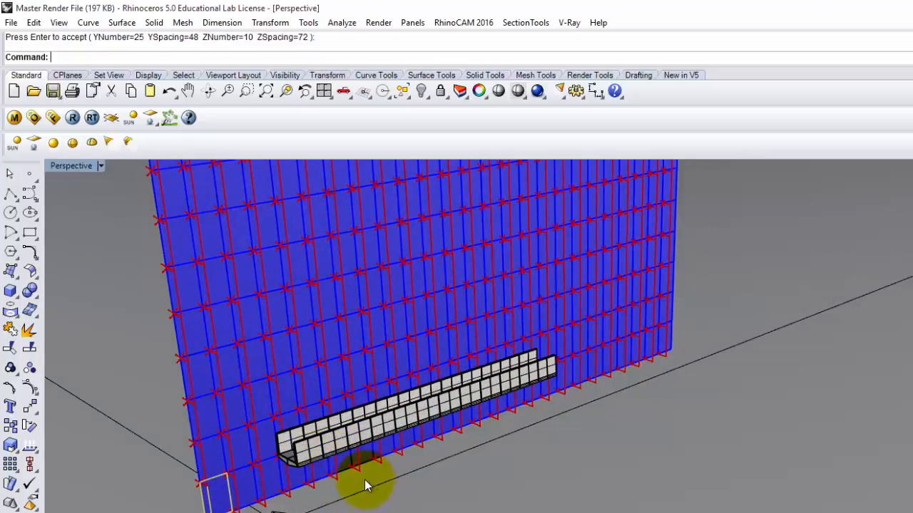
{"action": "left_click", "coordinate": [308, 458]}
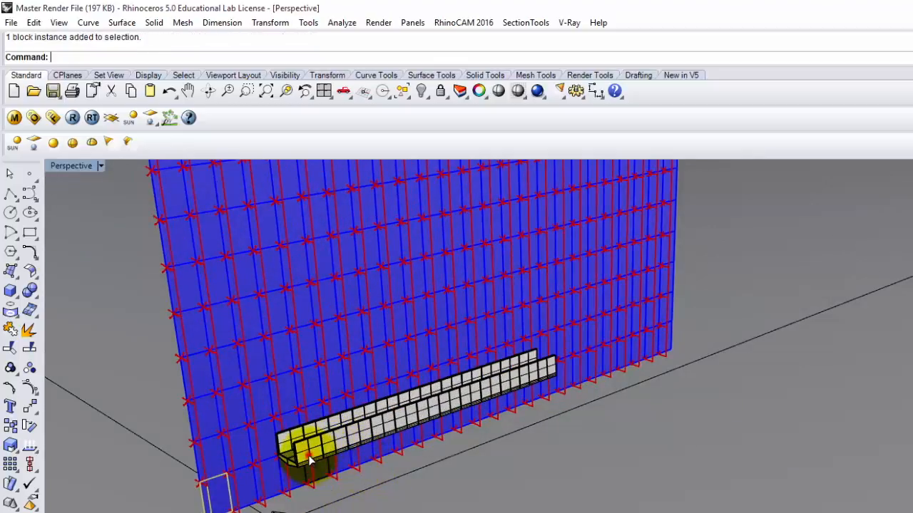
{"action": "key", "text": "Return"}
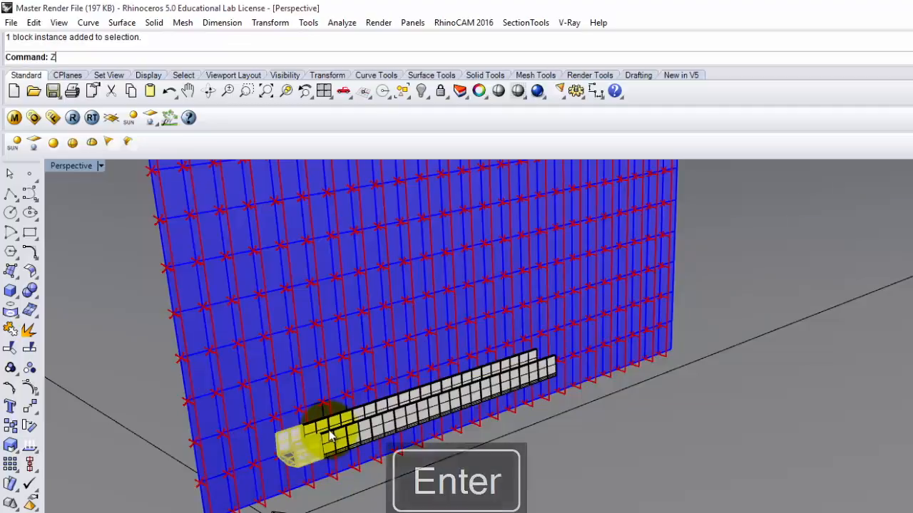
{"action": "type", "text": "s"}
{"action": "key", "text": "Return"}
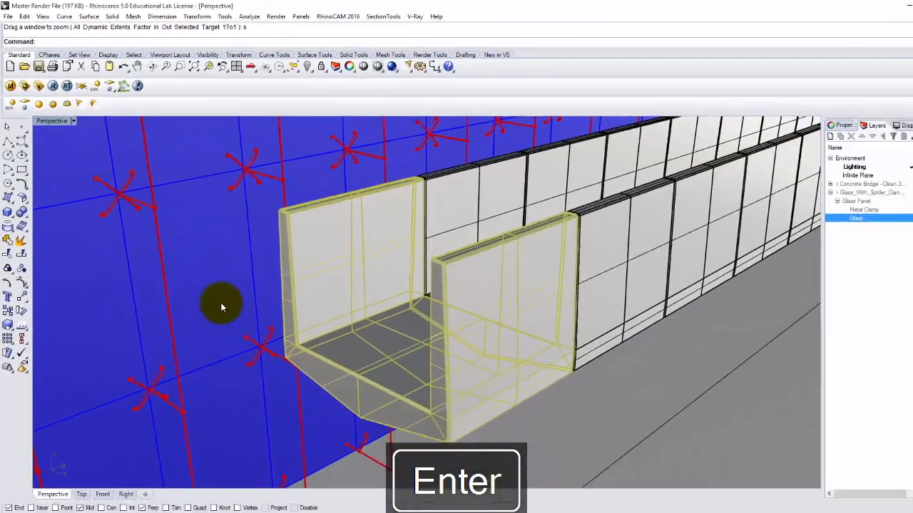
{"action": "scroll", "coordinate": [221, 307], "scroll_direction": "down", "scroll_amount": 5}
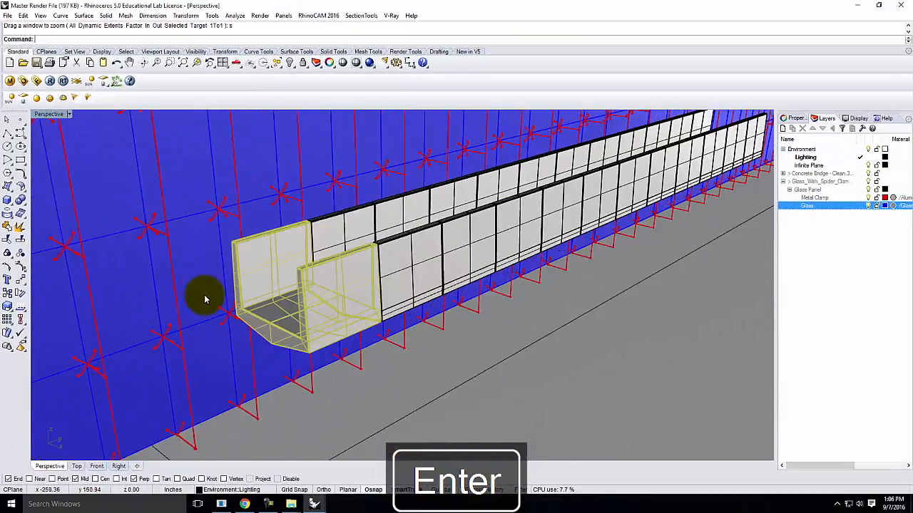
{"action": "right_click_drag", "start_coordinate": [343, 333], "coordinate": [332, 298]}
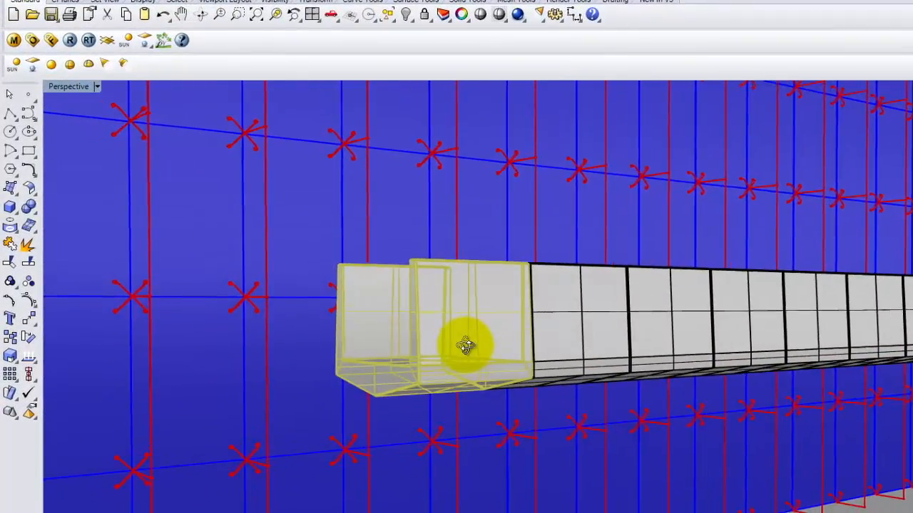
{"action": "right_click_drag", "start_coordinate": [465, 346], "coordinate": [464, 347]}
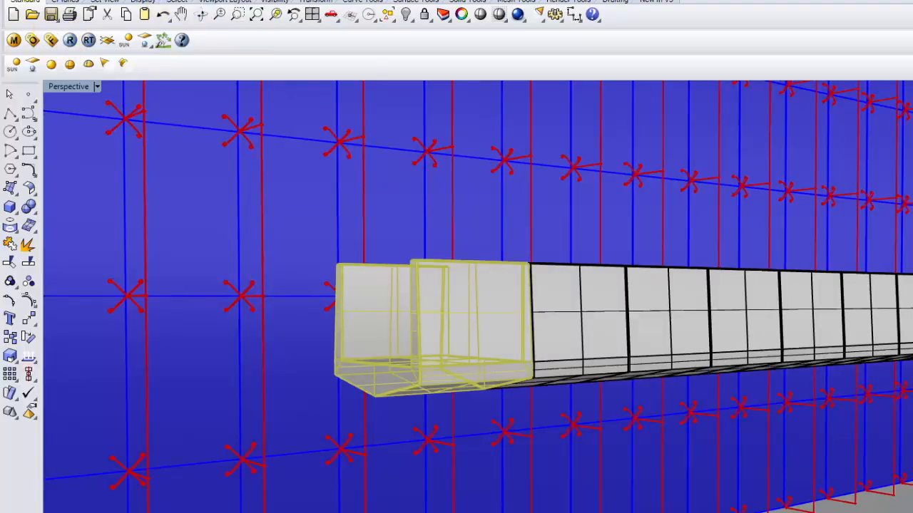
Save the current perspective as a named view called Bridge Perspective
{"action": "left_click", "coordinate": [97, 87]}
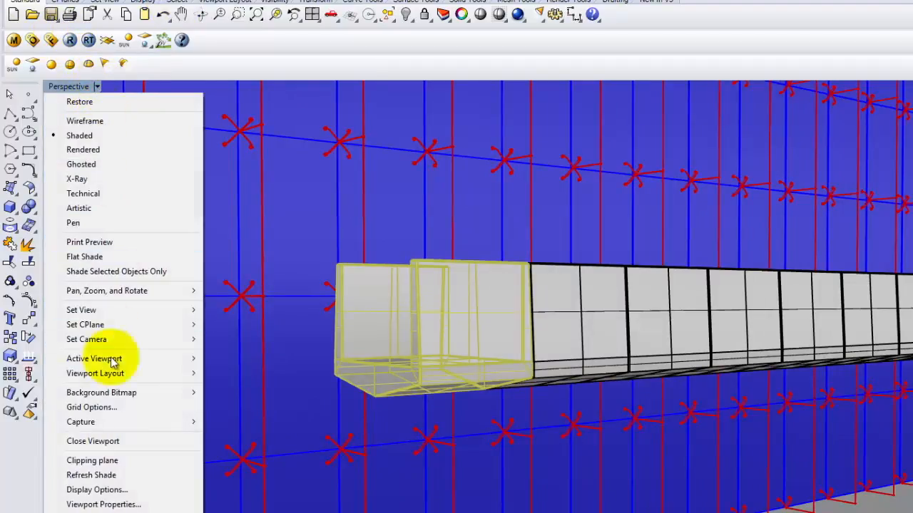
{"action": "mouse_move", "coordinate": [112, 309]}
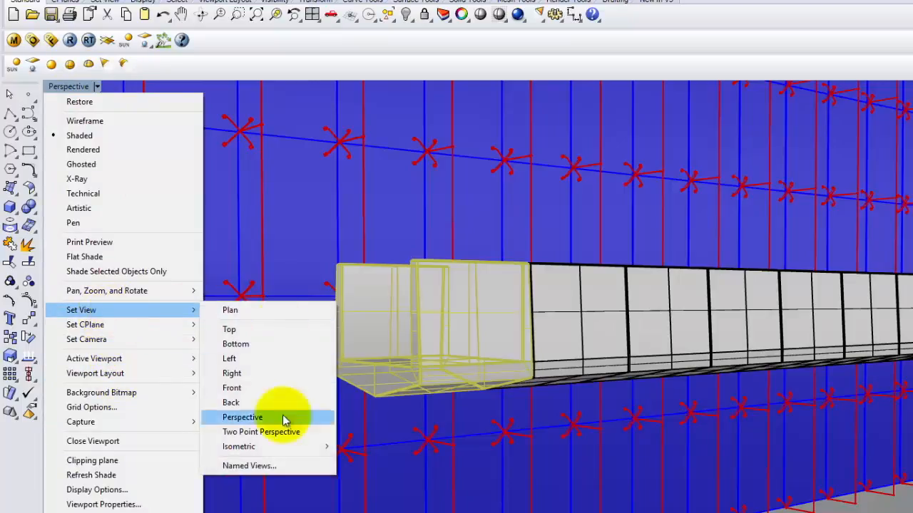
{"action": "left_click", "coordinate": [274, 467]}
{"action": "left_click", "coordinate": [273, 216]}
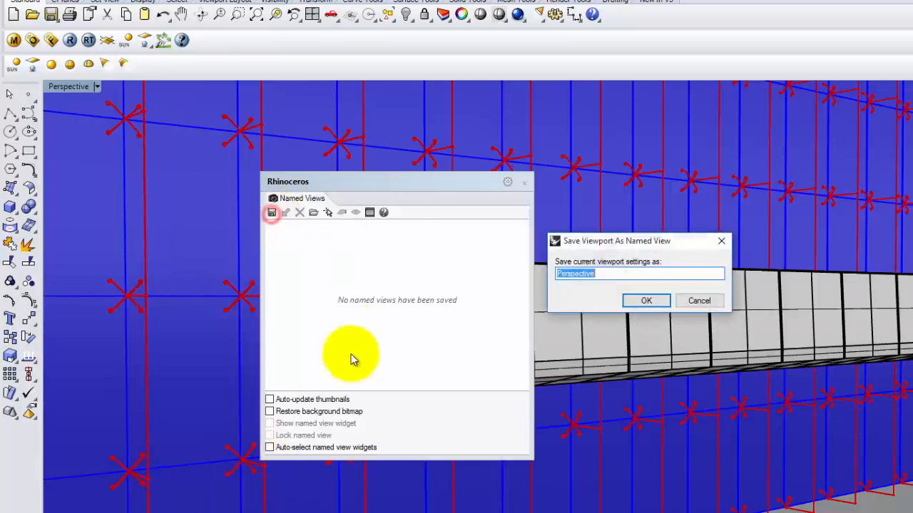
{"action": "type", "text": "Bridge "}
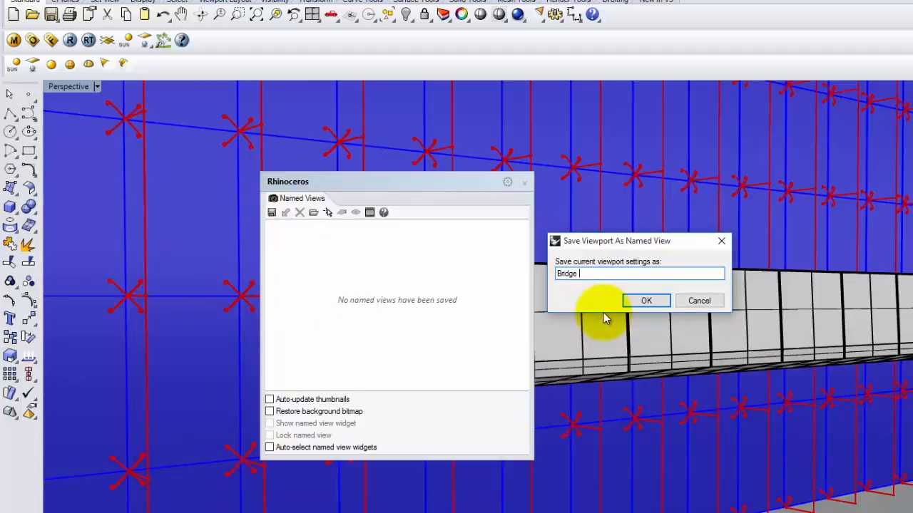
{"action": "type", "text": "Perspective"}
{"action": "left_click", "coordinate": [646, 301]}
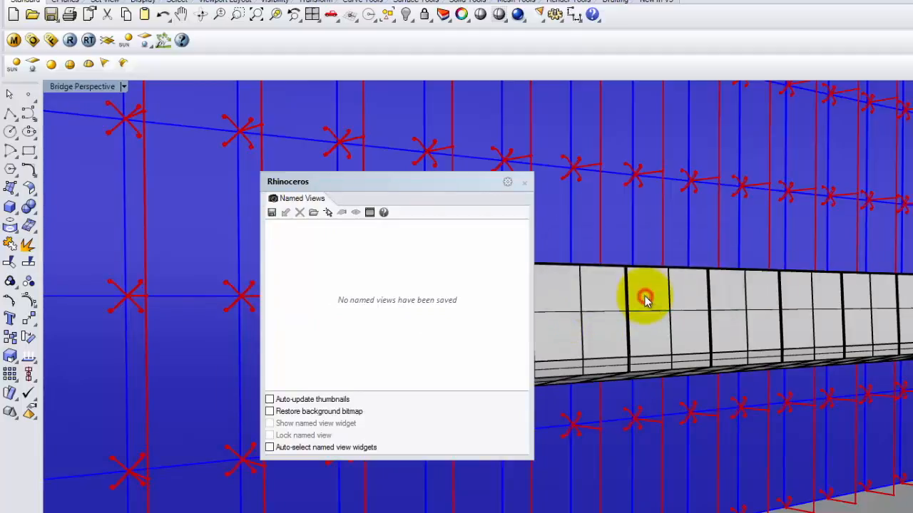
{"action": "left_click", "coordinate": [525, 184]}
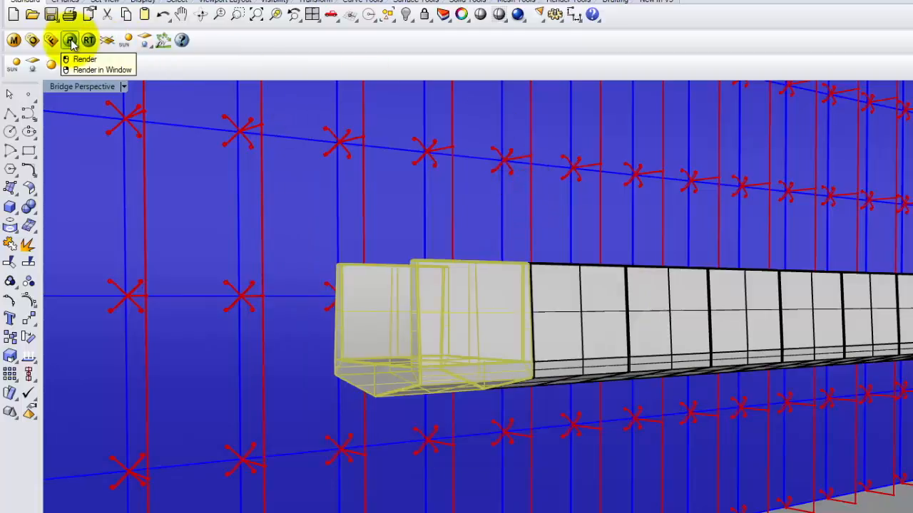
Match the V-Ray output size to the viewport's aspect ratio, 800 x 377, and render the bridge view
{"action": "left_click", "coordinate": [32, 43]}
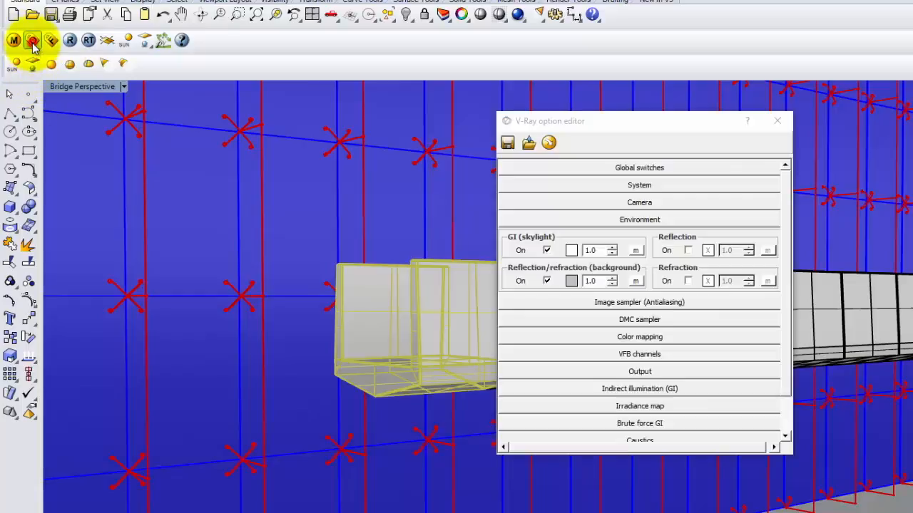
{"action": "left_click", "coordinate": [665, 371]}
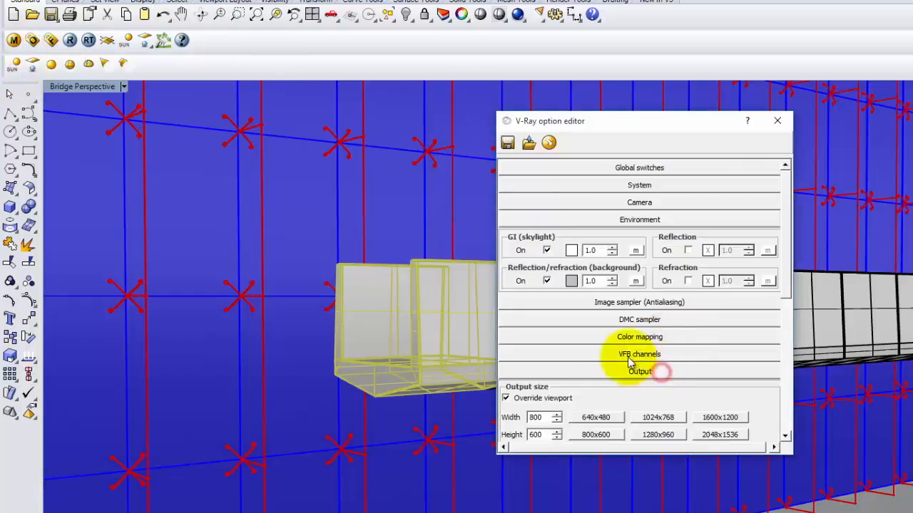
{"action": "left_click_drag", "start_coordinate": [787, 261], "coordinate": [789, 318]}
{"action": "left_click", "coordinate": [559, 352]}
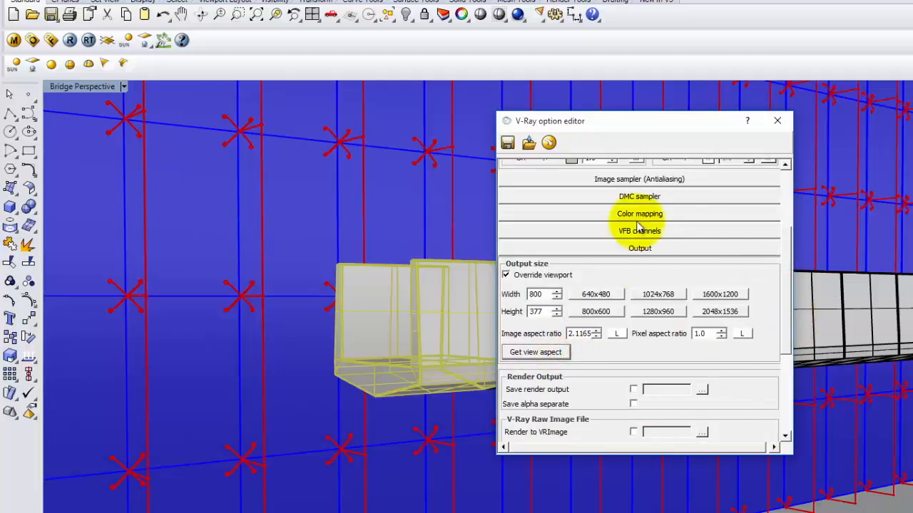
{"action": "left_click", "coordinate": [777, 120]}
{"action": "left_click", "coordinate": [70, 40]}
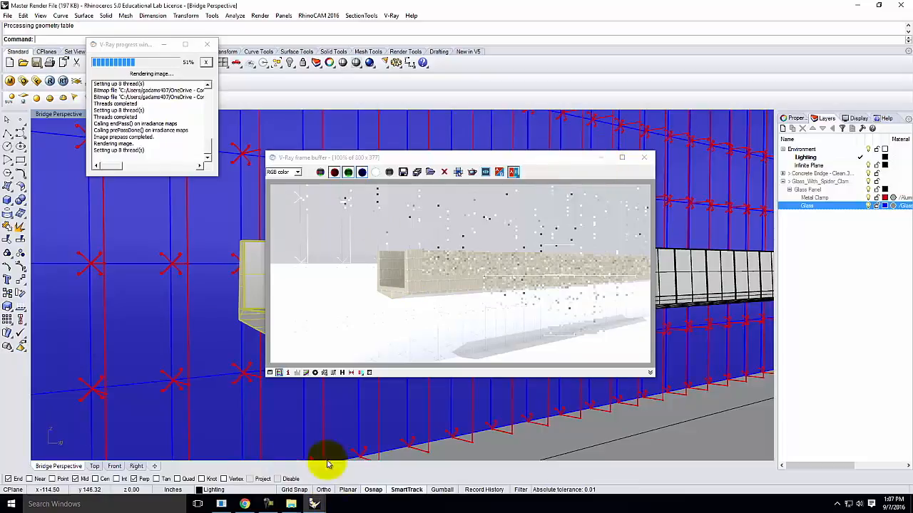
Switch to the Concrete Bridge - Clean file and draw a polyline along the wall's top centreline between its two end edges' midpoints
{"action": "mouse_move", "coordinate": [316, 502]}
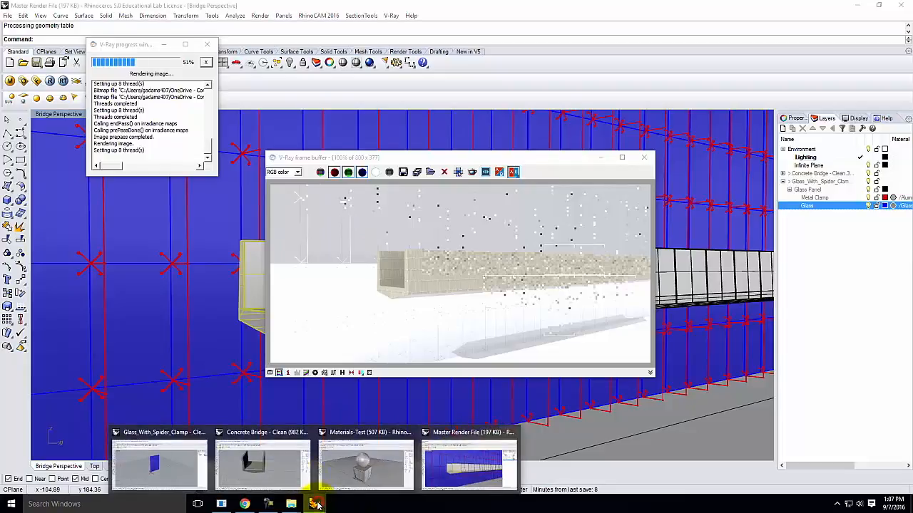
{"action": "left_click", "coordinate": [260, 467]}
{"action": "right_click_drag", "start_coordinate": [475, 154], "coordinate": [368, 150]}
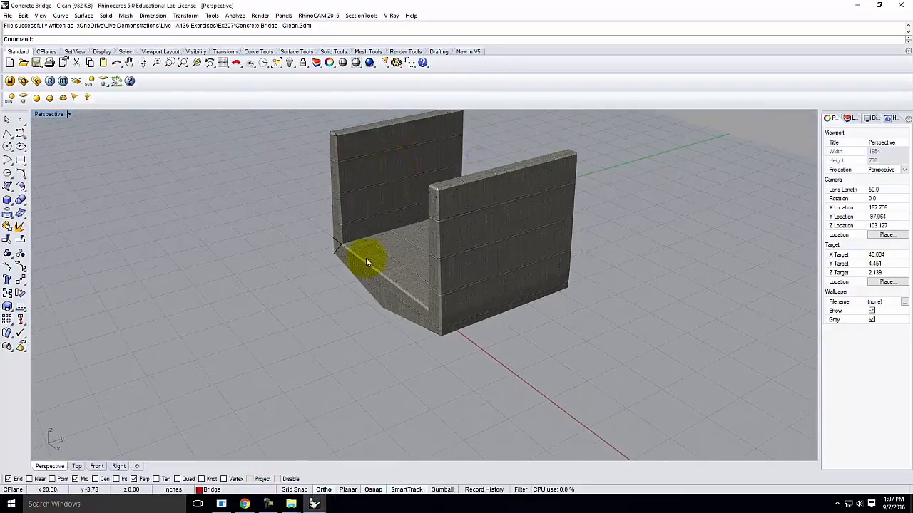
{"action": "scroll", "coordinate": [365, 259], "scroll_direction": "down", "scroll_amount": 5}
{"action": "scroll", "coordinate": [381, 190], "scroll_direction": "up", "scroll_amount": 8}
{"action": "scroll", "coordinate": [347, 178], "scroll_direction": "up", "scroll_amount": 3}
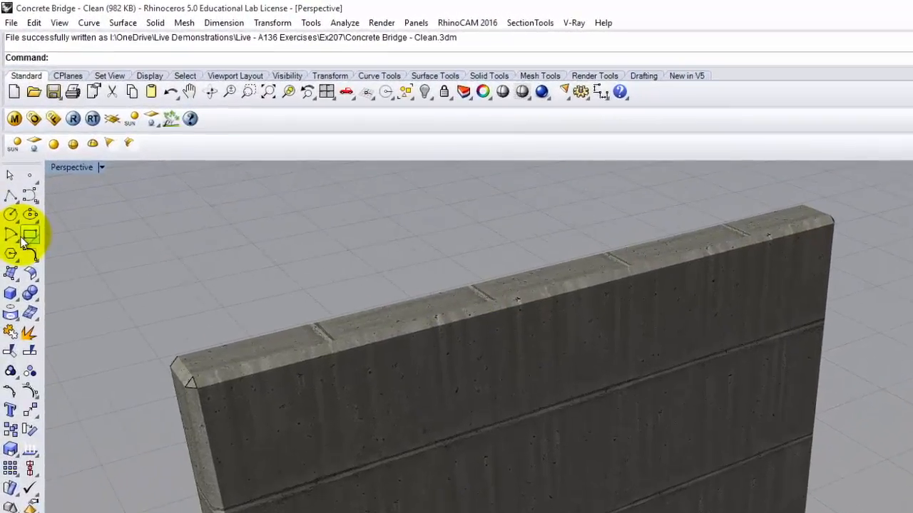
{"action": "left_click", "coordinate": [11, 214]}
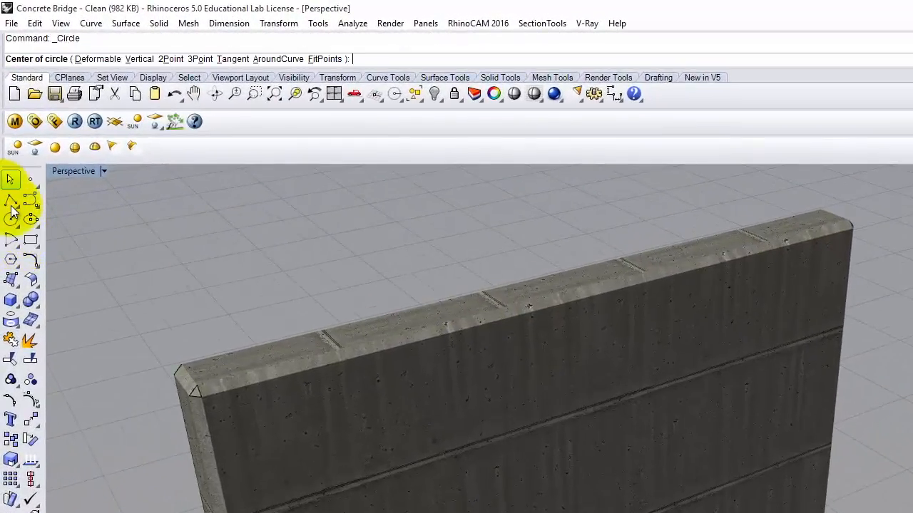
{"action": "left_click", "coordinate": [11, 200]}
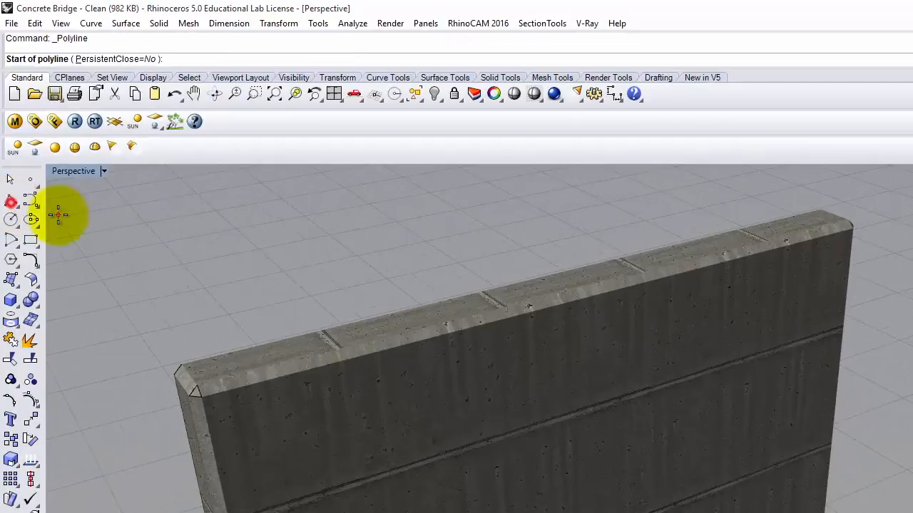
{"action": "left_click", "coordinate": [186, 365]}
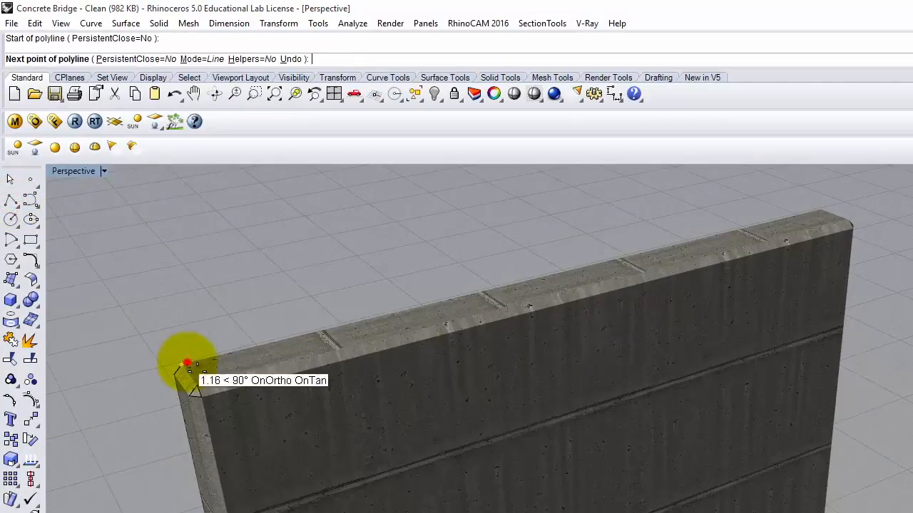
{"action": "left_click", "coordinate": [846, 218]}
{"action": "key", "text": "Return"}
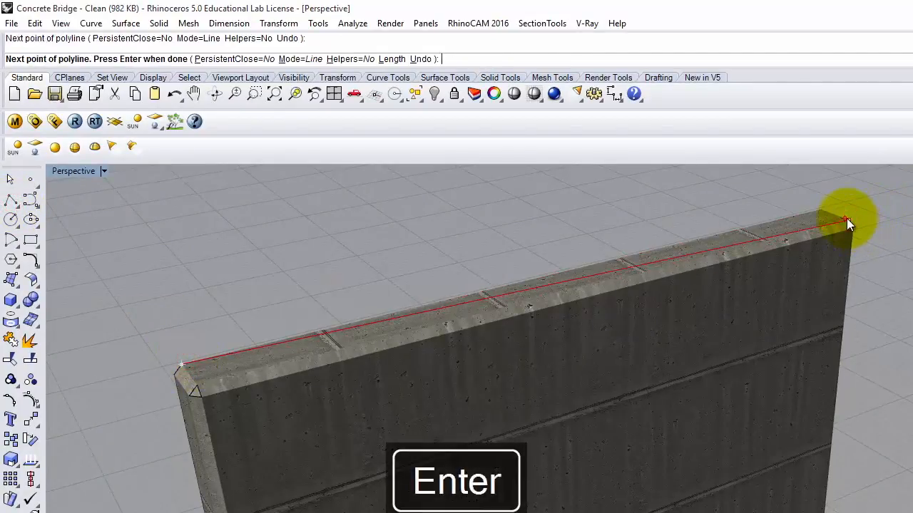
Draw a 1.5-inch diameter circle centred on the midpoint of the wall's top centreline
{"action": "left_click", "coordinate": [11, 219]}
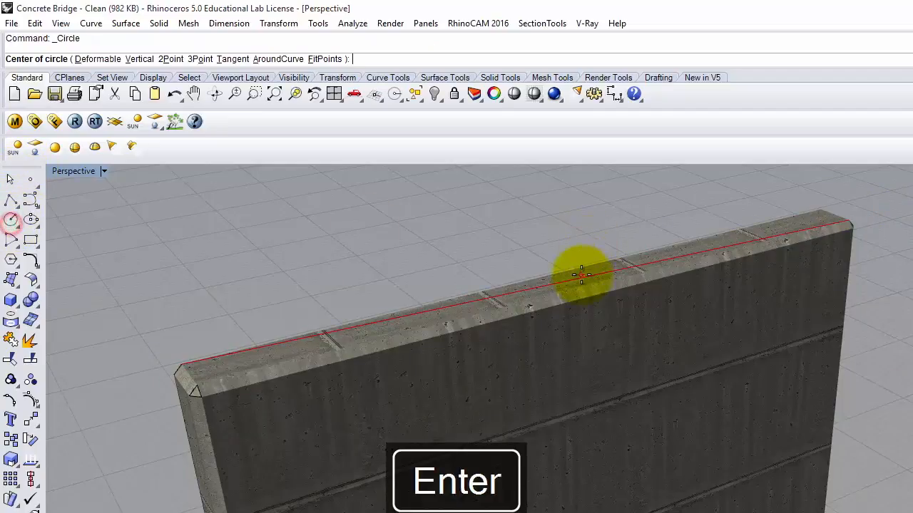
{"action": "left_click", "coordinate": [564, 282]}
{"action": "type", "text": "d"}
{"action": "key", "text": "Return"}
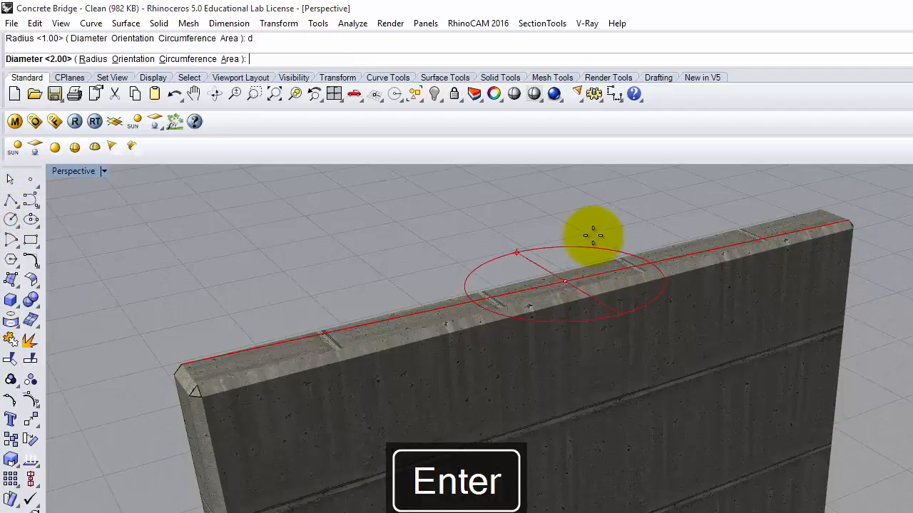
{"action": "type", "text": "1.5\""}
{"action": "key", "text": "Return"}
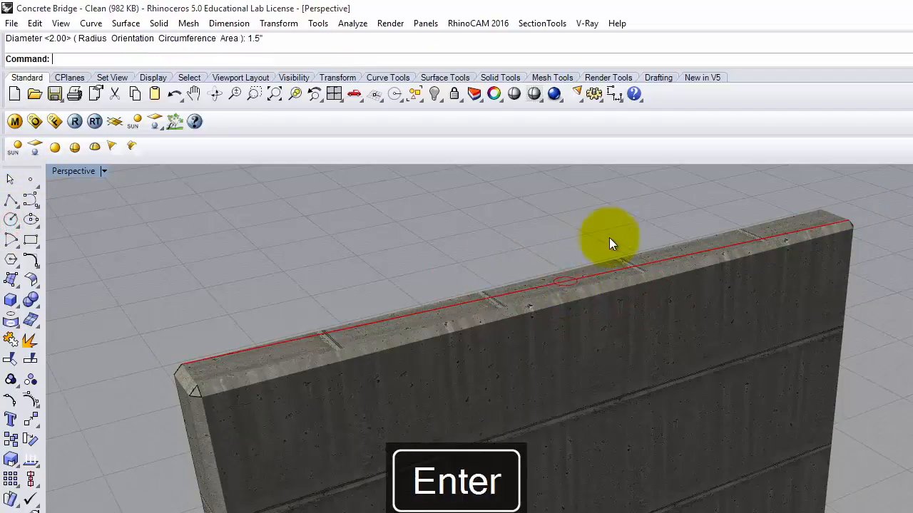
Extrude the circle on the wall's top upward by 4 inches to form a railing post
{"action": "left_click", "coordinate": [554, 280]}
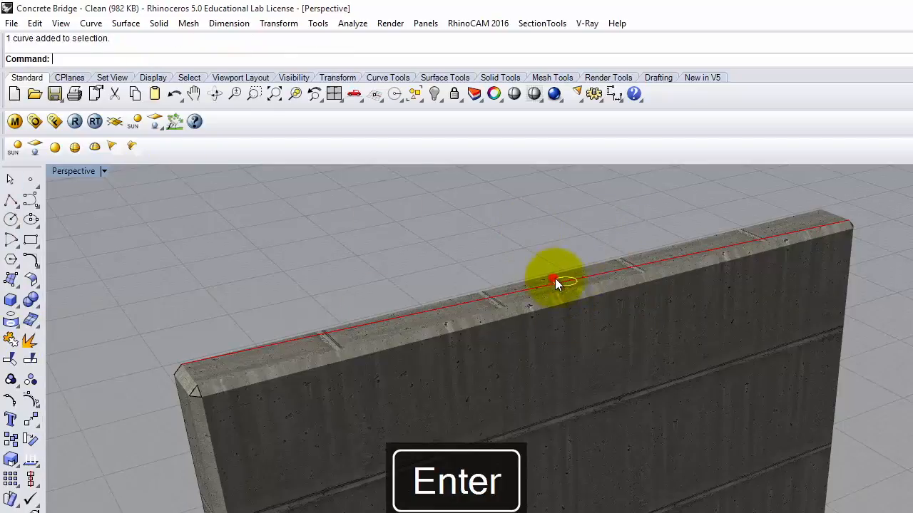
{"action": "type", "text": "Extr4u"}
{"action": "key", "text": "BackSpace"}
{"action": "key", "text": "BackSpace"}
{"action": "key", "text": "BackSpace"}
{"action": "key", "text": "BackSpace"}
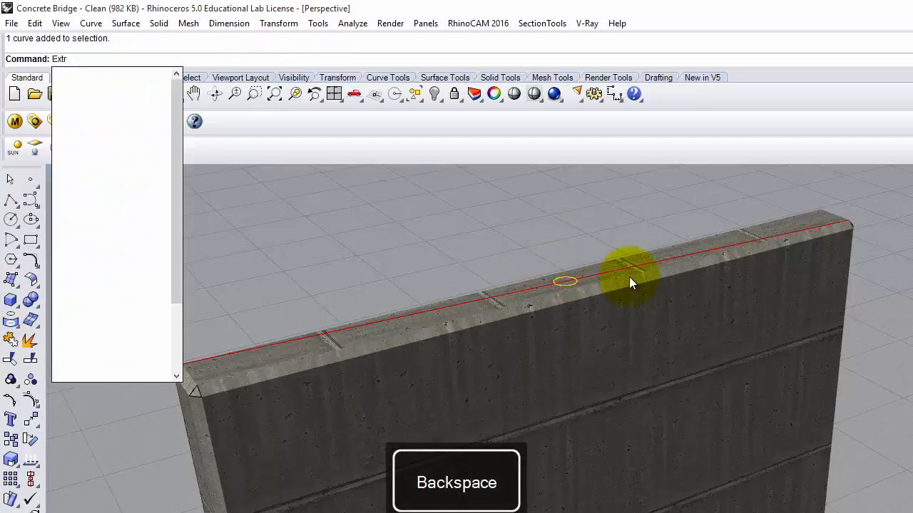
{"action": "type", "text": "trudeCrv"}
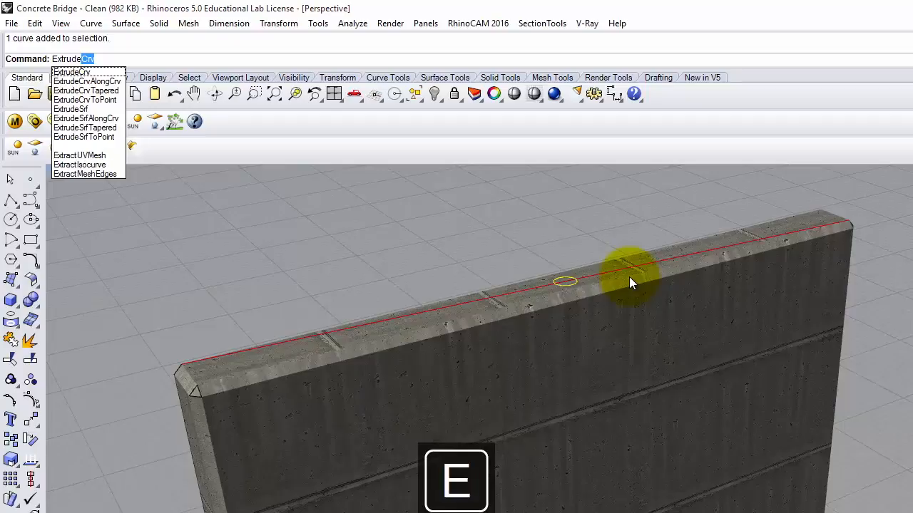
{"action": "key", "text": "Return"}
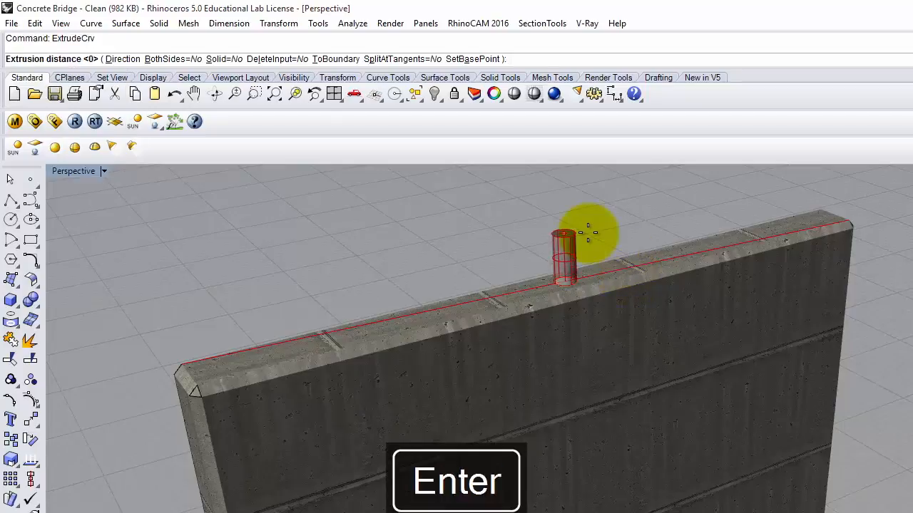
{"action": "type", "text": "4"}
{"action": "key", "text": "Return"}
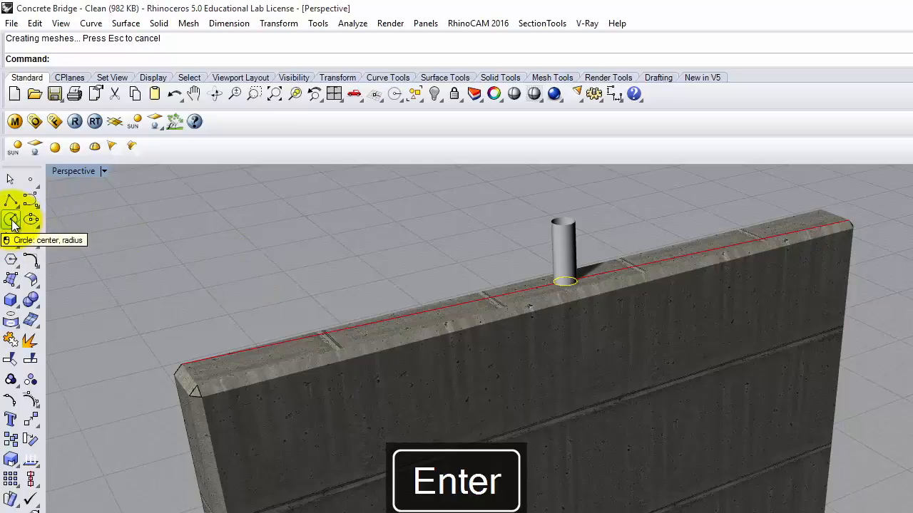
Enable the Center snap and place the base point of a solid cylinder at the centre of the post's top rim
{"action": "left_click", "coordinate": [18, 299]}
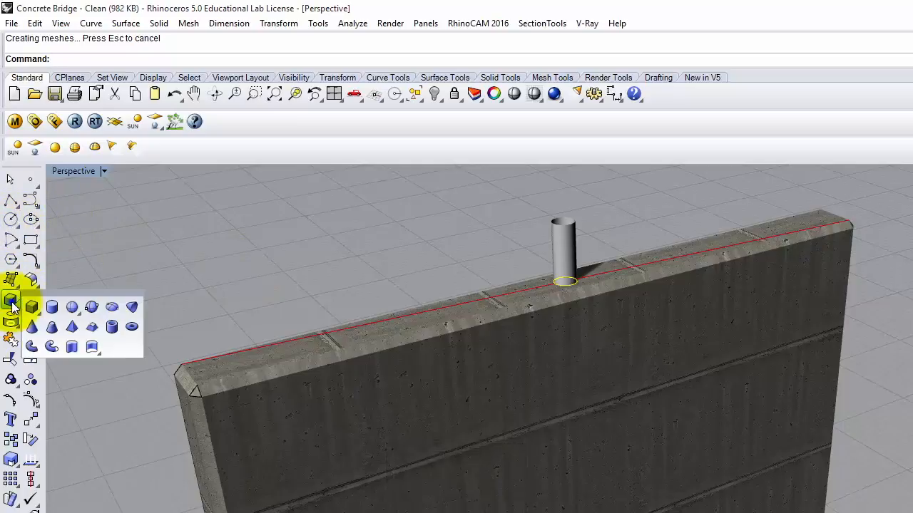
{"action": "left_click", "coordinate": [57, 310]}
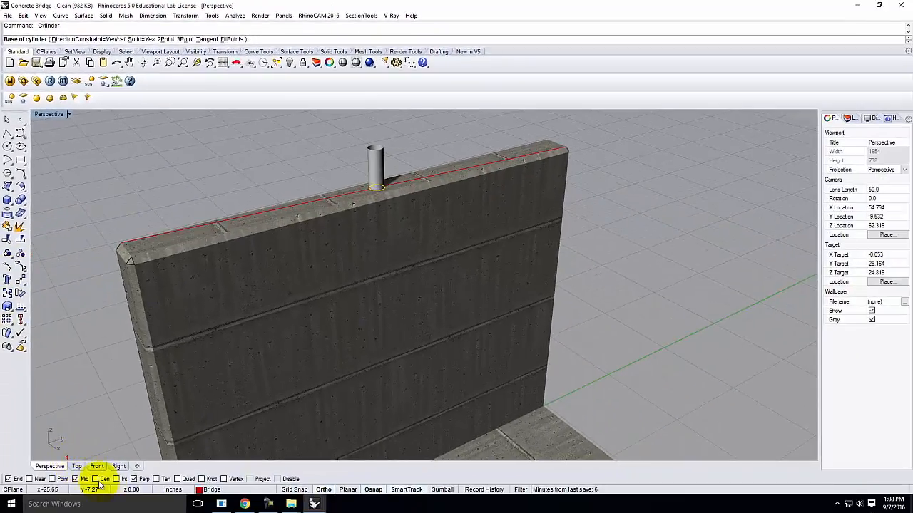
{"action": "left_click", "coordinate": [99, 481]}
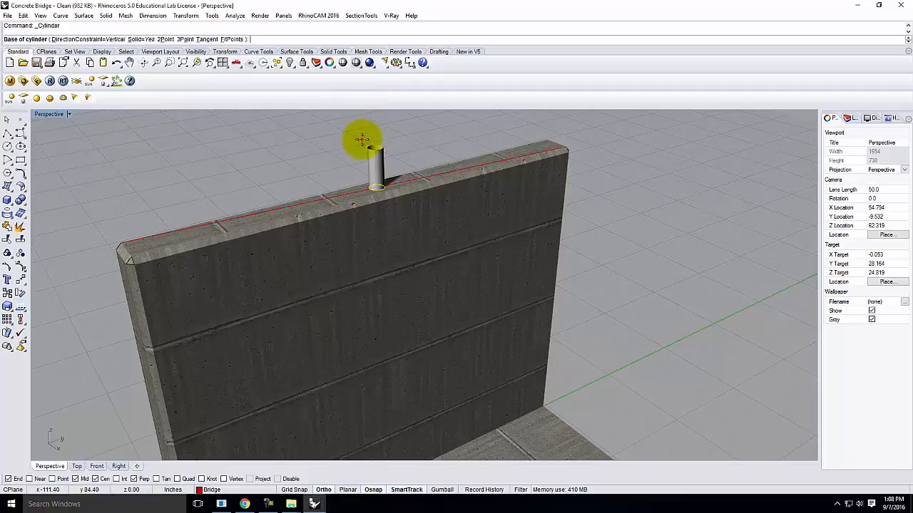
{"action": "scroll", "coordinate": [359, 138], "scroll_direction": "up", "scroll_amount": 5}
{"action": "left_click", "coordinate": [392, 158]}
Size the cylinder's diameter to the post's 1.5-inch width in the Front view and end the horizontal rail at the wall's near end
{"action": "double_click", "coordinate": [45, 113]}
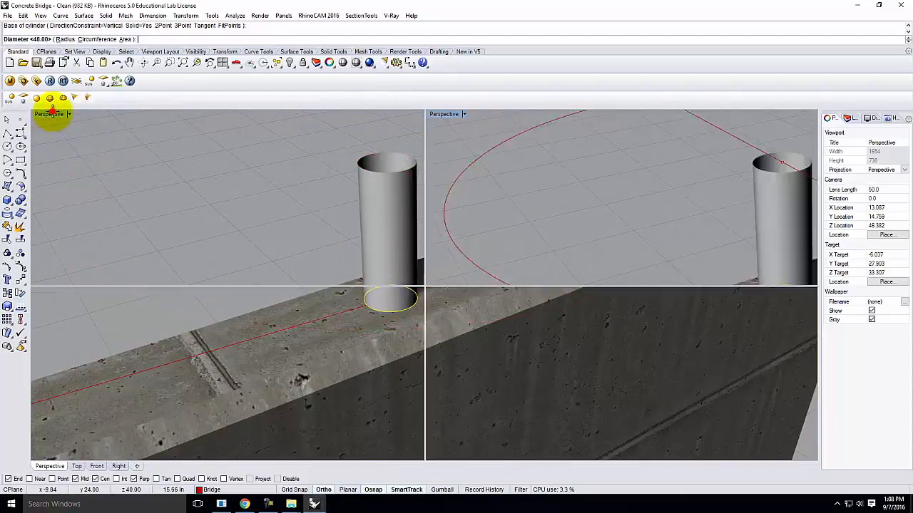
{"action": "scroll", "coordinate": [290, 362], "scroll_direction": "down", "scroll_amount": 7}
{"action": "scroll", "coordinate": [285, 328], "scroll_direction": "up", "scroll_amount": 9}
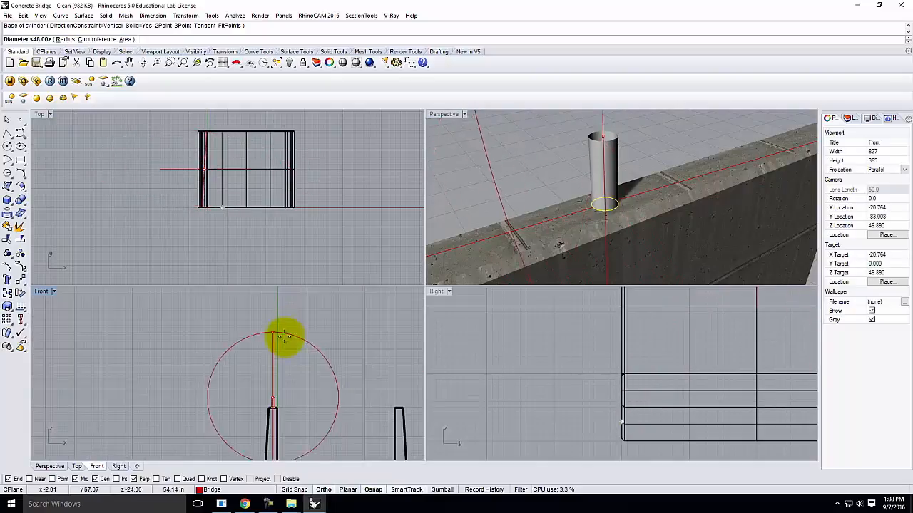
{"action": "scroll", "coordinate": [276, 401], "scroll_direction": "up", "scroll_amount": 10}
{"action": "scroll", "coordinate": [265, 348], "scroll_direction": "up", "scroll_amount": 3}
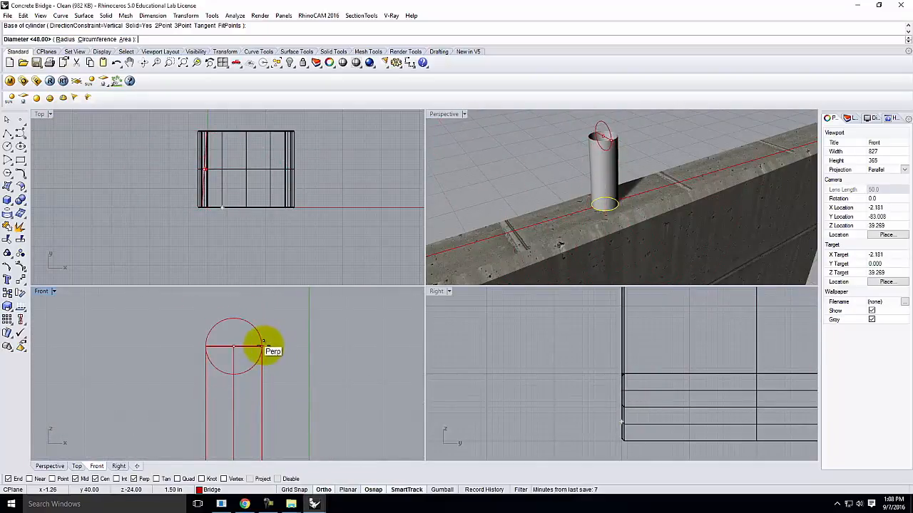
{"action": "left_click", "coordinate": [262, 347]}
{"action": "scroll", "coordinate": [688, 124], "scroll_direction": "down", "scroll_amount": 10}
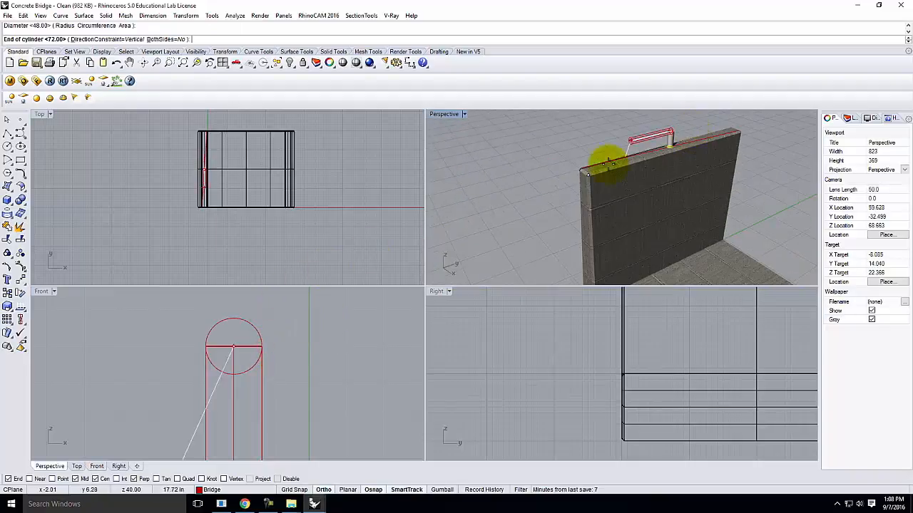
{"action": "scroll", "coordinate": [582, 171], "scroll_direction": "up", "scroll_amount": 12}
{"action": "left_click", "coordinate": [599, 176]}
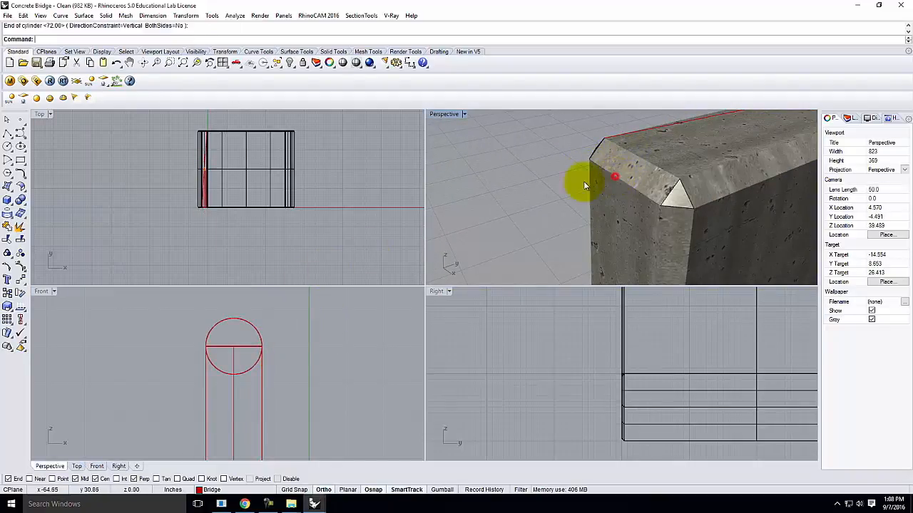
Stretch the horizontal rail with Scale1D from its near end past the post to the far end of the wall
{"action": "scroll", "coordinate": [563, 193], "scroll_direction": "down", "scroll_amount": 6}
{"action": "scroll", "coordinate": [609, 171], "scroll_direction": "up", "scroll_amount": 5}
{"action": "left_click", "coordinate": [563, 183]}
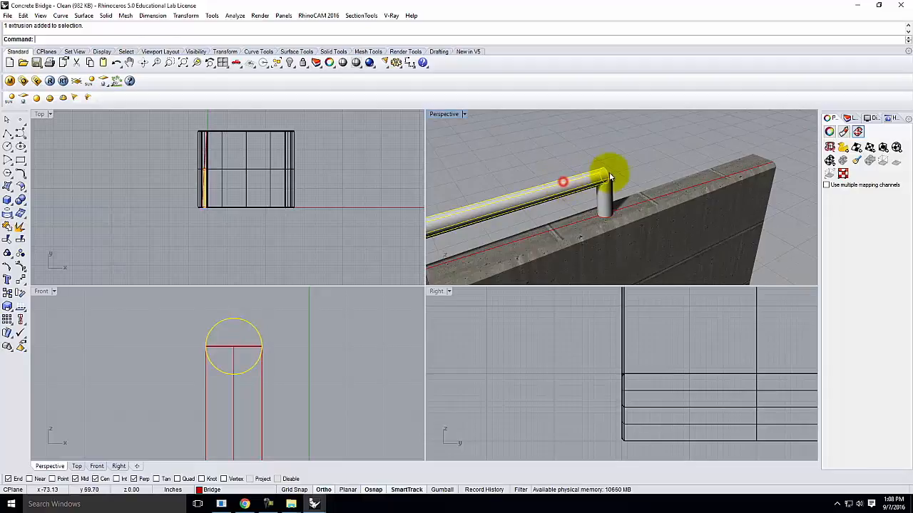
{"action": "type", "text": "Scale1D"}
{"action": "key", "text": "Return"}
{"action": "scroll", "coordinate": [639, 168], "scroll_direction": "down", "scroll_amount": 7}
{"action": "left_click", "coordinate": [533, 195]}
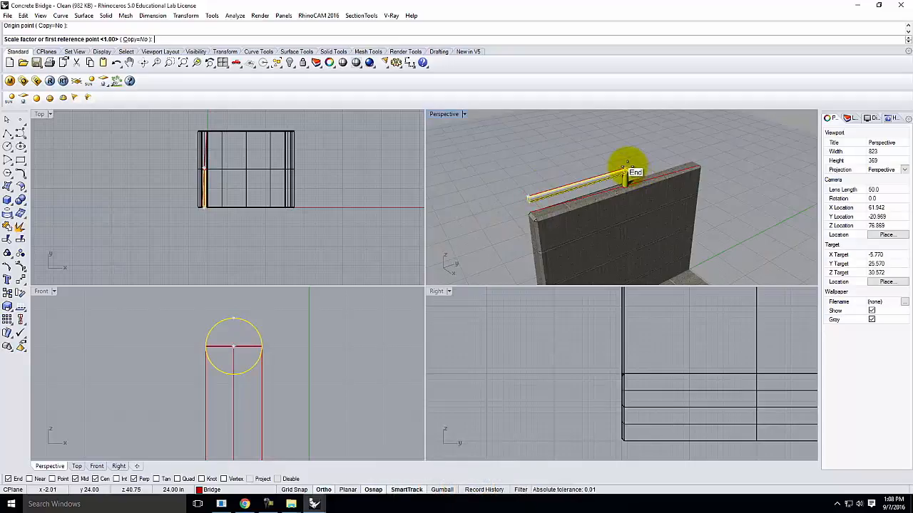
{"action": "left_click", "coordinate": [623, 174]}
{"action": "scroll", "coordinate": [720, 151], "scroll_direction": "up", "scroll_amount": 4}
{"action": "scroll", "coordinate": [702, 192], "scroll_direction": "up", "scroll_amount": 5}
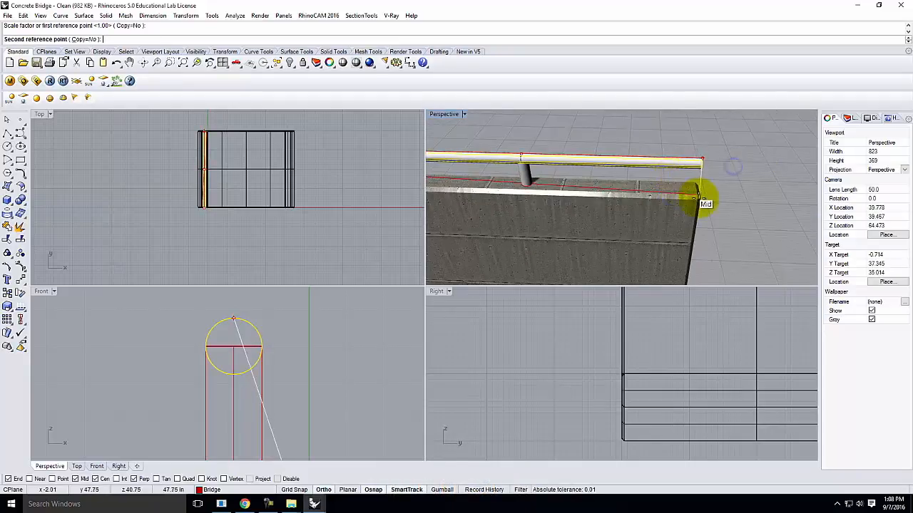
{"action": "scroll", "coordinate": [735, 200], "scroll_direction": "down", "scroll_amount": 5}
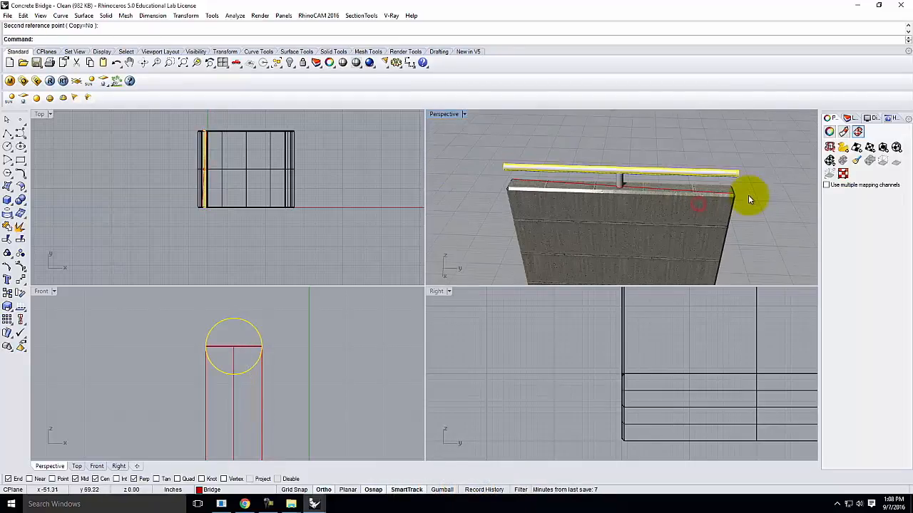
Deselect the lengthened rail and save the Concrete Bridge - Clean file
{"action": "key", "text": "Escape"}
{"action": "key", "text": "Escape"}
{"action": "right_click_drag", "start_coordinate": [713, 196], "coordinate": [736, 170]}
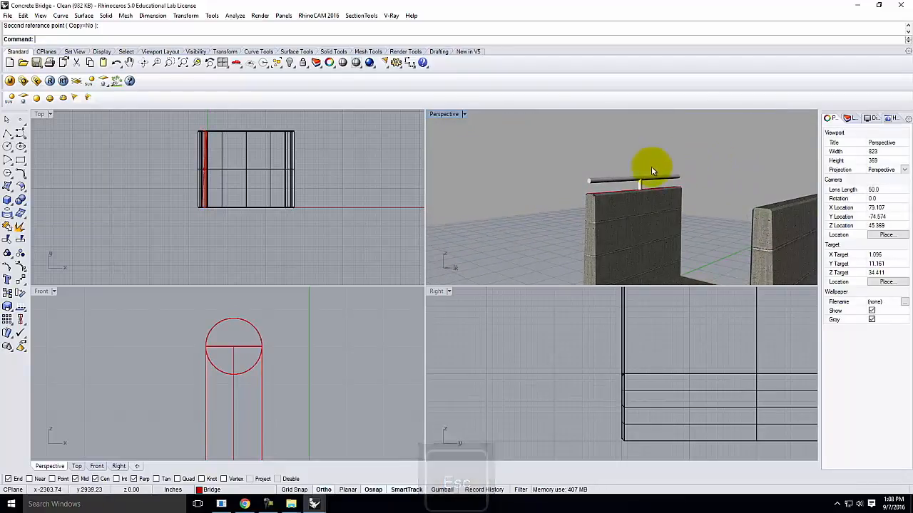
{"action": "right_click_drag", "start_coordinate": [651, 166], "coordinate": [643, 191]}
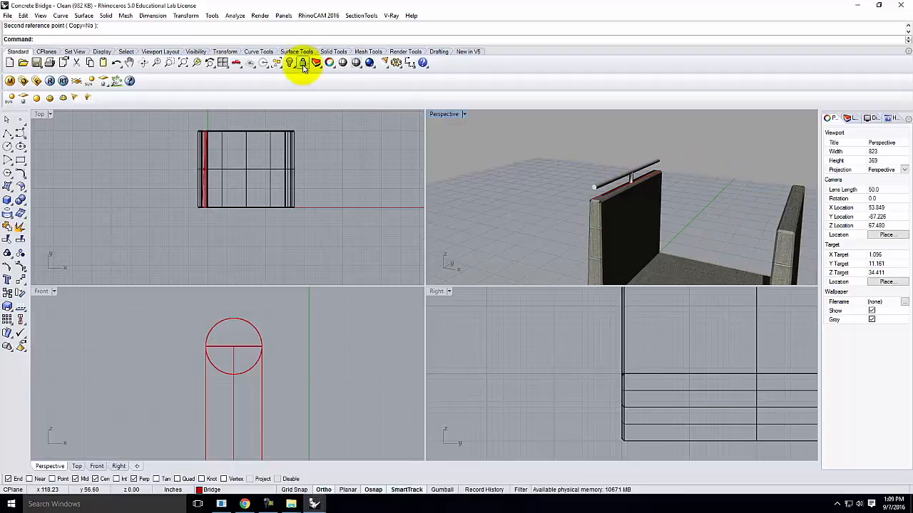
{"action": "left_click", "coordinate": [6, 16]}
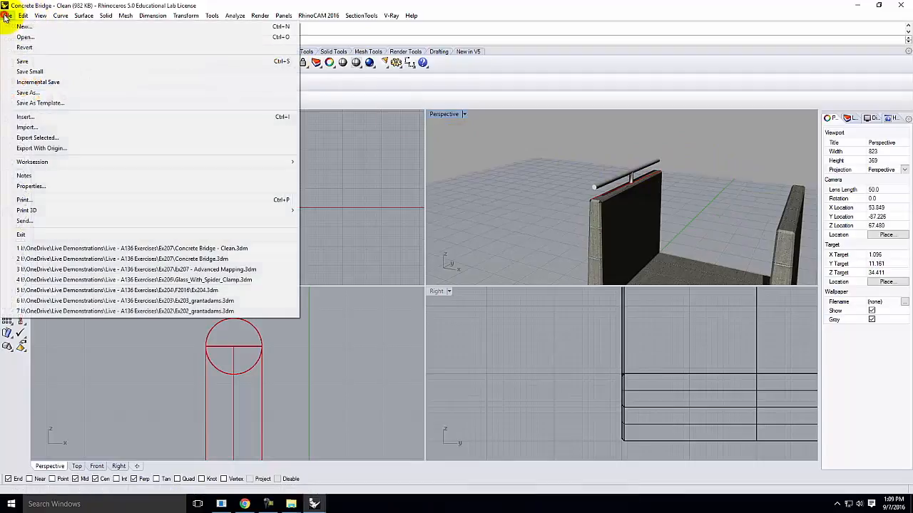
{"action": "left_click", "coordinate": [23, 62]}
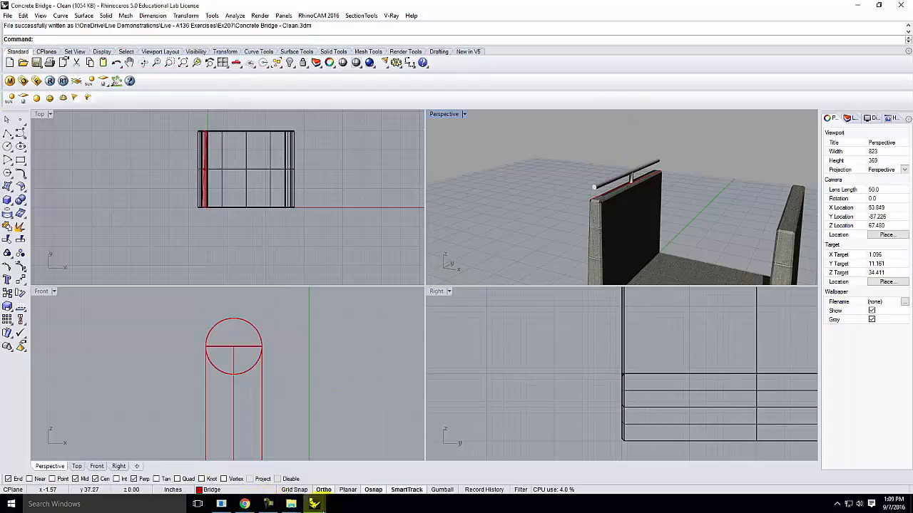
Switch to the Master Render File window and minimize the V-Ray frame buffer without saving the rendered image
{"action": "mouse_move", "coordinate": [314, 504]}
{"action": "left_click", "coordinate": [460, 467]}
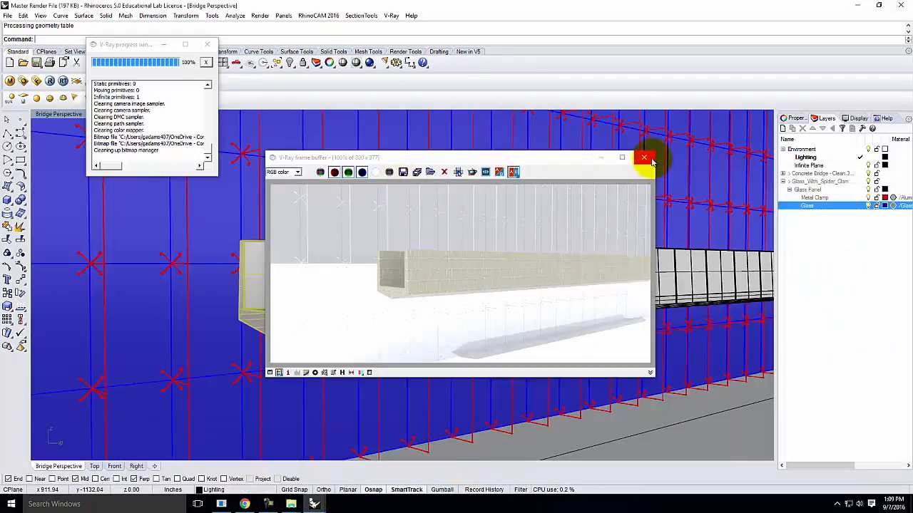
{"action": "left_click", "coordinate": [403, 172]}
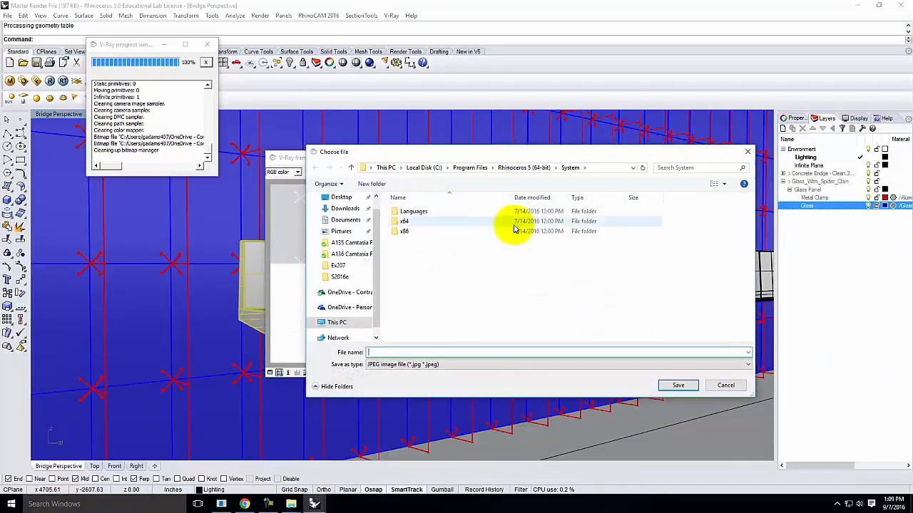
{"action": "left_click", "coordinate": [726, 385]}
{"action": "left_click", "coordinate": [608, 160]}
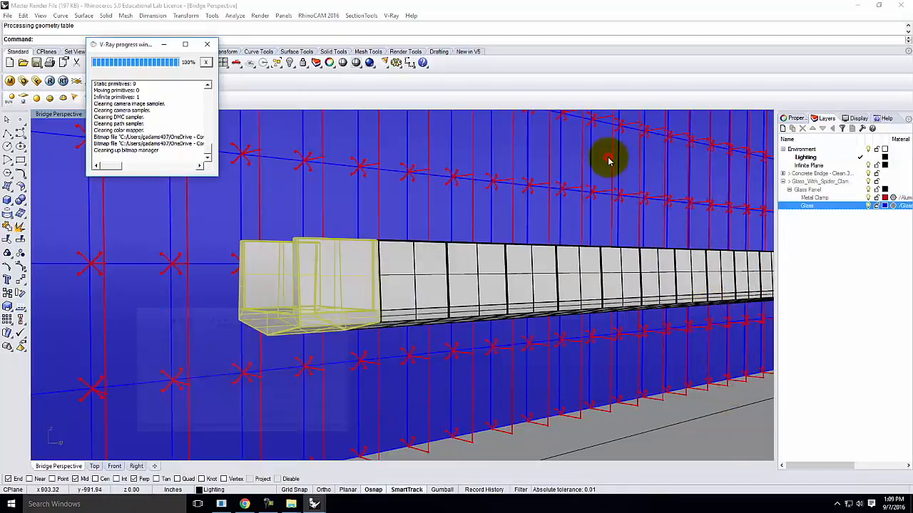
Update the linked Concrete Bridge - Clean block definition in the Block Manager and close the manager
{"action": "left_click", "coordinate": [23, 16]}
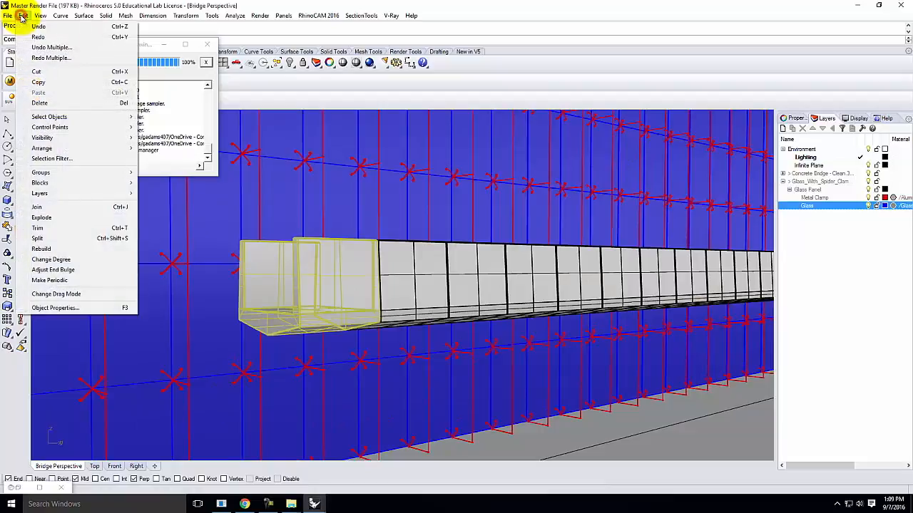
{"action": "mouse_move", "coordinate": [67, 184]}
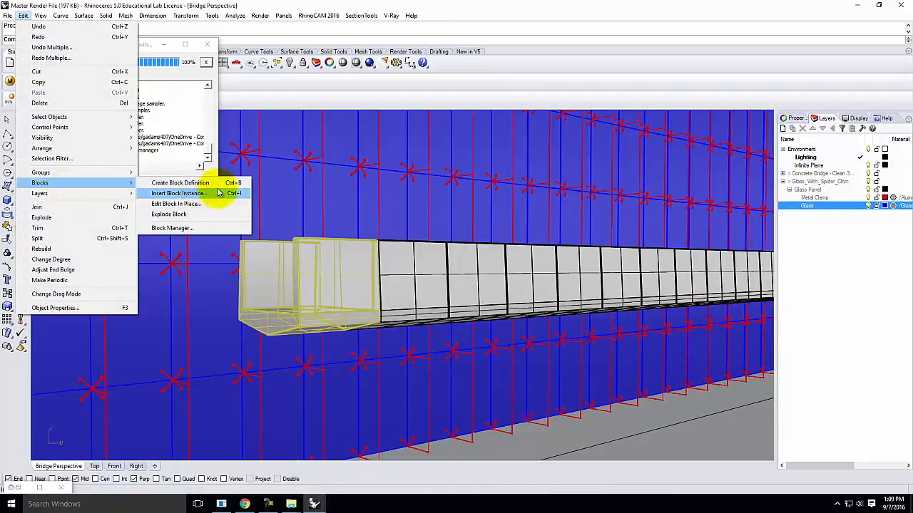
{"action": "left_click", "coordinate": [209, 228]}
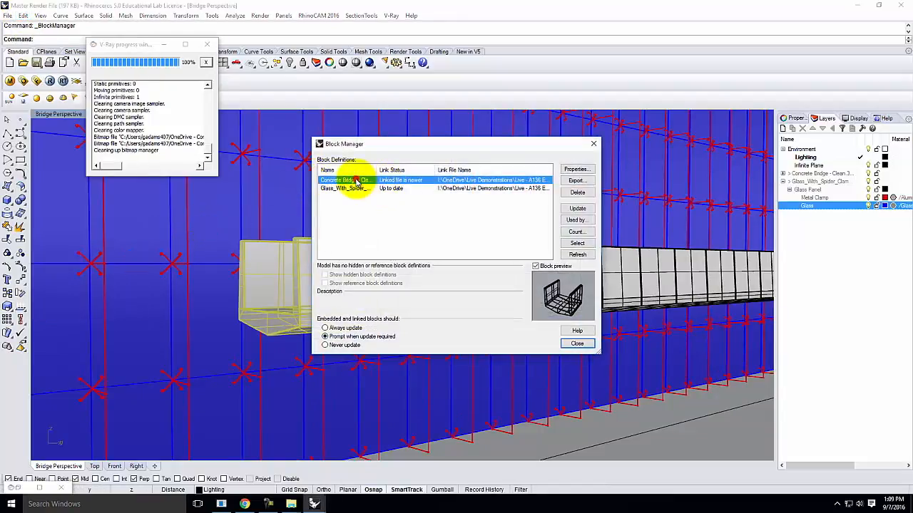
{"action": "left_click", "coordinate": [579, 209]}
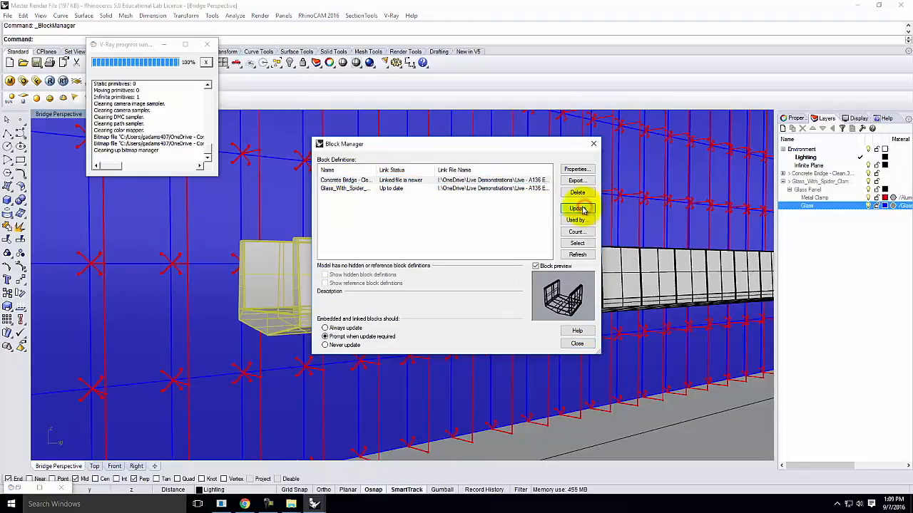
{"action": "left_click", "coordinate": [495, 269]}
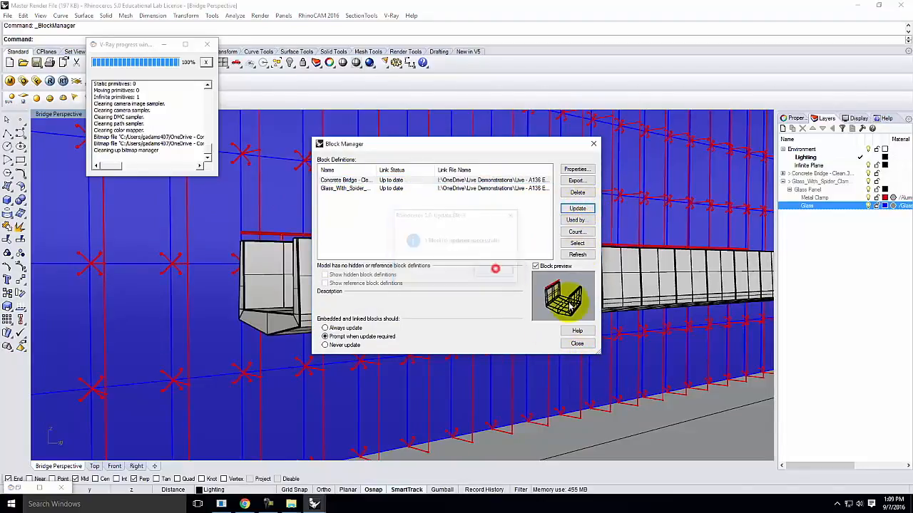
{"action": "left_click", "coordinate": [577, 343]}
{"action": "mouse_move", "coordinate": [545, 292]}
{"action": "right_mouse_down"}
{"action": "mouse_move", "coordinate": [530, 267]}
{"action": "mouse_move", "coordinate": [536, 296]}
{"action": "right_mouse_up"}
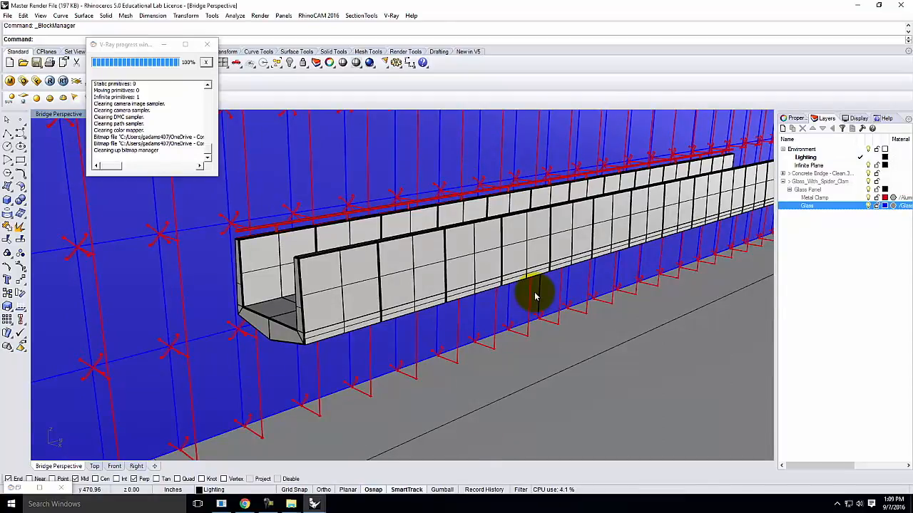